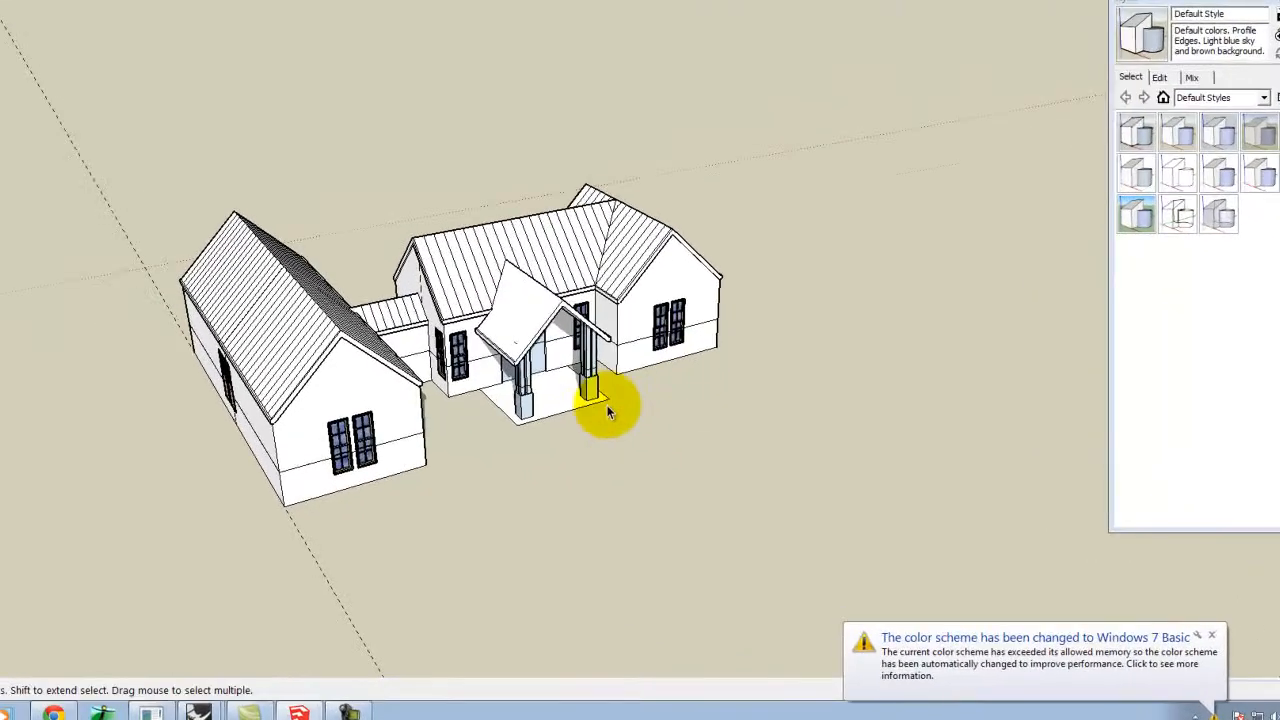
# Toggle Show Terrain for the geo-location so the flat site imagery displays beneath the cabin
pyautogui.press('o')
pyautogui.moveTo(837, 355); pyautogui.dragTo(595, 338)
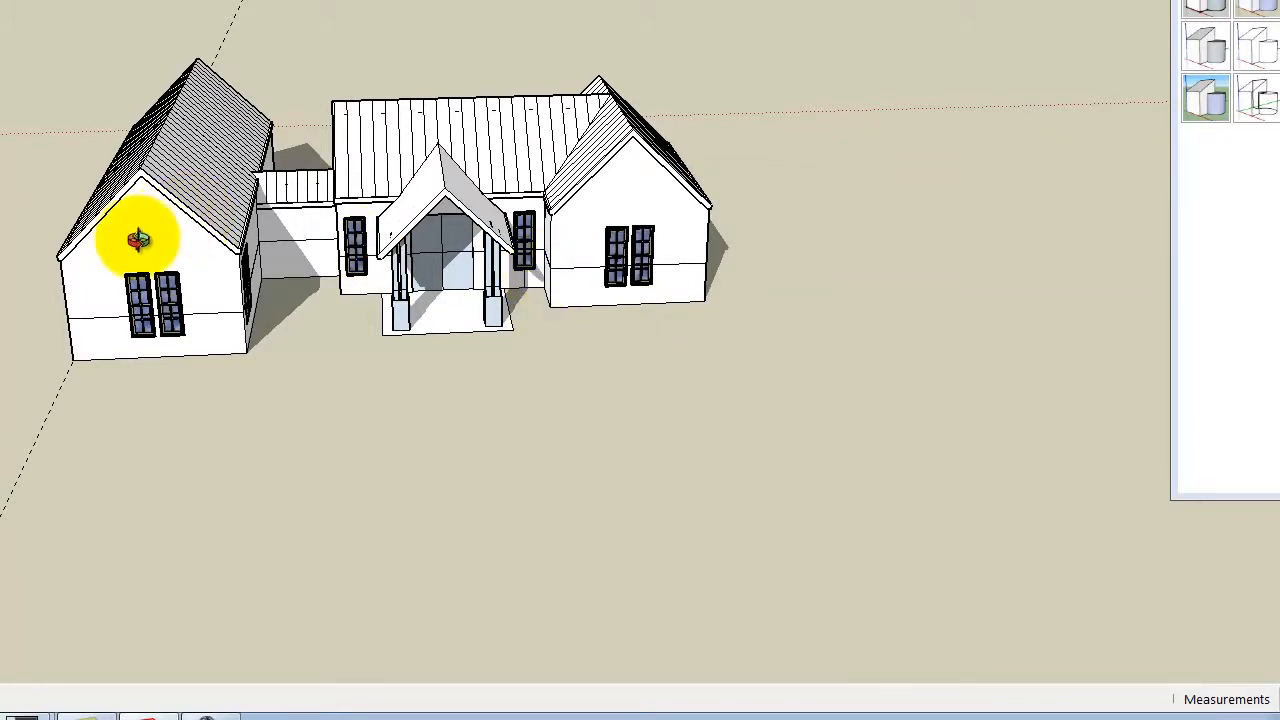
pyautogui.moveTo(109, 286); pyautogui.dragTo(273, 348)
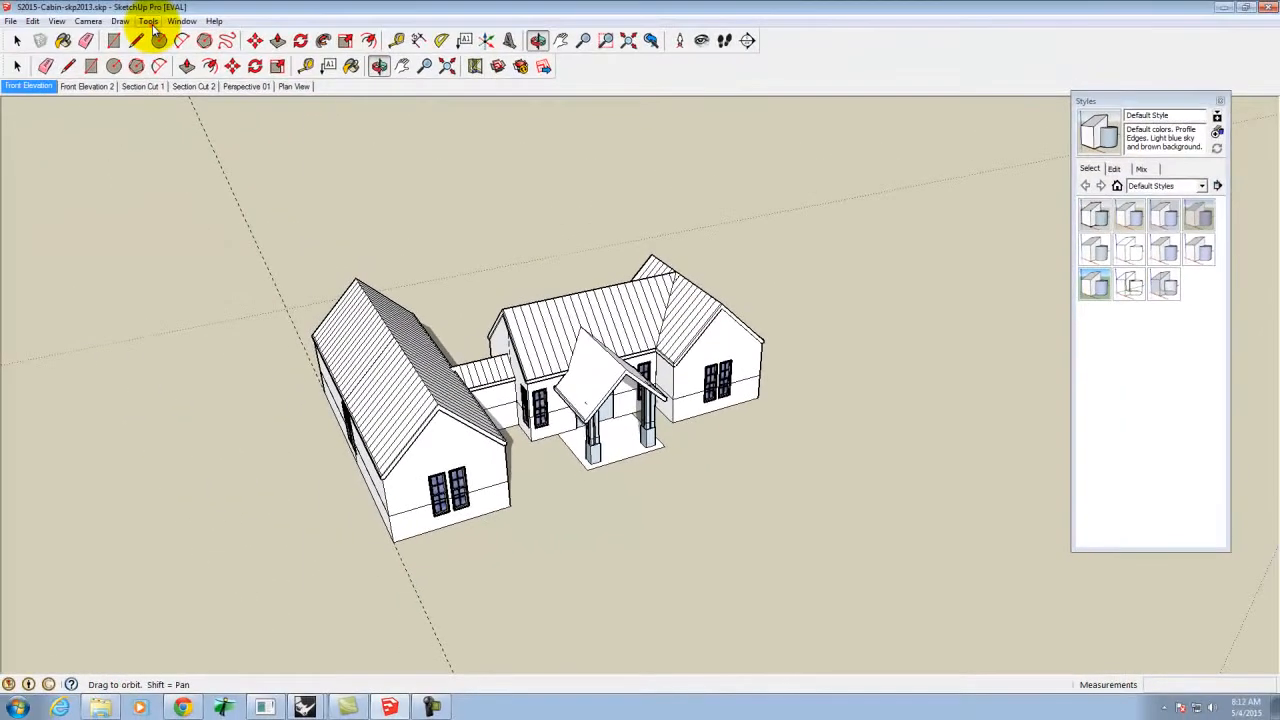
pyautogui.click(148, 21)
pyautogui.moveTo(10, 21)
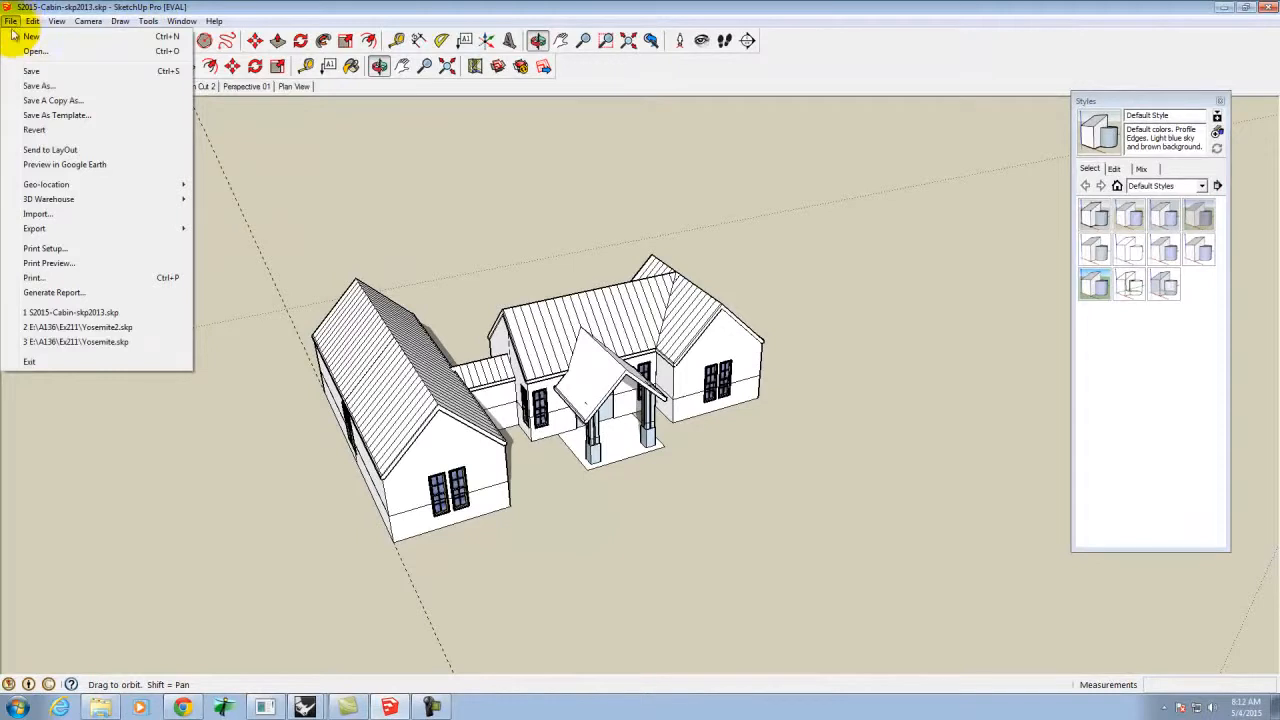
pyautogui.moveTo(67, 189)
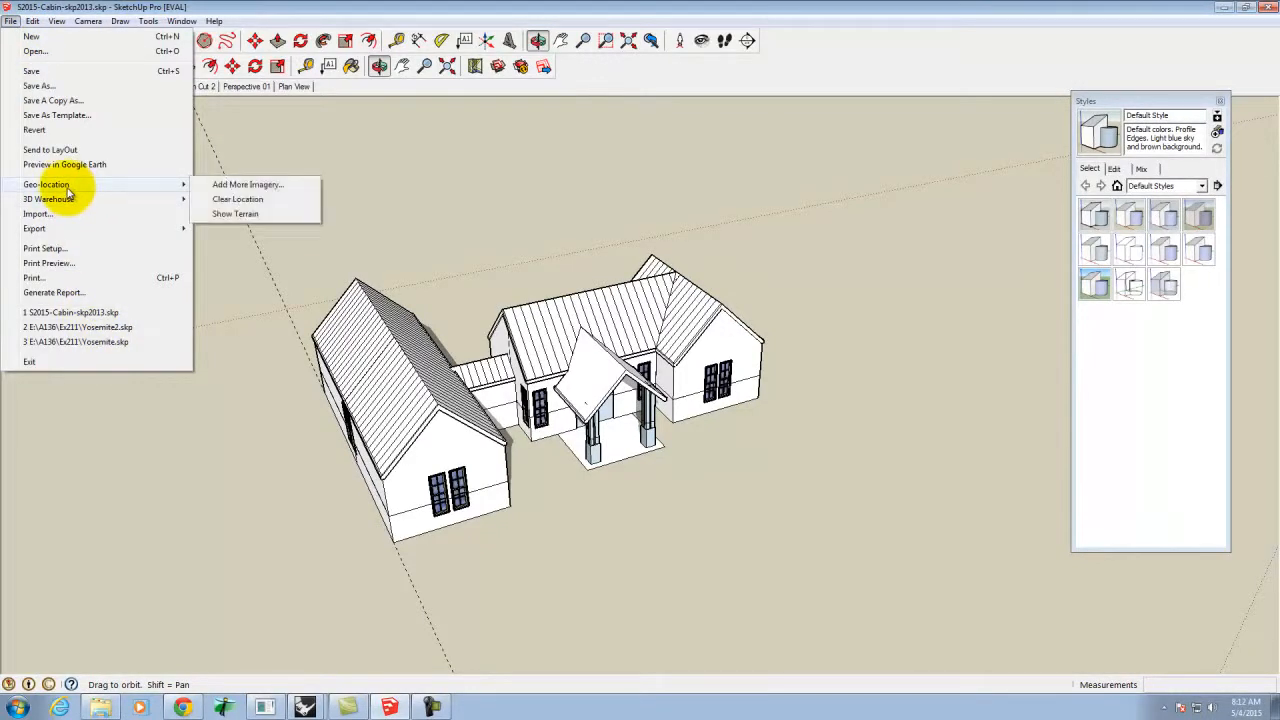
pyautogui.click(236, 214)
pyautogui.scroll(-5, 529, 386)
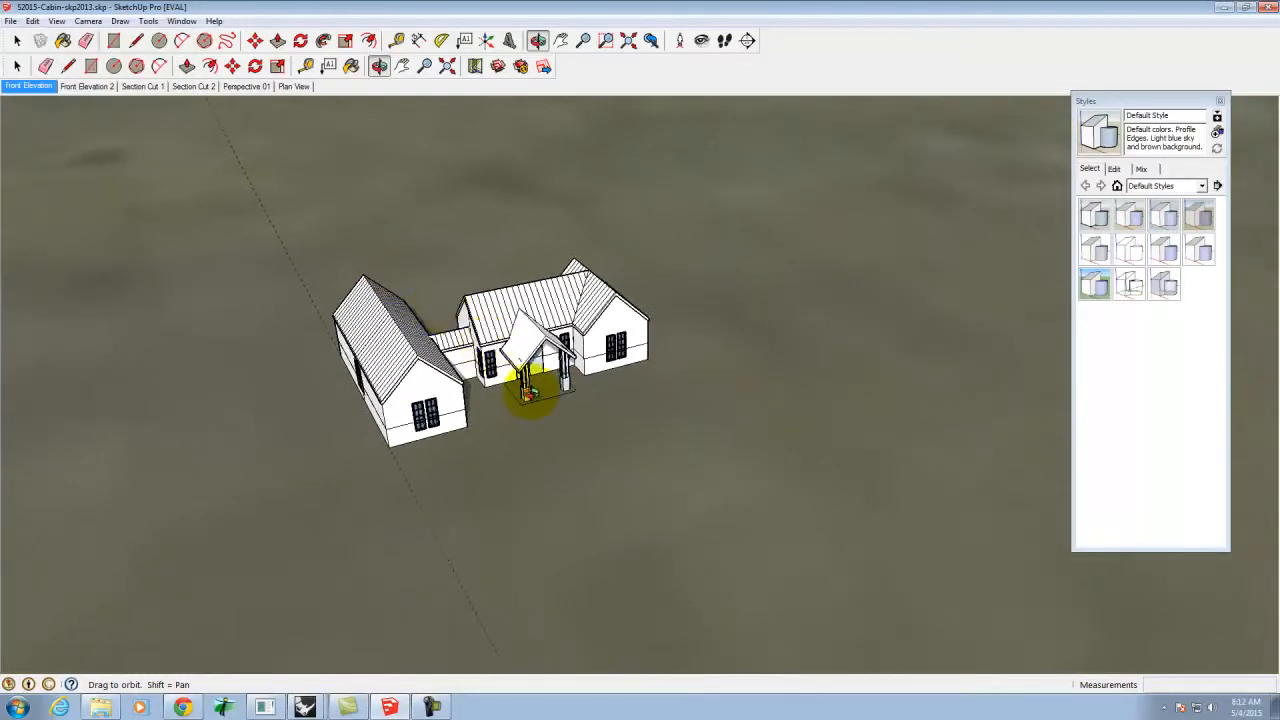
pyautogui.scroll(-6, 580, 422)
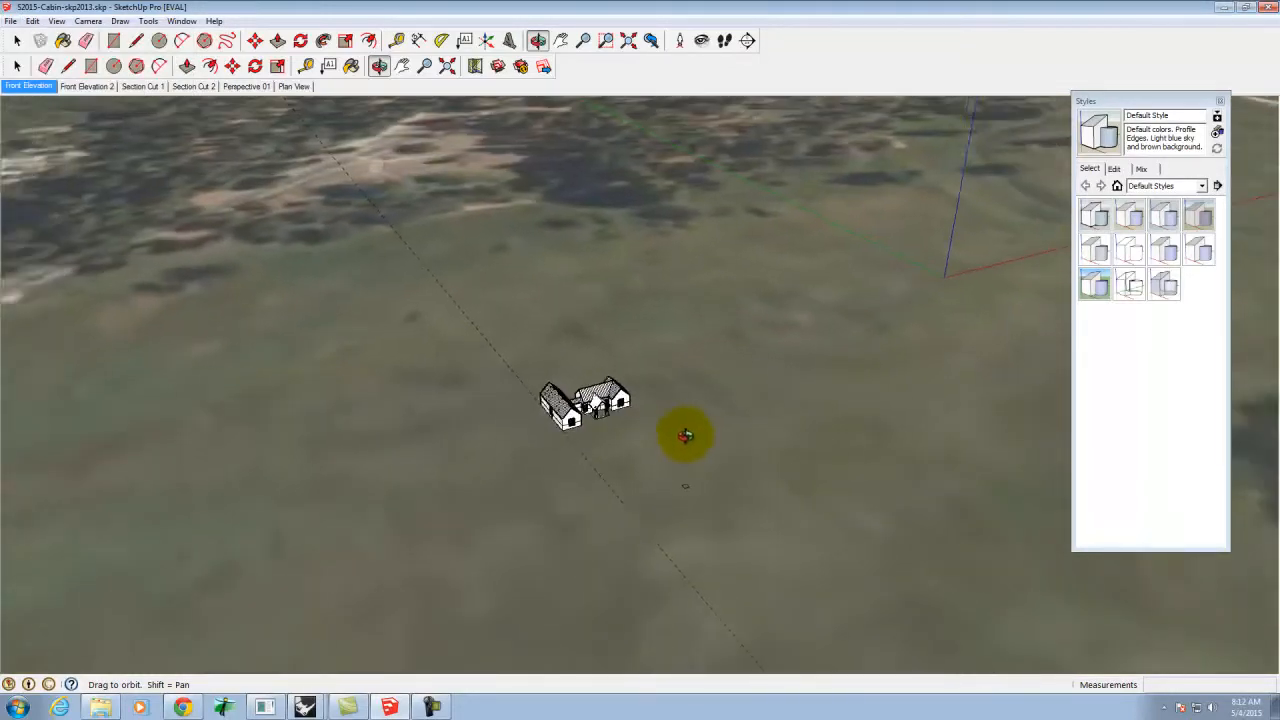
pyautogui.moveTo(664, 433); pyautogui.dragTo(546, 400)
pyautogui.scroll(-5, 546, 400)
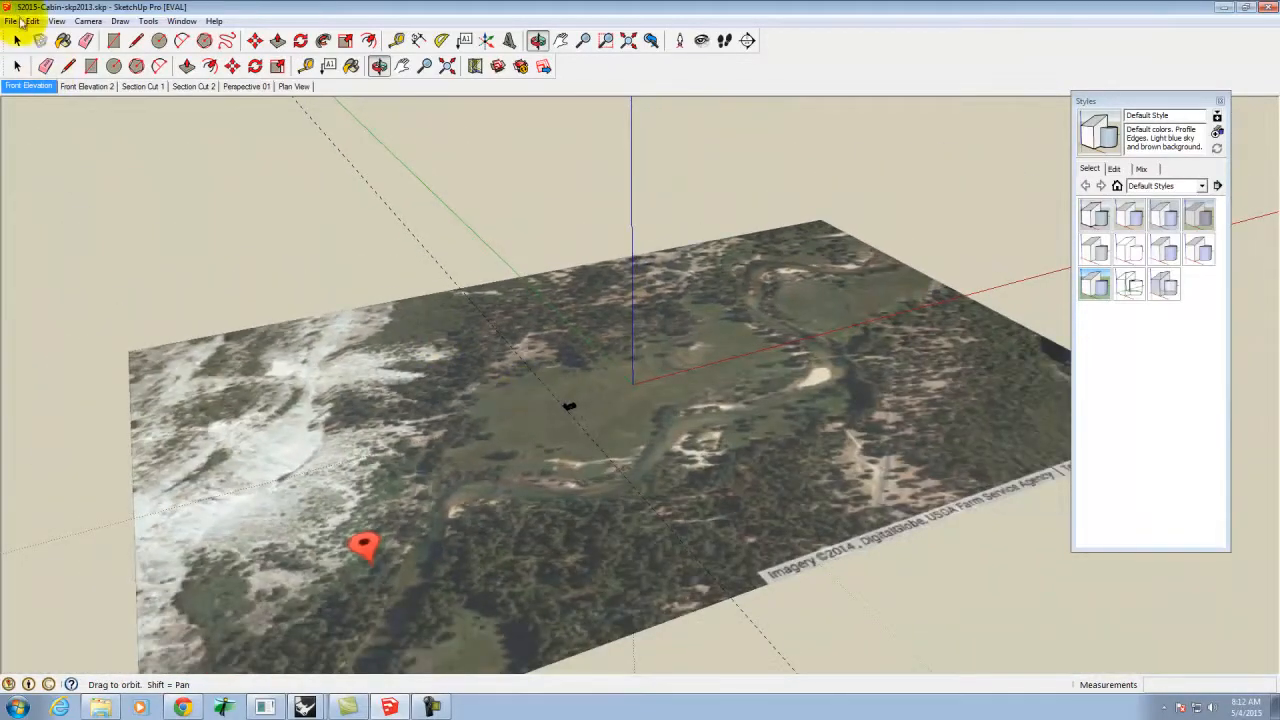
# Switch the geo-located site from flat imagery to 3D terrain
pyautogui.click(10, 21)
pyautogui.moveTo(55, 186)
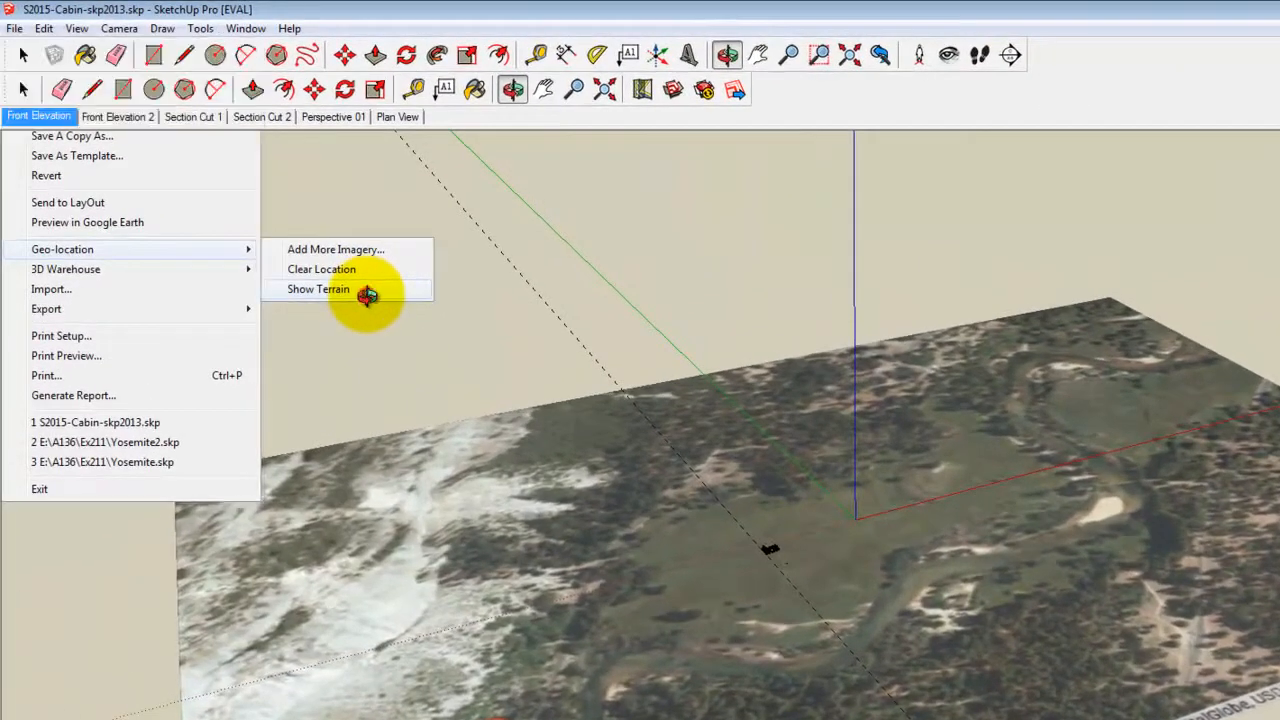
pyautogui.click(368, 294)
pyautogui.moveTo(762, 532); pyautogui.dragTo(795, 475)
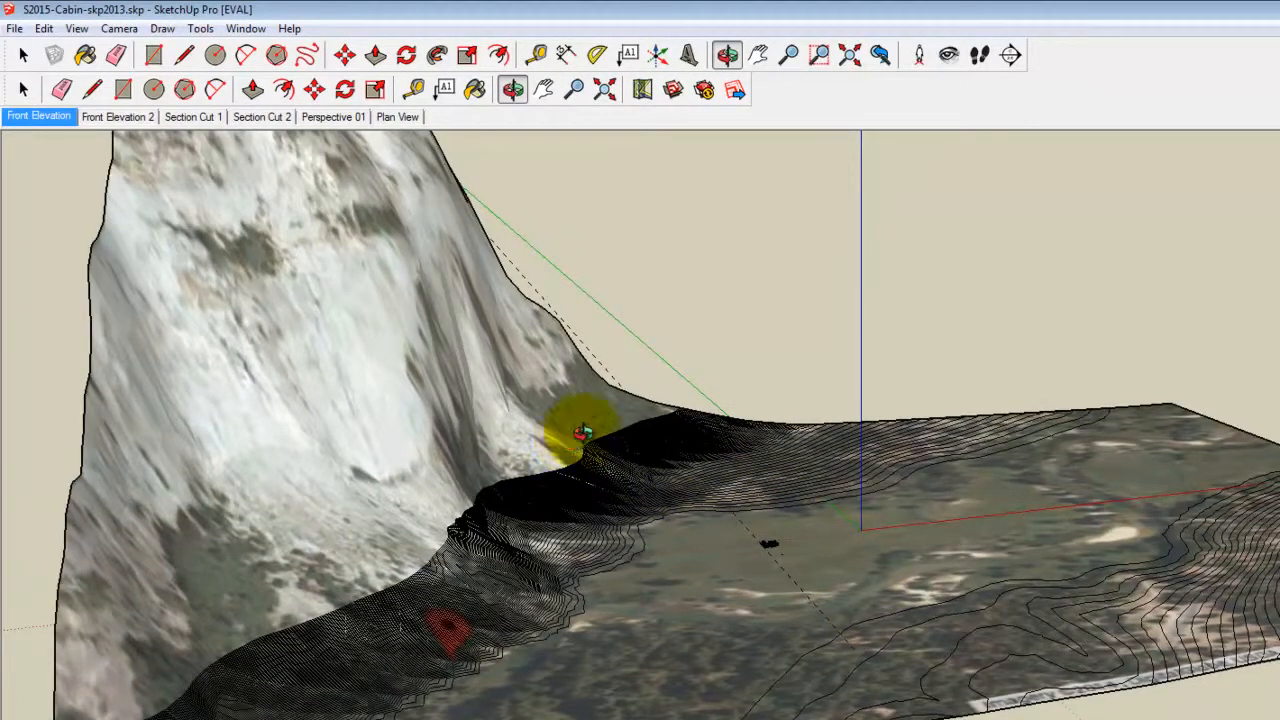
pyautogui.click(643, 90)
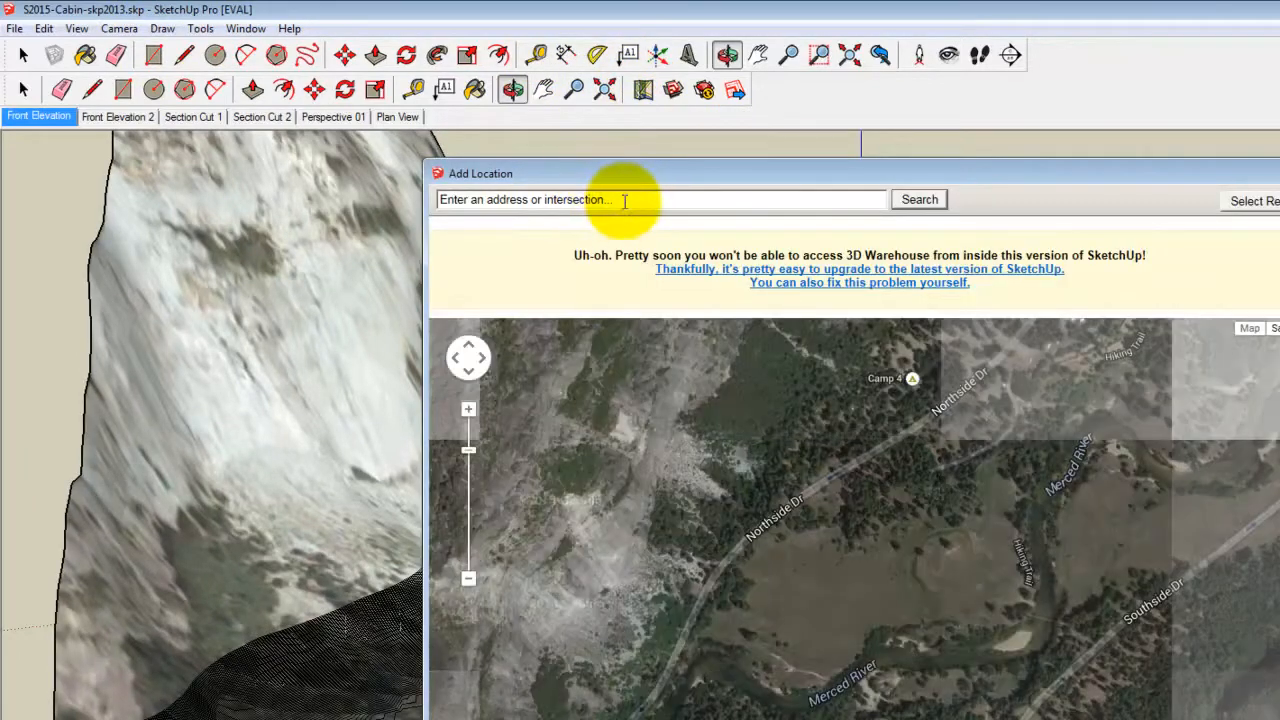
pyautogui.click(611, 199)
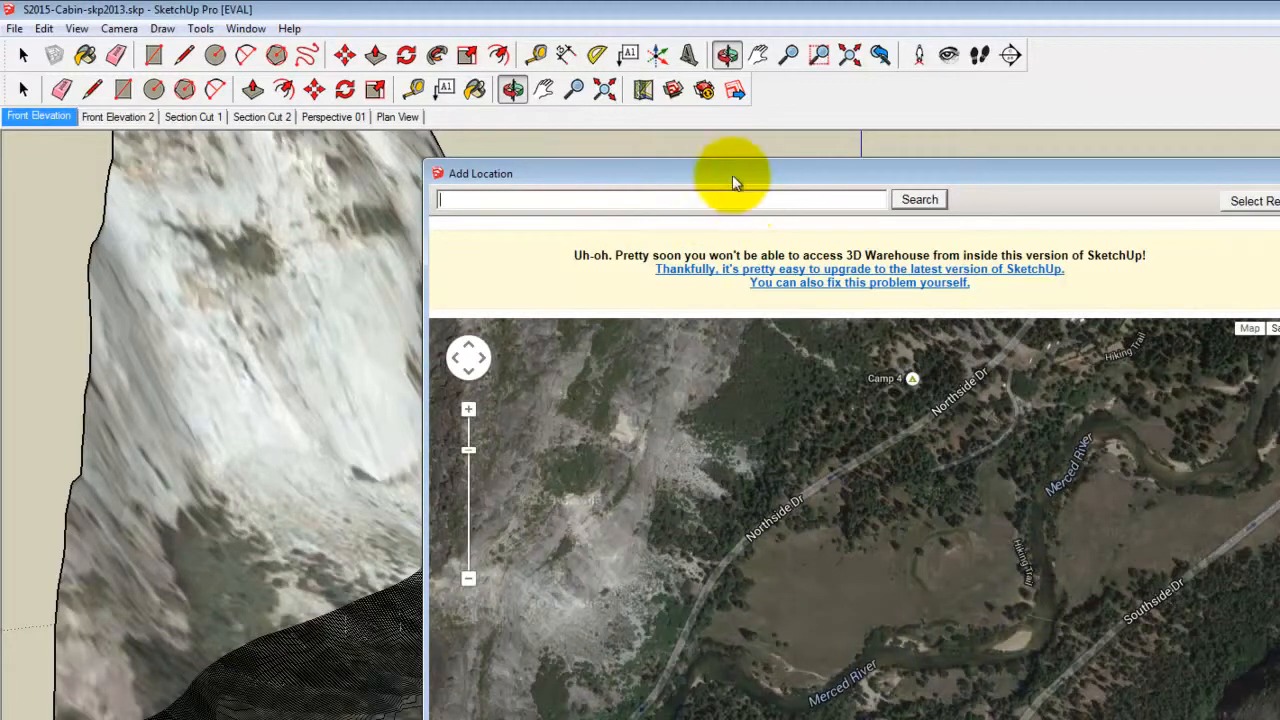
pyautogui.moveTo(720, 176); pyautogui.dragTo(622, 135)
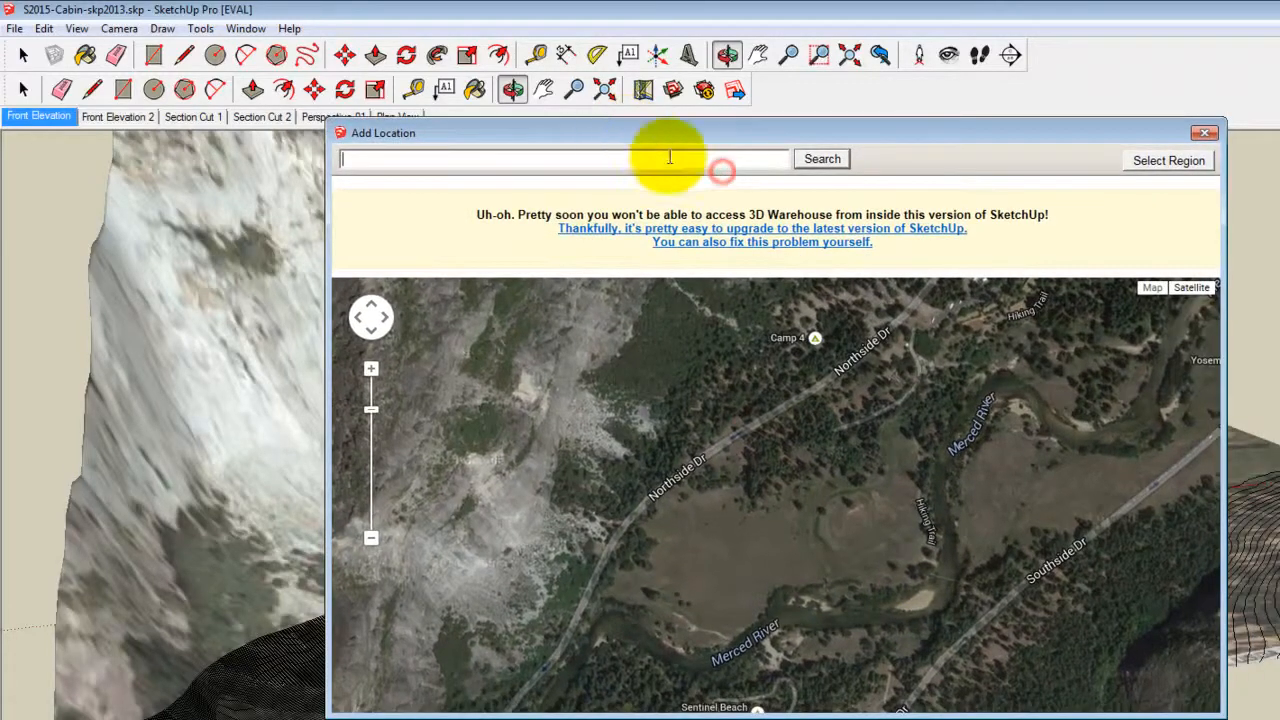
pyautogui.click(1158, 163)
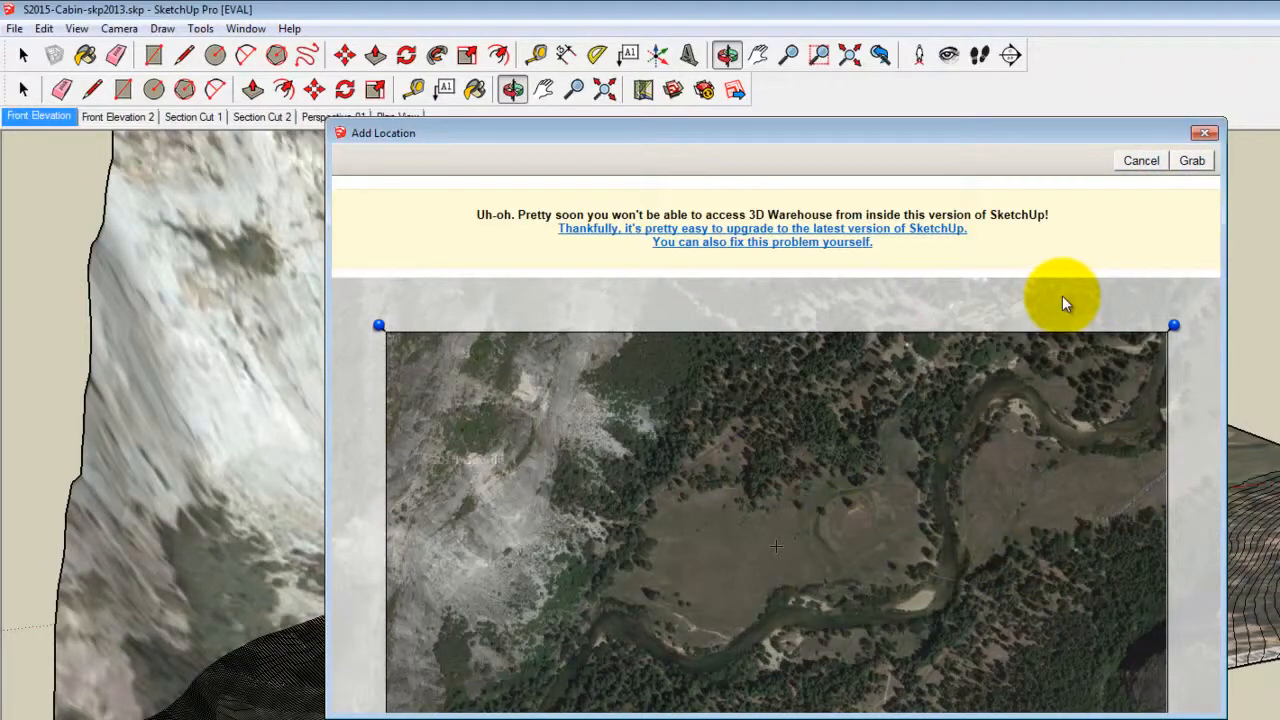
pyautogui.click(1205, 132)
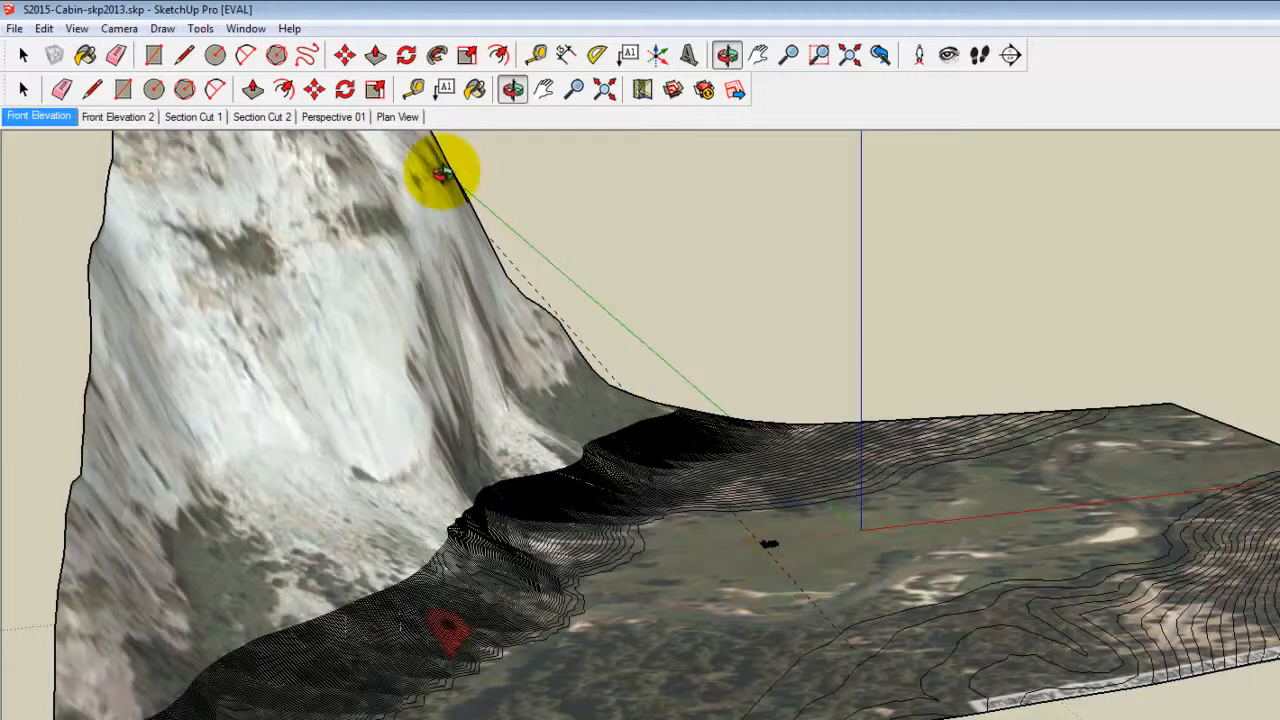
# Turn off the geo-location's 3D terrain to return the site to flat imagery around the cabin
pyautogui.click(14, 28)
pyautogui.moveTo(63, 254)
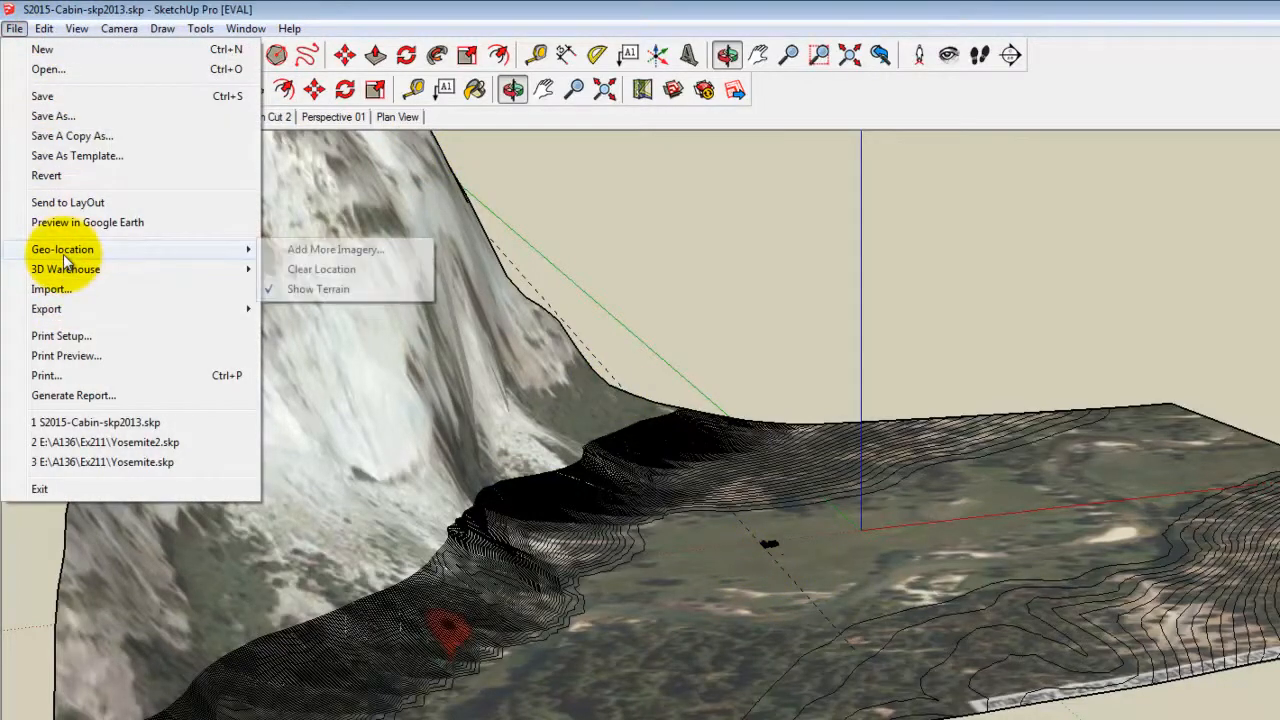
pyautogui.click(326, 287)
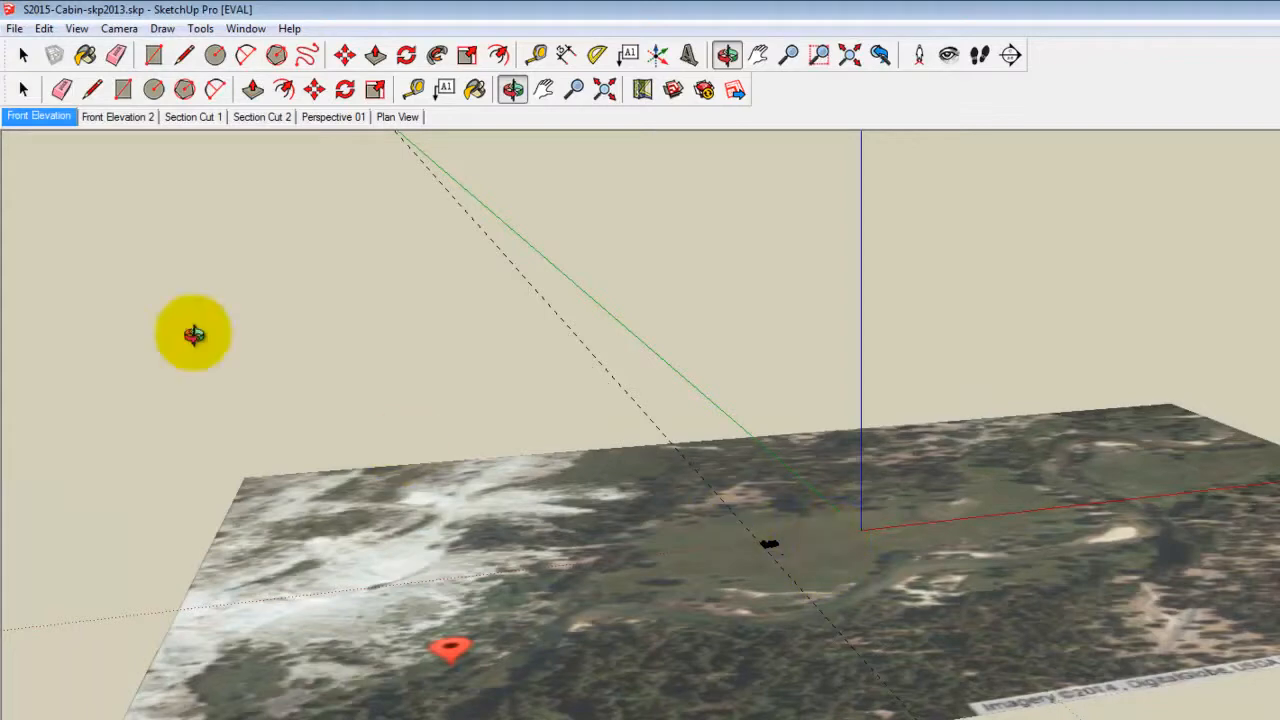
pyautogui.moveTo(836, 498); pyautogui.dragTo(822, 716)
pyautogui.scroll(5, 764, 537)
pyautogui.scroll(6, 764, 545)
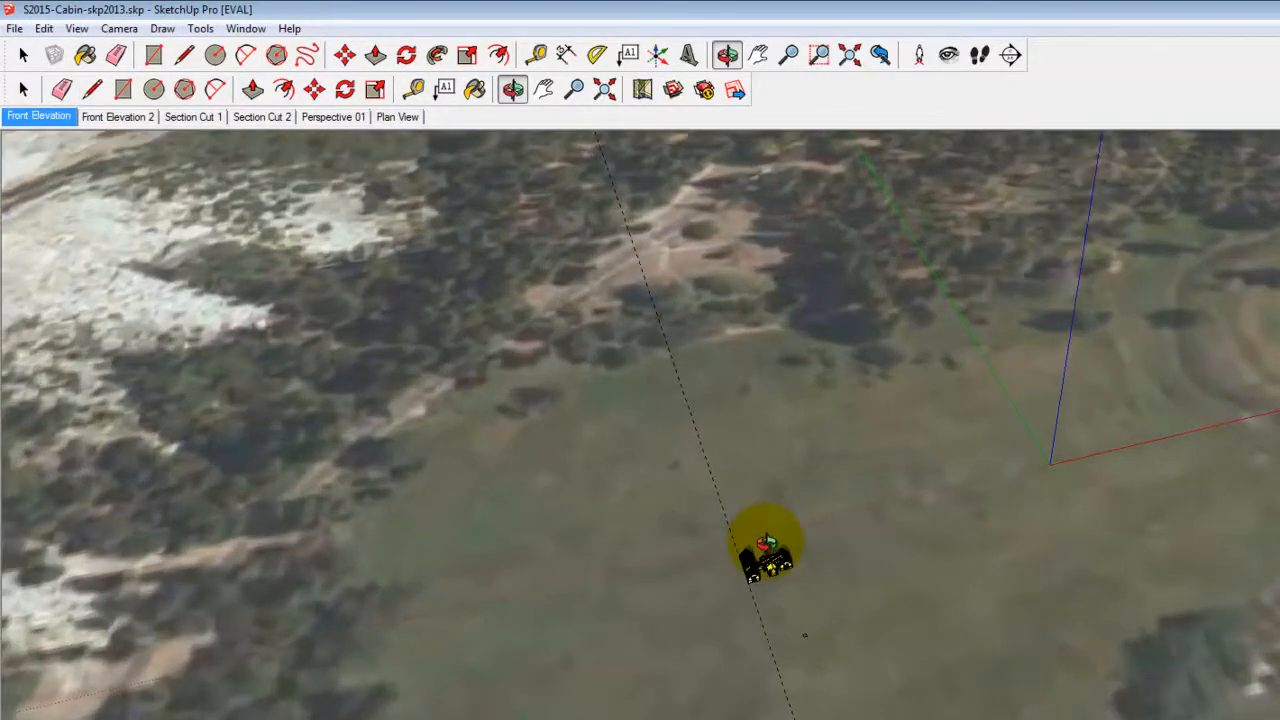
pyautogui.moveTo(762, 712); pyautogui.dragTo(812, 598)
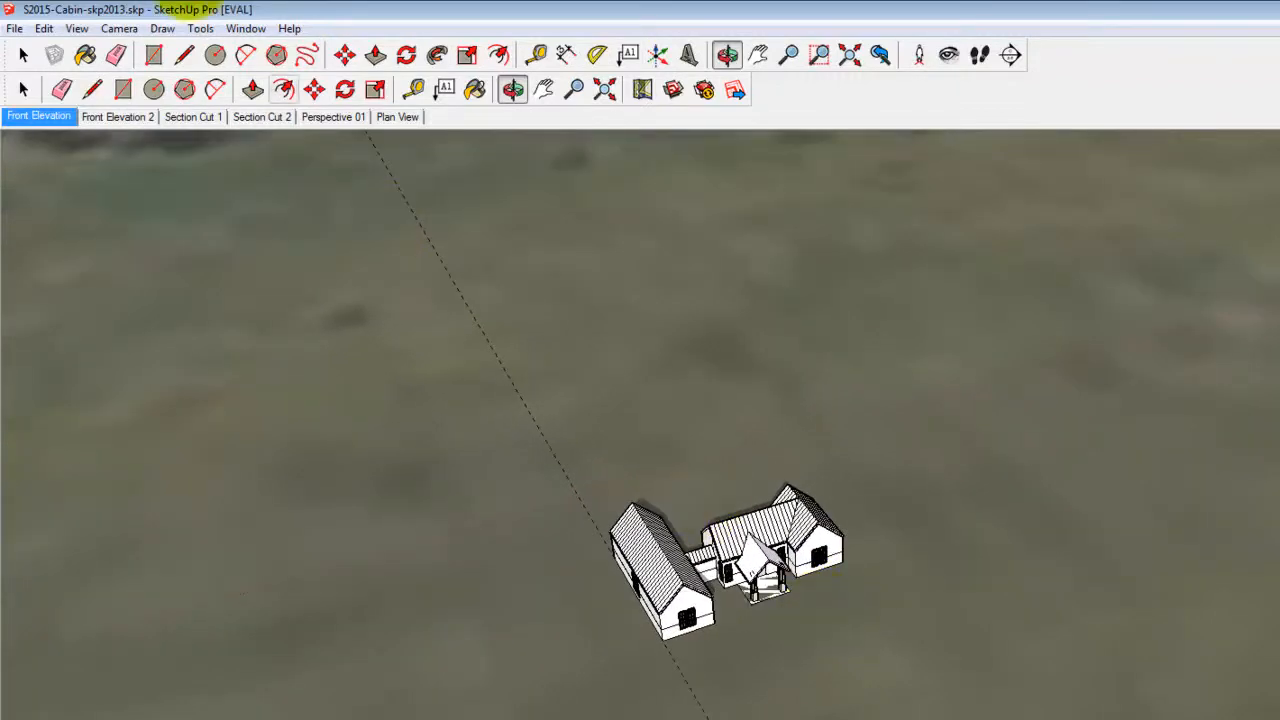
# Hide the Google Earth Snapshot layer
pyautogui.click(246, 28)
pyautogui.click(268, 162)
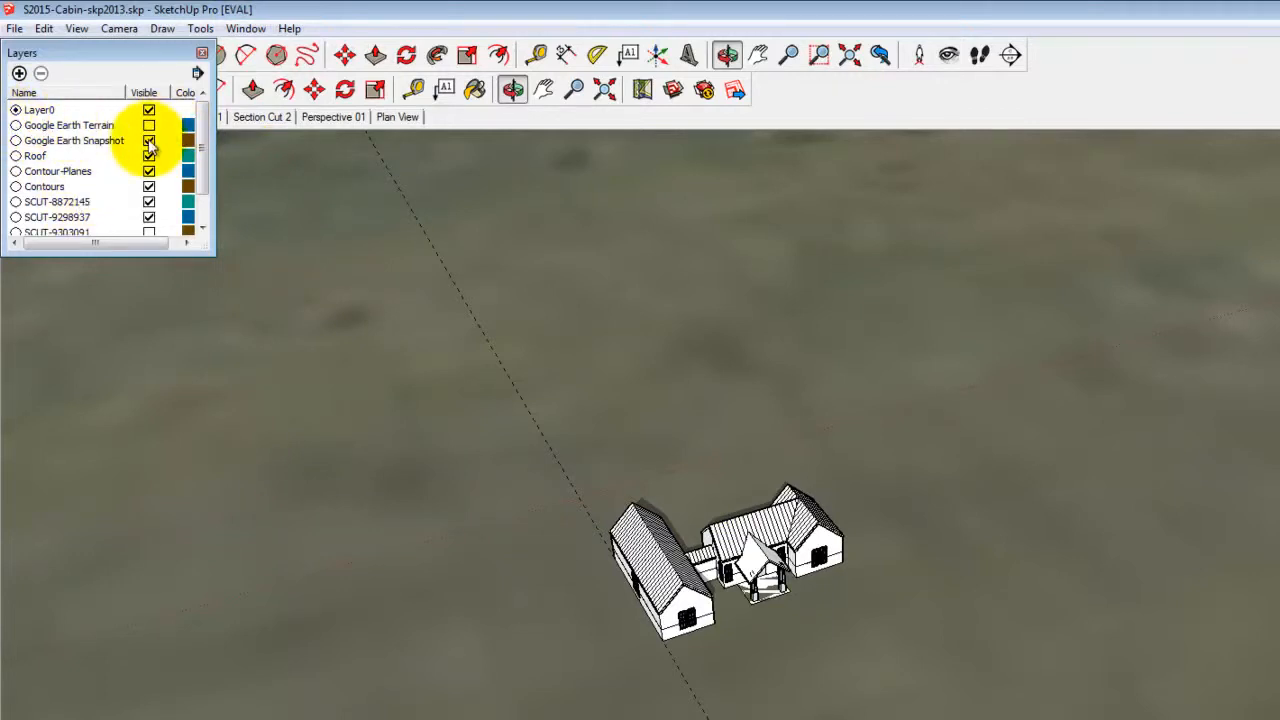
pyautogui.click(149, 140)
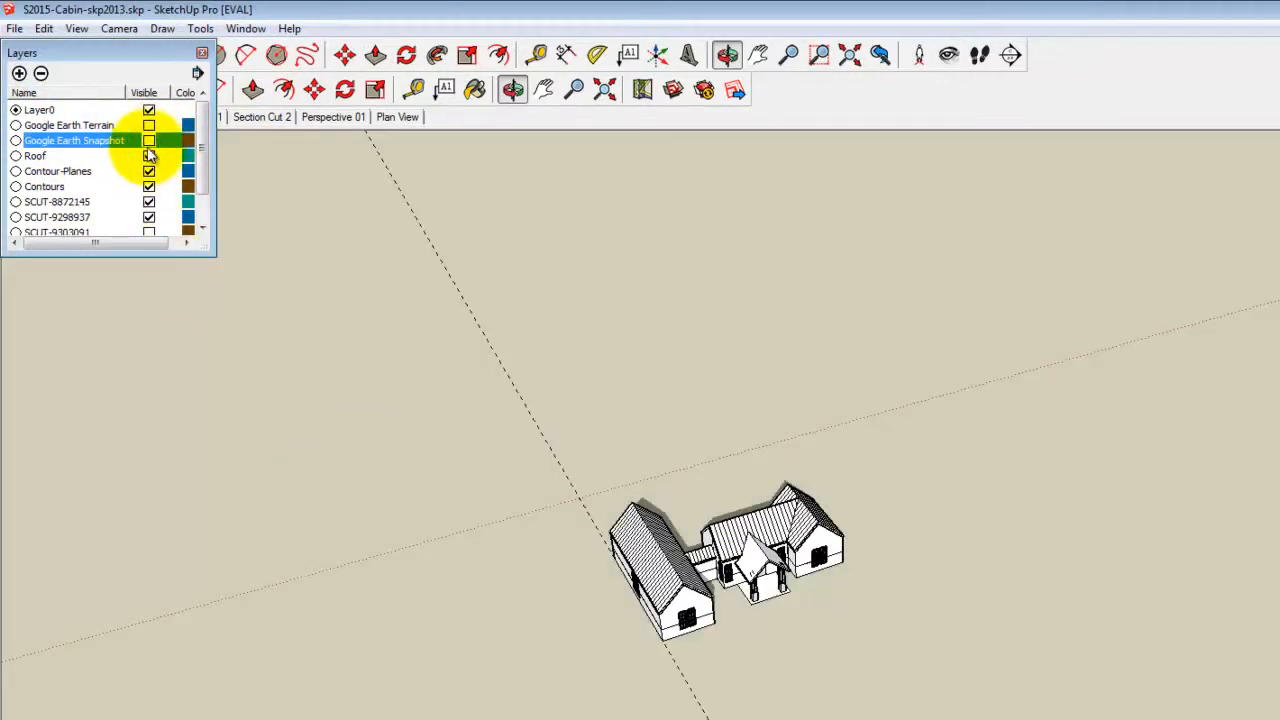
pyautogui.click(202, 52)
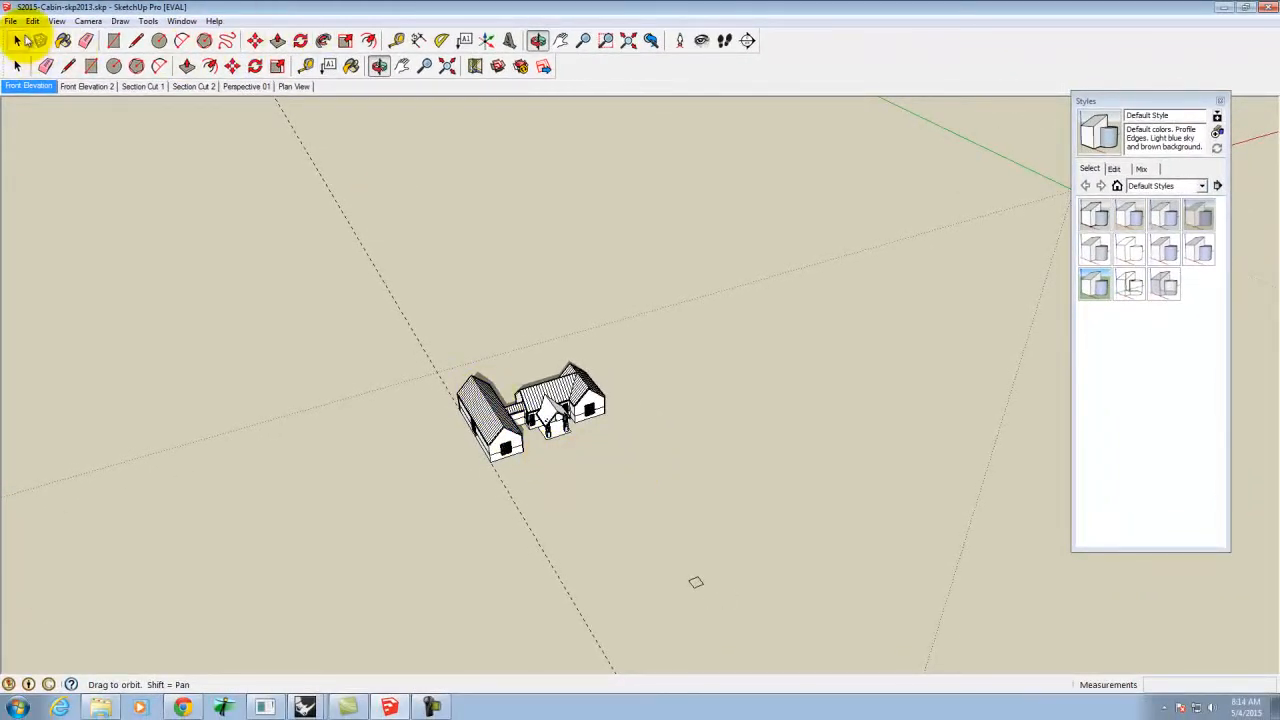
# Draw a rectangle about 7' 3" by 8' 11" on the ground in front of the cabin, and dismiss the merge warning
pyautogui.moveTo(637, 443); pyautogui.dragTo(571, 462)
pyautogui.scroll(5, 551, 420)
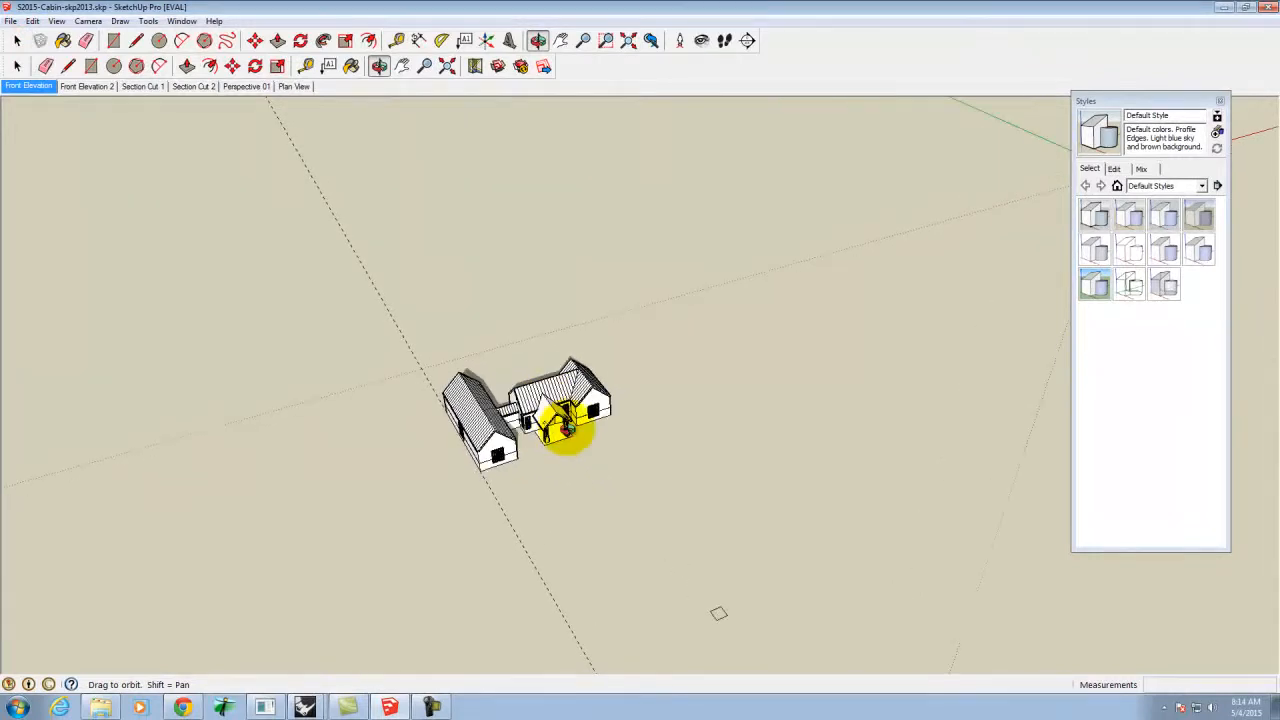
pyautogui.scroll(2, 537, 420)
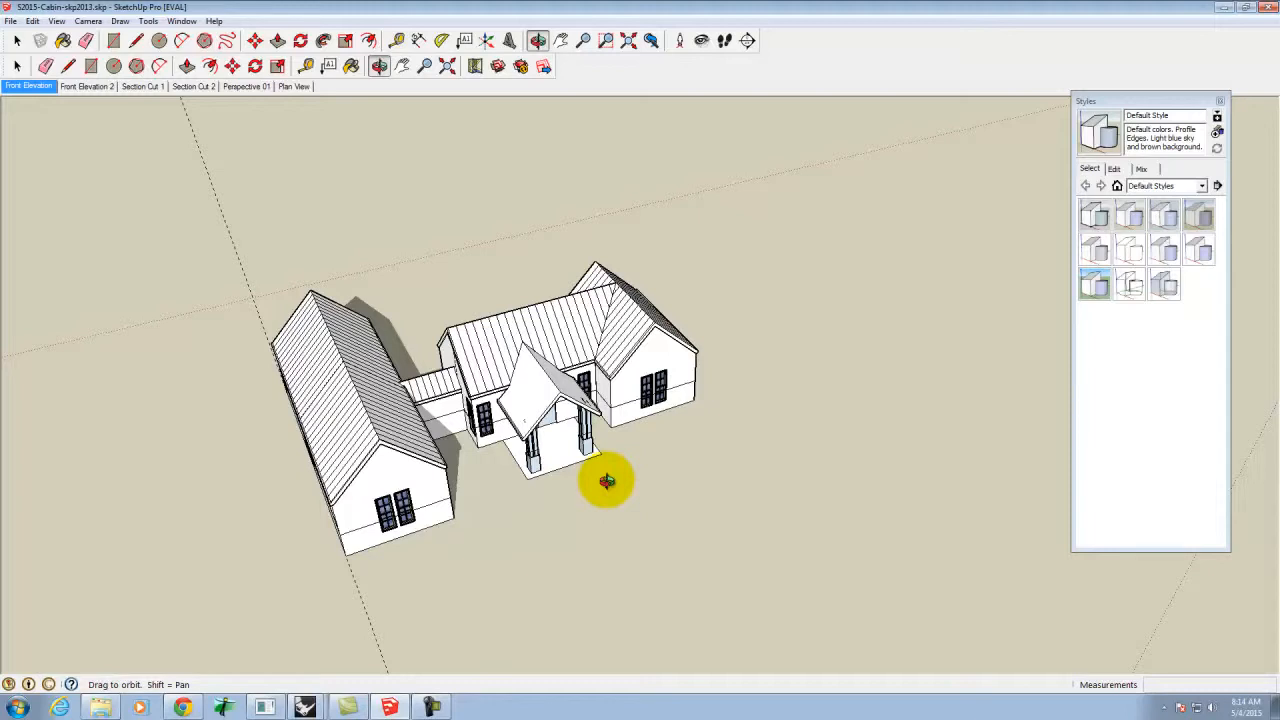
pyautogui.moveTo(646, 366); pyautogui.dragTo(609, 371)
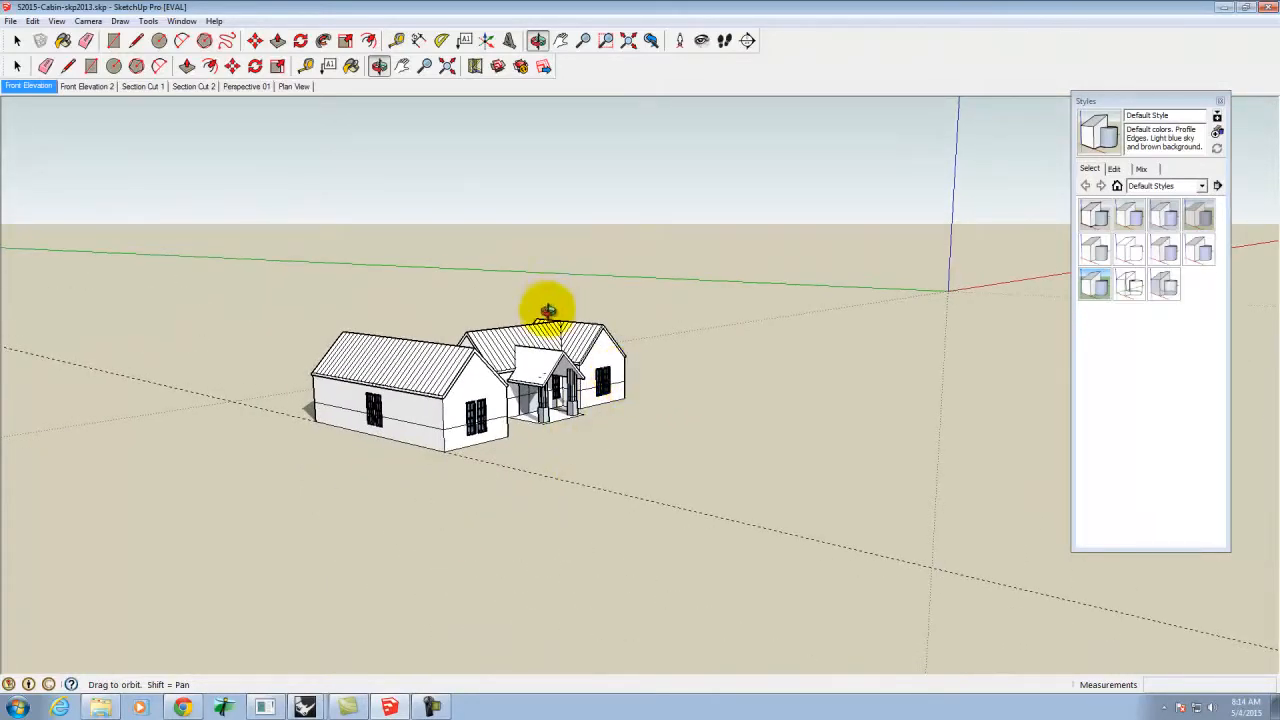
pyautogui.moveTo(737, 391); pyautogui.dragTo(623, 503)
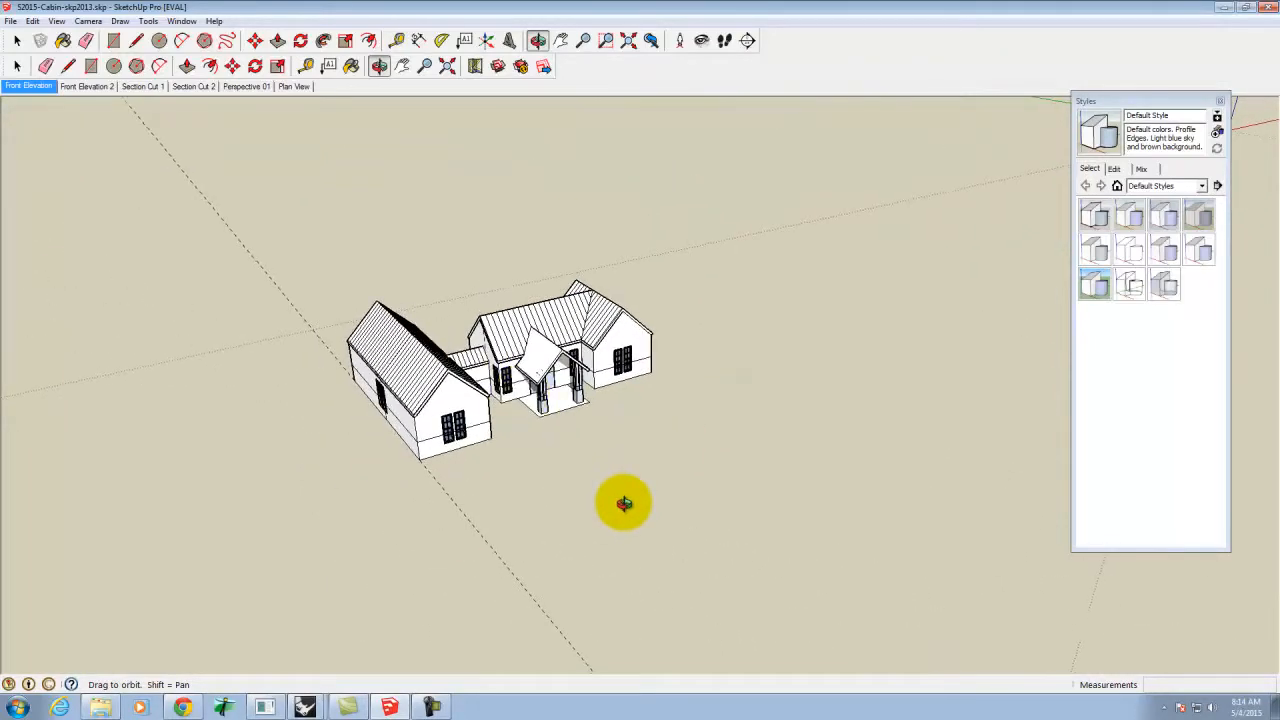
pyautogui.moveTo(440, 425); pyautogui.dragTo(580, 394)
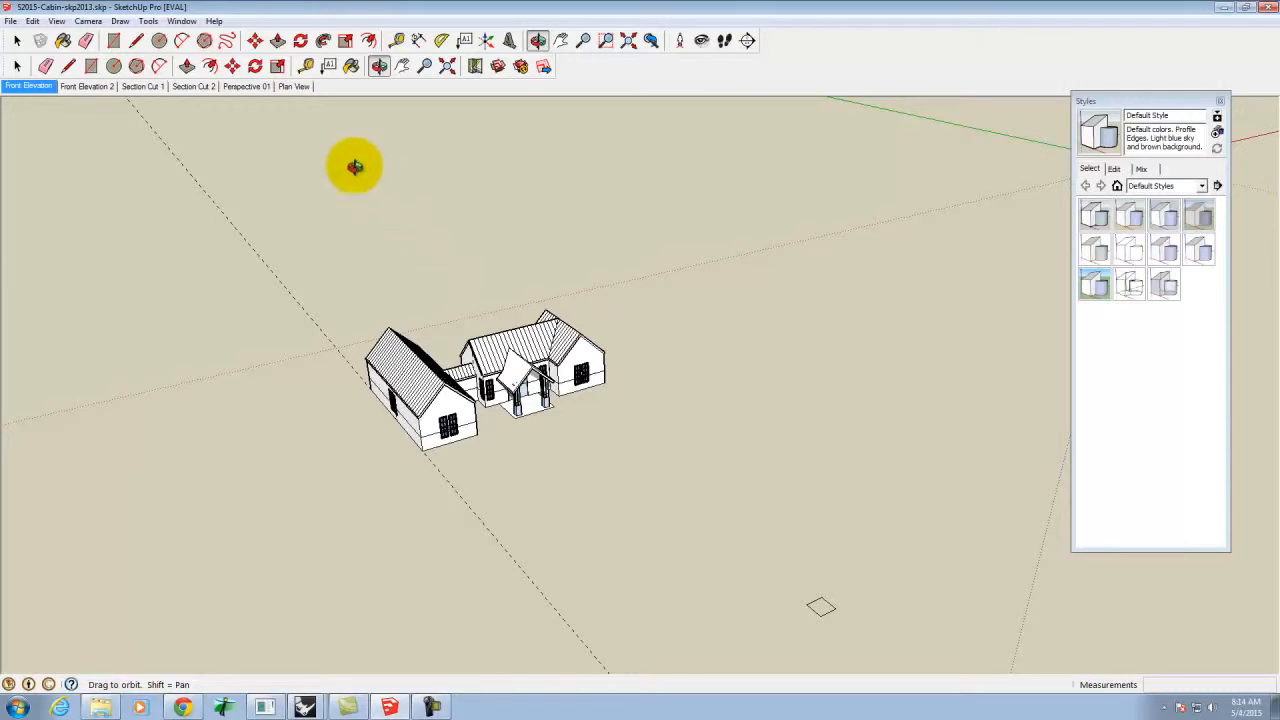
pyautogui.click(113, 40)
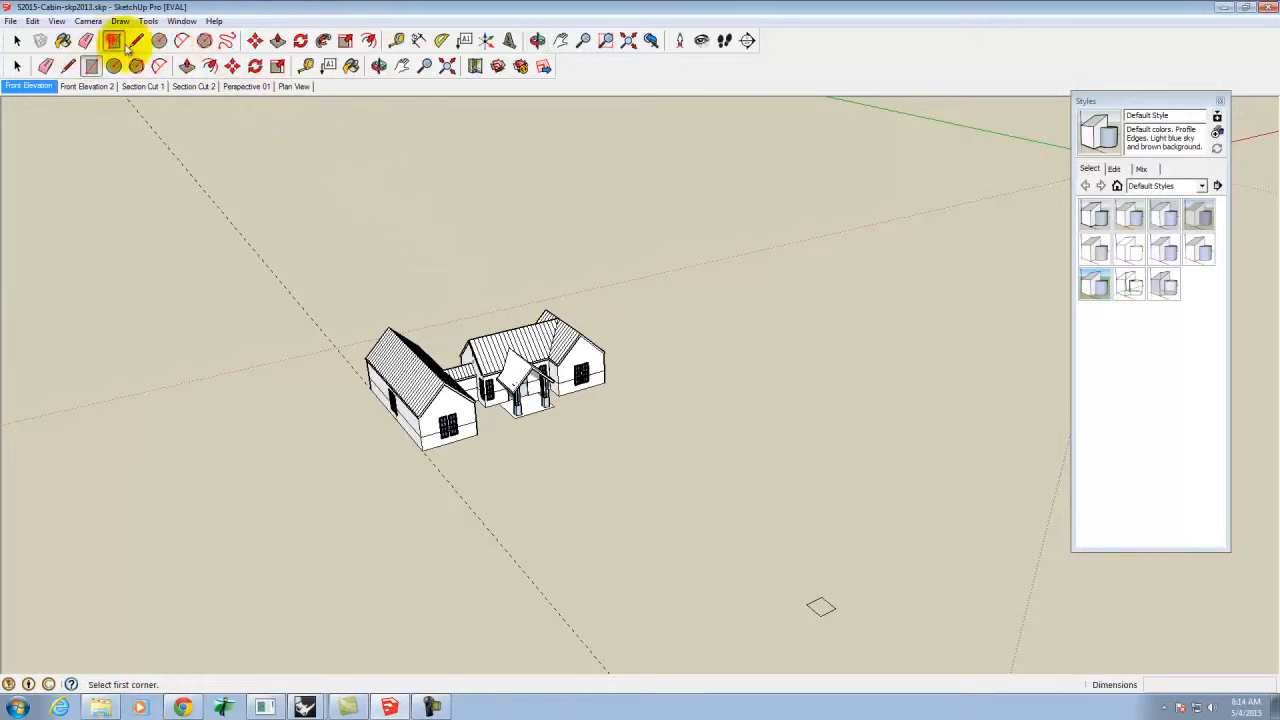
pyautogui.click(637, 518)
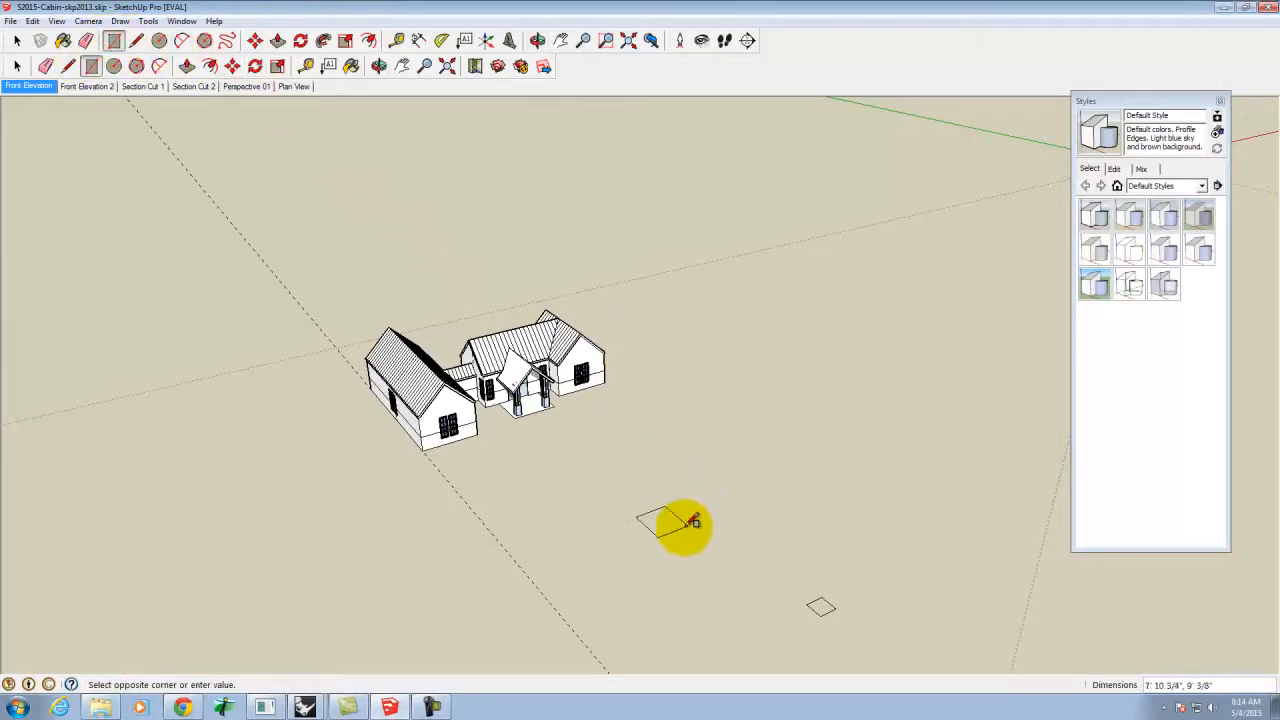
pyautogui.click(690, 519)
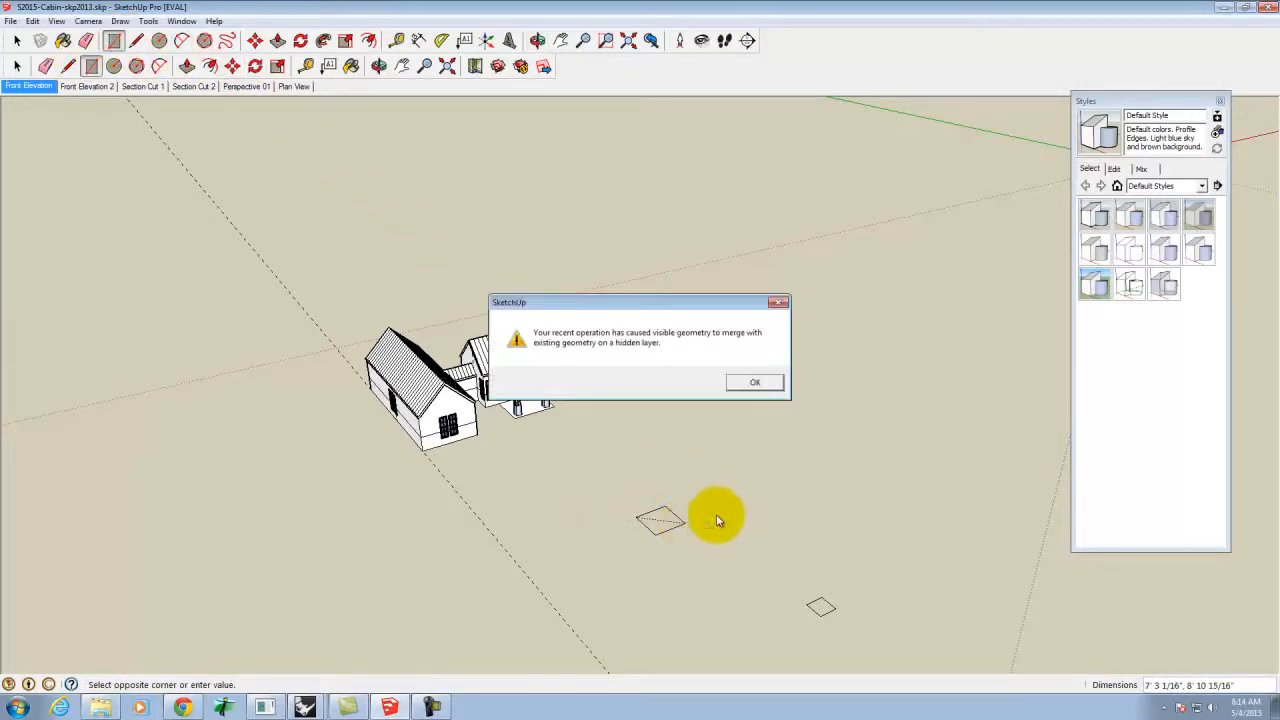
pyautogui.click(757, 384)
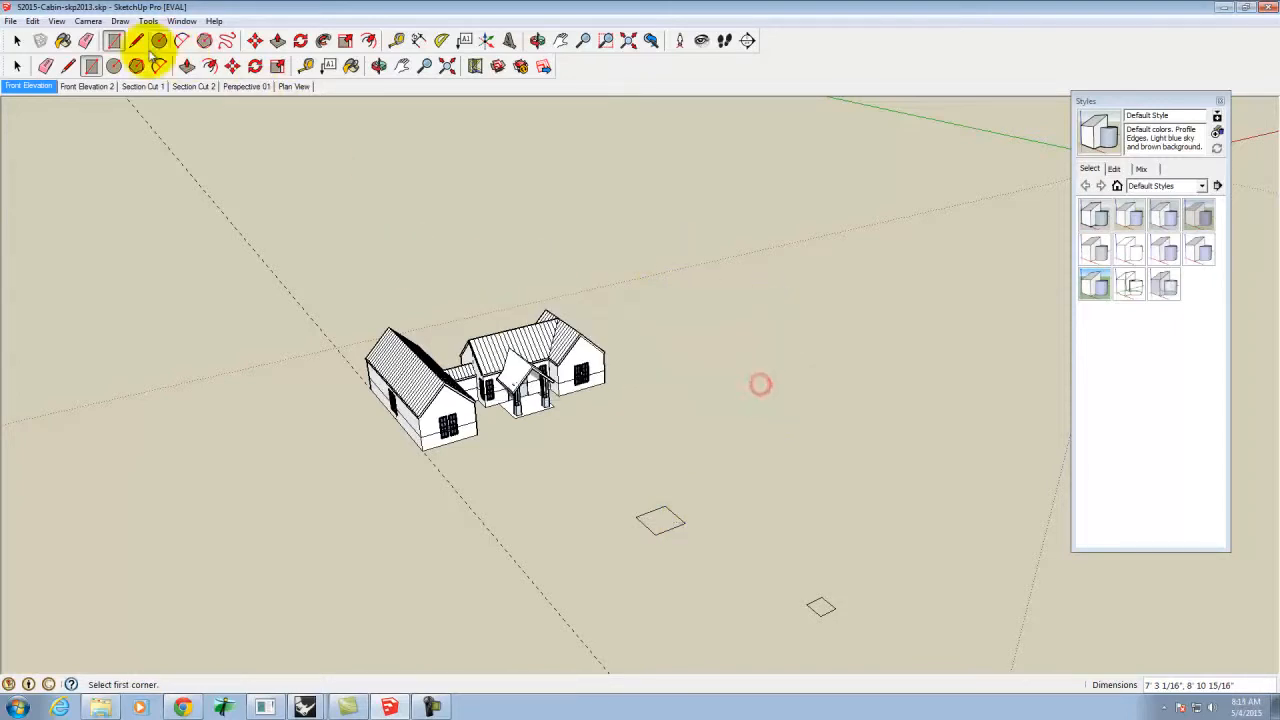
# Try to extrude the new ground rectangle with Push/Pull
pyautogui.click(277, 41)
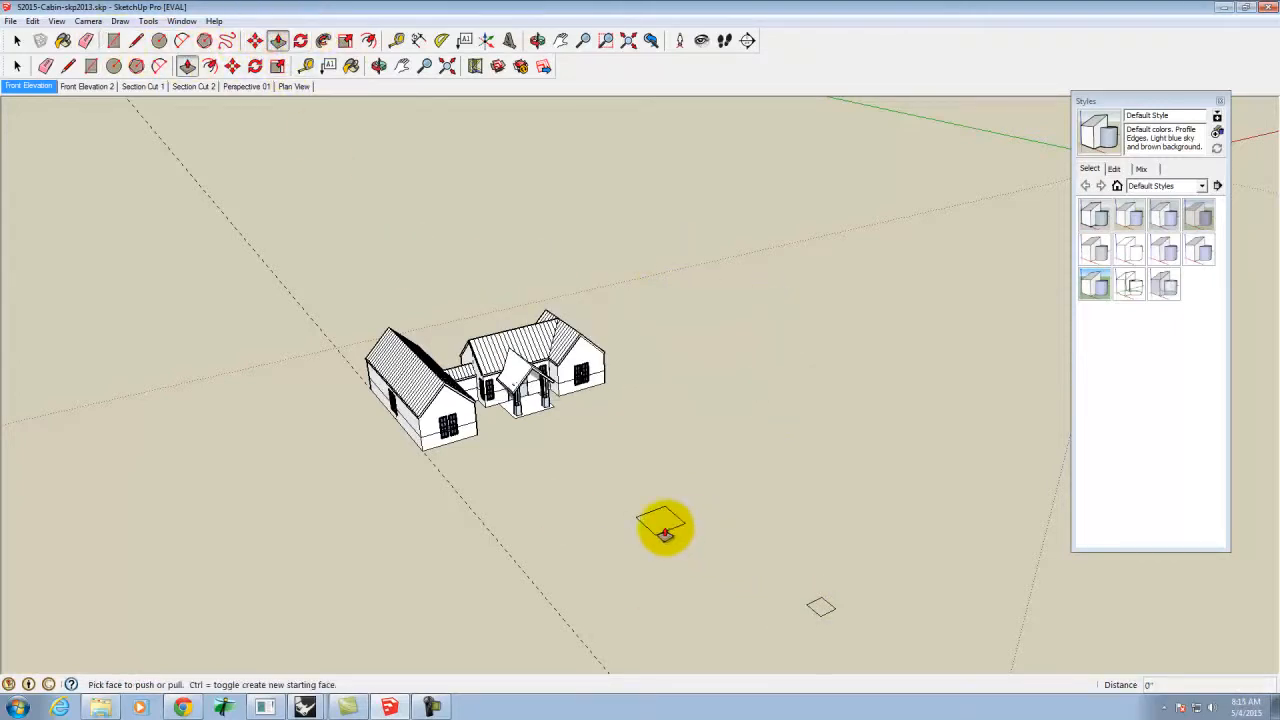
pyautogui.click(663, 523)
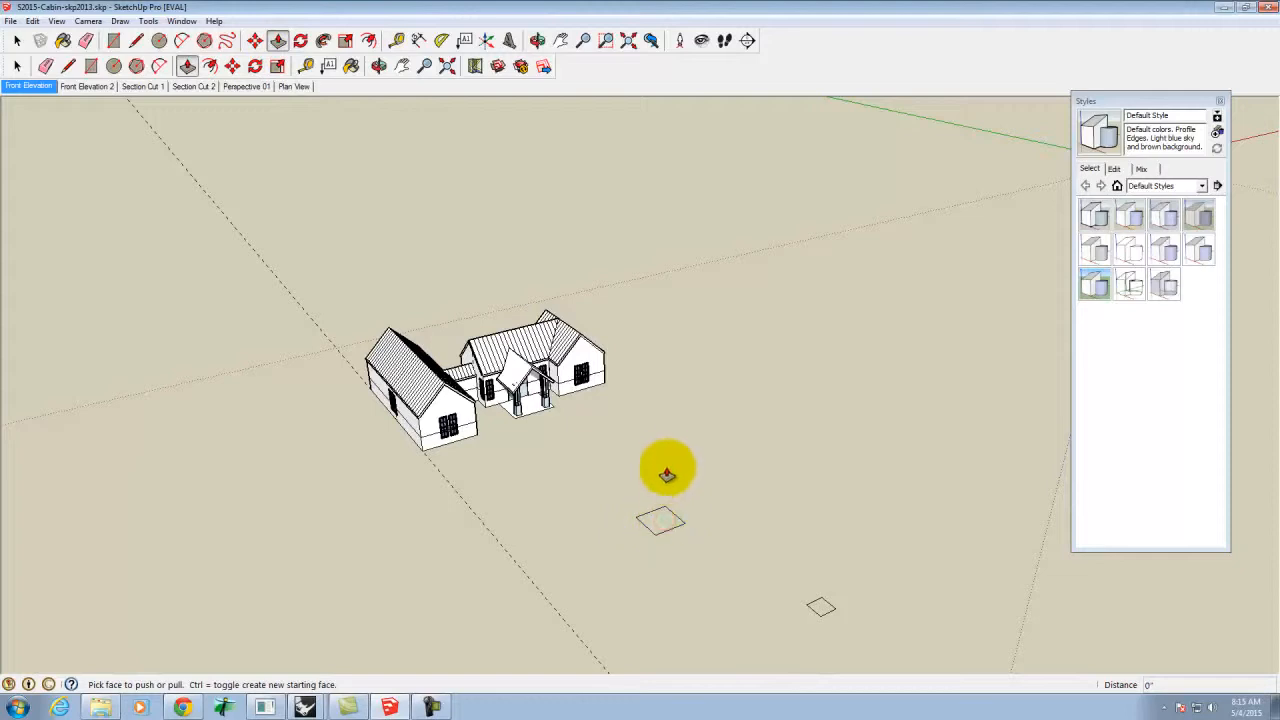
pyautogui.scroll(3, 655, 525)
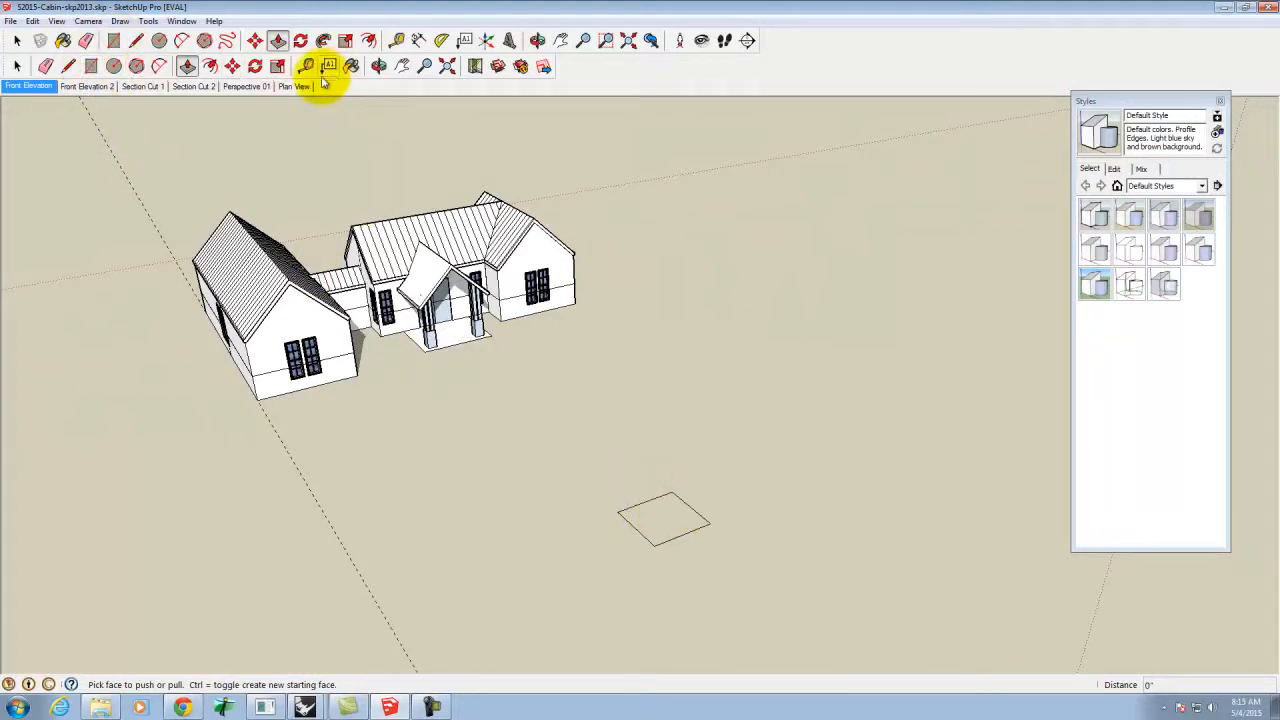
# Show the Google Earth Snapshot and Google Earth Terrain layers, making Google Earth Terrain the current layer
pyautogui.click(32, 21)
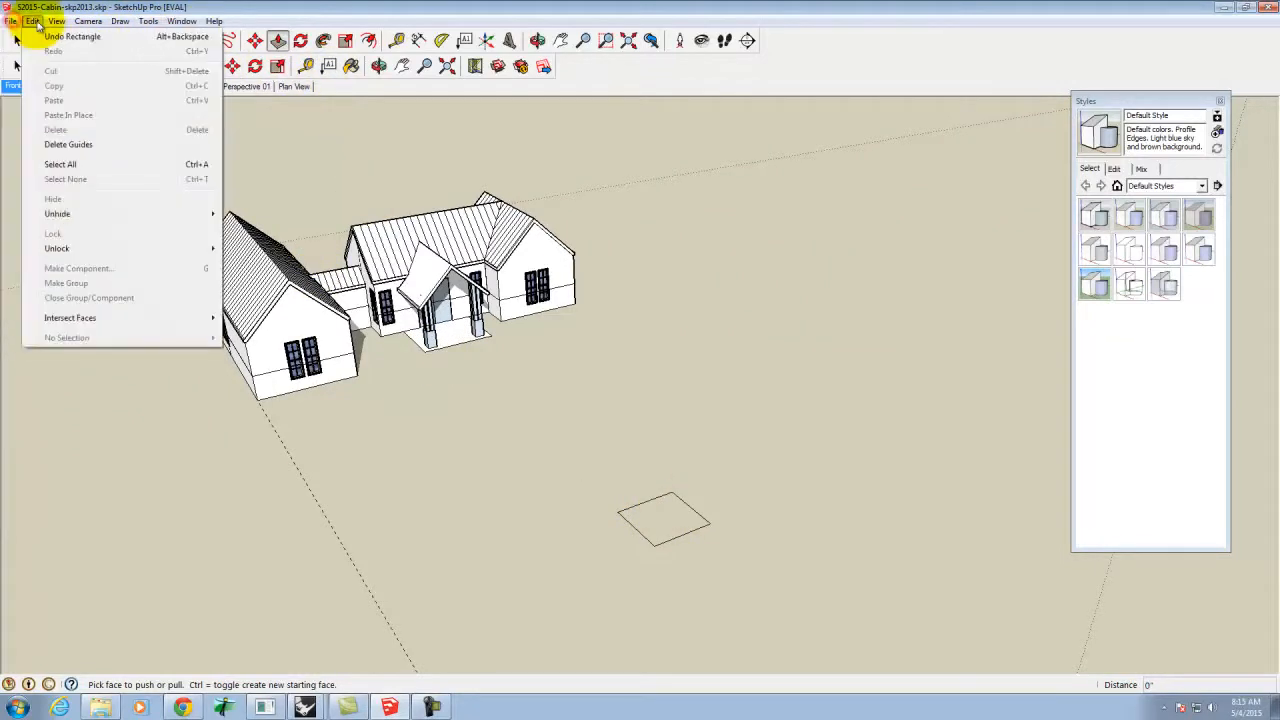
pyautogui.moveTo(181, 21)
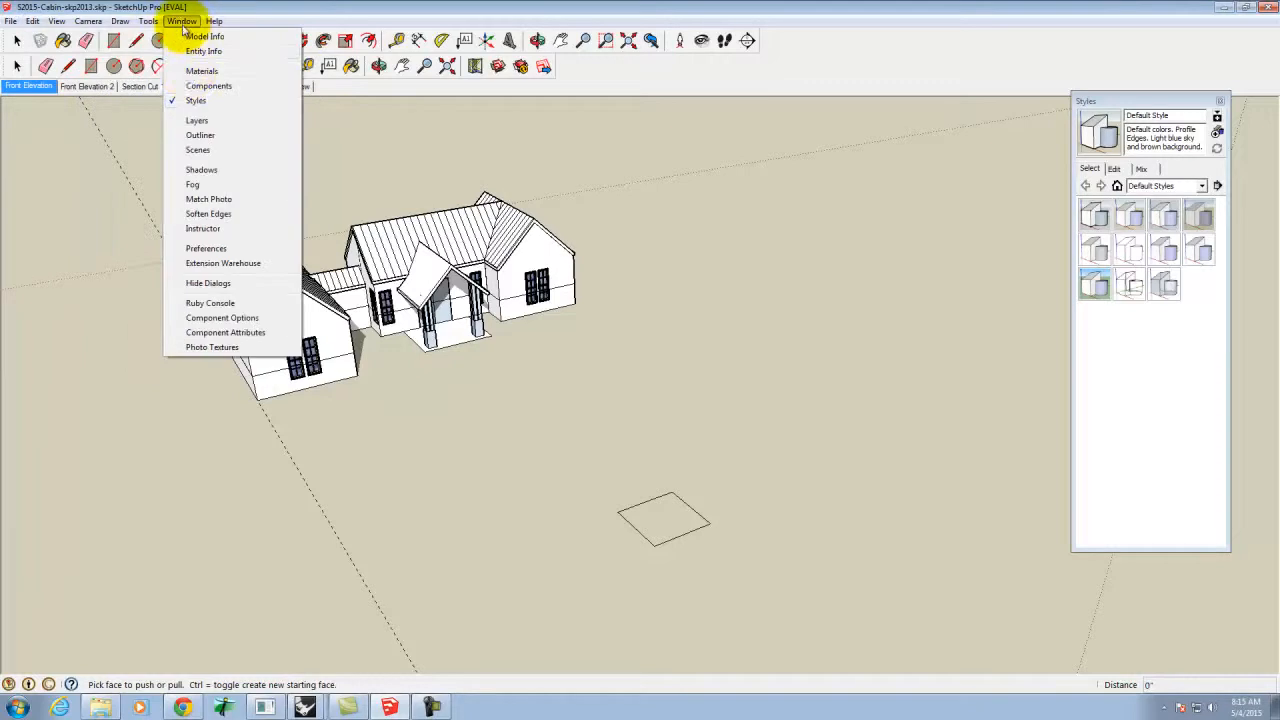
pyautogui.click(198, 121)
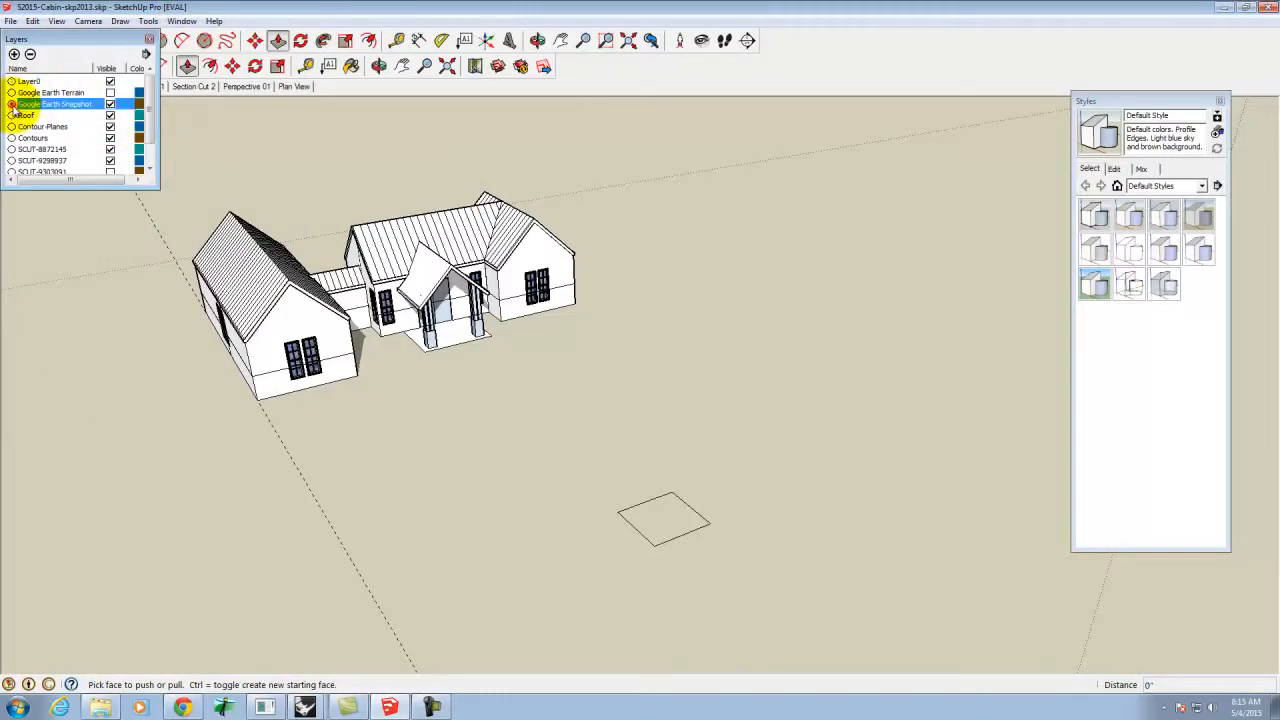
pyautogui.click(11, 104)
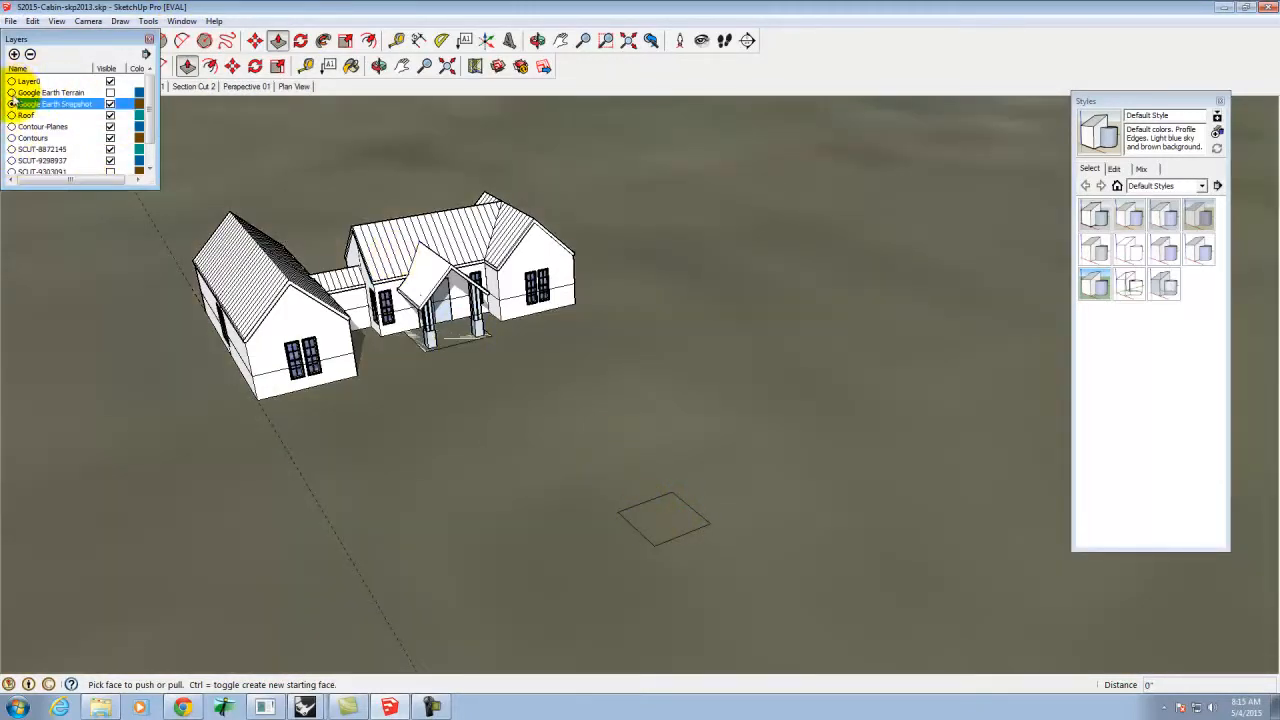
pyautogui.click(11, 92)
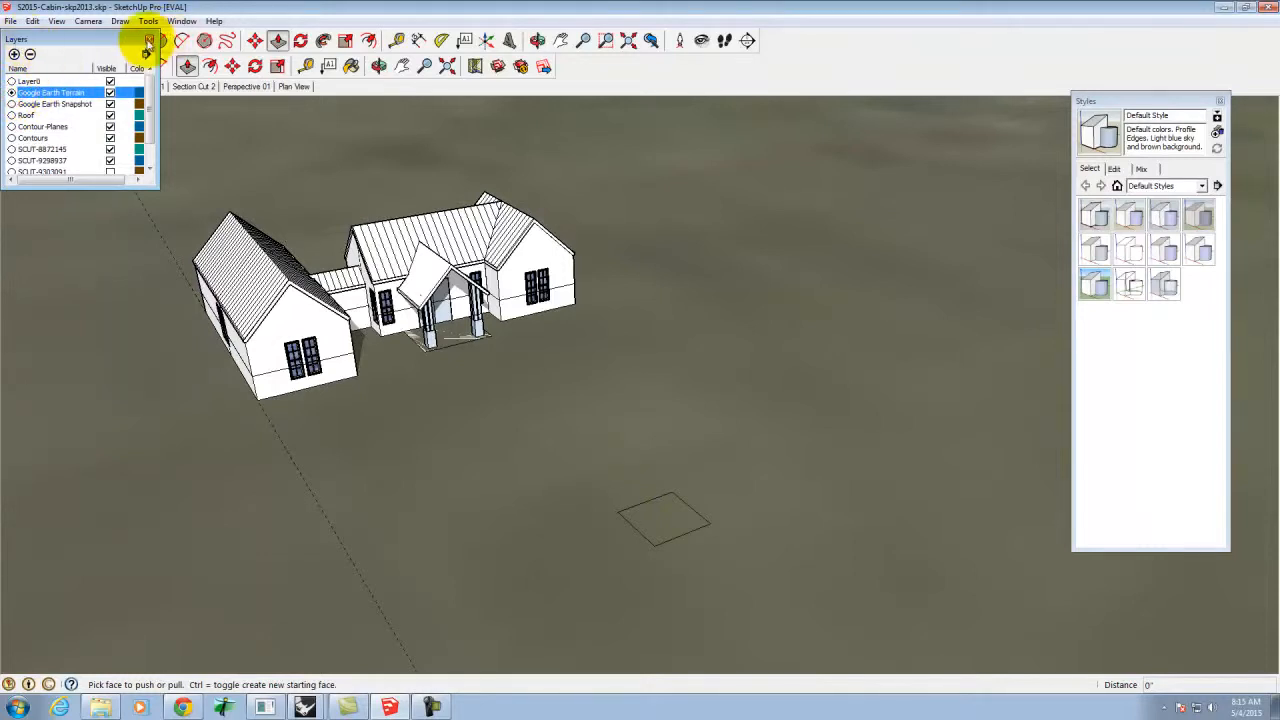
pyautogui.click(148, 41)
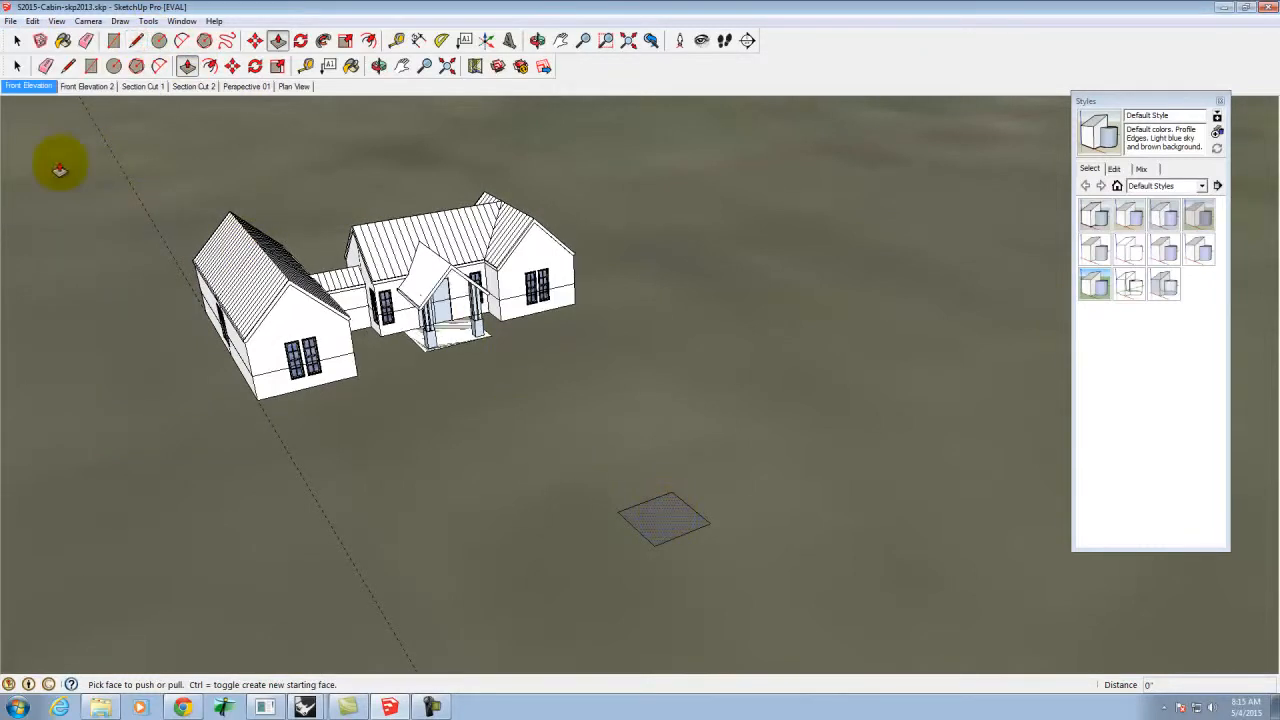
# Extrude the ground rectangle in front of the cabin upward by 4' with Push/Pull
pyautogui.click(16, 40)
pyautogui.click(670, 512)
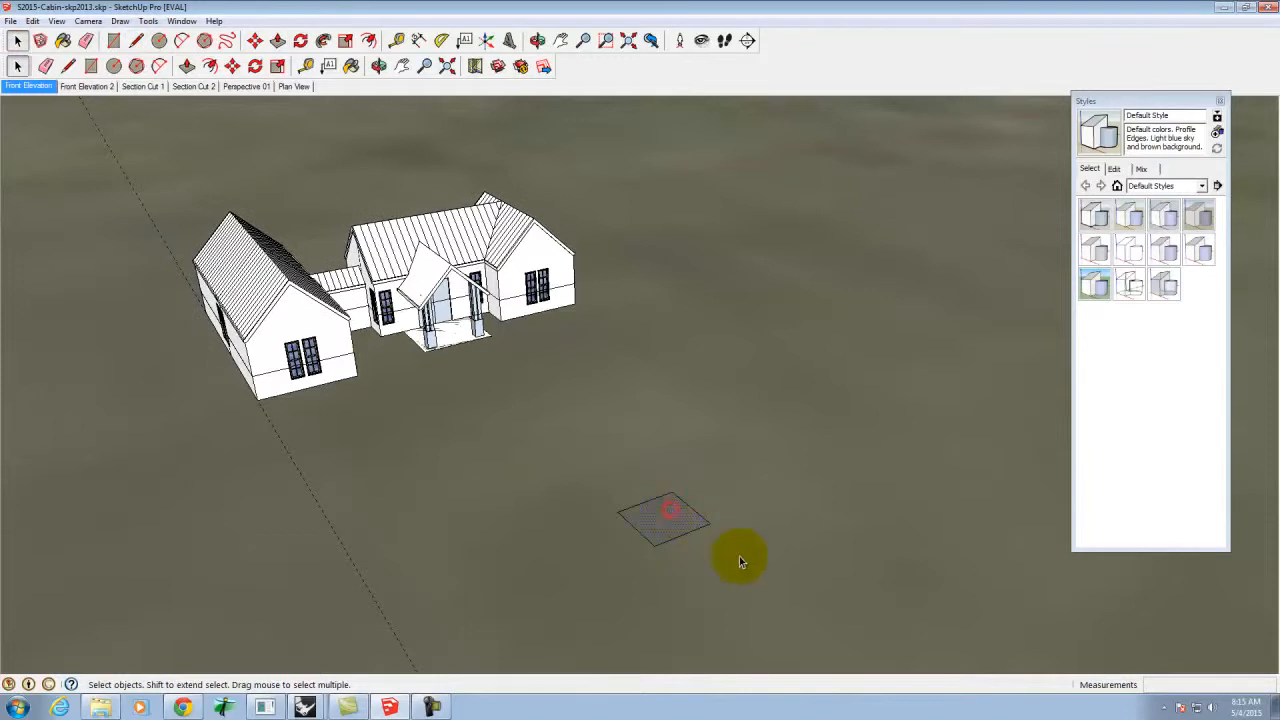
pyautogui.click(277, 40)
pyautogui.click(666, 522)
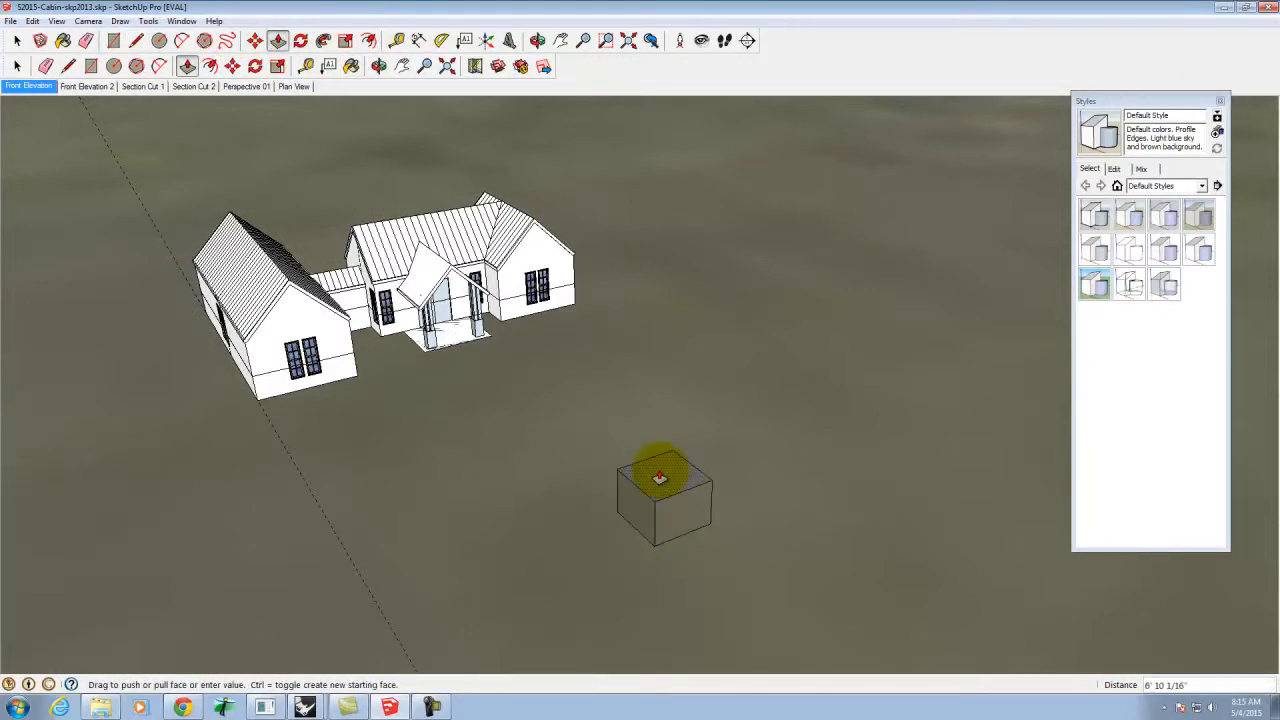
pyautogui.write("4'")
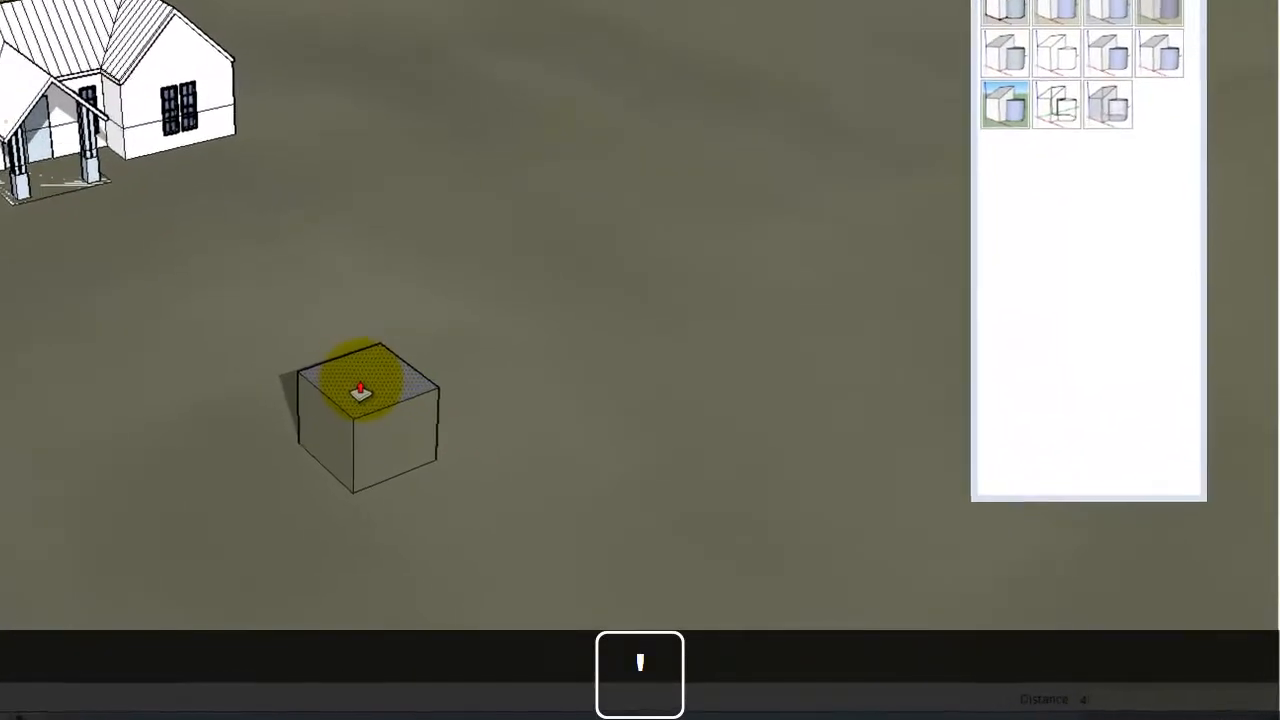
pyautogui.press('Return')
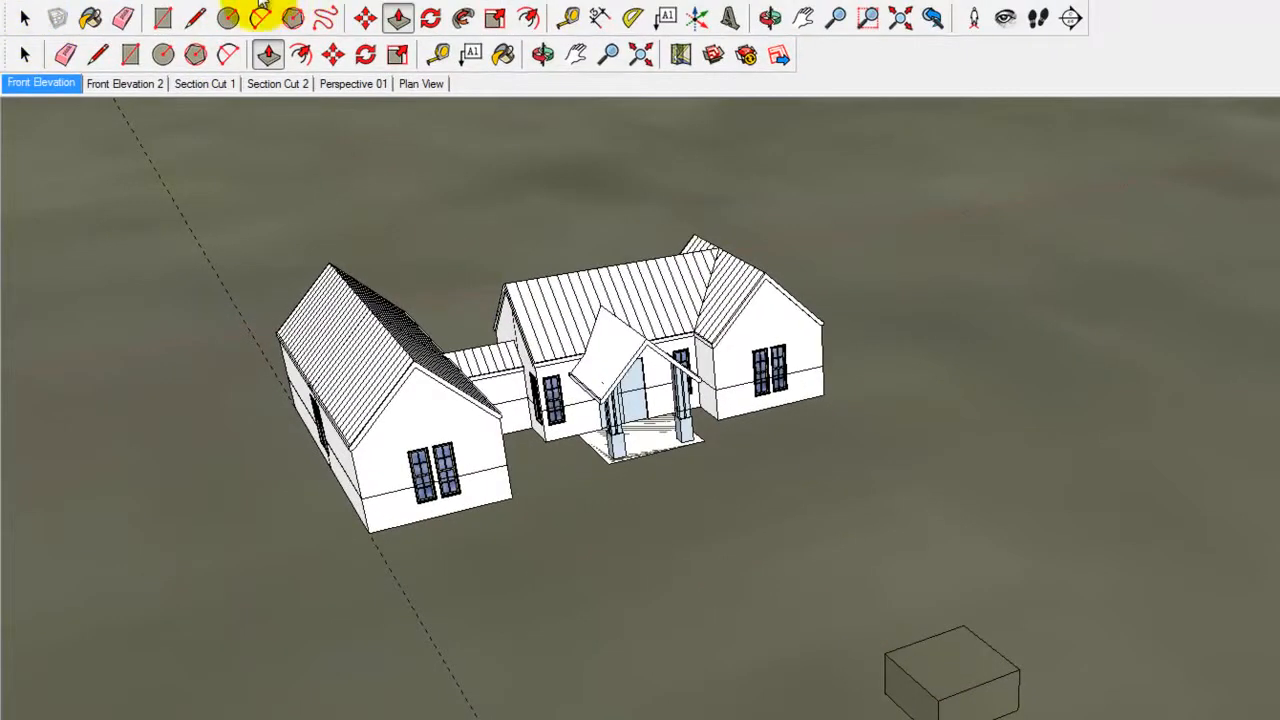
# Make Layer0 the current layer and hide the Google Earth Terrain and Google Earth Snapshot layers
pyautogui.click(260, 5)
pyautogui.click(291, 126)
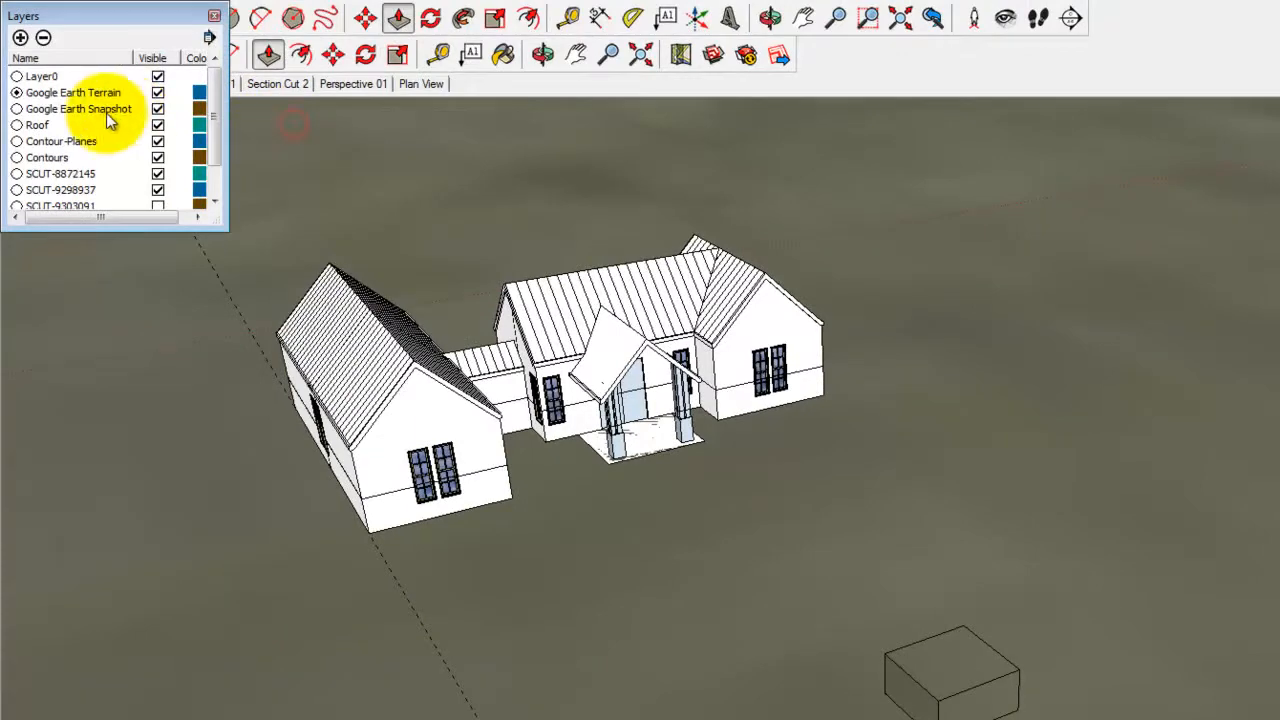
pyautogui.click(158, 108)
pyautogui.click(158, 92)
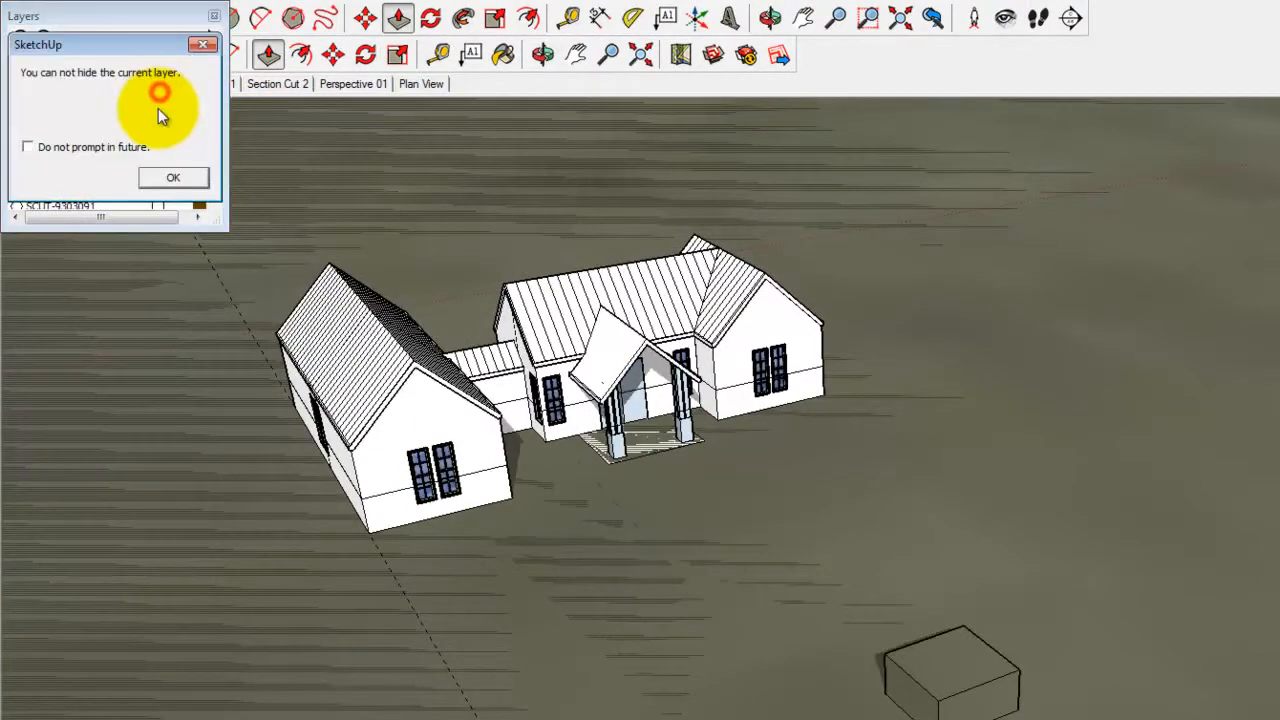
pyautogui.click(174, 178)
pyautogui.click(16, 76)
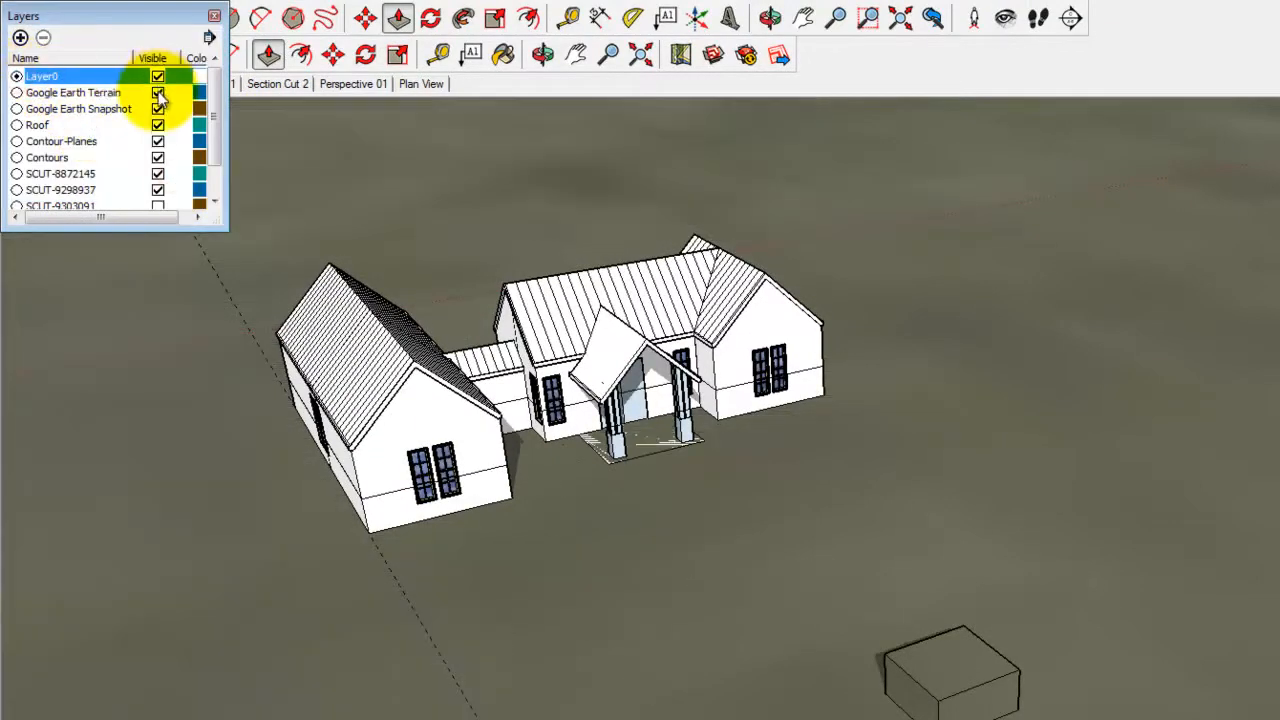
pyautogui.click(158, 92)
pyautogui.click(158, 108)
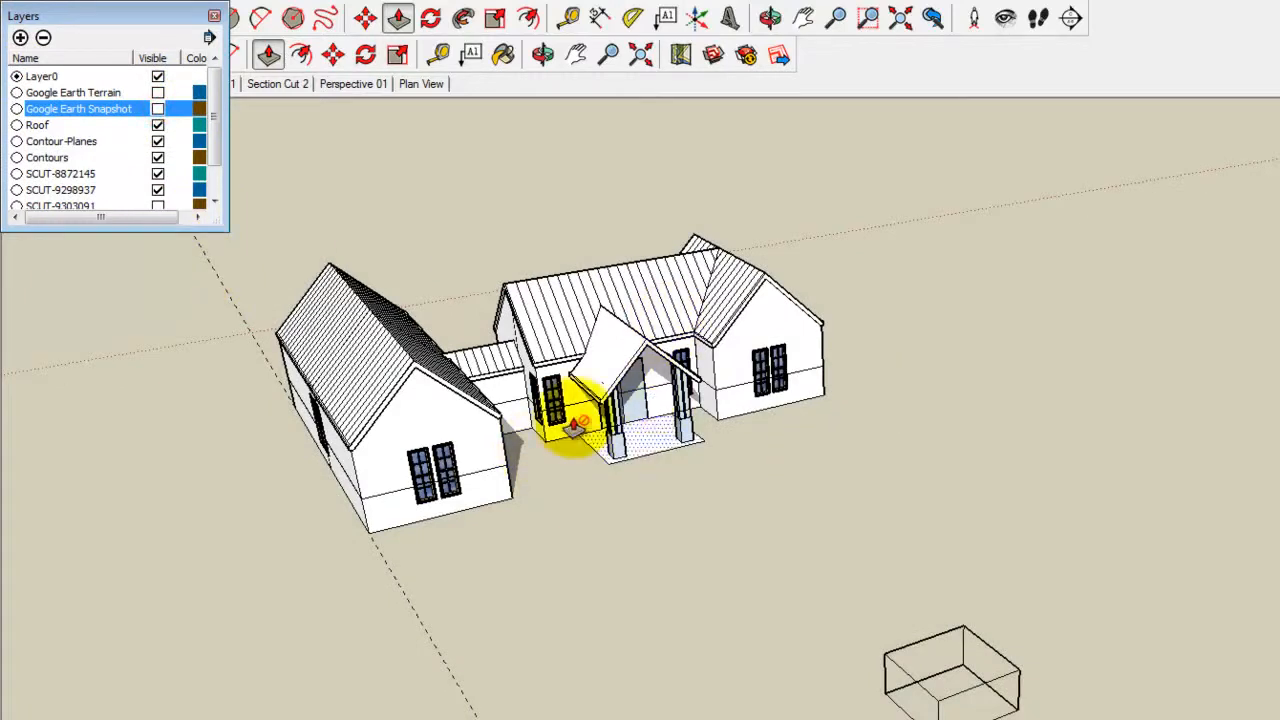
pyautogui.click(216, 16)
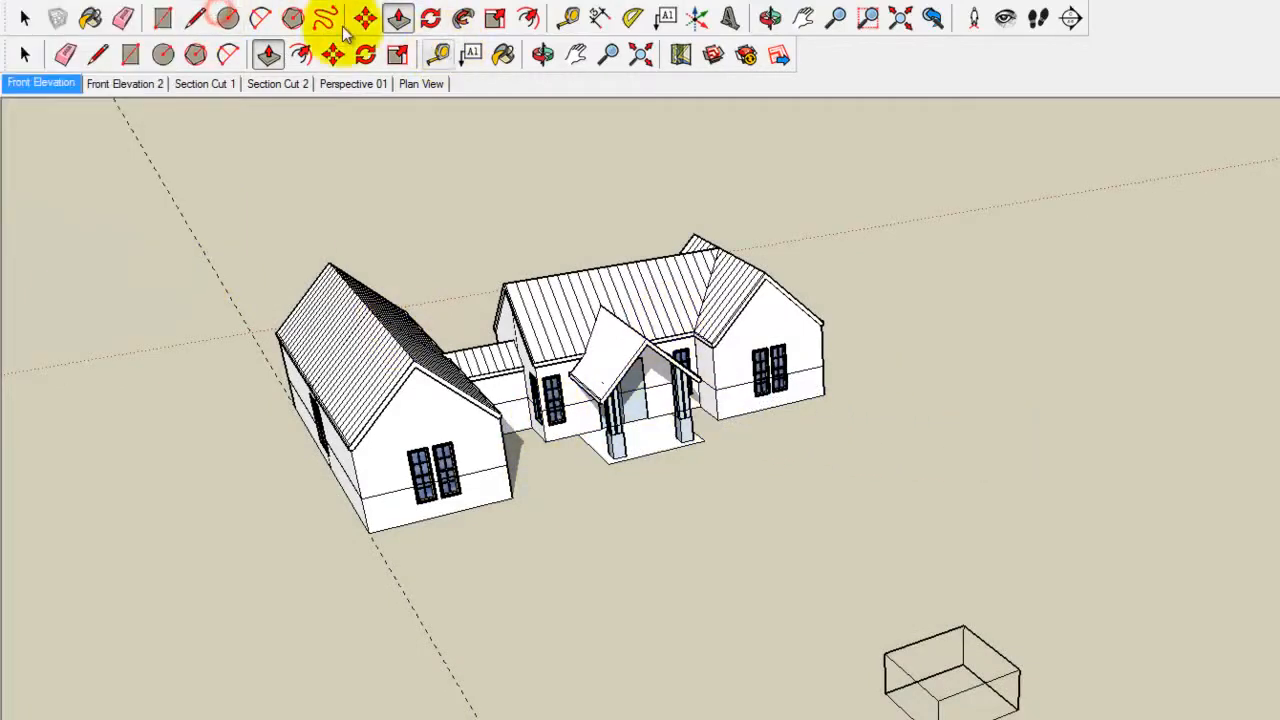
# Draw a diagonal line about 11' 3" long between opposite top corners of the box in front of the cabin
pyautogui.click(195, 18)
pyautogui.click(963, 622)
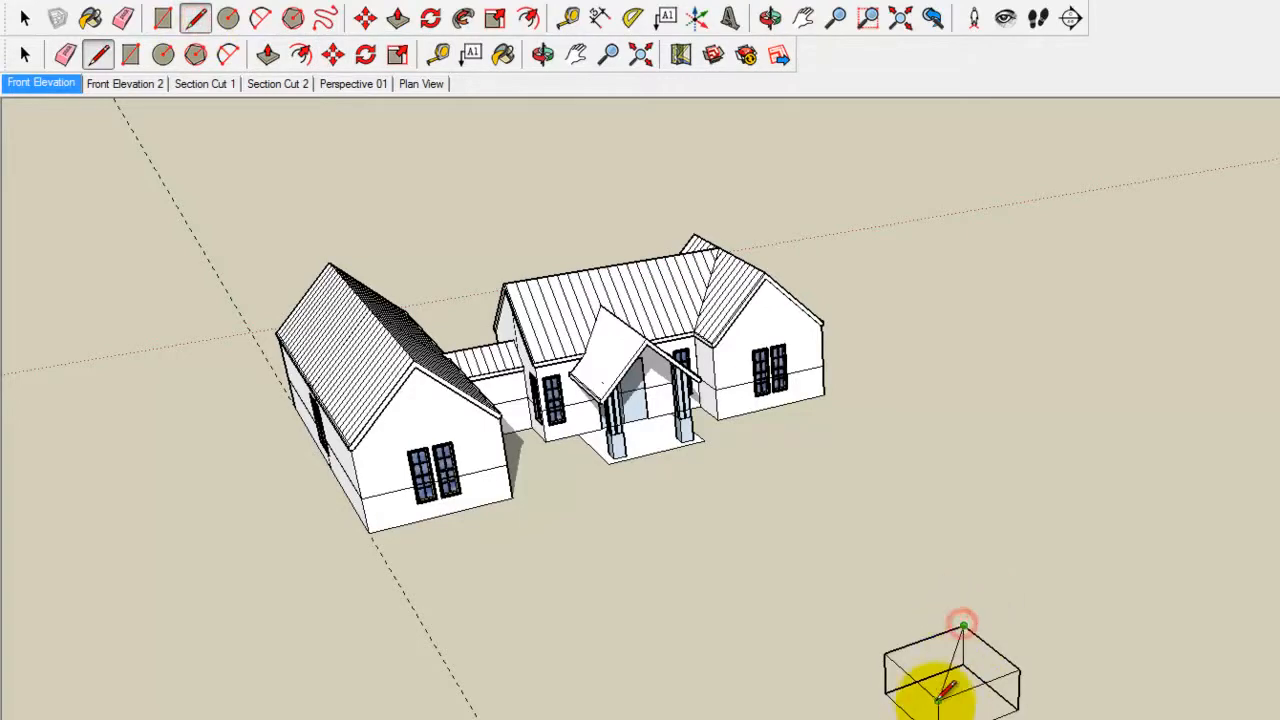
pyautogui.click(940, 688)
pyautogui.click(756, 380)
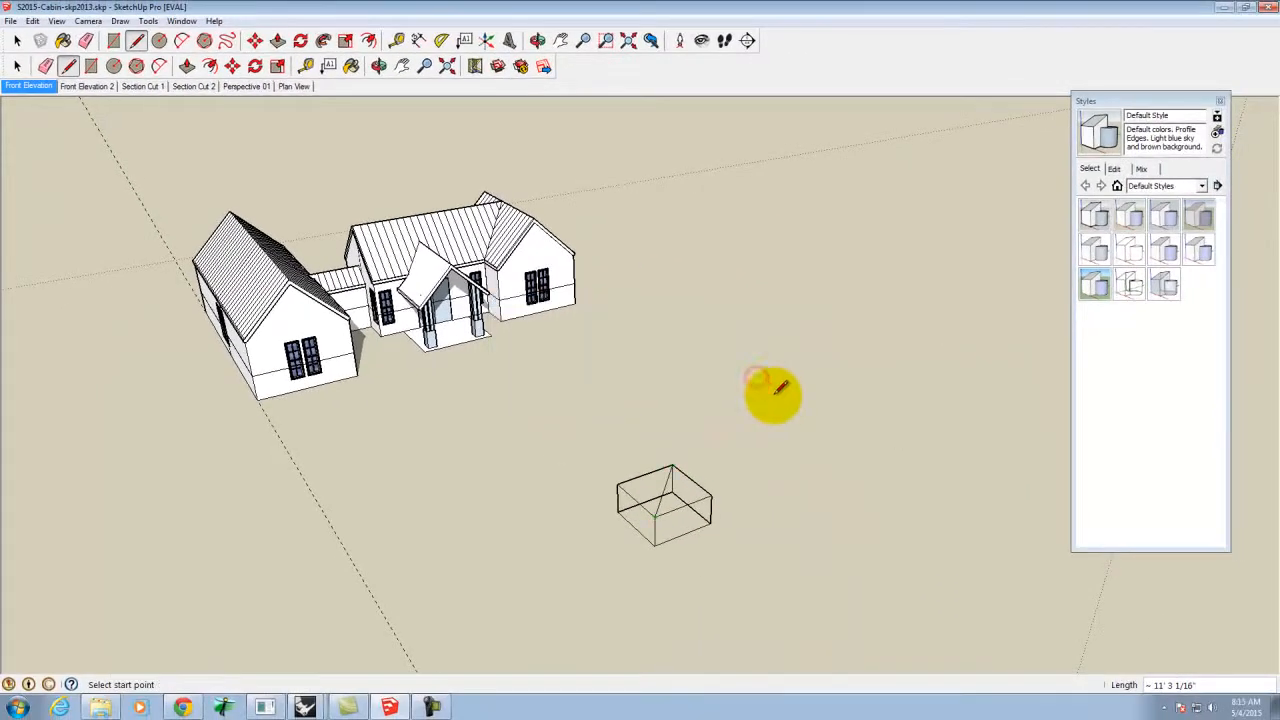
pyautogui.click(17, 40)
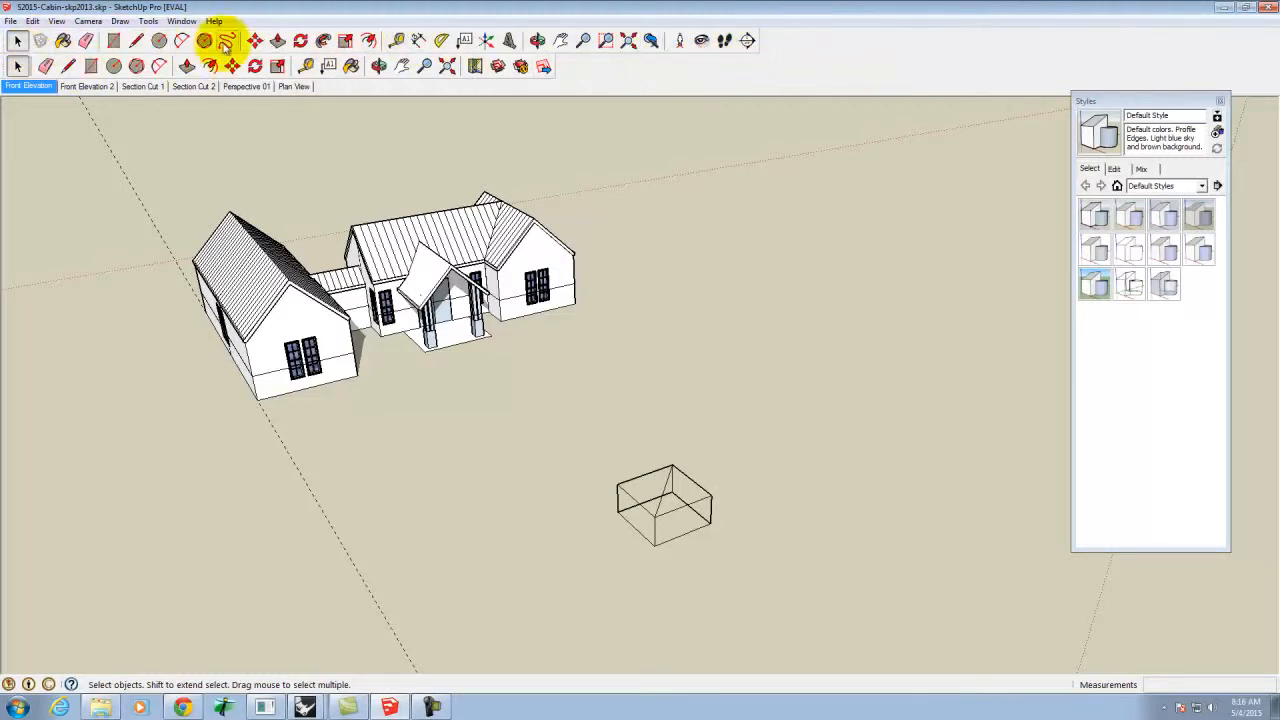
pyautogui.click(148, 21)
pyautogui.moveTo(88, 22)
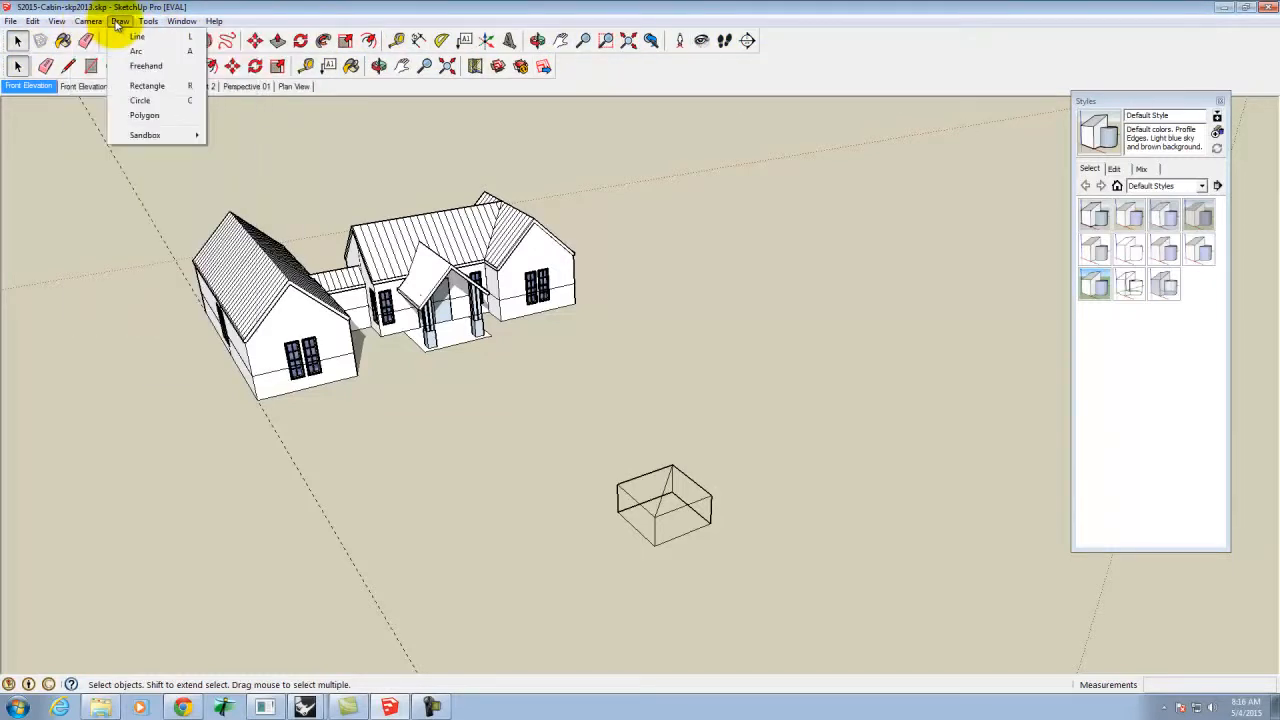
pyautogui.click(73, 37)
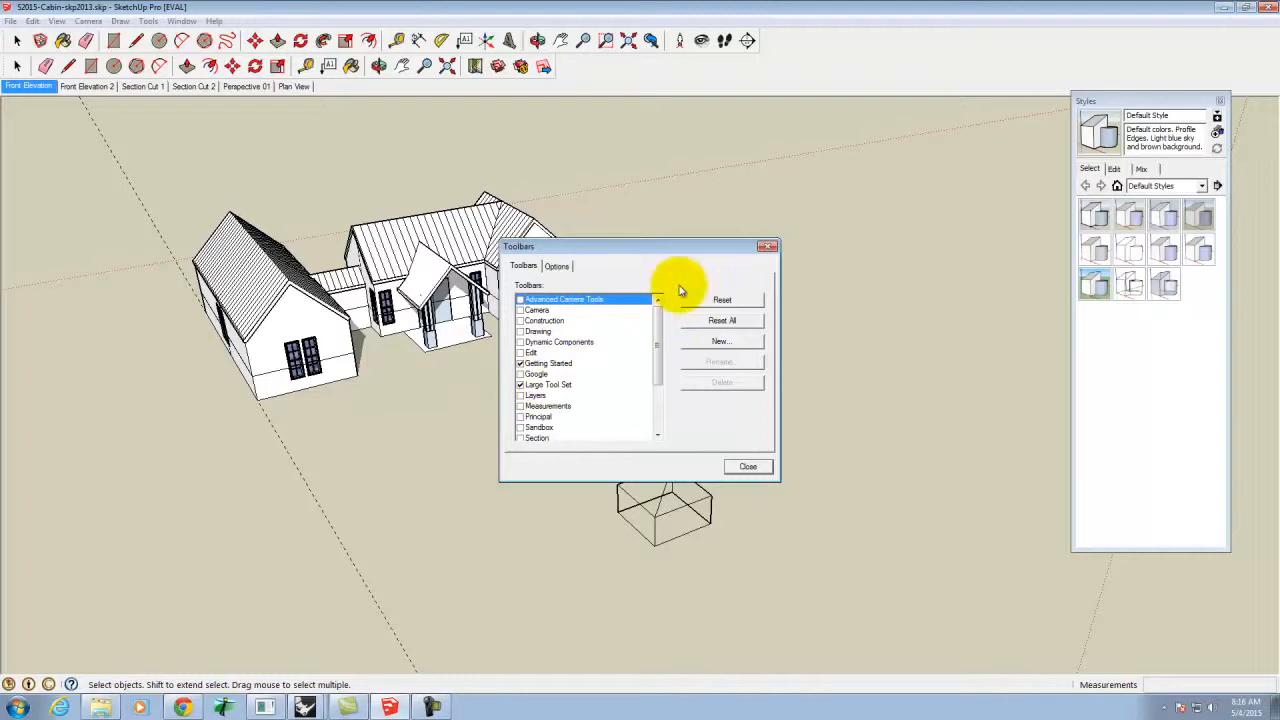
pyautogui.click(767, 246)
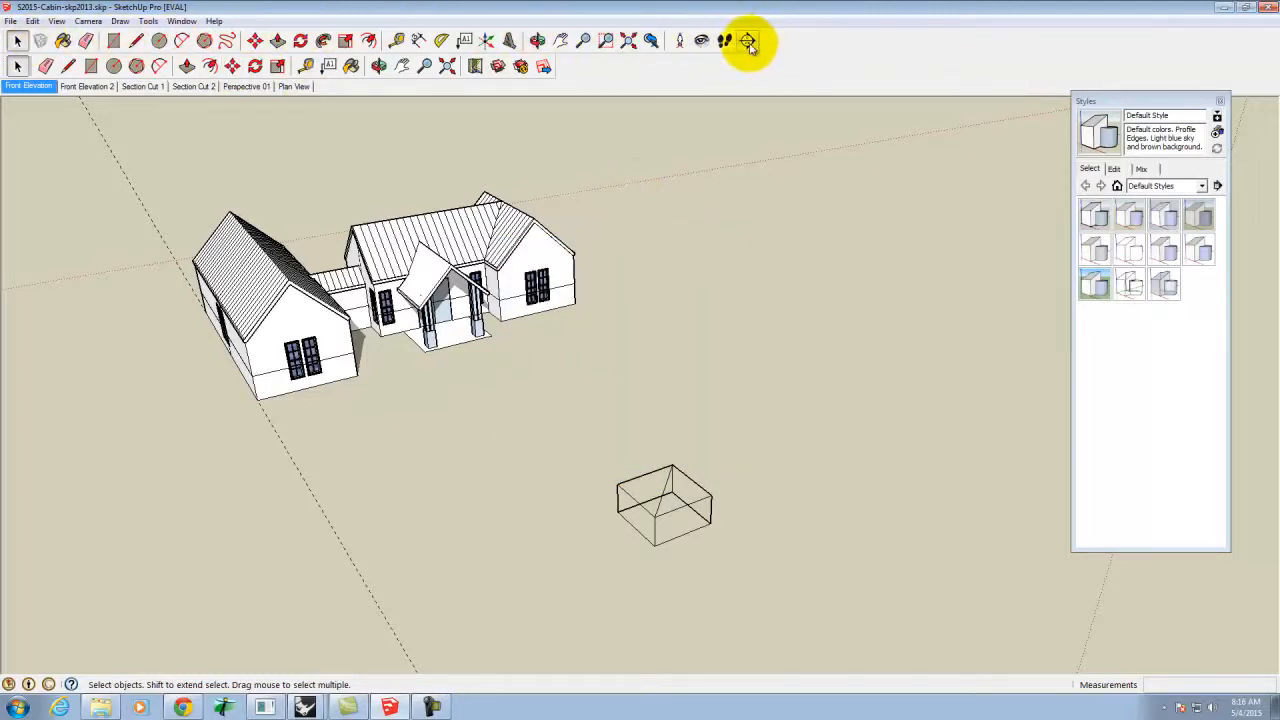
# Place a horizontal section plane at the height of the box's top corner so that it cuts through the cabin
pyautogui.click(749, 43)
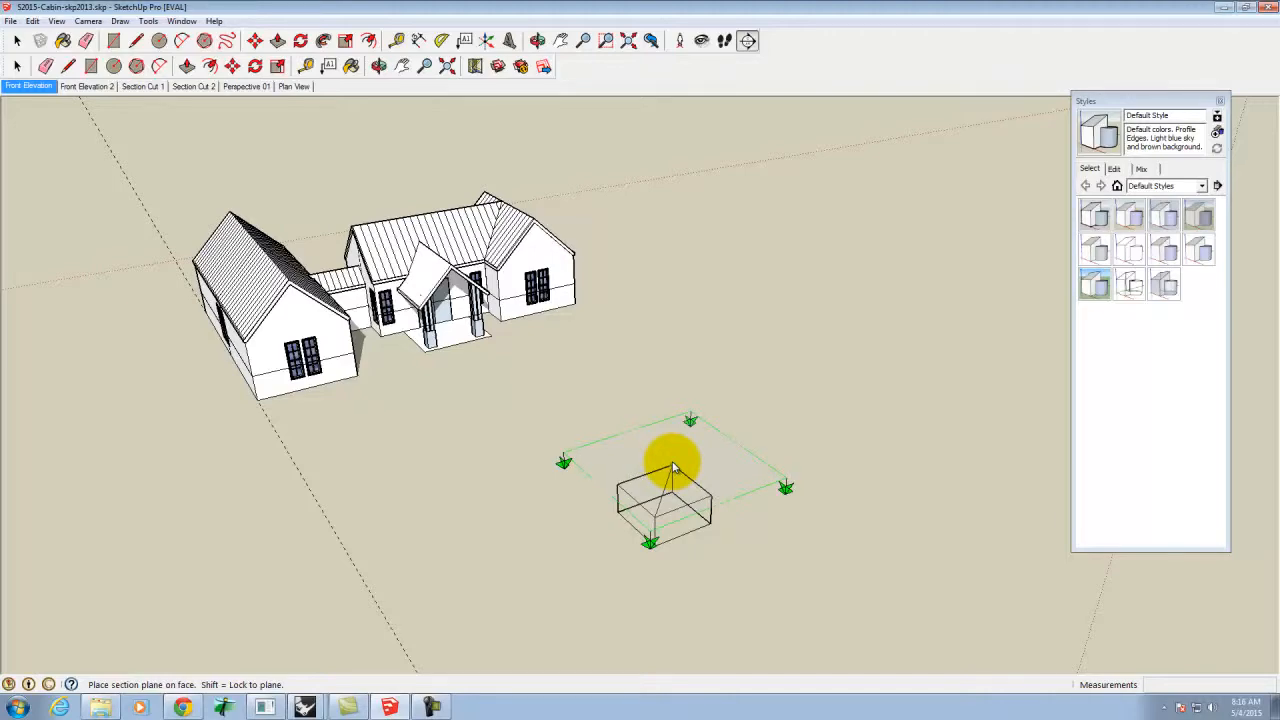
pyautogui.click(673, 467)
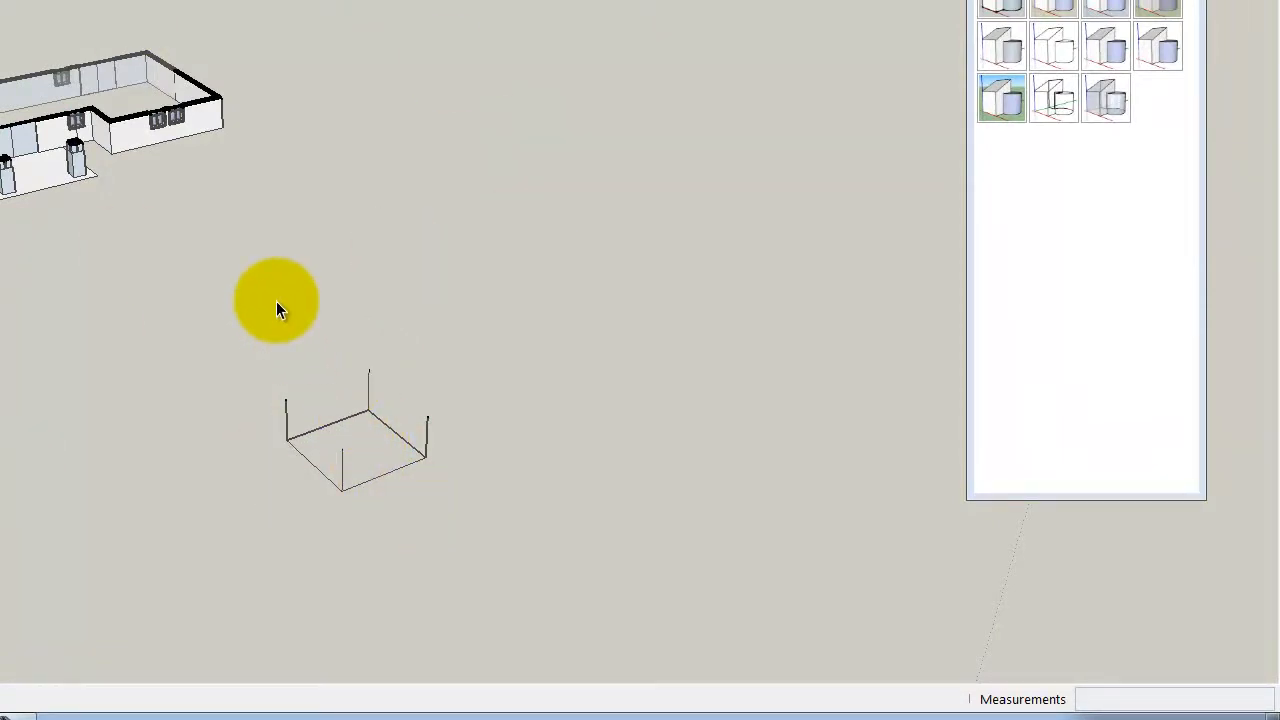
pyautogui.press('o')
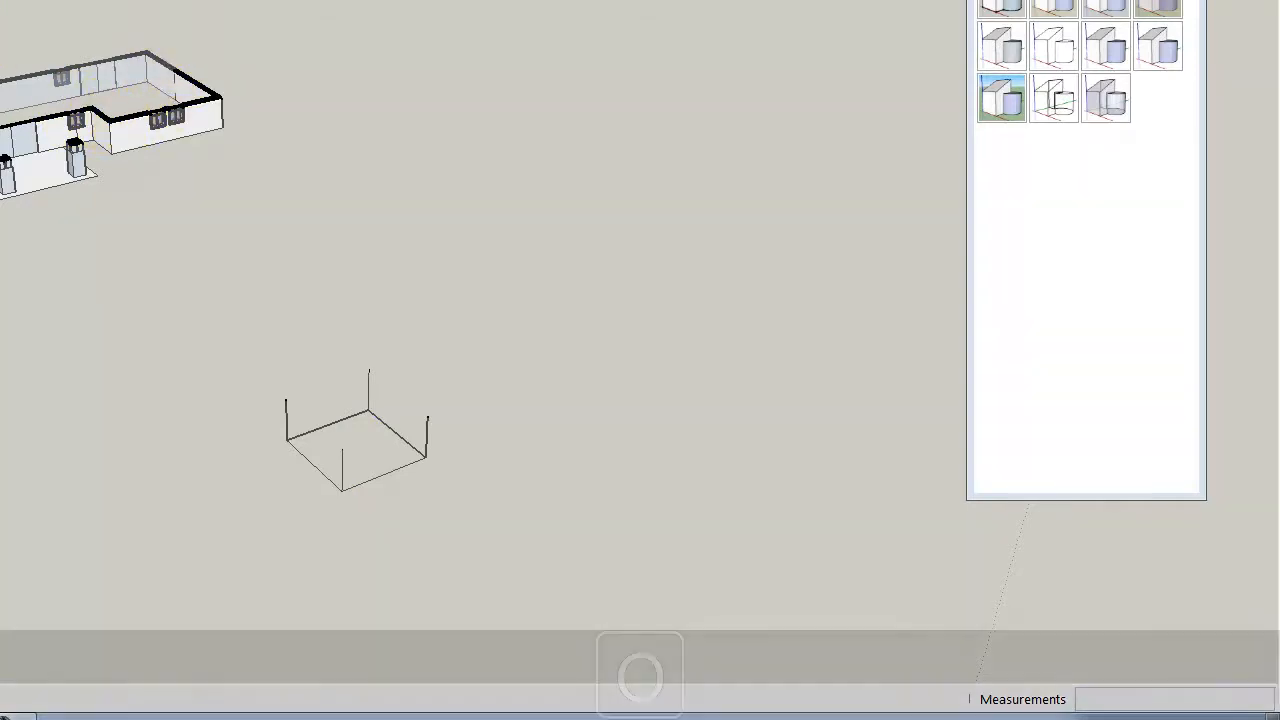
pyautogui.moveTo(334, 109); pyautogui.dragTo(230, 502)
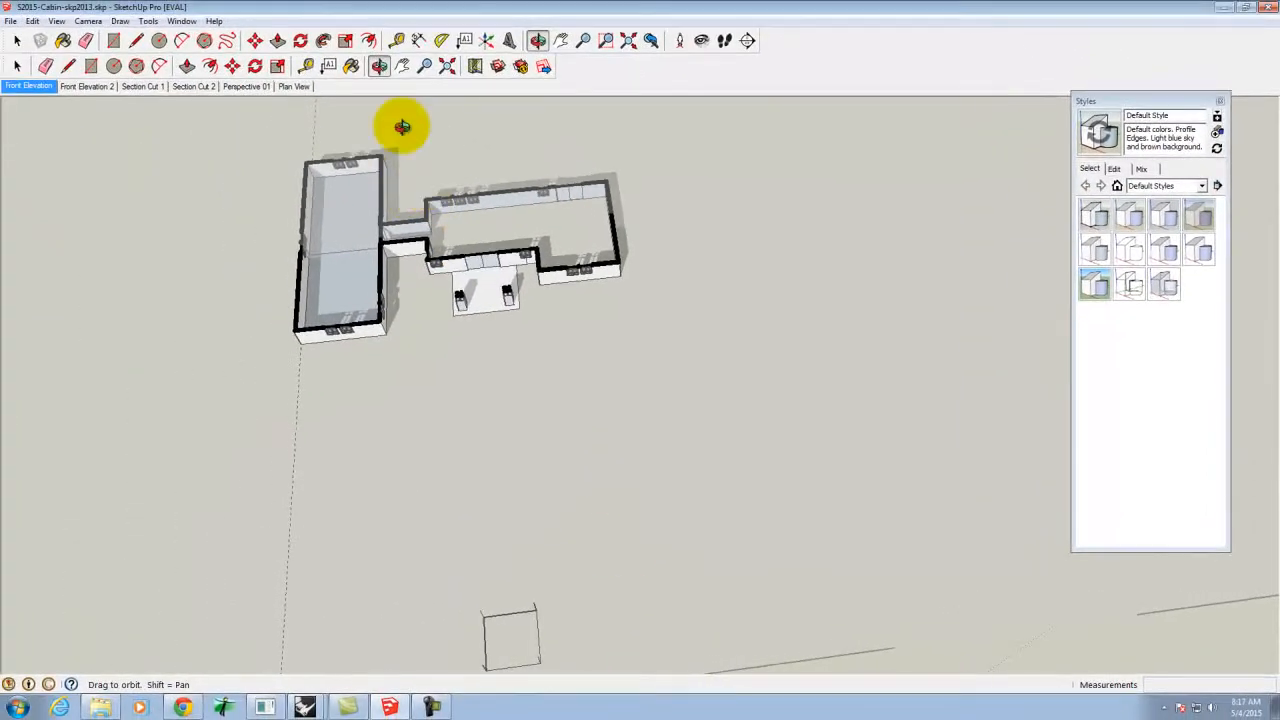
pyautogui.scroll(4, 391, 129)
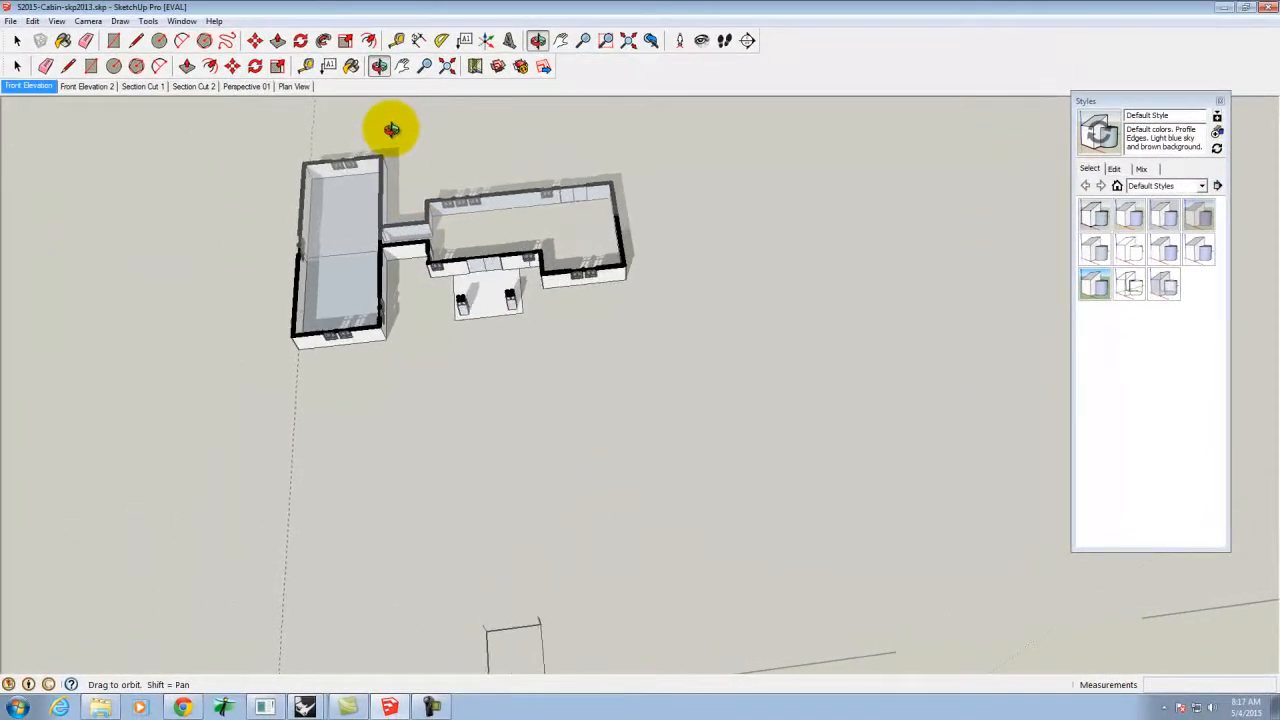
# Examine the section planes across the whole model and the cut cabin's floor layout from above
pyautogui.click(447, 66)
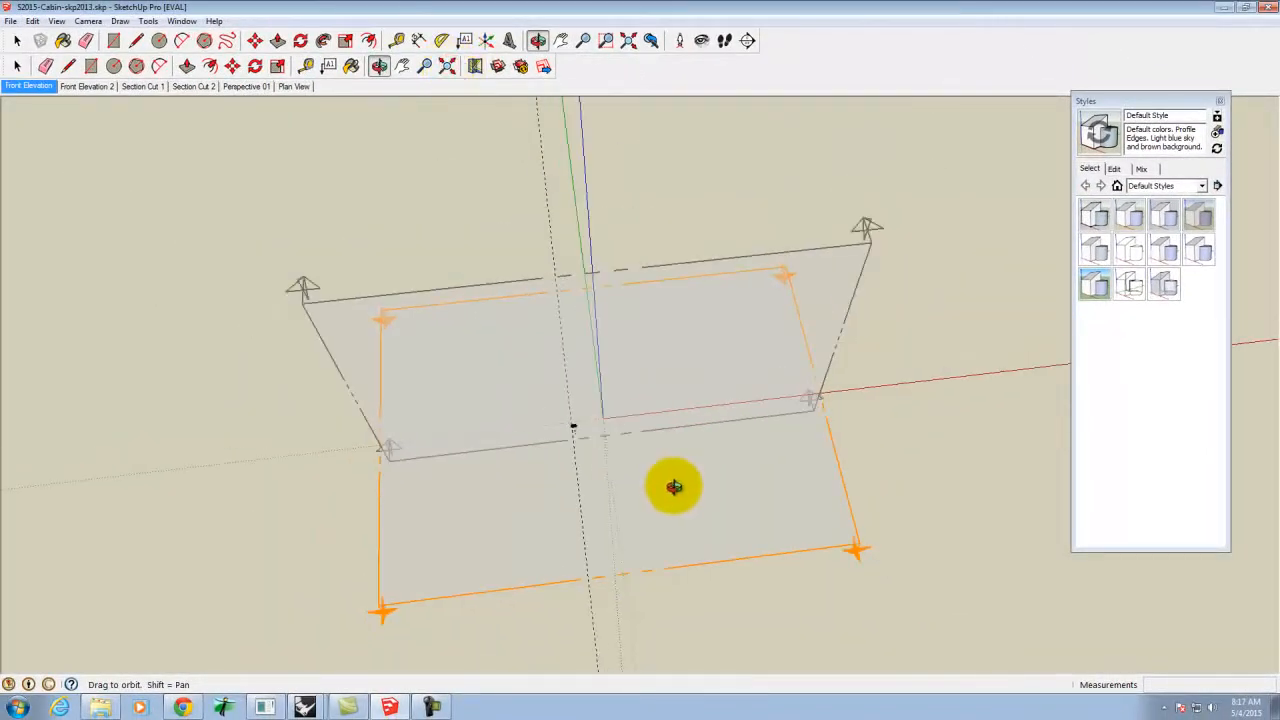
pyautogui.scroll(3, 617, 435)
pyautogui.scroll(6, 617, 435)
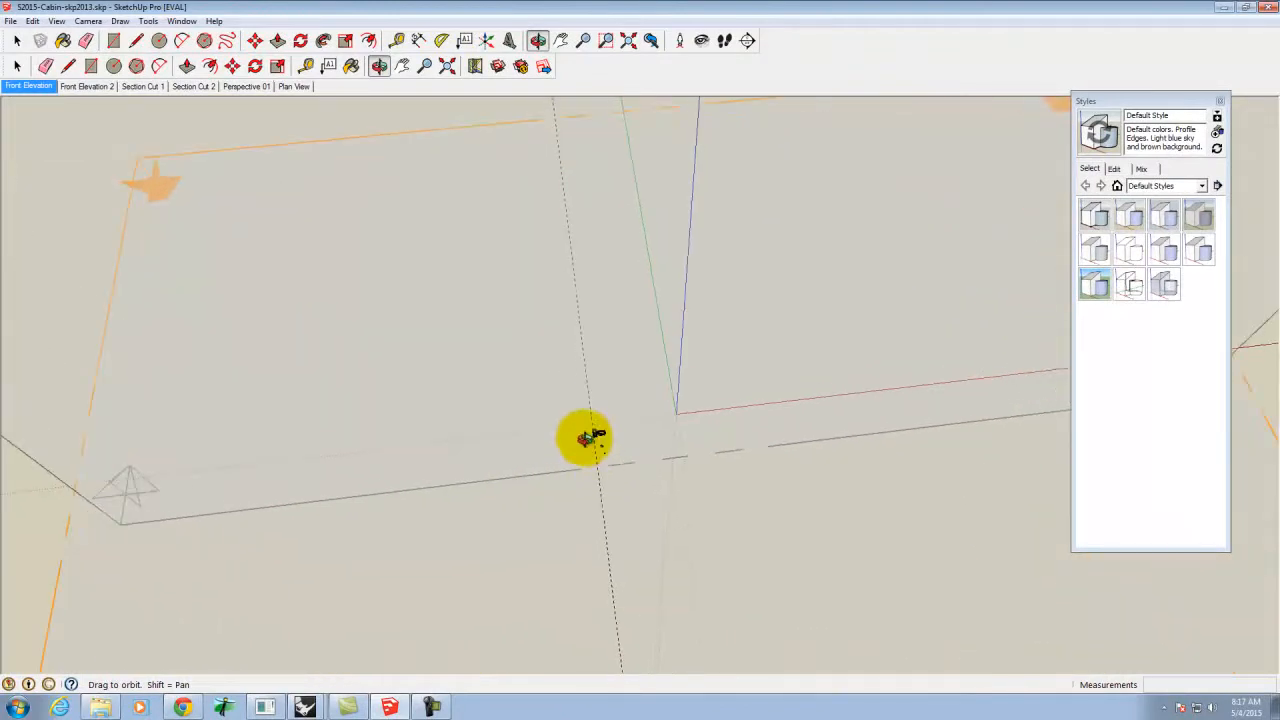
pyautogui.scroll(6, 600, 440)
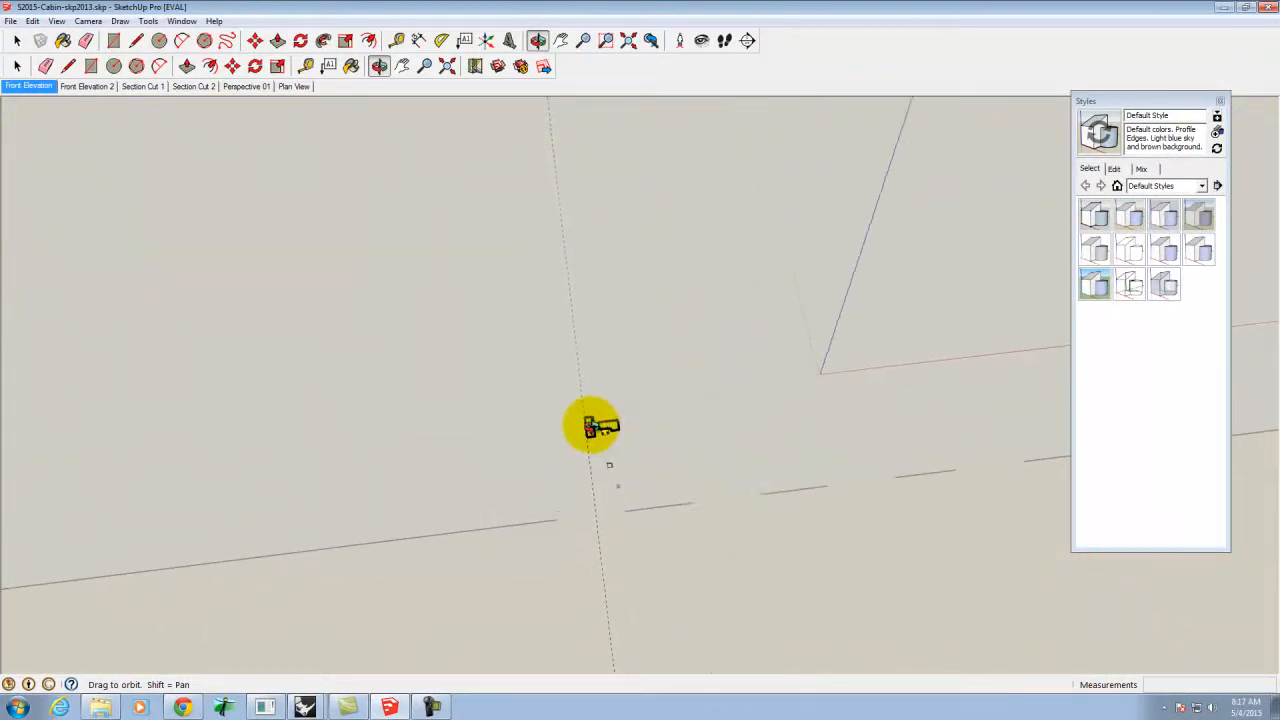
pyautogui.scroll(3, 590, 410)
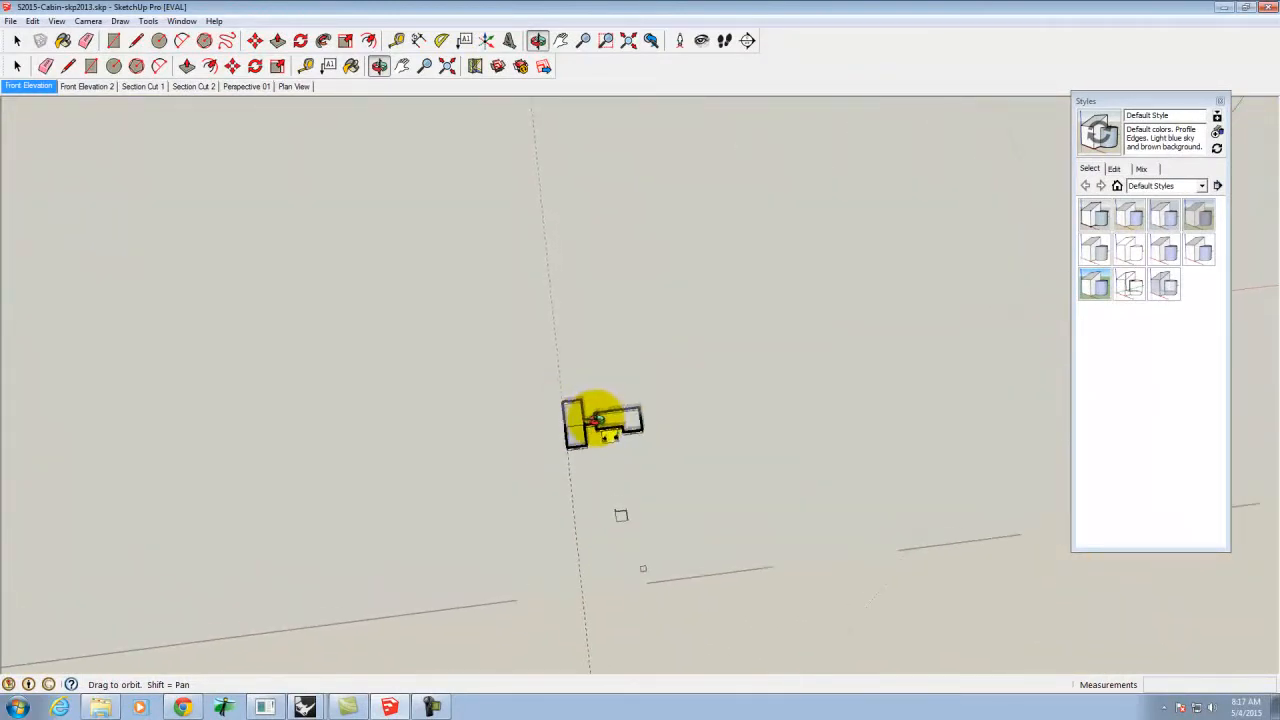
pyautogui.scroll(5, 610, 425)
pyautogui.scroll(2, 568, 403)
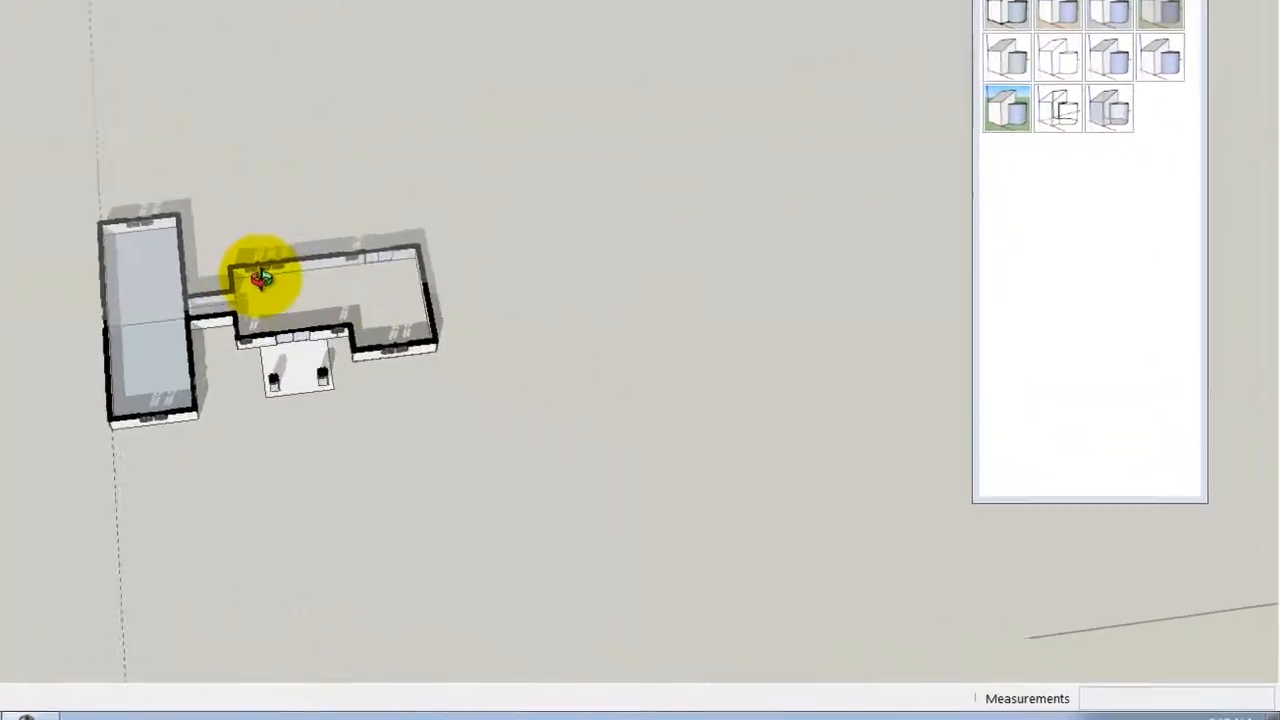
pyautogui.scroll(3, 262, 276)
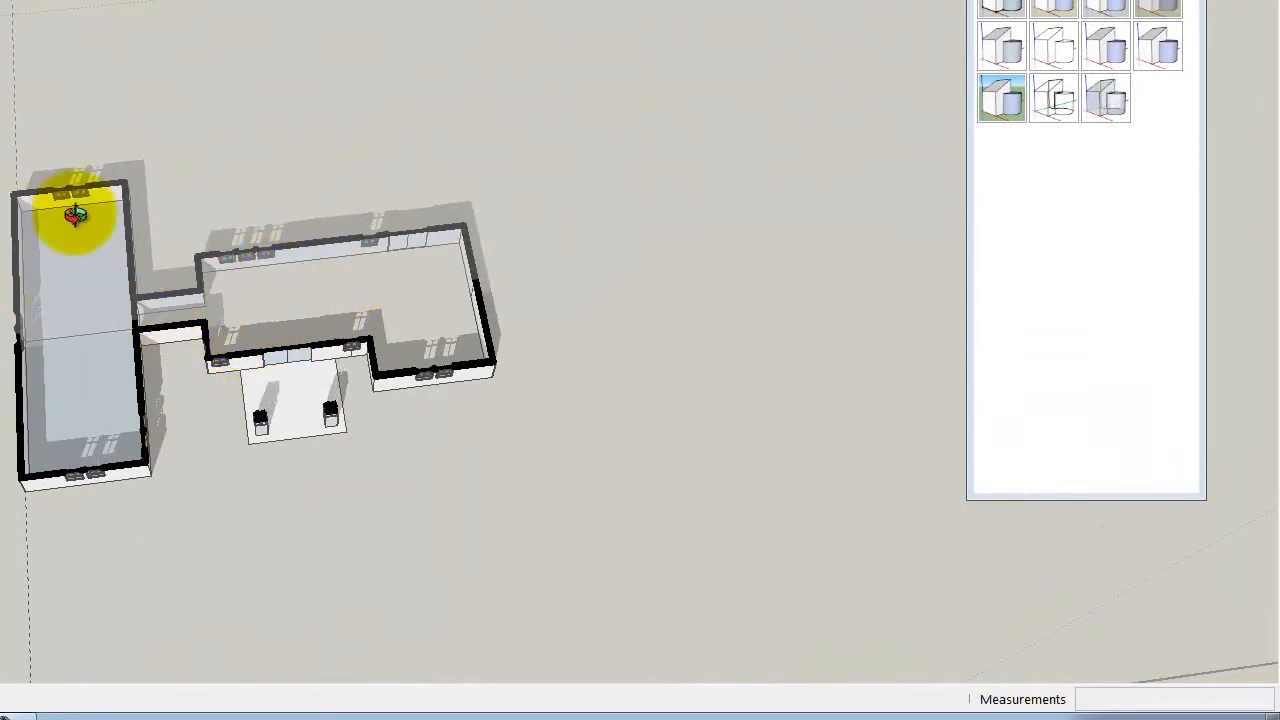
# Switch the camera to parallel projection for the view of the cut cabin
pyautogui.moveTo(349, 391); pyautogui.dragTo(183, 316)
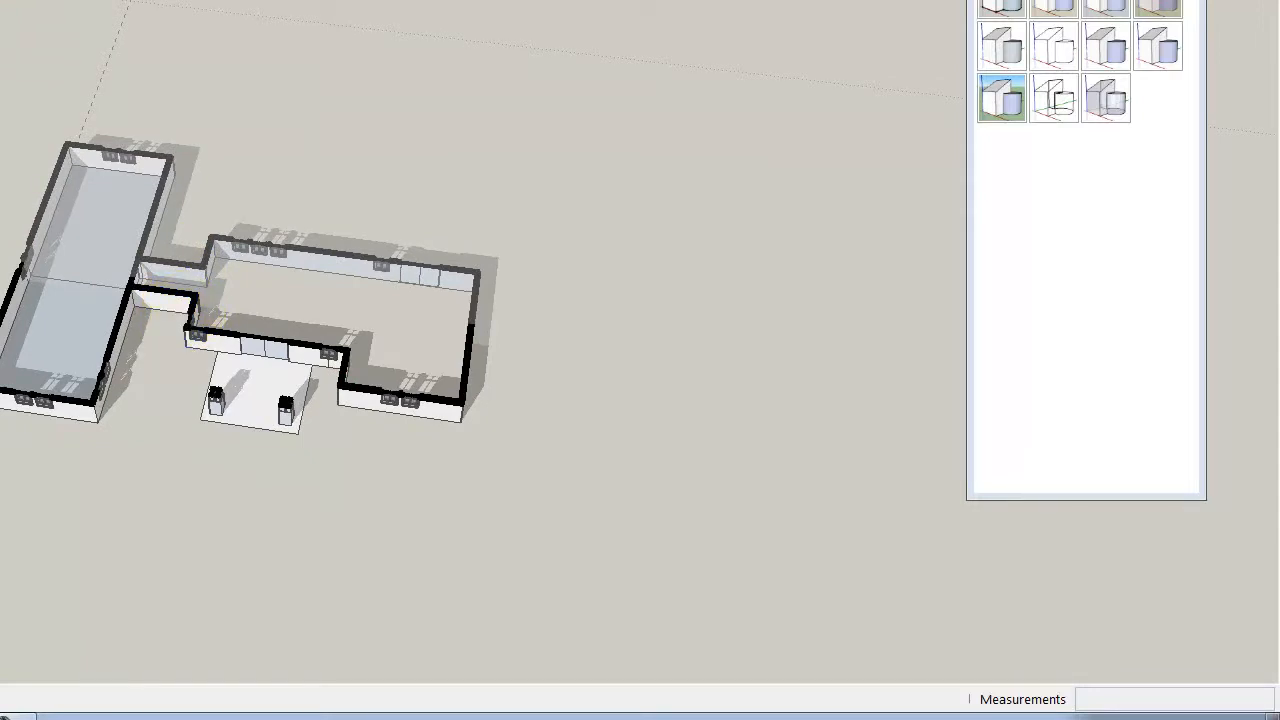
pyautogui.click(131, 31)
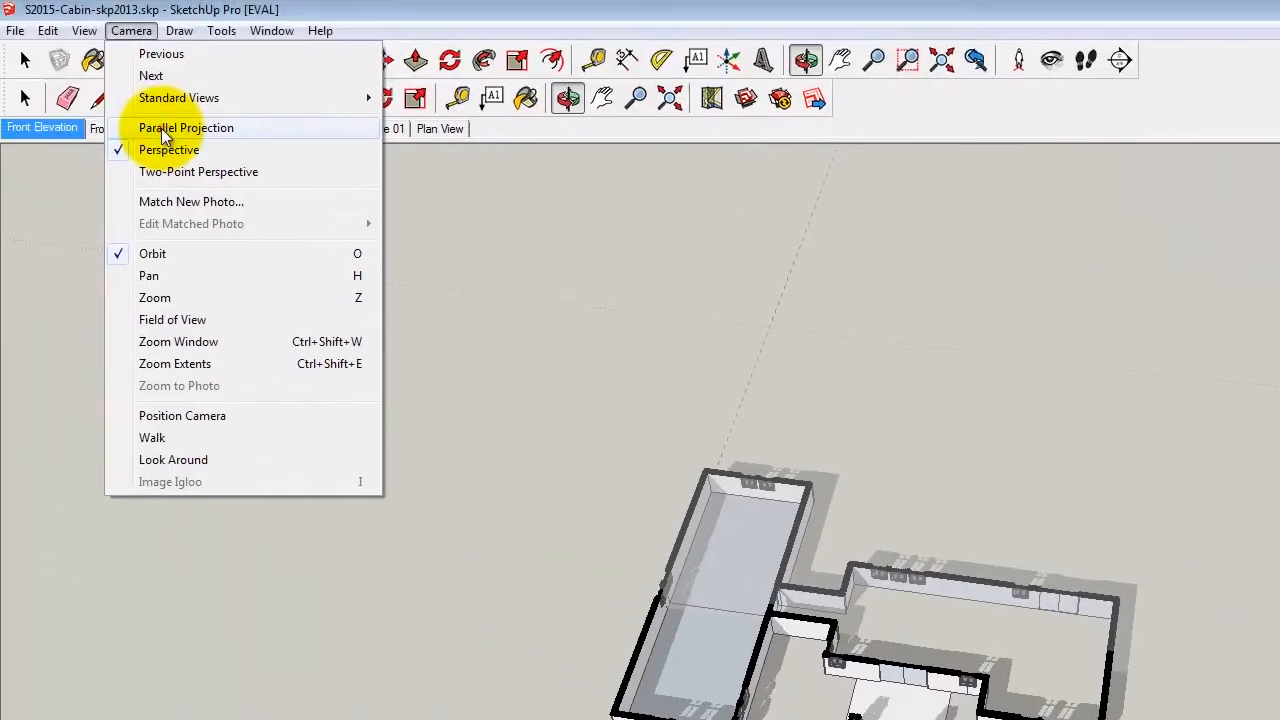
pyautogui.click(162, 129)
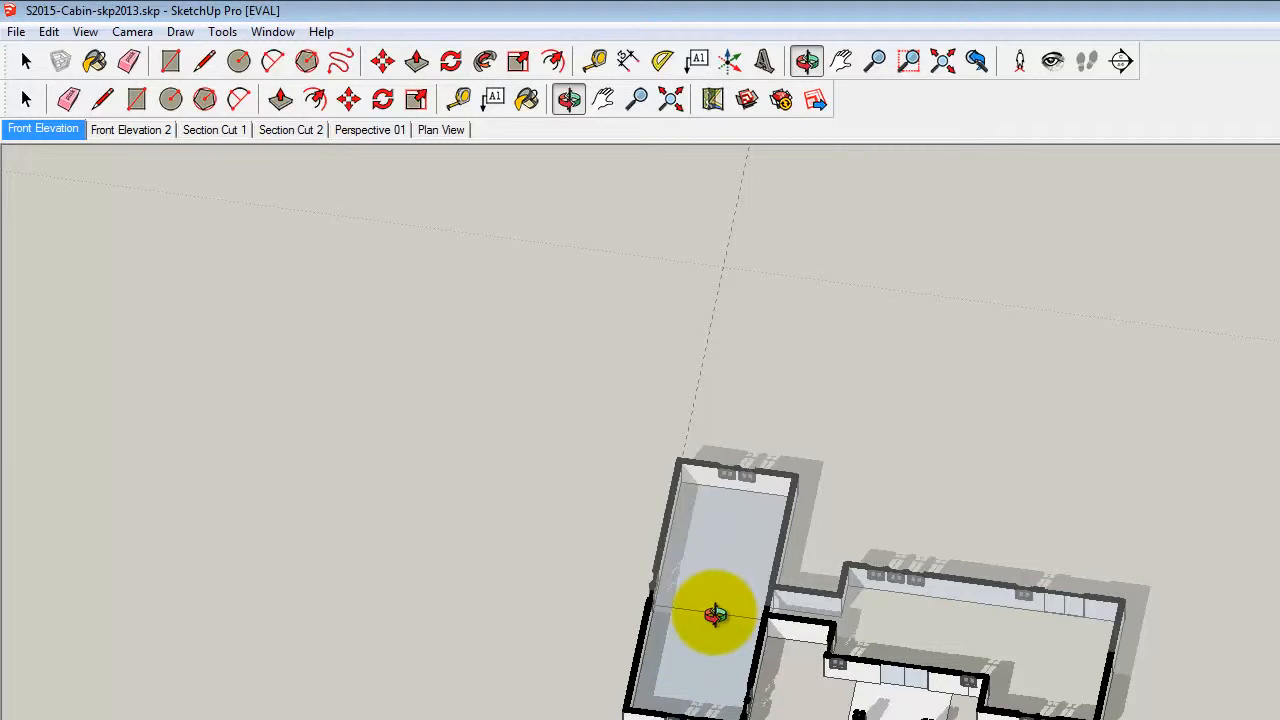
# Show the cut cabin in the standard Top view and enlarge the floor layout on screen
pyautogui.click(85, 31)
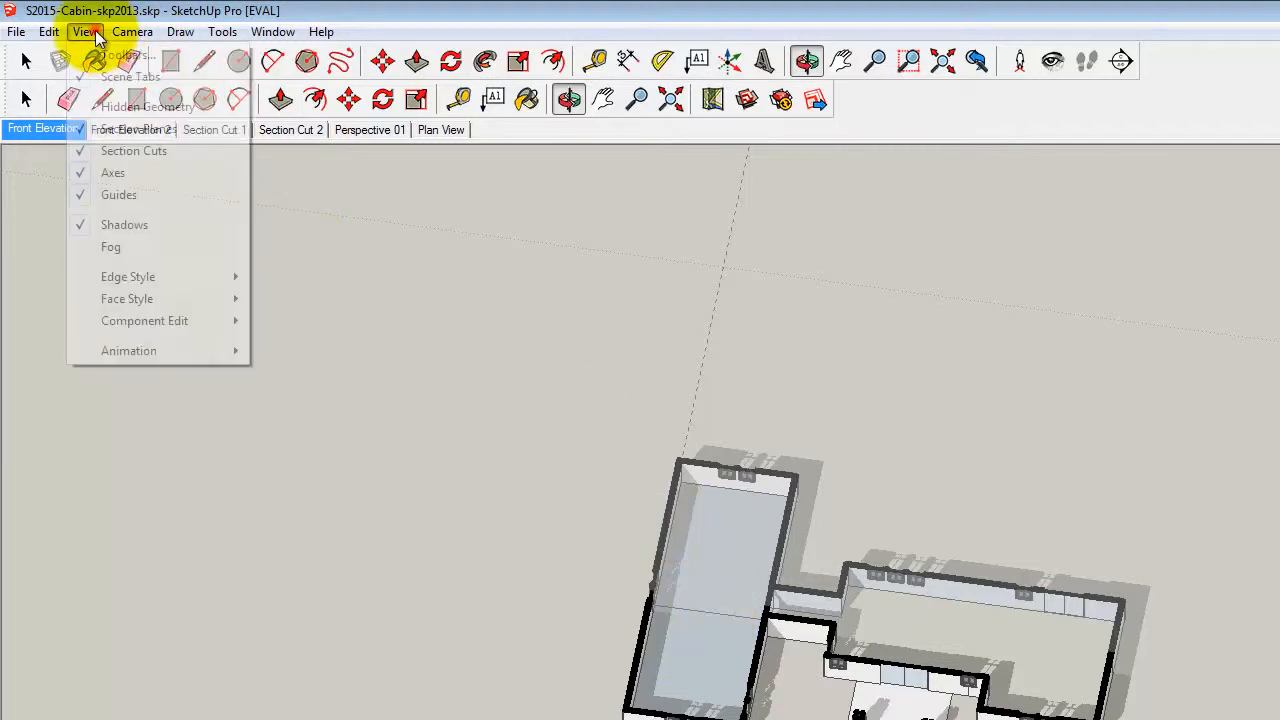
pyautogui.click(131, 31)
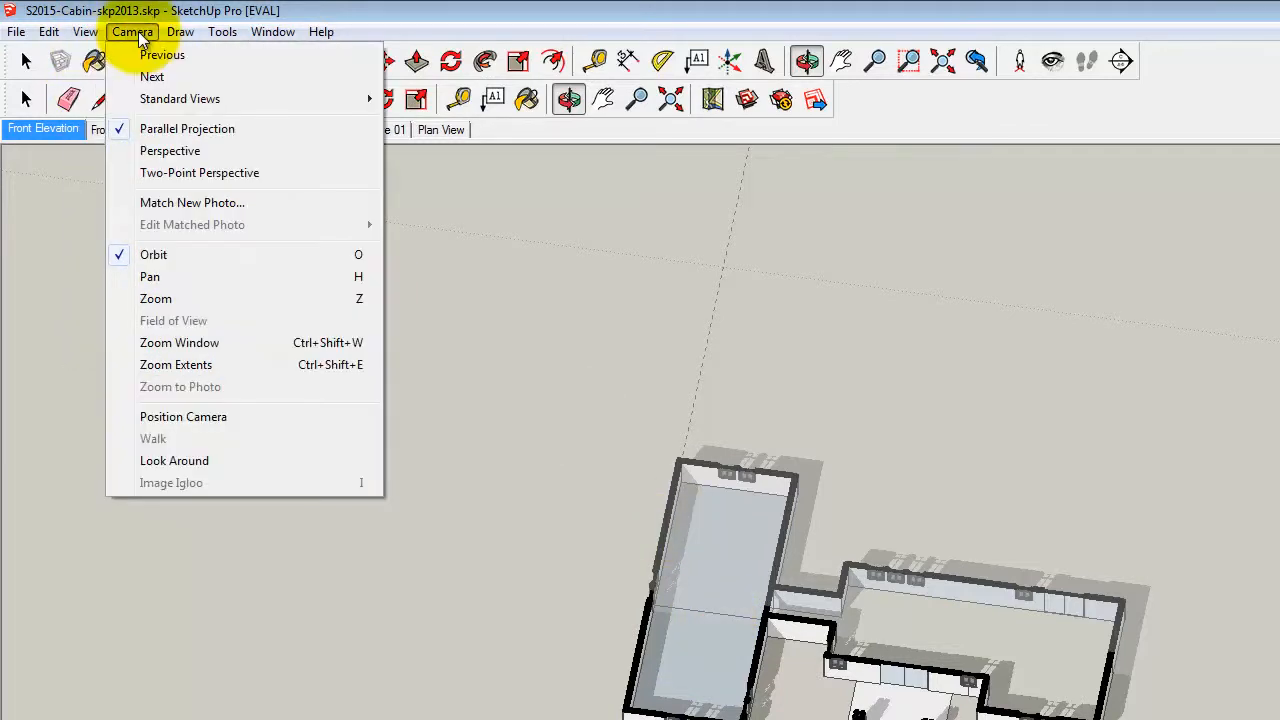
pyautogui.moveTo(155, 100)
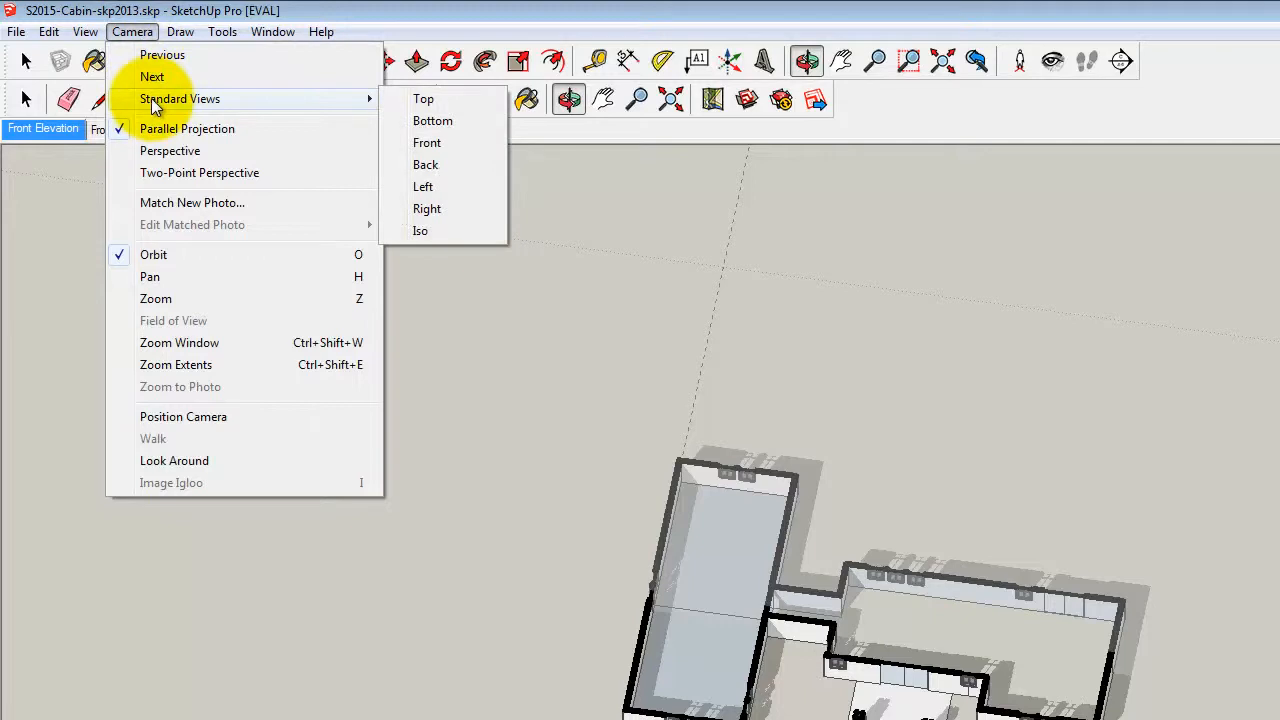
pyautogui.click(449, 99)
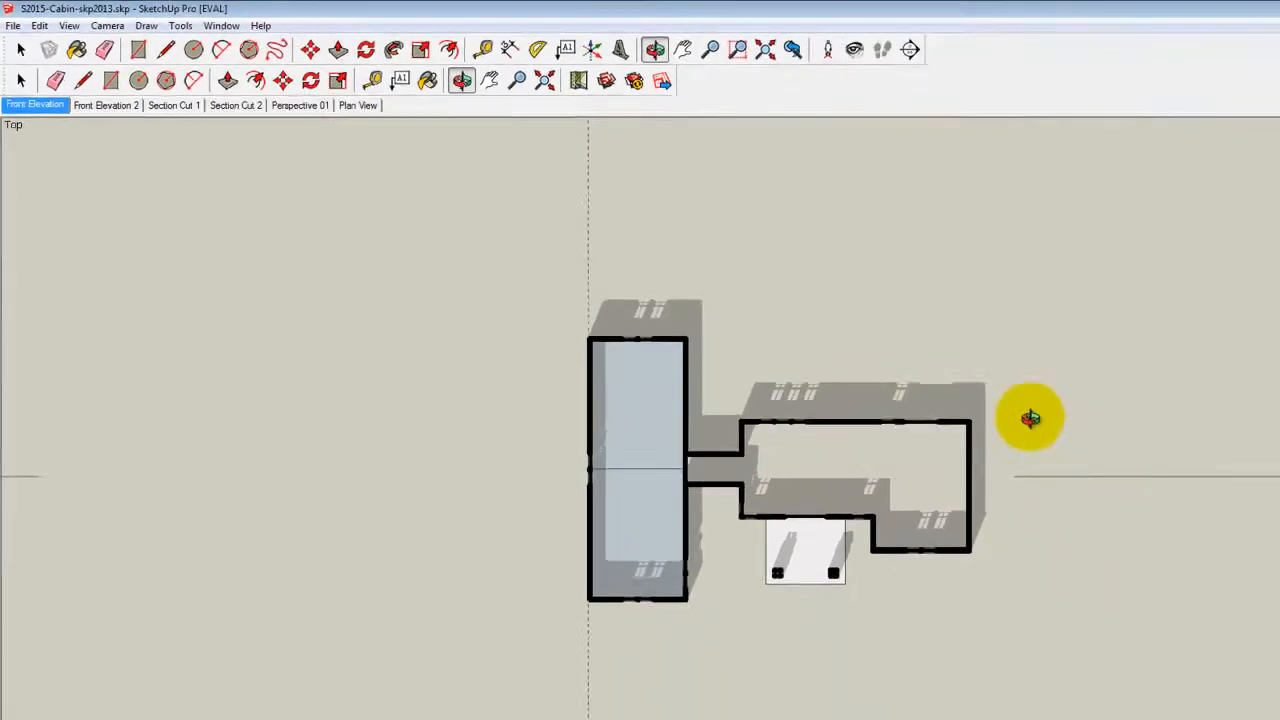
pyautogui.scroll(3, 1098, 455)
pyautogui.scroll(-1, 1068, 455)
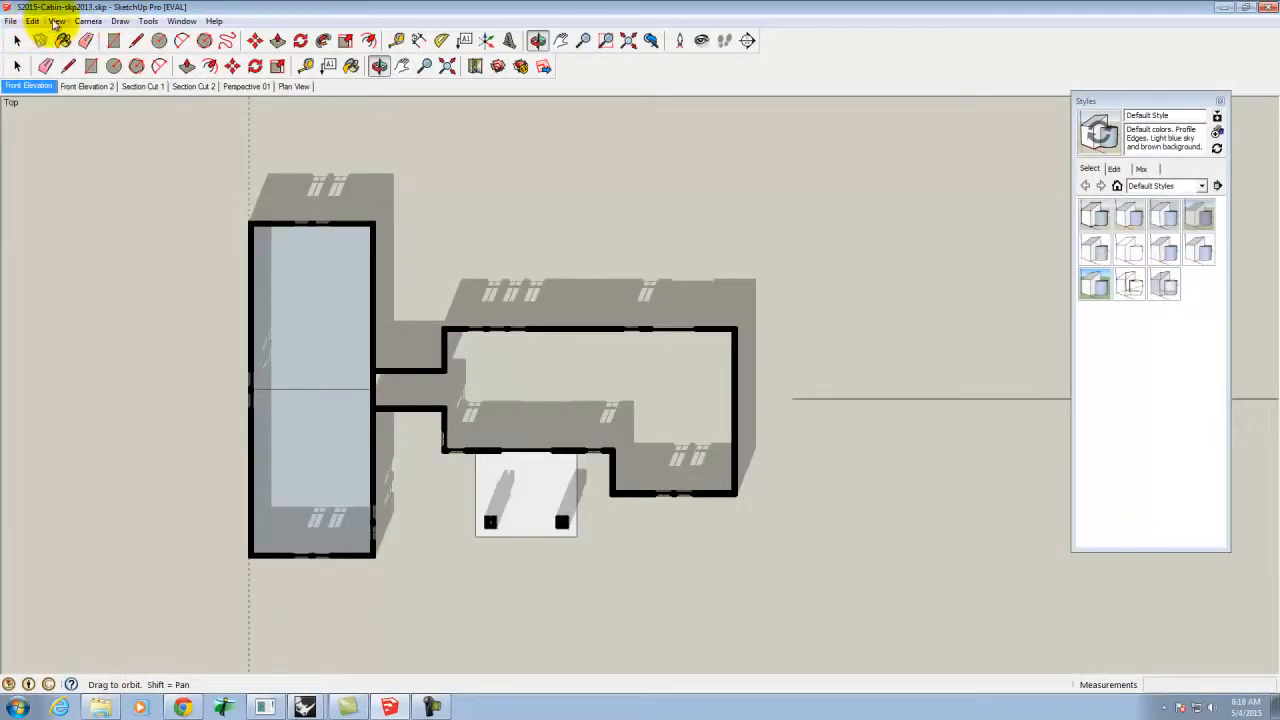
# Hide the section planes and toggle the display of the section cuts off and on again
pyautogui.click(56, 21)
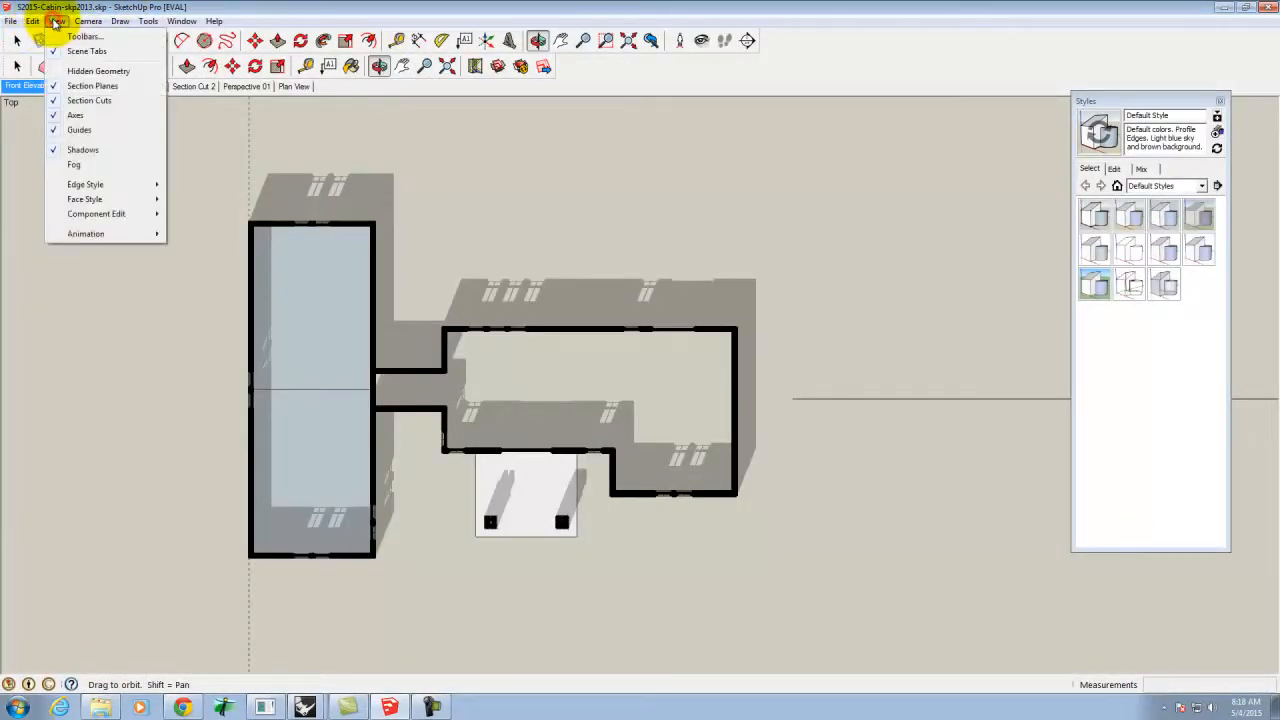
pyautogui.click(72, 87)
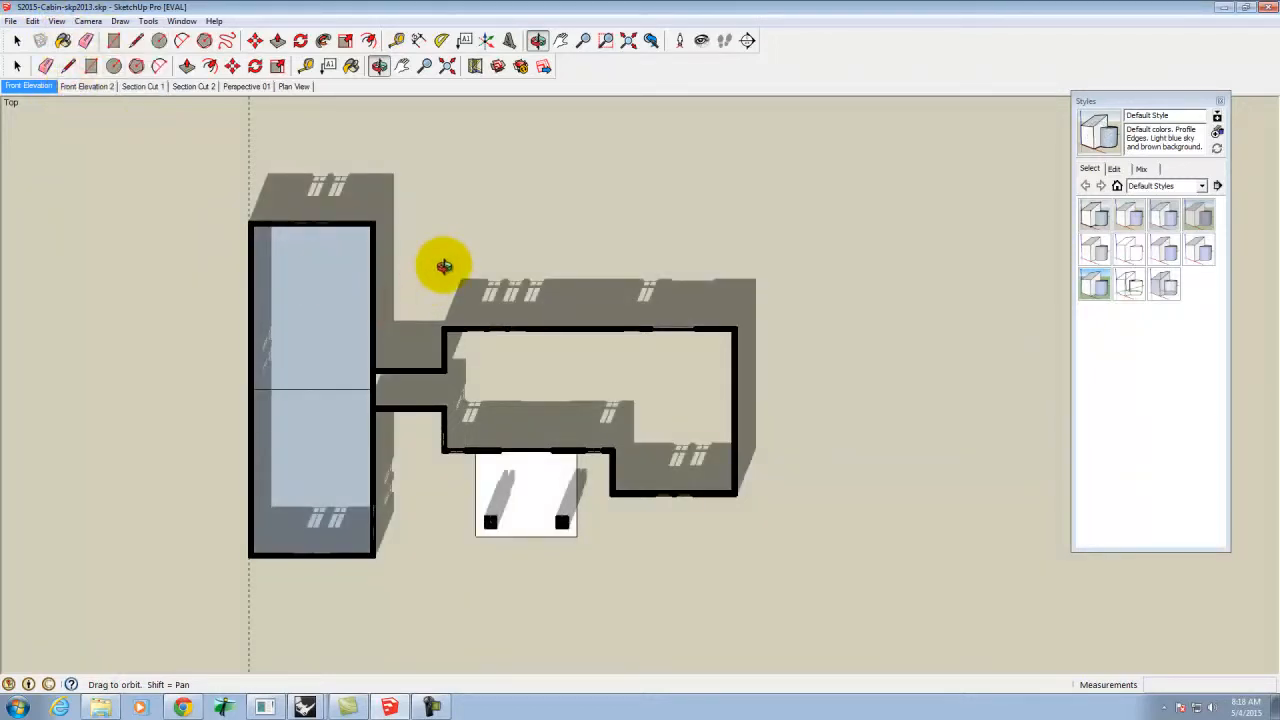
pyautogui.click(56, 21)
pyautogui.click(85, 101)
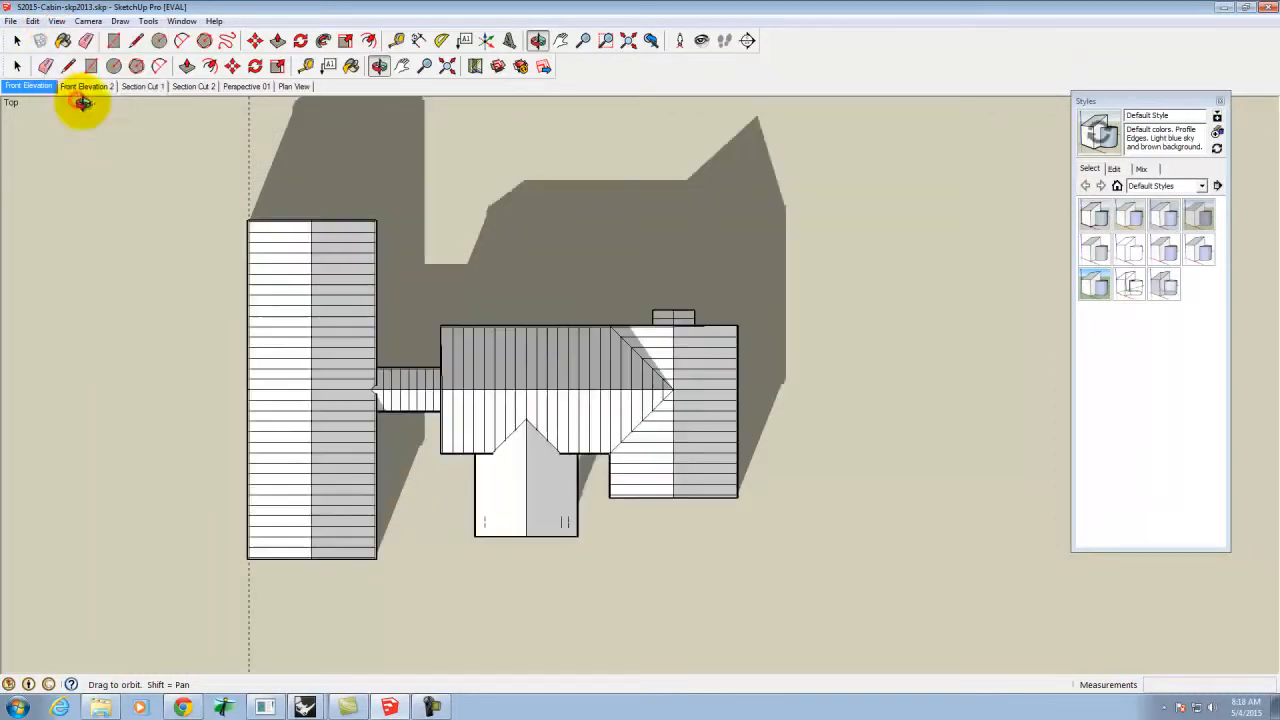
pyautogui.click(55, 22)
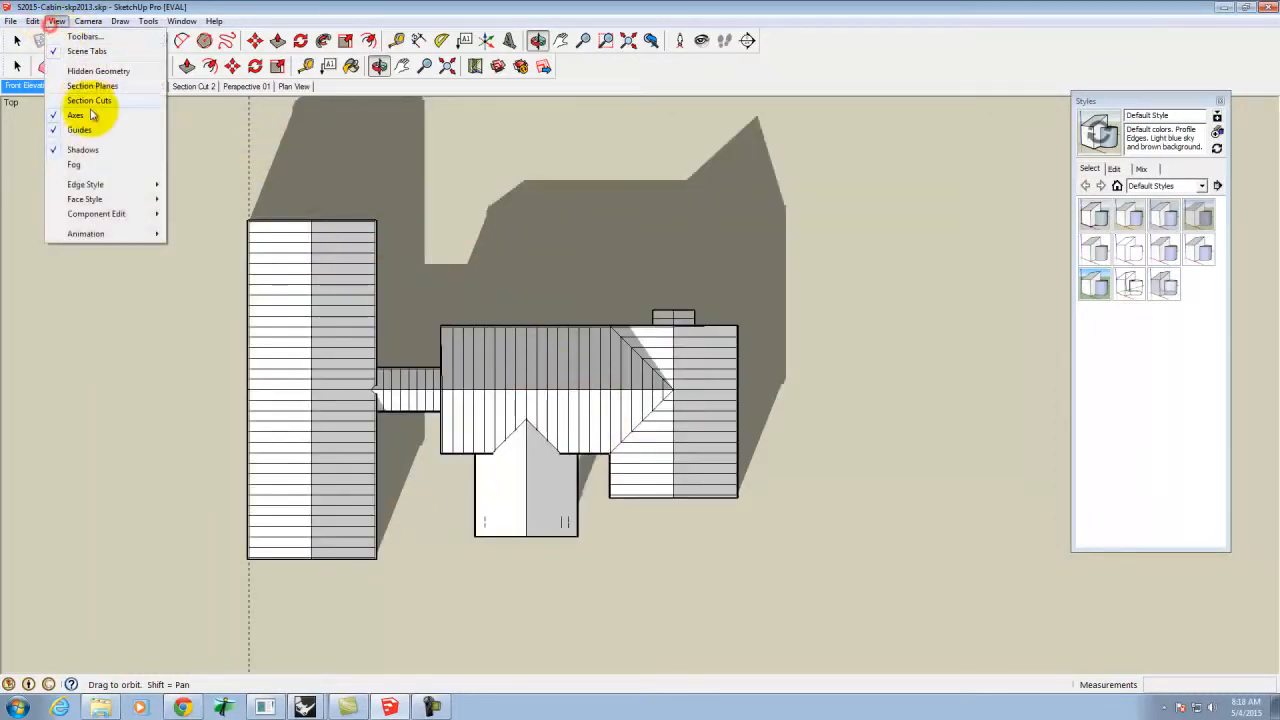
pyautogui.click(87, 101)
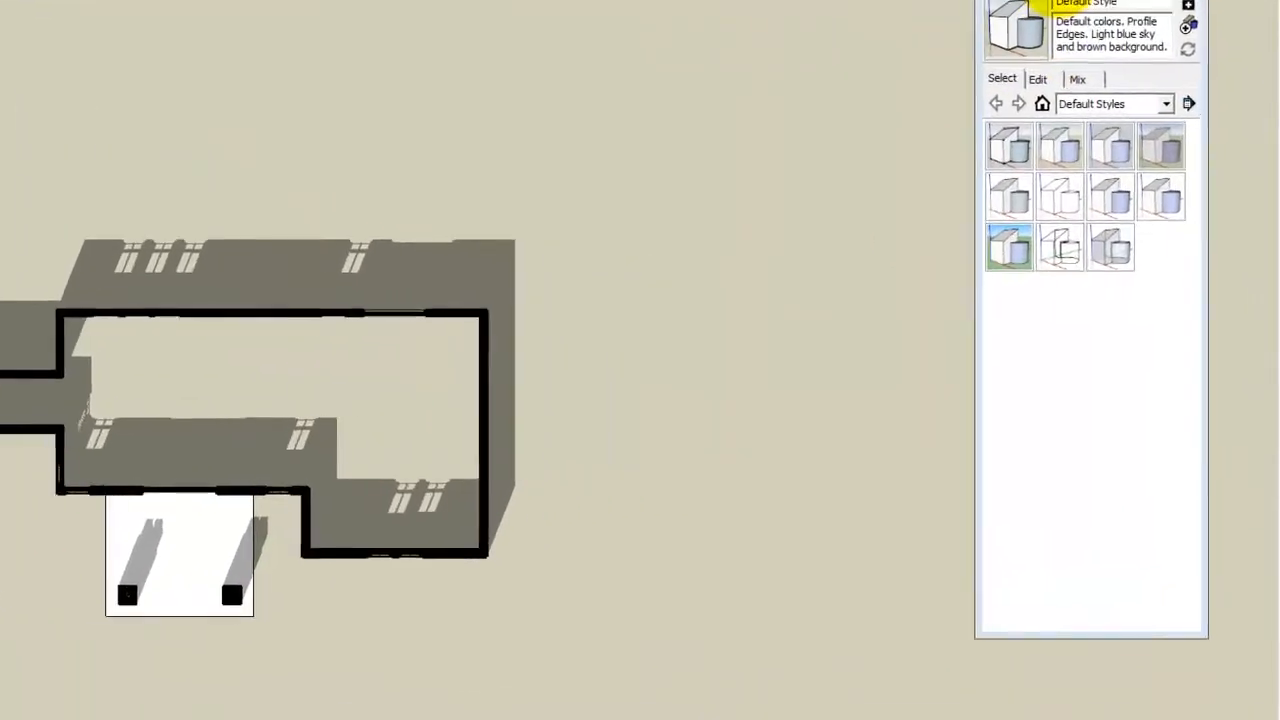
# Apply the hidden line style with white background from the Default Styles collection to the plan view
pyautogui.moveTo(1113, 72); pyautogui.dragTo(1040, 122)
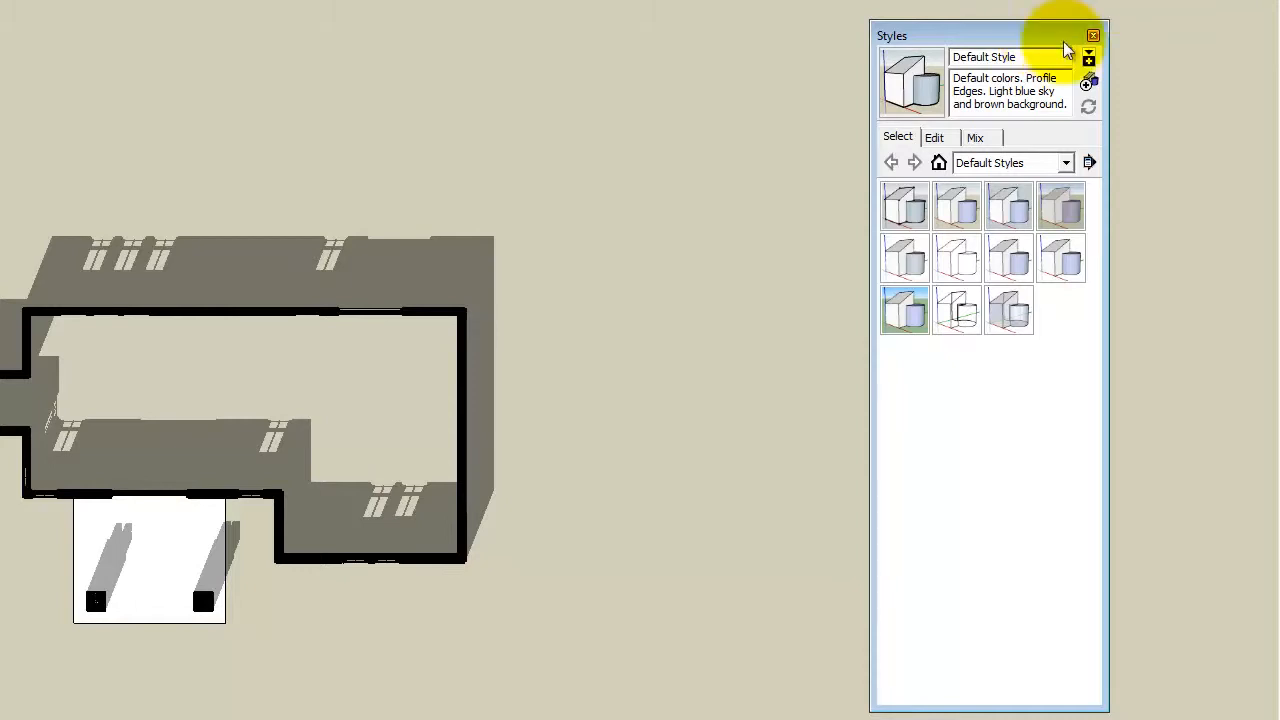
pyautogui.click(960, 257)
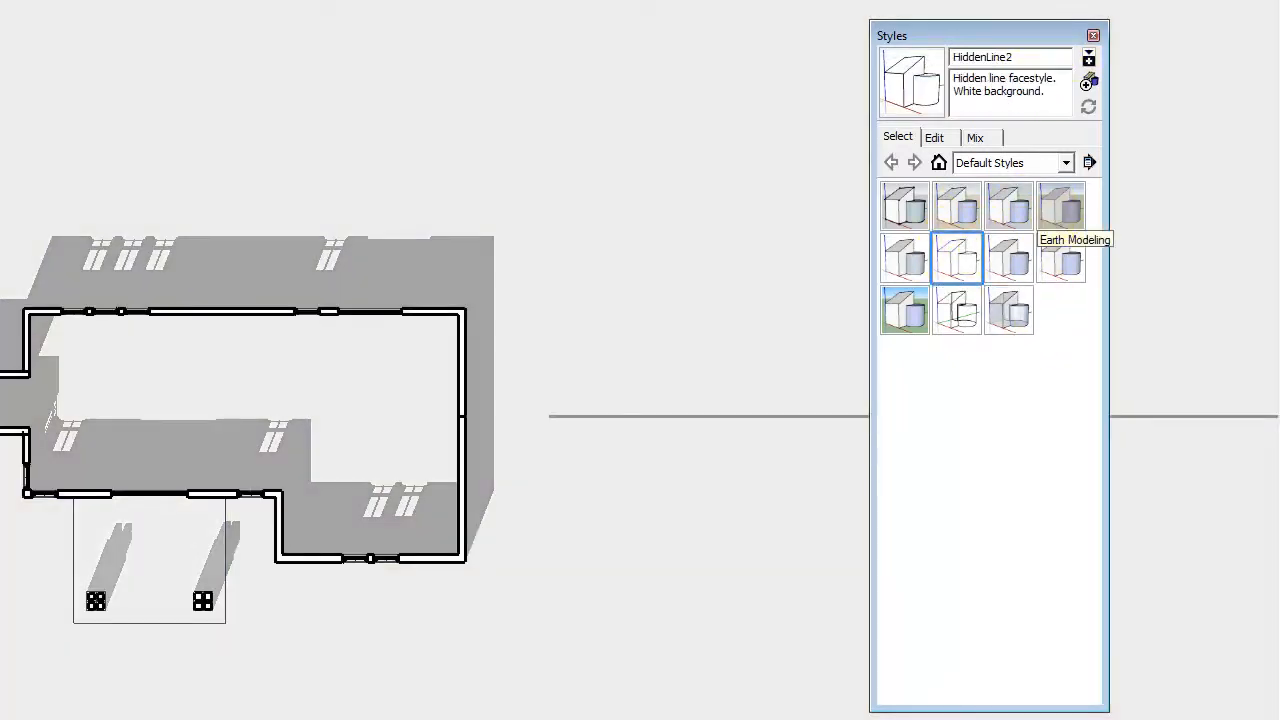
pyautogui.moveTo(985, 35); pyautogui.dragTo(1027, 23)
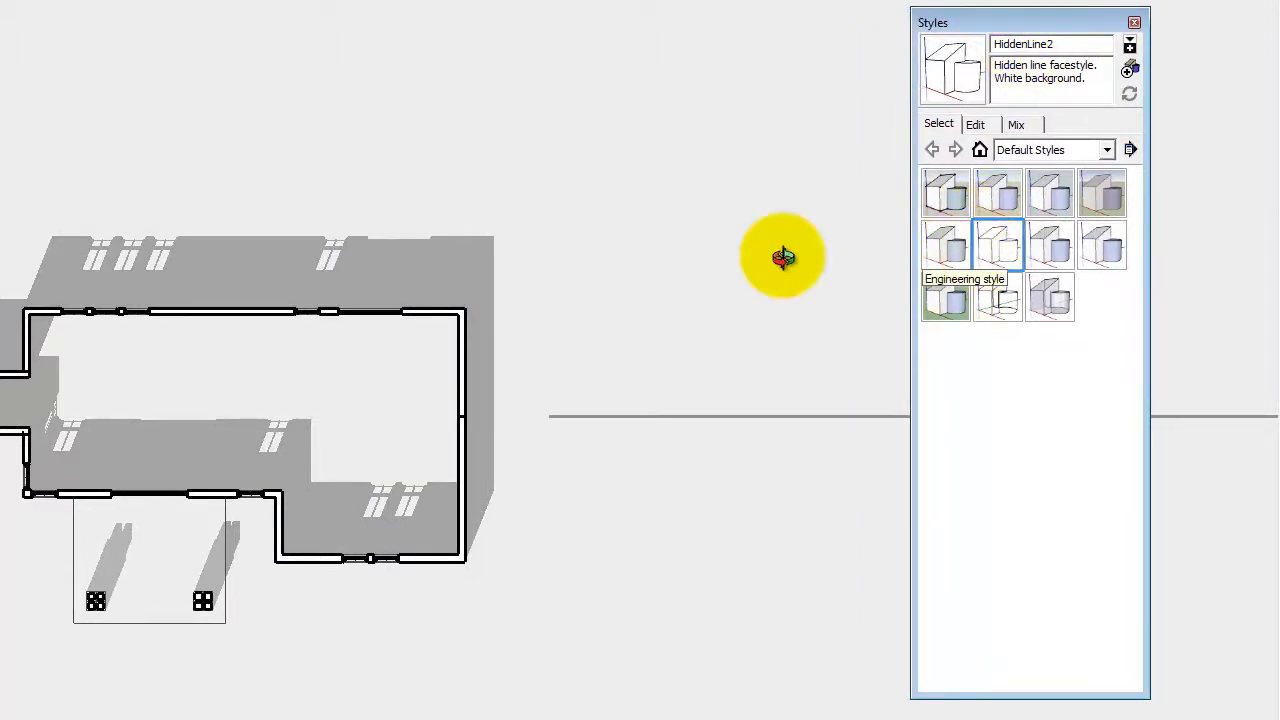
# Turn off the display of axes, guides, section planes and shadows so only the cabin's floor plan linework is shown
pyautogui.click(56, 21)
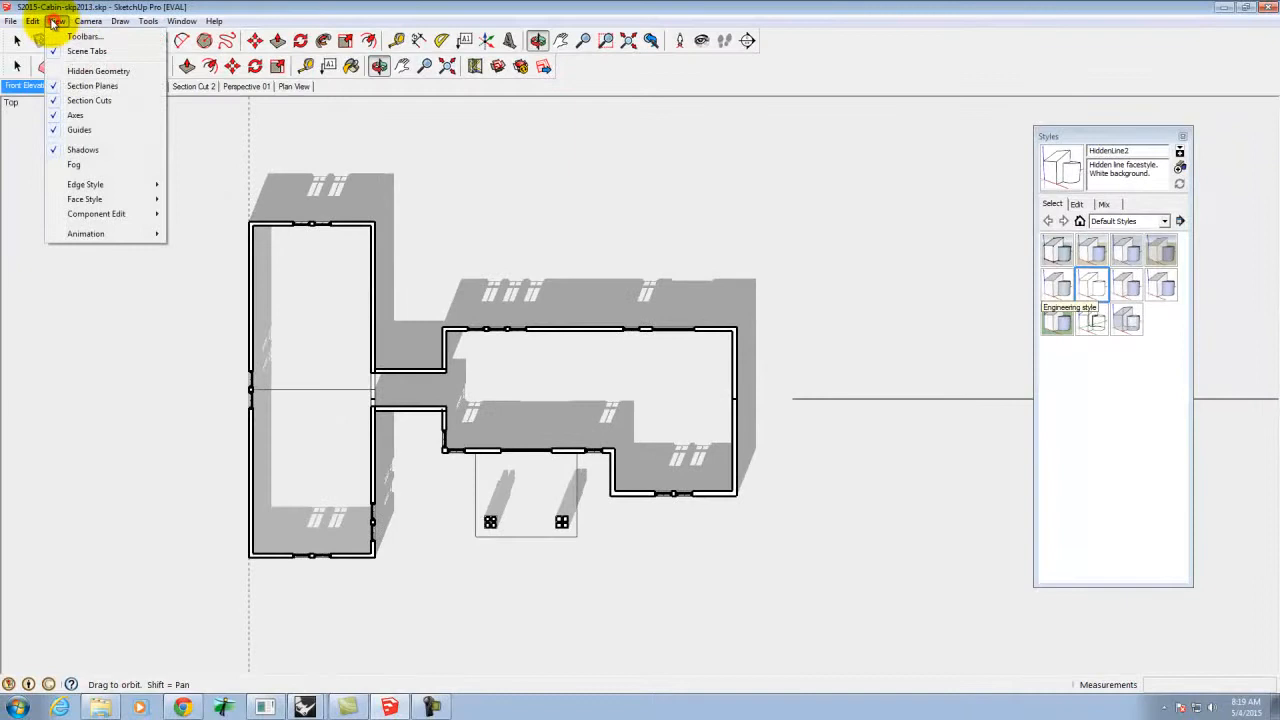
pyautogui.click(68, 118)
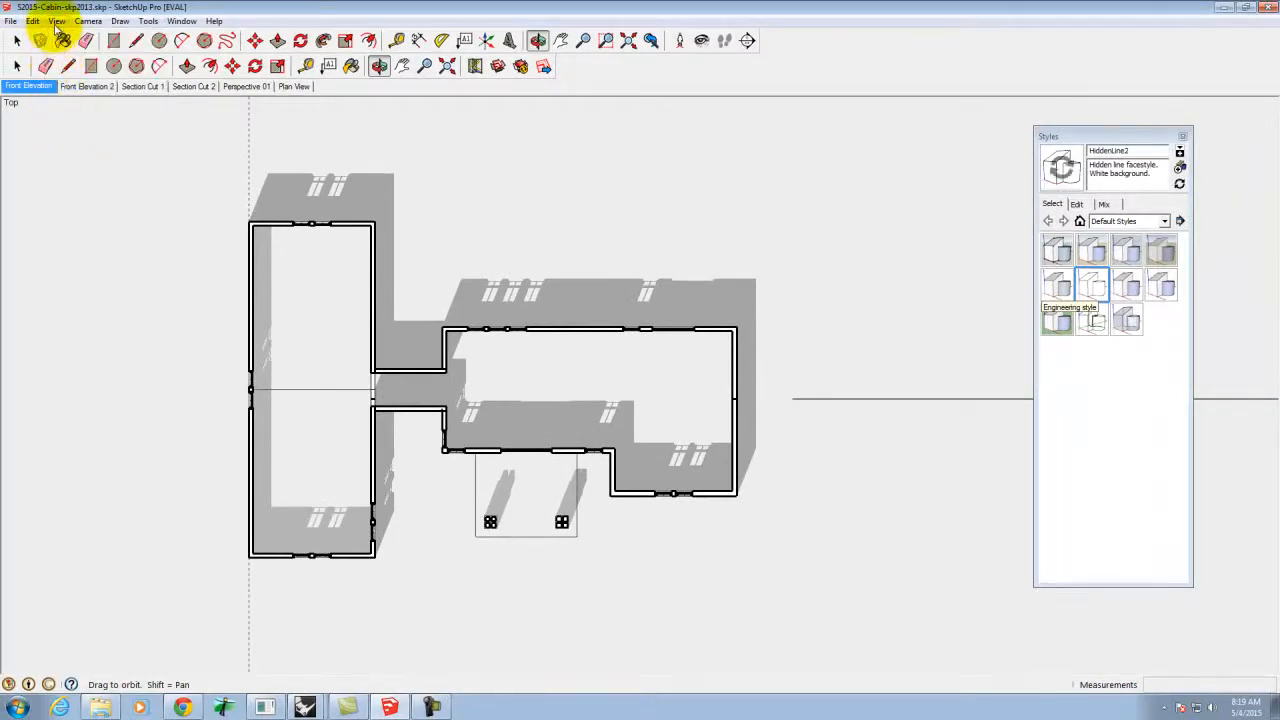
pyautogui.click(56, 21)
pyautogui.click(70, 131)
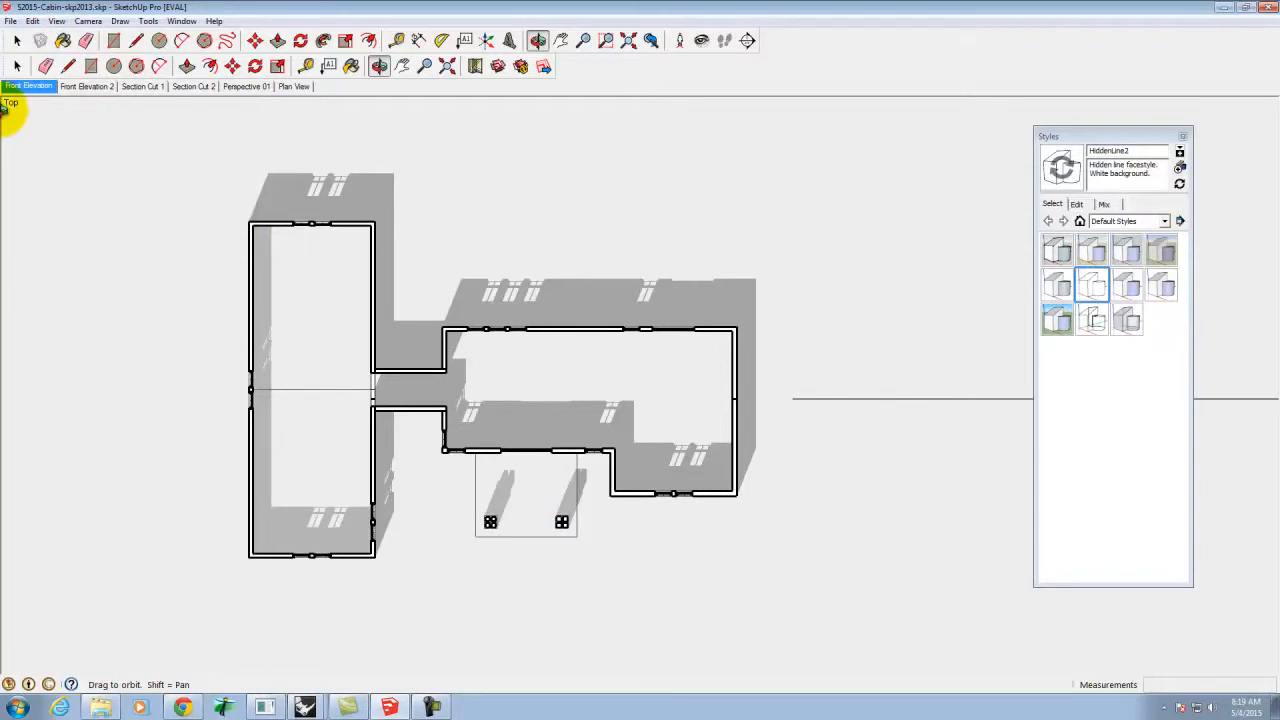
pyautogui.click(56, 21)
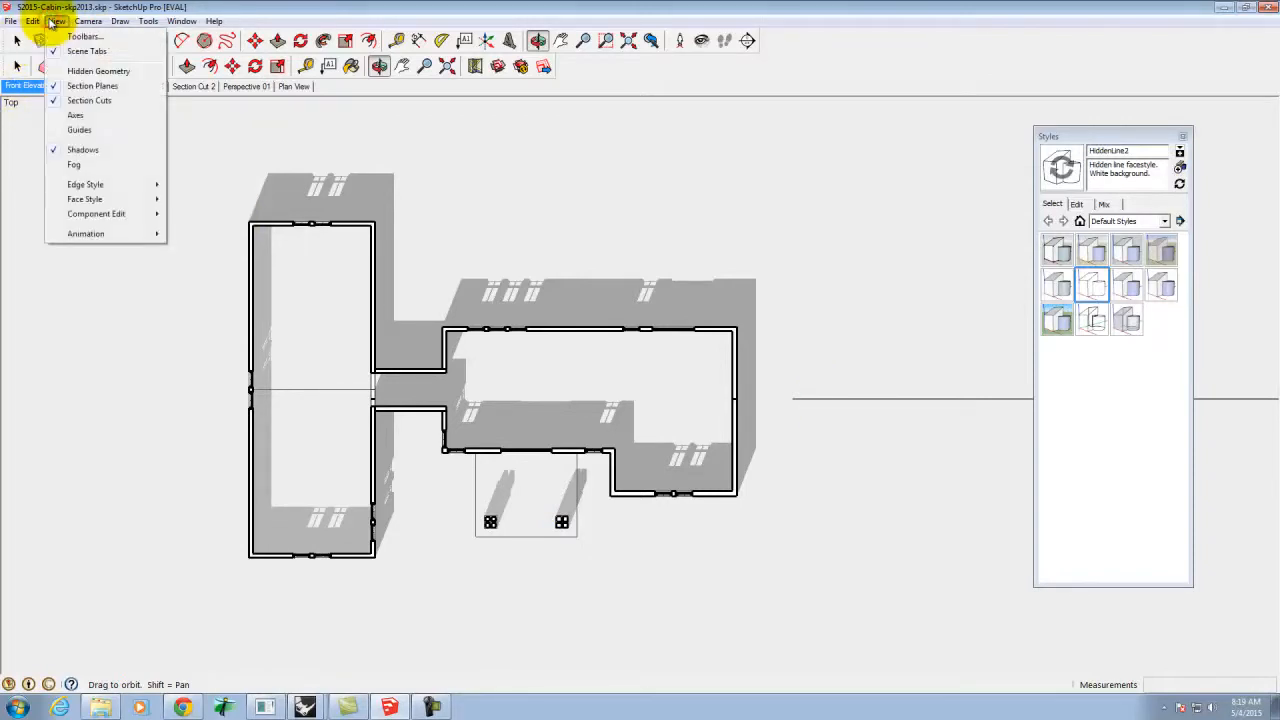
pyautogui.click(54, 88)
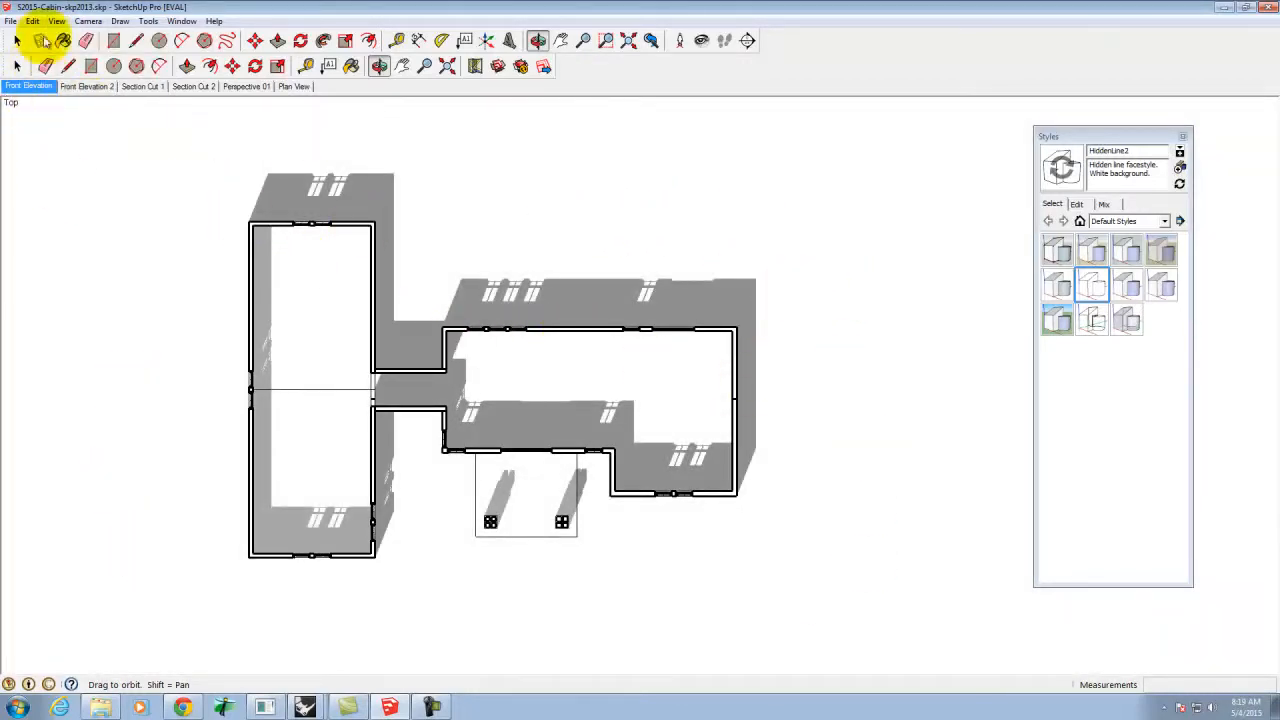
pyautogui.click(56, 22)
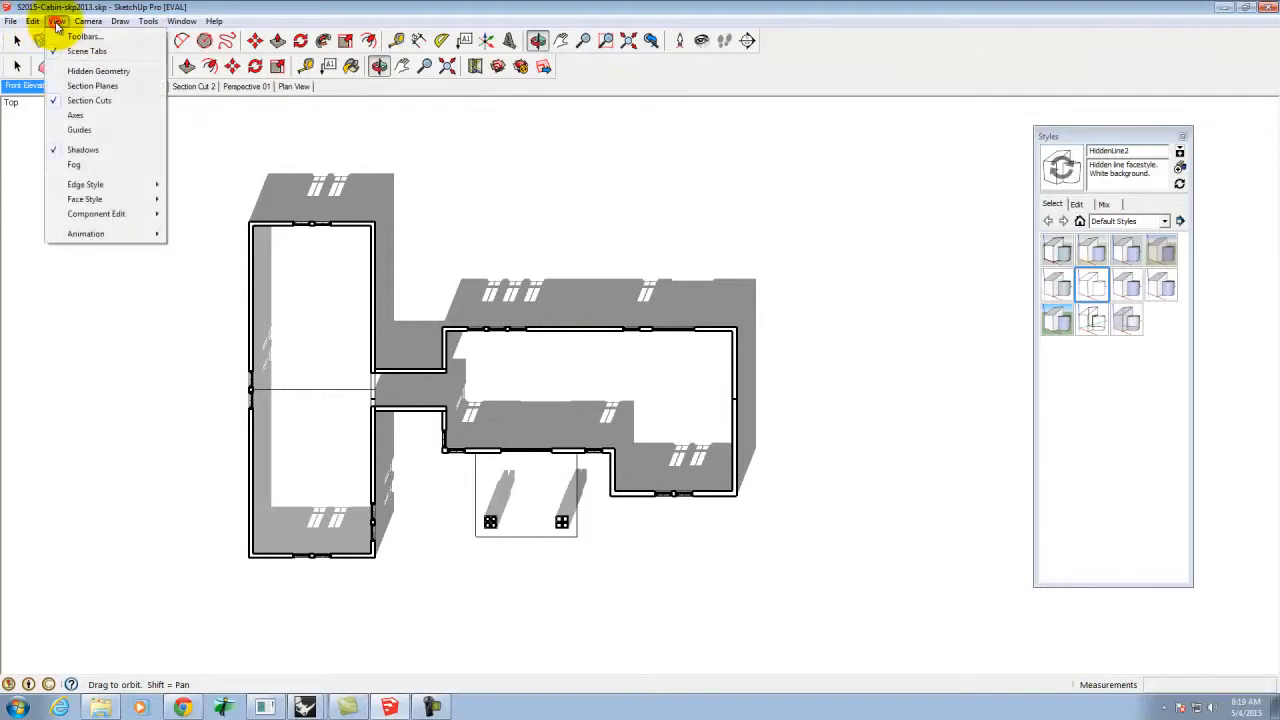
pyautogui.click(84, 150)
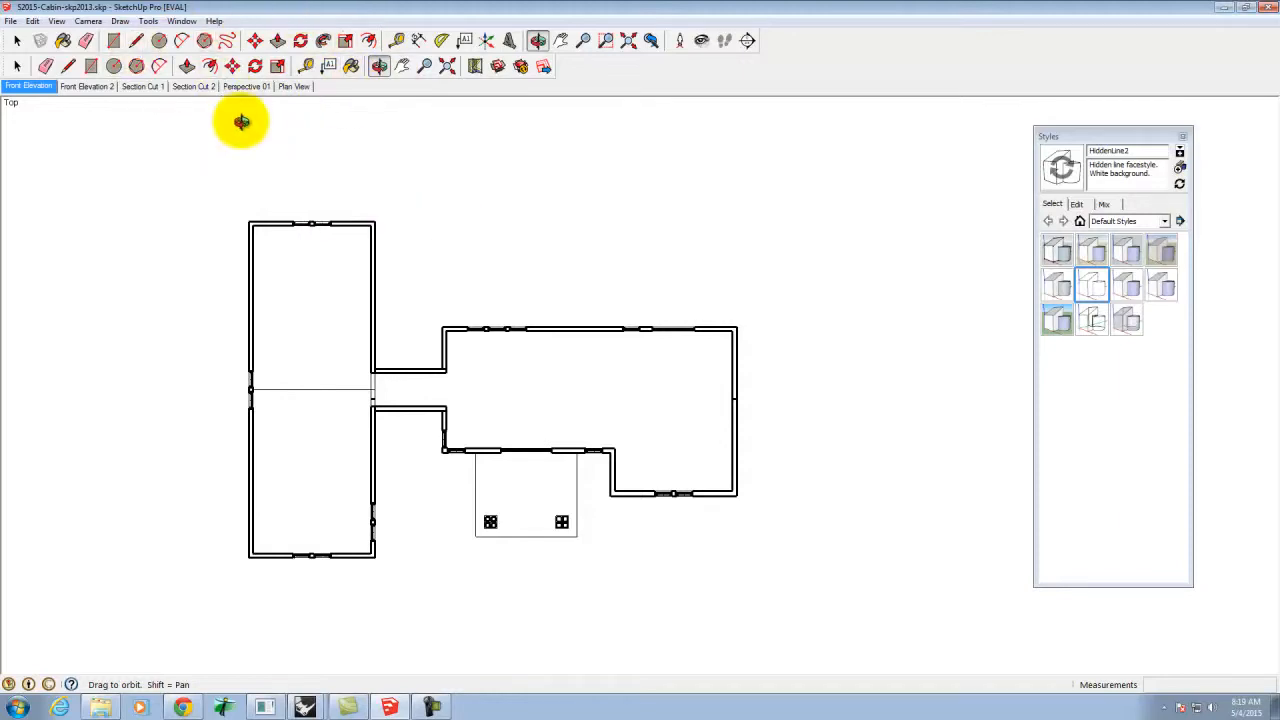
# Create a new scene from the current floor plan view, with the scene list enlarged to show all scenes
pyautogui.click(182, 21)
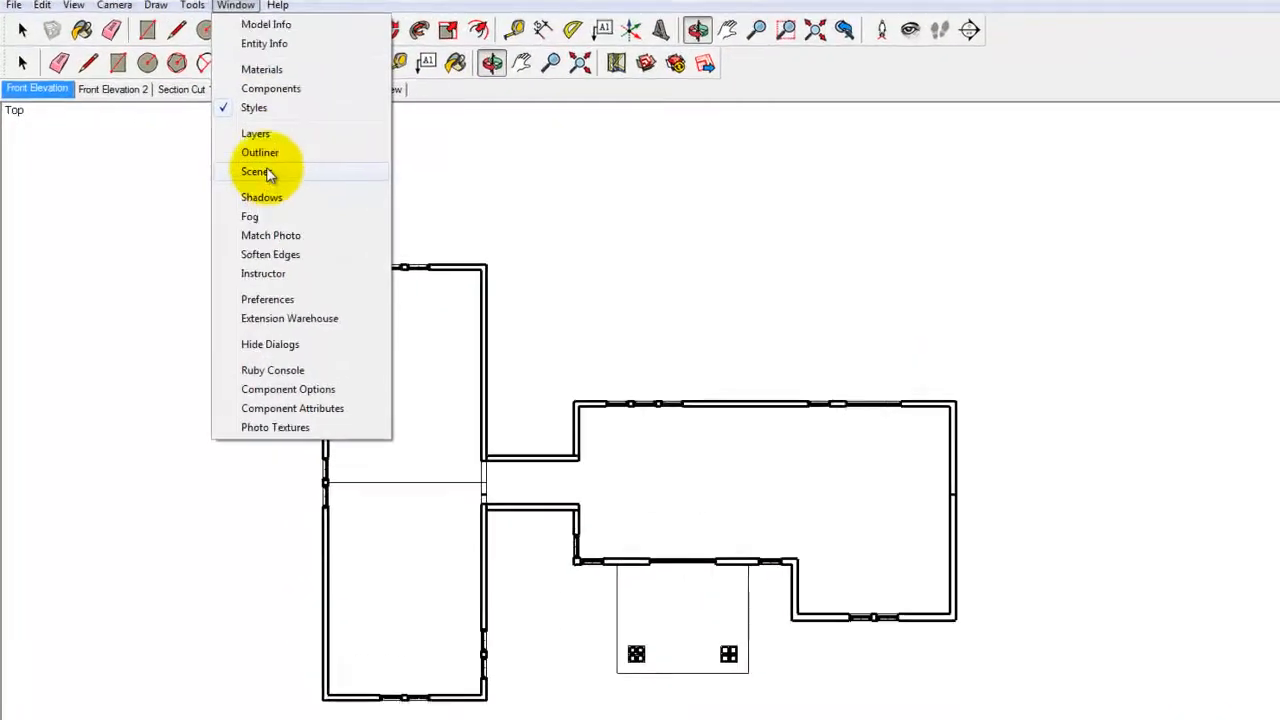
pyautogui.click(268, 175)
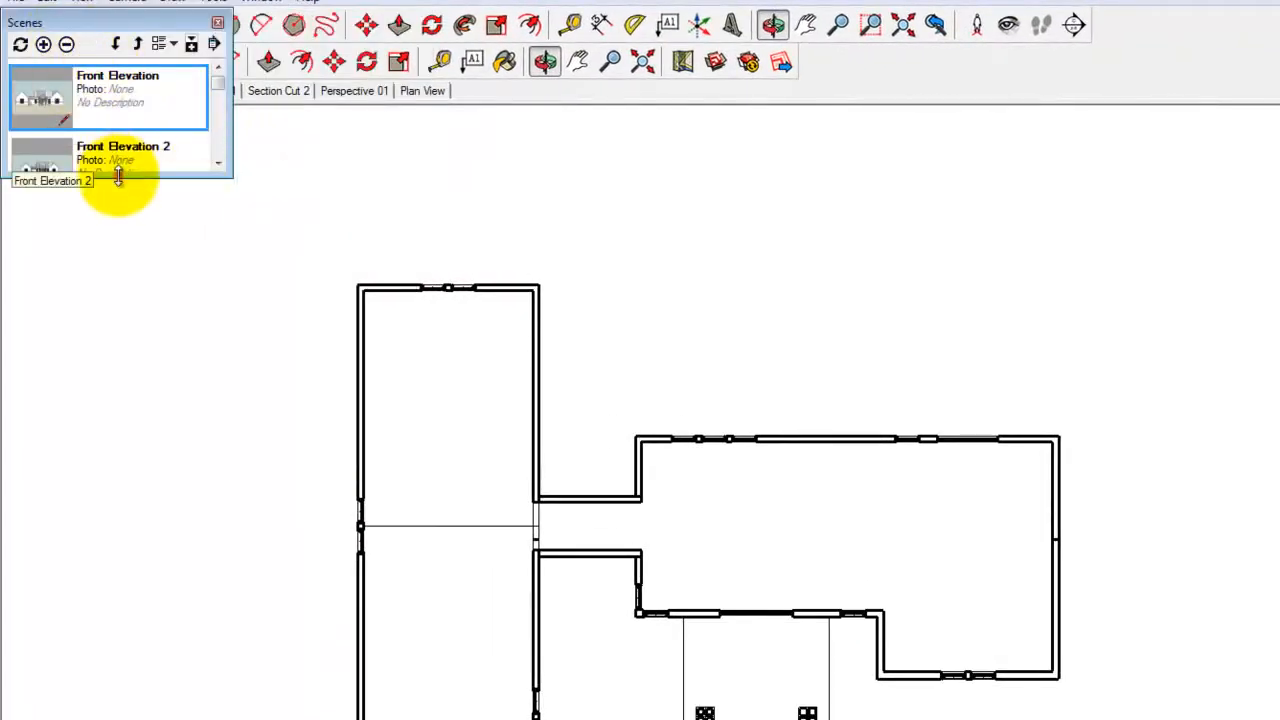
pyautogui.moveTo(118, 176); pyautogui.dragTo(157, 658)
pyautogui.click(43, 44)
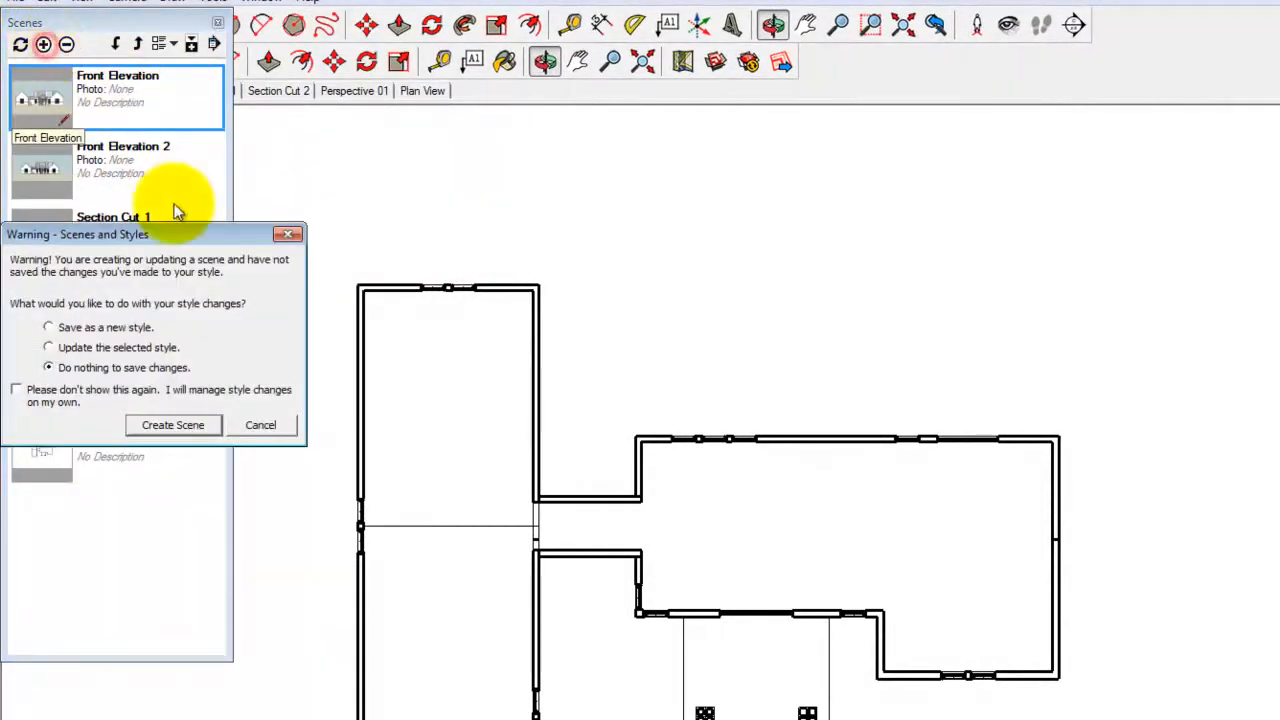
pyautogui.click(173, 425)
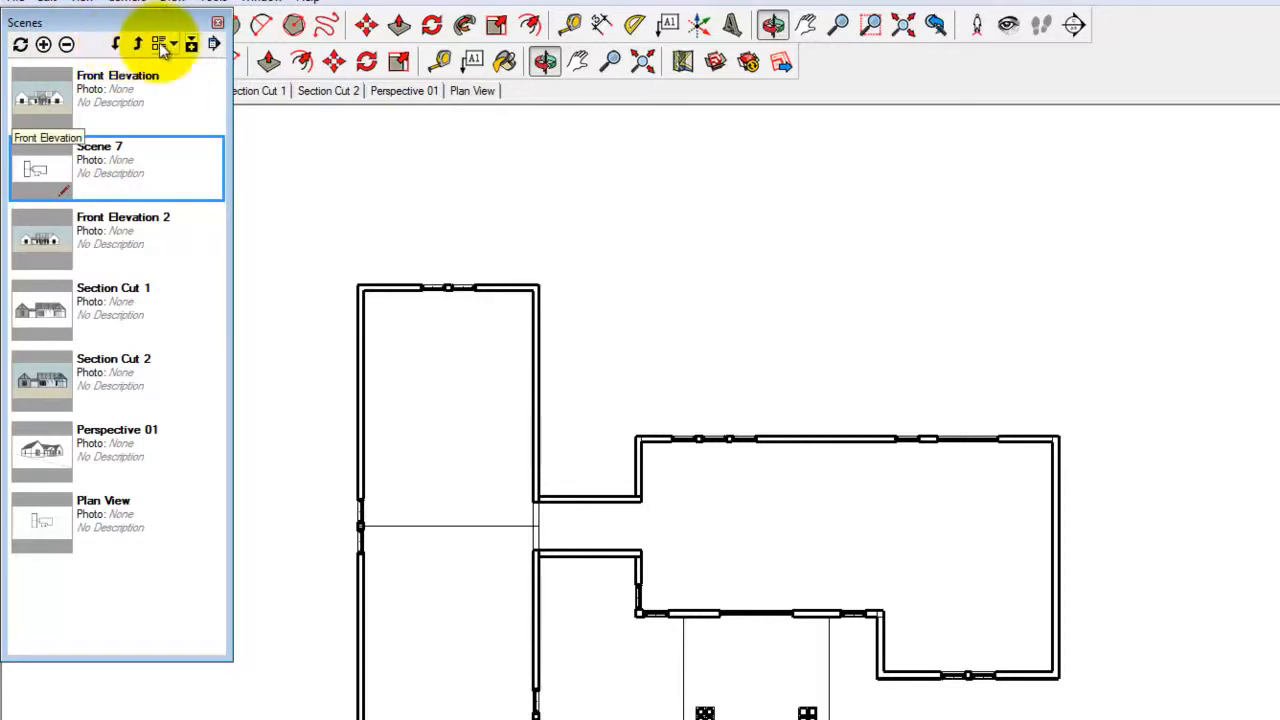
# Show the new scene's details, rename the scene Plan01 and close the scene manager
pyautogui.click(190, 44)
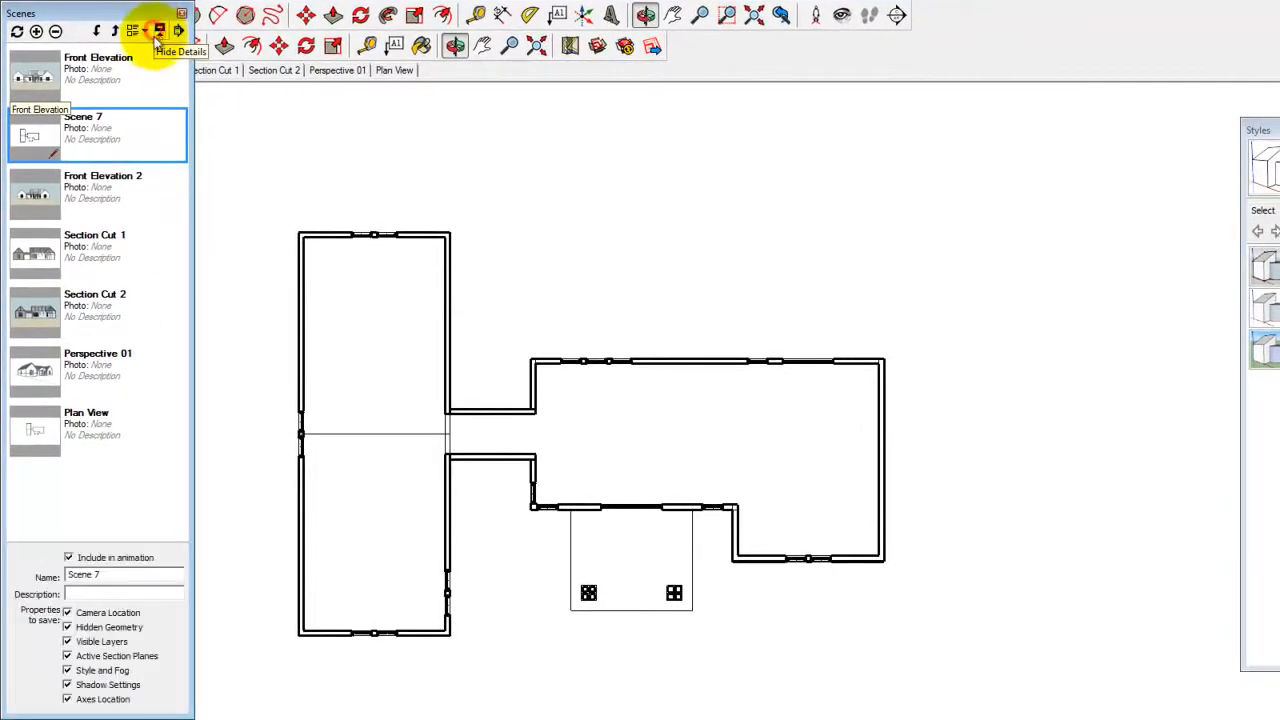
pyautogui.doubleClick(125, 575)
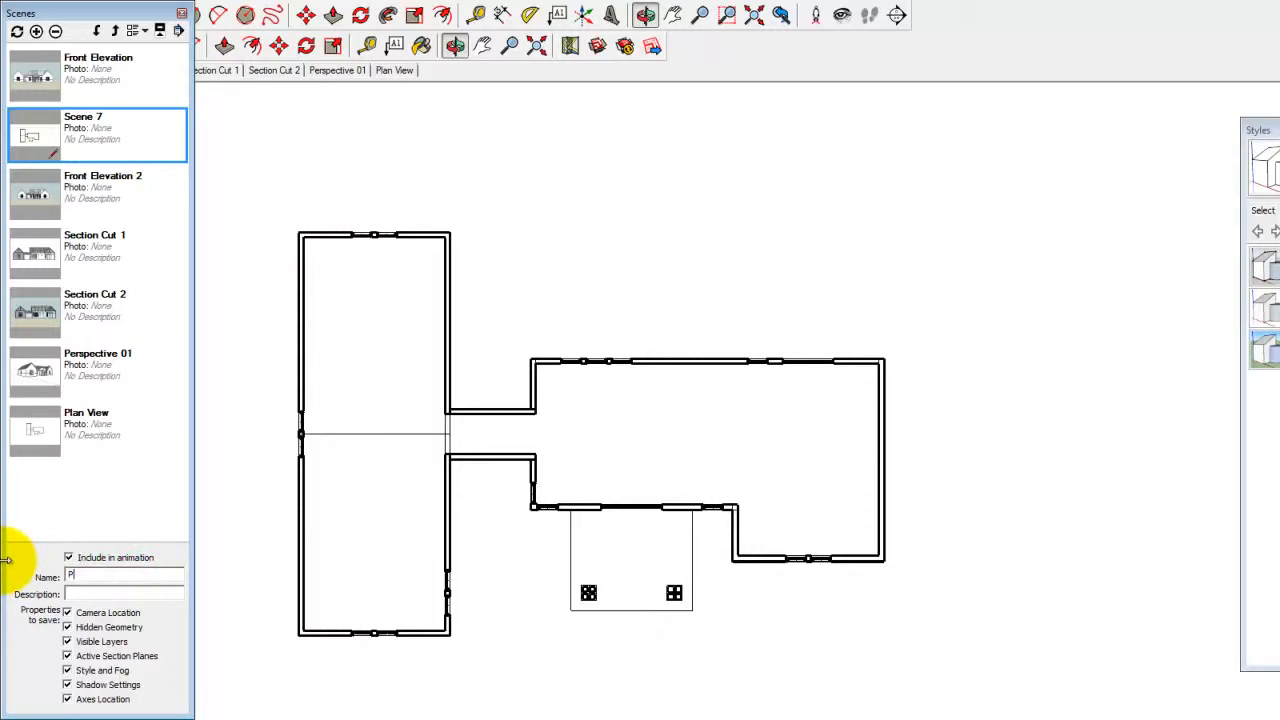
pyautogui.write('Plan0')
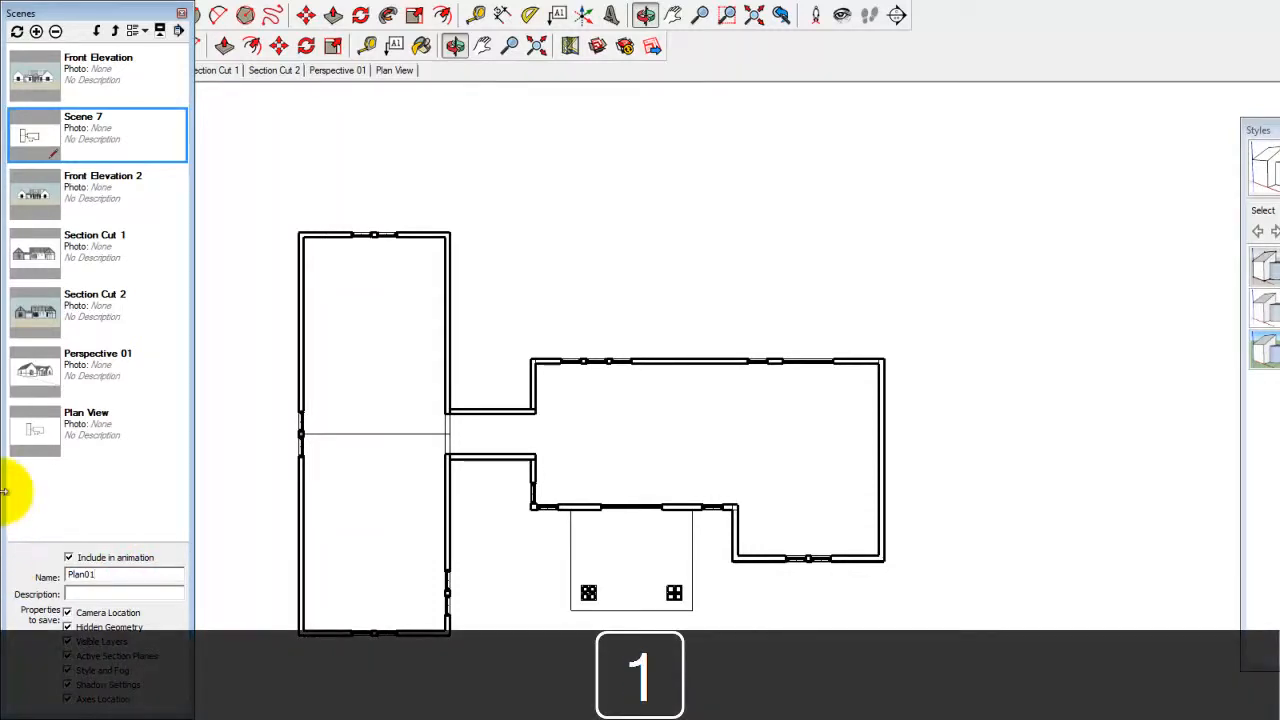
pyautogui.write('1')
pyautogui.press('Tab')
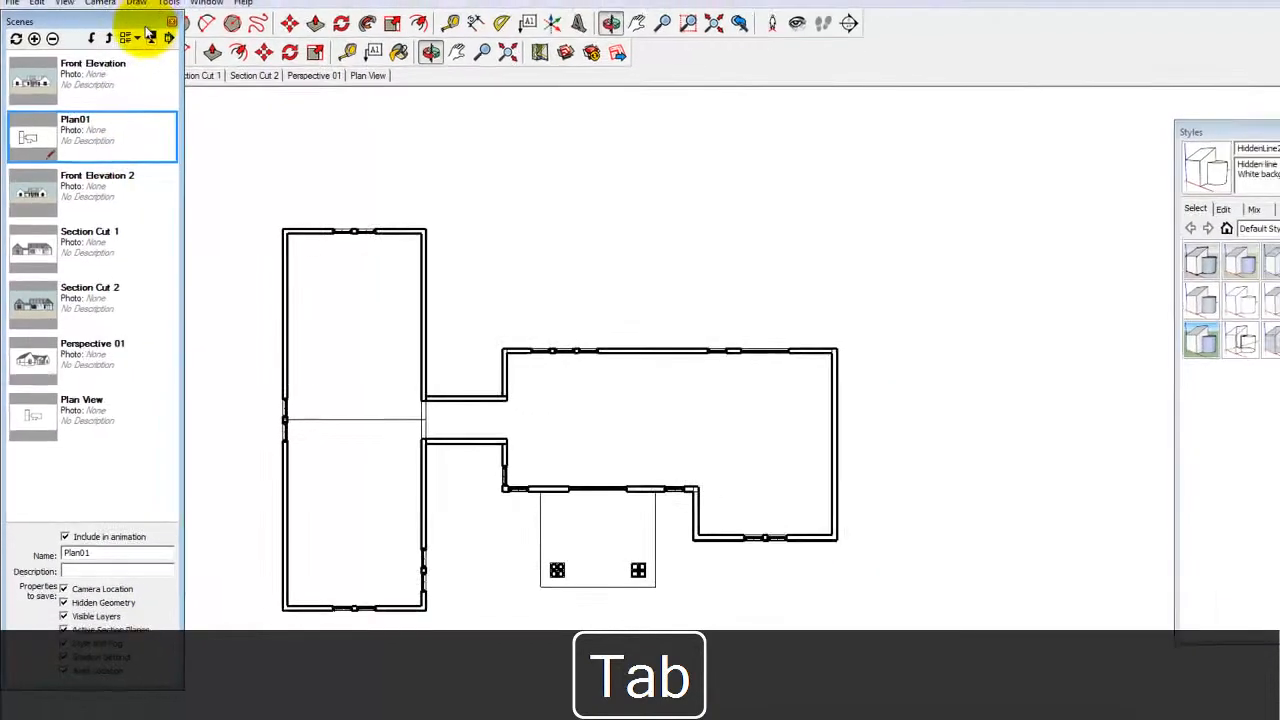
pyautogui.click(171, 21)
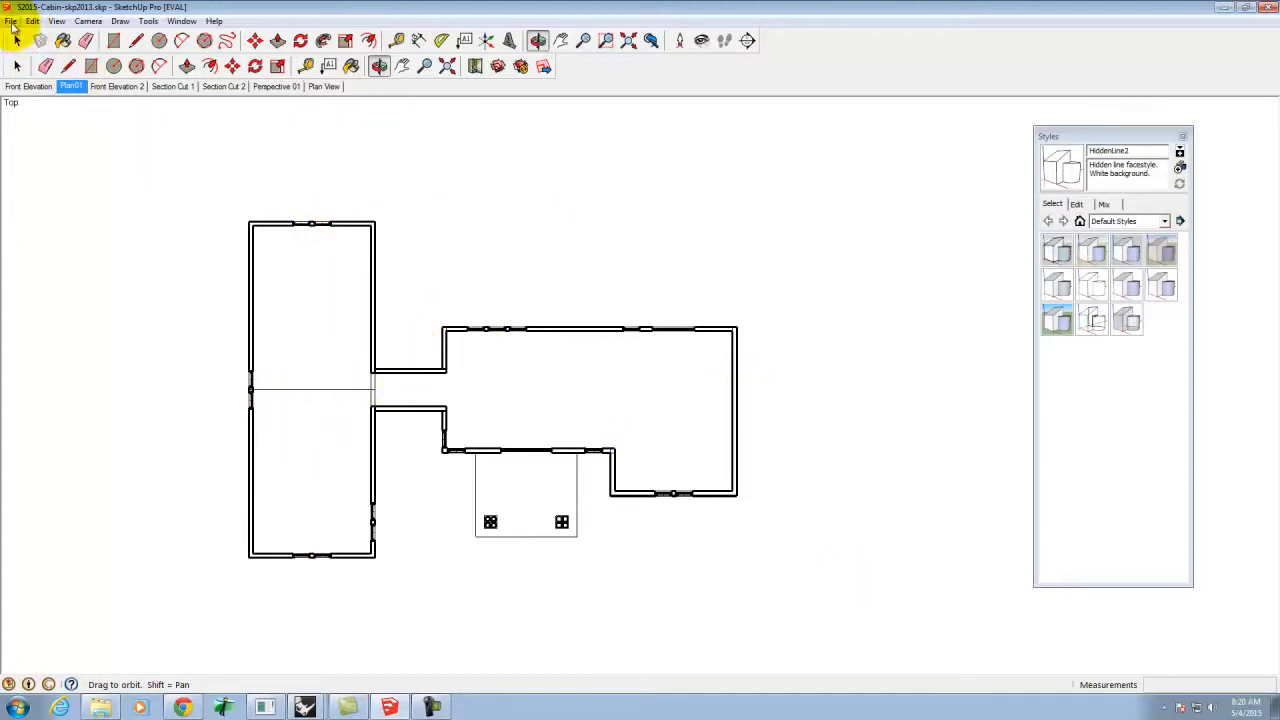
# Start a 2D graphic export as a JPEG image, accepting 3000 by 1355 pixels with anti-aliasing and best quality
pyautogui.click(11, 22)
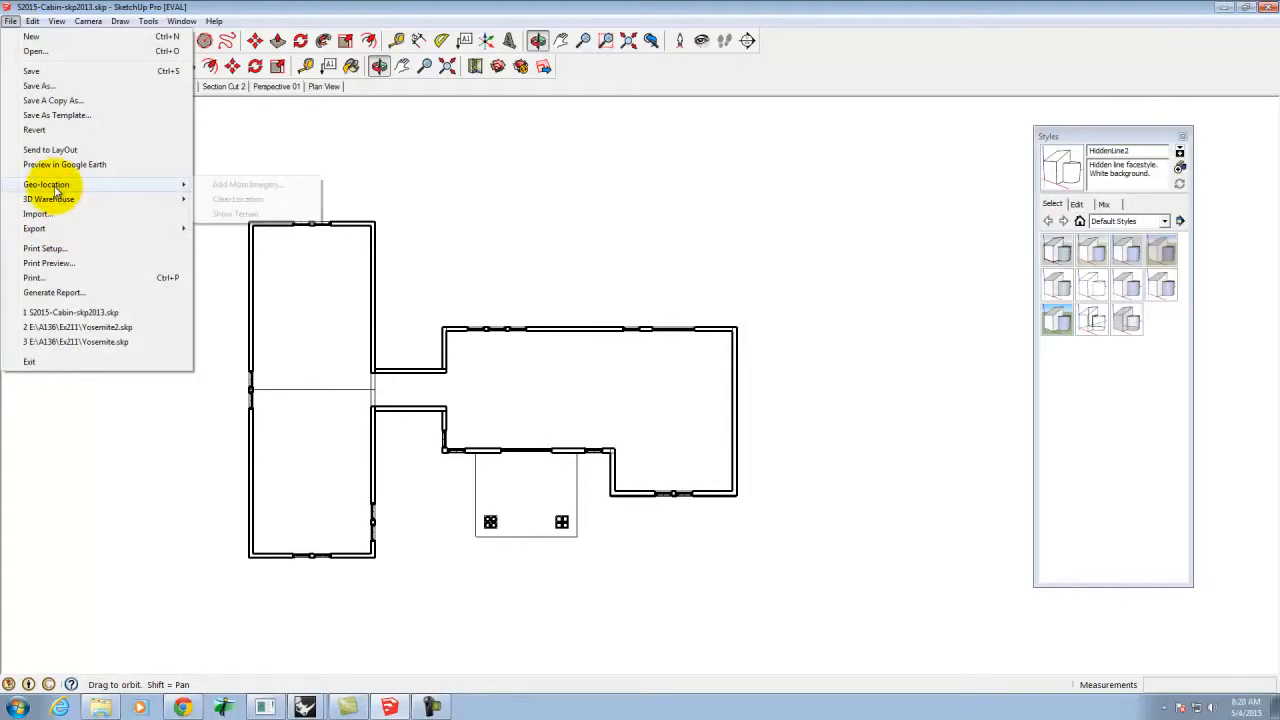
pyautogui.moveTo(45, 228)
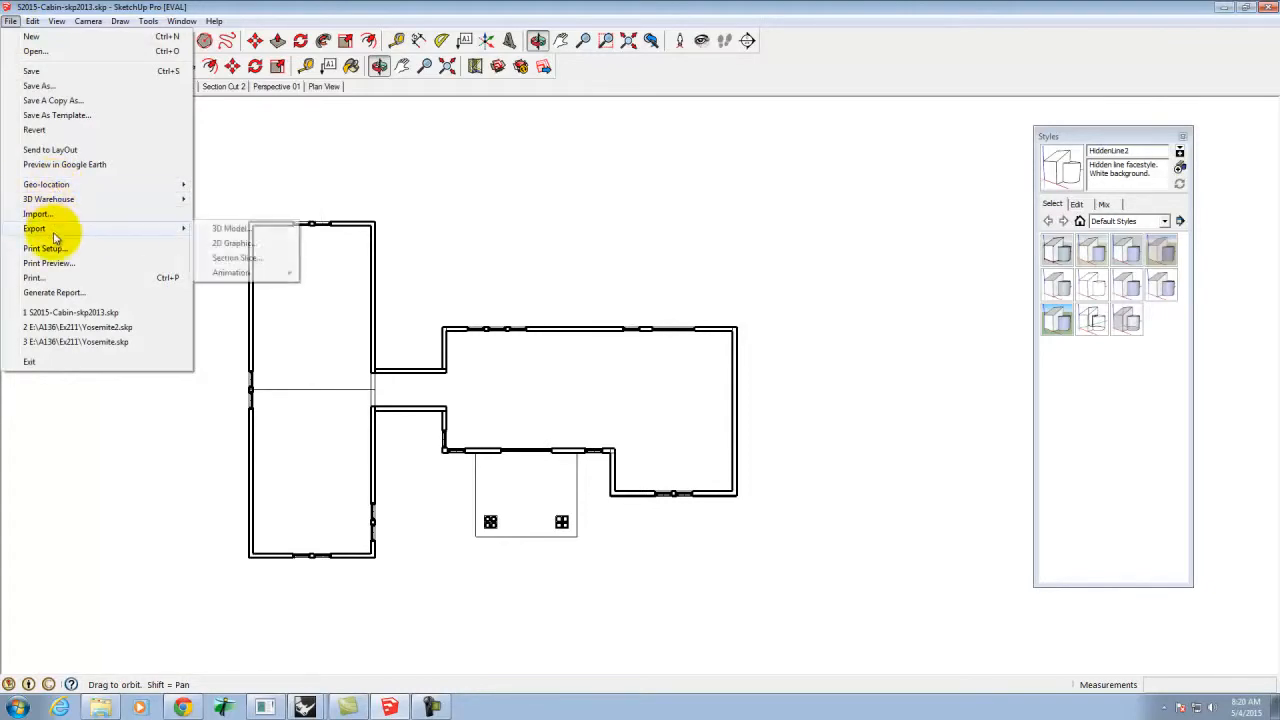
pyautogui.click(253, 245)
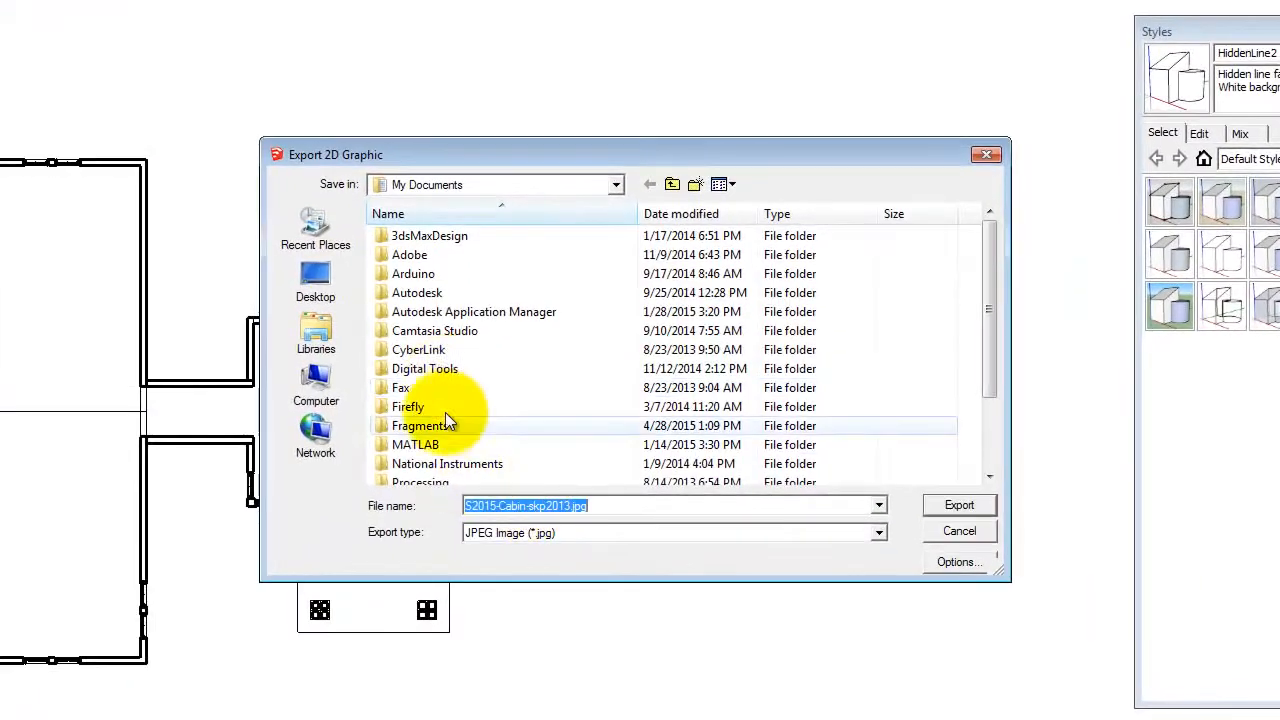
pyautogui.click(955, 562)
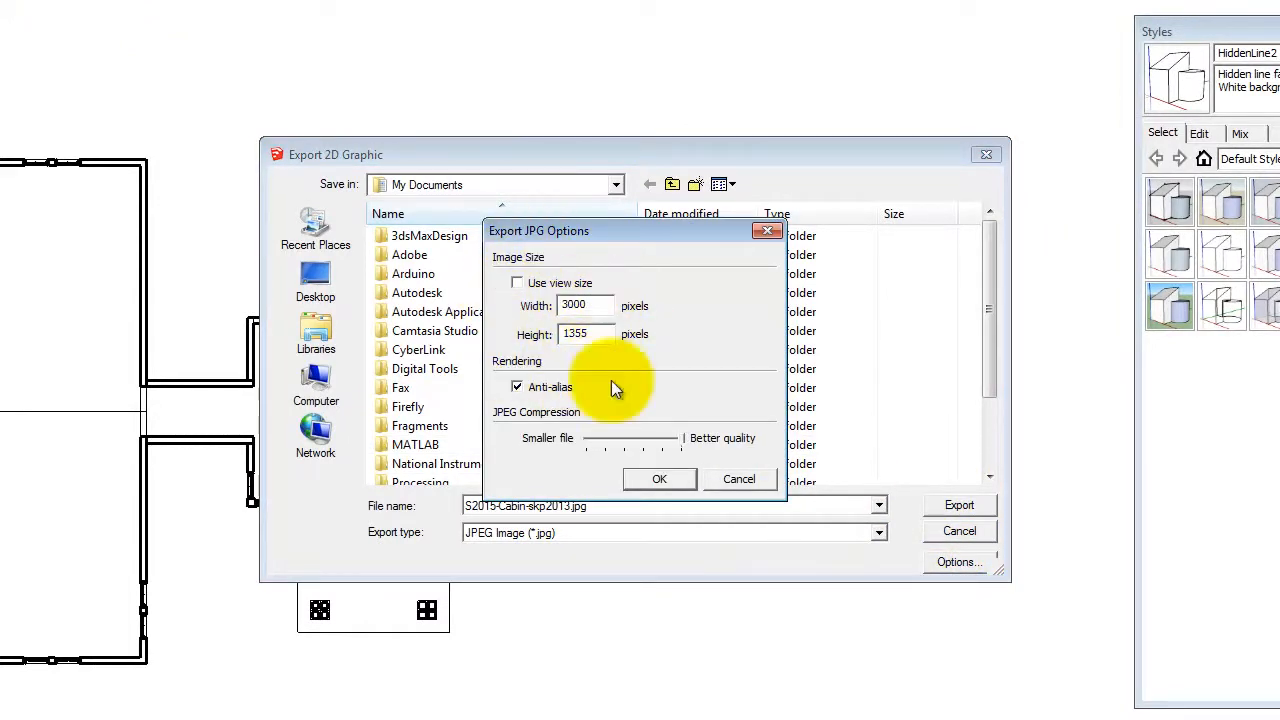
pyautogui.click(660, 479)
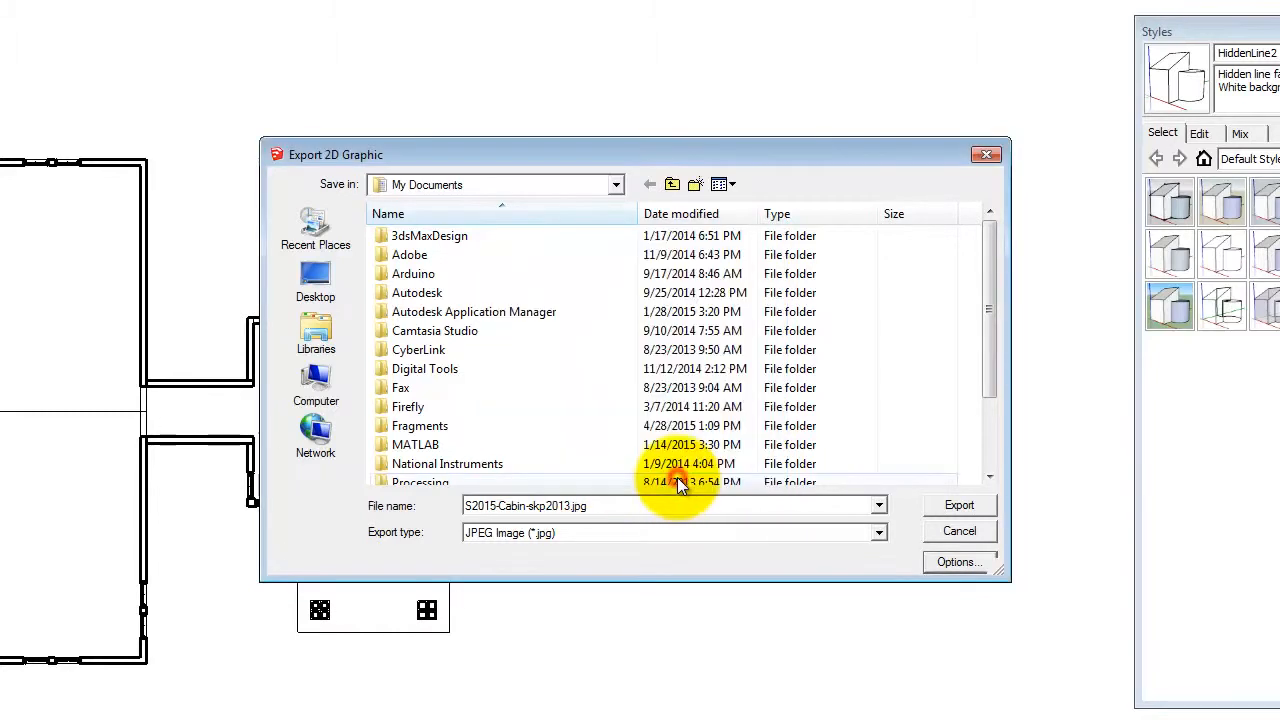
# Browse to the Ex128 folder in DVC's A135 Exercises, inside Dropbox on the Kingfisher (E:) drive, as the export location
pyautogui.click(440, 188)
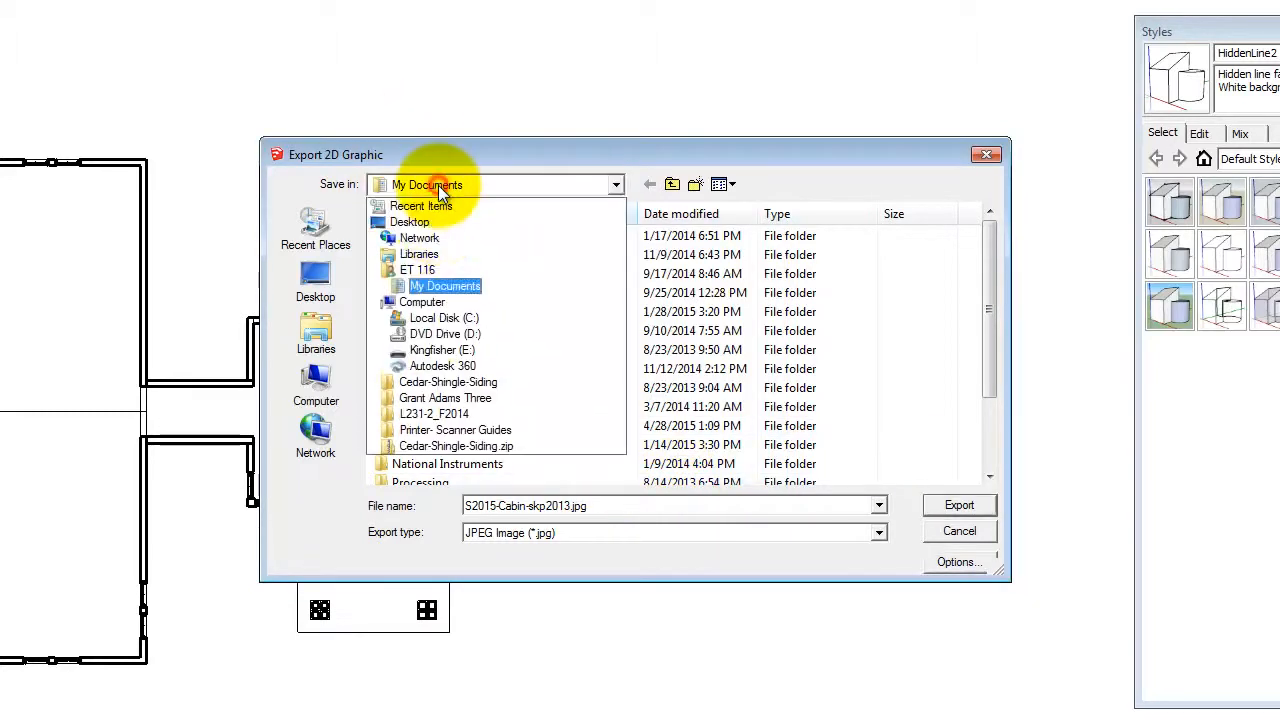
pyautogui.click(441, 350)
pyautogui.doubleClick(425, 312)
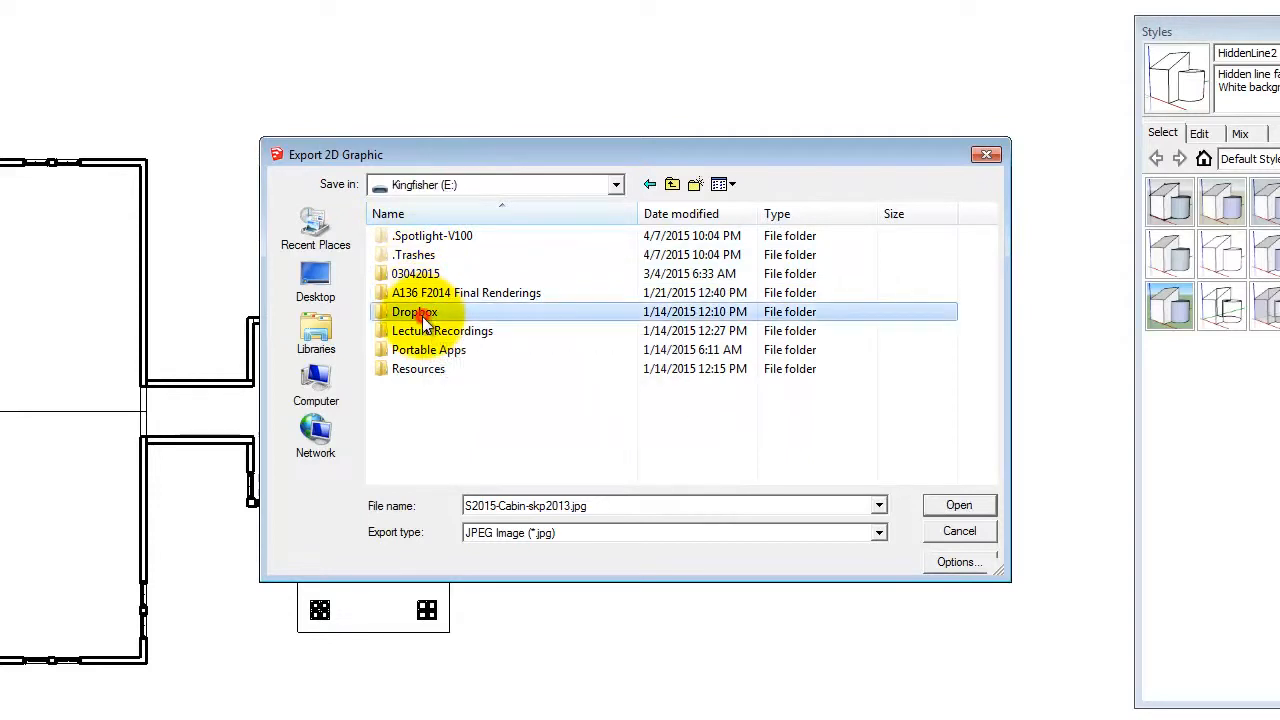
pyautogui.doubleClick(422, 259)
pyautogui.doubleClick(419, 254)
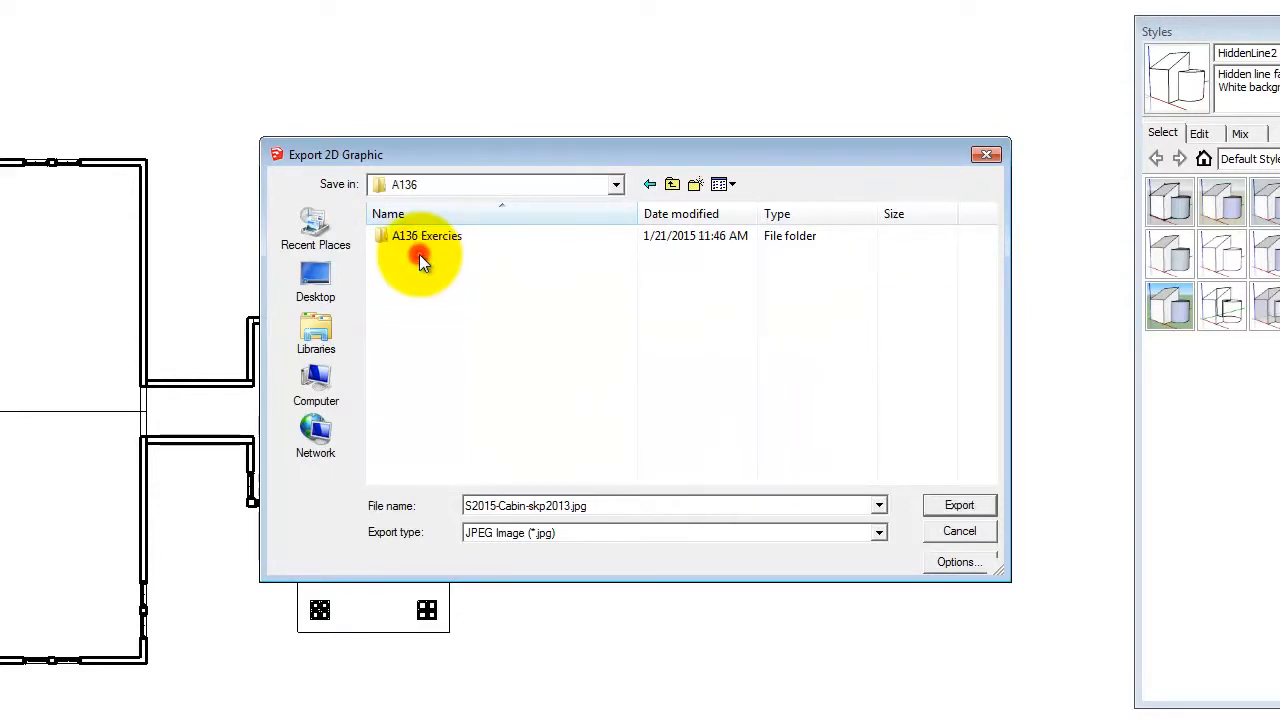
pyautogui.click(671, 184)
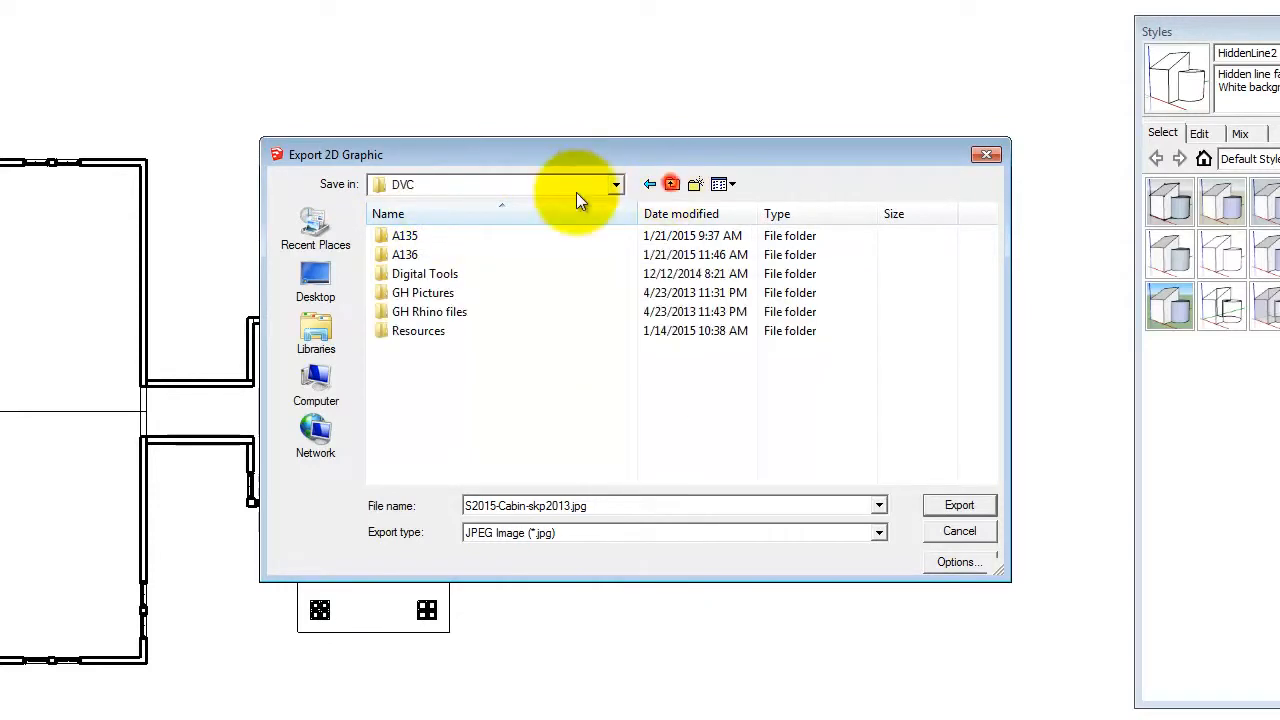
pyautogui.doubleClick(425, 236)
pyautogui.doubleClick(443, 240)
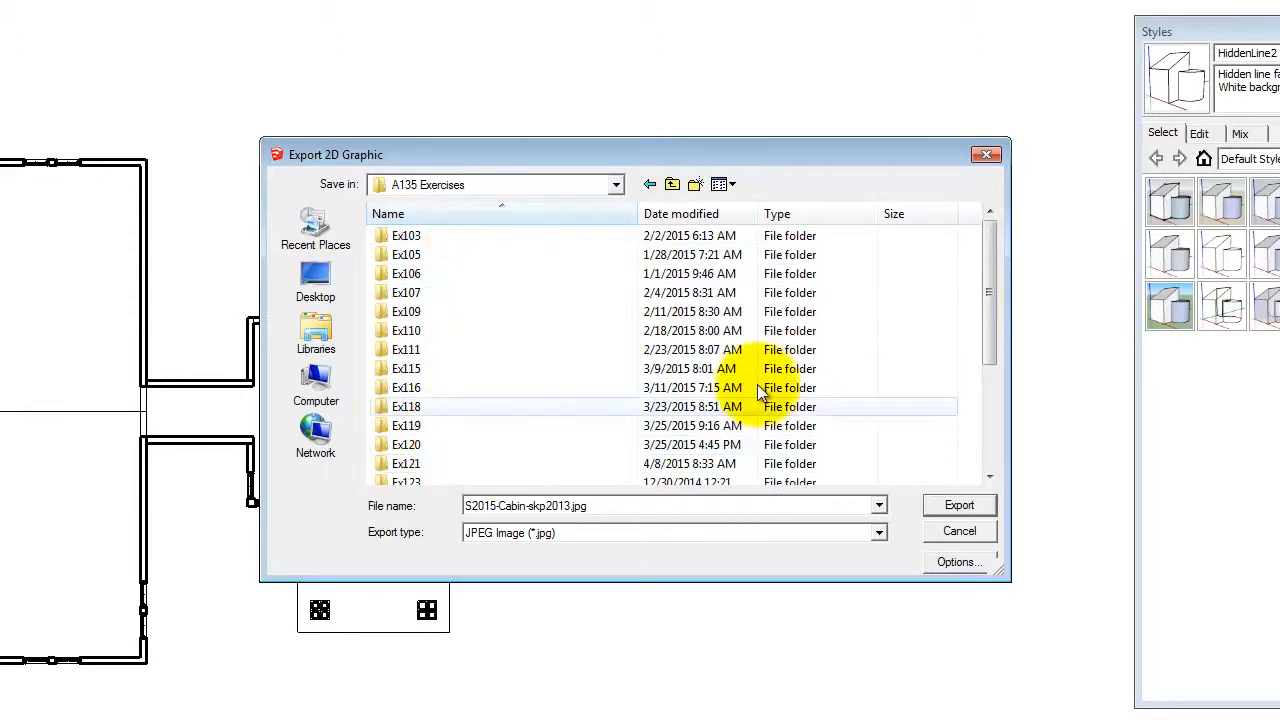
pyautogui.scroll(-5, 808, 390)
pyautogui.click(414, 408)
pyautogui.doubleClick(414, 408)
pyautogui.scroll(-3, 586, 290)
# Create a new folder named S2015 inside Ex128 and open it as the save location
pyautogui.click(695, 186)
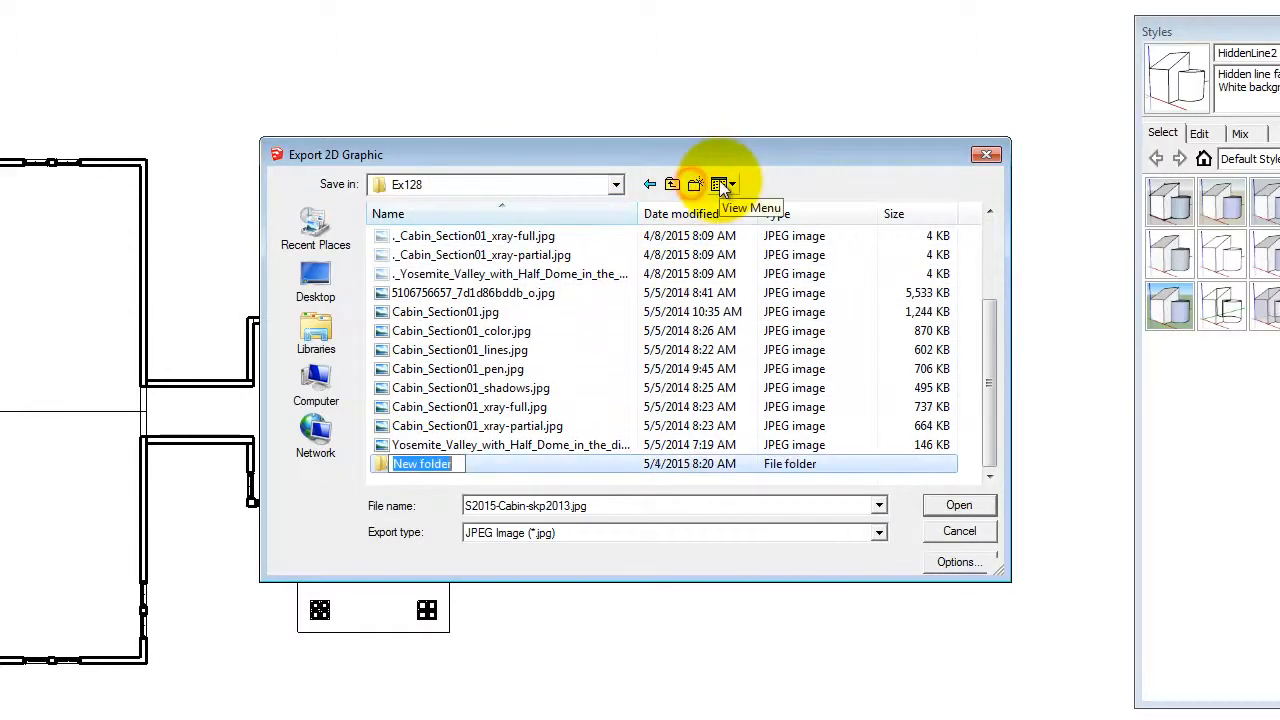
pyautogui.write('S2015')
pyautogui.click(381, 470)
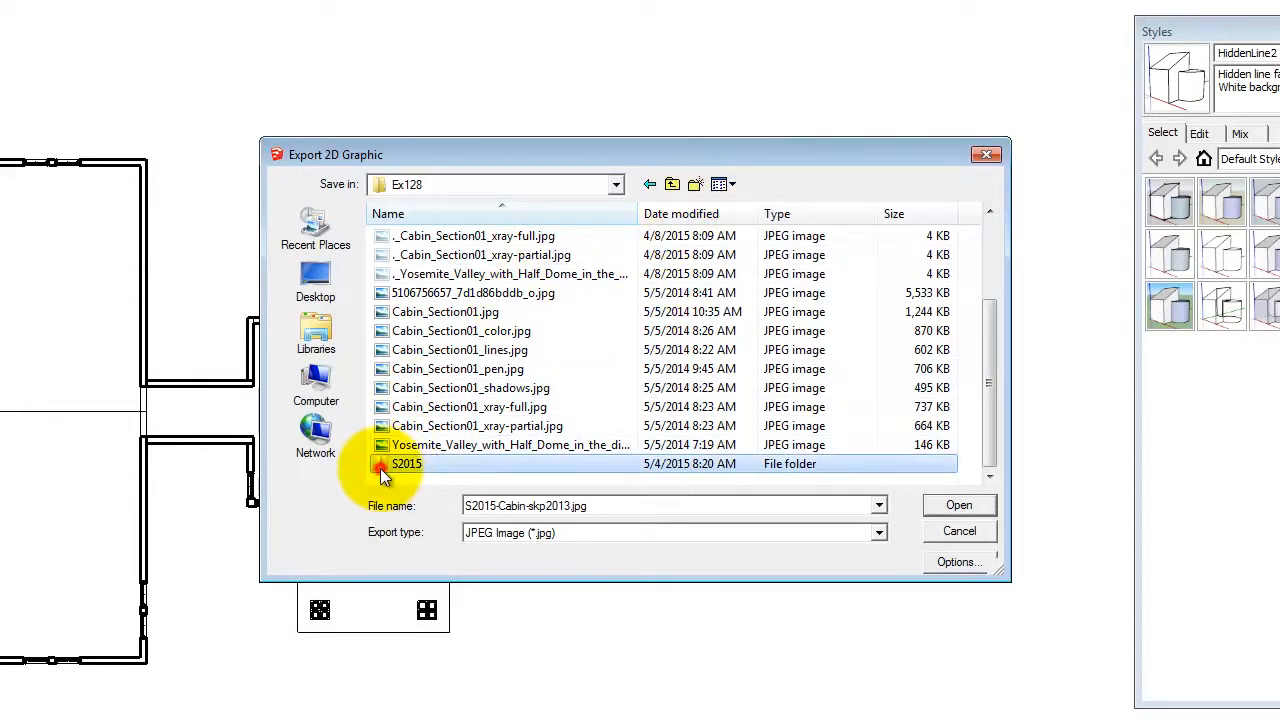
pyautogui.doubleClick(383, 468)
# Name the image S2015-Cabin-skp2013_plan_lines.jpg and export it
pyautogui.doubleClick(552, 508)
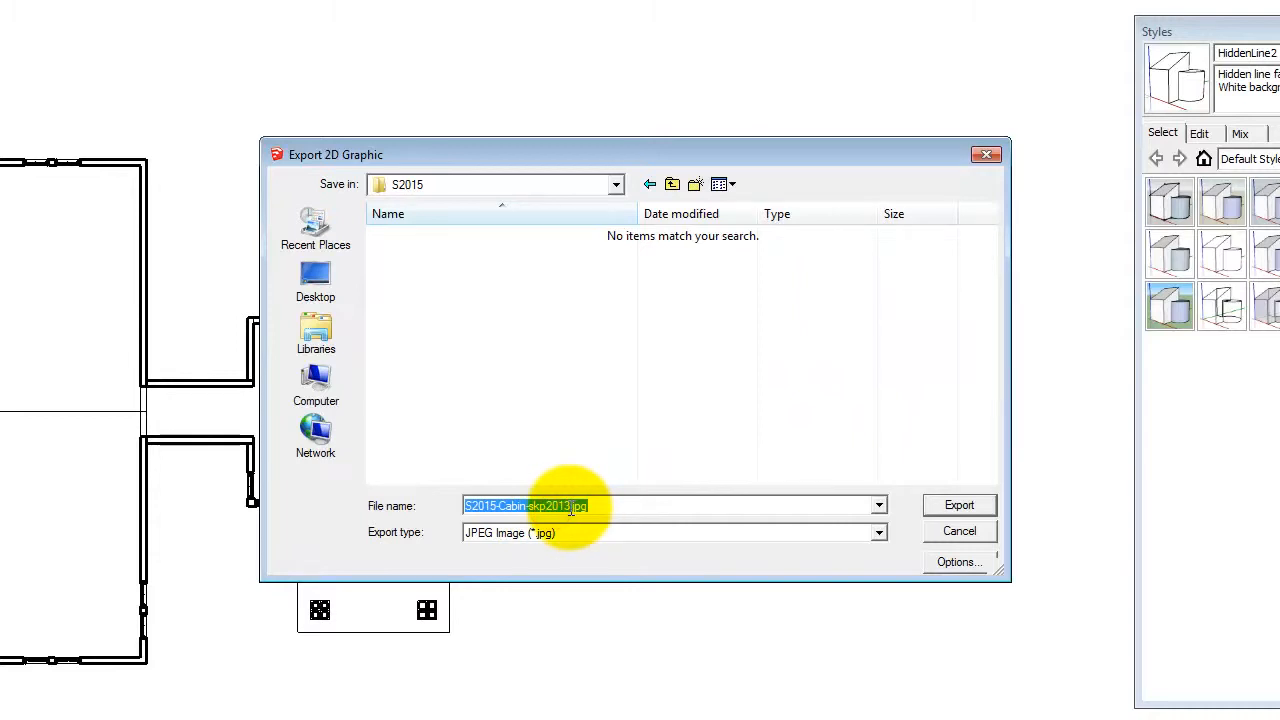
pyautogui.click(572, 507)
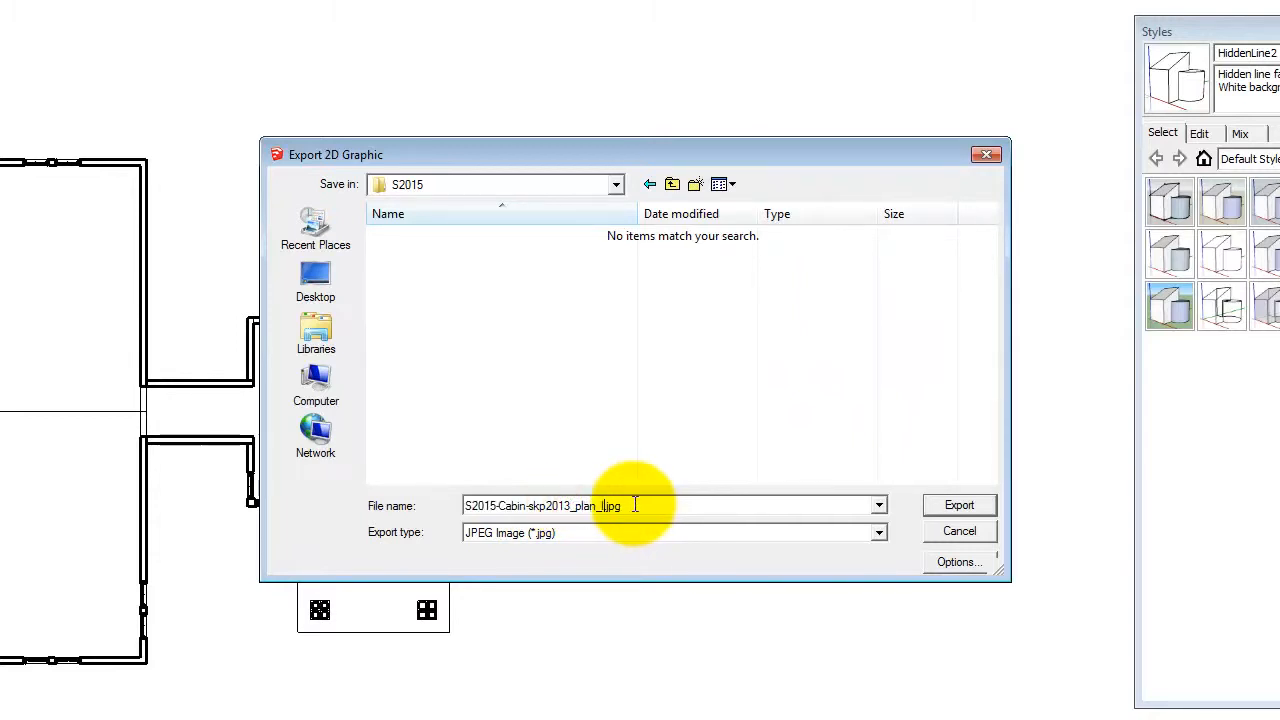
pyautogui.click(959, 505)
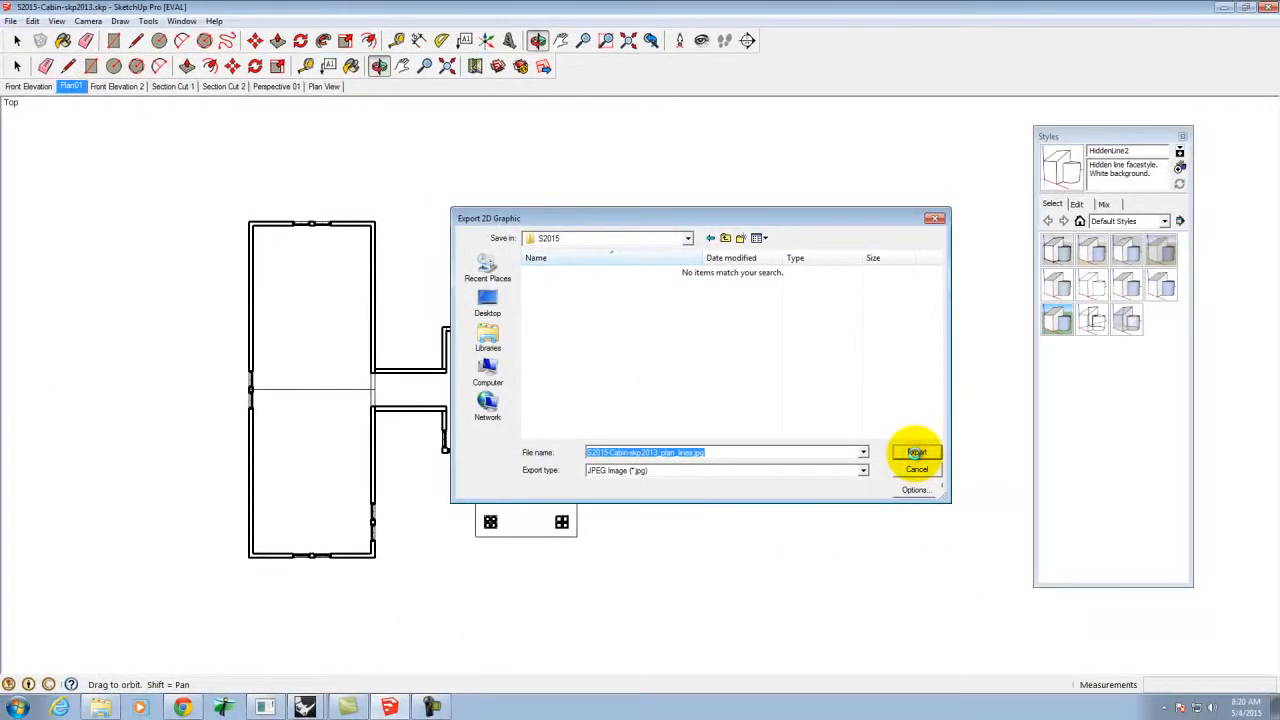
pyautogui.click(916, 452)
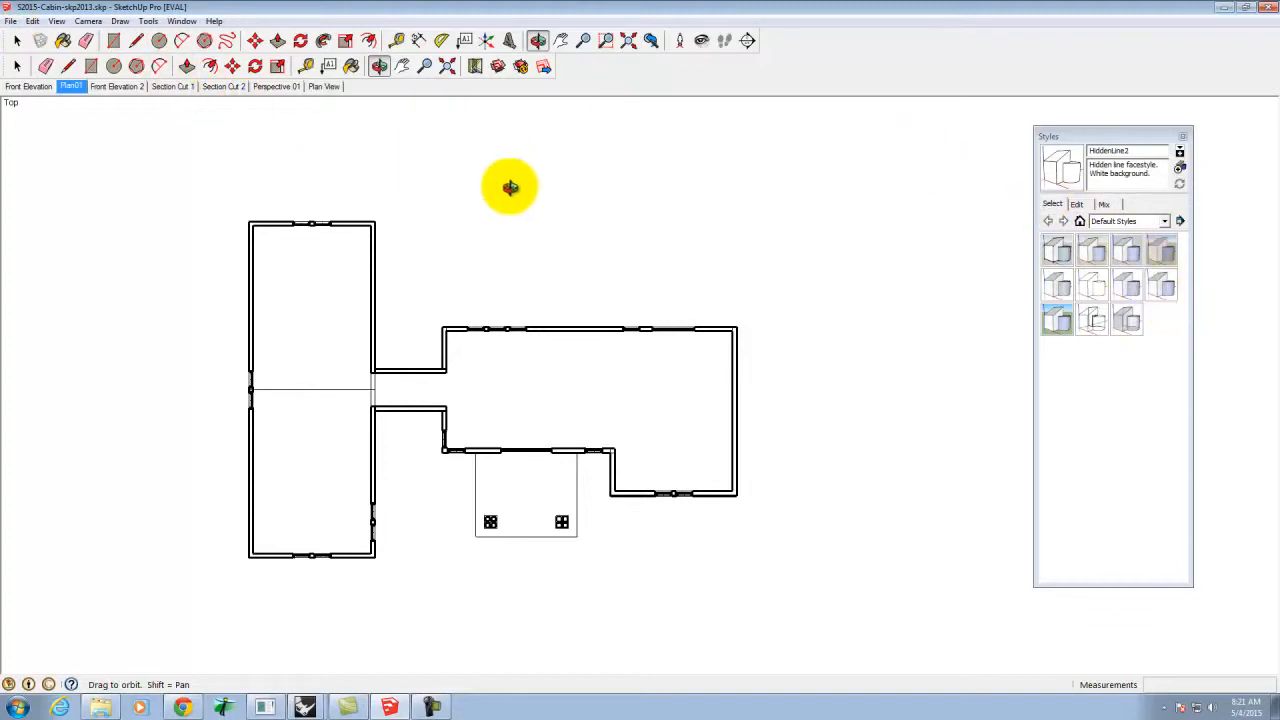
# Turn off edges and profiles in the HiddenLine2 style's edge settings
pyautogui.click(31, 22)
pyautogui.click(31, 22)
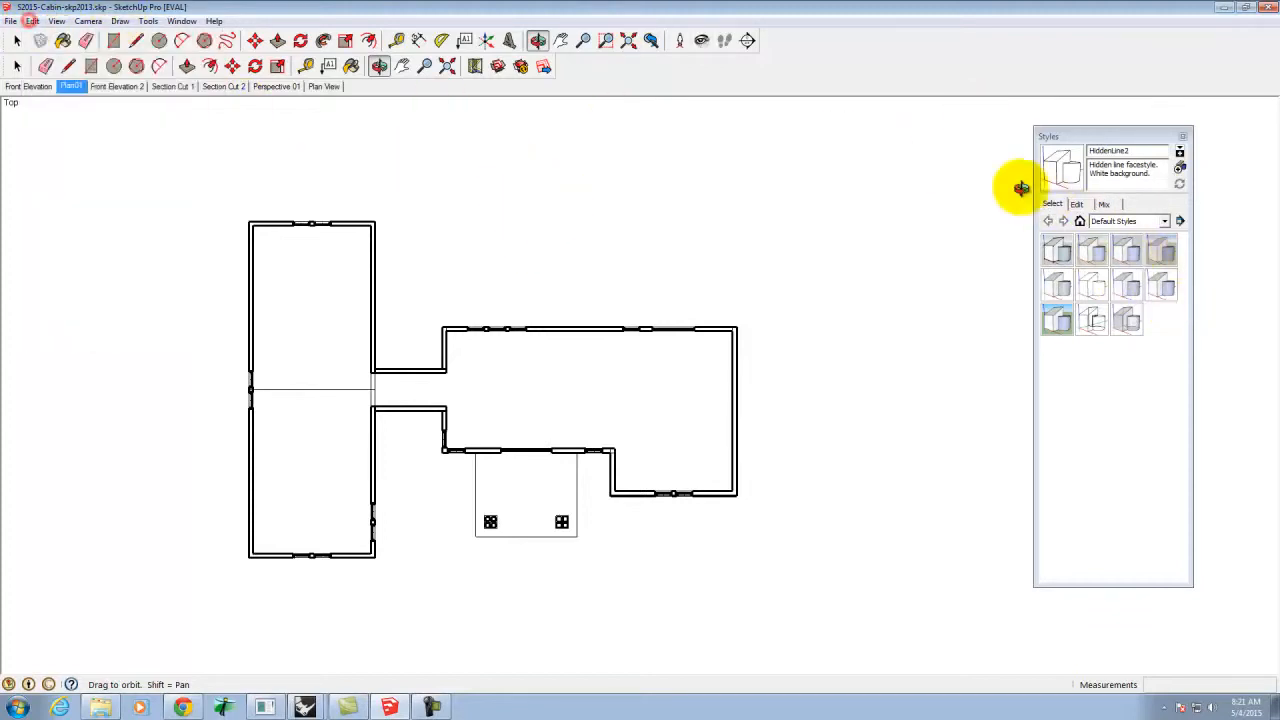
pyautogui.click(1076, 204)
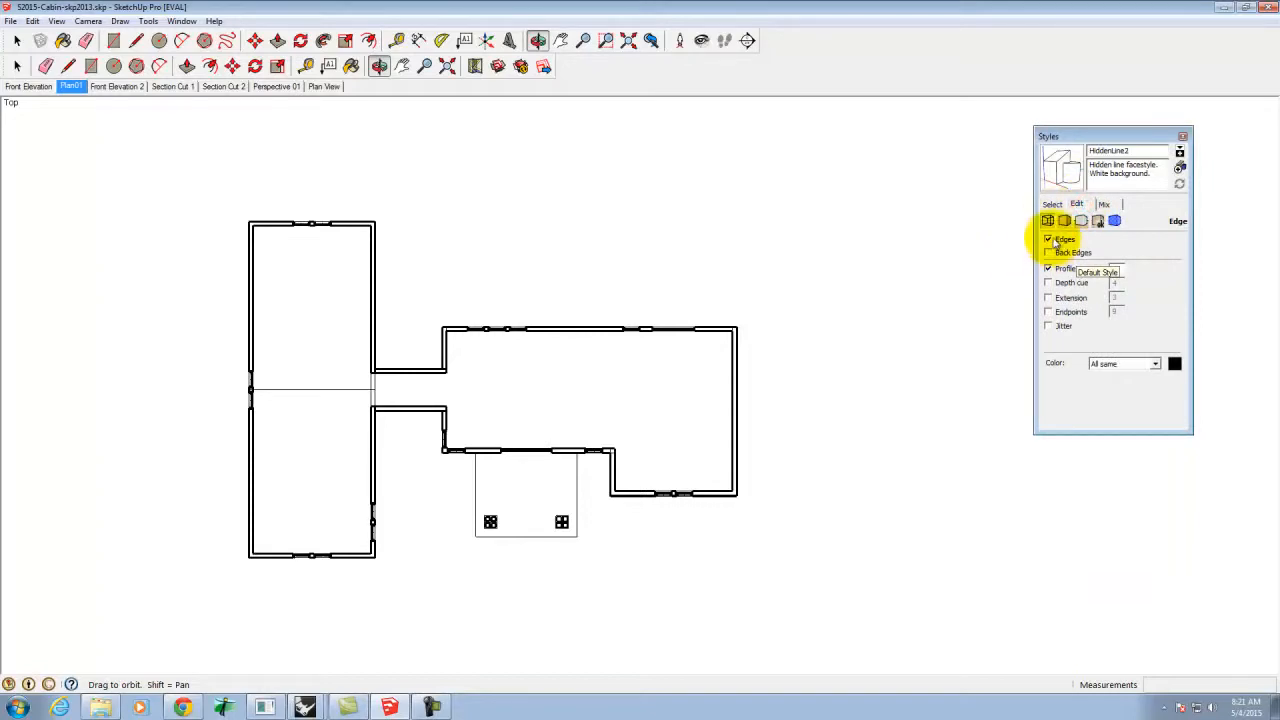
pyautogui.click(1049, 239)
pyautogui.click(1048, 268)
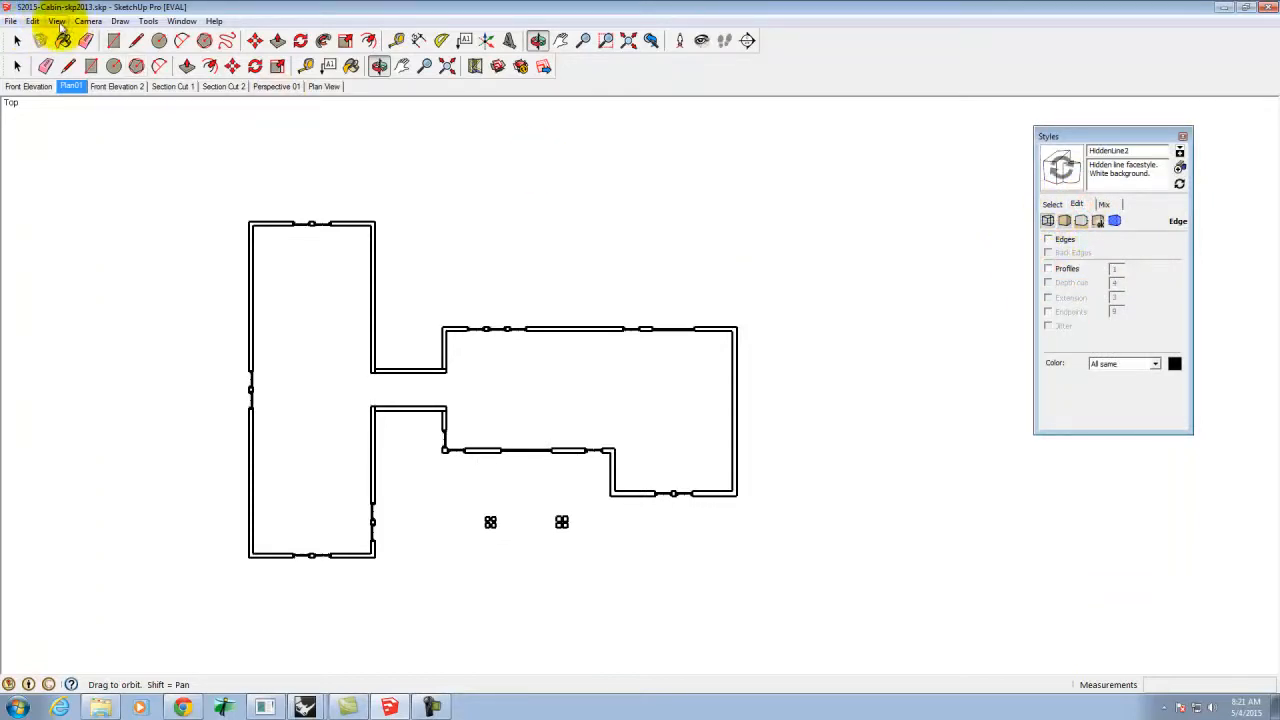
# Turn on shadows and turn off section cuts so only the whole cabin's shadows are drawn
pyautogui.click(57, 21)
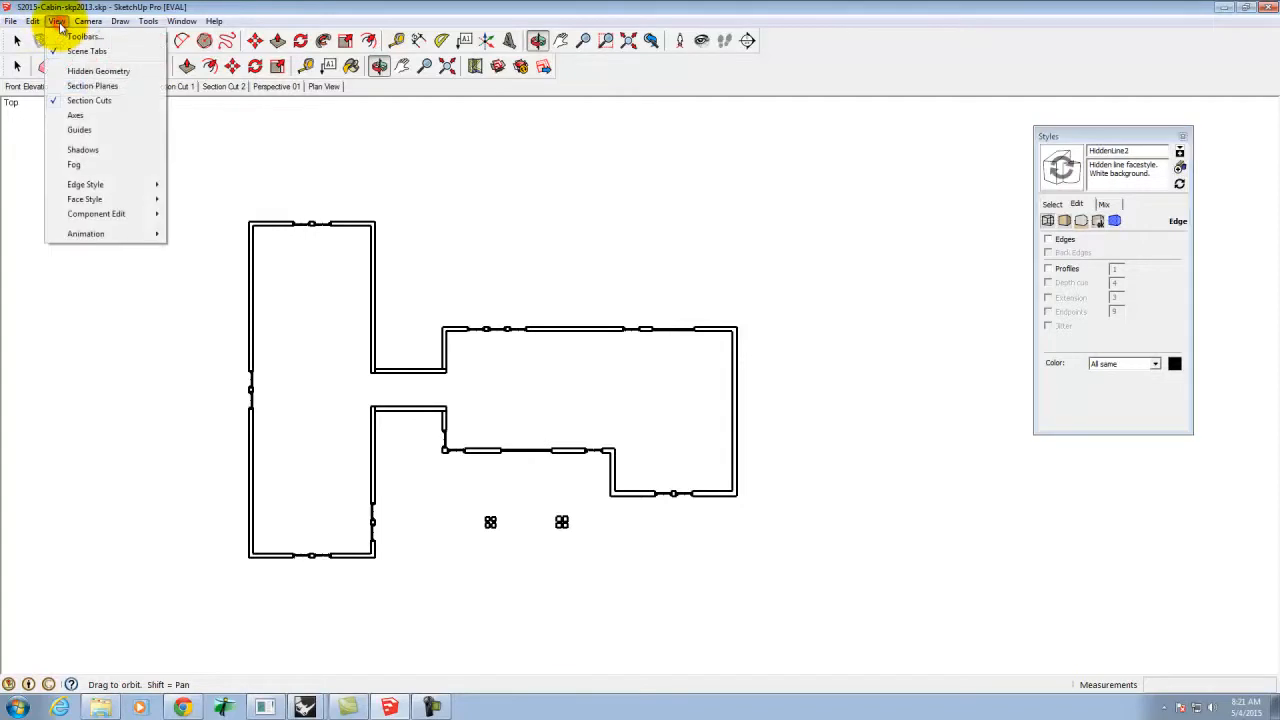
pyautogui.click(83, 150)
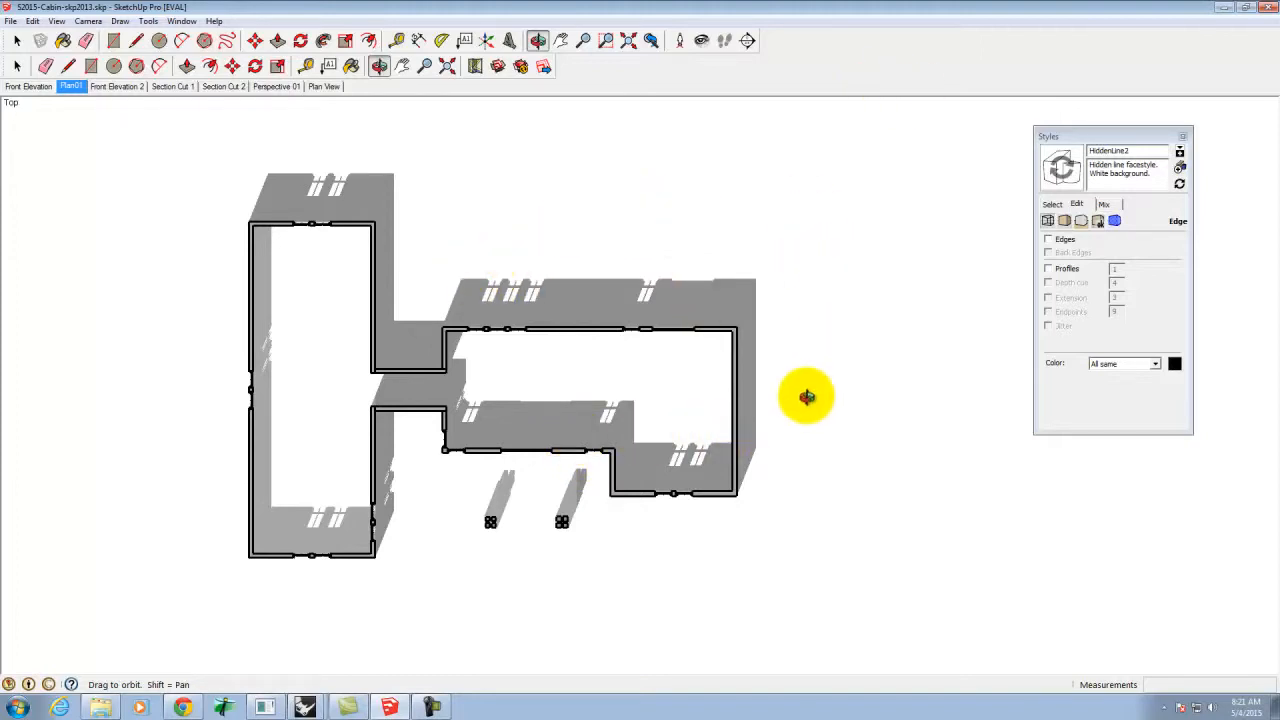
pyautogui.click(56, 21)
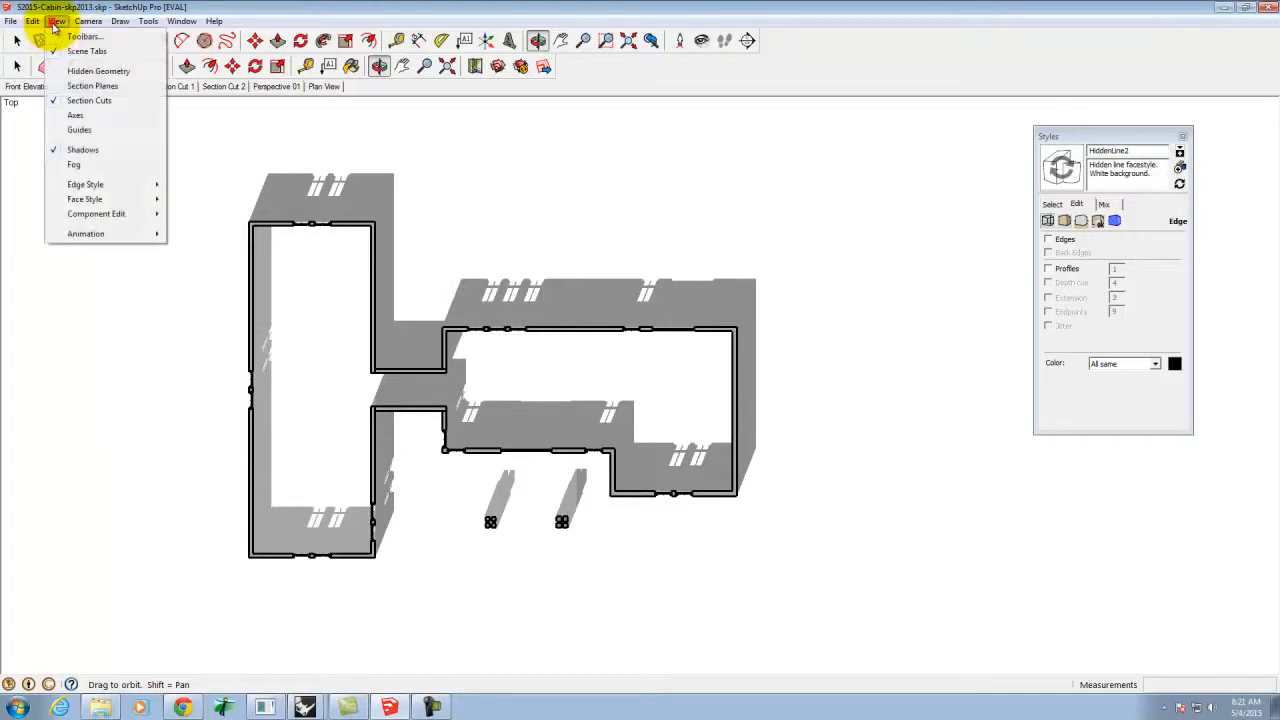
pyautogui.click(85, 101)
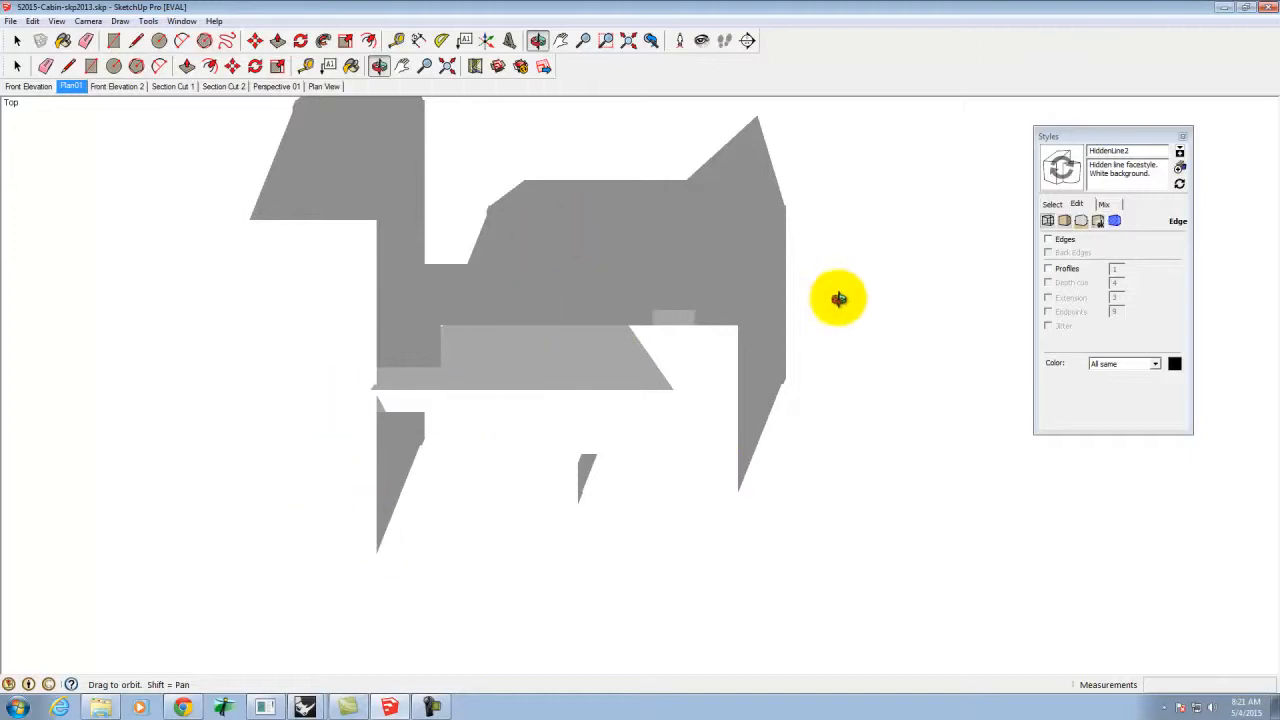
# Export the shadow-only plan view as a JPEG image named S2015-Cabin-skp2013_plan_shadows.jpg in the S2015 folder
pyautogui.click(10, 21)
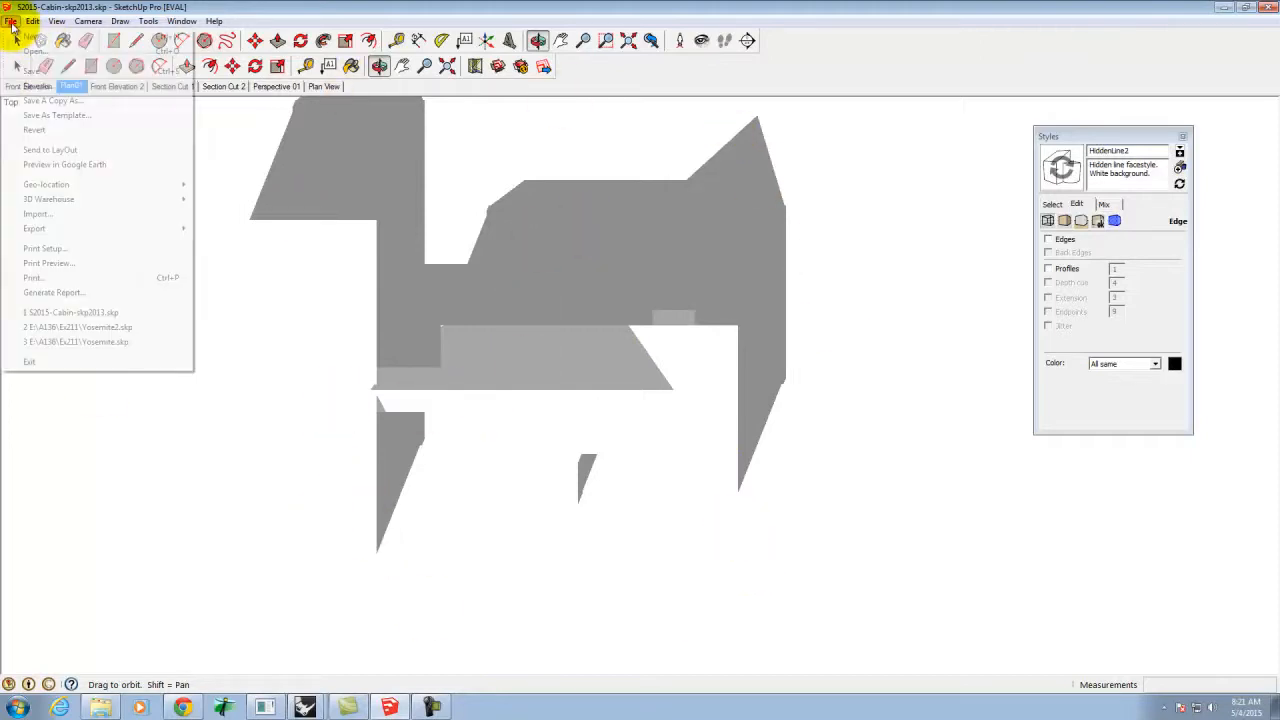
pyautogui.moveTo(131, 229)
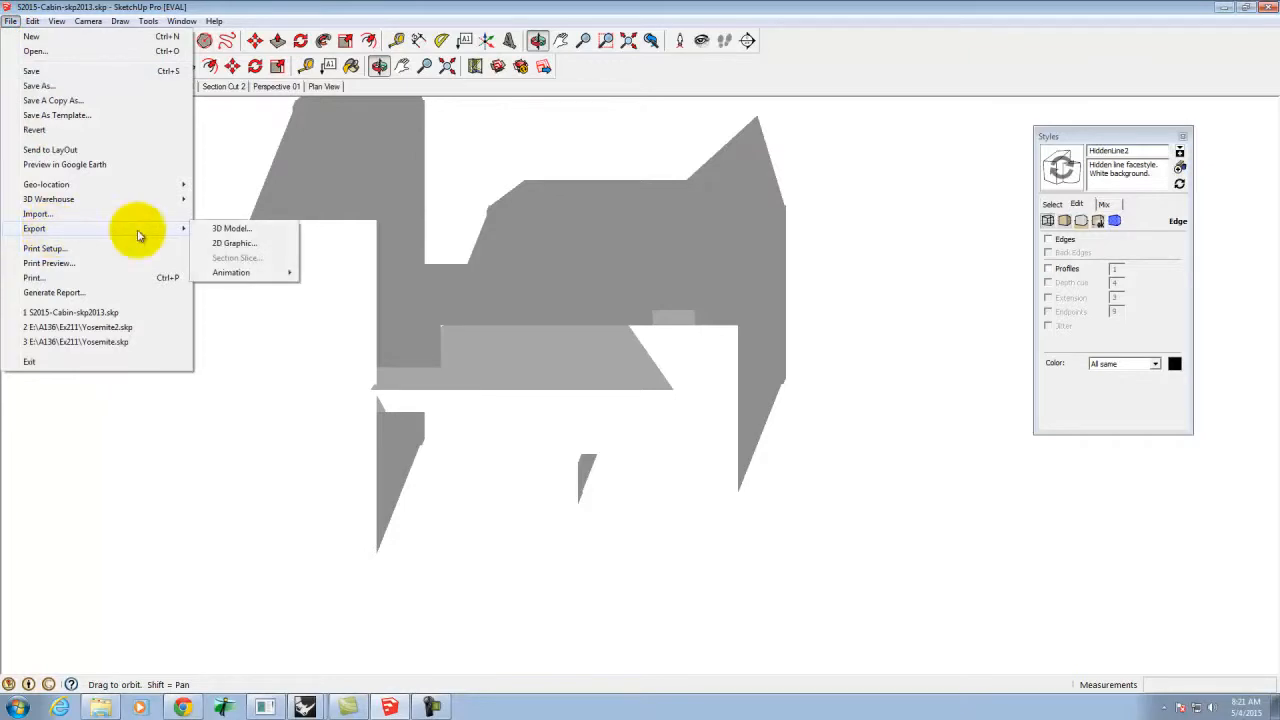
pyautogui.click(234, 247)
pyautogui.click(623, 274)
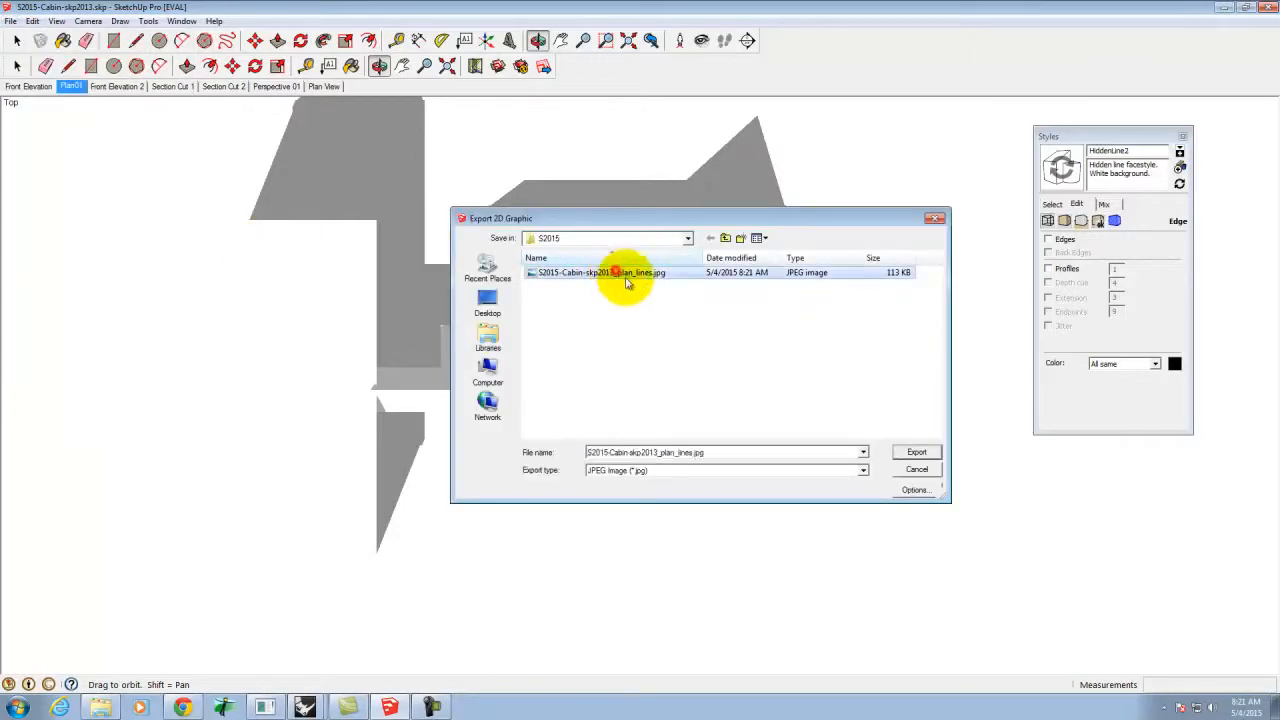
pyautogui.doubleClick(695, 453)
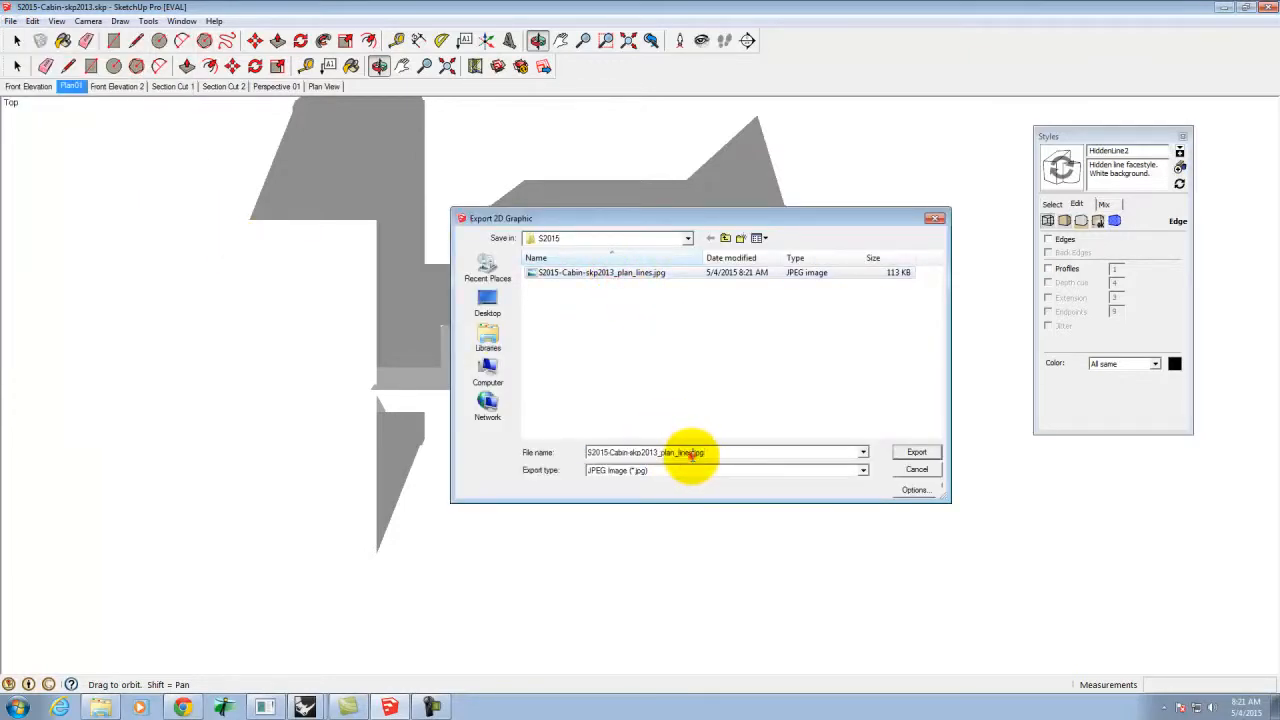
pyautogui.click(692, 453)
pyautogui.press('BackSpace')
pyautogui.press('BackSpace')
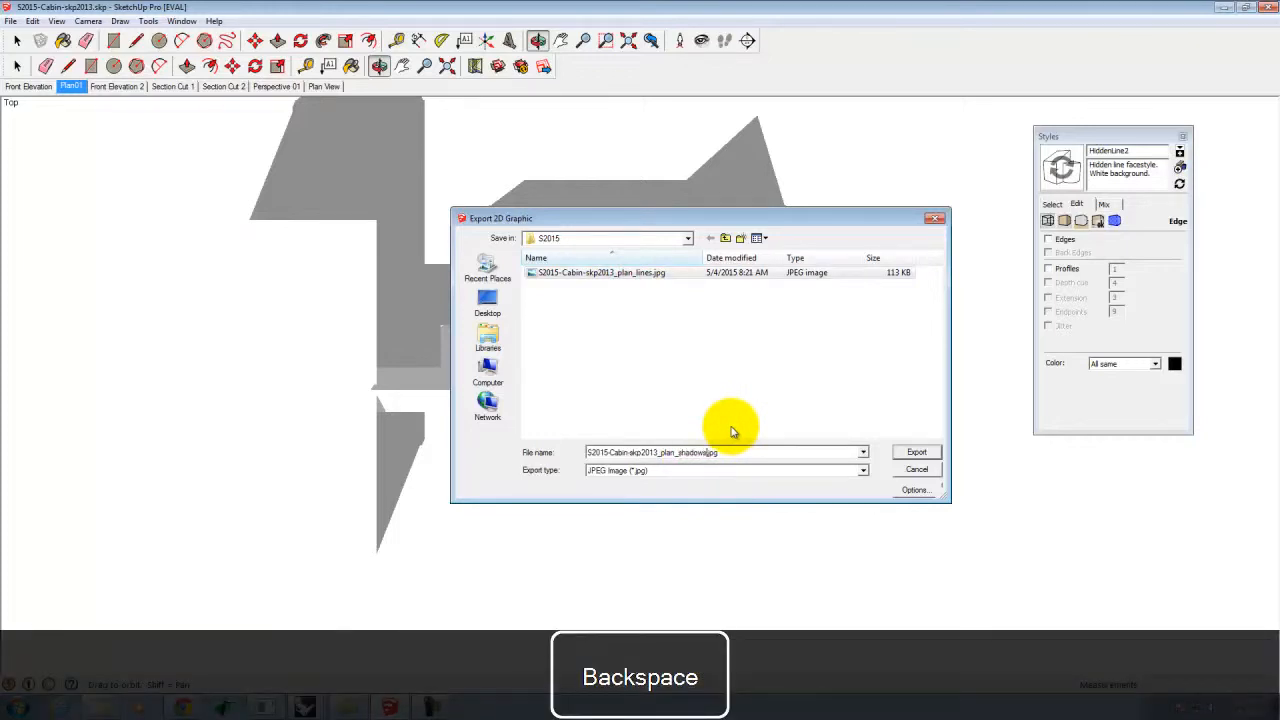
pyautogui.click(912, 453)
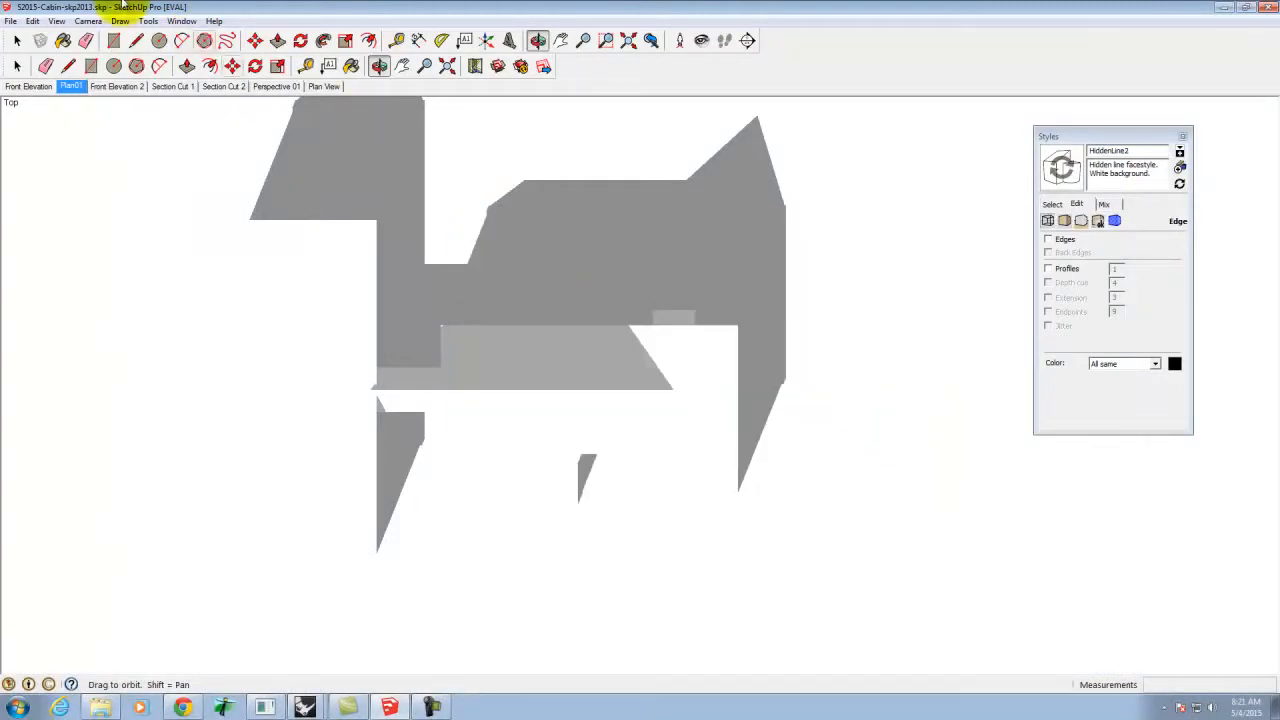
# Turn edges and profiles back on in the style and turn off shadows to show the roof linework only
pyautogui.click(1047, 240)
pyautogui.click(1047, 268)
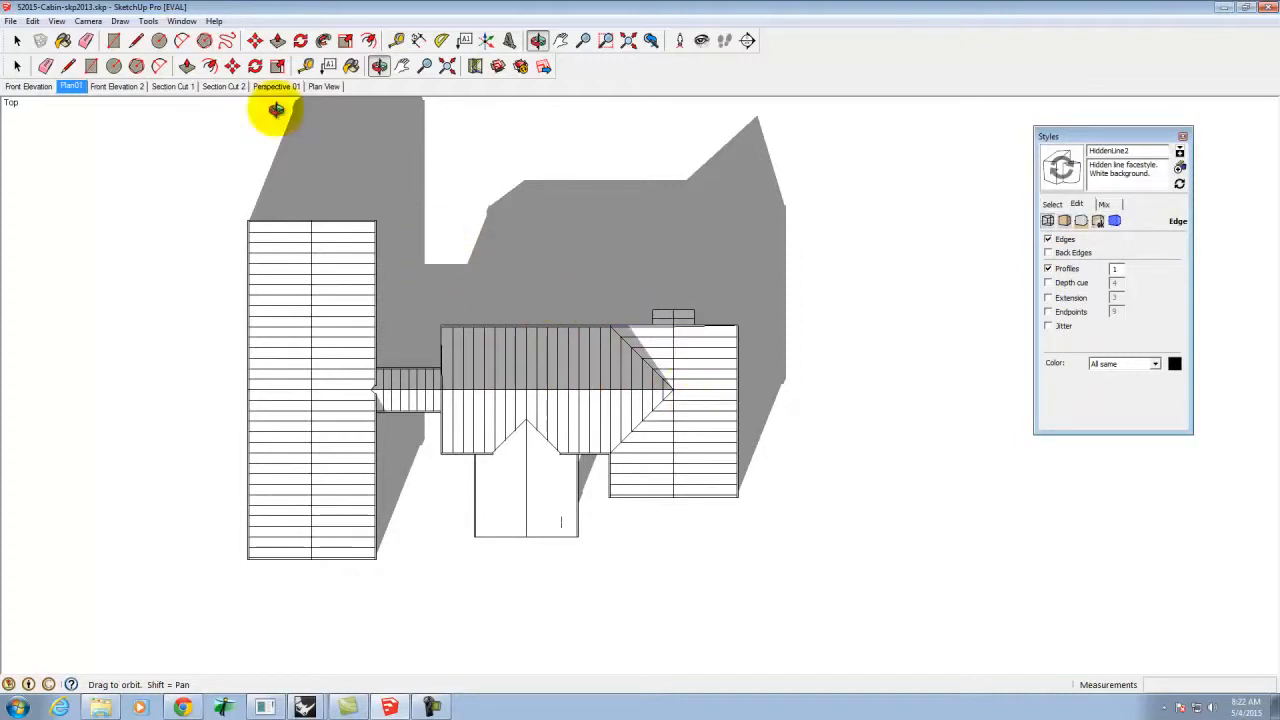
pyautogui.click(12, 21)
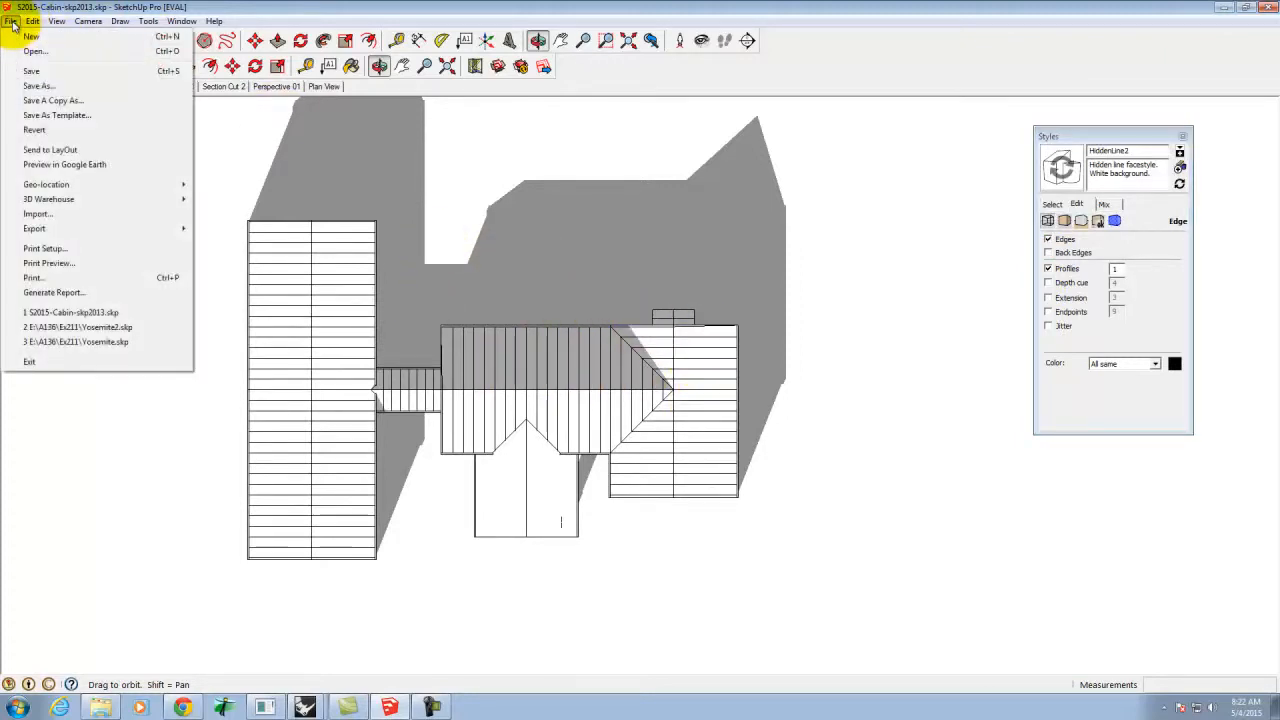
pyautogui.moveTo(57, 21)
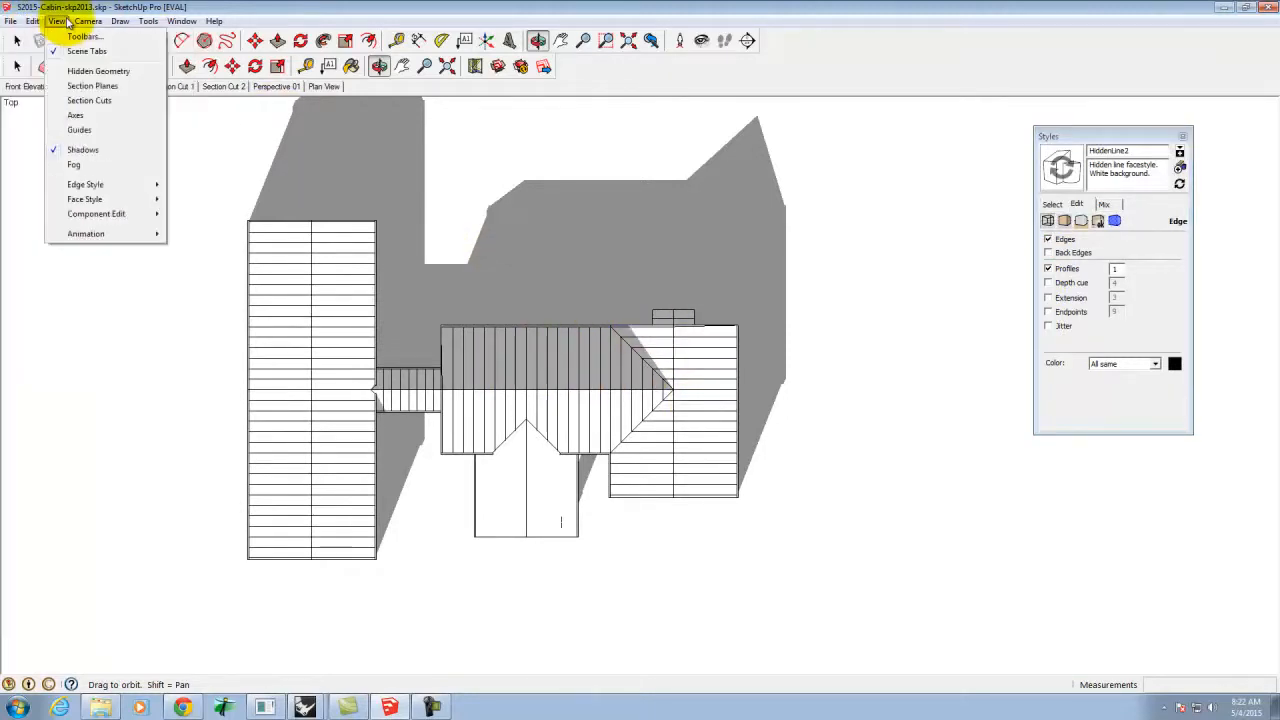
pyautogui.click(82, 150)
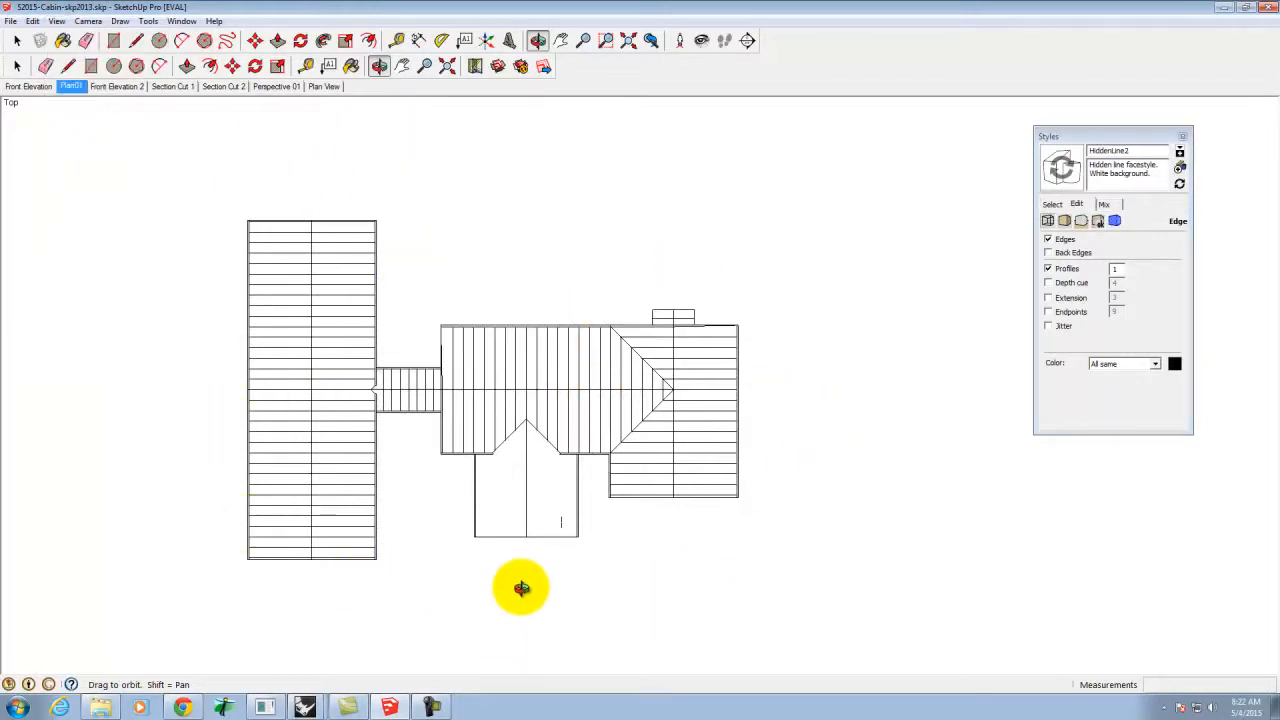
# Export the roof linework view as a JPEG image named S2015-Cabin-skp2013_plan_roof.jpg in the S2015 folder
pyautogui.click(10, 21)
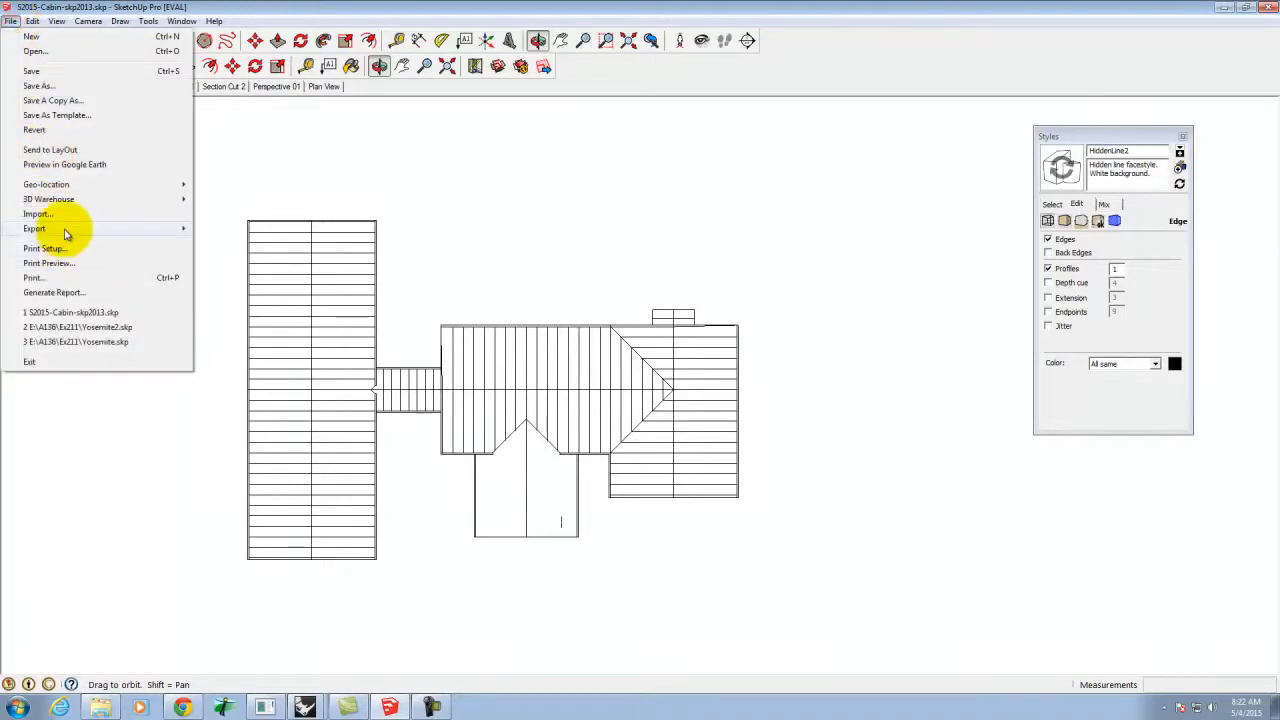
pyautogui.moveTo(60, 228)
pyautogui.click(20, 190)
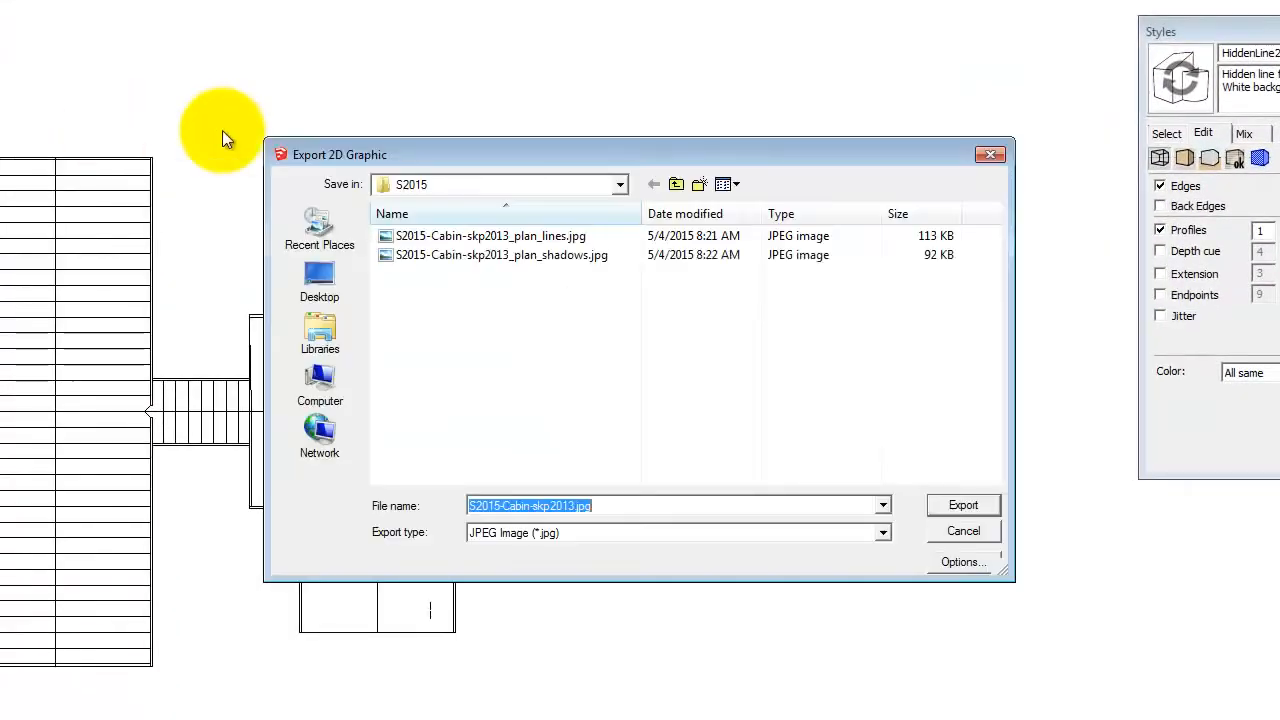
pyautogui.click(562, 255)
pyautogui.doubleClick(651, 505)
pyautogui.click(651, 505)
pyautogui.press('BackSpace')
pyautogui.press('BackSpace')
pyautogui.press('BackSpace')
pyautogui.press('BackSpace')
pyautogui.press('BackSpace')
pyautogui.press('BackSpace')
pyautogui.press('BackSpace')
pyautogui.press('BackSpace')
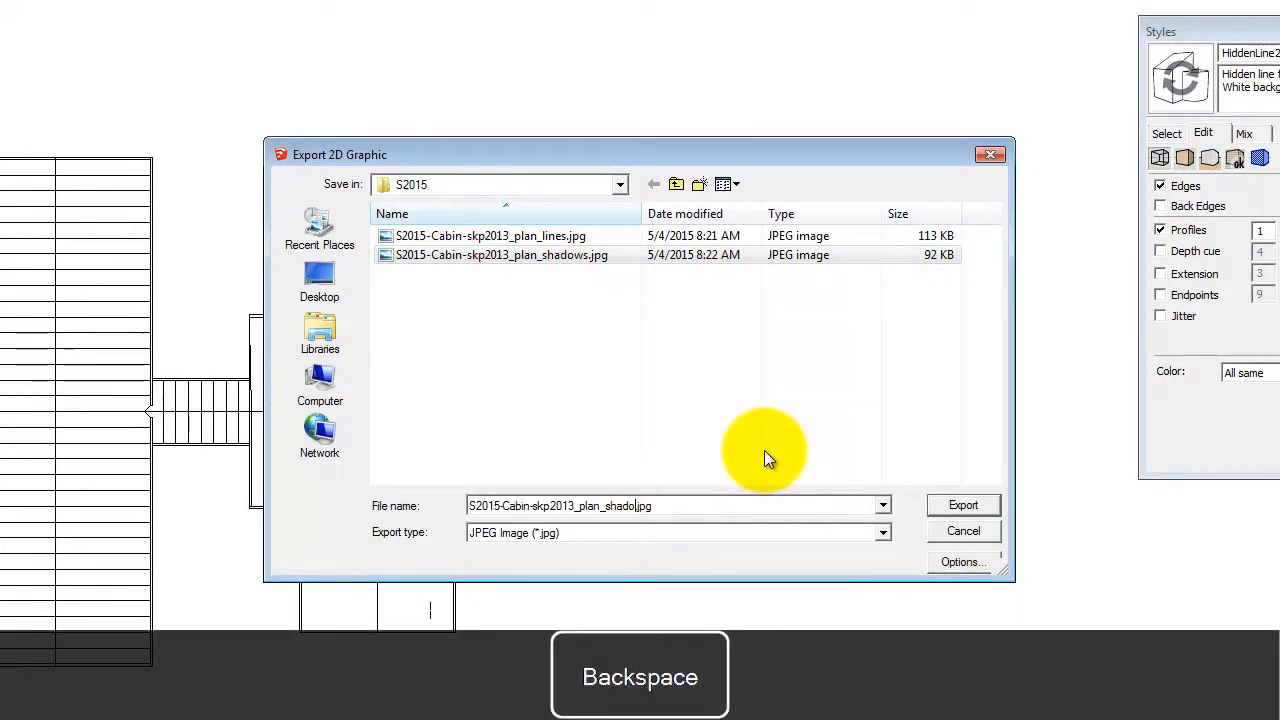
pyautogui.write('r4k')
pyautogui.press('BackSpace')
pyautogui.press('BackSpace')
pyautogui.write('oof')
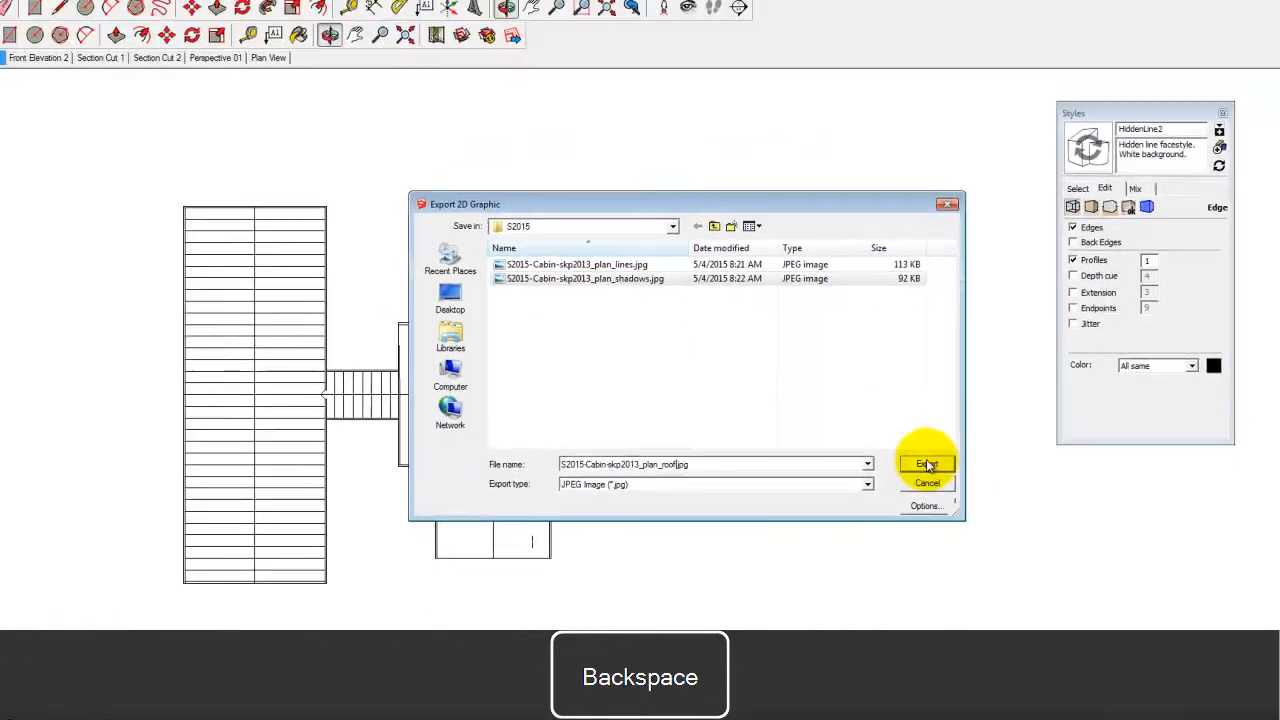
pyautogui.click(963, 505)
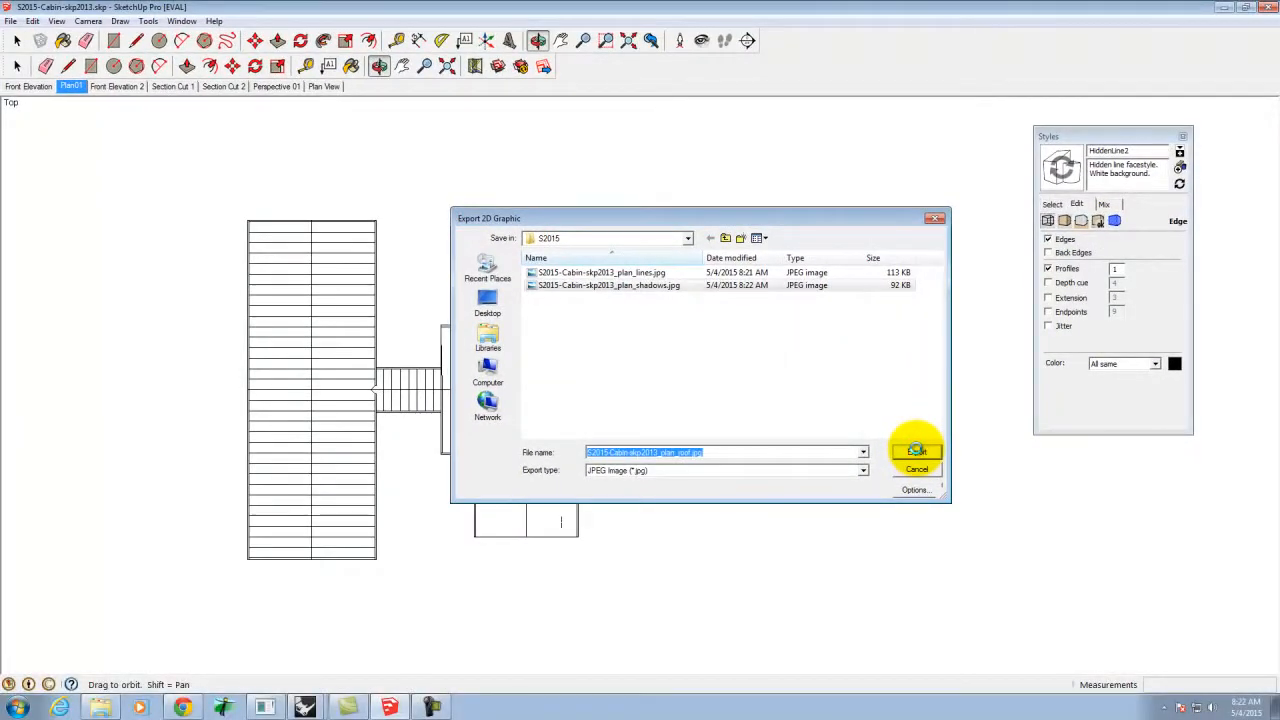
# Turn section cuts back on in the plan view and open the HiddenLine2 style's face settings
pyautogui.click(57, 21)
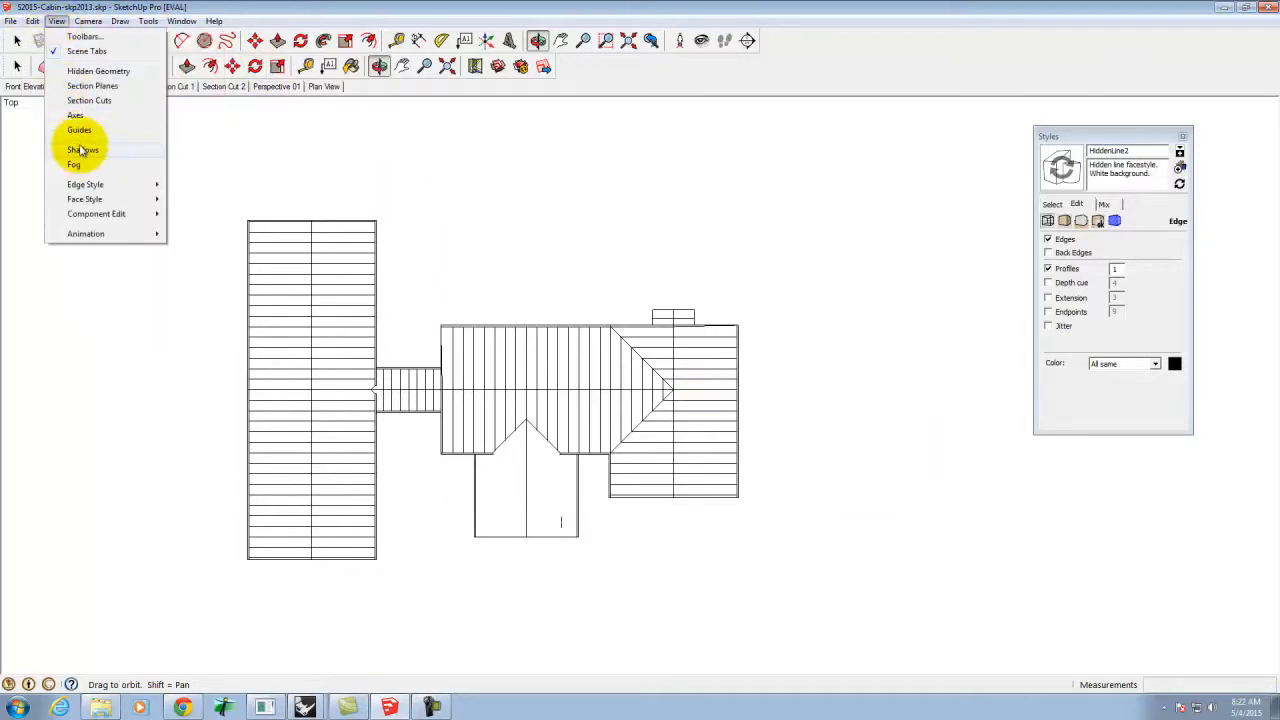
pyautogui.click(88, 101)
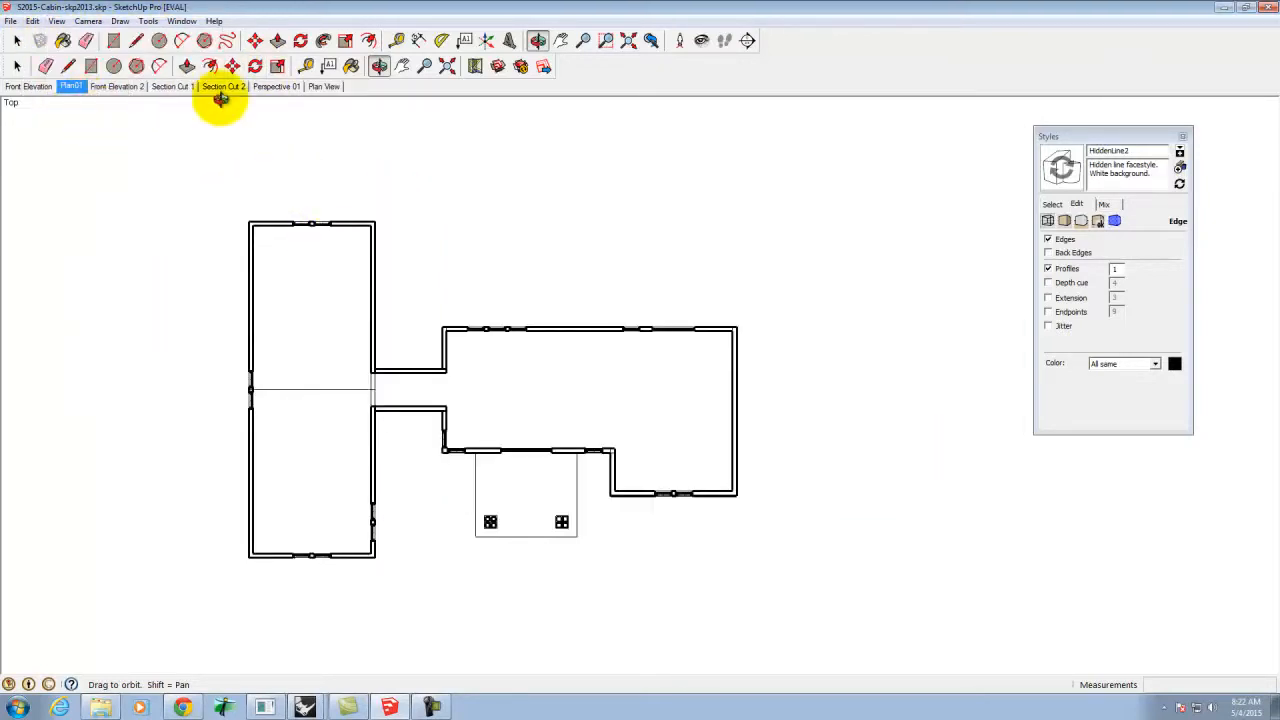
pyautogui.click(57, 21)
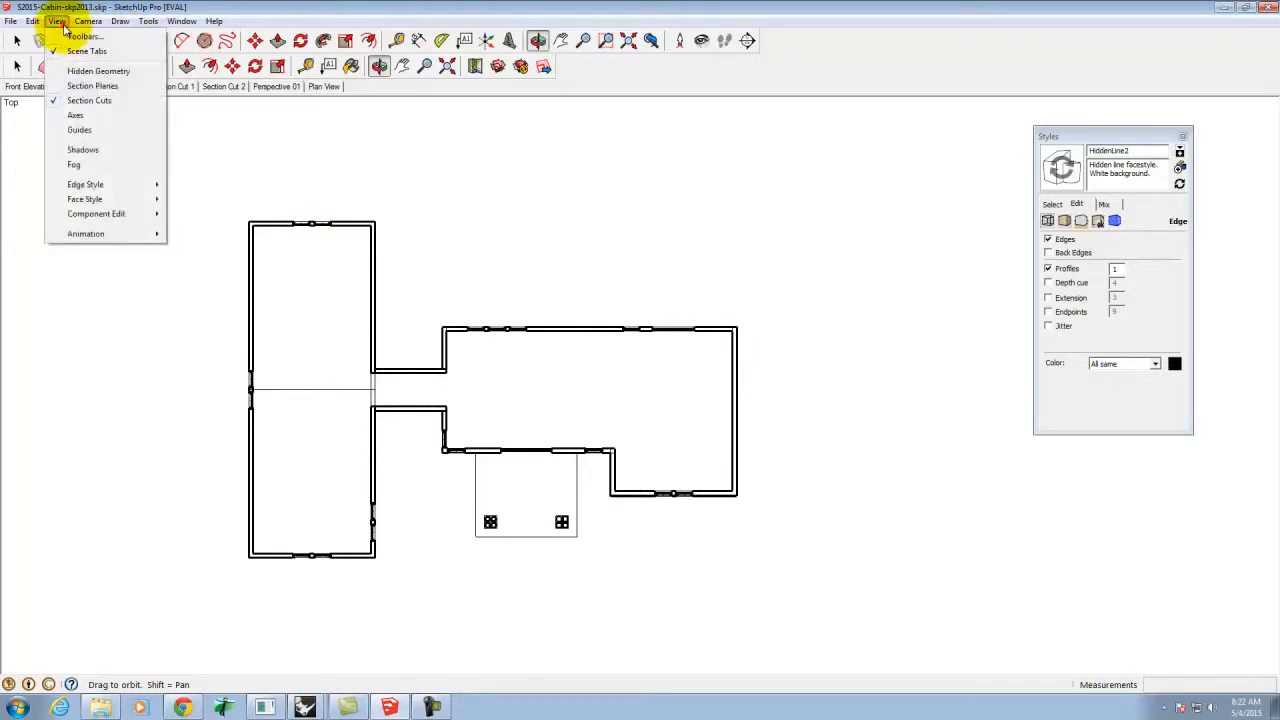
pyautogui.click(1053, 203)
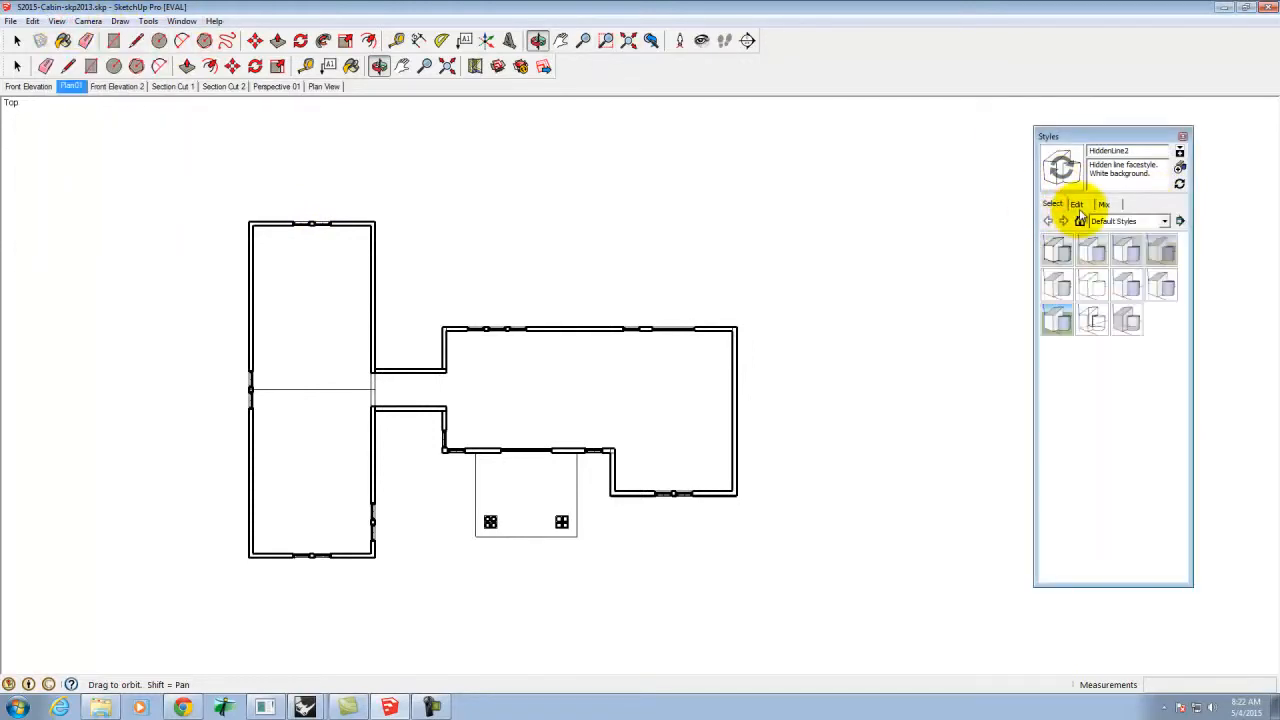
pyautogui.click(1077, 206)
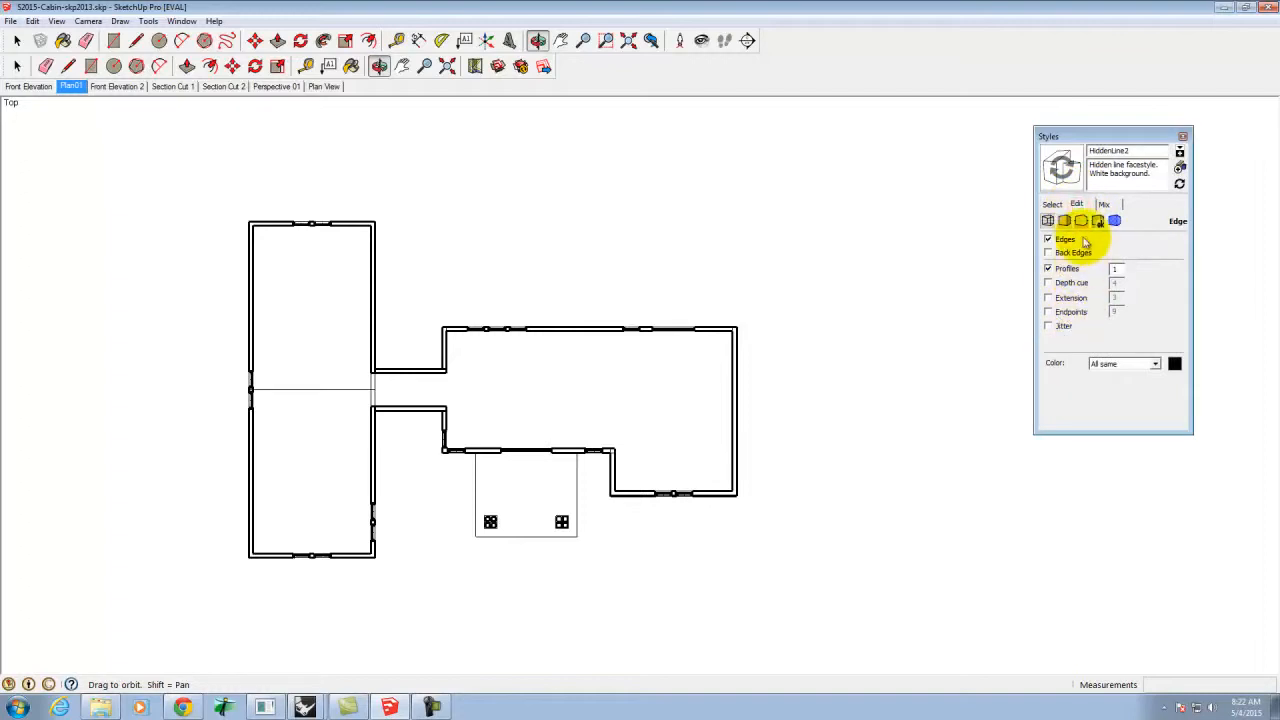
pyautogui.click(1065, 221)
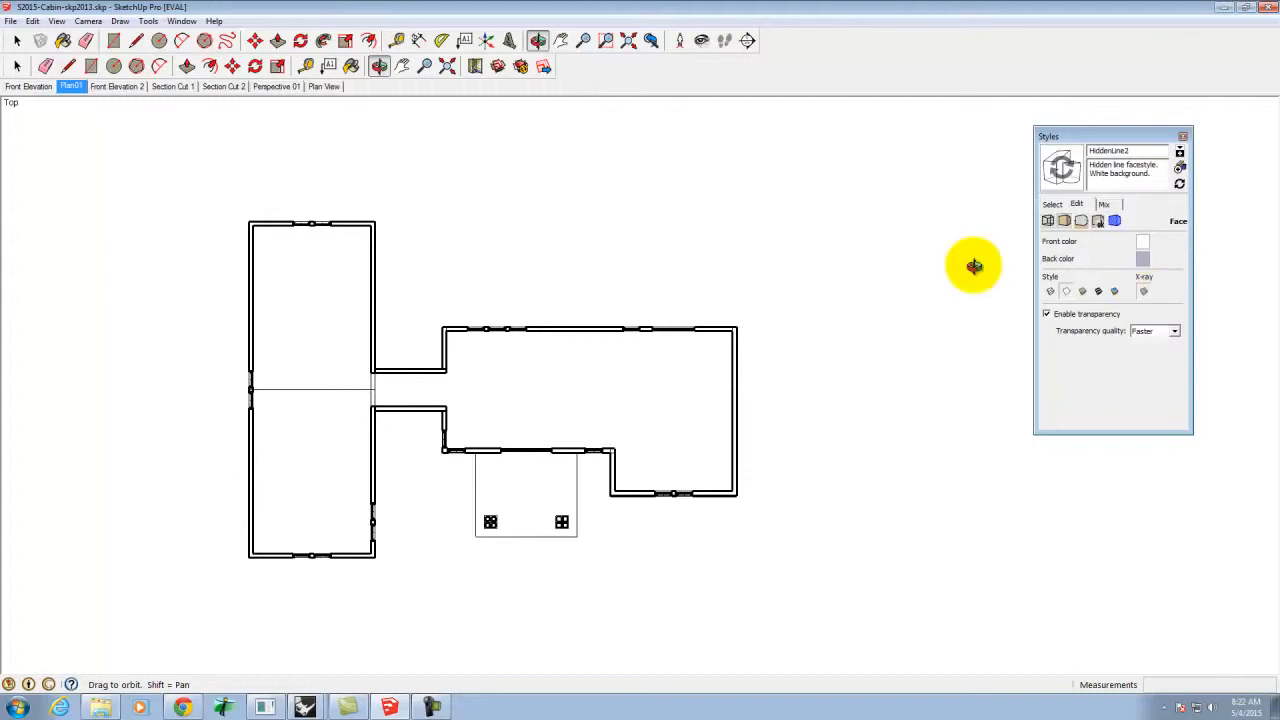
# Preview the whole cabin with section cuts off and X-ray faces on, and switch X-ray back off
pyautogui.click(56, 22)
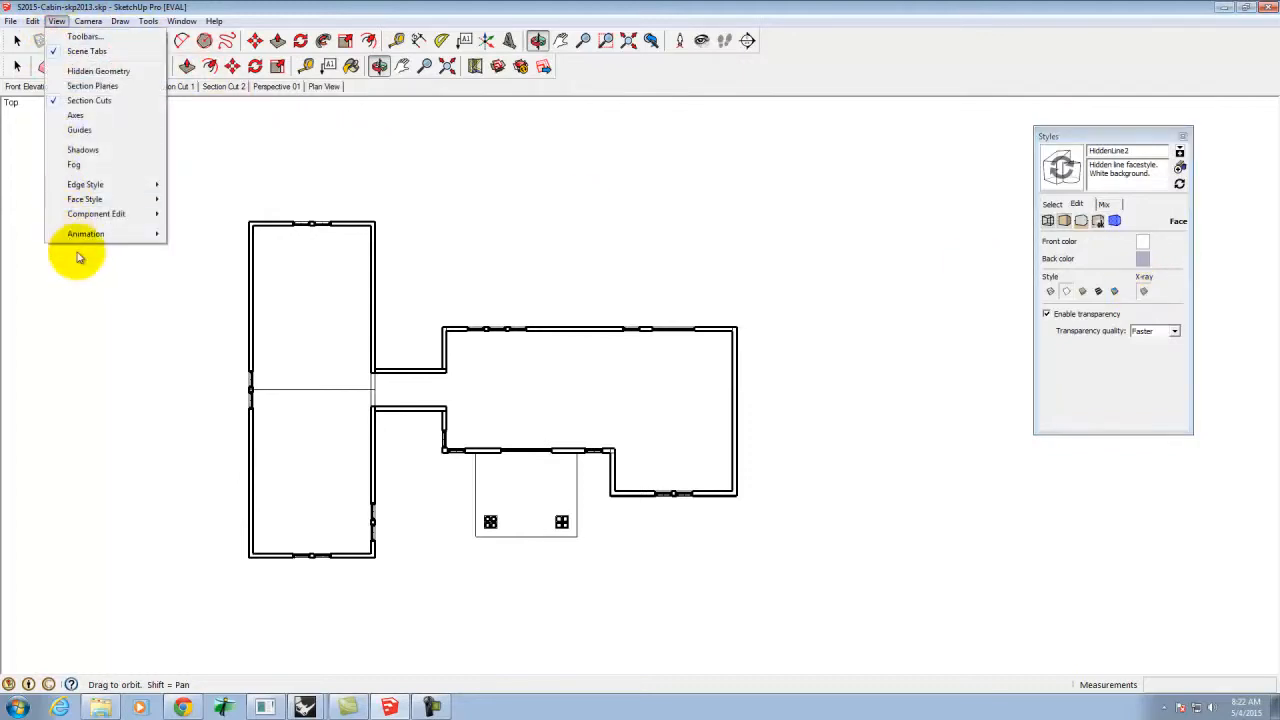
pyautogui.click(77, 101)
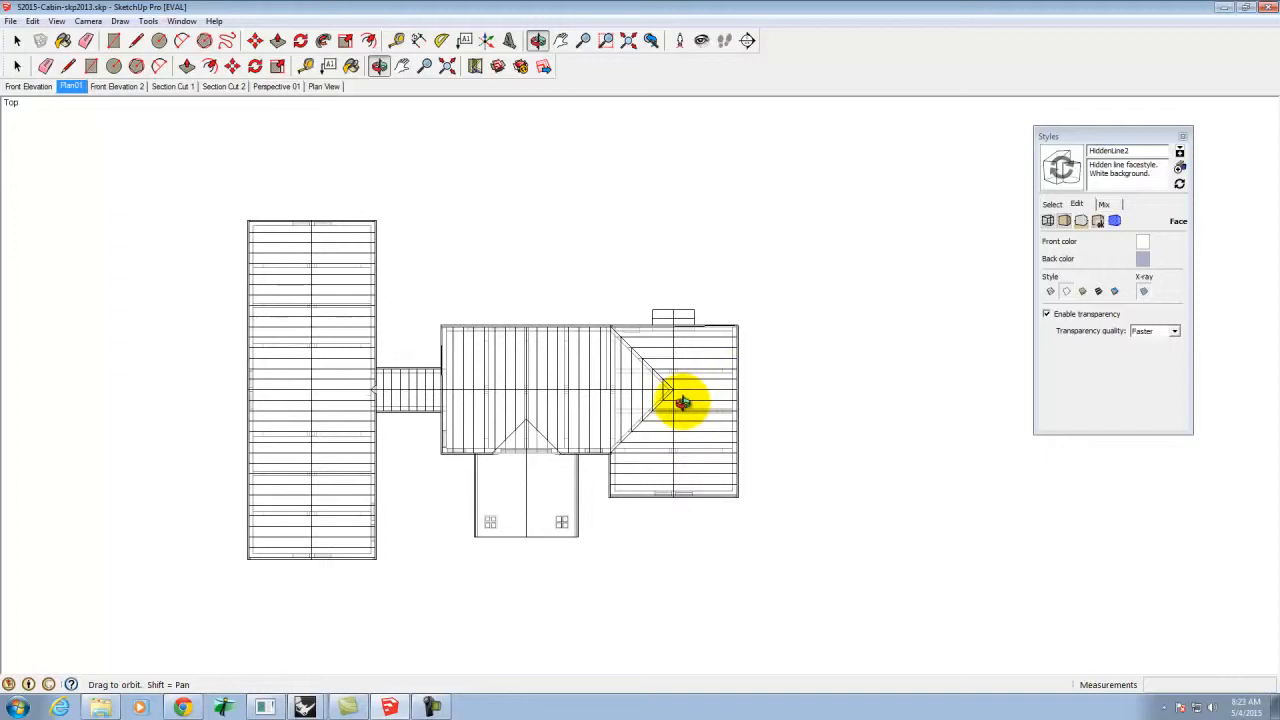
pyautogui.click(35, 21)
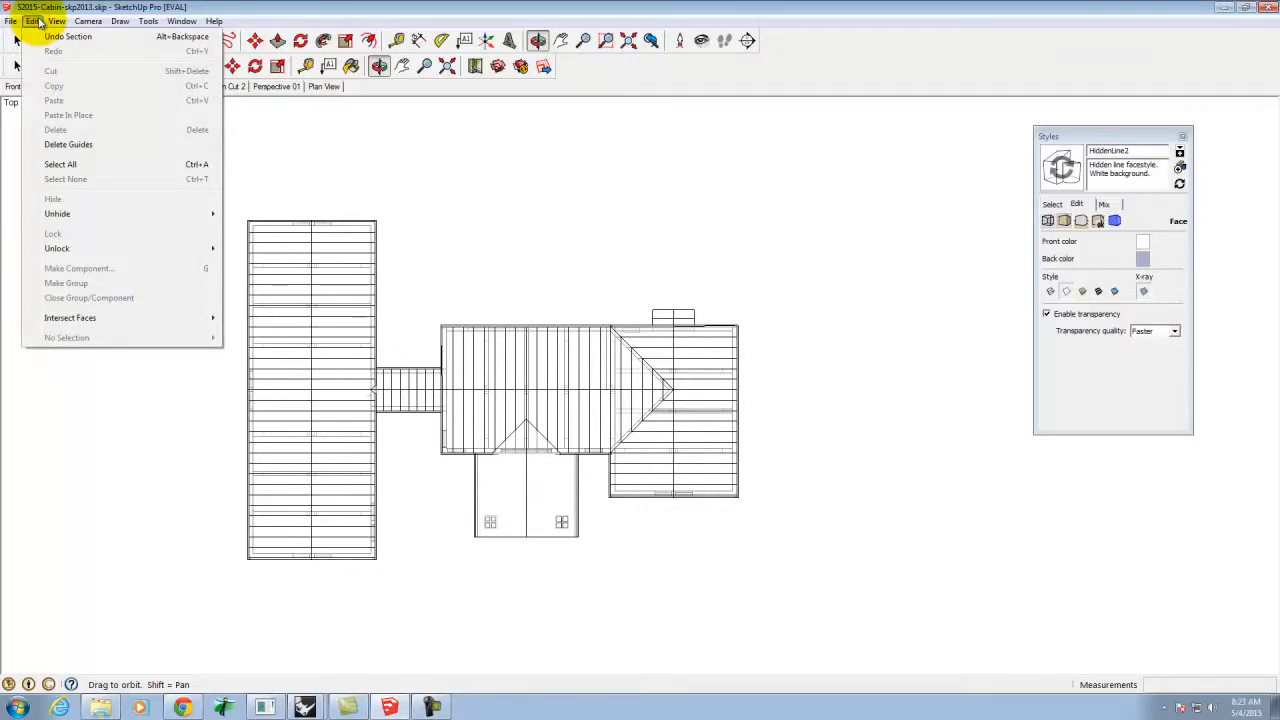
pyautogui.click(40, 22)
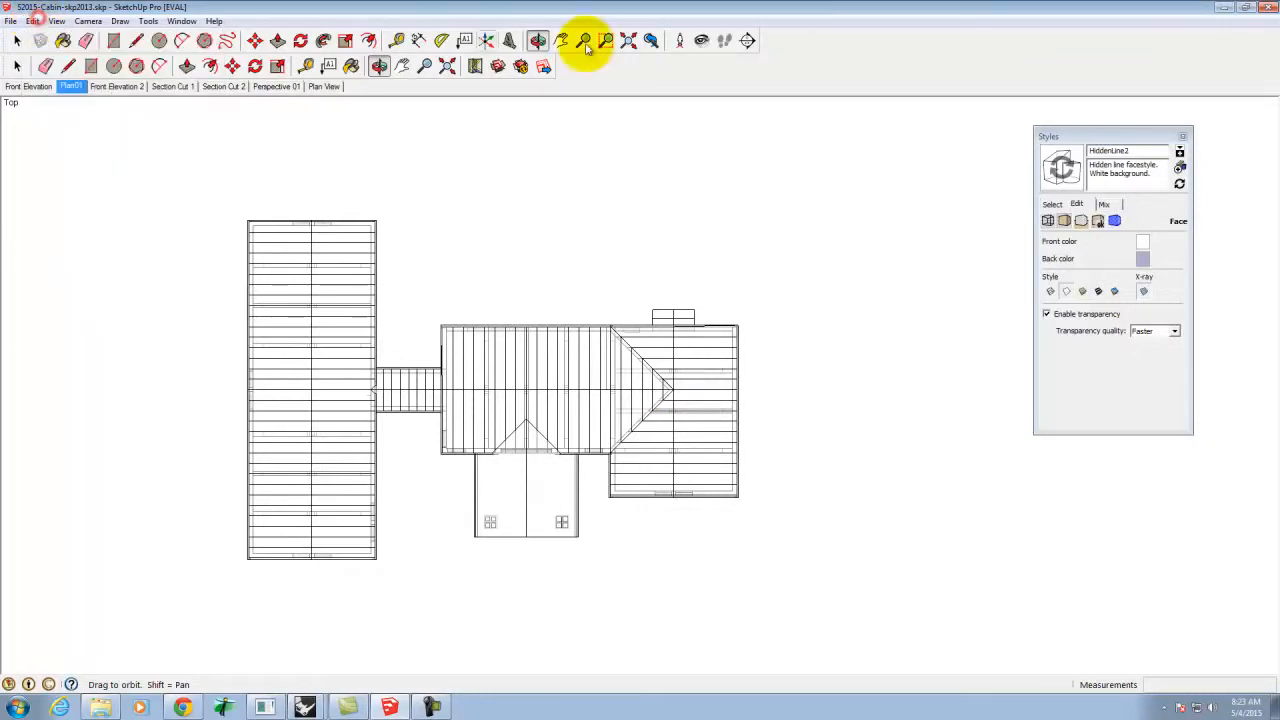
pyautogui.click(1145, 292)
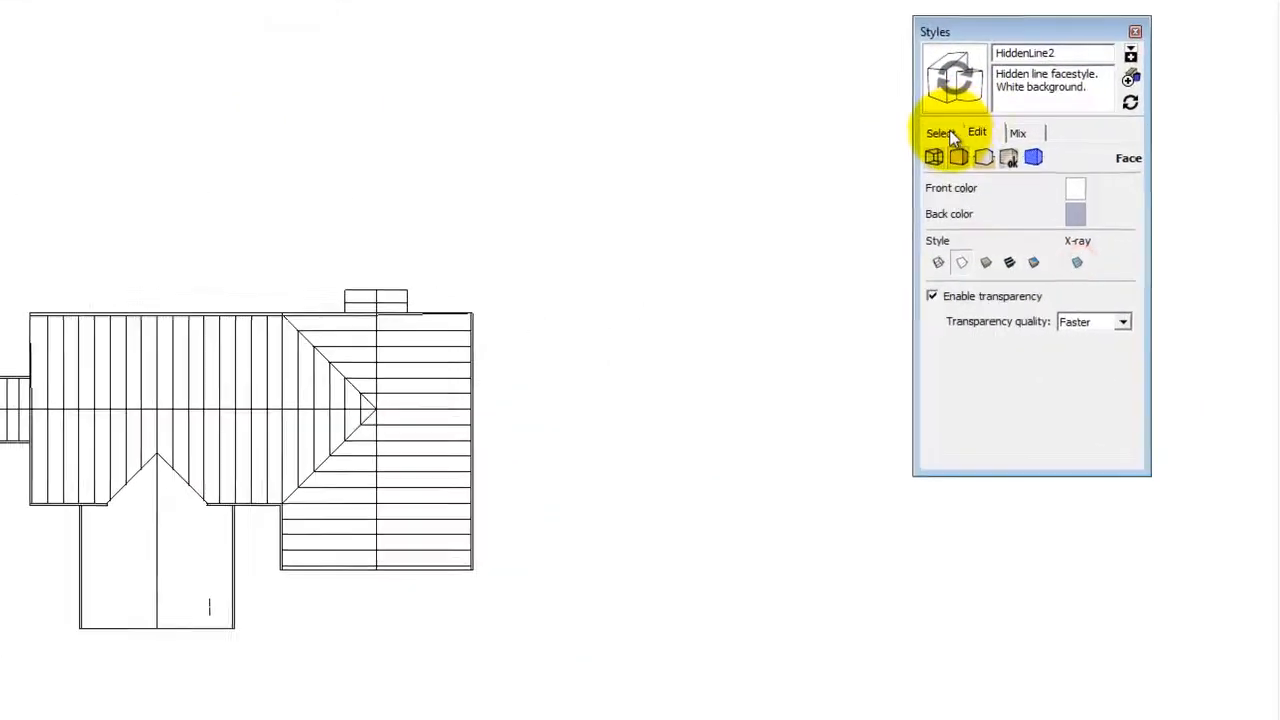
# Try the Airbrush with Endpoints style from the Sketchy Edges collection and apply the Pen Grey style to the plan
pyautogui.click(1021, 184)
pyautogui.click(1102, 204)
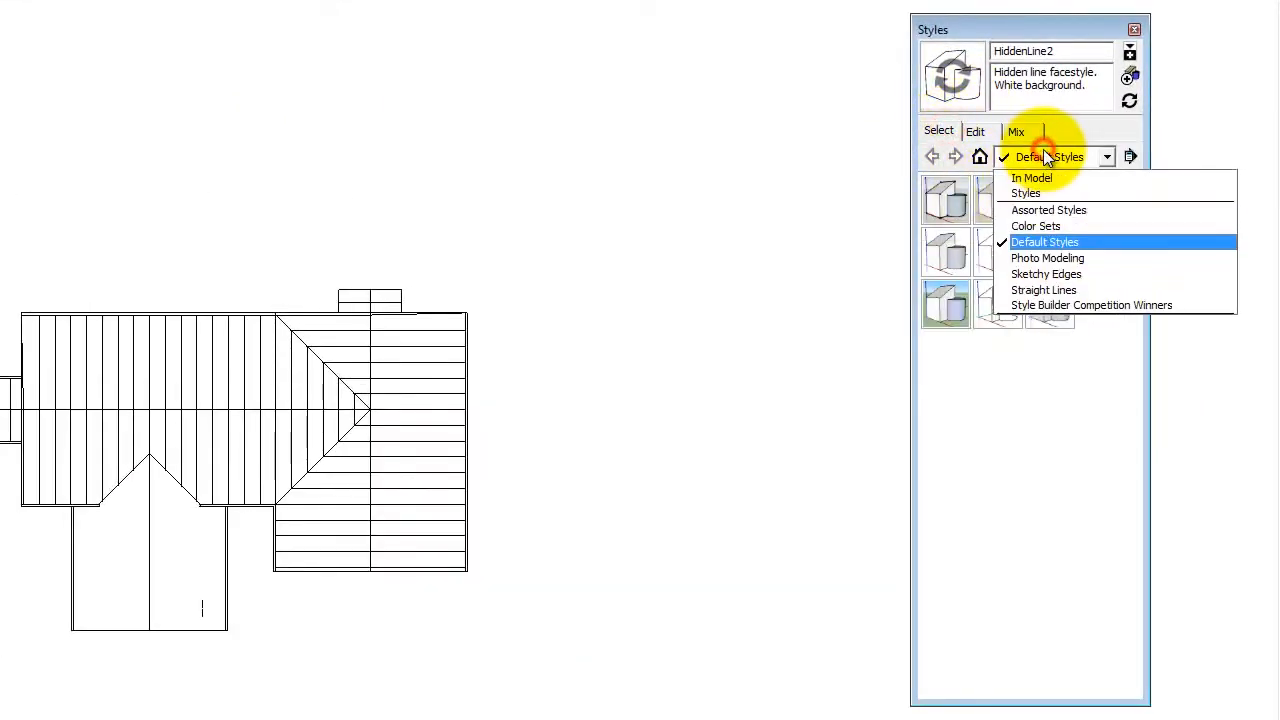
pyautogui.click(1060, 275)
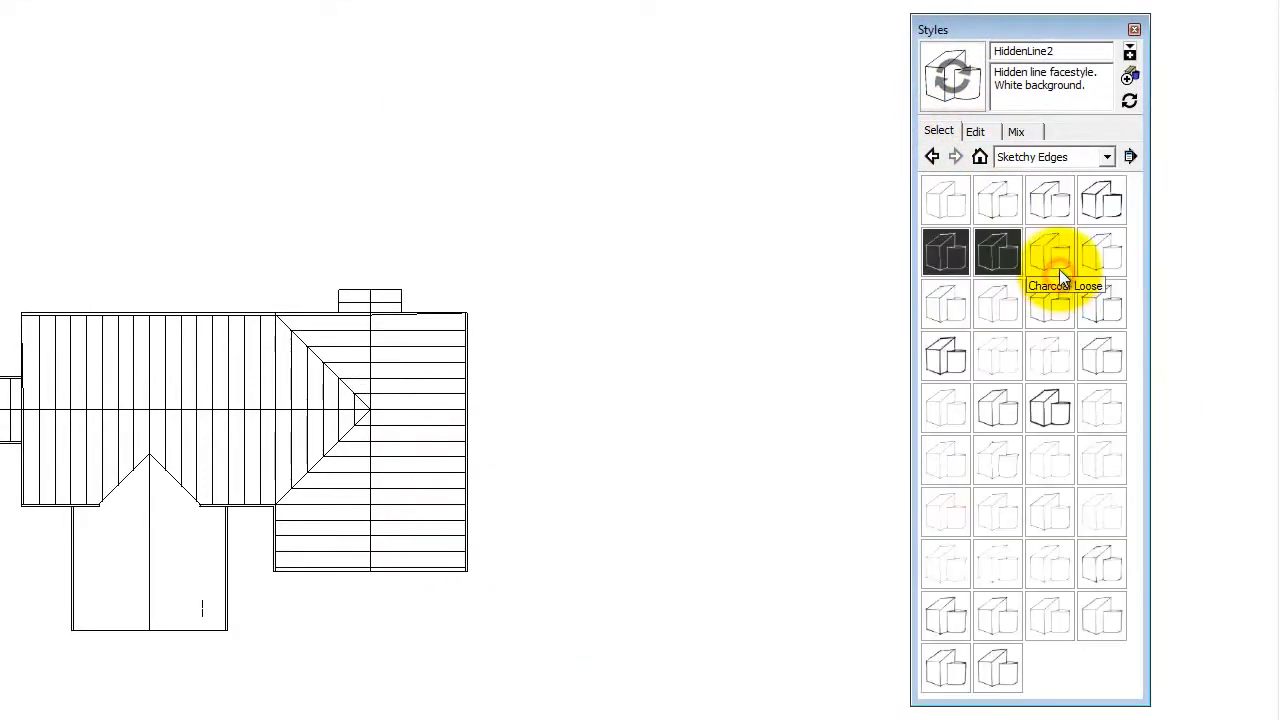
pyautogui.click(1009, 207)
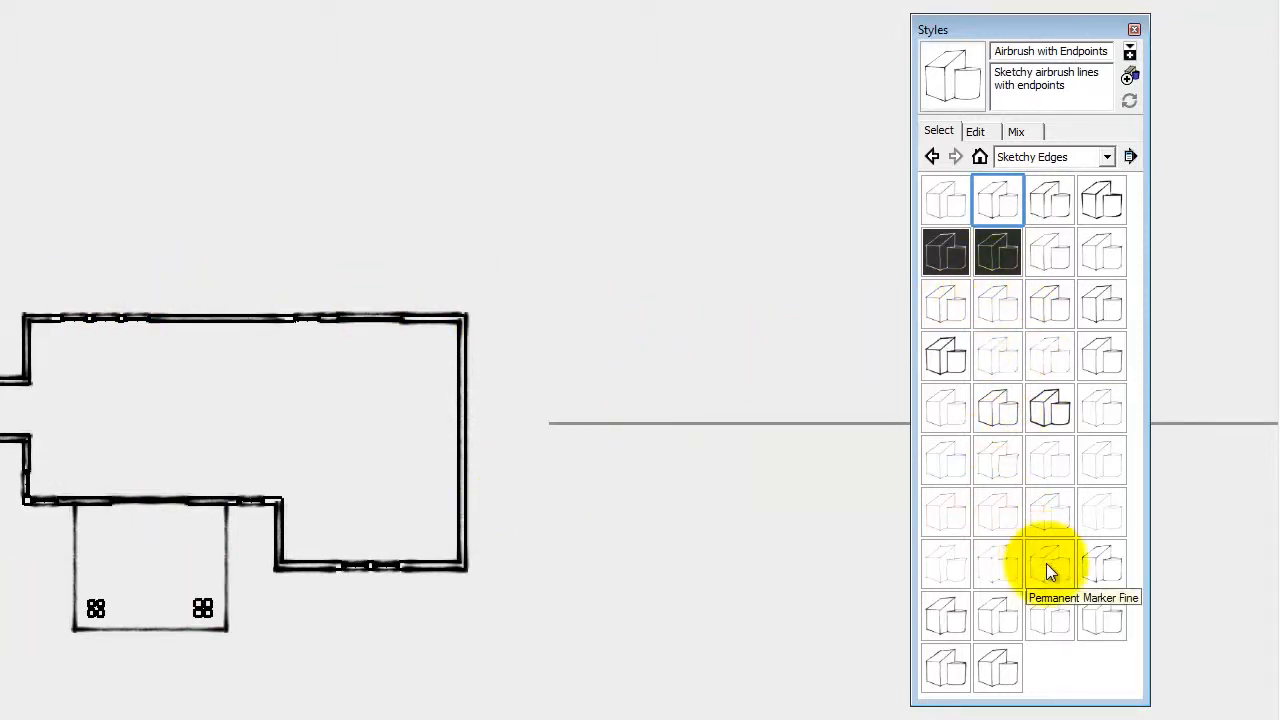
pyautogui.click(1059, 458)
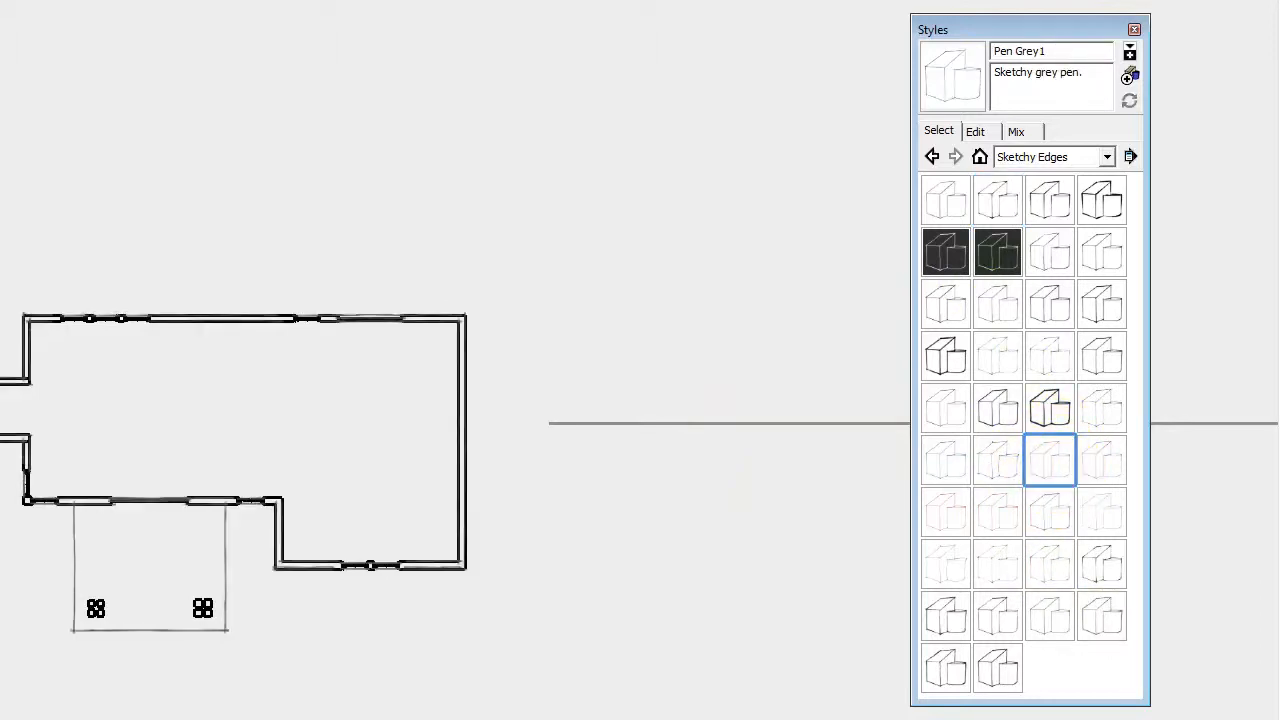
# Turn section cuts off to preview the roof in the sketchy style, and turn them back on
pyautogui.click(56, 21)
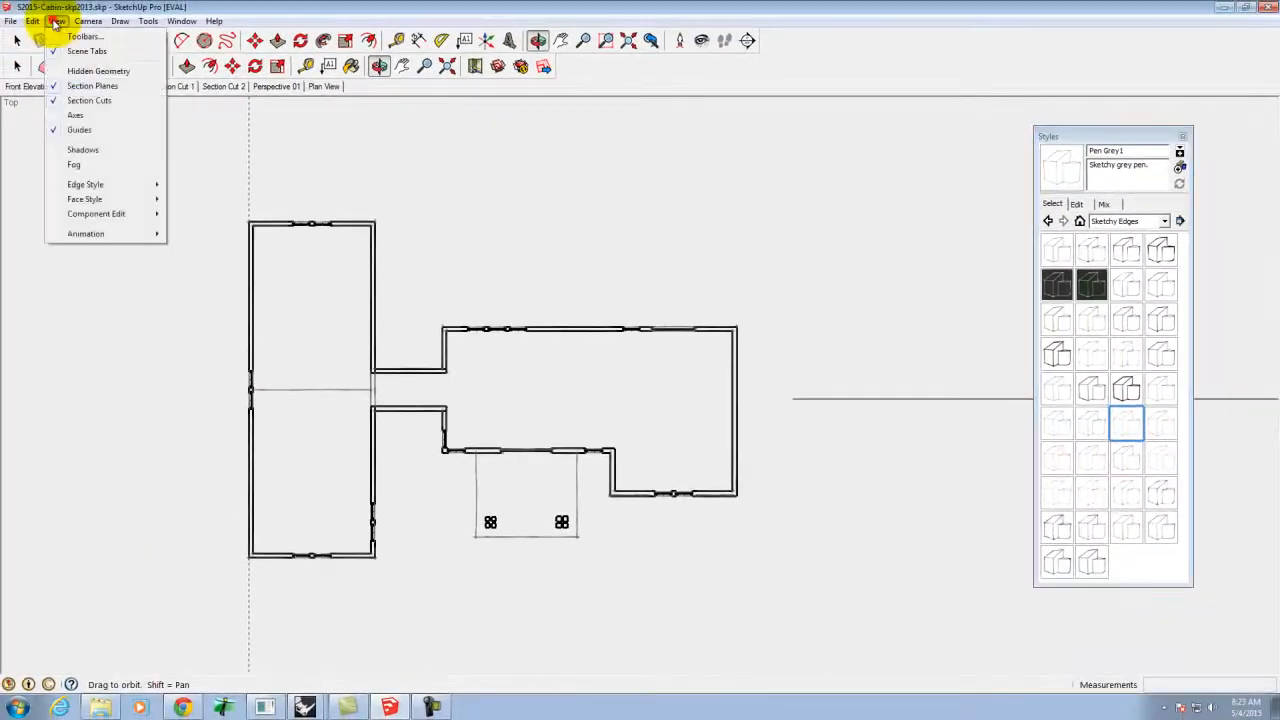
pyautogui.click(86, 101)
pyautogui.click(56, 21)
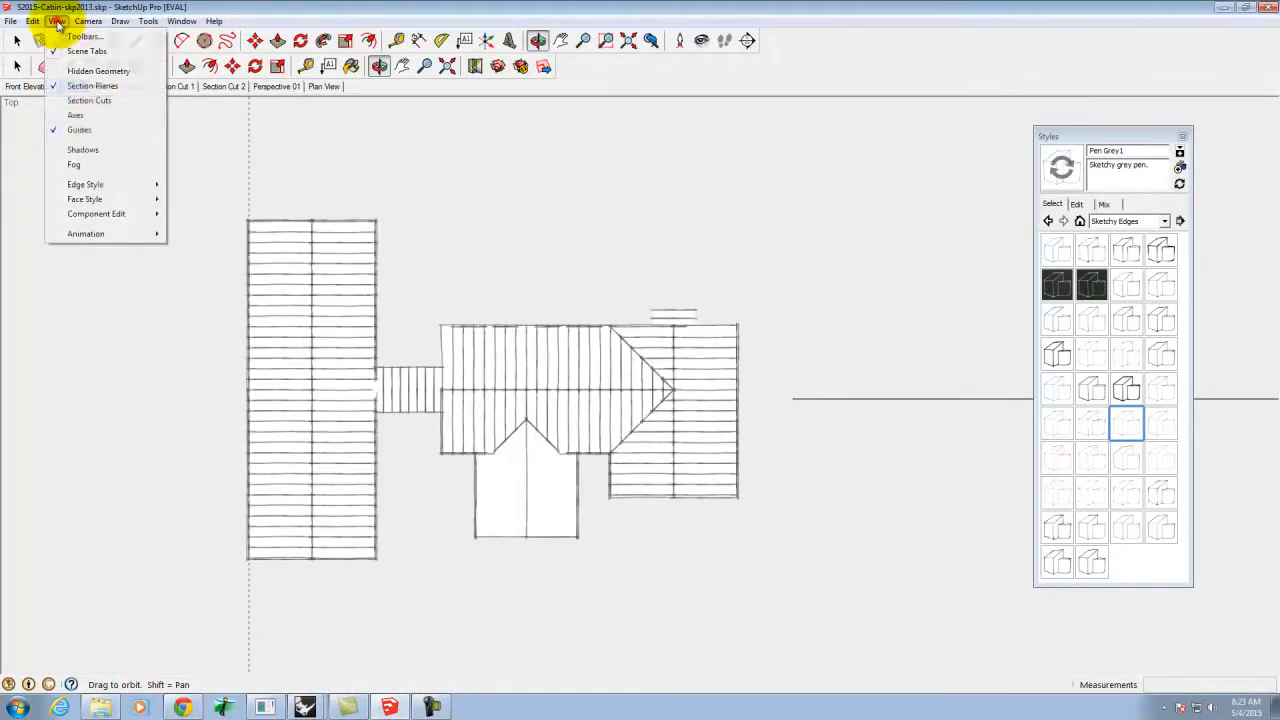
pyautogui.click(88, 101)
# Hide the section planes and guides so only the sketchy floor plan linework is displayed
pyautogui.click(56, 21)
pyautogui.click(88, 86)
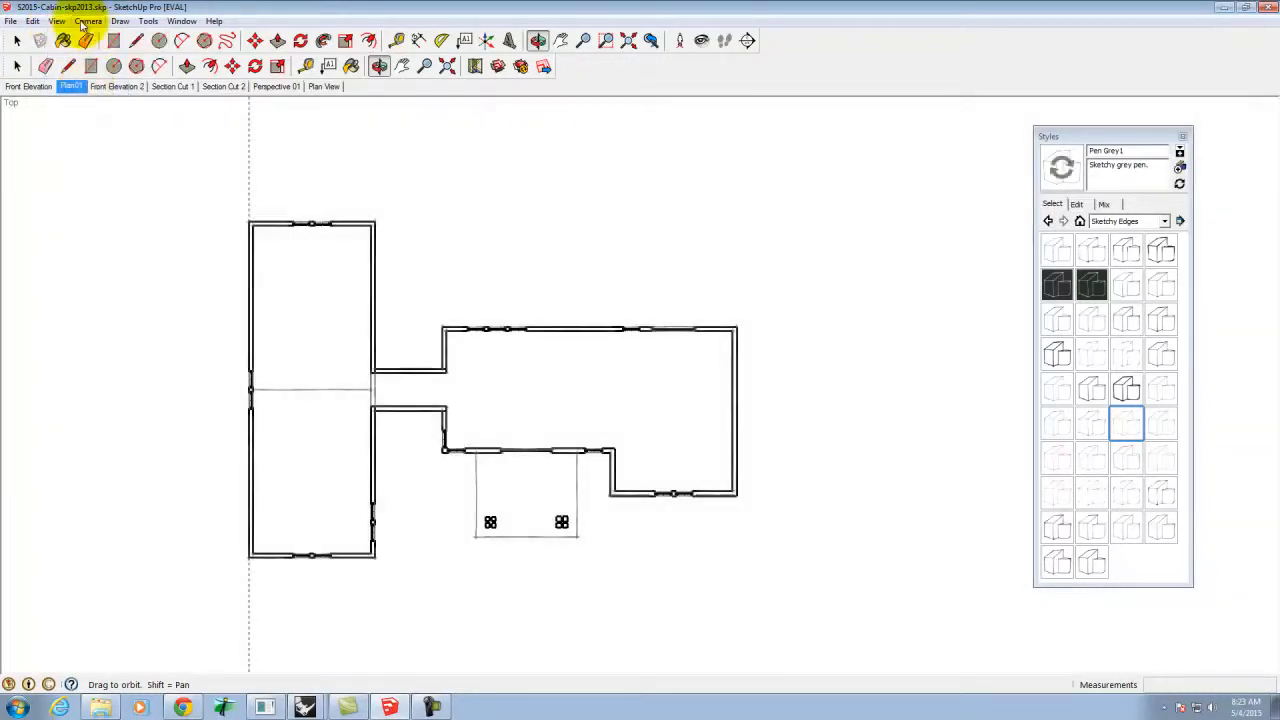
pyautogui.click(56, 21)
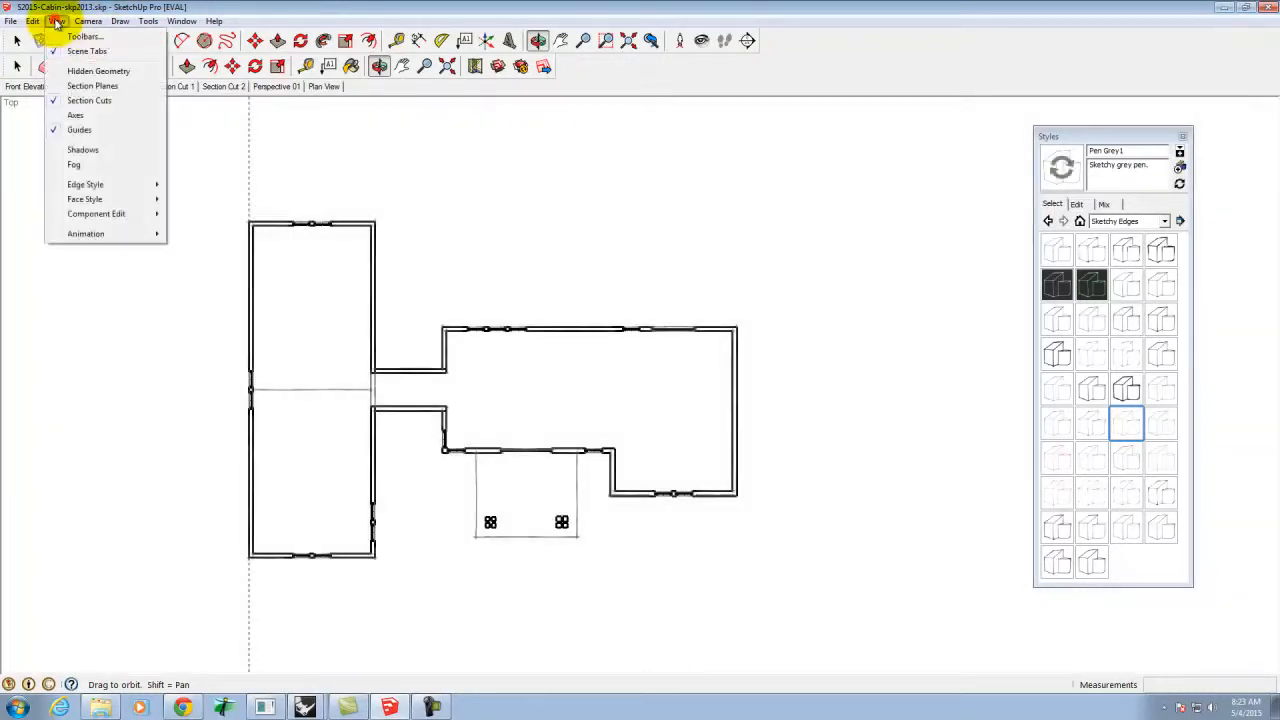
pyautogui.click(78, 132)
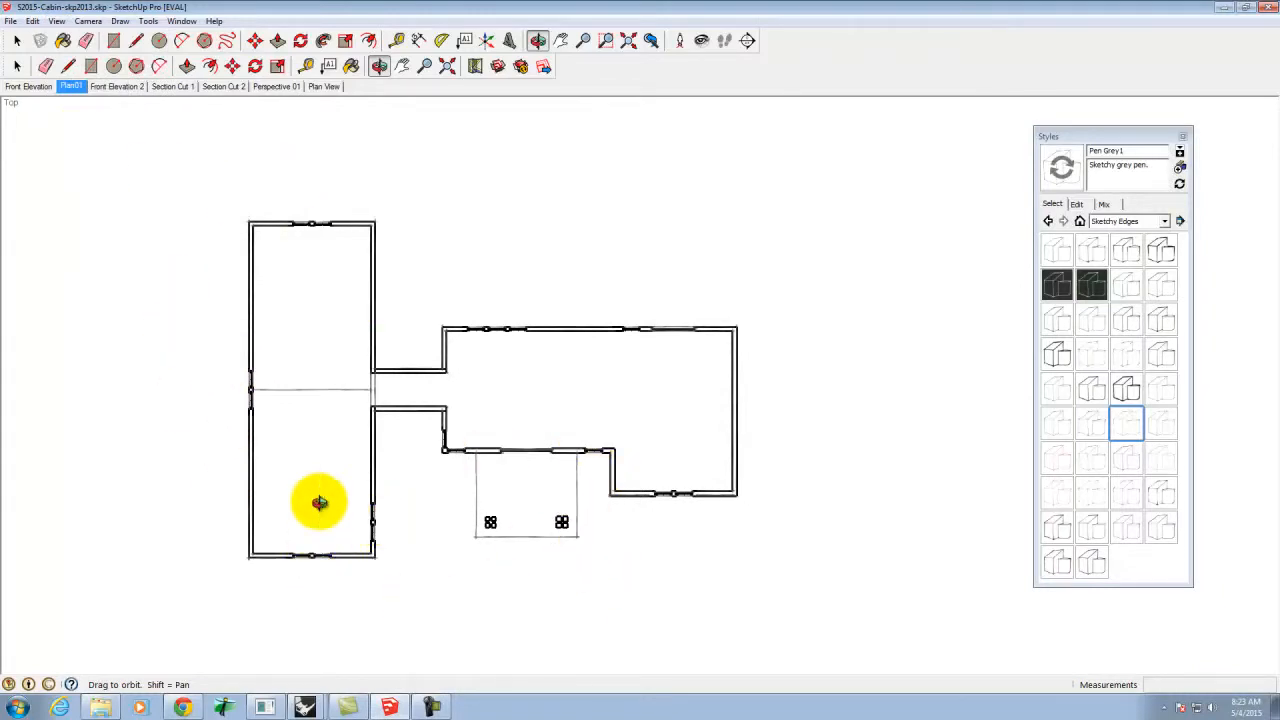
# Export the sketchy floor plan as a JPEG image named S2015-Cabin-skp2013_plan_pen_gray.jpg in the S2015 folder
pyautogui.click(10, 21)
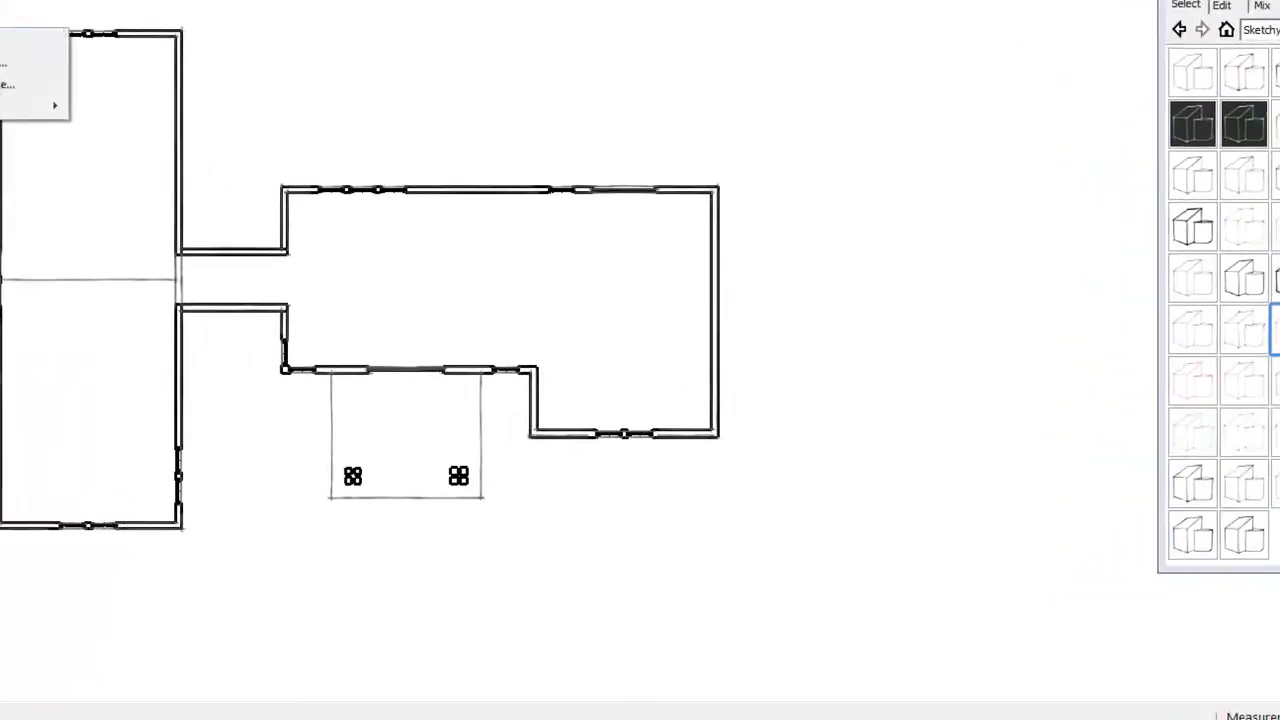
pyautogui.click(22, 55)
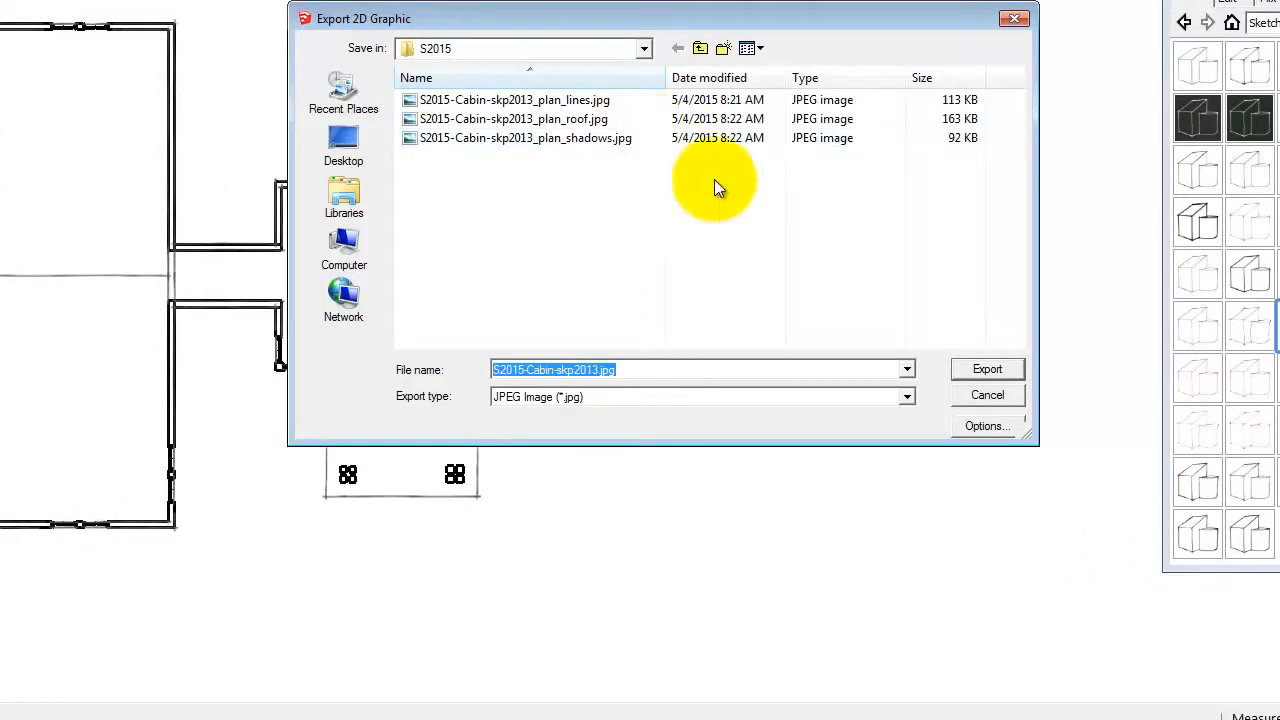
pyautogui.click(590, 138)
pyautogui.click(660, 372)
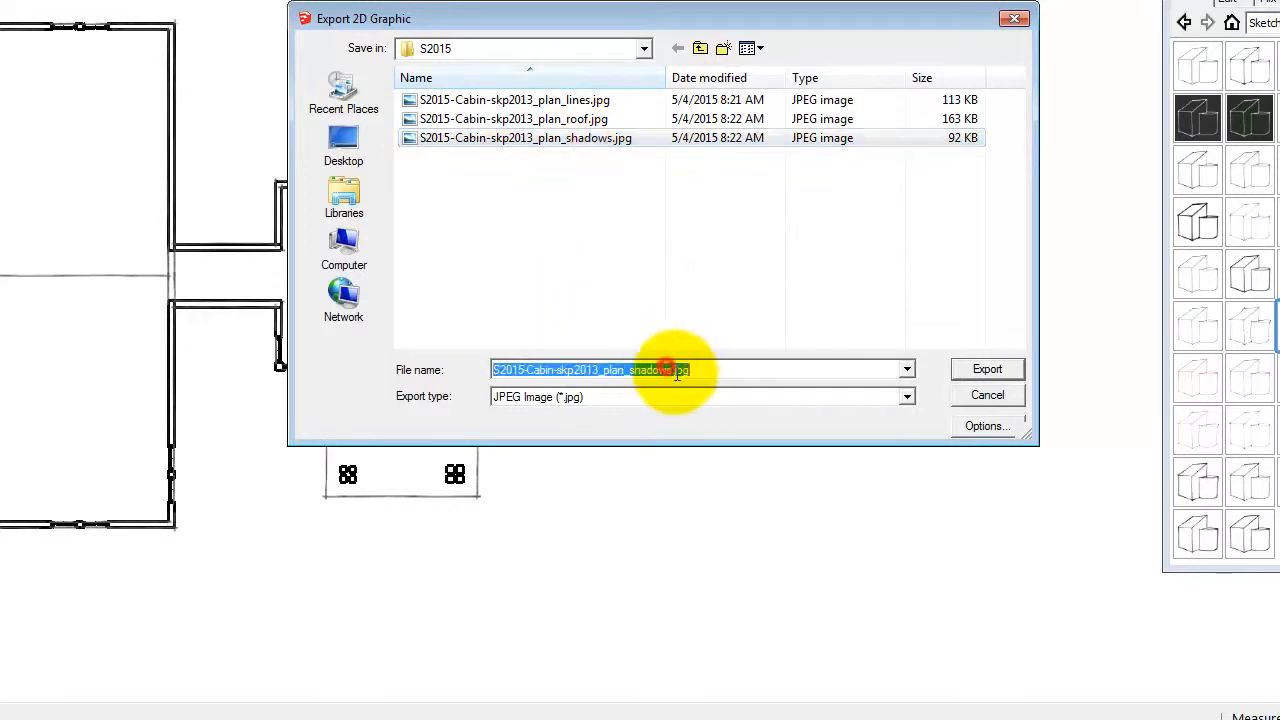
pyautogui.click(672, 370)
pyautogui.press('BackSpace')
pyautogui.press('BackSpace')
pyautogui.press('BackSpace')
pyautogui.press('BackSpace')
pyautogui.press('BackSpace')
pyautogui.press('BackSpace')
pyautogui.press('BackSpace')
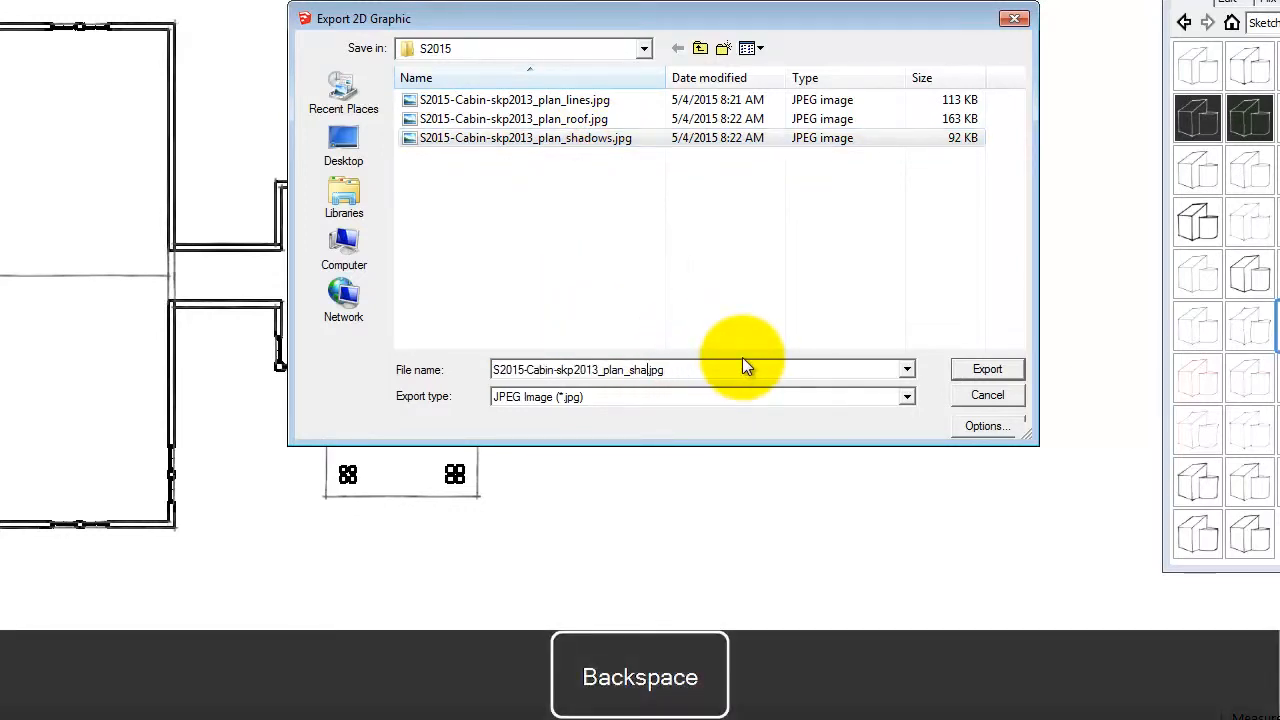
pyautogui.write('en_gray')
pyautogui.click(1004, 362)
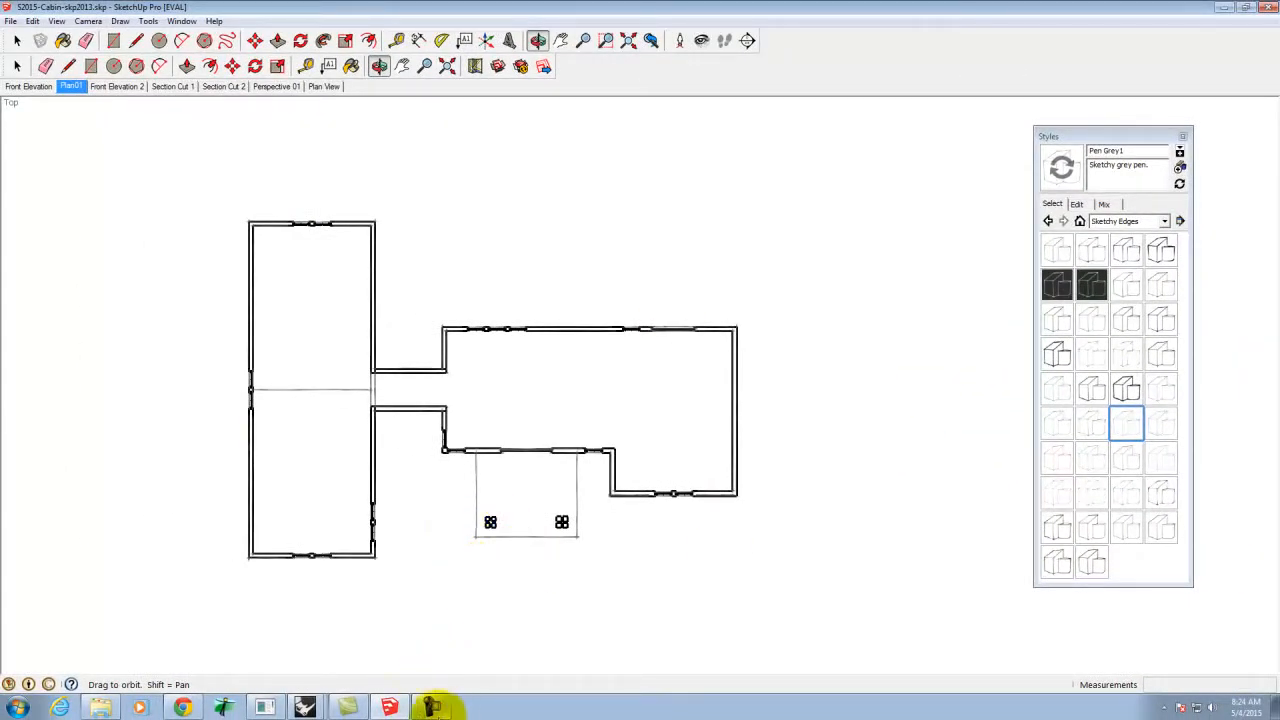
# Switch to Photoshop and open S2015-Cabin-skp2013_plan_lines.jpg from the S2015 folder inside Ex128
pyautogui.click(17, 707)
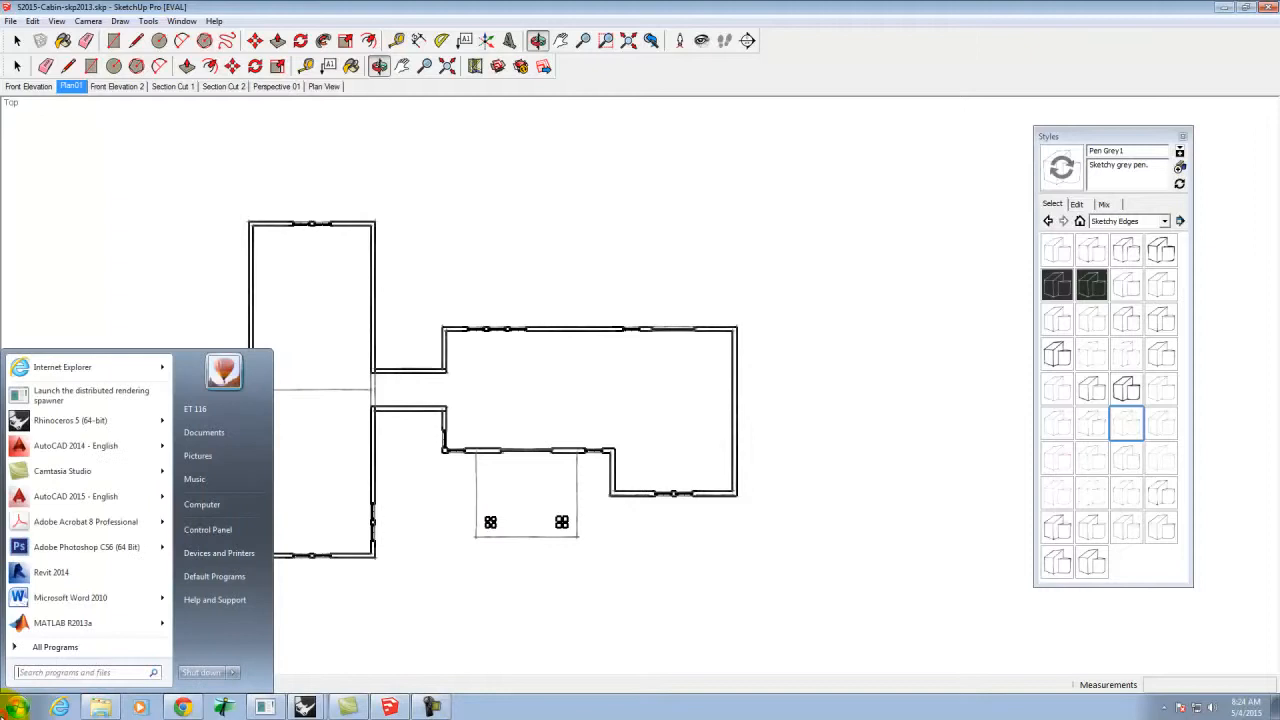
pyautogui.click(62, 552)
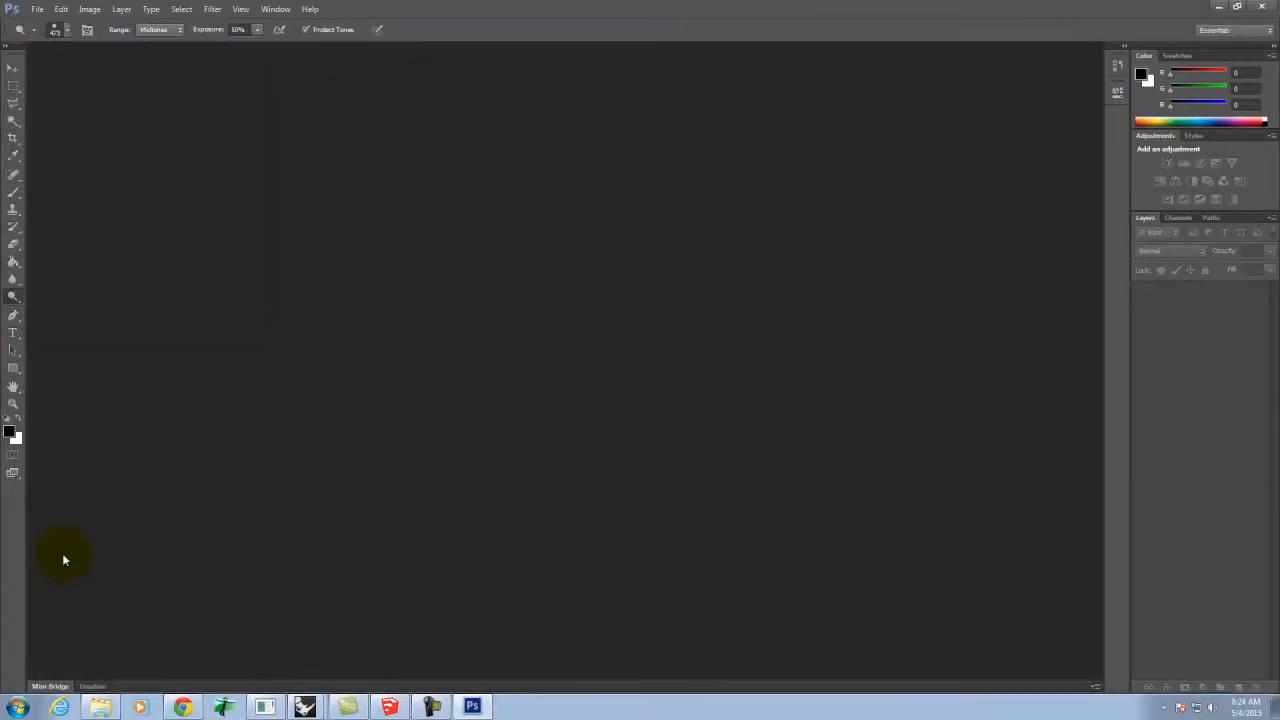
pyautogui.click(37, 10)
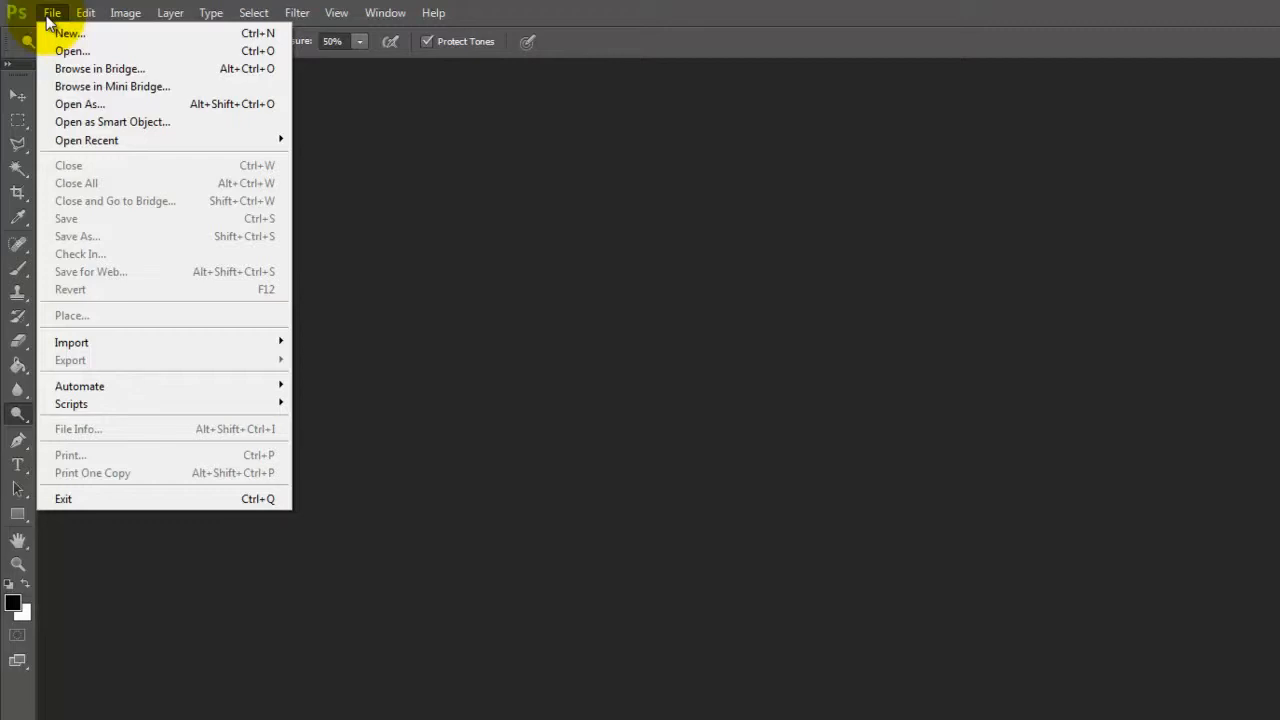
pyautogui.click(74, 50)
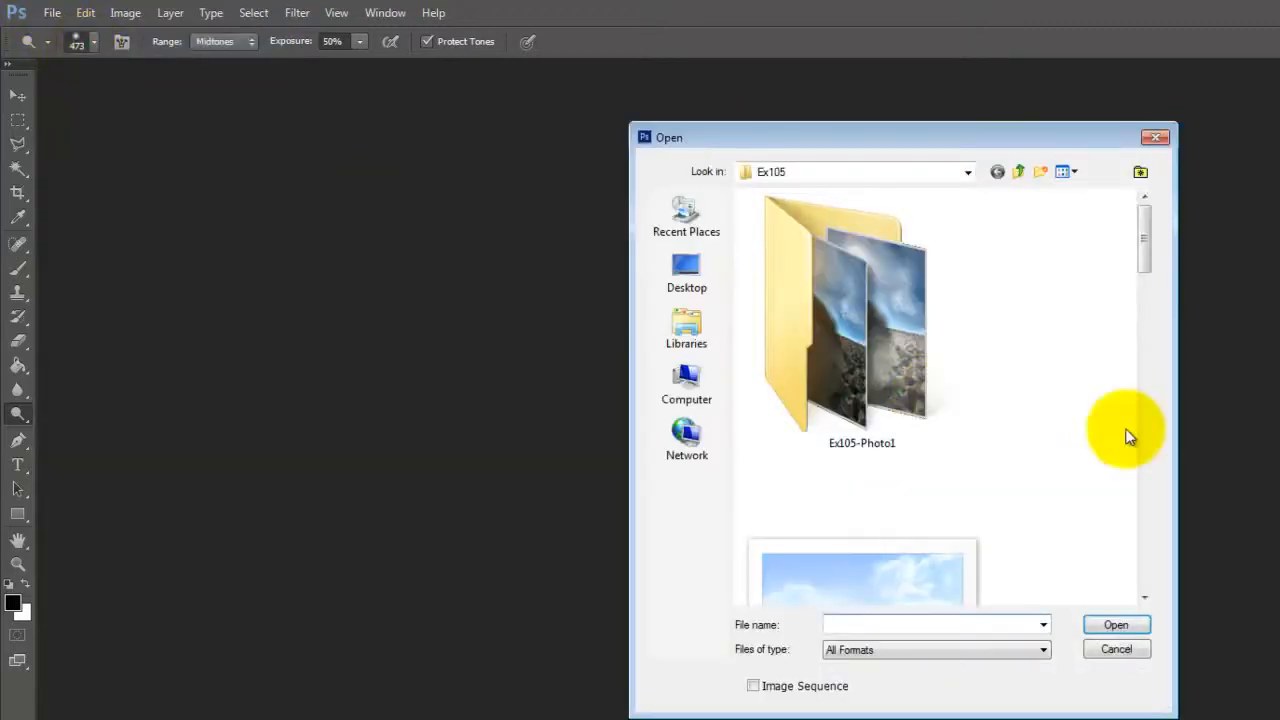
pyautogui.click(803, 177)
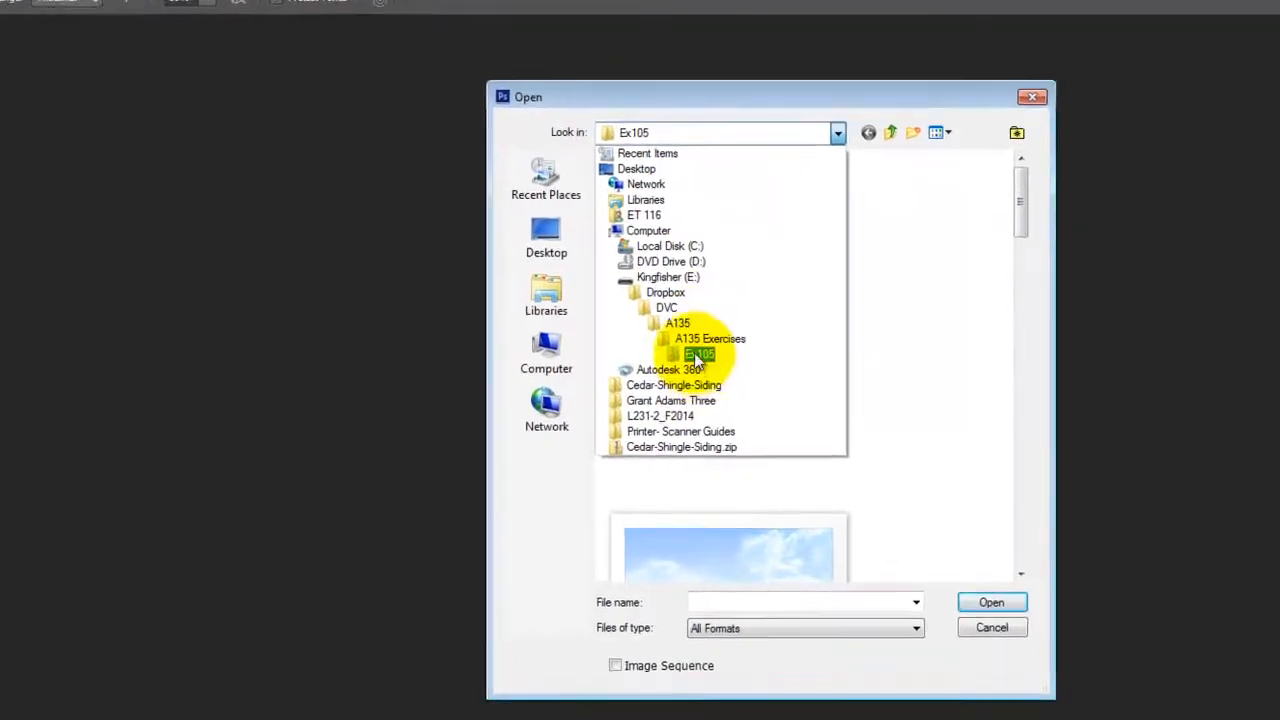
pyautogui.click(870, 372)
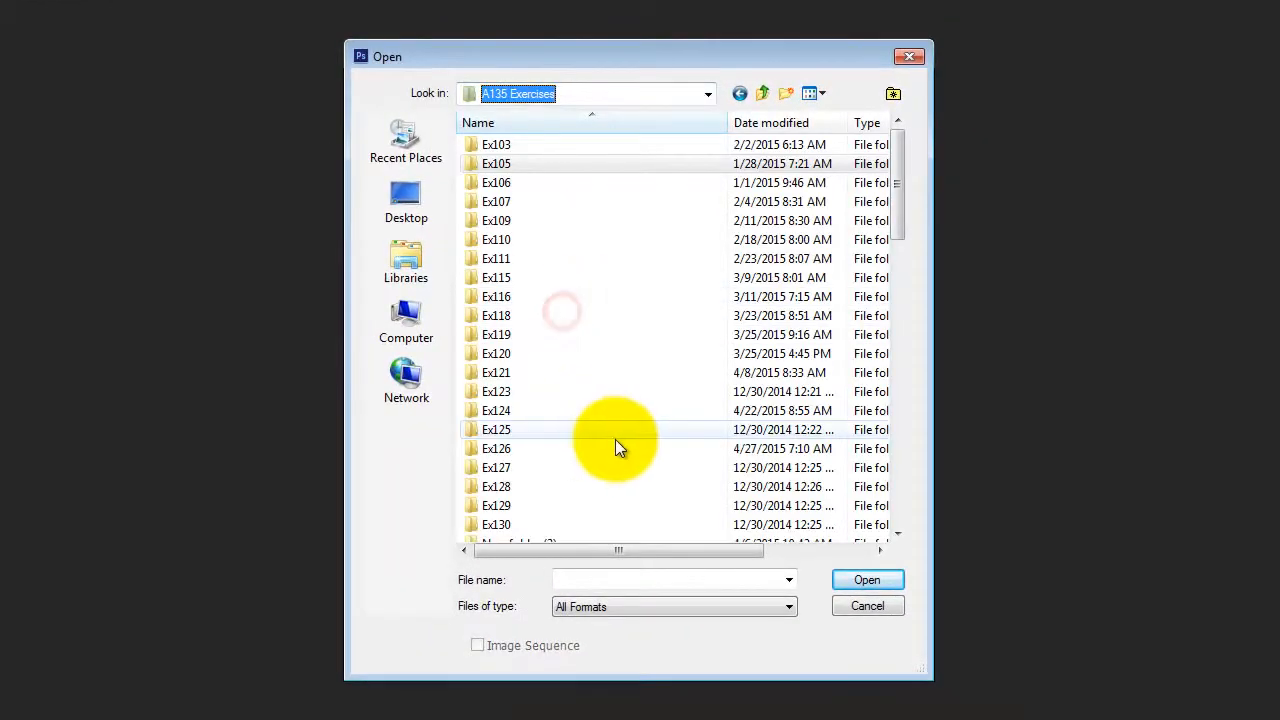
pyautogui.doubleClick(504, 488)
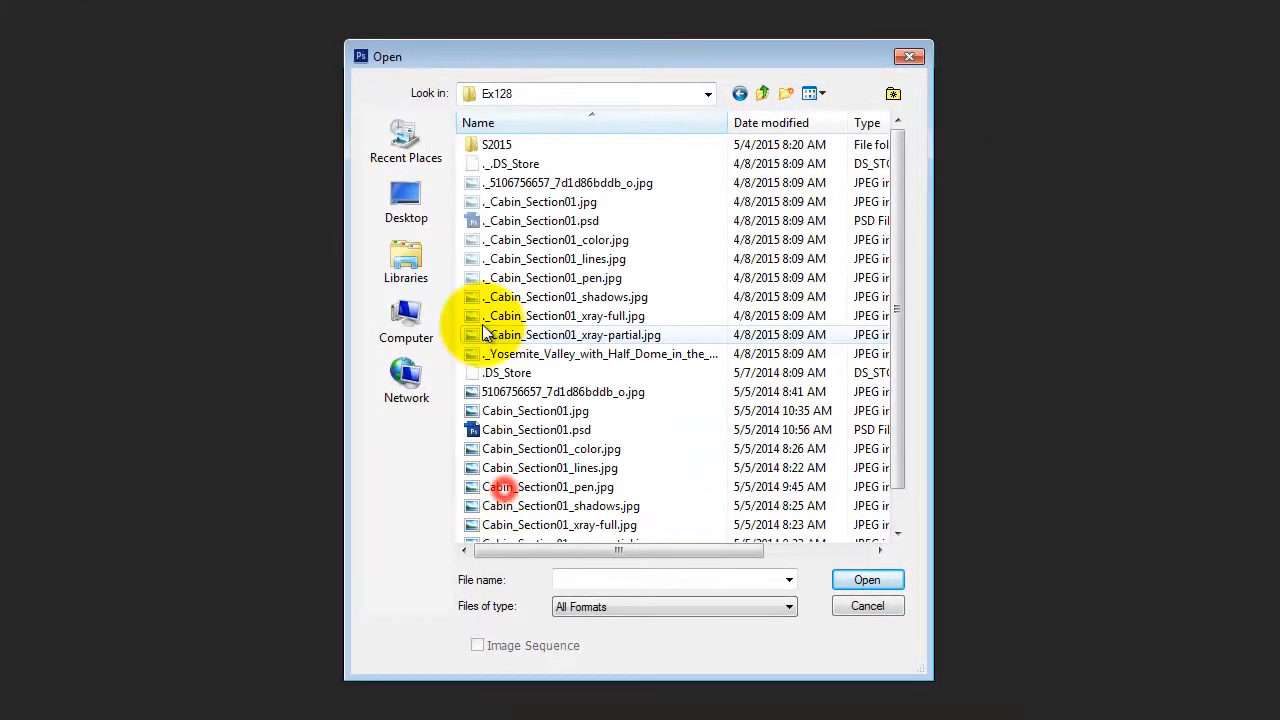
pyautogui.doubleClick(496, 144)
pyautogui.click(597, 150)
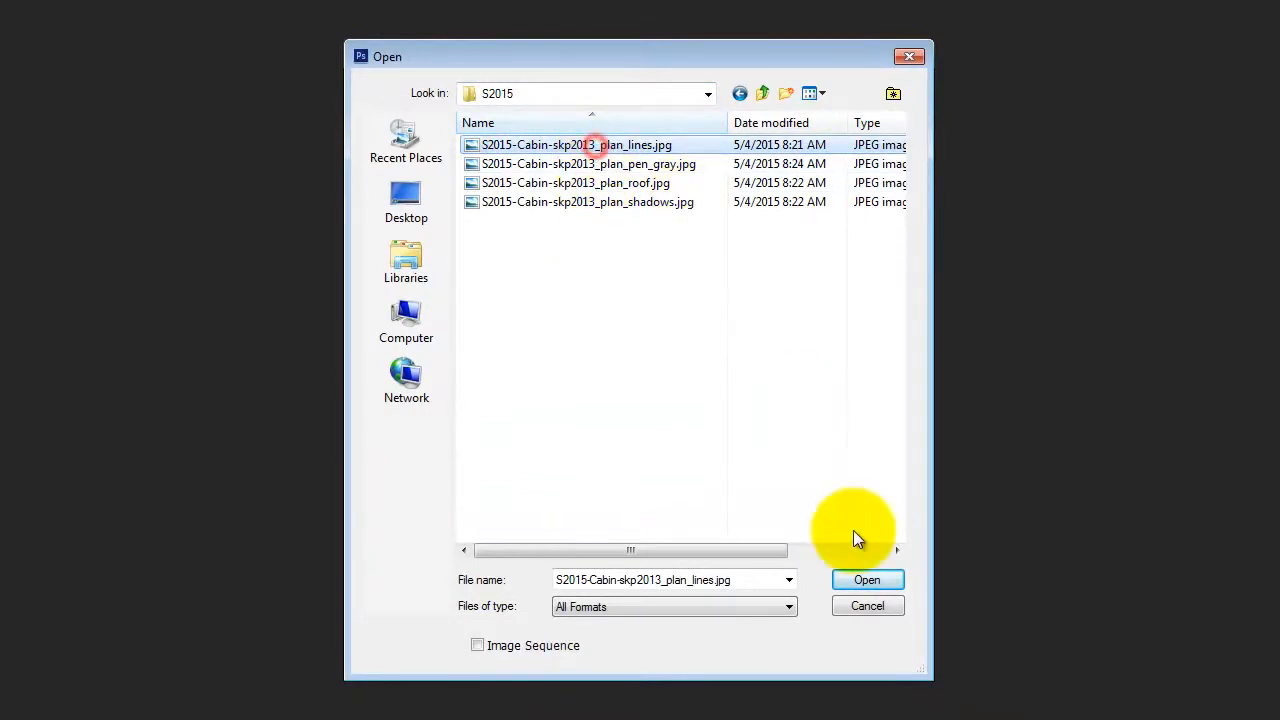
pyautogui.click(870, 582)
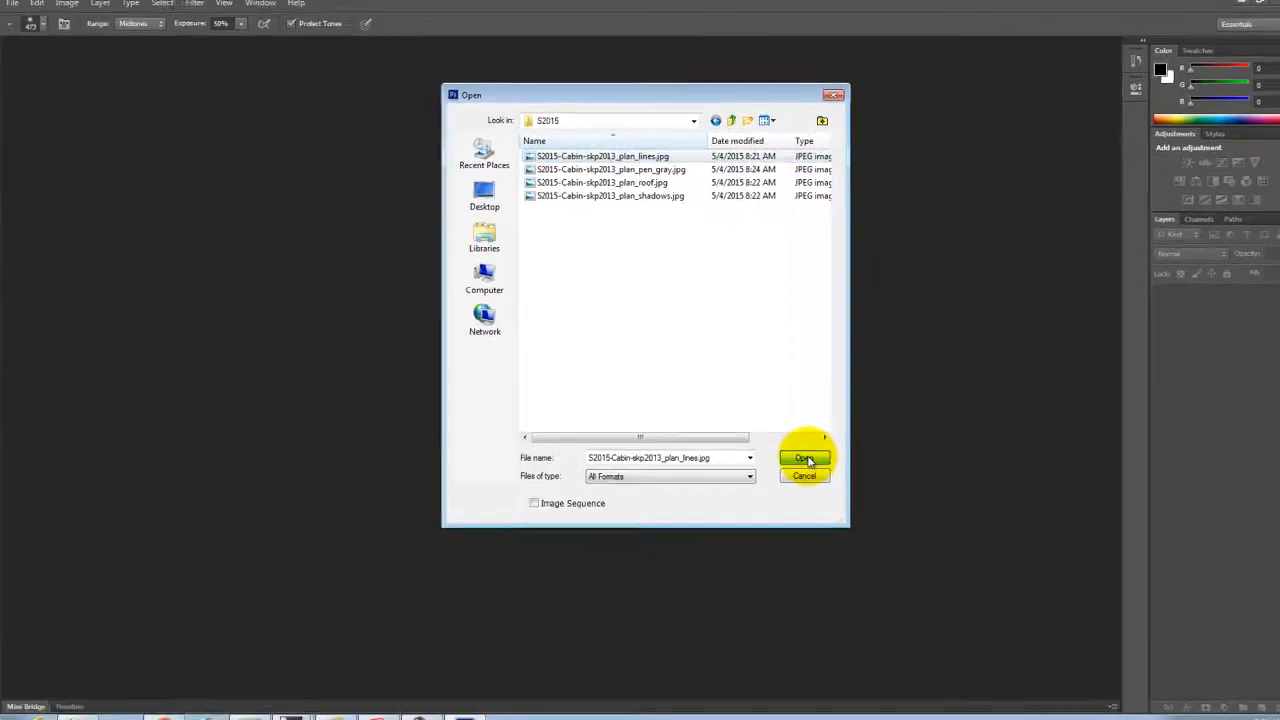
pyautogui.click(872, 580)
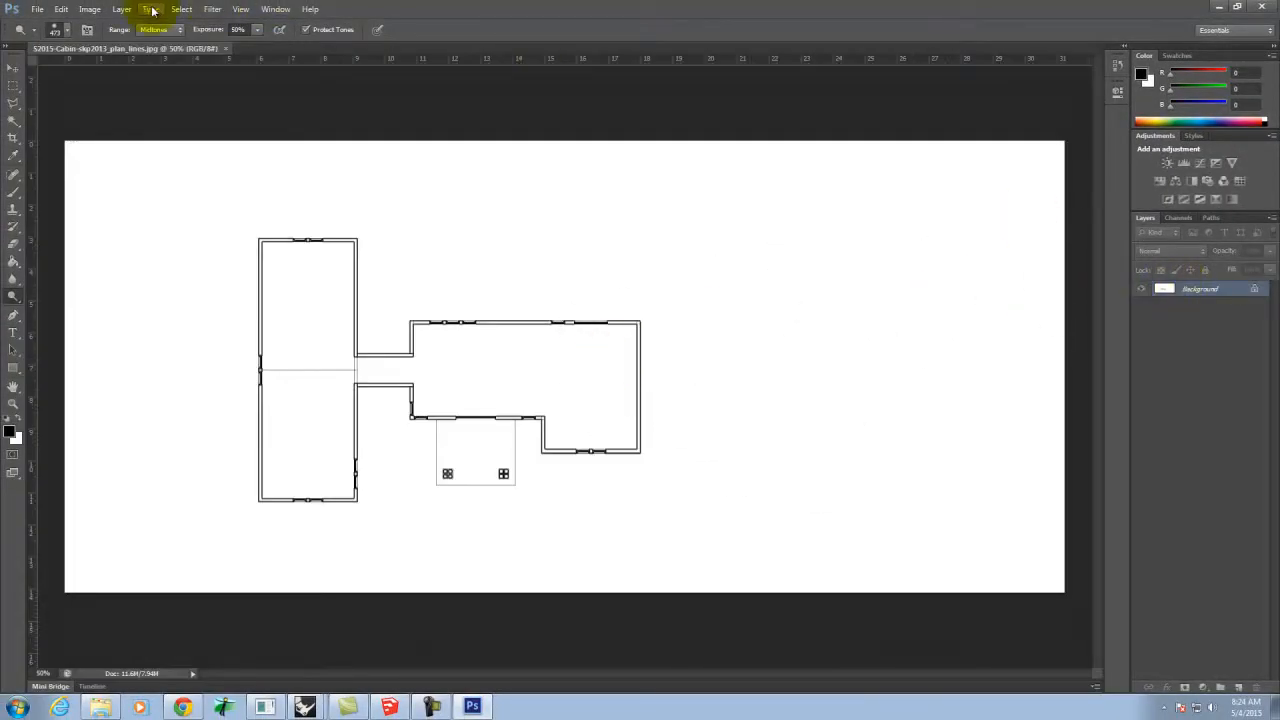
# Place S2015-Cabin-skp2013_plan_shadows.jpg over the line drawing at its original size as a new layer
pyautogui.click(36, 12)
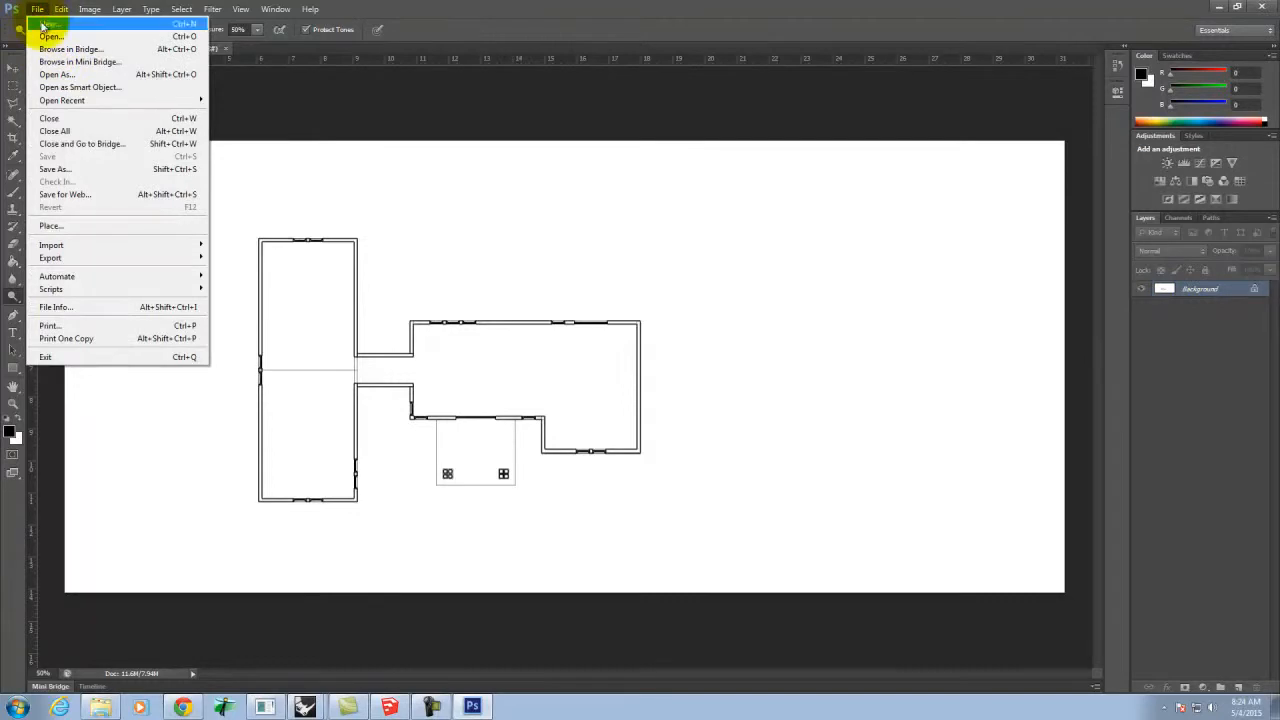
pyautogui.click(79, 228)
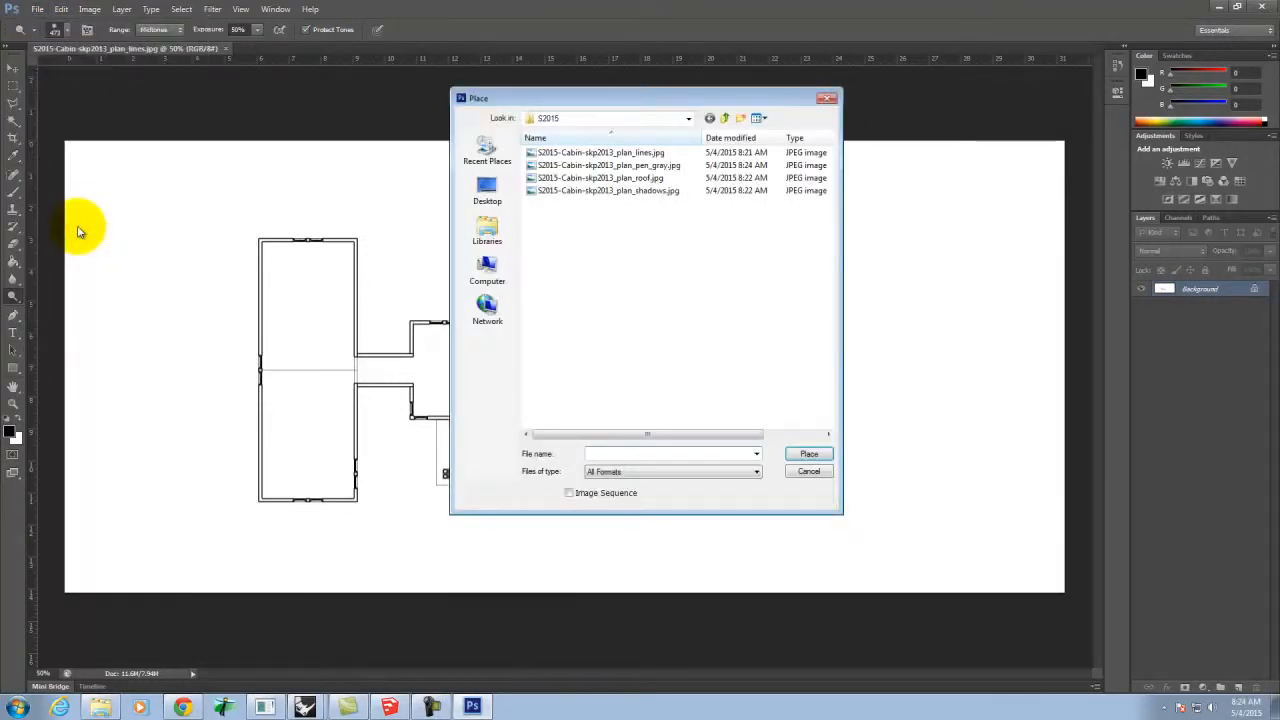
pyautogui.click(614, 190)
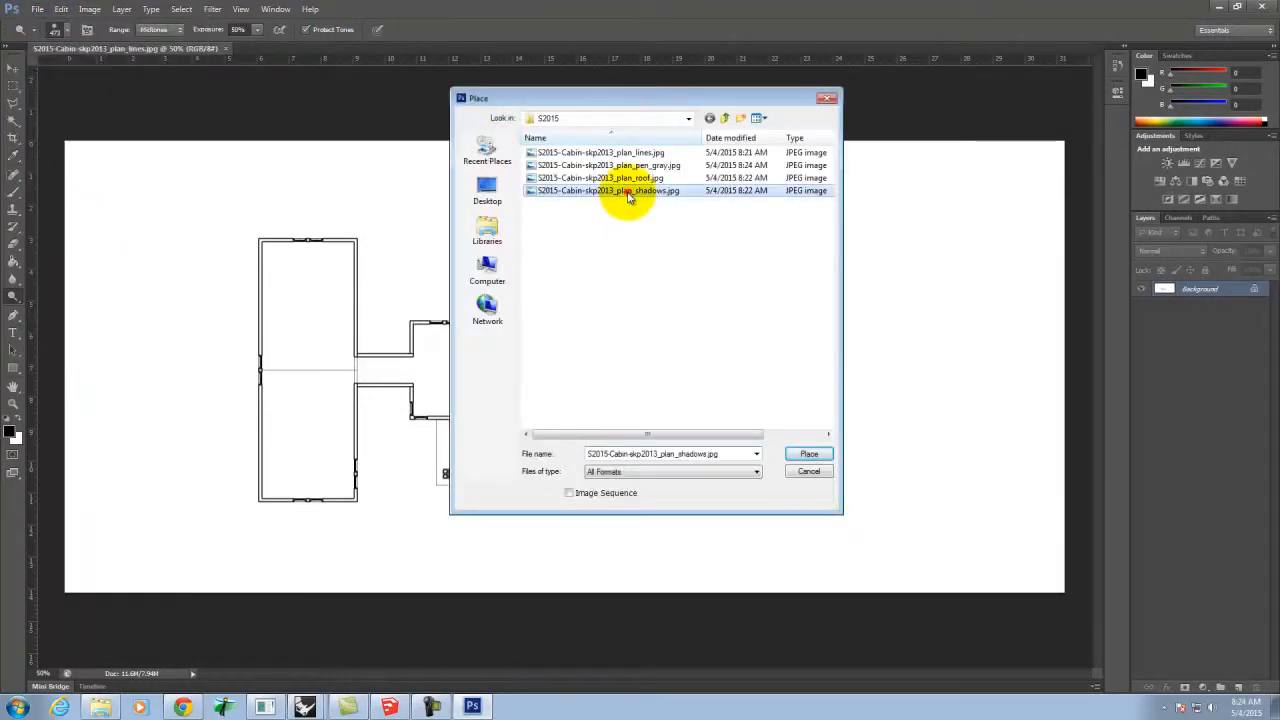
pyautogui.click(810, 455)
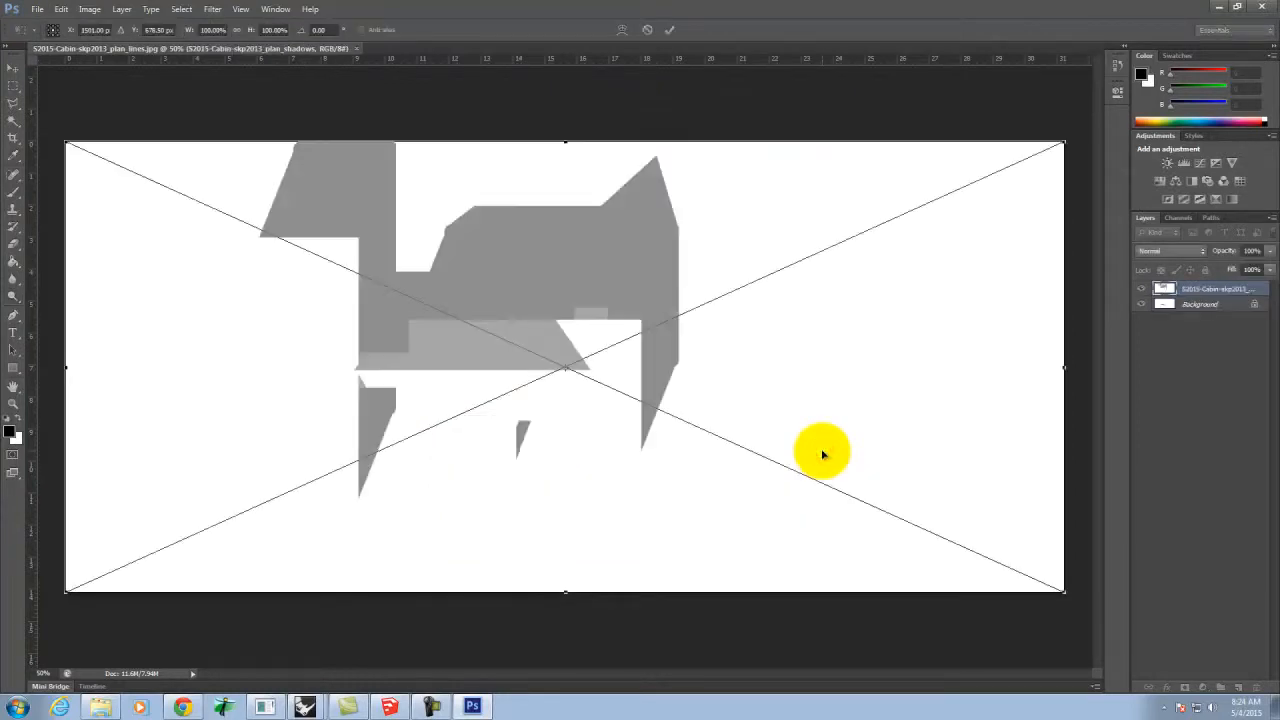
pyautogui.click(669, 32)
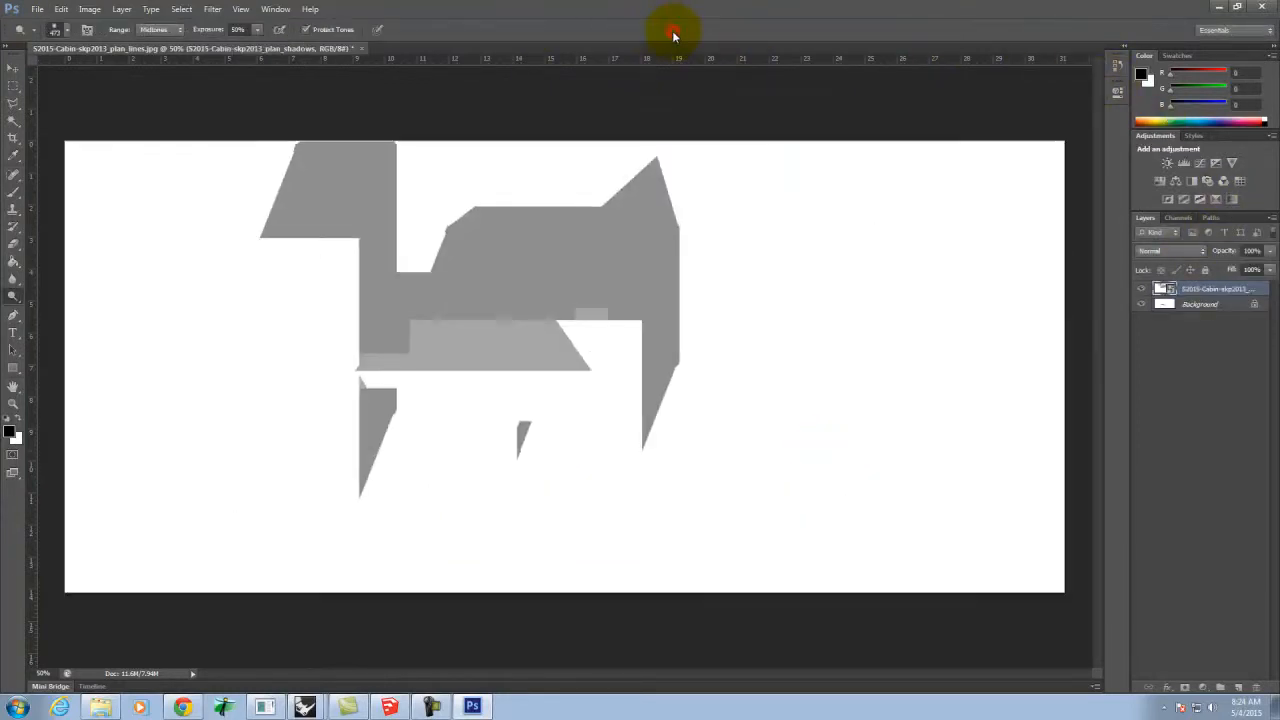
# Place S2015-Cabin-skp2013_plan_roof.jpg above the shadows layer at its original size
pyautogui.click(36, 9)
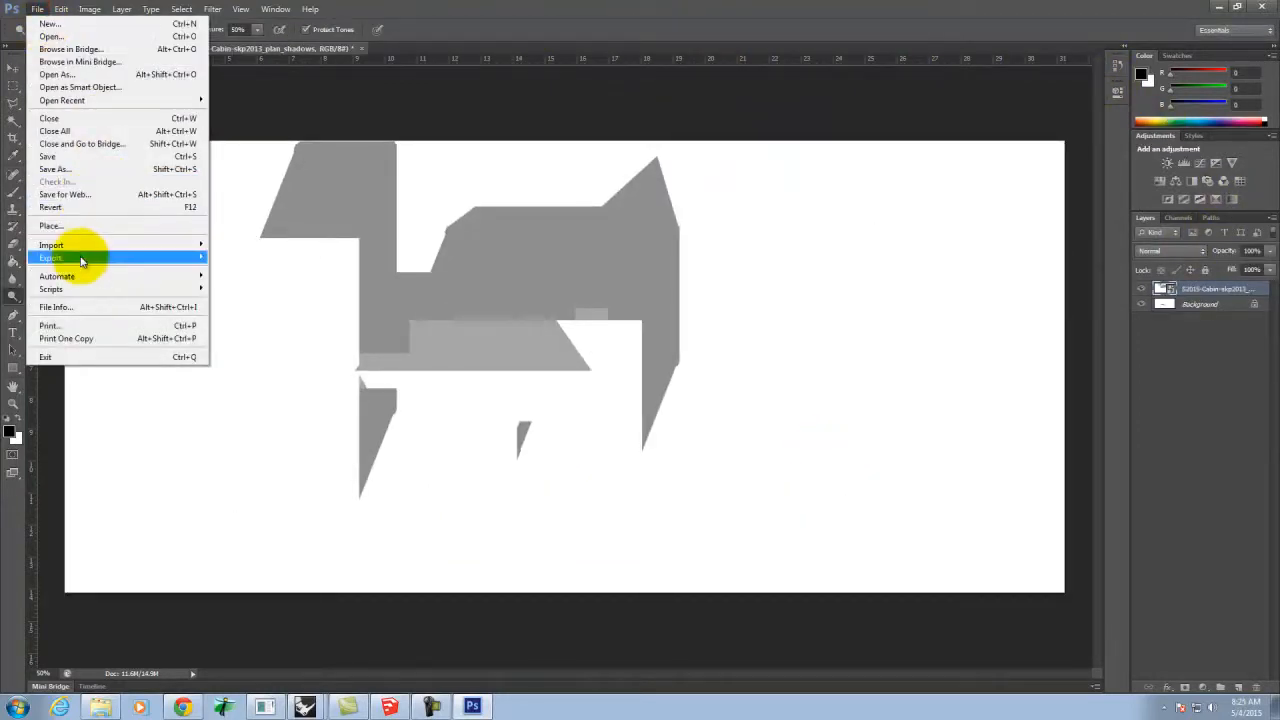
pyautogui.click(78, 229)
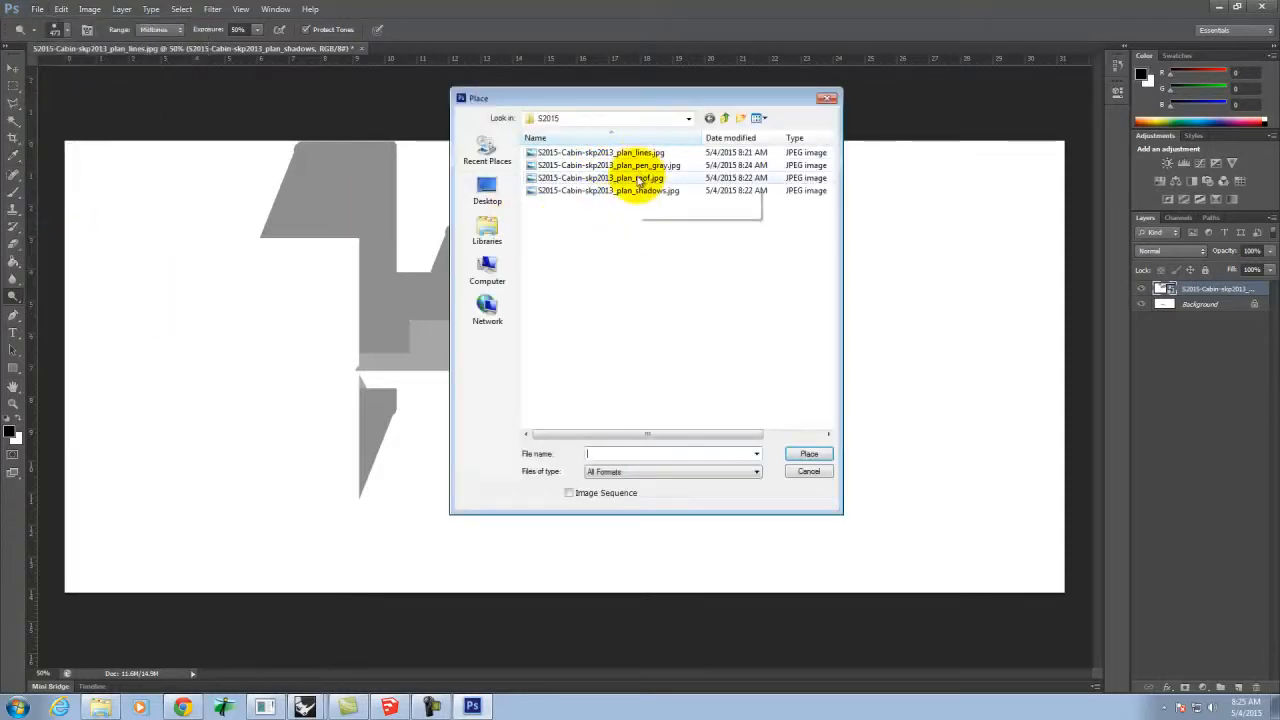
pyautogui.click(600, 178)
pyautogui.click(812, 455)
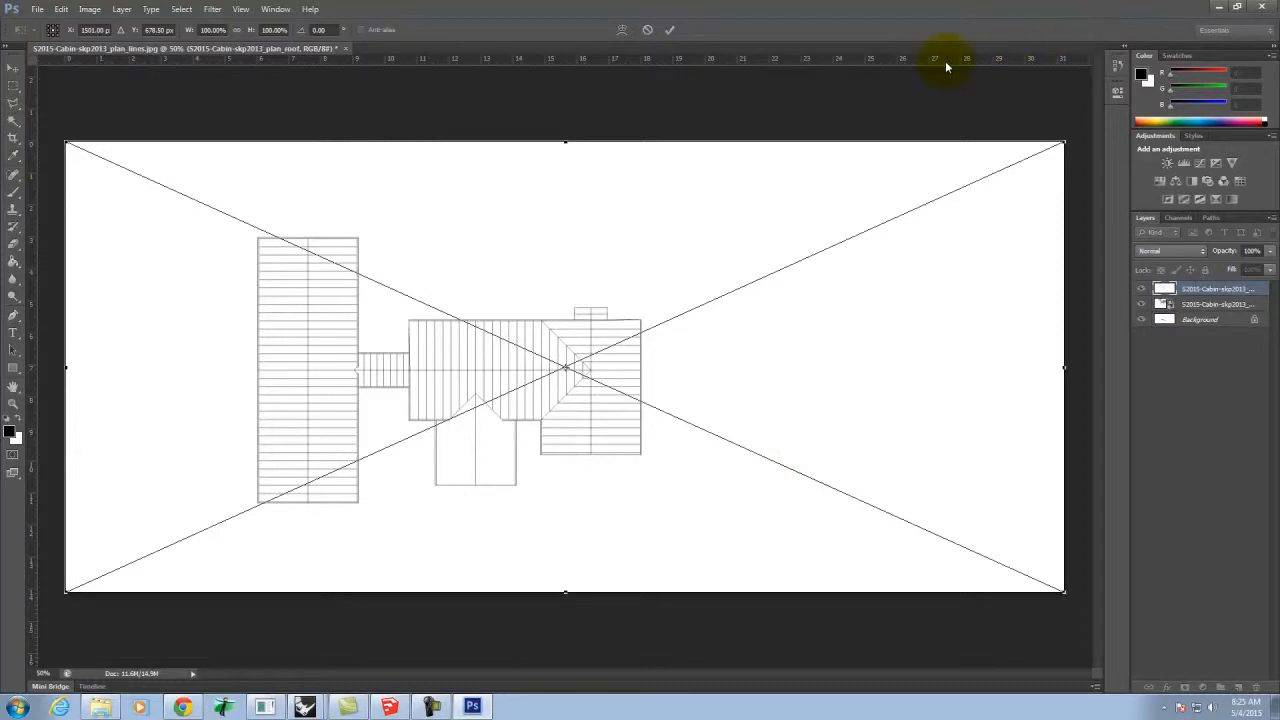
pyautogui.click(669, 29)
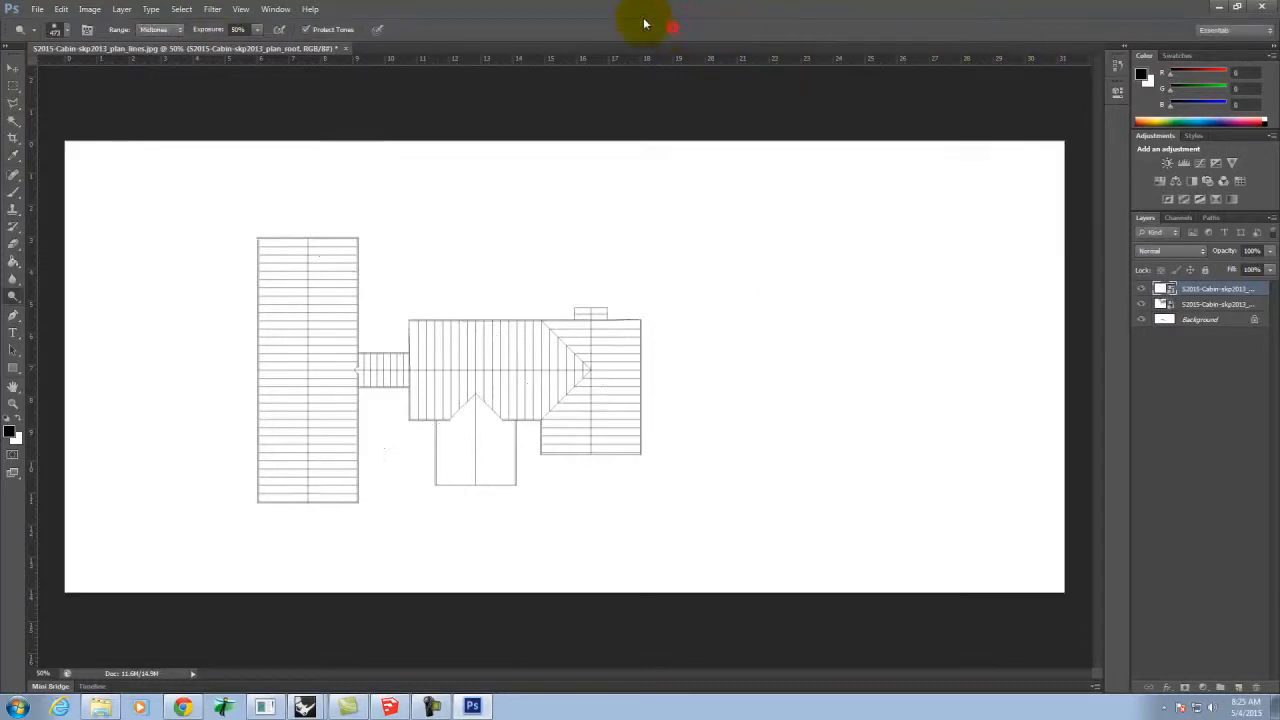
# Place S2015-Cabin-skp2013_plan_pen_gray.jpg above the roof layer at its original size
pyautogui.click(38, 10)
pyautogui.click(78, 222)
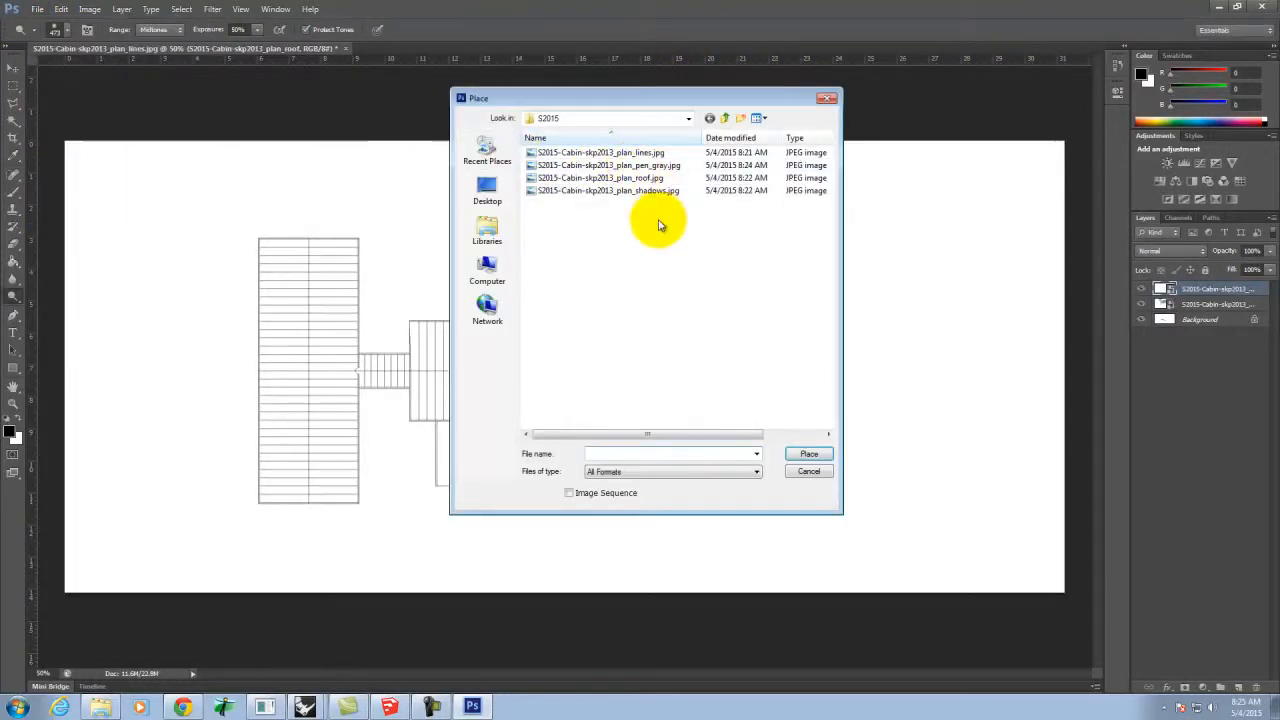
pyautogui.click(651, 166)
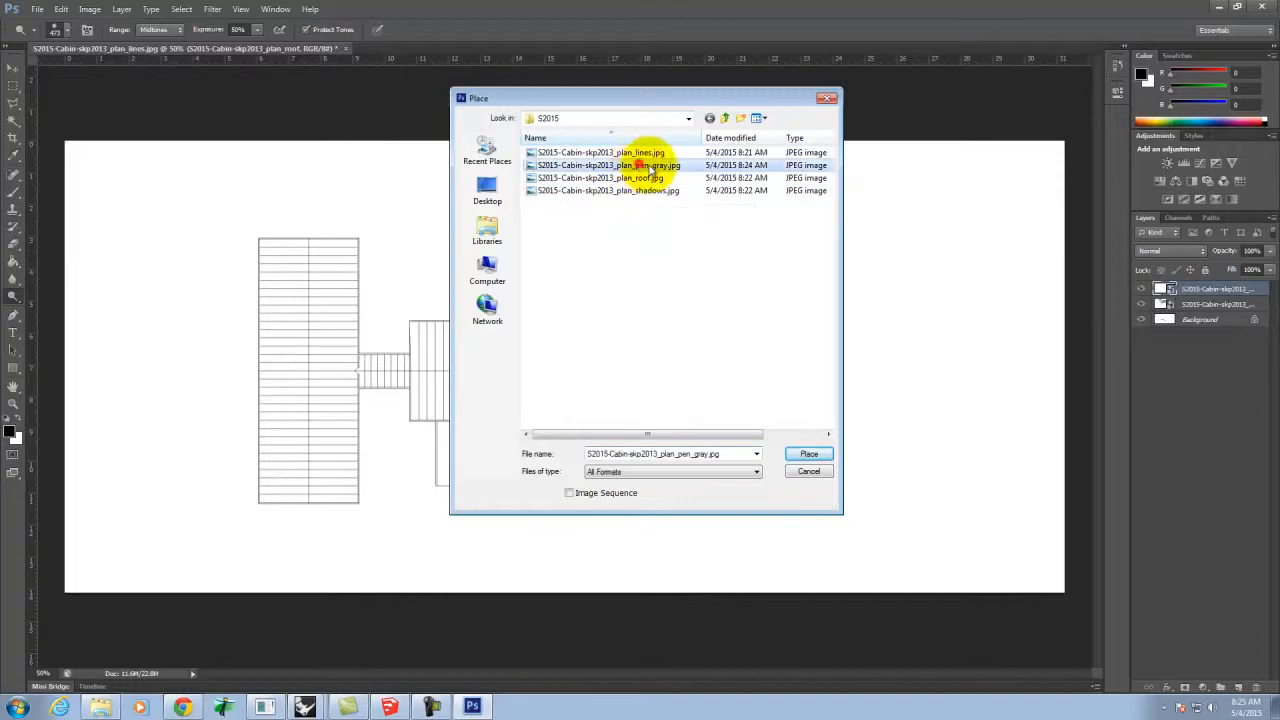
pyautogui.click(810, 452)
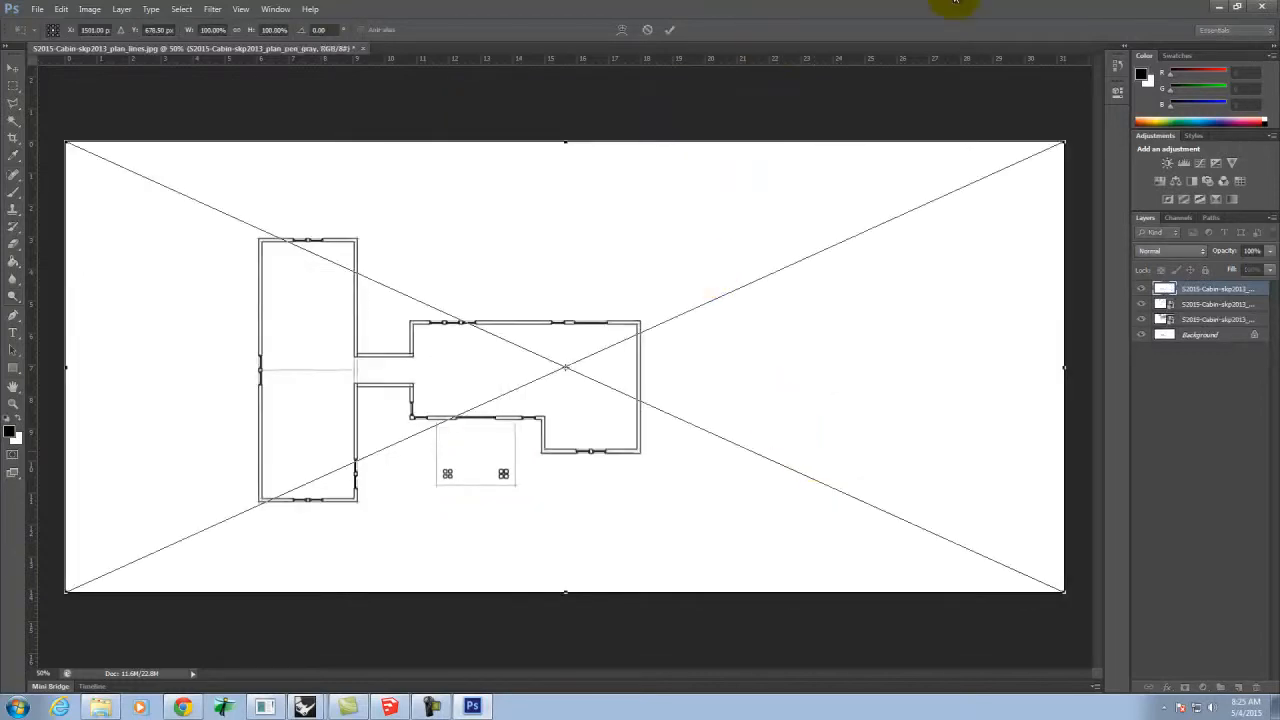
pyautogui.click(670, 31)
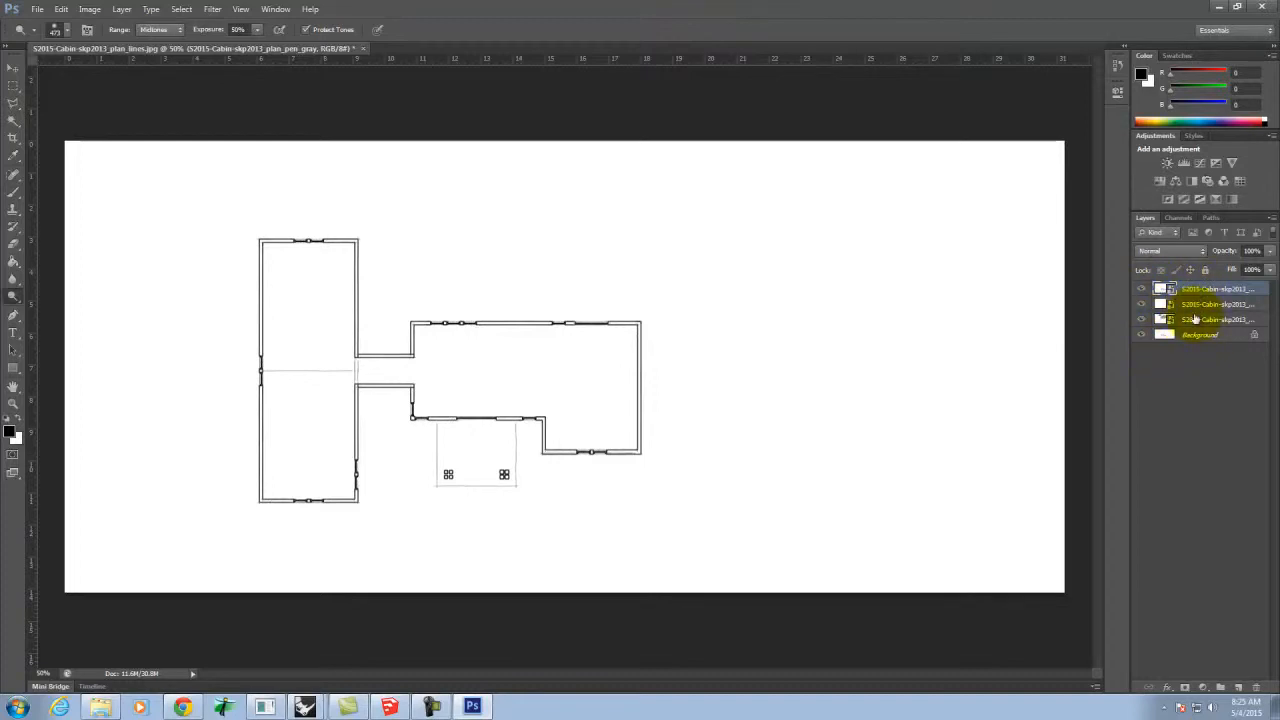
# Set the blend mode of the three placed layers (pen gray, roof and shadows) to Multiply
pyautogui.keyDown('shift'); pyautogui.click(1207, 320); pyautogui.keyUp('shift')
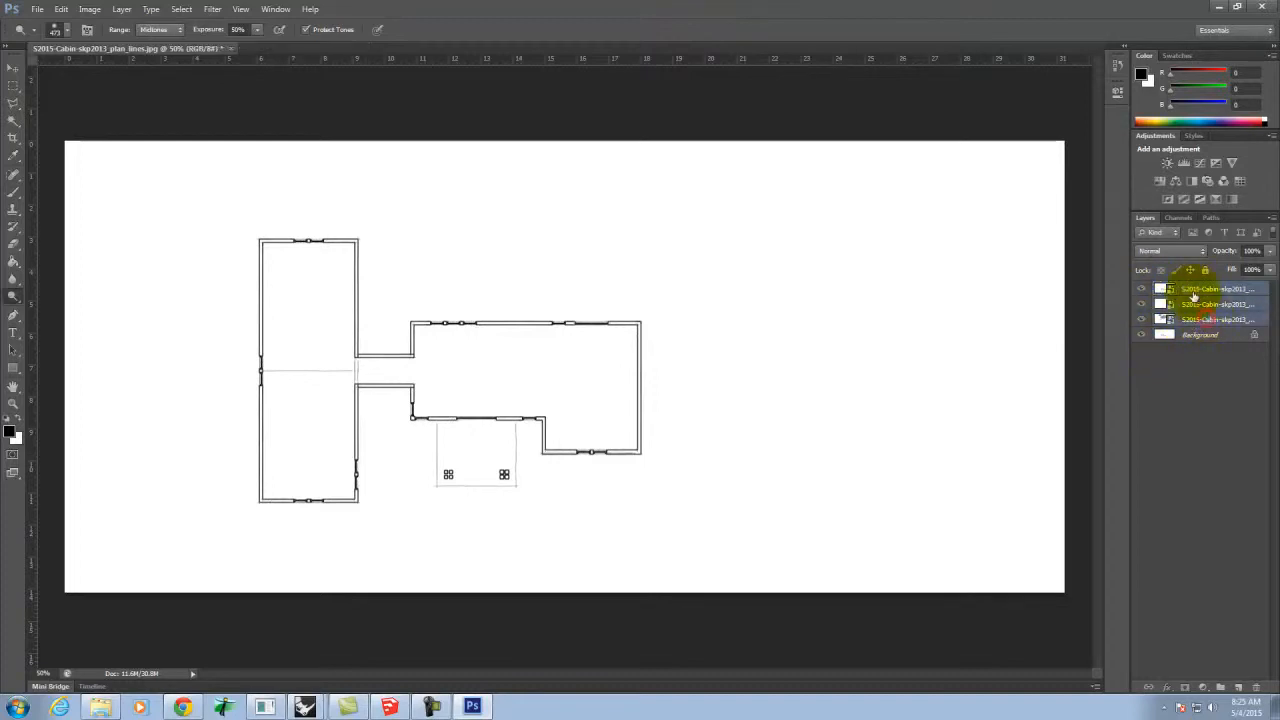
pyautogui.click(1151, 252)
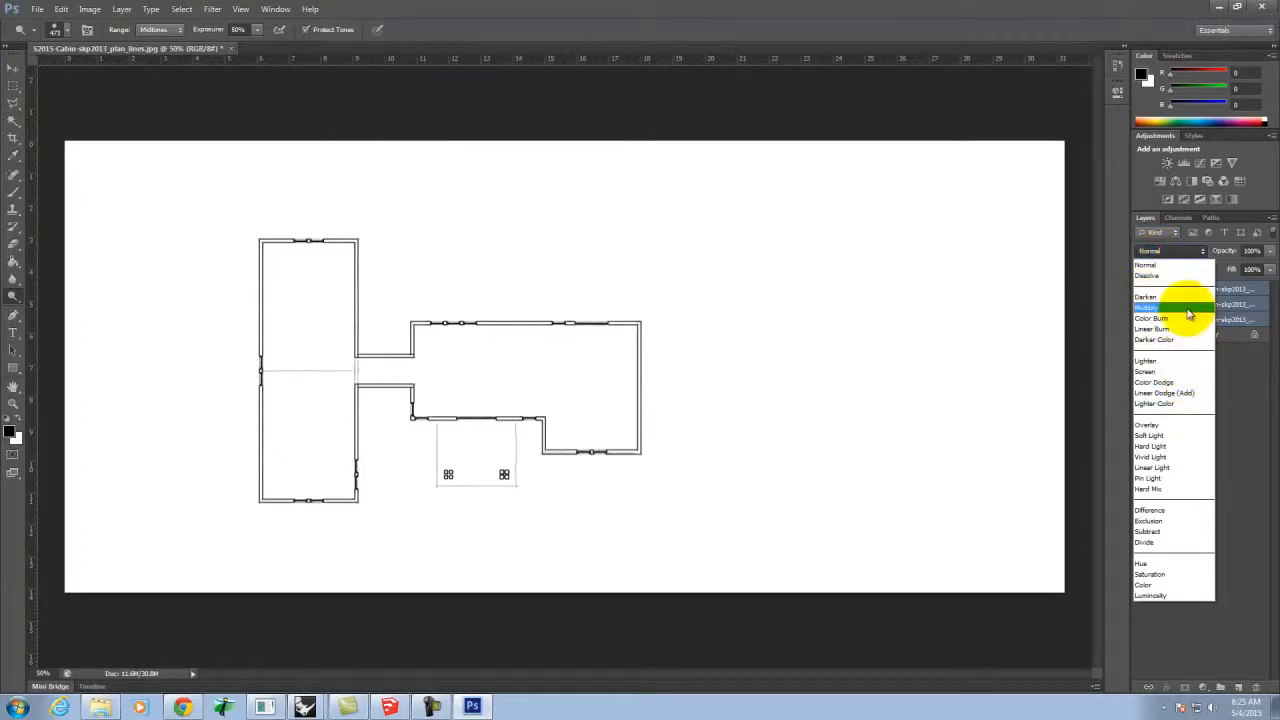
pyautogui.click(1188, 314)
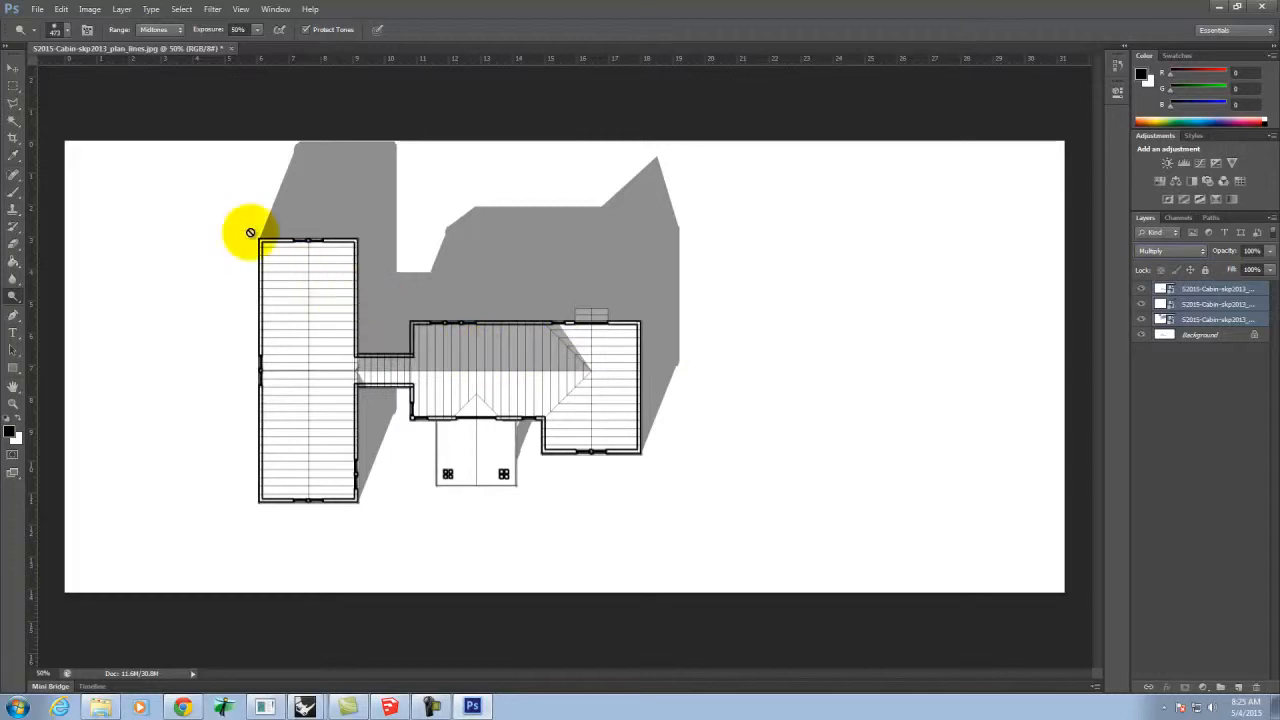
# Examine at close range how the line, roof and shadow layers overlap along the walls and hipped roof of the main wing
pyautogui.hotkey('ctrl', '=')
pyautogui.hotkey('ctrl', '=')
pyautogui.hotkey('ctrl', '=')
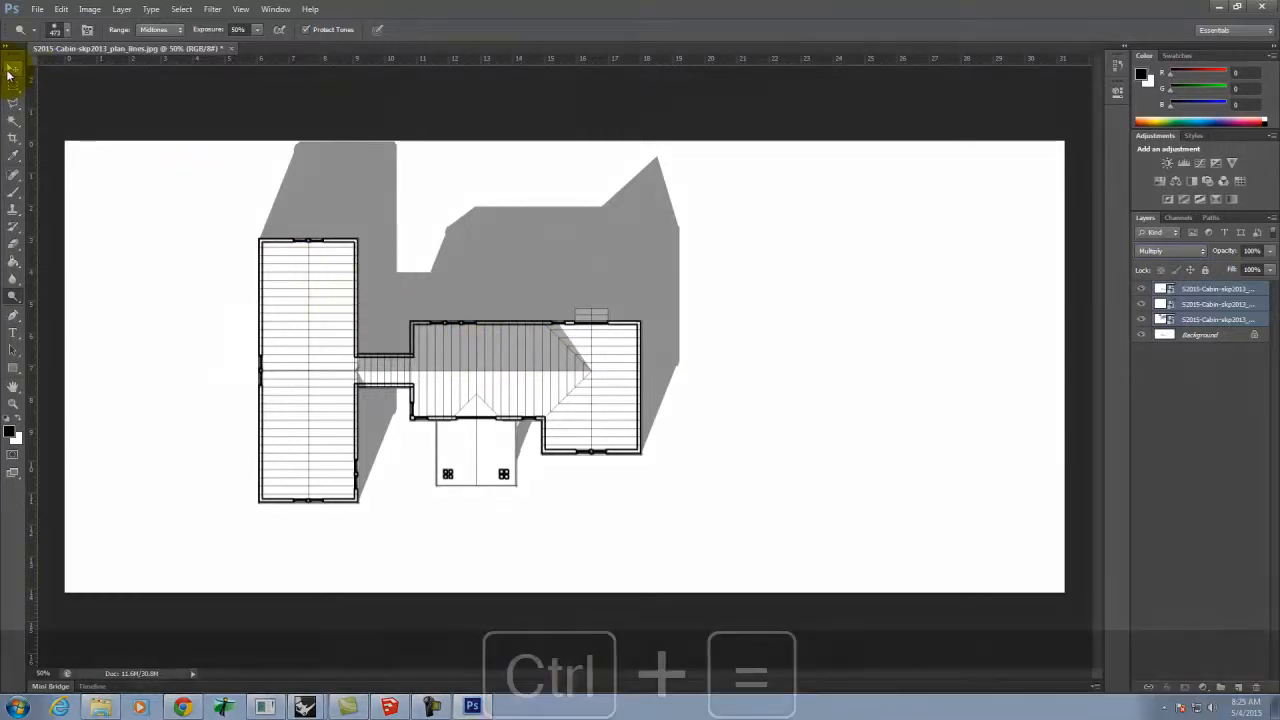
pyautogui.hotkey('ctrl', '=')
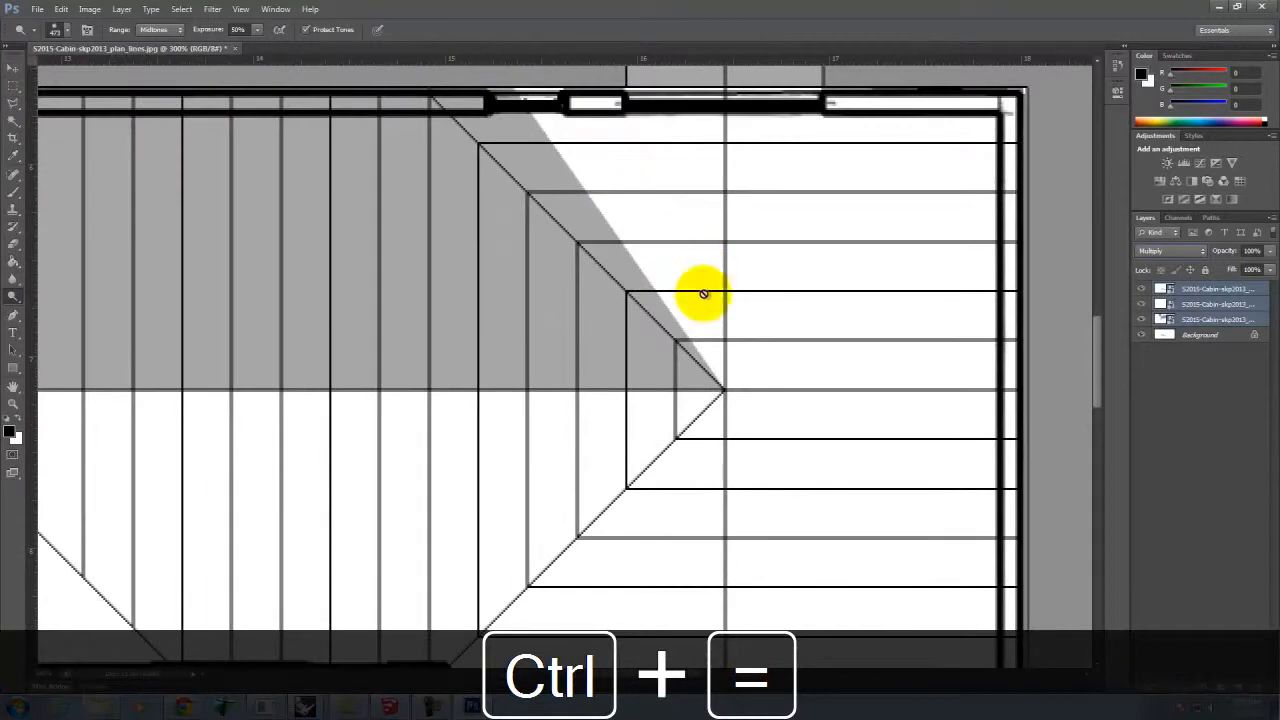
pyautogui.press('space')
pyautogui.moveTo(522, 171); pyautogui.dragTo(955, 290)
pyautogui.moveTo(274, 297); pyautogui.dragTo(654, 271)
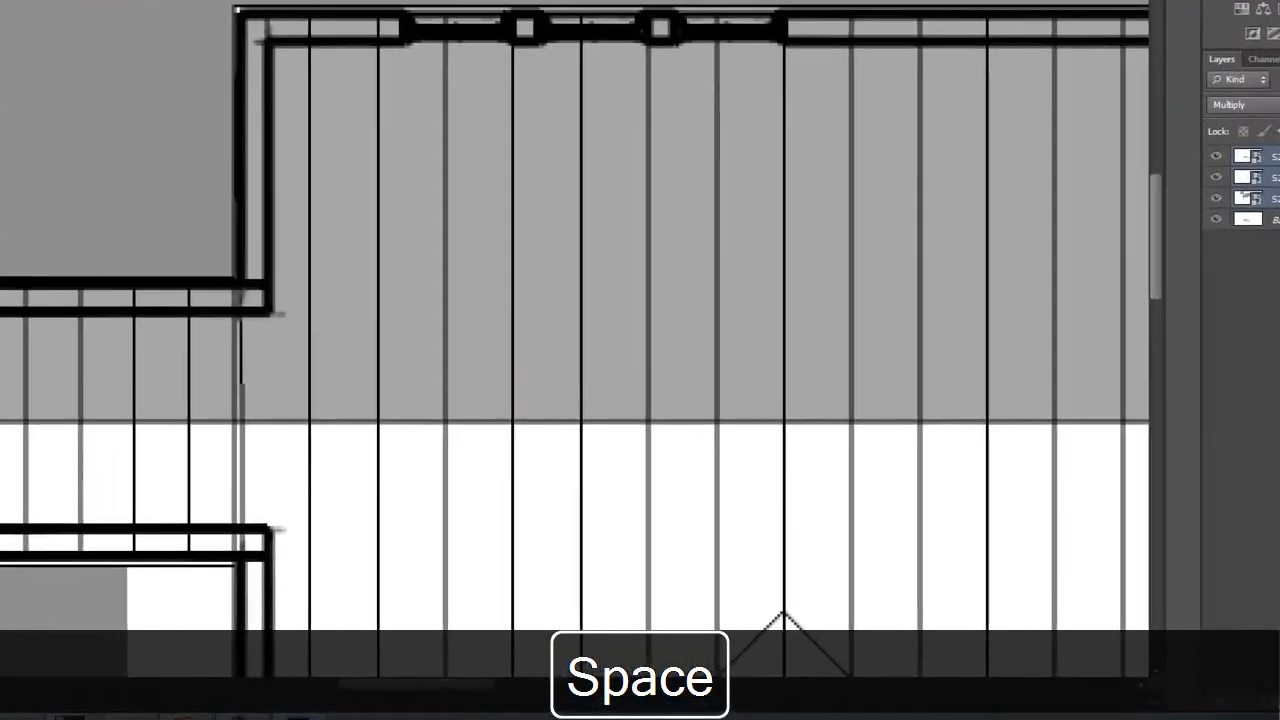
pyautogui.moveTo(689, 380); pyautogui.dragTo(227, 396)
pyautogui.moveTo(885, 238); pyautogui.dragTo(477, 229)
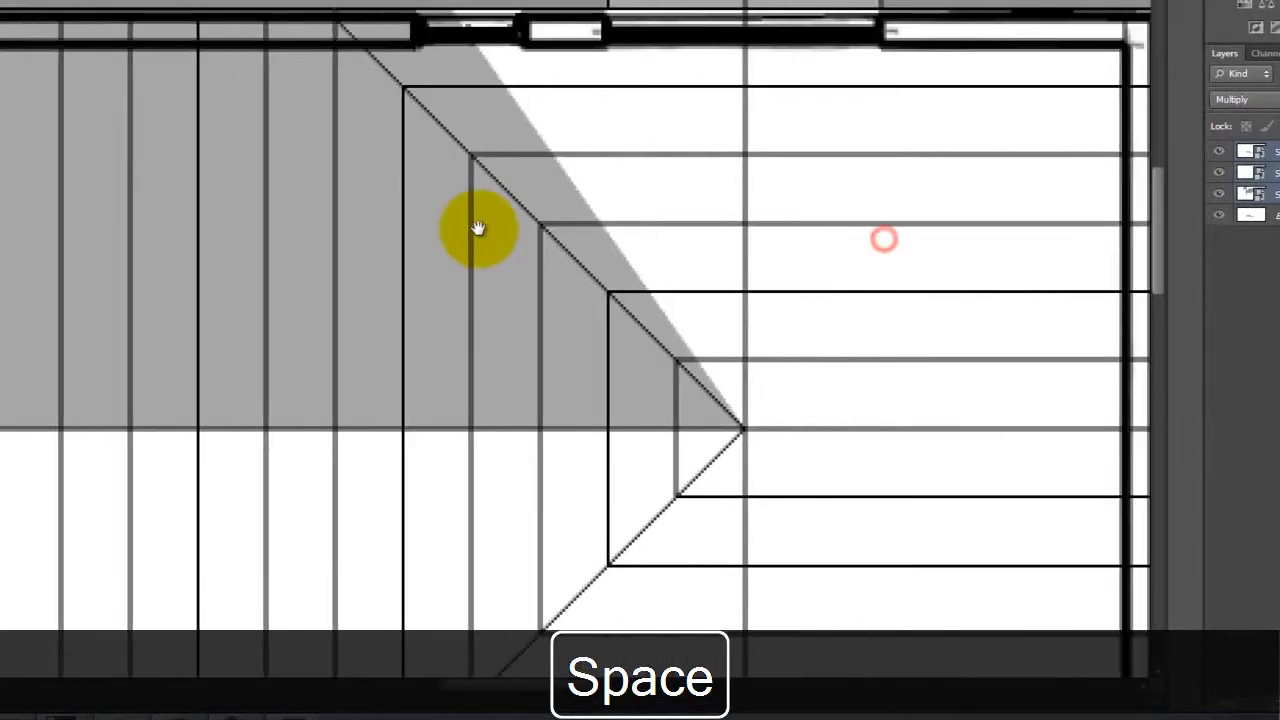
pyautogui.moveTo(132, 220); pyautogui.dragTo(580, 157)
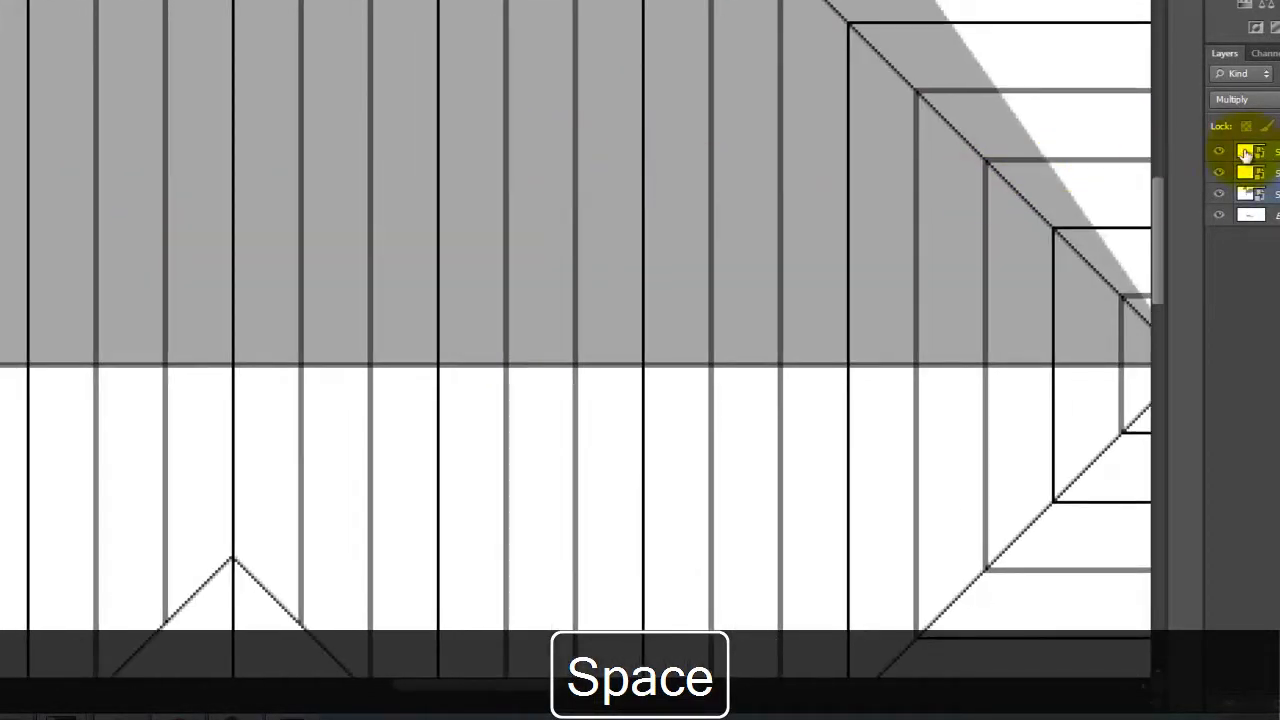
# Hide the pen gray and roof layers, keeping the shadows layer and the line drawing displayed
pyautogui.moveTo(1218, 173); pyautogui.dragTo(1220, 200)
pyautogui.click(1219, 198)
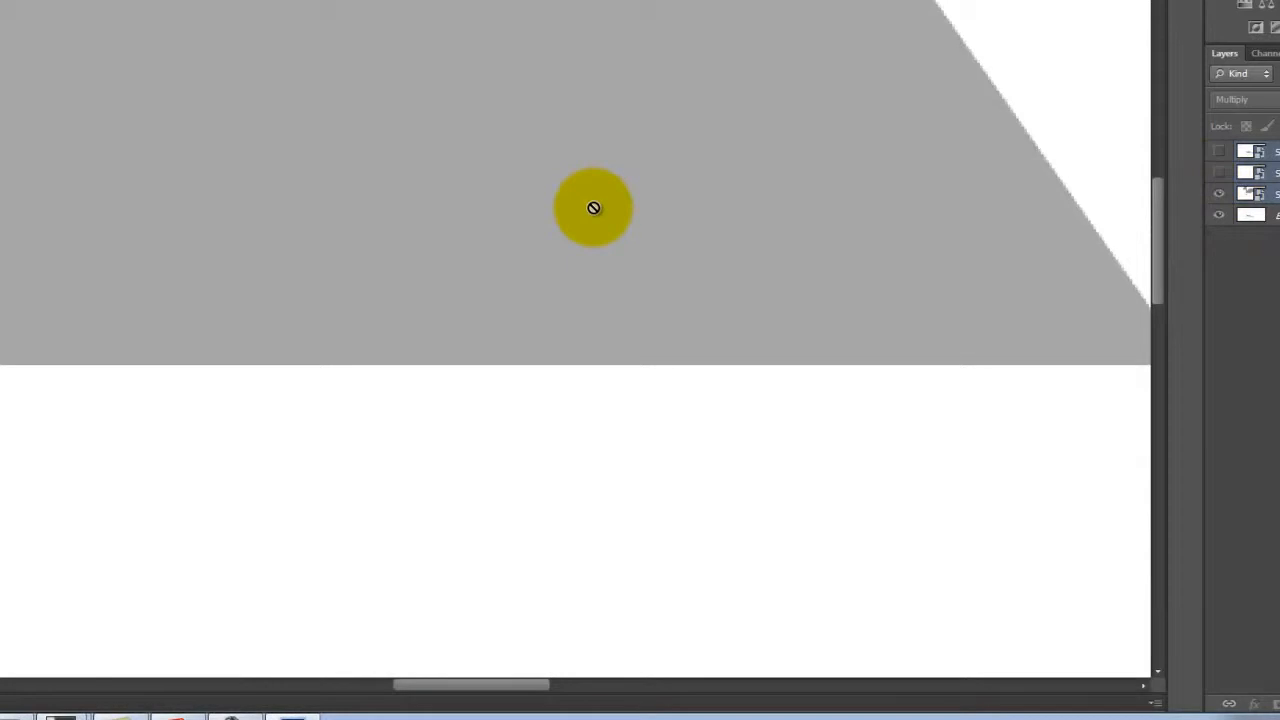
# Marquee the shadow inside the upper part of the main wing and try to delete it from the shadows layer
pyautogui.hotkey('ctrl', '-')
pyautogui.hotkey('ctrl', '-')
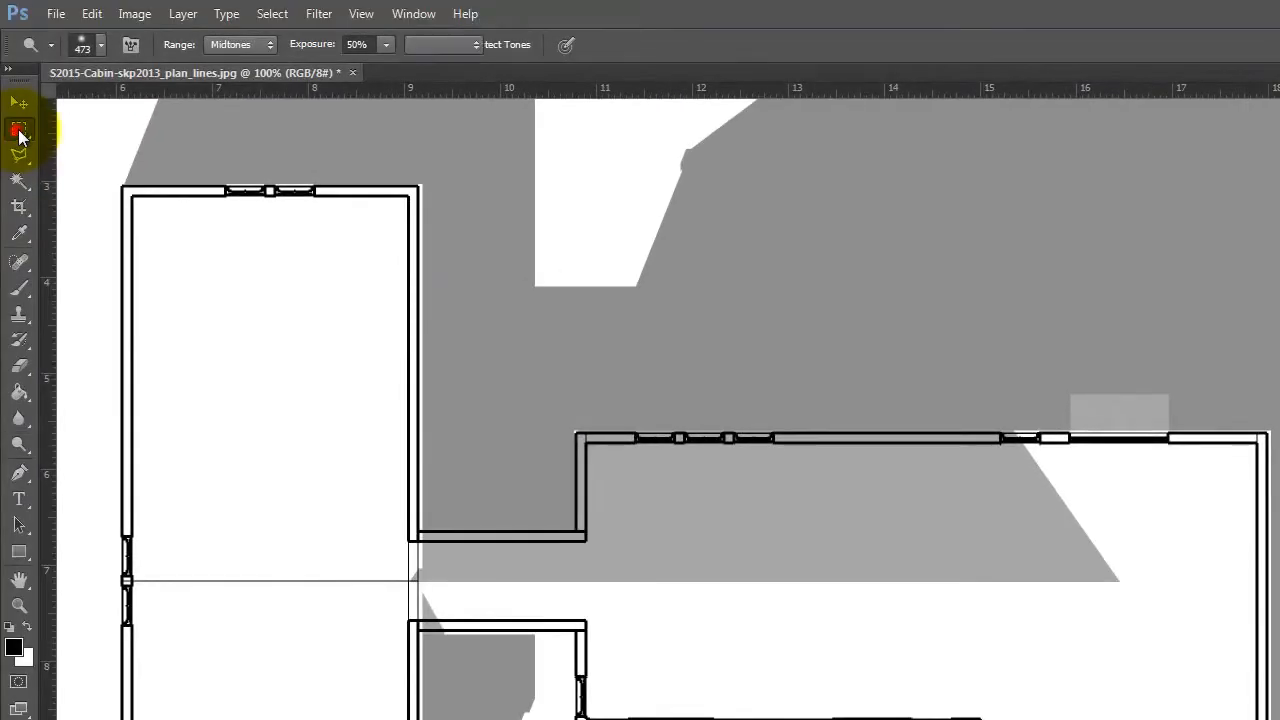
pyautogui.click(19, 131)
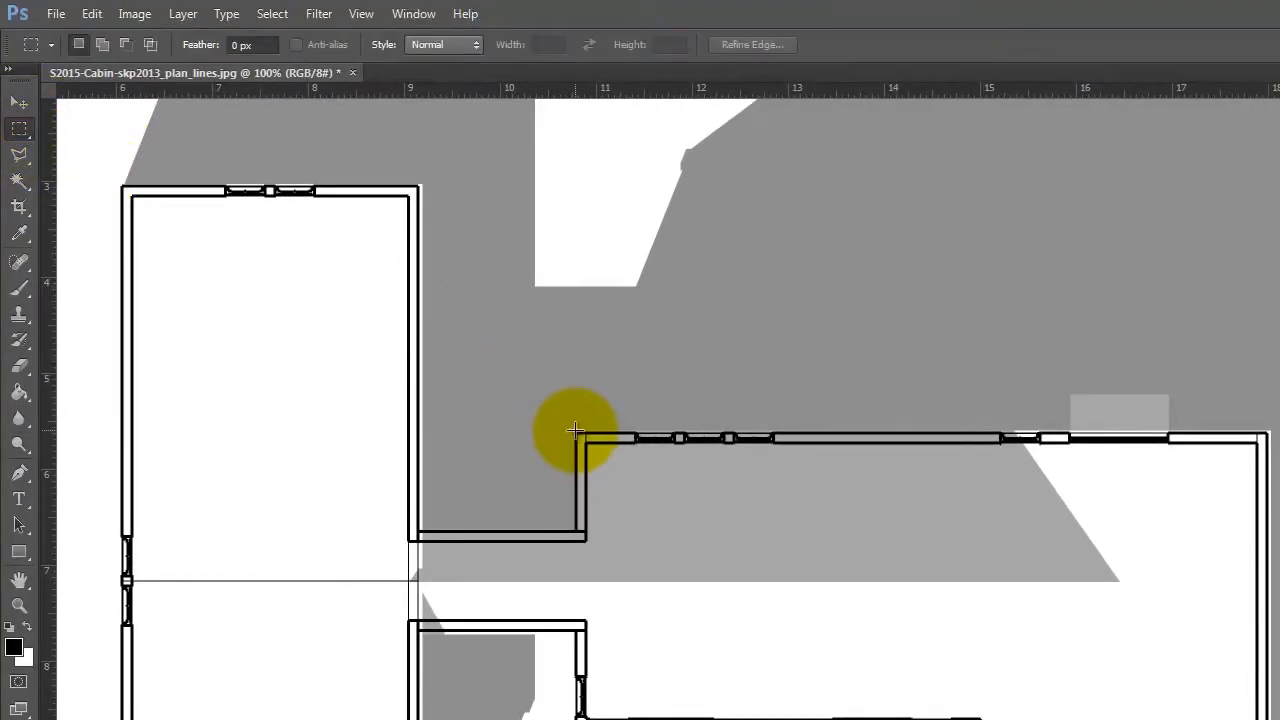
pyautogui.moveTo(576, 433); pyautogui.dragTo(1178, 606)
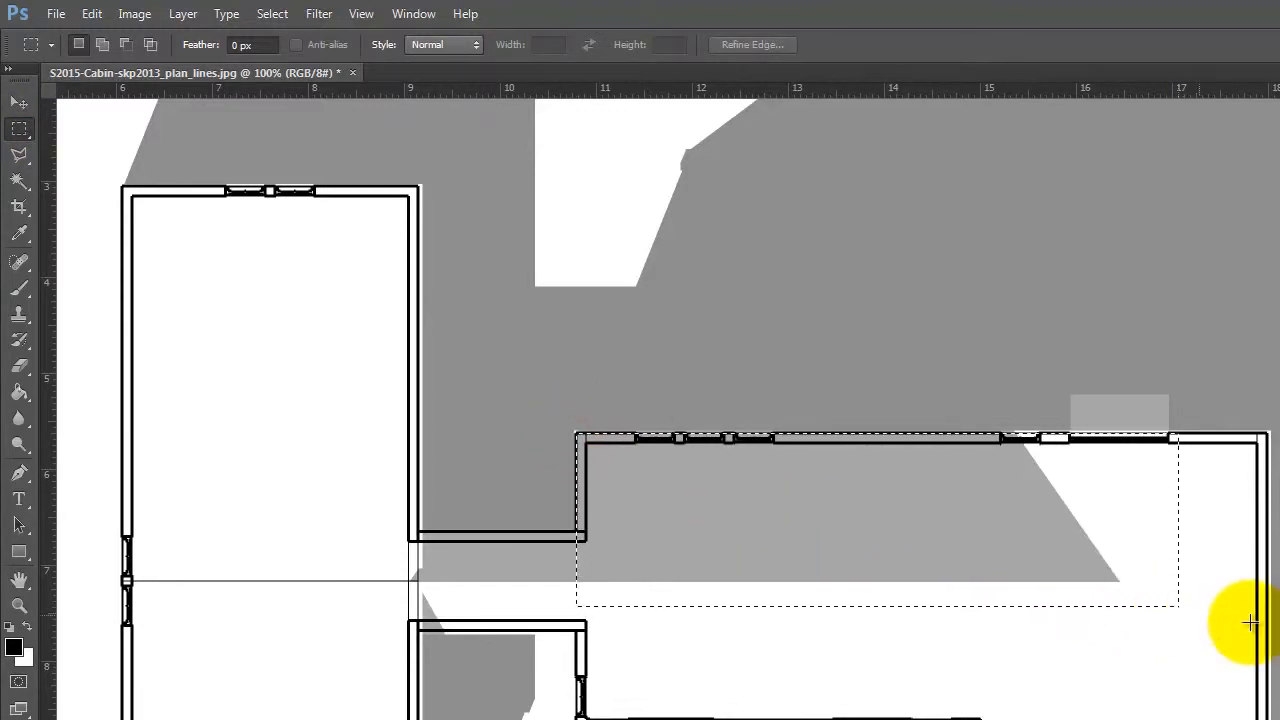
pyautogui.click(1191, 322)
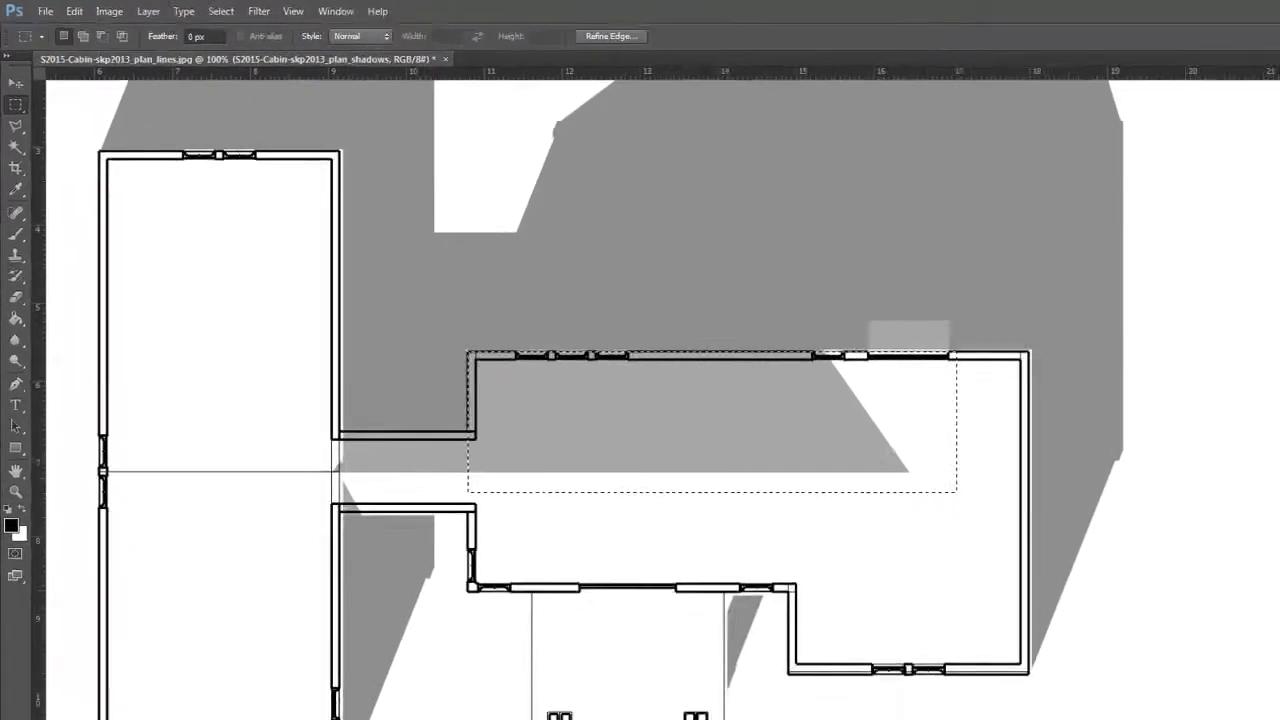
pyautogui.press('Delete')
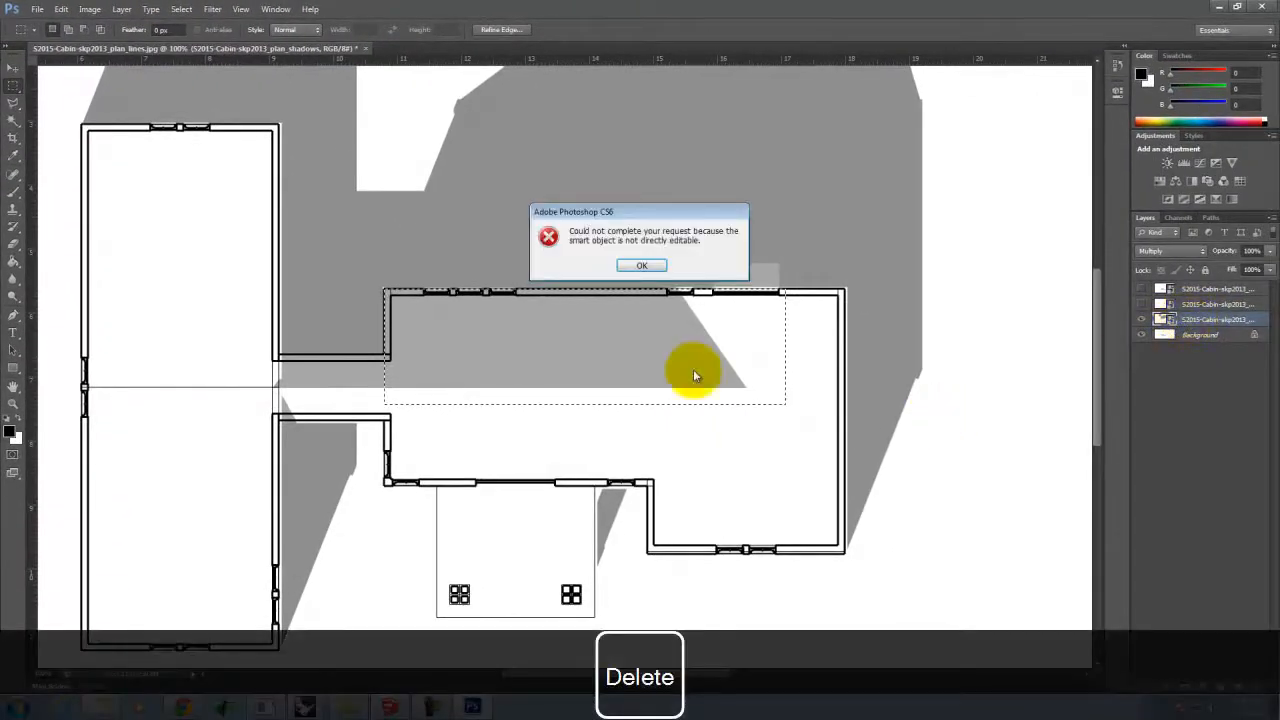
pyautogui.click(642, 267)
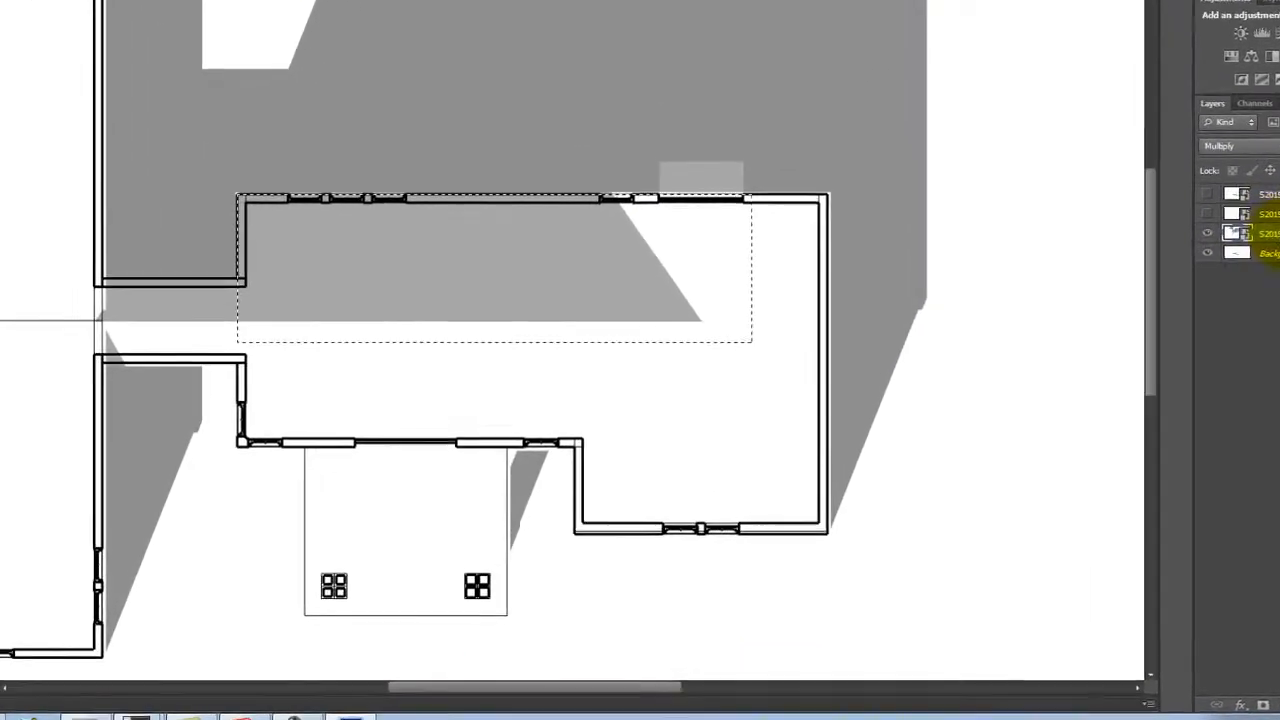
# Rasterize the shadows layer and delete the selected shadow inside the main wing
pyautogui.rightClick(1188, 320)
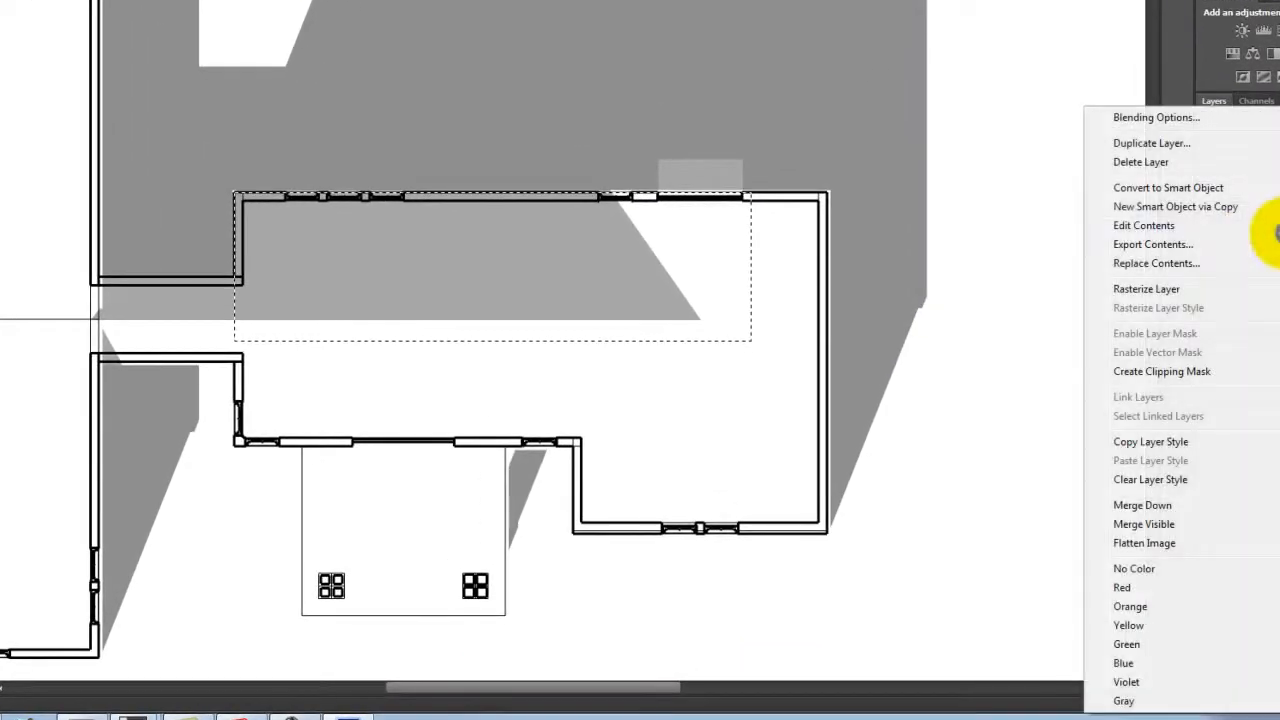
pyautogui.click(1194, 290)
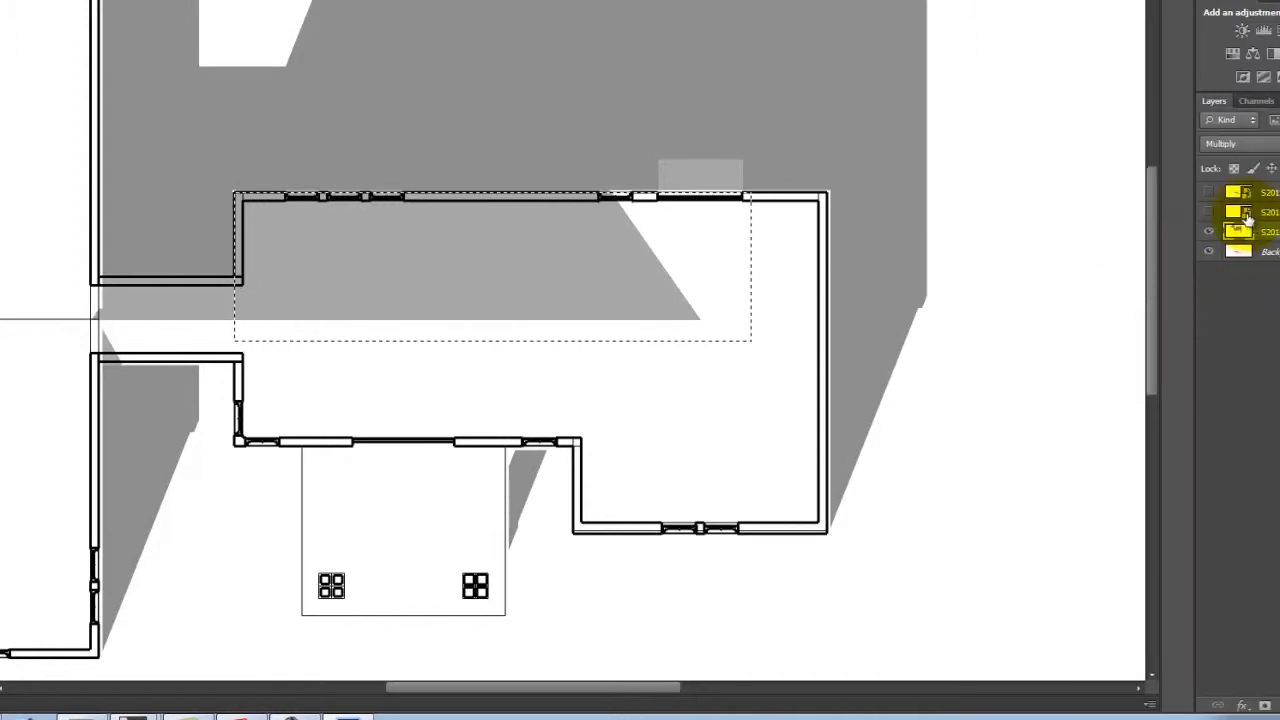
pyautogui.press('Delete')
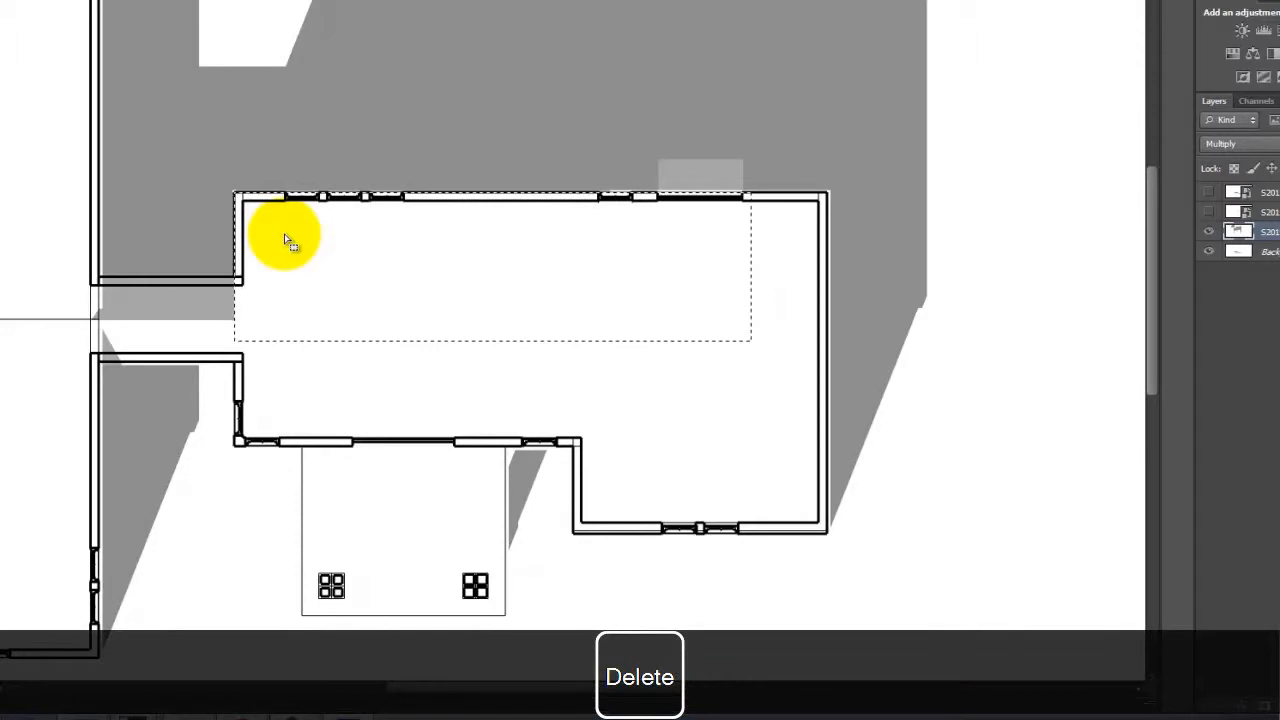
# Delete the shadow inside the corridor between the two wings using a marquee about 2.5 in by 1.05 in, and clear the selection
pyautogui.moveTo(83, 275); pyautogui.dragTo(284, 361)
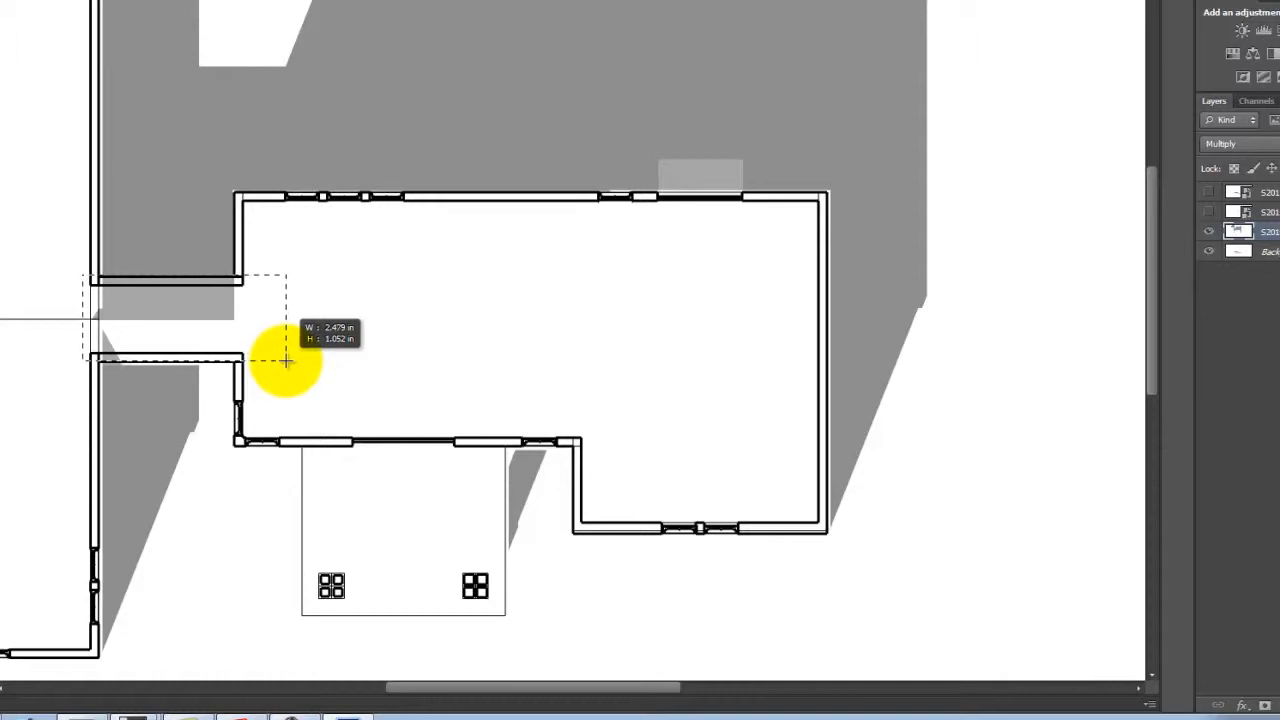
pyautogui.moveTo(286, 361); pyautogui.dragTo(286, 361)
pyautogui.press('Delete')
pyautogui.click(360, 293)
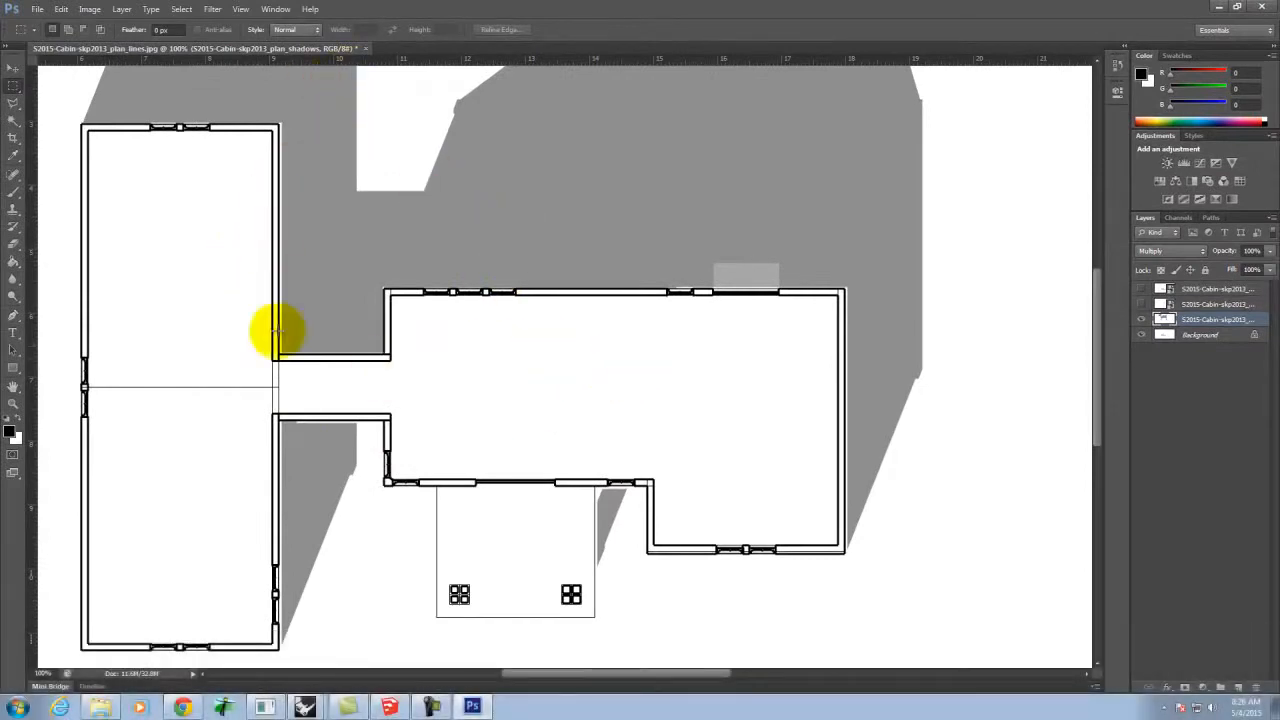
# Marquee a narrow vertical strip covering the white gap between the long wing's outer wall and the courtyard shadow, down to the corridor wall
pyautogui.hotkey('ctrl', '=')
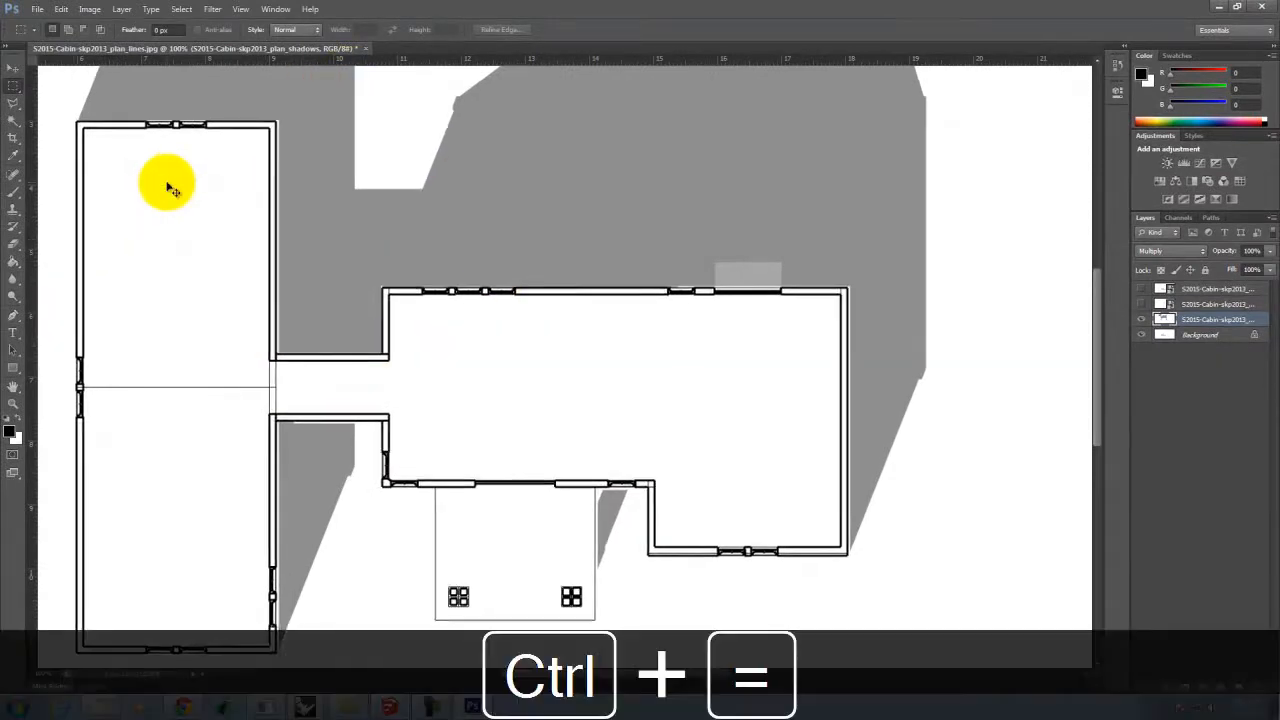
pyautogui.press('space')
pyautogui.moveTo(203, 263); pyautogui.dragTo(838, 284)
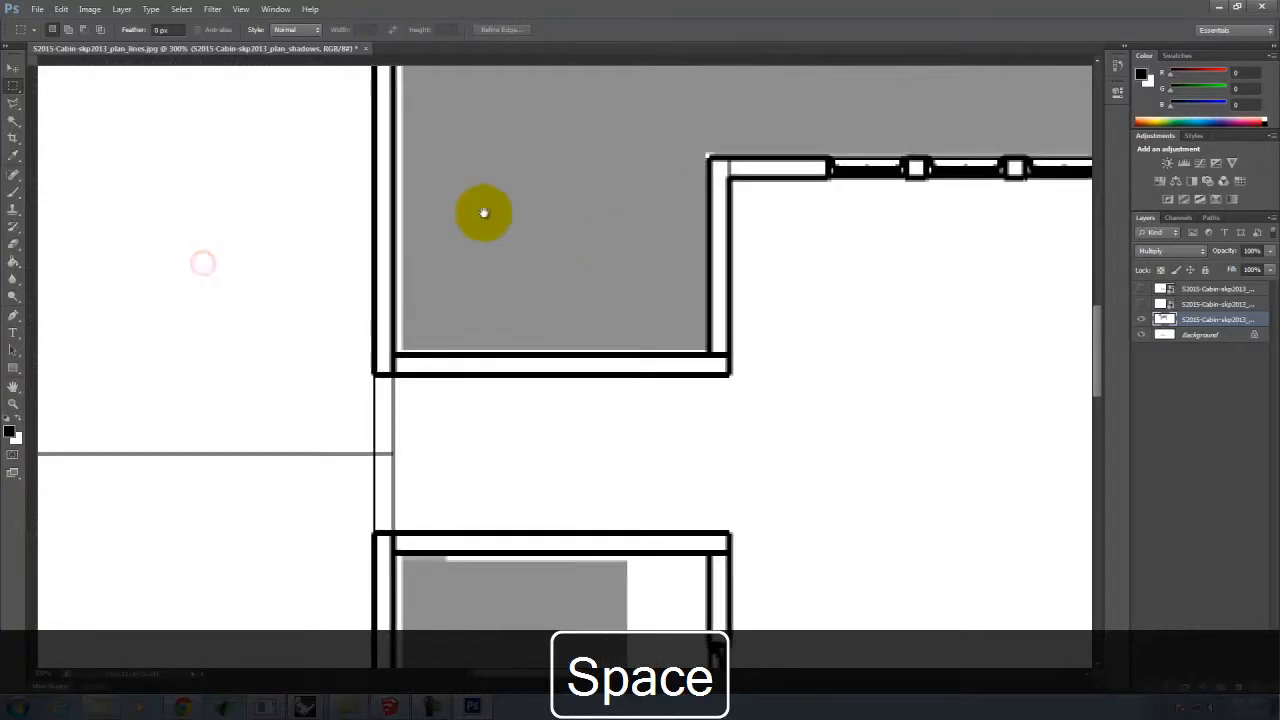
pyautogui.hotkey('ctrl', '=')
pyautogui.press('space')
pyautogui.moveTo(453, 200); pyautogui.dragTo(555, 700)
pyautogui.moveTo(574, 357); pyautogui.dragTo(568, 346)
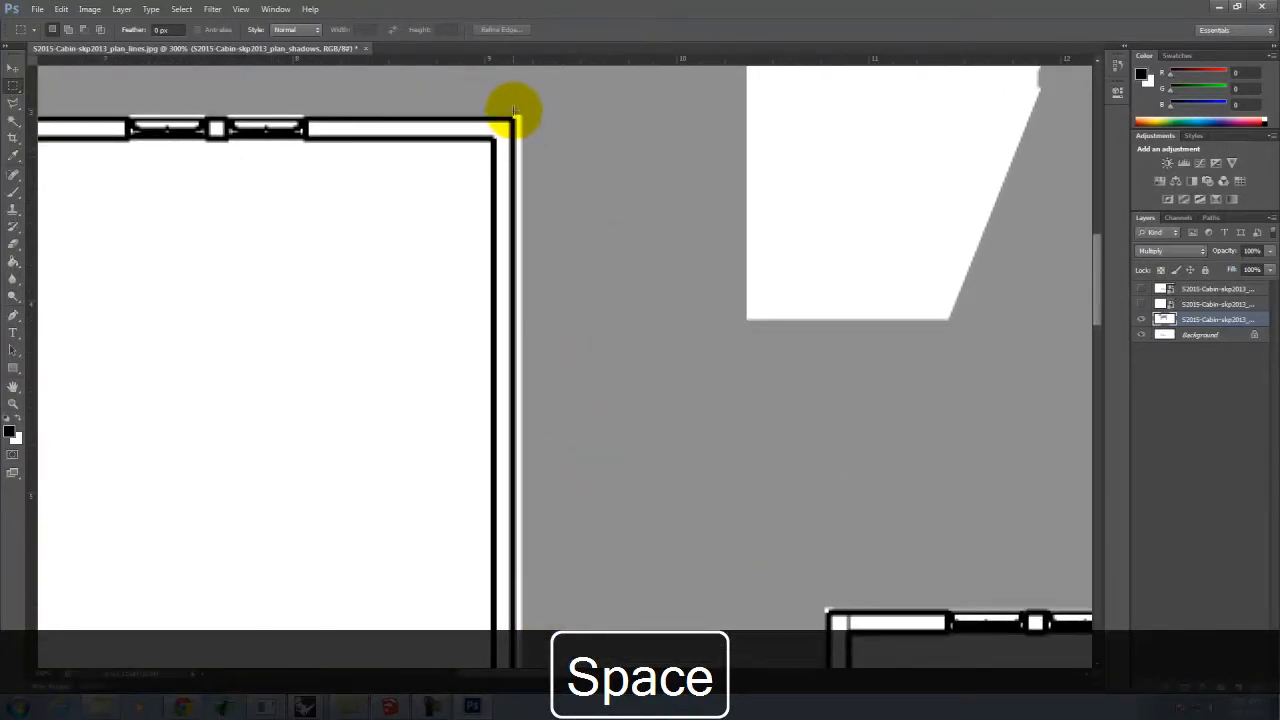
pyautogui.scroll(-5, 534, 236)
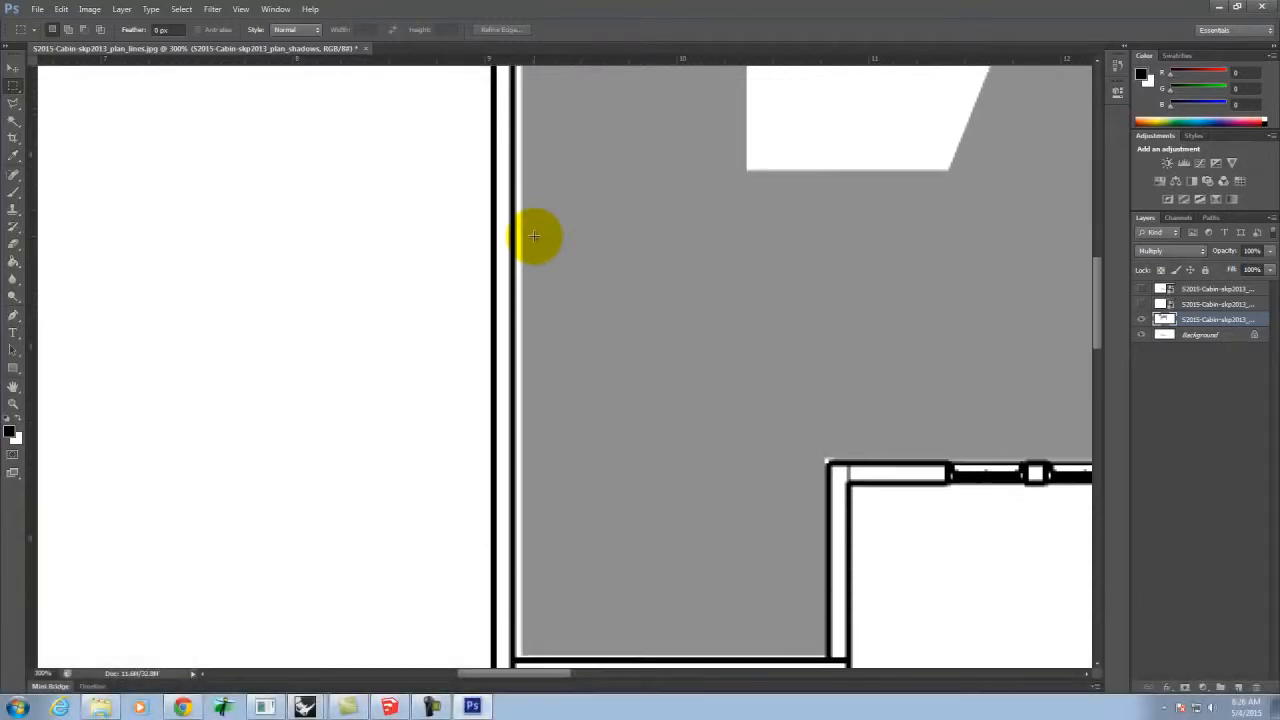
pyautogui.scroll(-1, 534, 236)
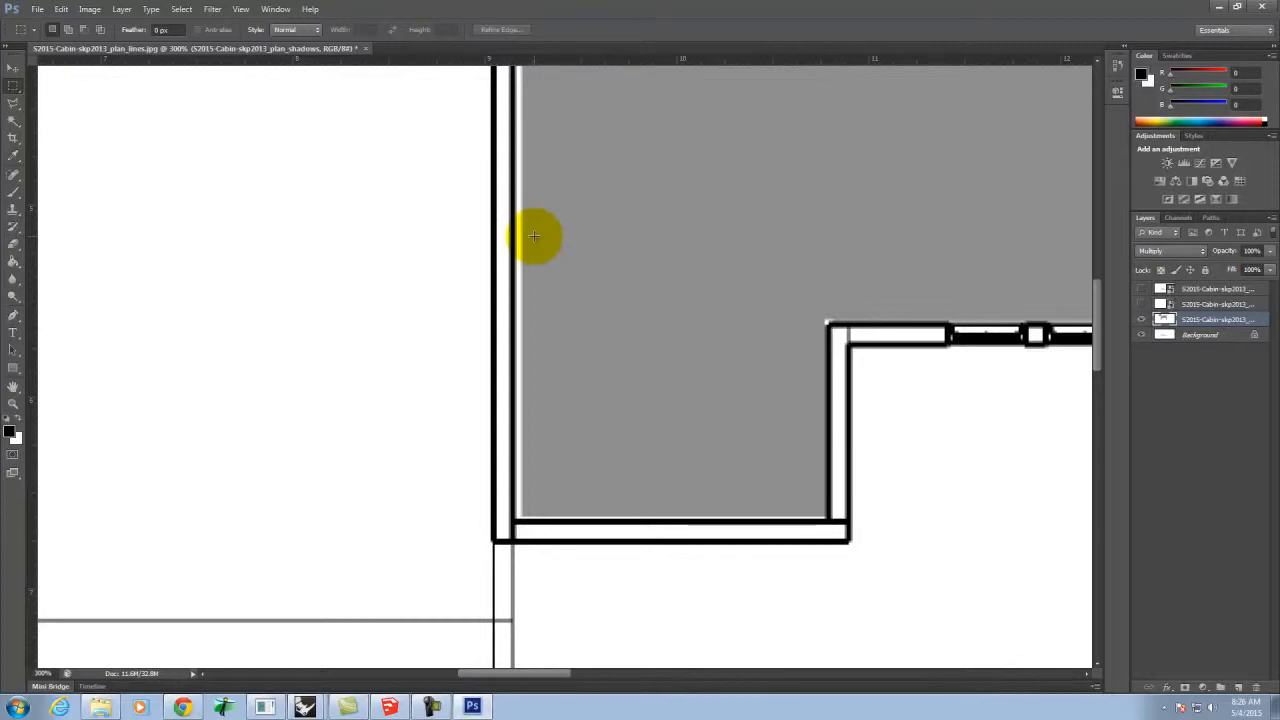
pyautogui.scroll(5, 580, 394)
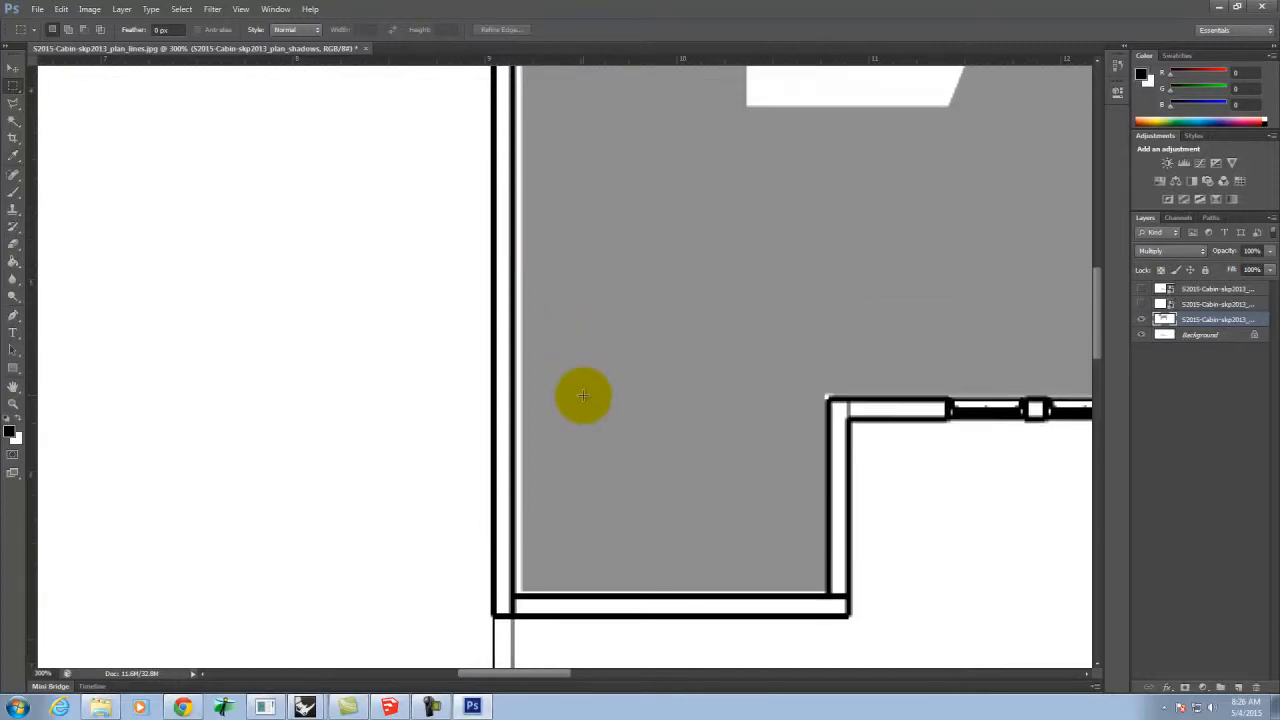
pyautogui.scroll(1, 590, 405)
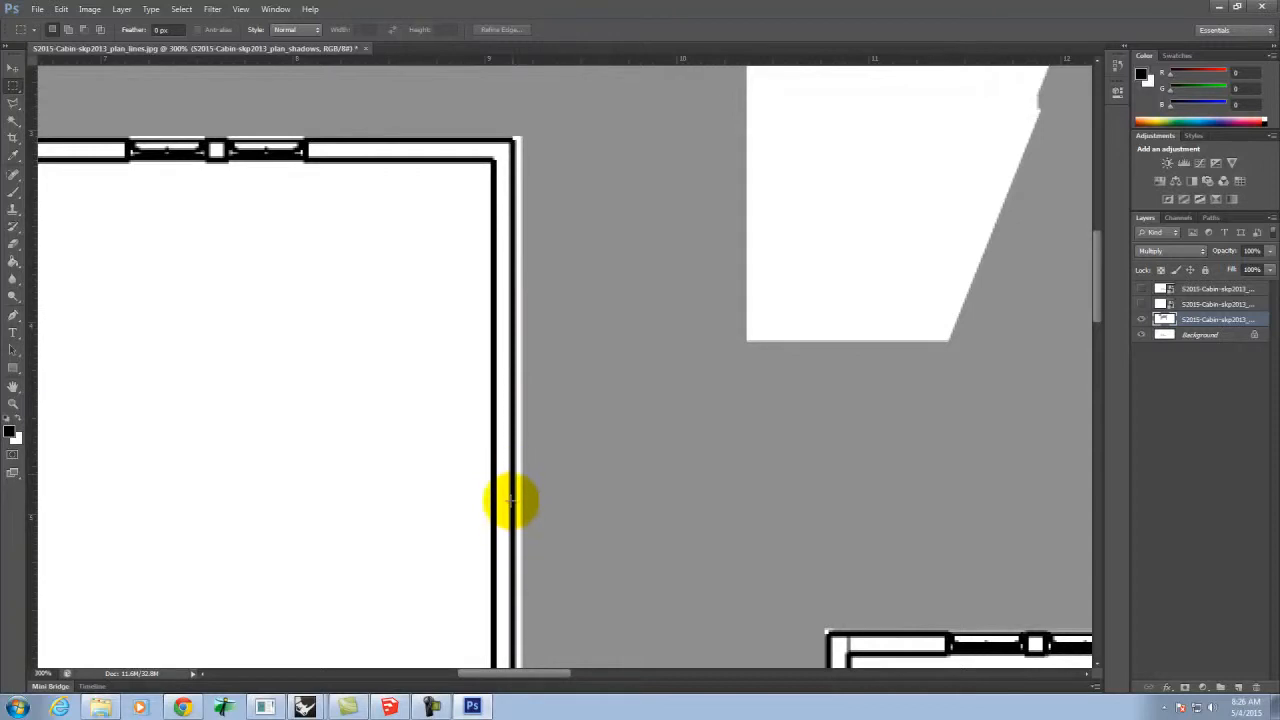
pyautogui.moveTo(512, 132); pyautogui.dragTo(549, 463)
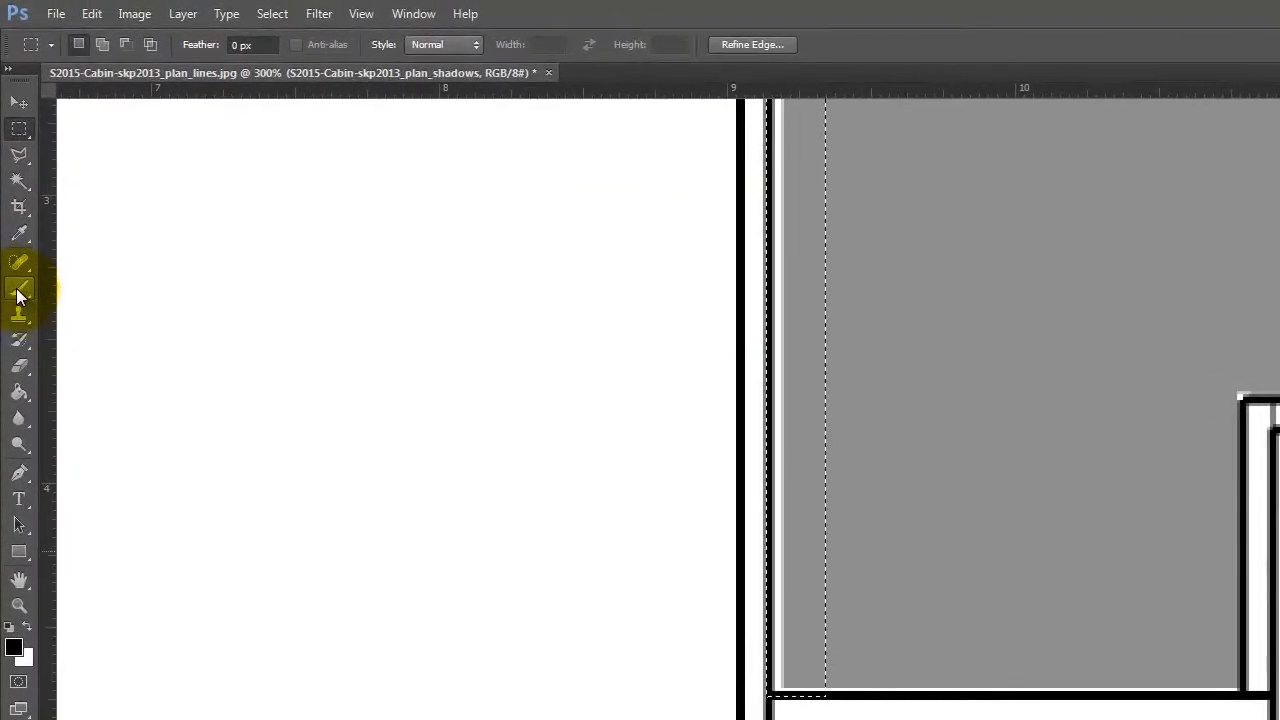
# Sample the shadow gray as the foreground color and choose a hard round 25 px brush with 100% hardness
pyautogui.click(13, 194)
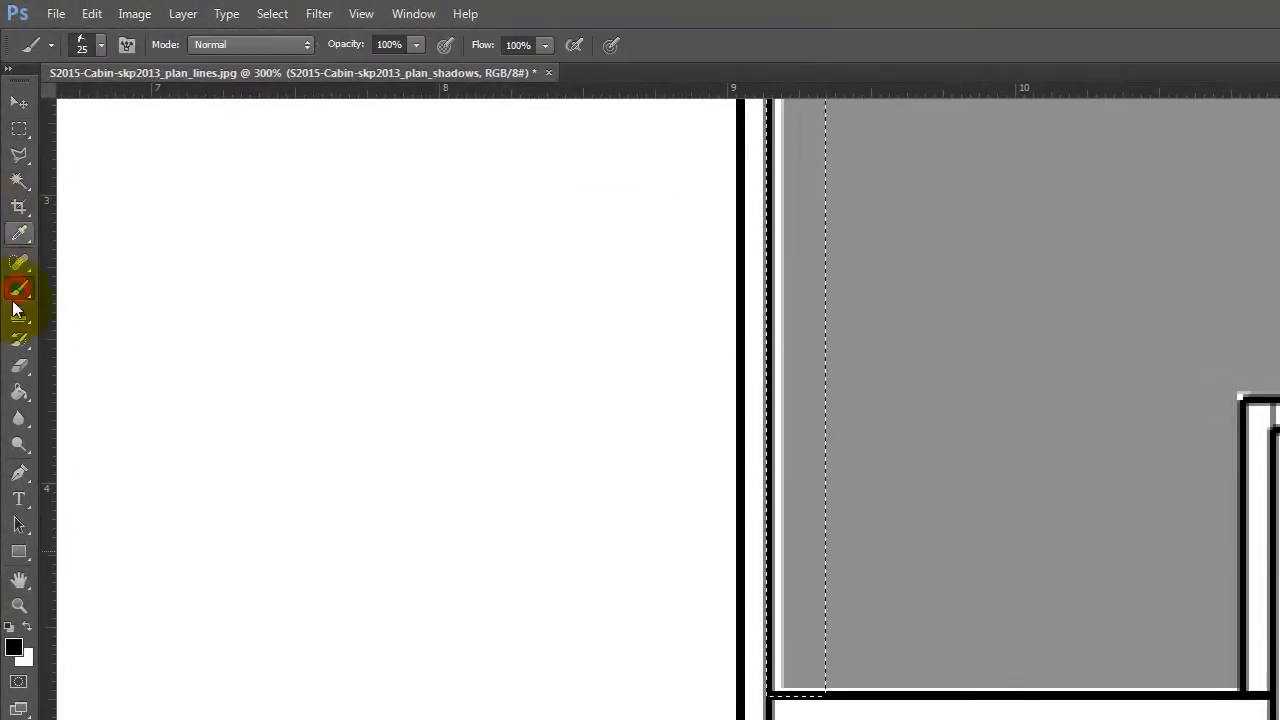
pyautogui.click(20, 234)
pyautogui.click(930, 291)
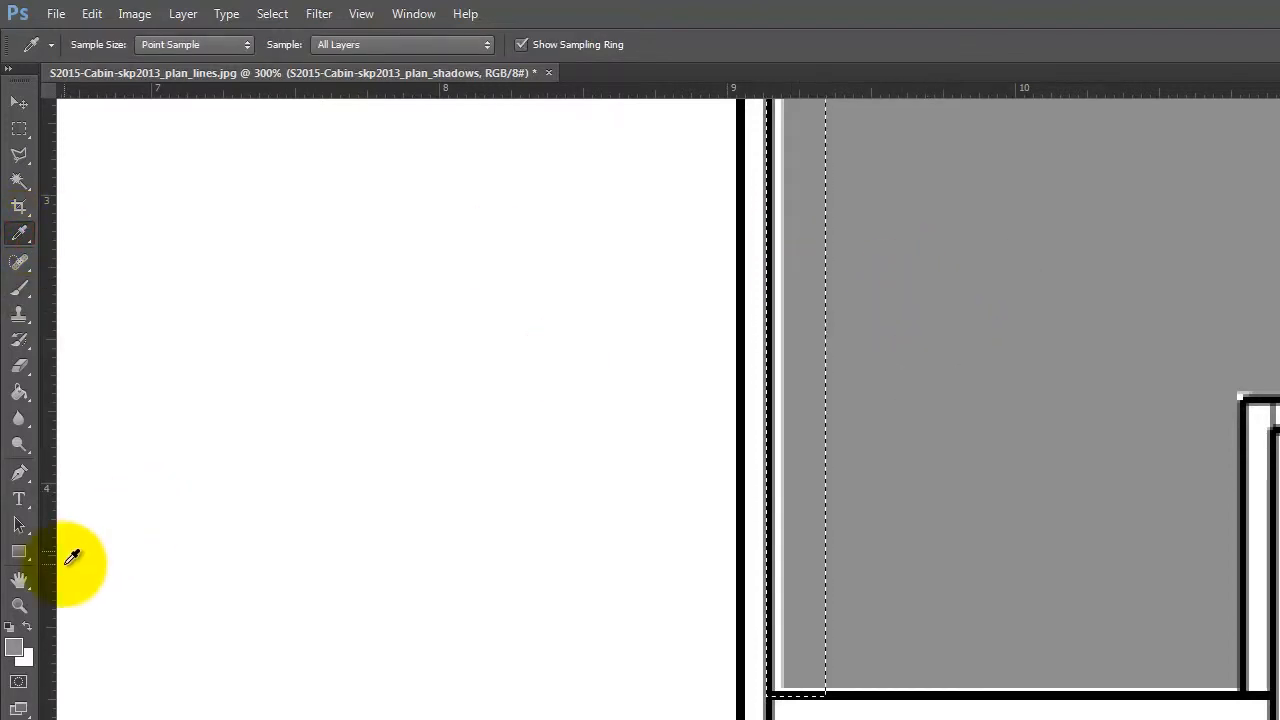
pyautogui.click(19, 289)
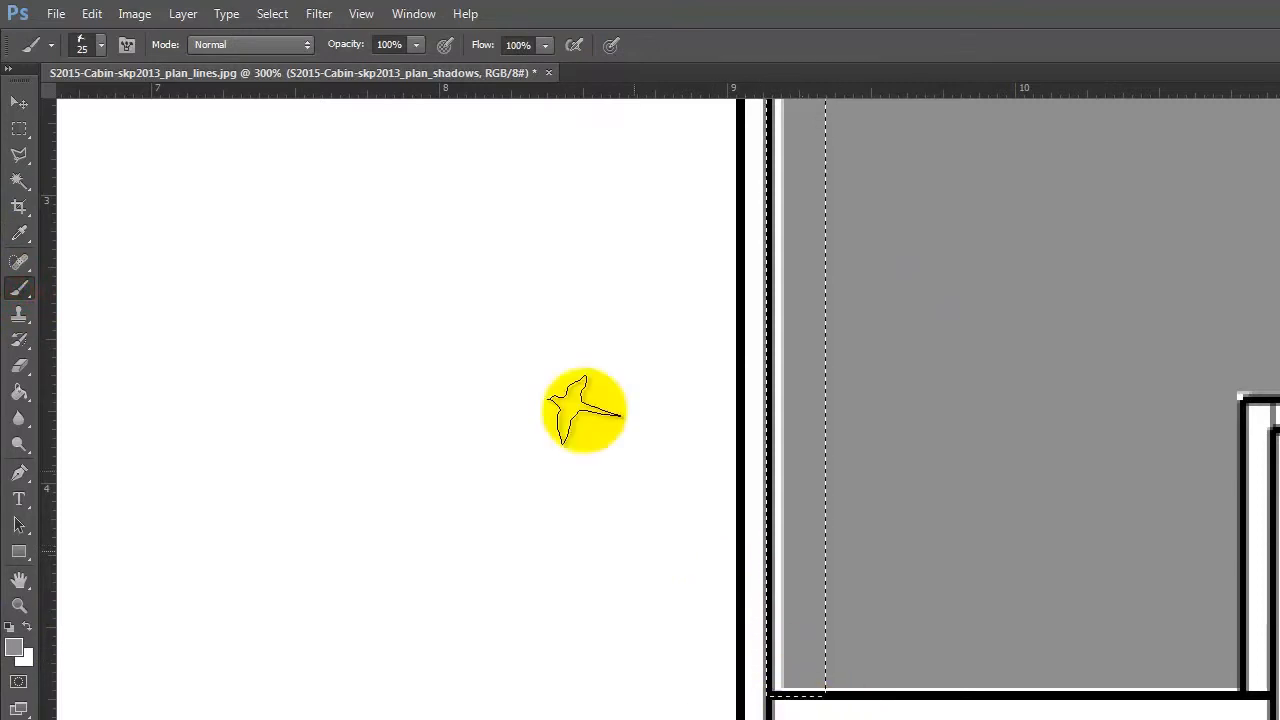
pyautogui.click(101, 44)
pyautogui.click(74, 202)
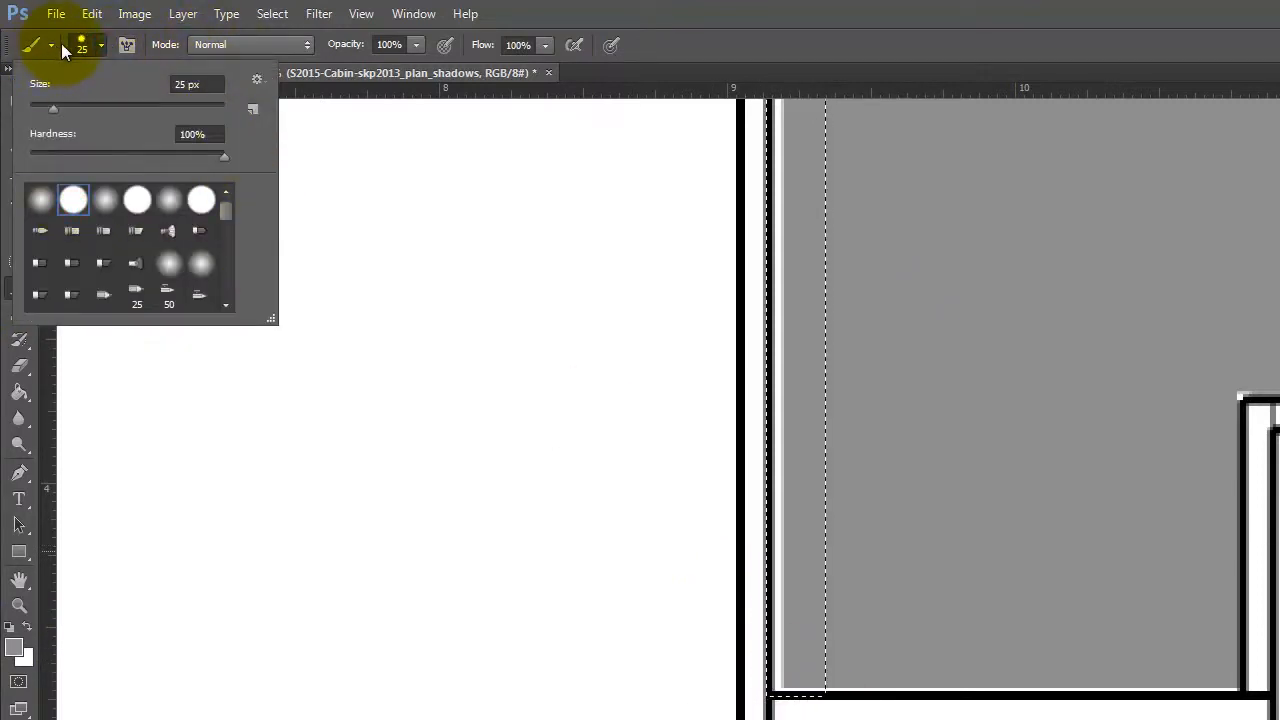
pyautogui.click(101, 44)
# Paint the shadow gray over the white gap along the long wing's outer wall within the strip, and clear the selection
pyautogui.moveTo(511, 318)
pyautogui.mouseDown()
pyautogui.moveTo(531, 471)
pyautogui.moveTo(535, 126)
pyautogui.mouseUp()
pyautogui.scroll(1, 537, 221)
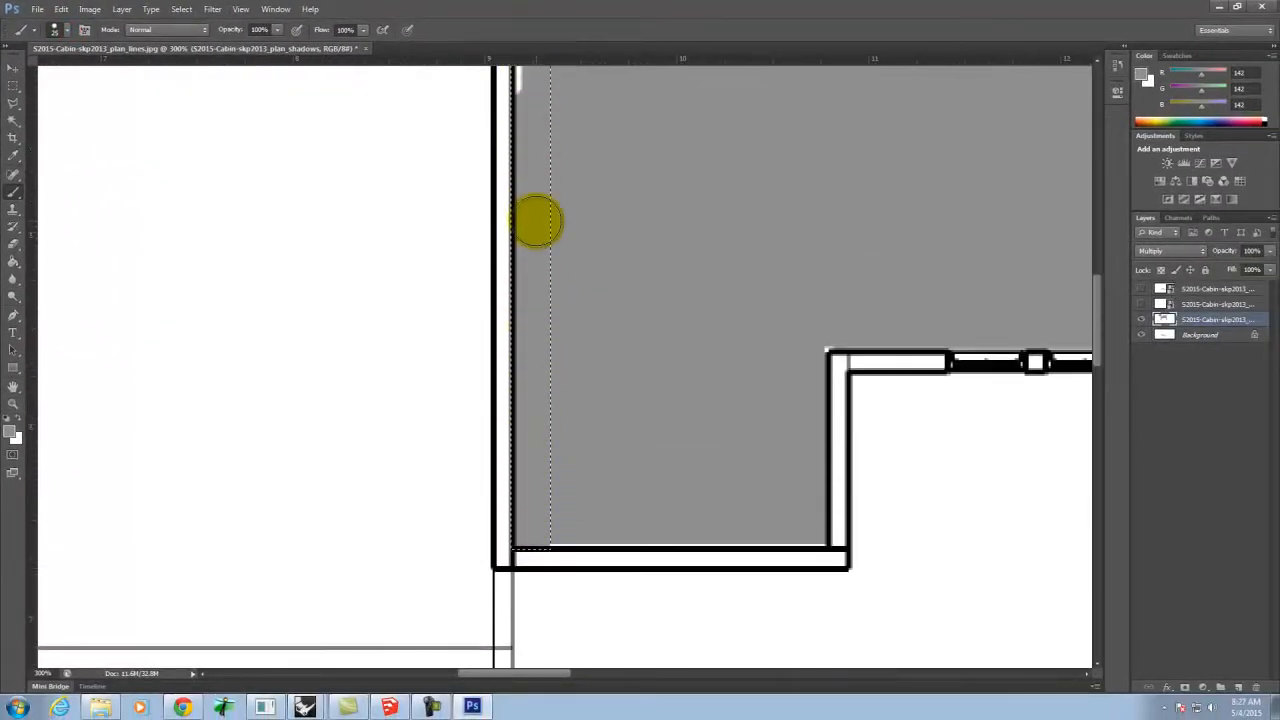
pyautogui.scroll(5, 537, 221)
pyautogui.moveTo(548, 315)
pyautogui.mouseDown()
pyautogui.moveTo(554, 382)
pyautogui.moveTo(522, 110)
pyautogui.moveTo(521, 302)
pyautogui.moveTo(554, 374)
pyautogui.mouseUp()
pyautogui.click(13, 85)
pyautogui.click(640, 224)
# Marquee a thin strip above the corridor's upper wall and paint its white gap with the shadow gray
pyautogui.scroll(-3, 603, 142)
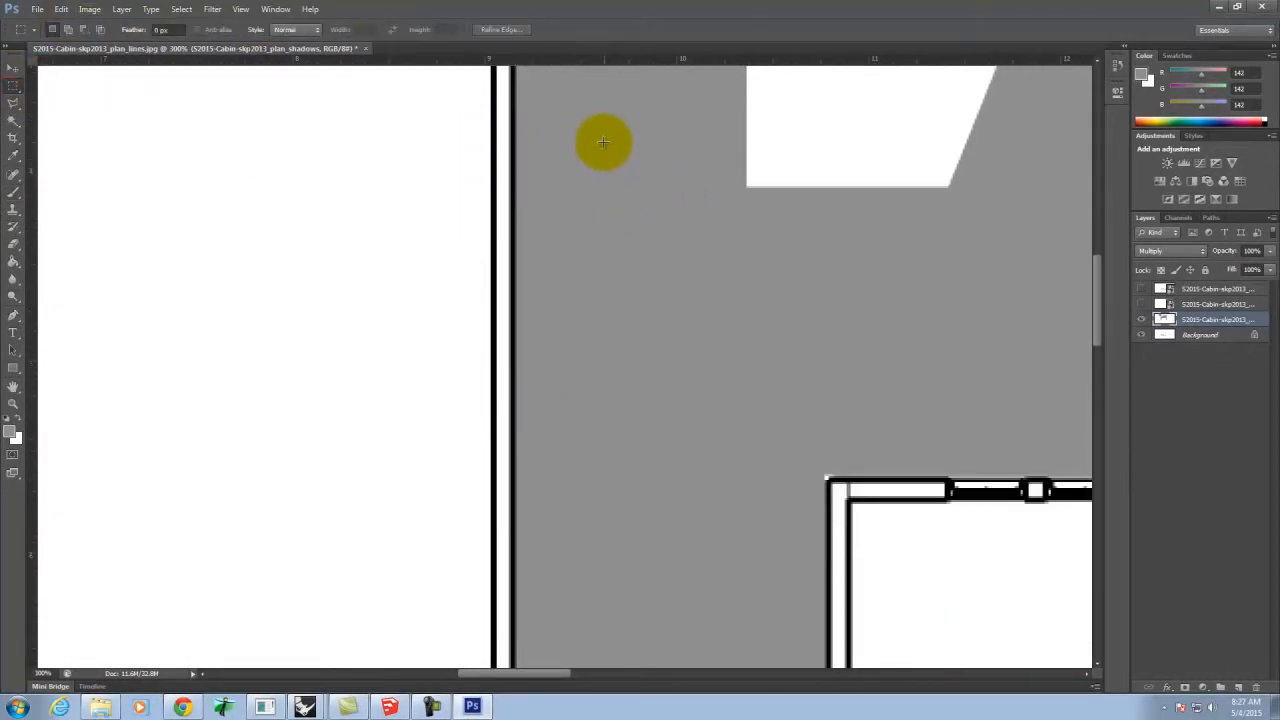
pyautogui.scroll(-4, 603, 142)
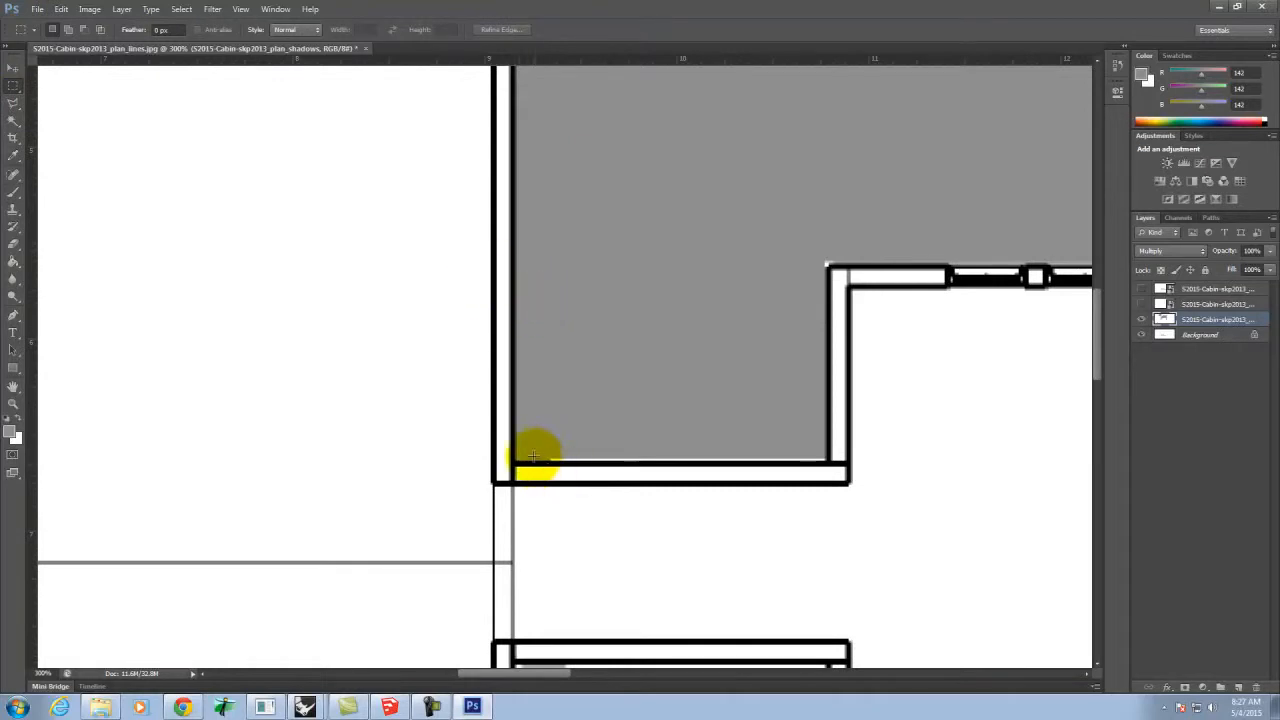
pyautogui.moveTo(515, 465); pyautogui.dragTo(830, 420)
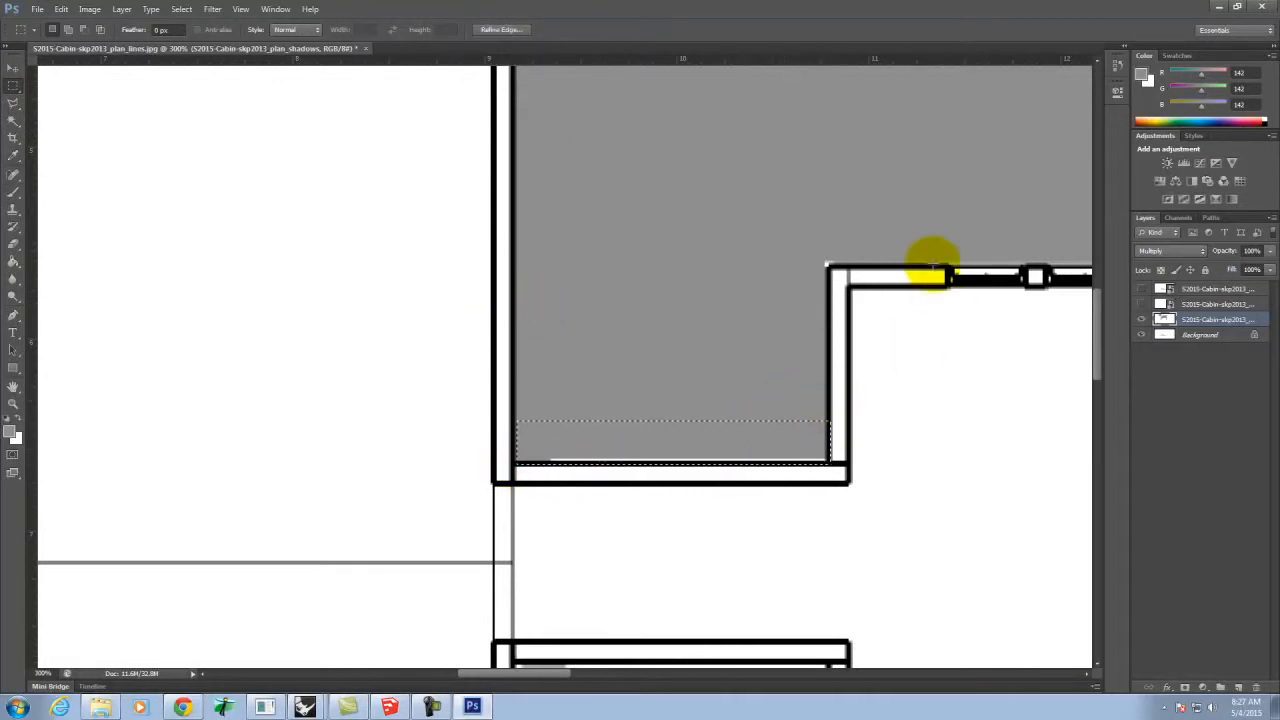
pyautogui.click(13, 193)
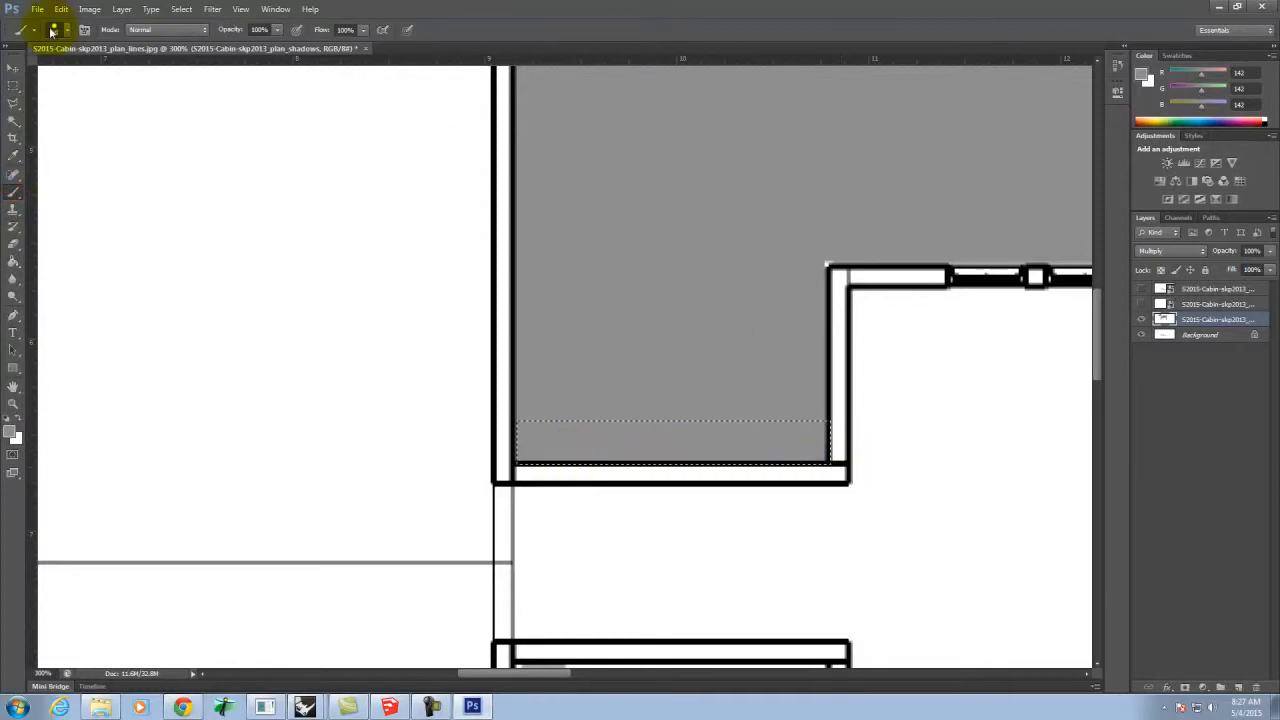
# Marquee the gap above the main wing's wall between its corner and the first window, paint it gray, and clear the selection
pyautogui.click(15, 87)
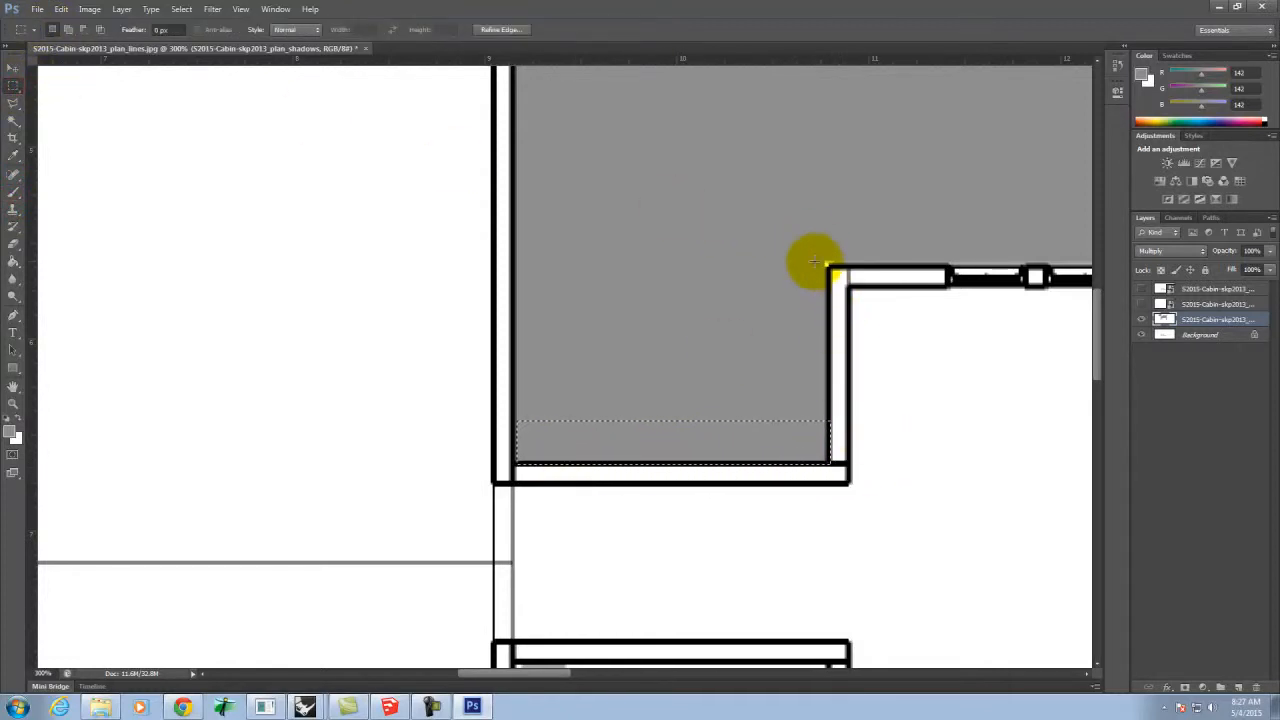
pyautogui.moveTo(824, 268); pyautogui.dragTo(946, 229)
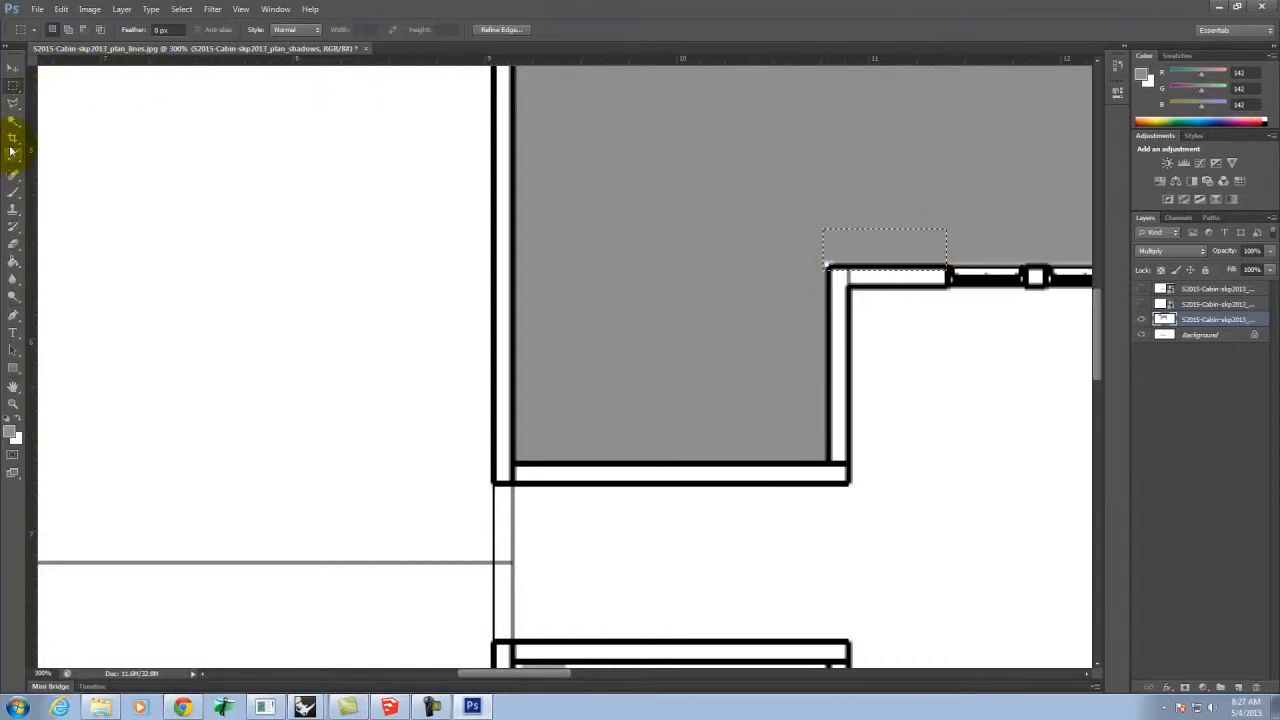
pyautogui.click(11, 195)
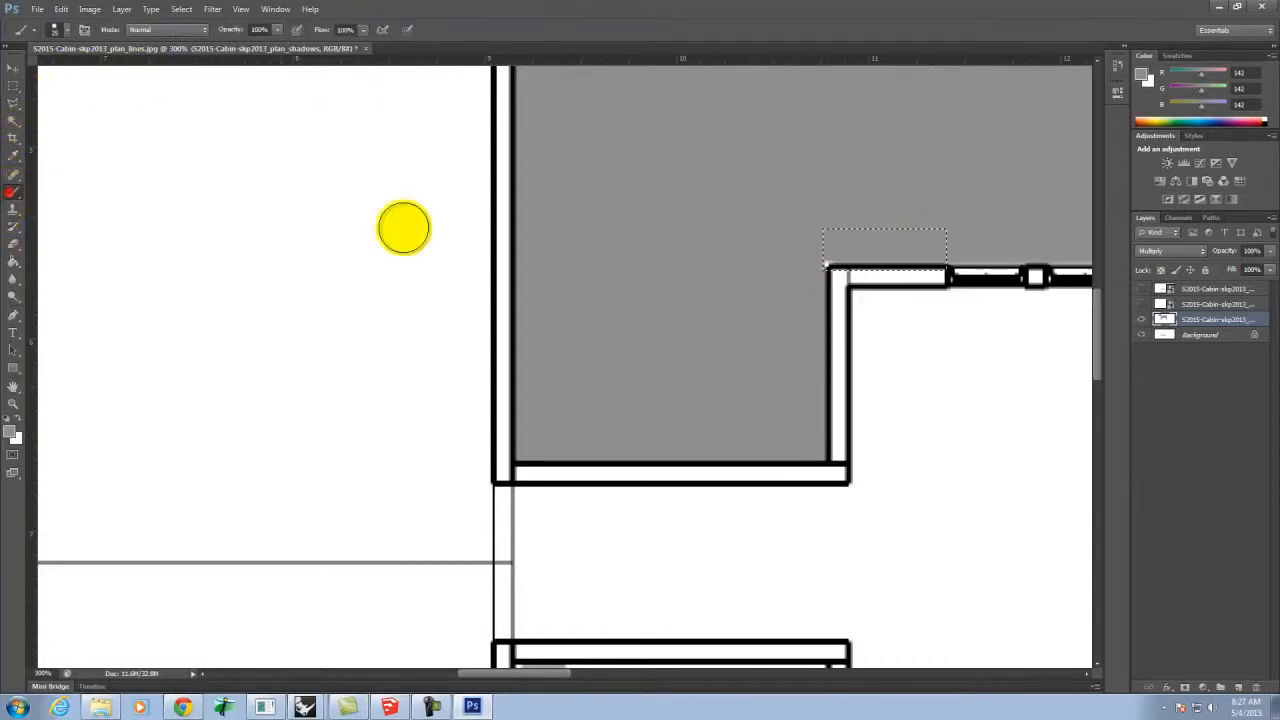
pyautogui.click(12, 85)
pyautogui.click(722, 271)
# Marquee a strip above the main wing's upper wall from corner to corner and paint its white gap with the shadow gray
pyautogui.press('space')
pyautogui.moveTo(993, 166); pyautogui.dragTo(397, 291)
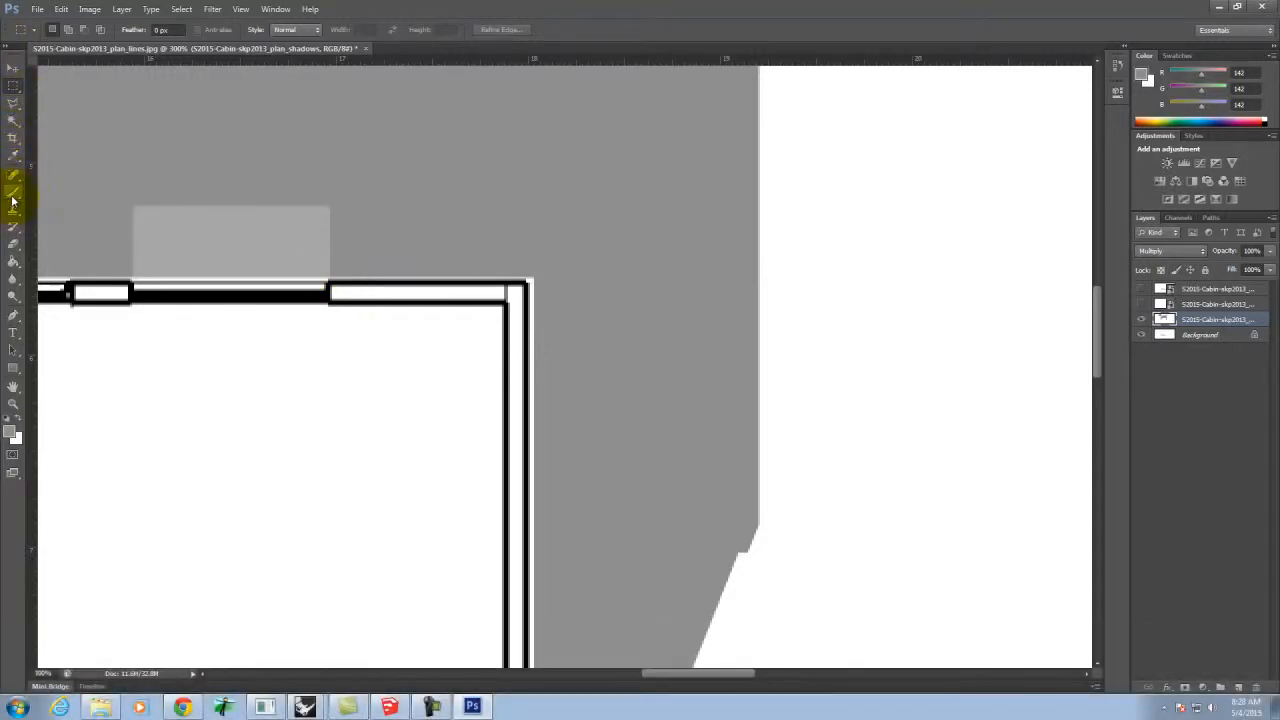
pyautogui.click(339, 278)
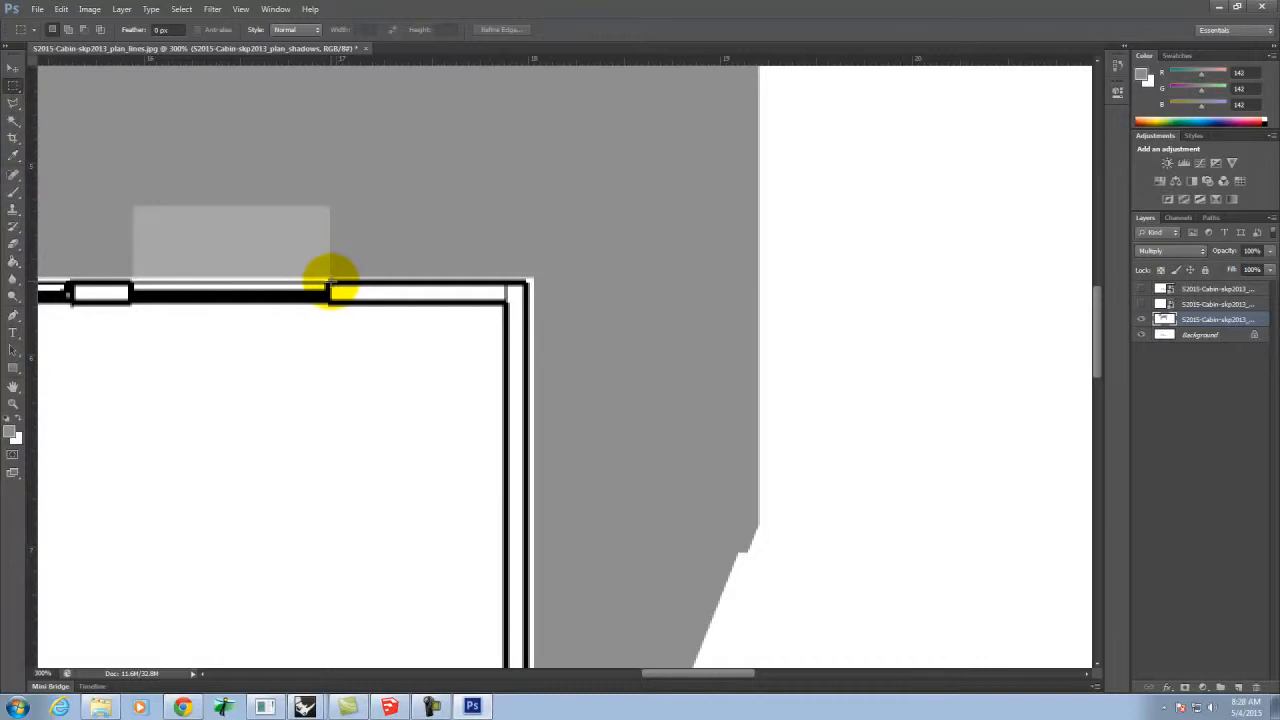
pyautogui.moveTo(541, 284); pyautogui.dragTo(197, 237)
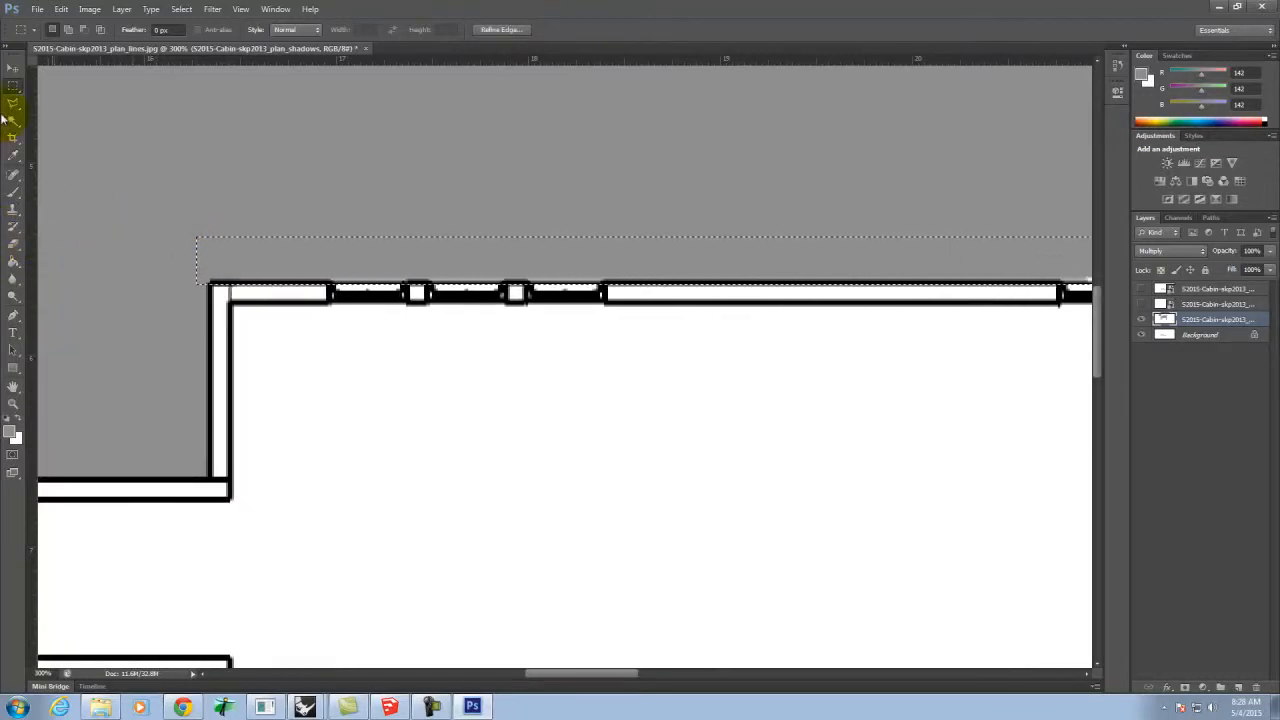
pyautogui.click(14, 203)
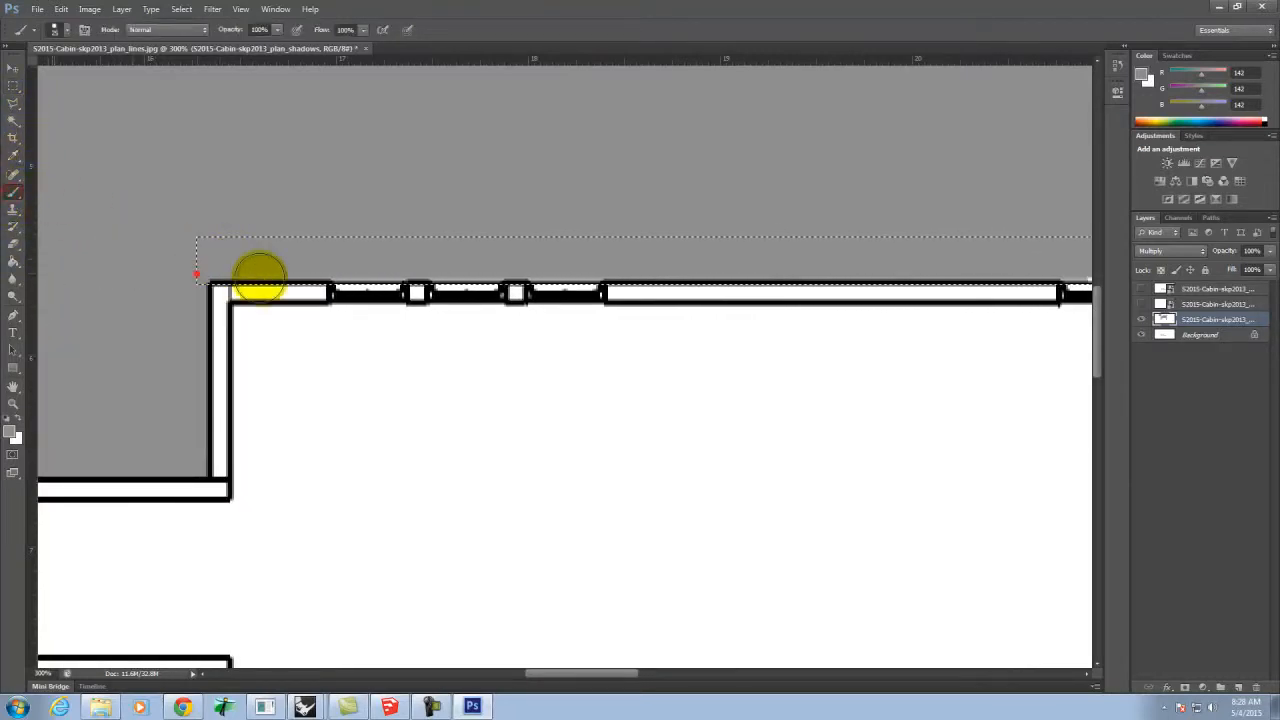
pyautogui.press('space')
pyautogui.moveTo(928, 280); pyautogui.dragTo(84, 277)
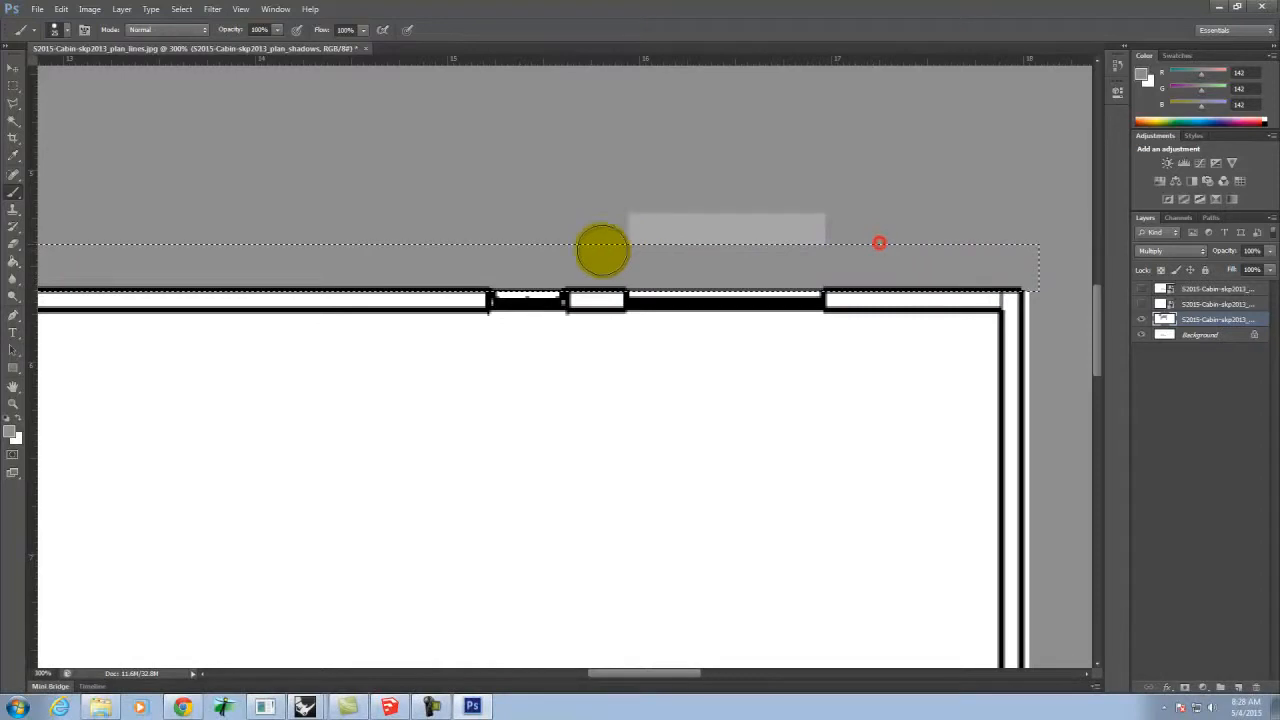
# Marquee the lighter rectangular patch in the shadow above the main wing, paint it with the shadow gray, and clear the selection
pyautogui.click(12, 86)
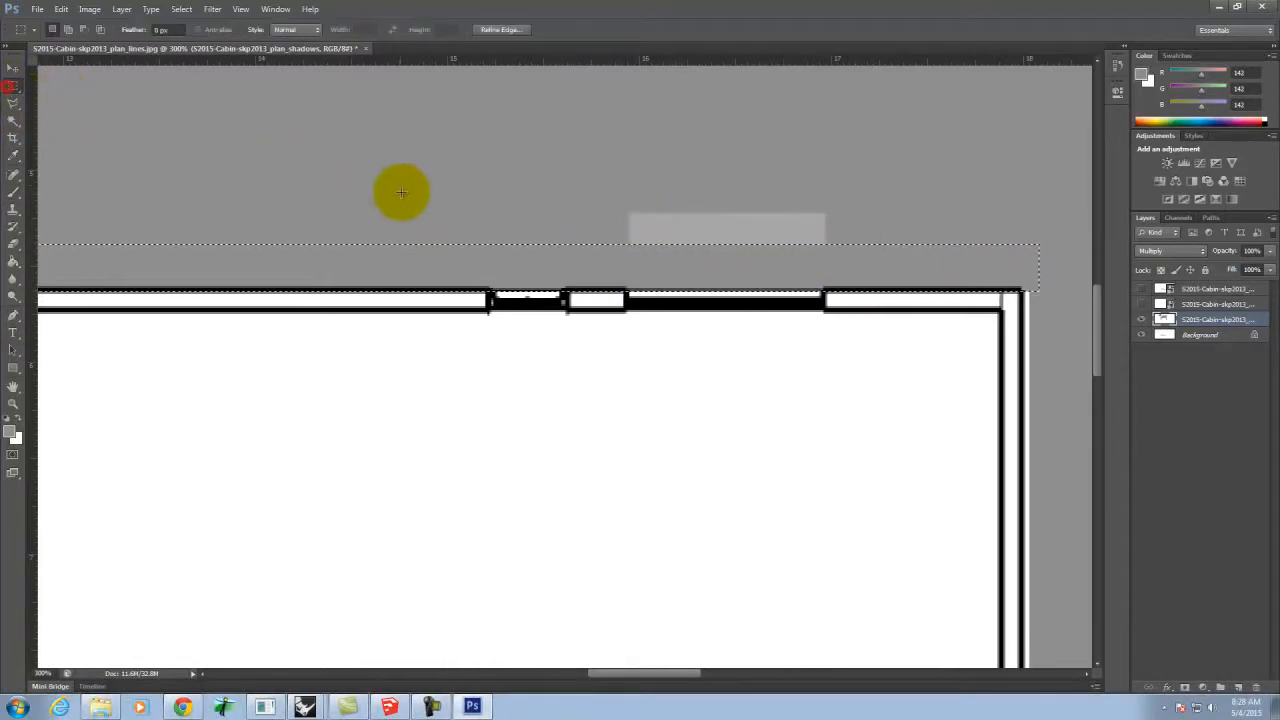
pyautogui.moveTo(589, 192); pyautogui.dragTo(880, 267)
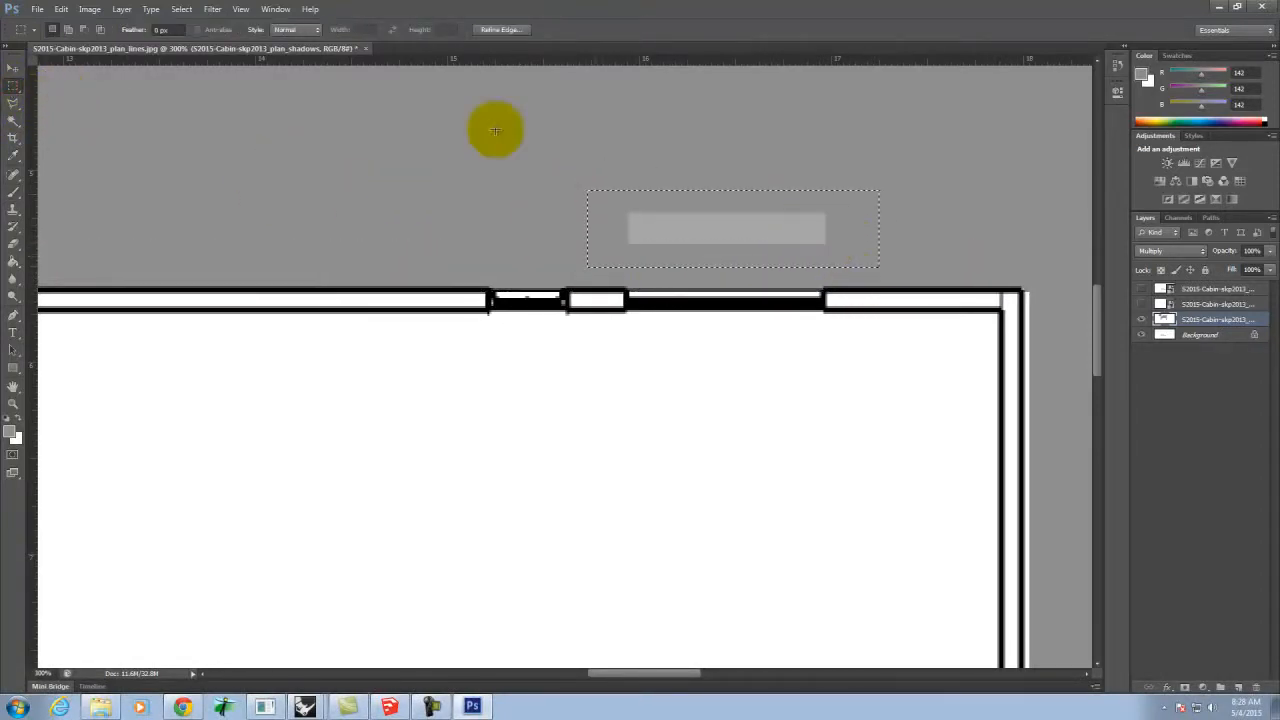
pyautogui.click(13, 191)
pyautogui.moveTo(629, 214); pyautogui.dragTo(671, 211)
pyautogui.moveTo(589, 215)
pyautogui.mouseDown()
pyautogui.moveTo(612, 238)
pyautogui.moveTo(937, 240)
pyautogui.mouseUp()
pyautogui.click(13, 87)
pyautogui.click(562, 171)
# Outline the porch post's full shadow with the Polygonal Lasso, from the house wall down to the post beside the existing shadow fragment
pyautogui.press('space')
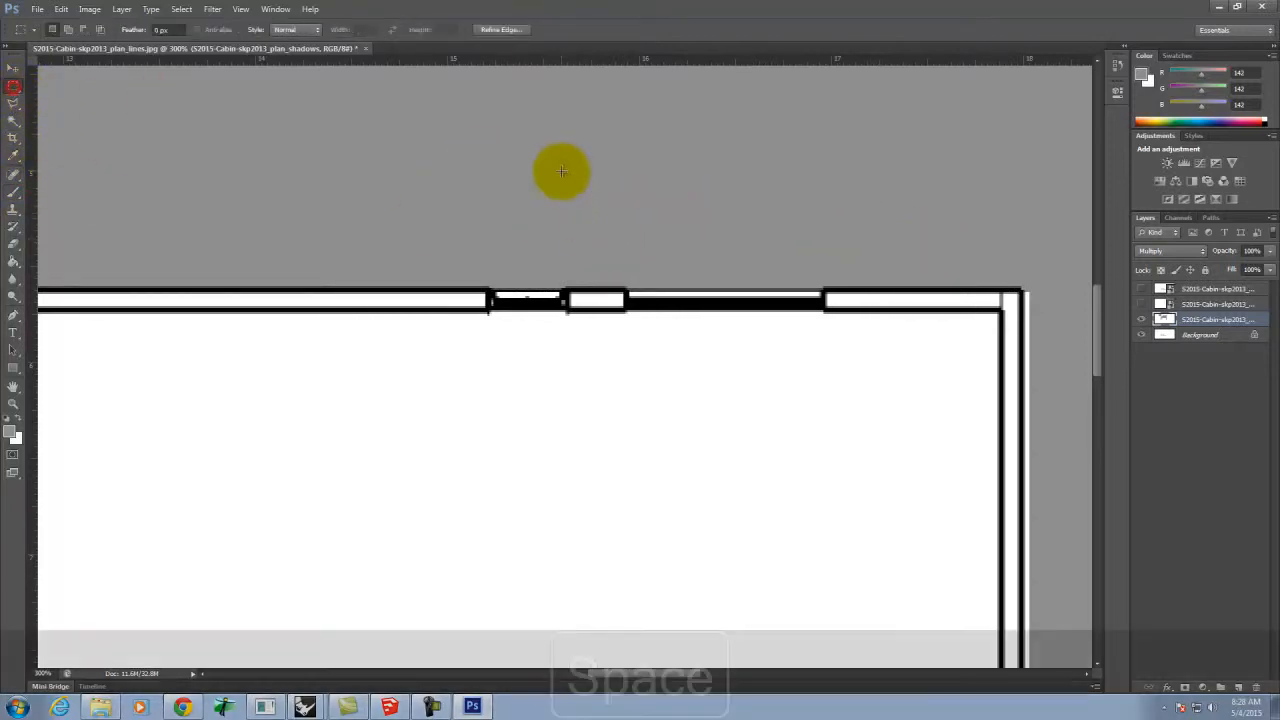
pyautogui.moveTo(454, 443); pyautogui.dragTo(586, 43)
pyautogui.moveTo(388, 358); pyautogui.dragTo(507, 313)
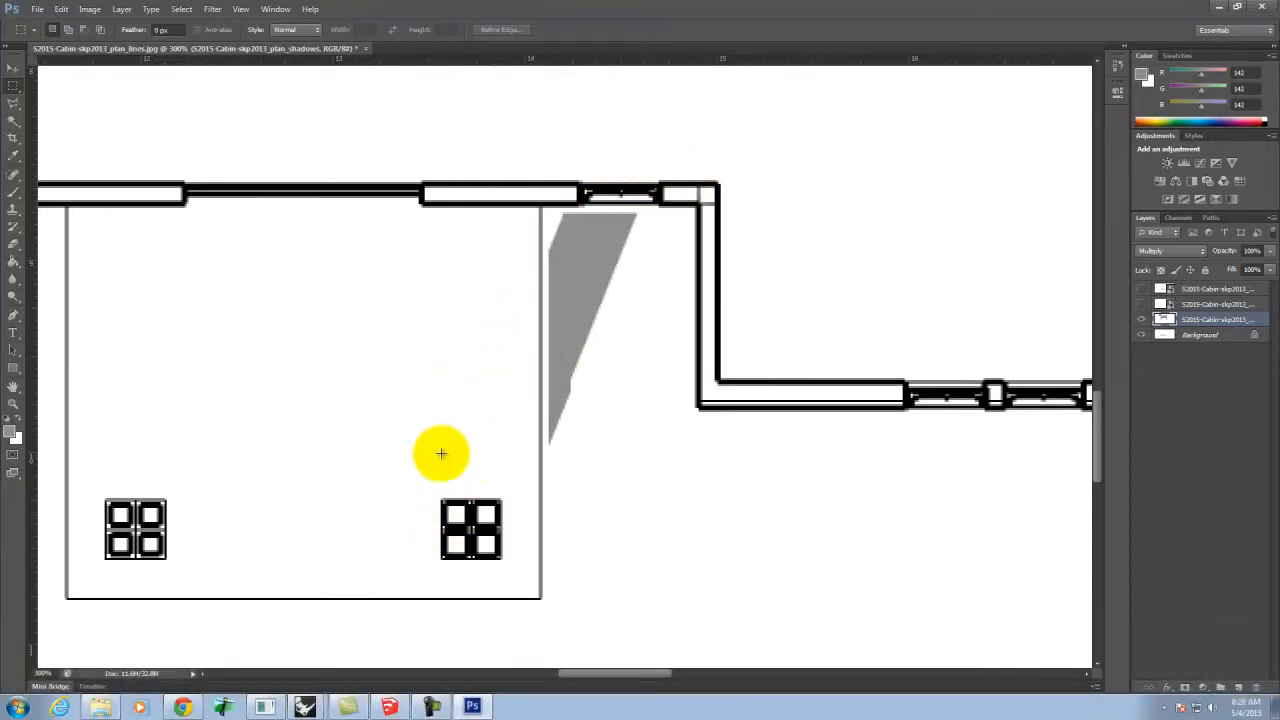
pyautogui.click(10, 104)
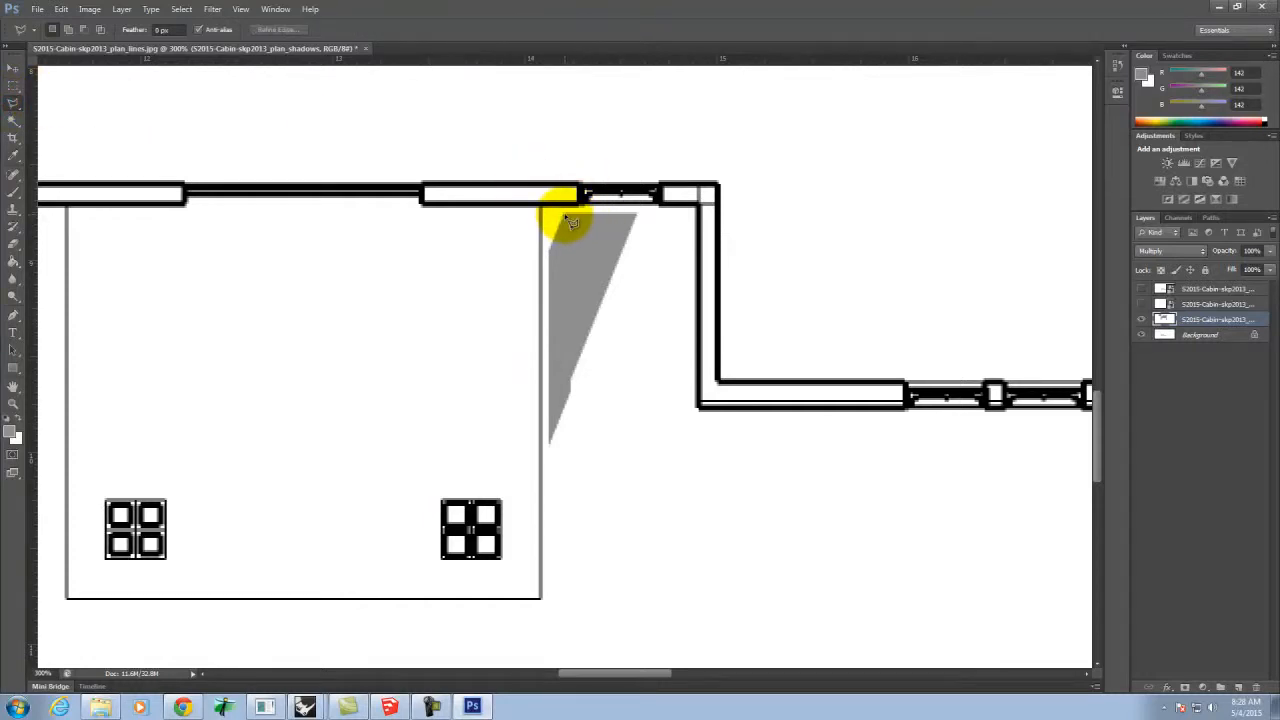
pyautogui.click(635, 212)
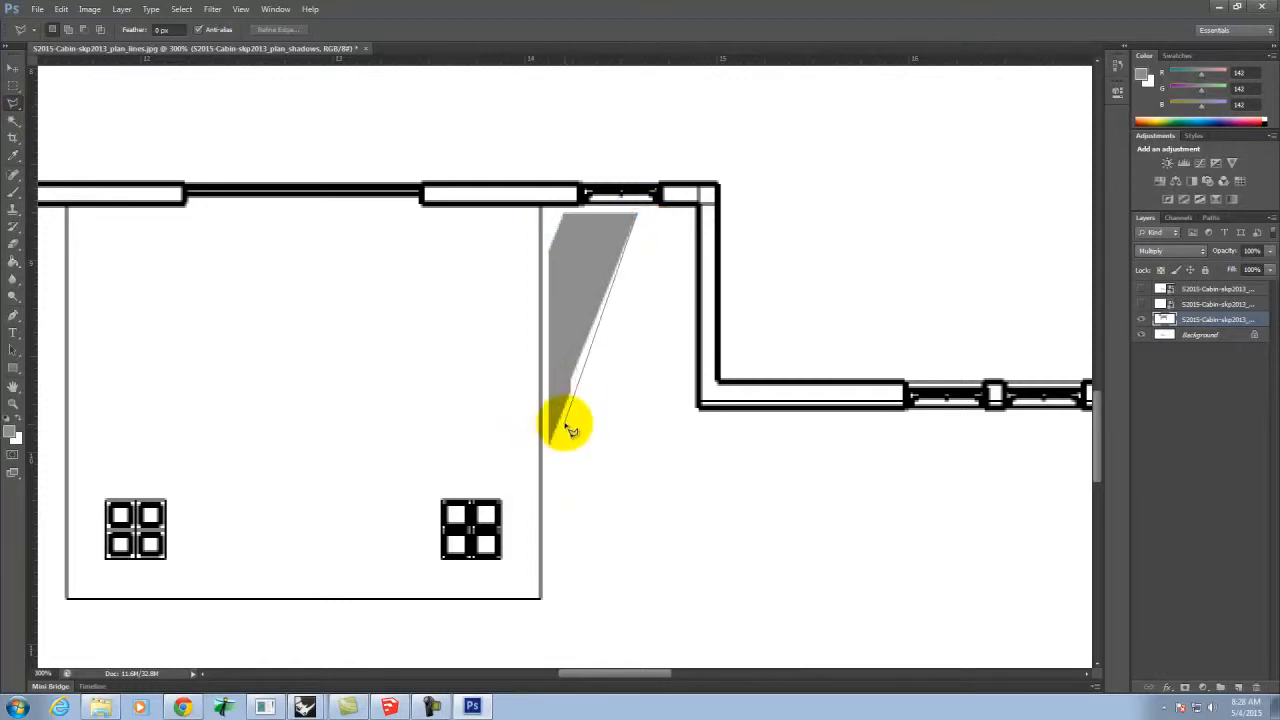
pyautogui.click(571, 380)
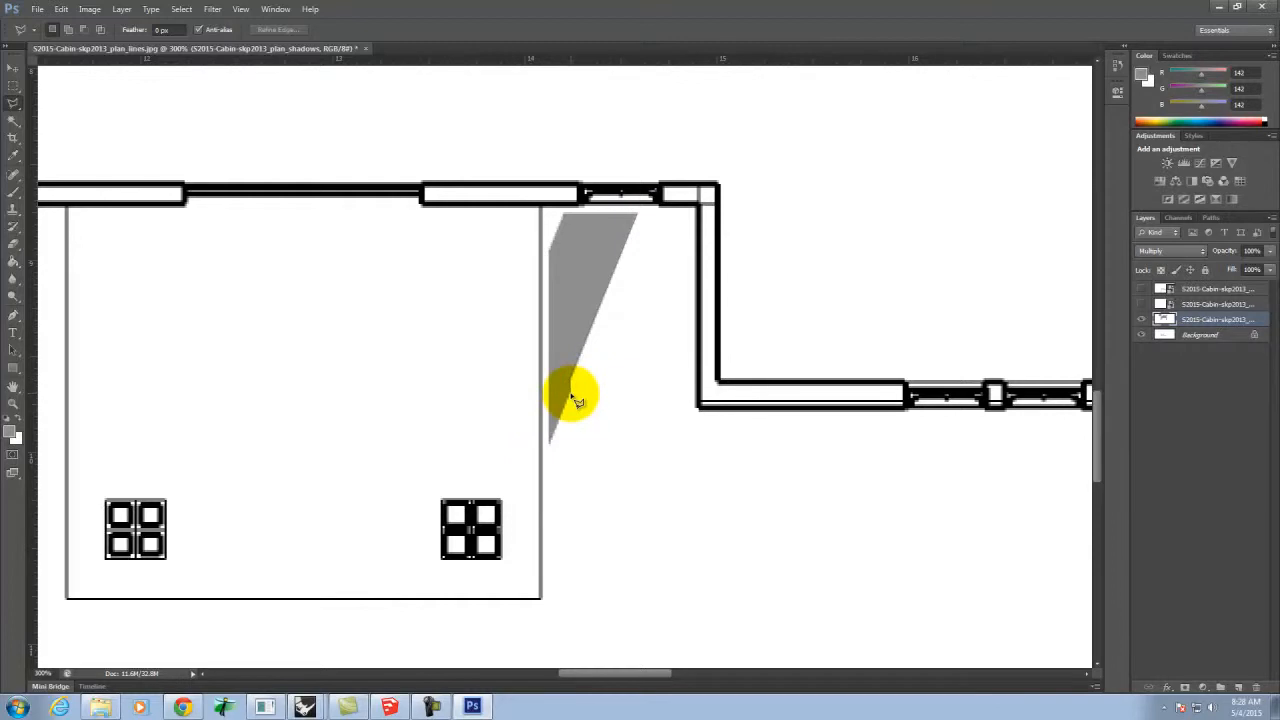
pyautogui.click(575, 397)
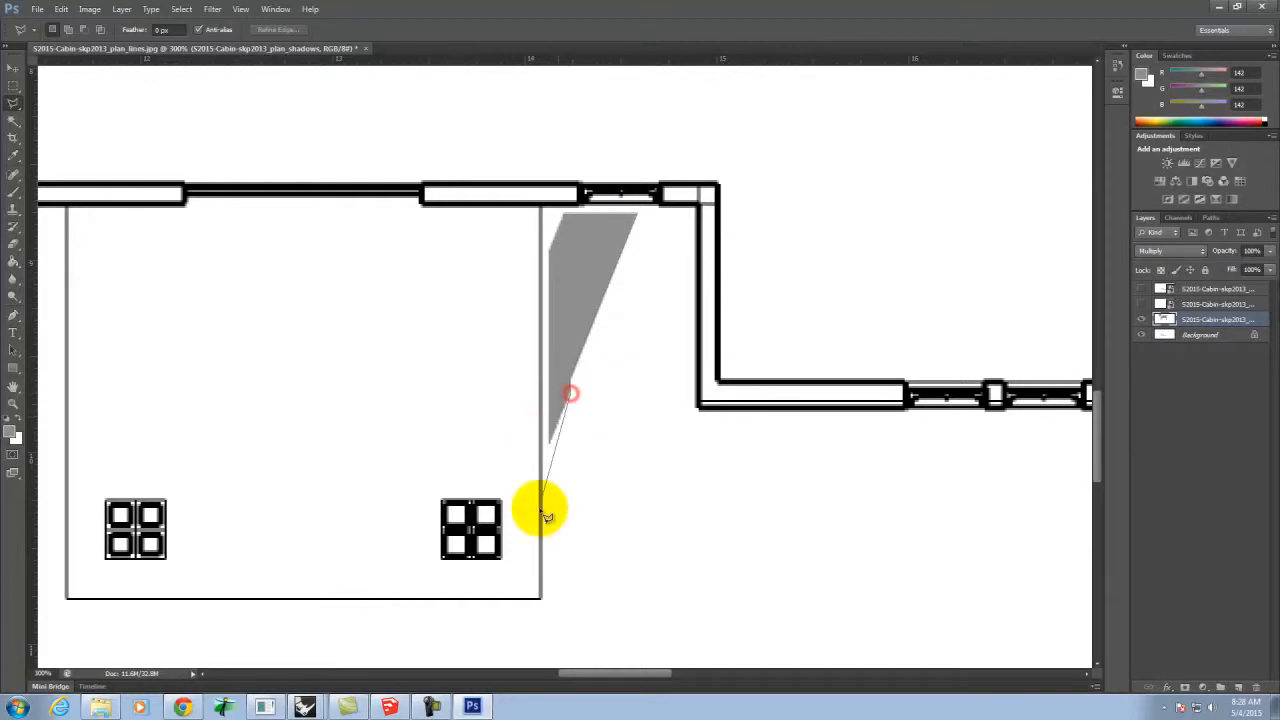
pyautogui.click(504, 560)
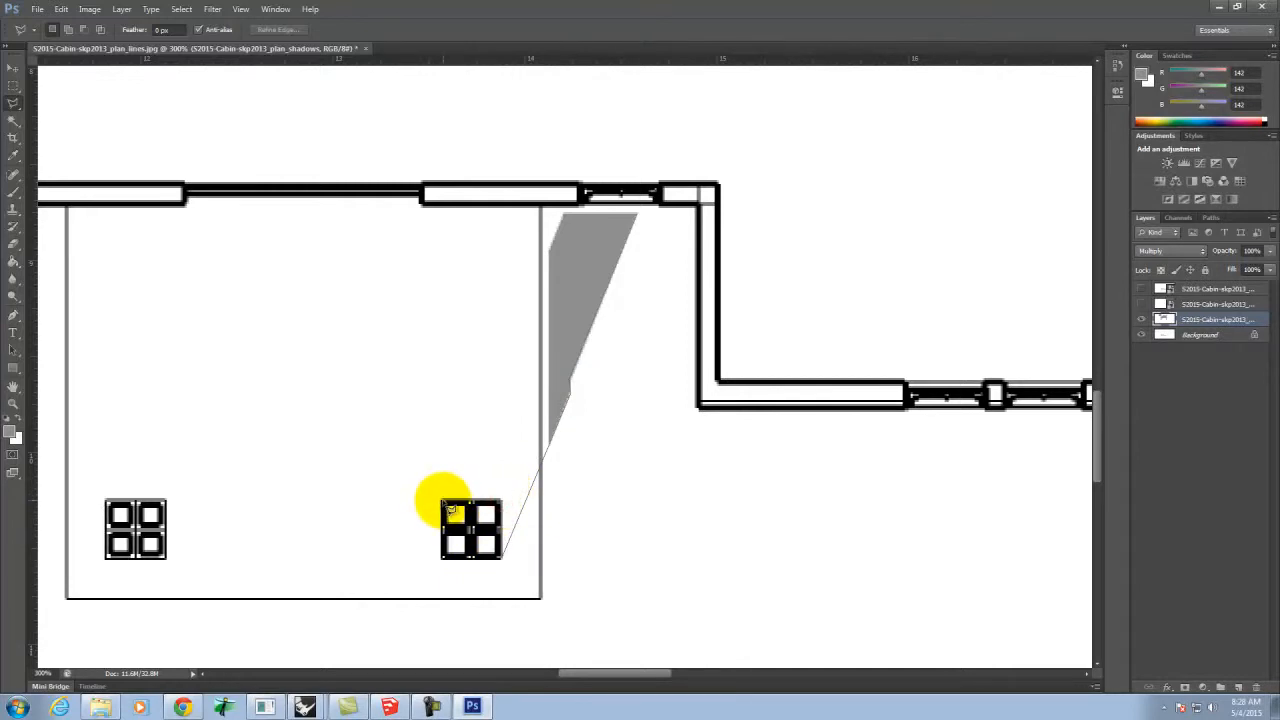
pyautogui.click(443, 502)
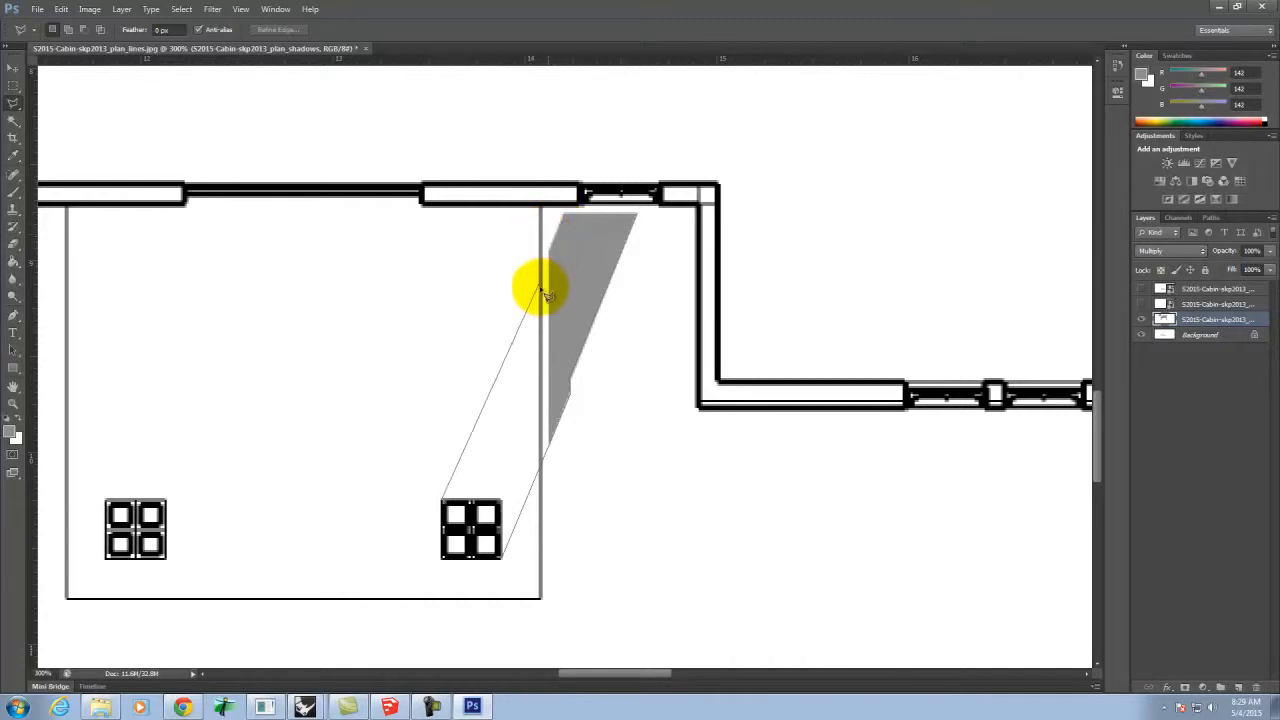
pyautogui.click(511, 354)
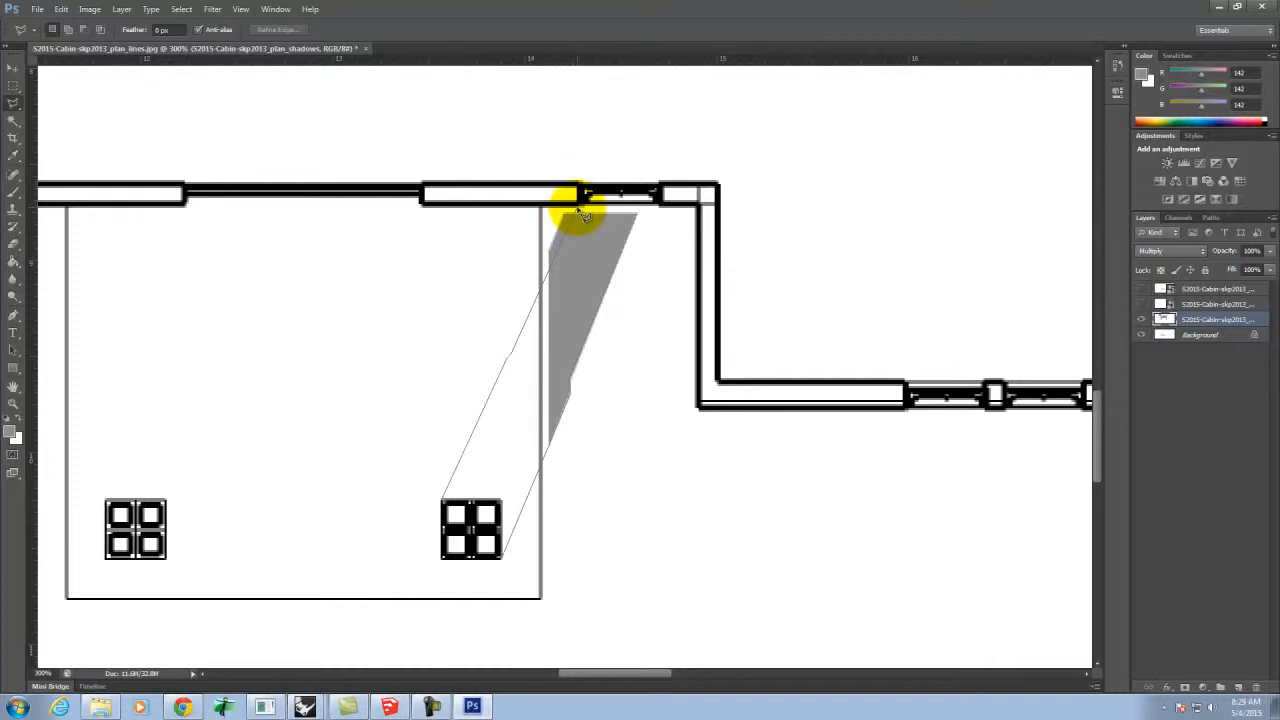
pyautogui.click(581, 212)
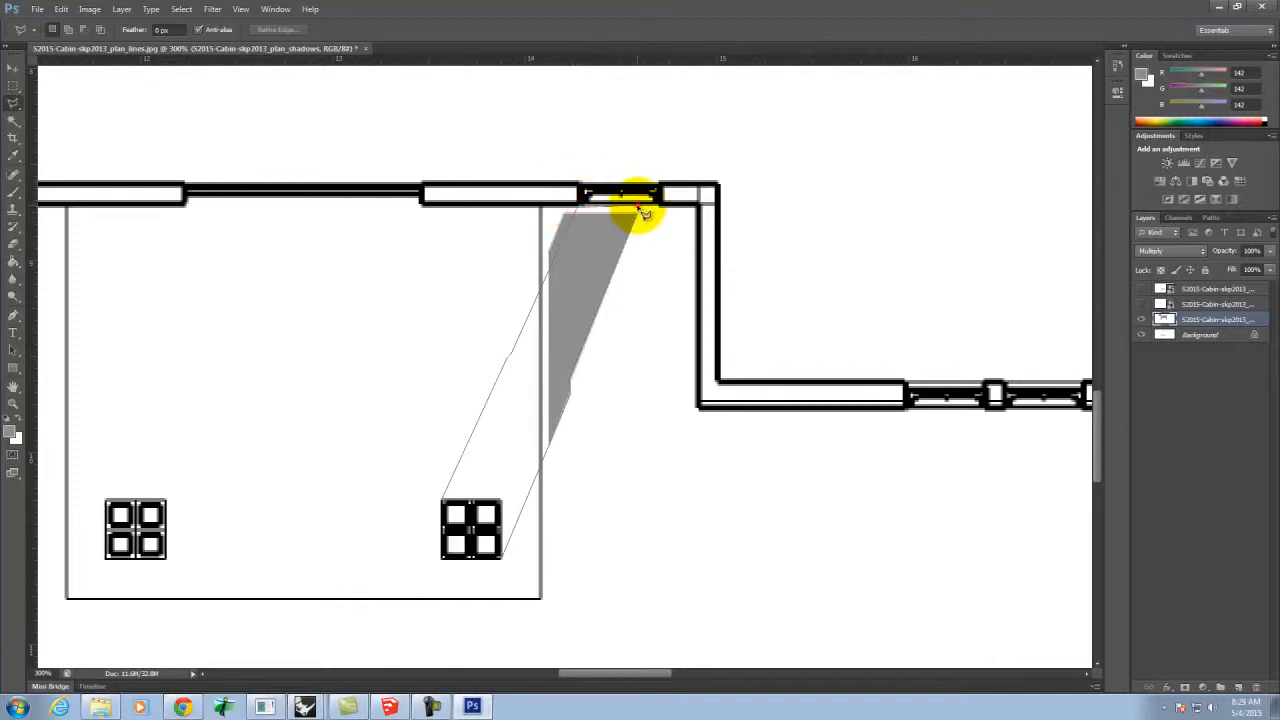
pyautogui.click(636, 212)
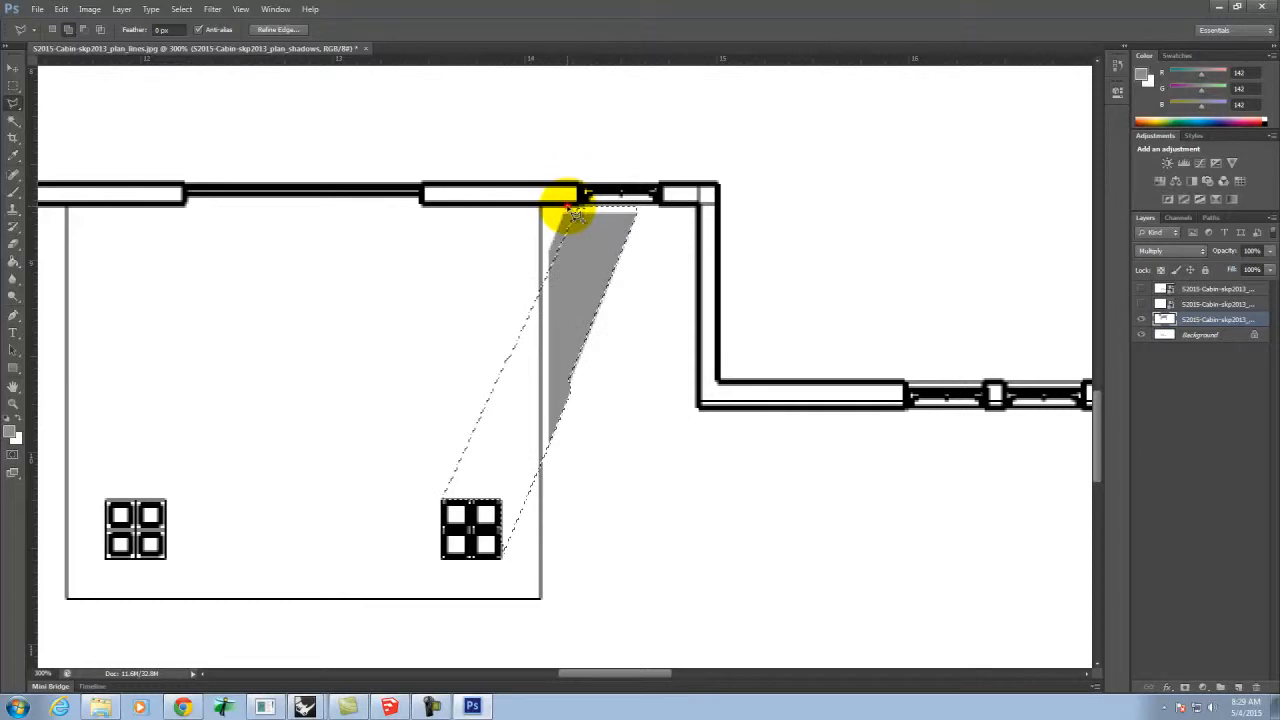
# Add the missing sliver along the selection's inner long edge and paint the whole post shadow with the shadow gray
pyautogui.click(575, 213)
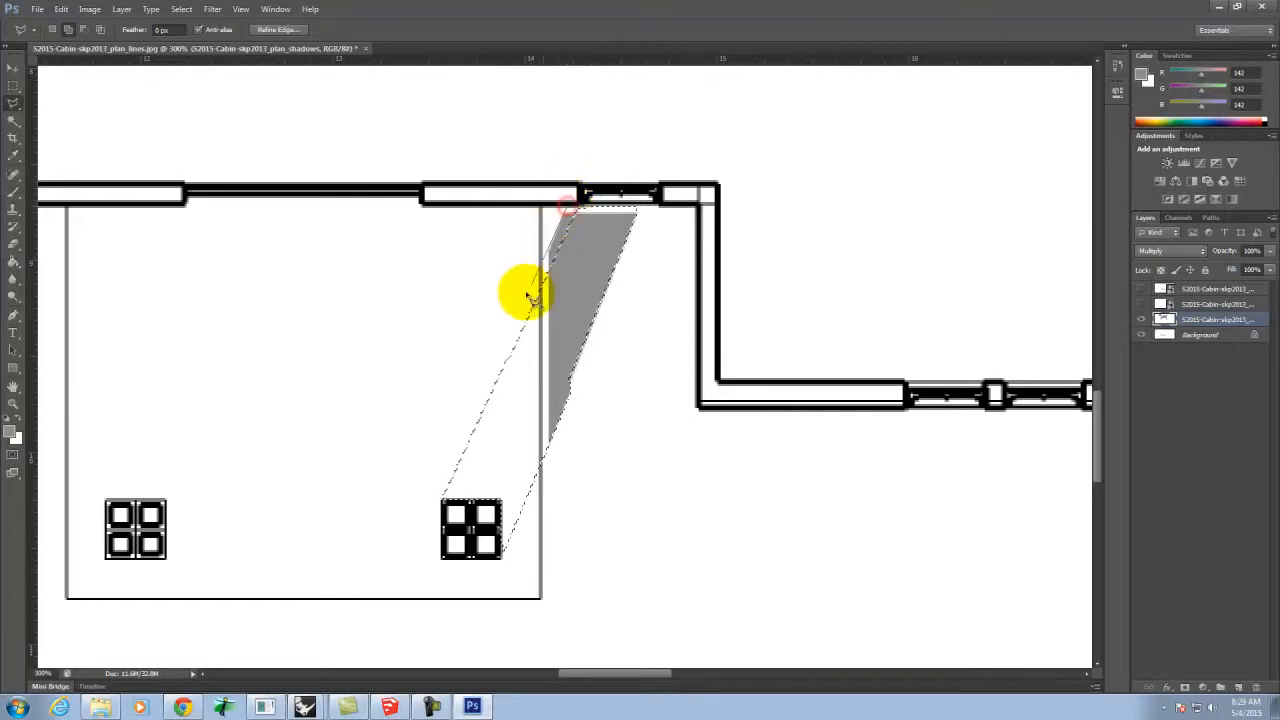
pyautogui.click(447, 500)
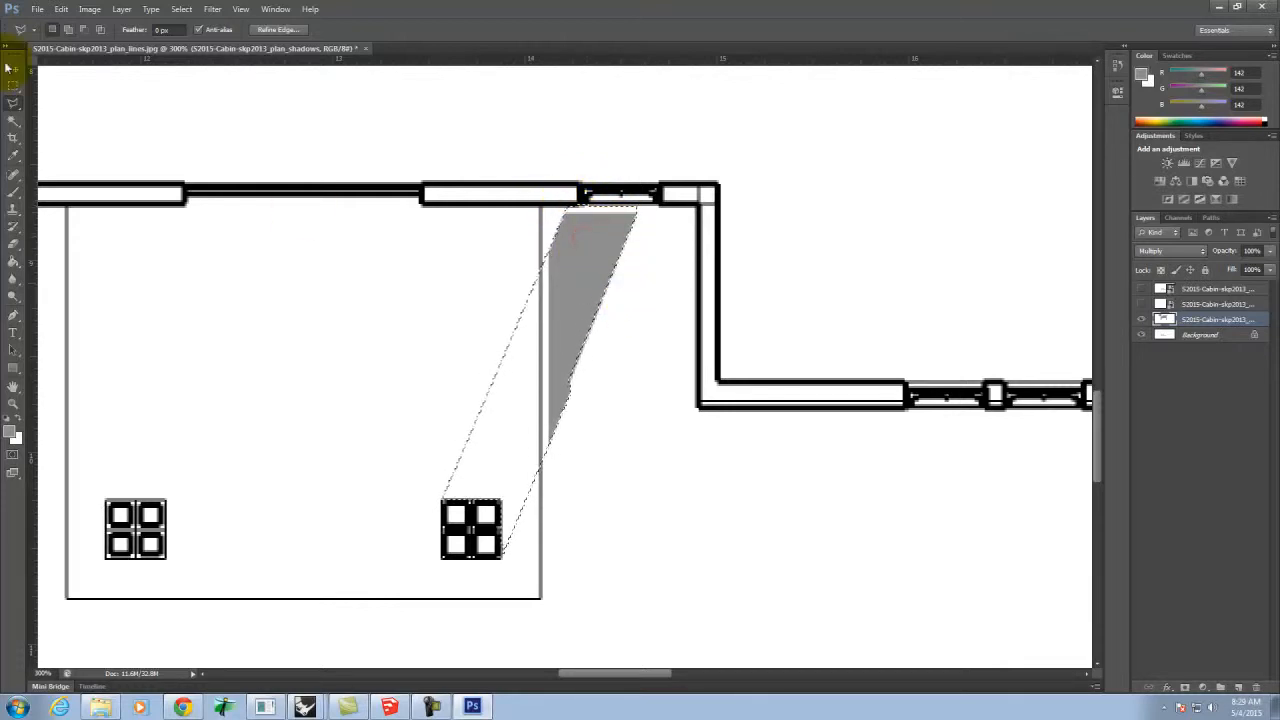
pyautogui.click(15, 192)
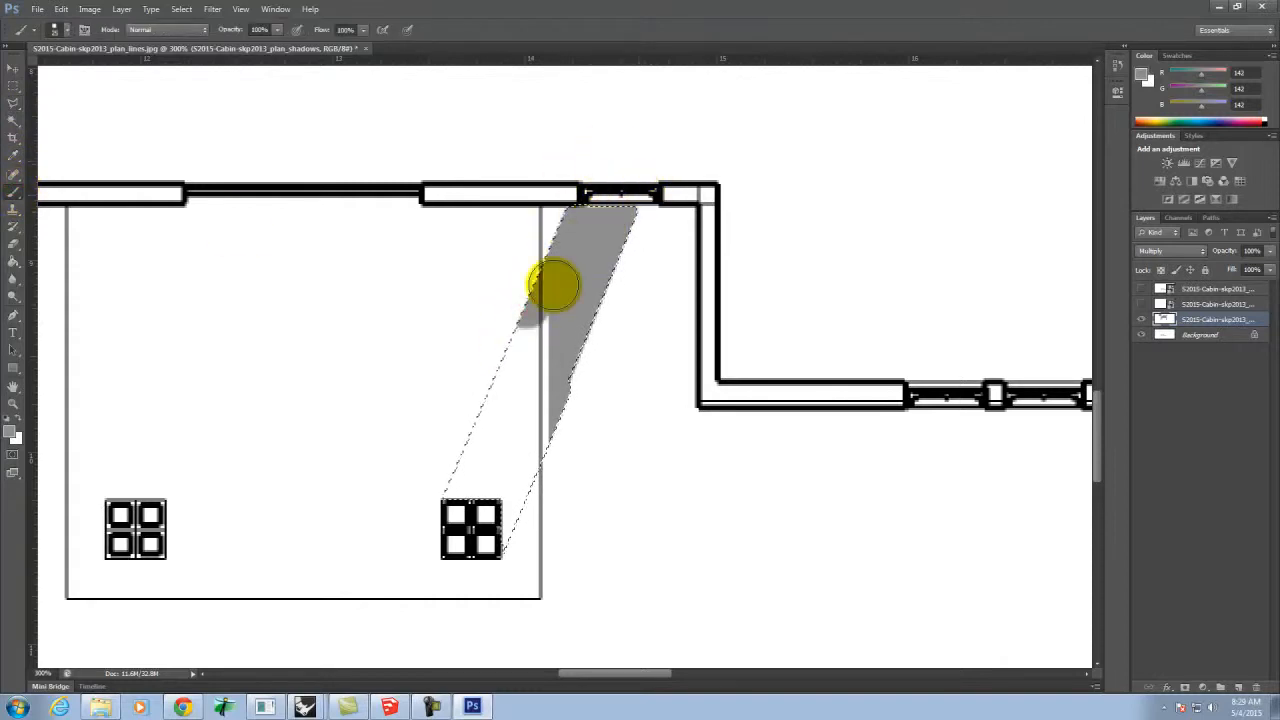
pyautogui.moveTo(567, 283); pyautogui.dragTo(491, 443)
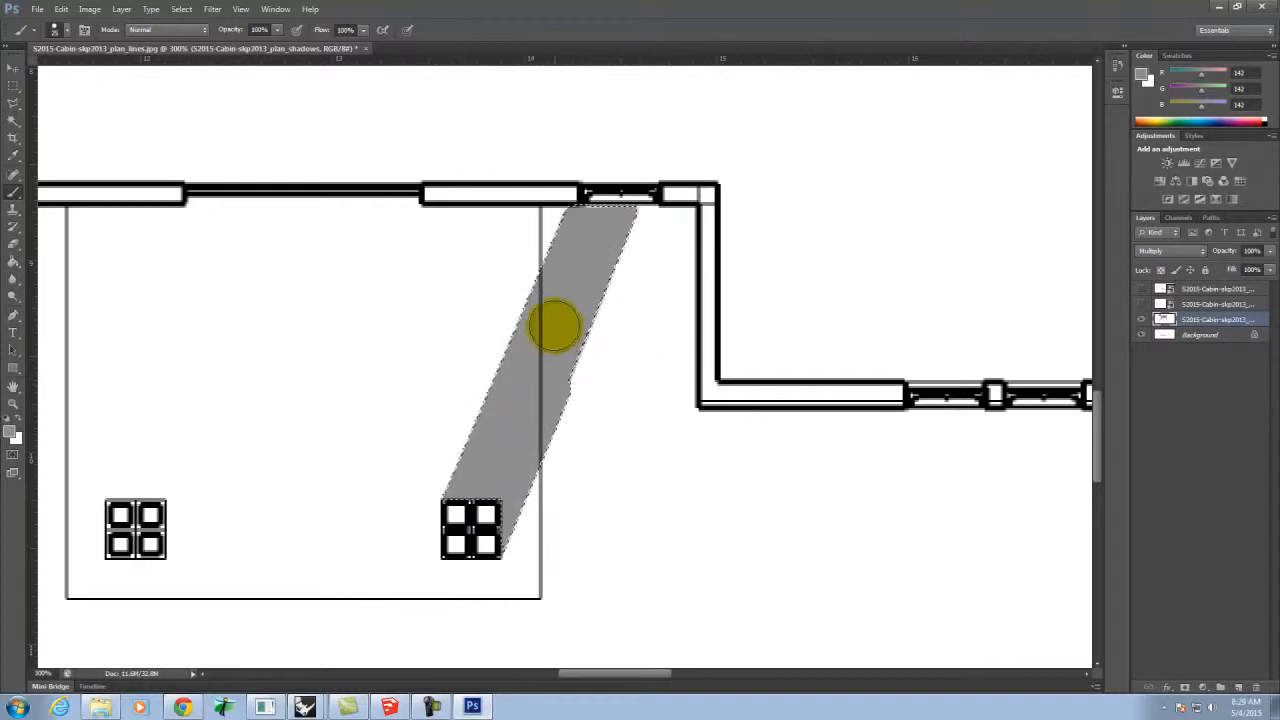
# Copy and paste the painted post shadow, and move the copy onto the other porch post
pyautogui.hotkey('ctrl', 'c')
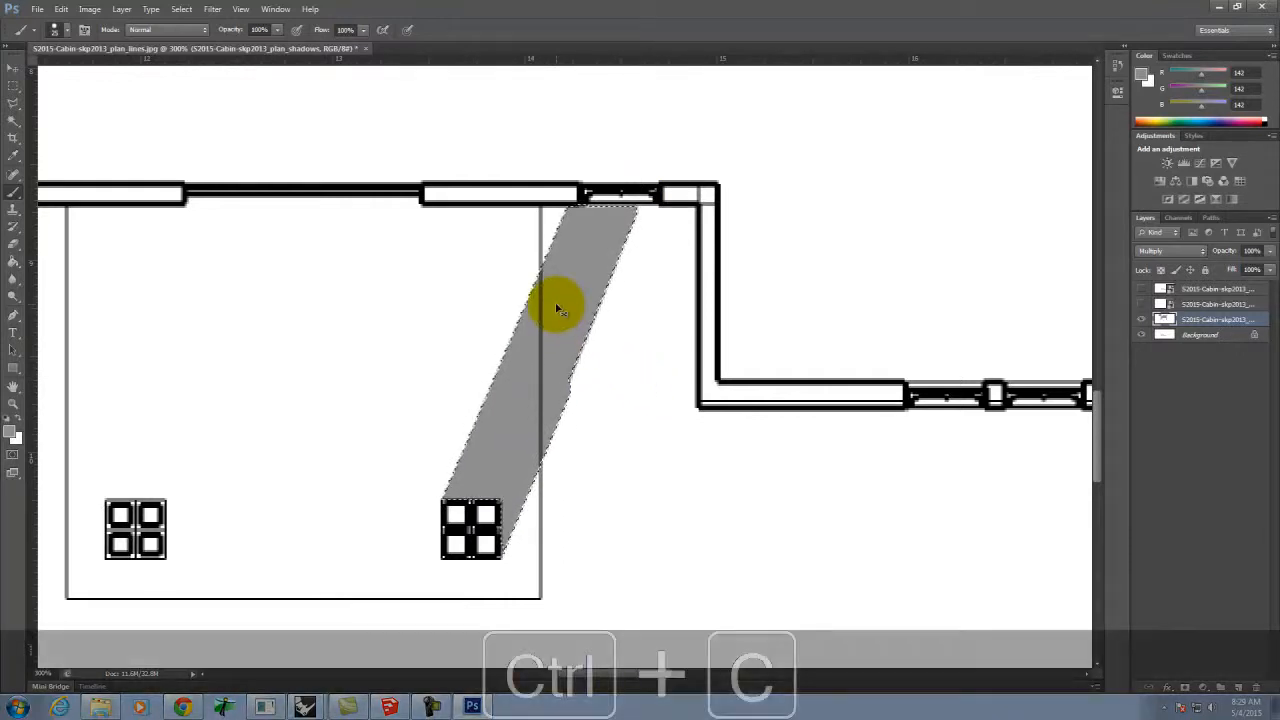
pyautogui.hotkey('ctrl', 'v')
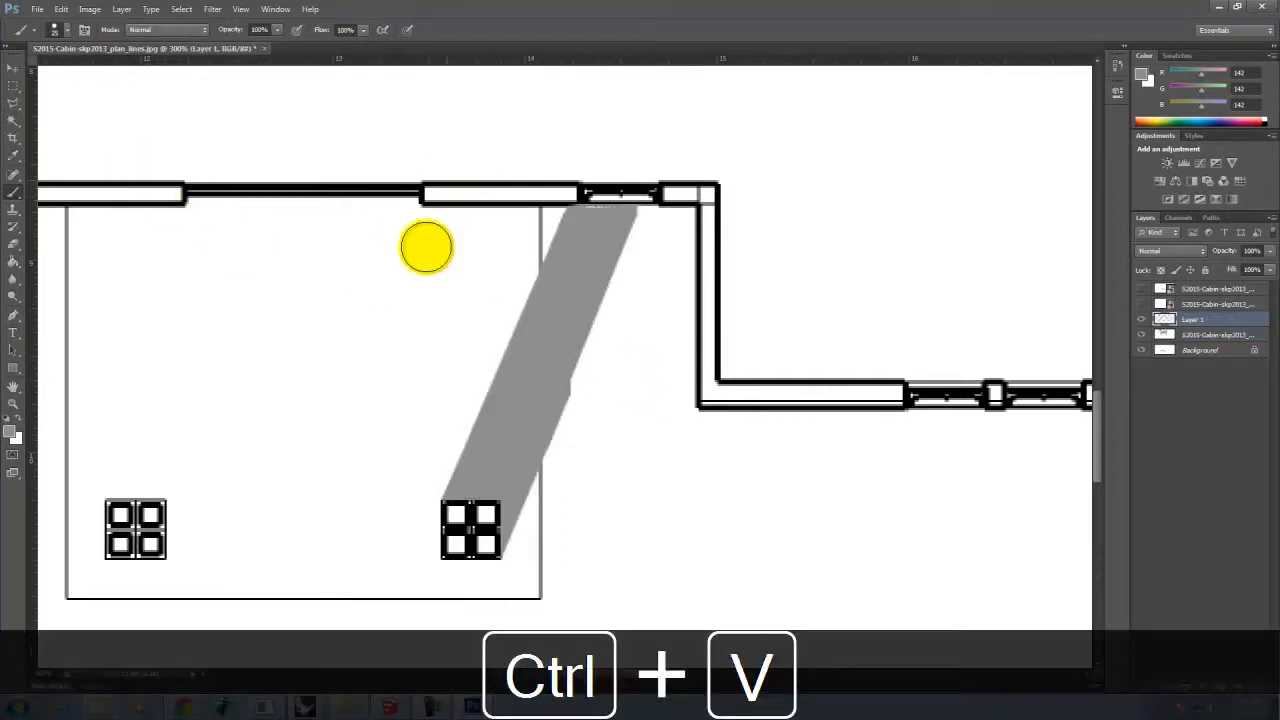
pyautogui.click(13, 68)
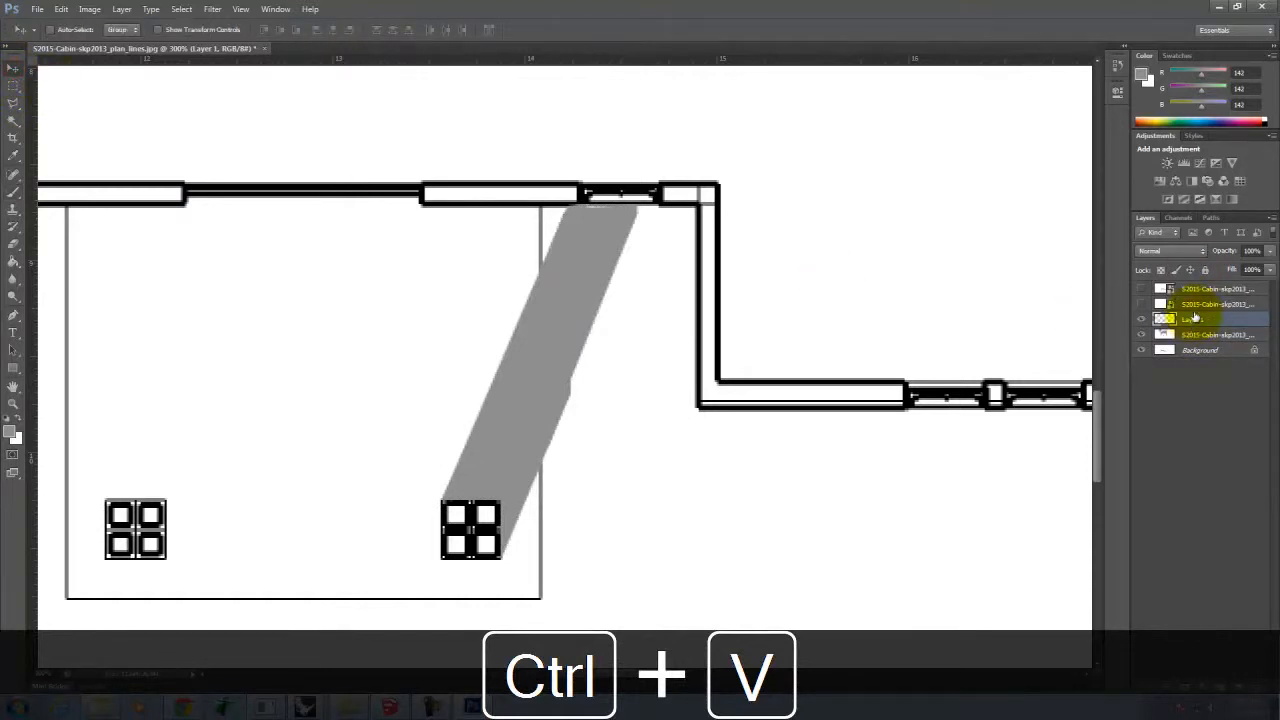
pyautogui.moveTo(445, 370); pyautogui.dragTo(106, 352)
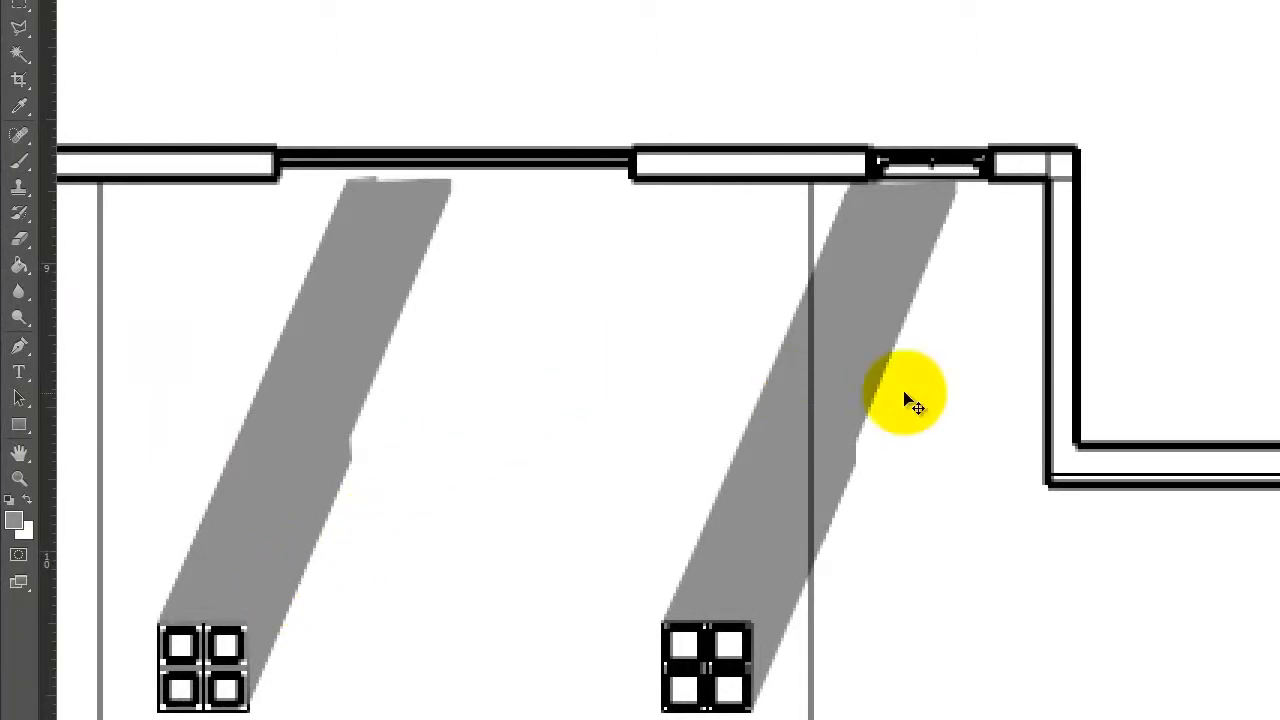
# Lasso the wall end of the copied post shadow, paint it gray up to the door opening, and clear the selection
pyautogui.click(8, 8)
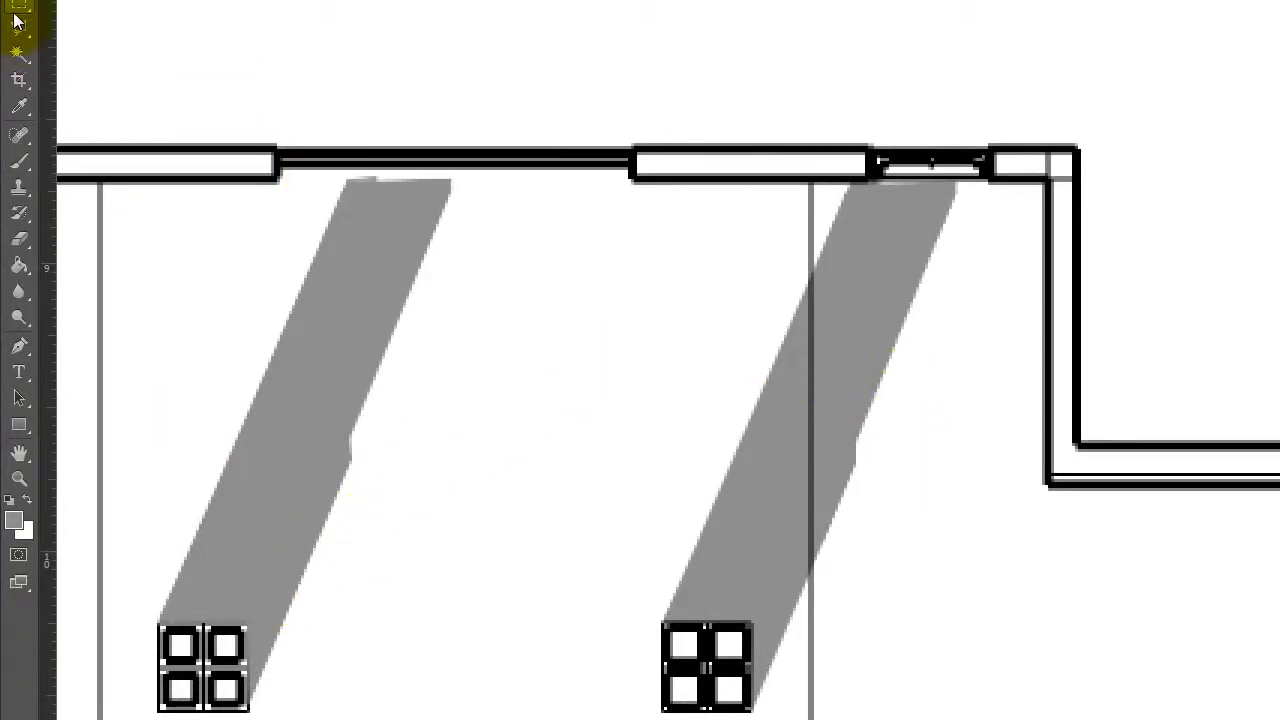
pyautogui.click(17, 25)
pyautogui.click(349, 178)
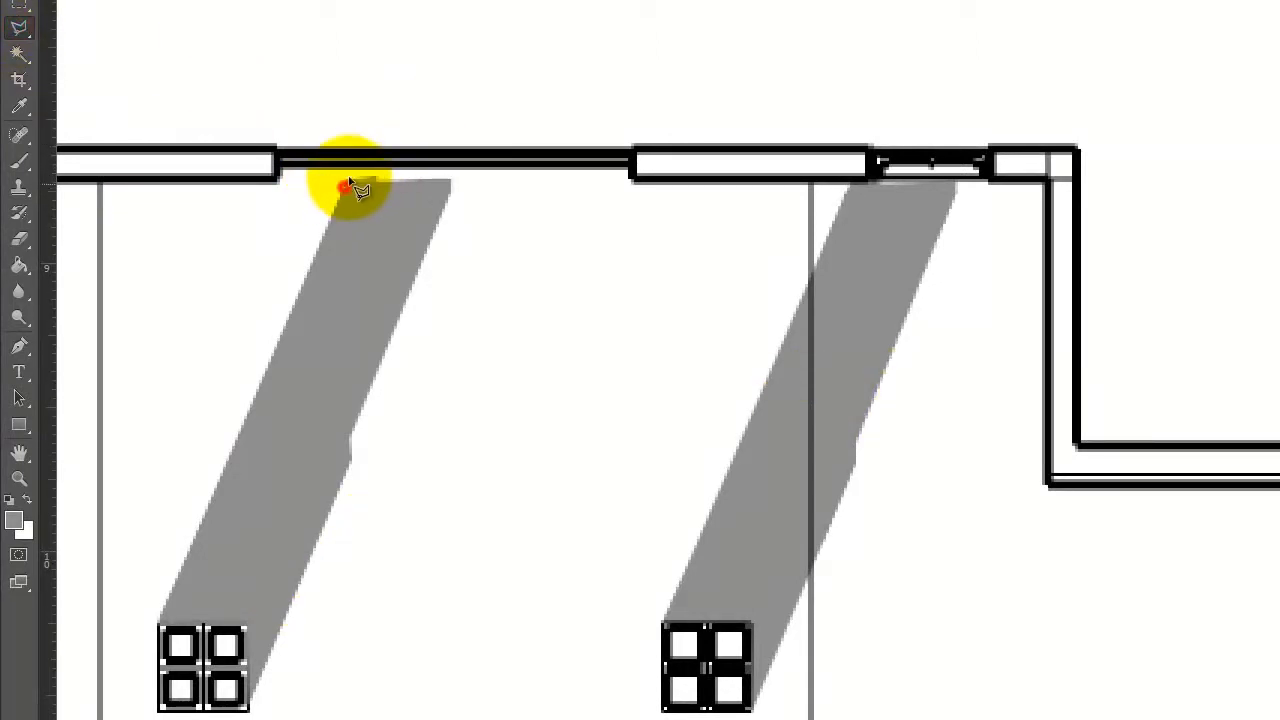
pyautogui.click(464, 167)
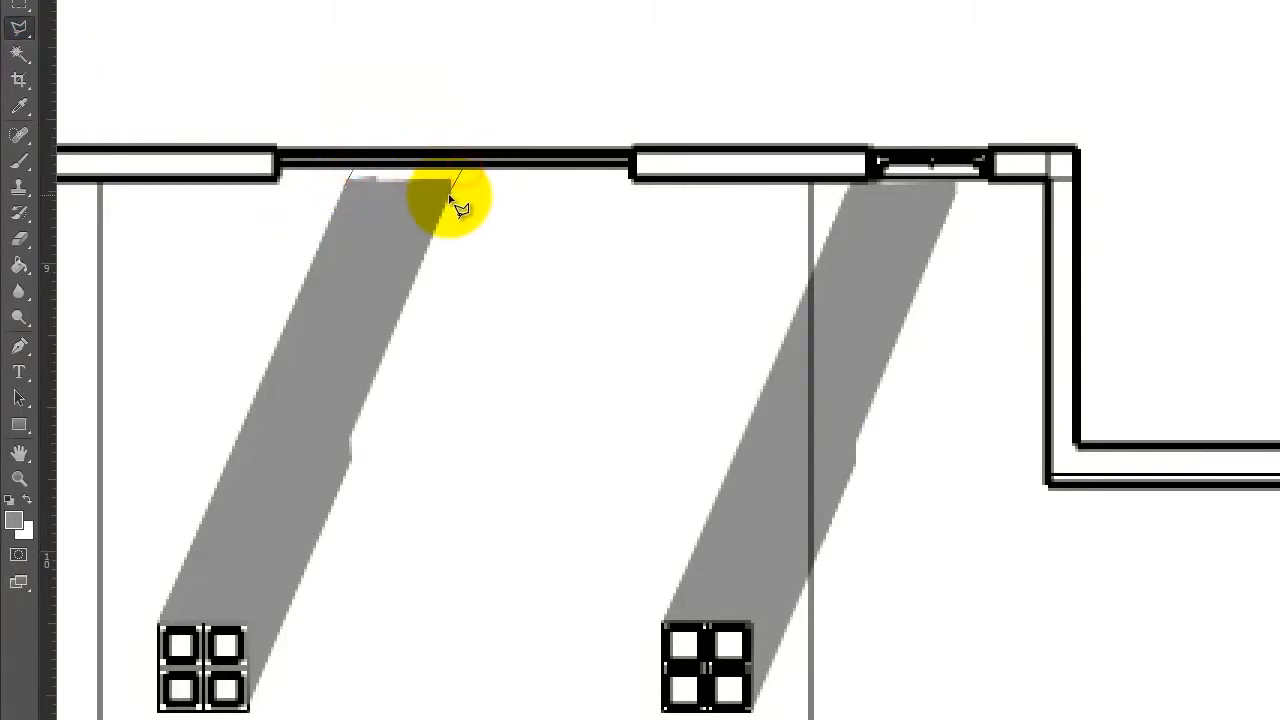
pyautogui.click(447, 196)
pyautogui.click(355, 219)
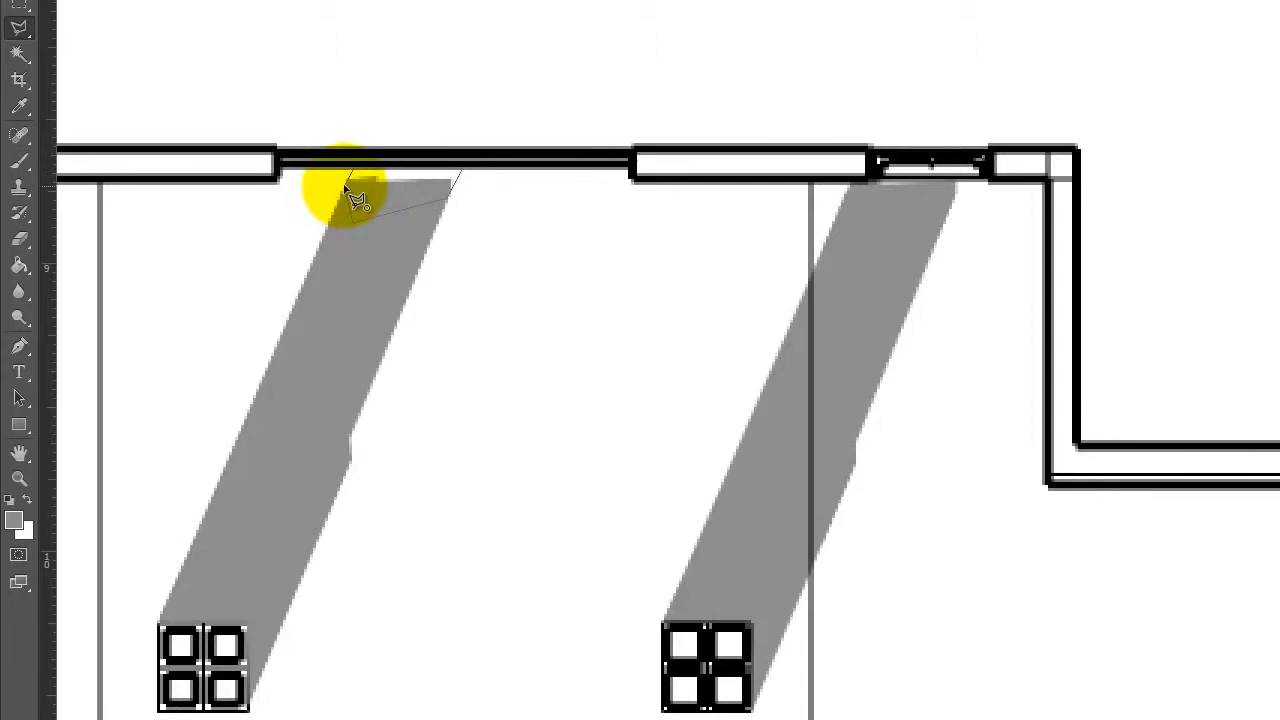
pyautogui.click(343, 185)
pyautogui.moveTo(449, 175)
pyautogui.mouseDown()
pyautogui.moveTo(331, 183)
pyautogui.moveTo(363, 163)
pyautogui.mouseUp()
pyautogui.click(24, 3)
pyautogui.click(394, 27)
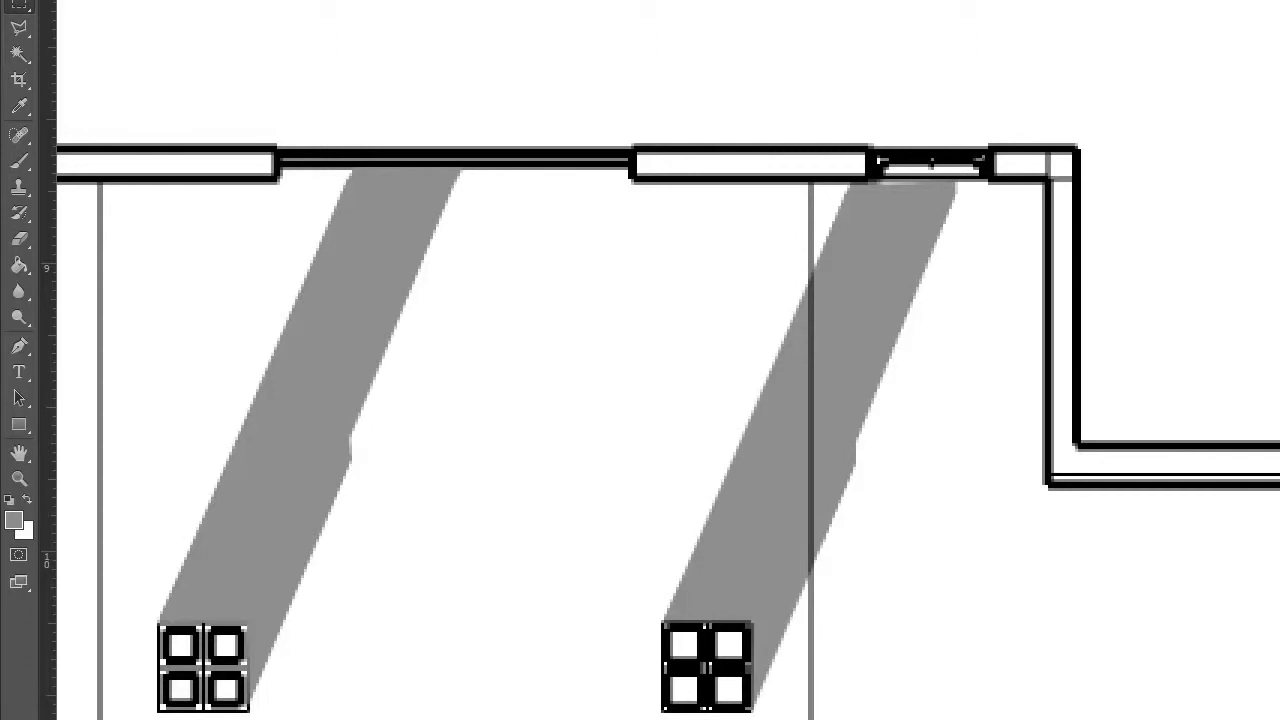
# Set the blend mode of Layer 1, the copied post shadow, to Multiply
pyautogui.hotkey('ctrl', '0')
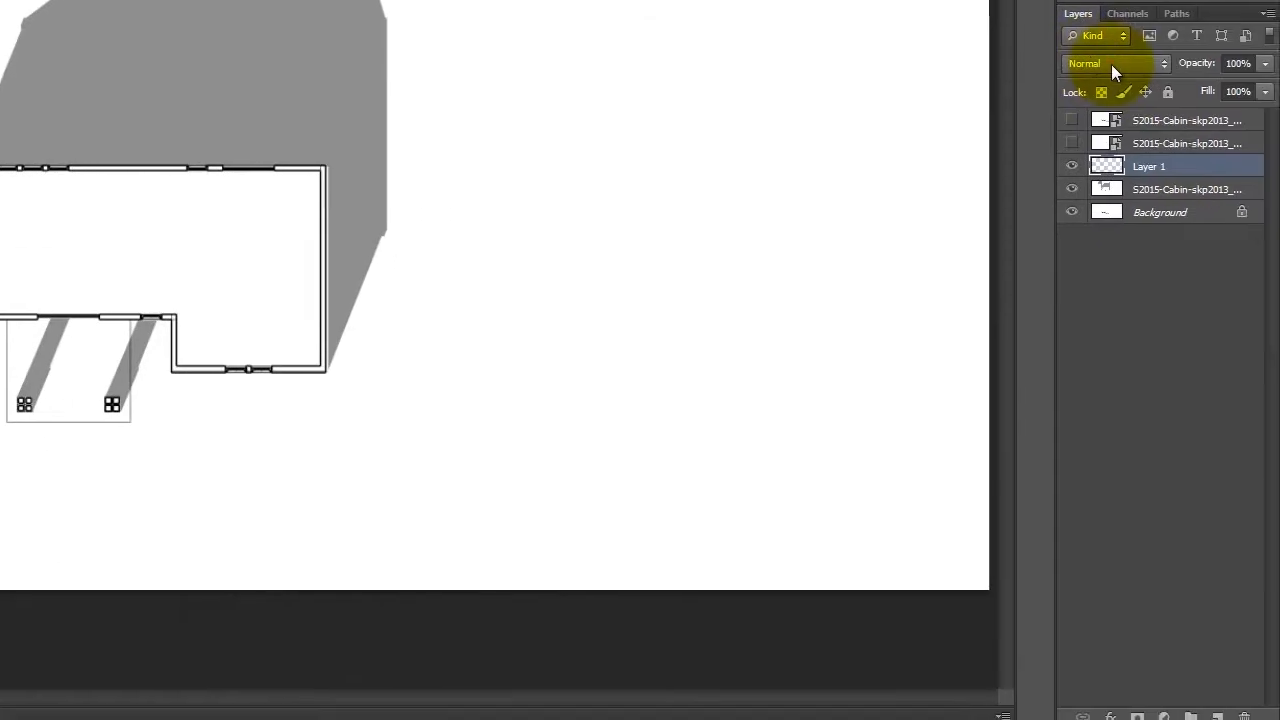
pyautogui.click(1111, 64)
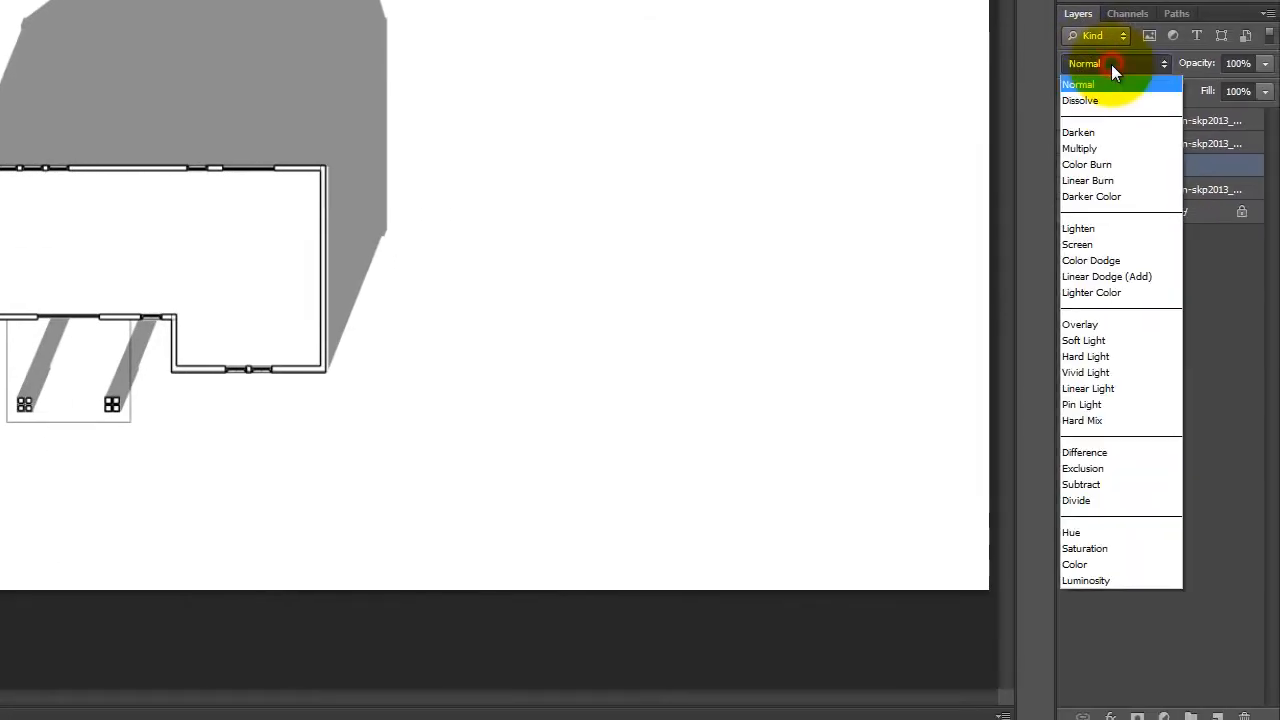
pyautogui.click(1117, 148)
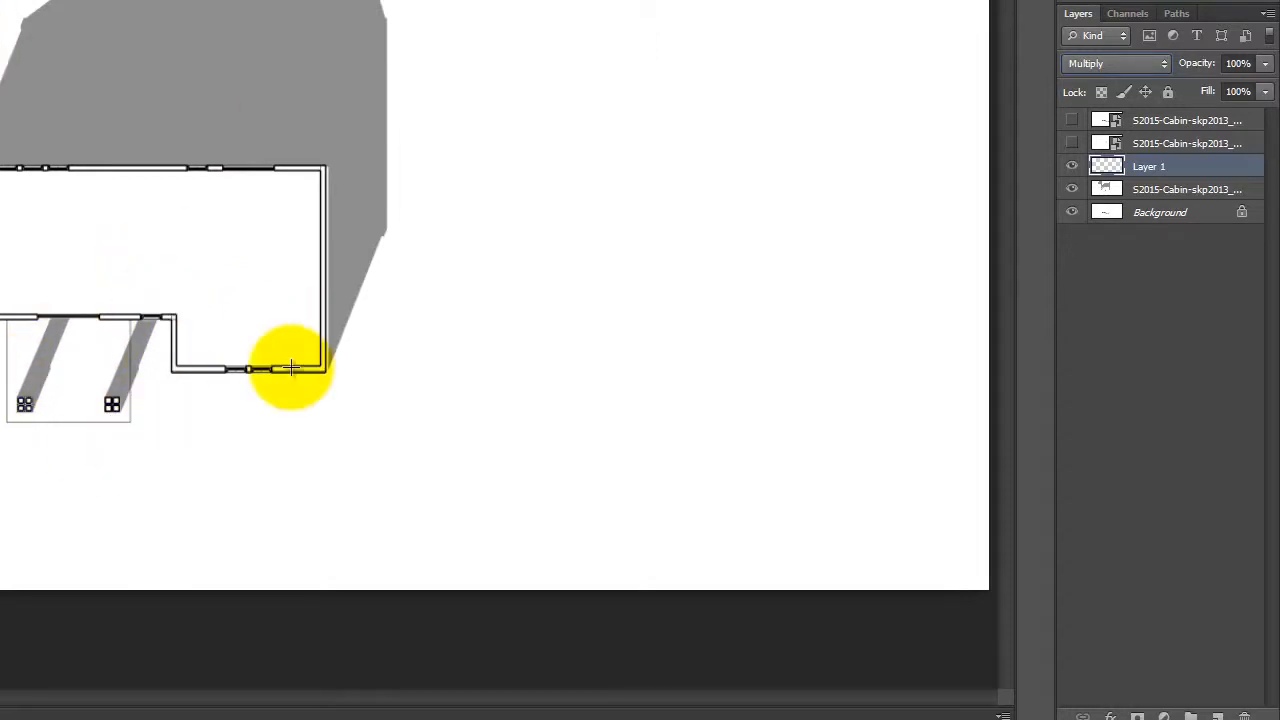
pyautogui.hotkey('ctrl', '=')
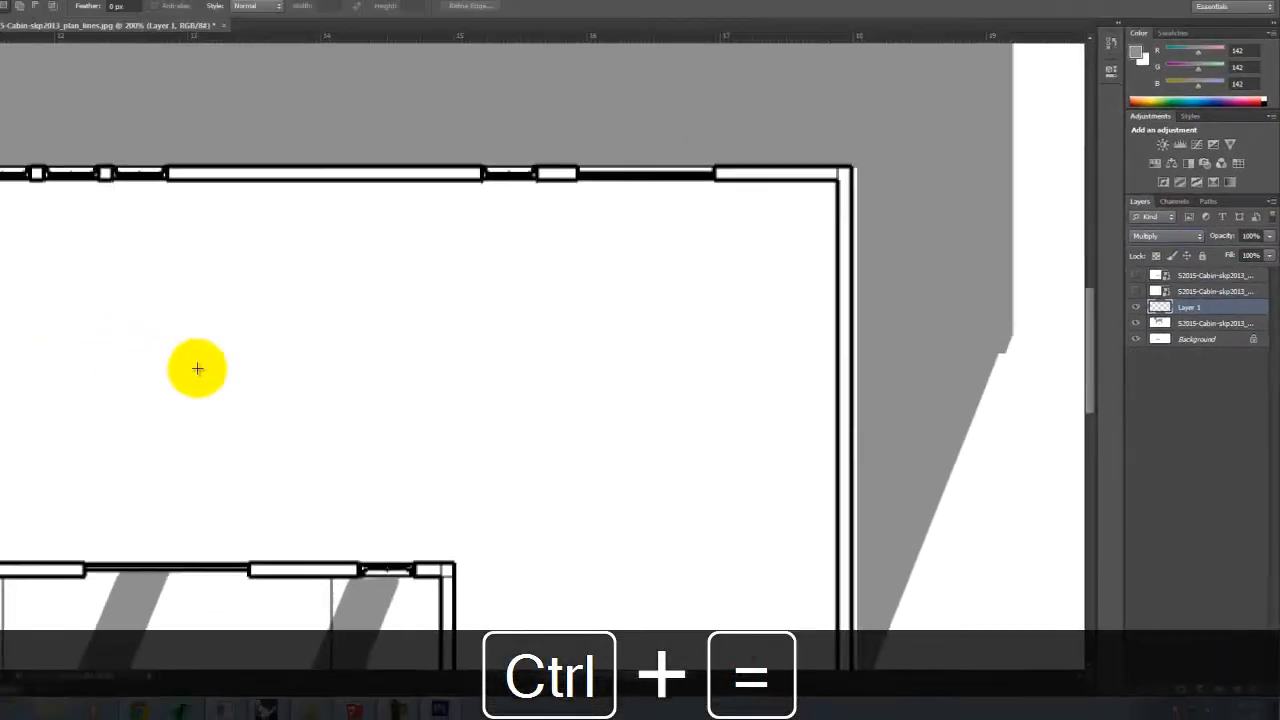
# On the background line layer, marquee the strip from the west windows to the corridor opening and paint out its thin lines with white
pyautogui.moveTo(118, 340); pyautogui.dragTo(966, 310)
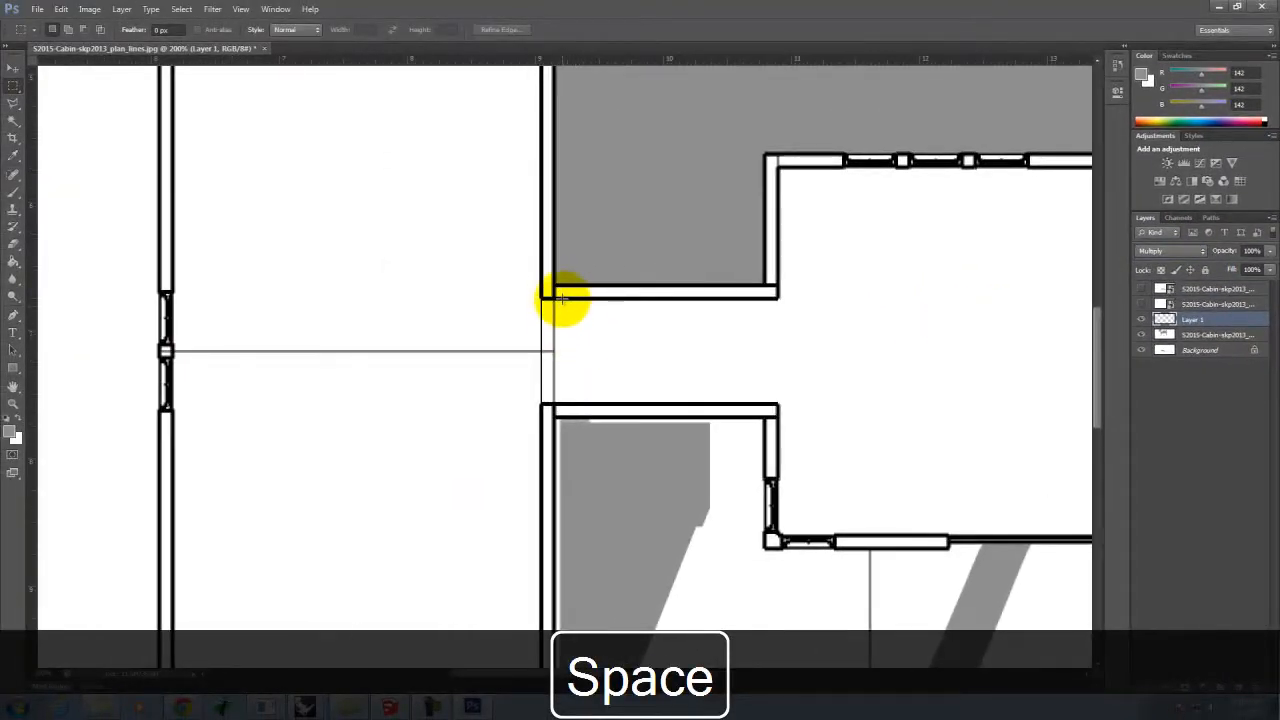
pyautogui.click(1205, 350)
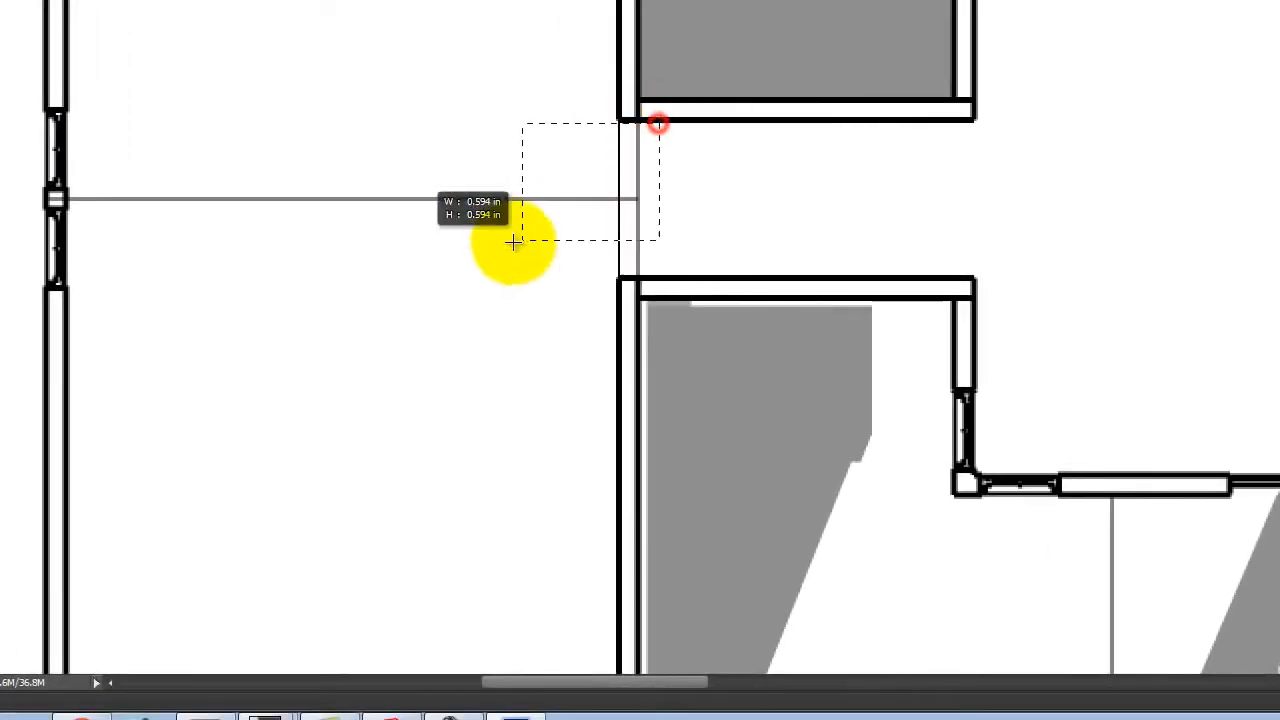
pyautogui.moveTo(513, 242); pyautogui.dragTo(60, 274)
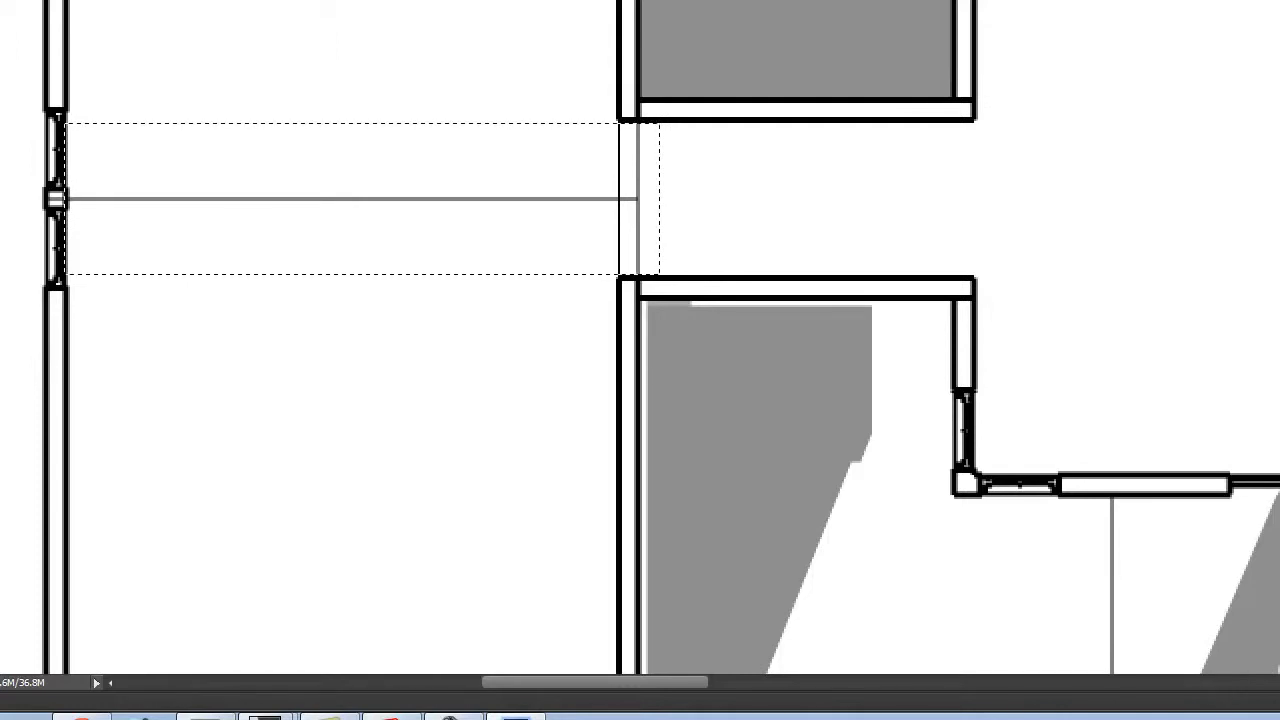
pyautogui.click(932, 10)
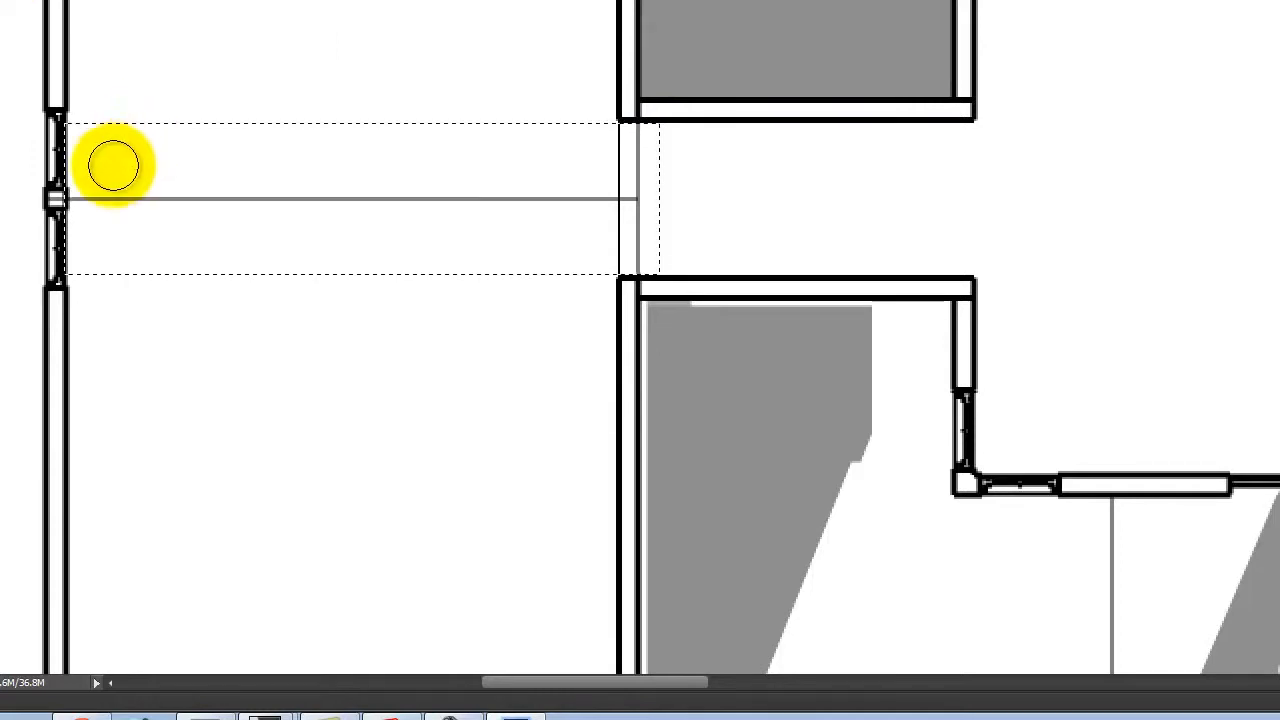
pyautogui.moveTo(137, 191)
pyautogui.mouseDown()
pyautogui.moveTo(648, 208)
pyautogui.moveTo(619, 170)
pyautogui.moveTo(535, 136)
pyautogui.moveTo(657, 130)
pyautogui.moveTo(596, 238)
pyautogui.mouseUp()
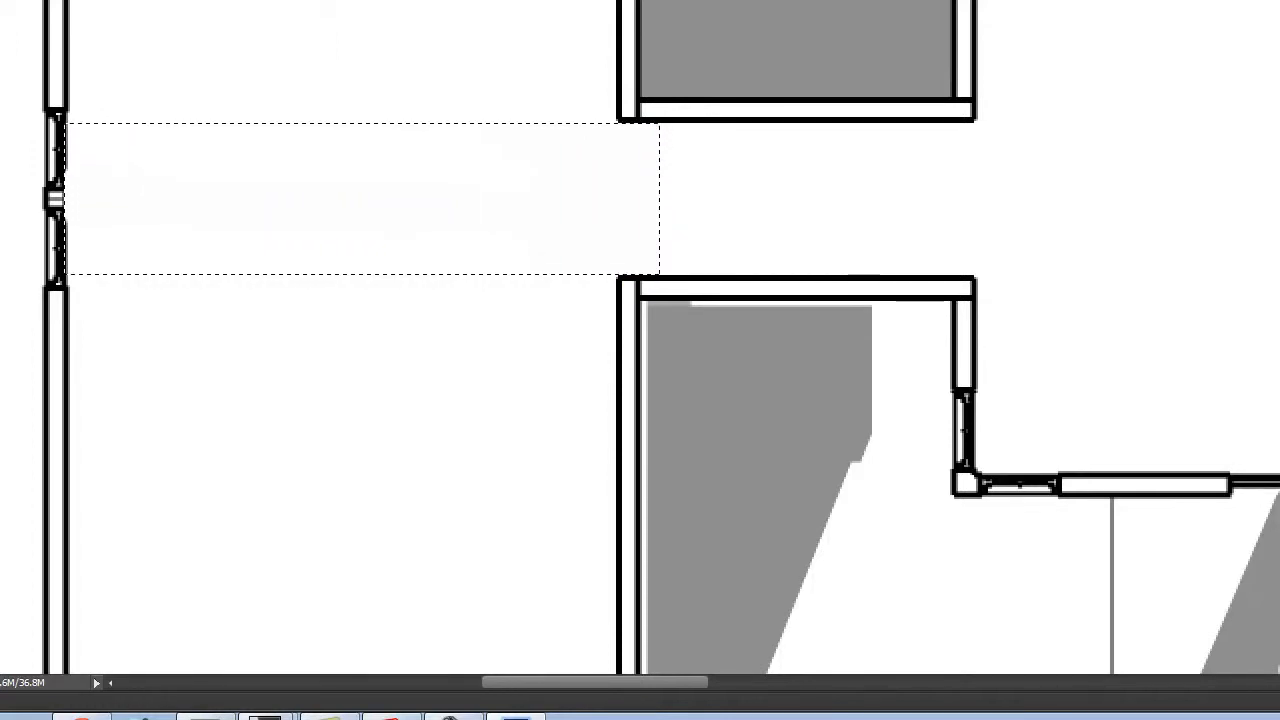
# Show the plan_pen_gray layer, rasterize it, paint out the same thin lines inside the selection with white, and clear the selection
pyautogui.click(1141, 304)
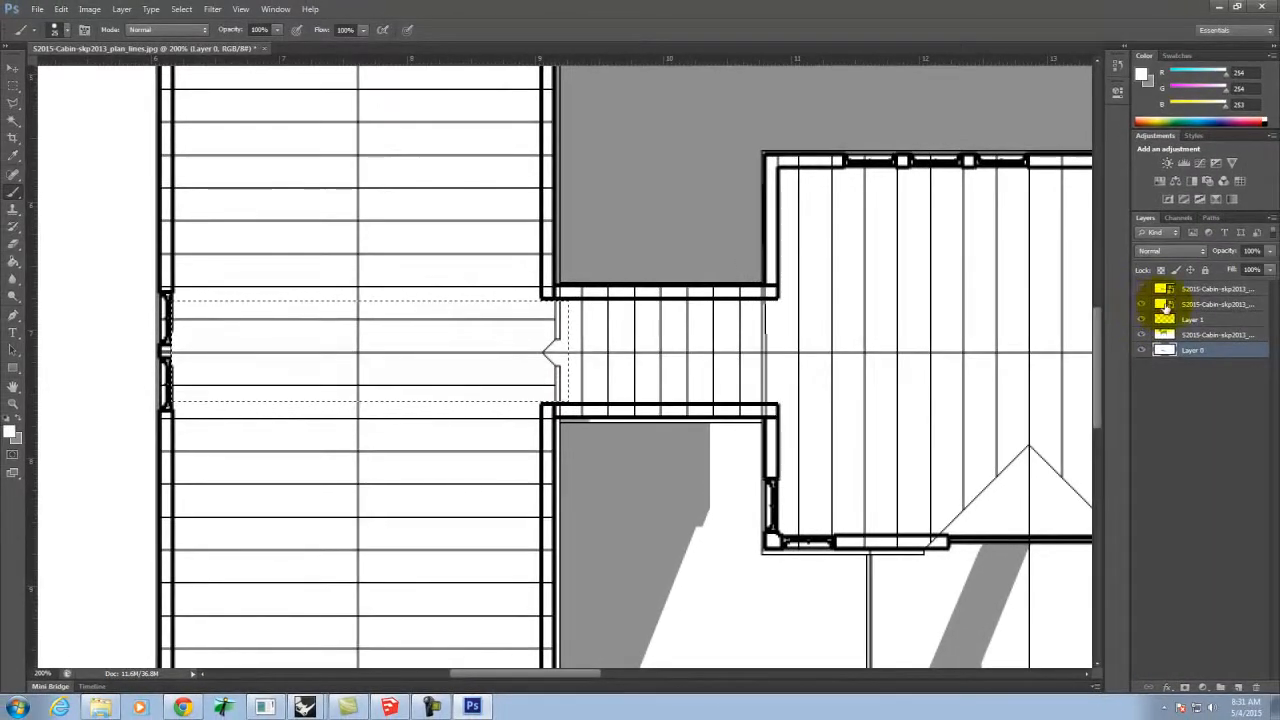
pyautogui.click(1141, 288)
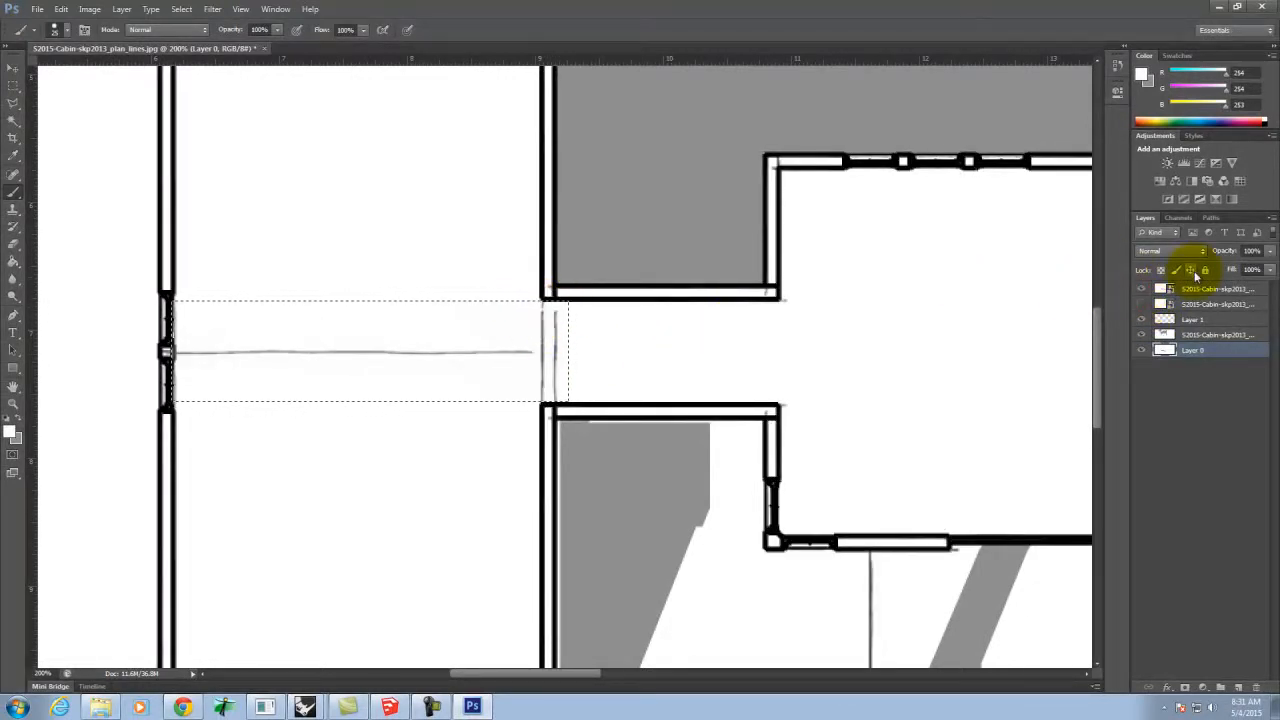
pyautogui.click(1157, 288)
pyautogui.click(566, 329)
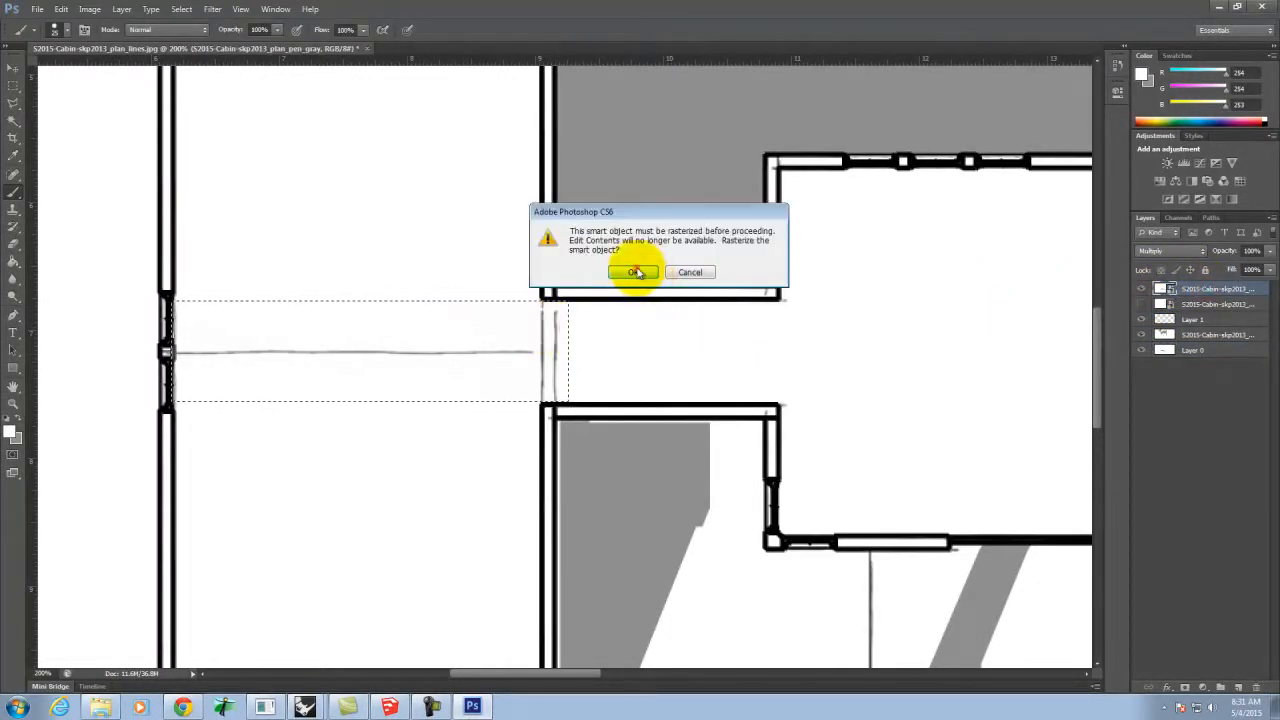
pyautogui.click(636, 273)
pyautogui.click(551, 332)
pyautogui.moveTo(540, 305)
pyautogui.mouseDown()
pyautogui.moveTo(558, 388)
pyautogui.moveTo(475, 381)
pyautogui.moveTo(550, 362)
pyautogui.moveTo(380, 339)
pyautogui.moveTo(163, 353)
pyautogui.moveTo(180, 353)
pyautogui.moveTo(179, 294)
pyautogui.moveTo(180, 403)
pyautogui.mouseUp()
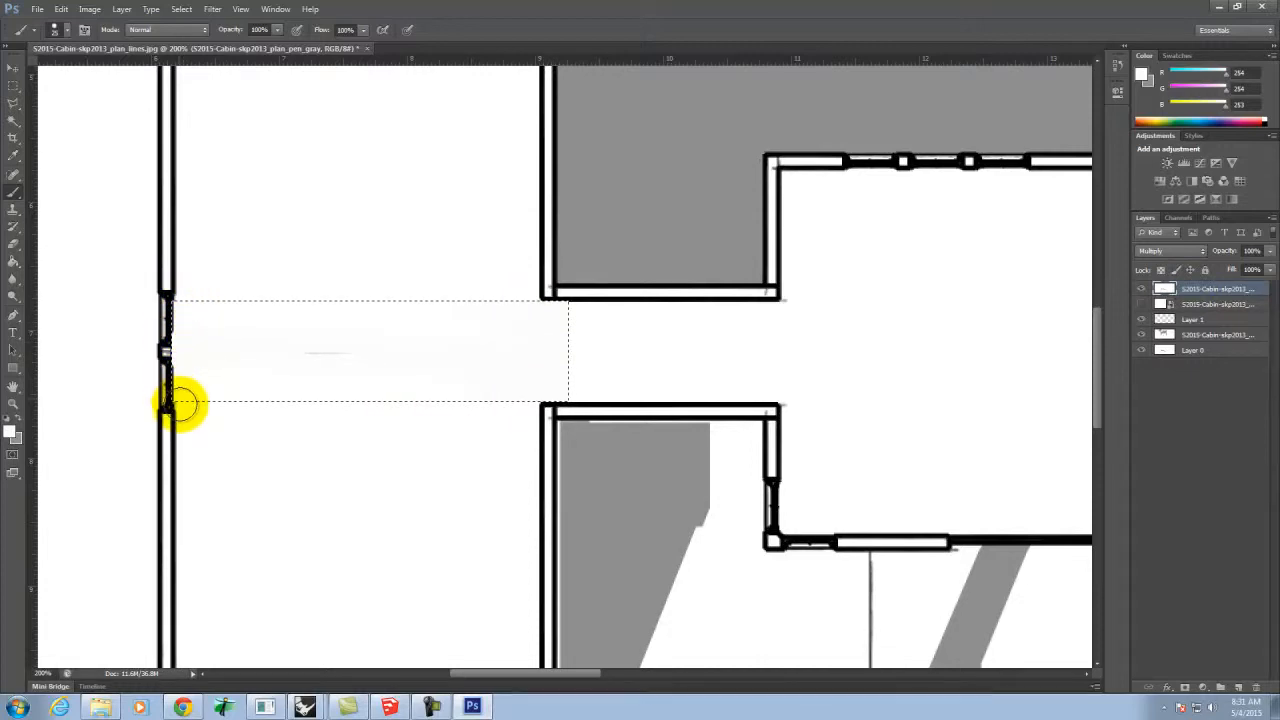
pyautogui.click(13, 85)
pyautogui.click(296, 176)
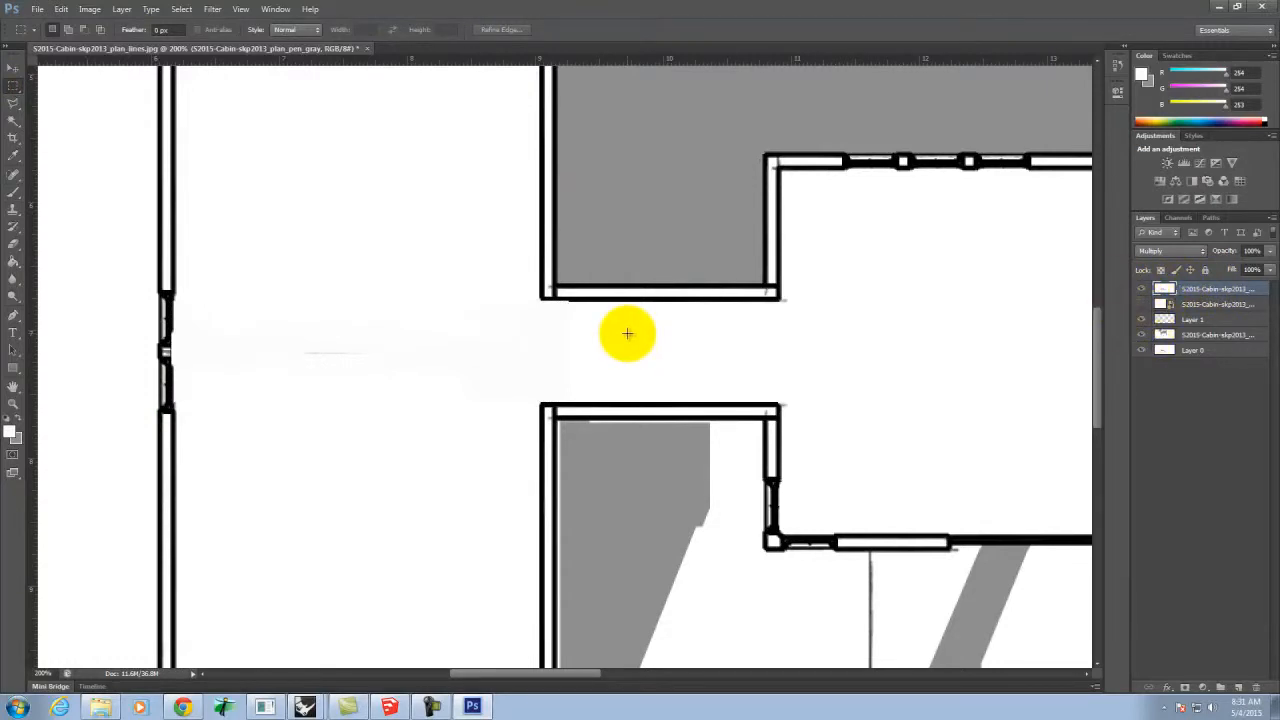
# Show the roof layer over the whole plan and reduce its opacity to 57%
pyautogui.hotkey('ctrl', '0')
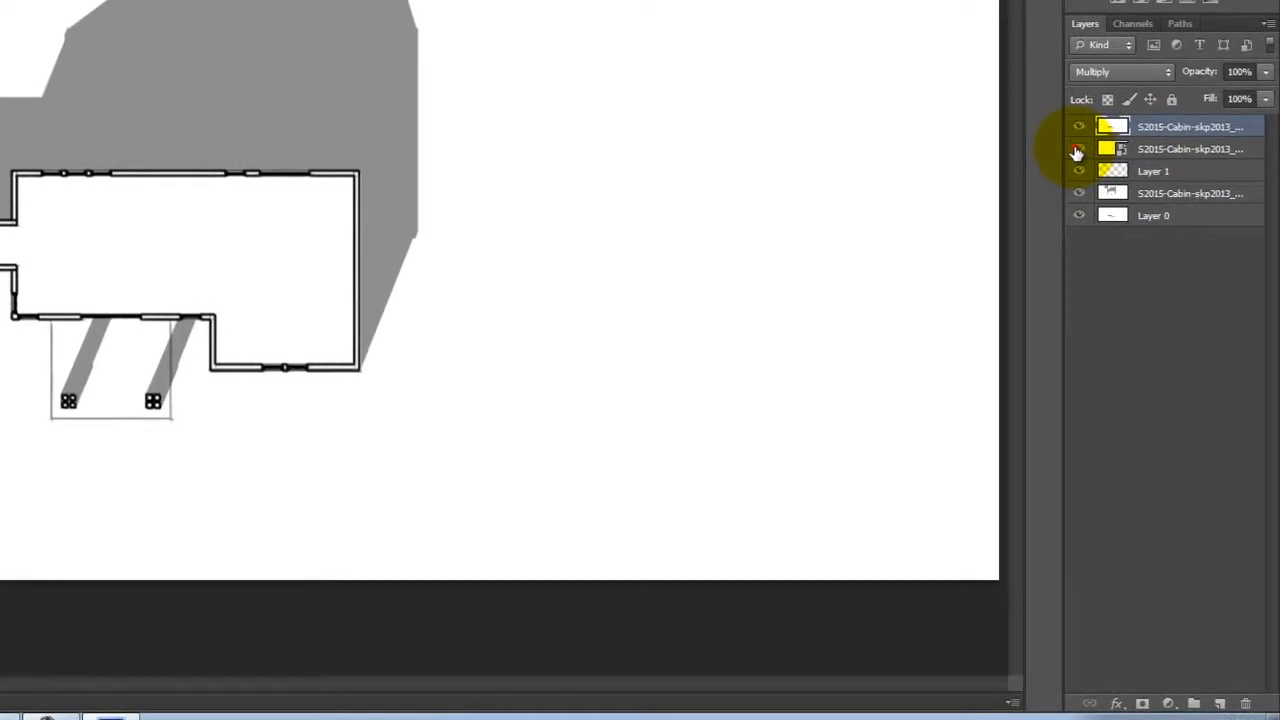
pyautogui.click(1077, 150)
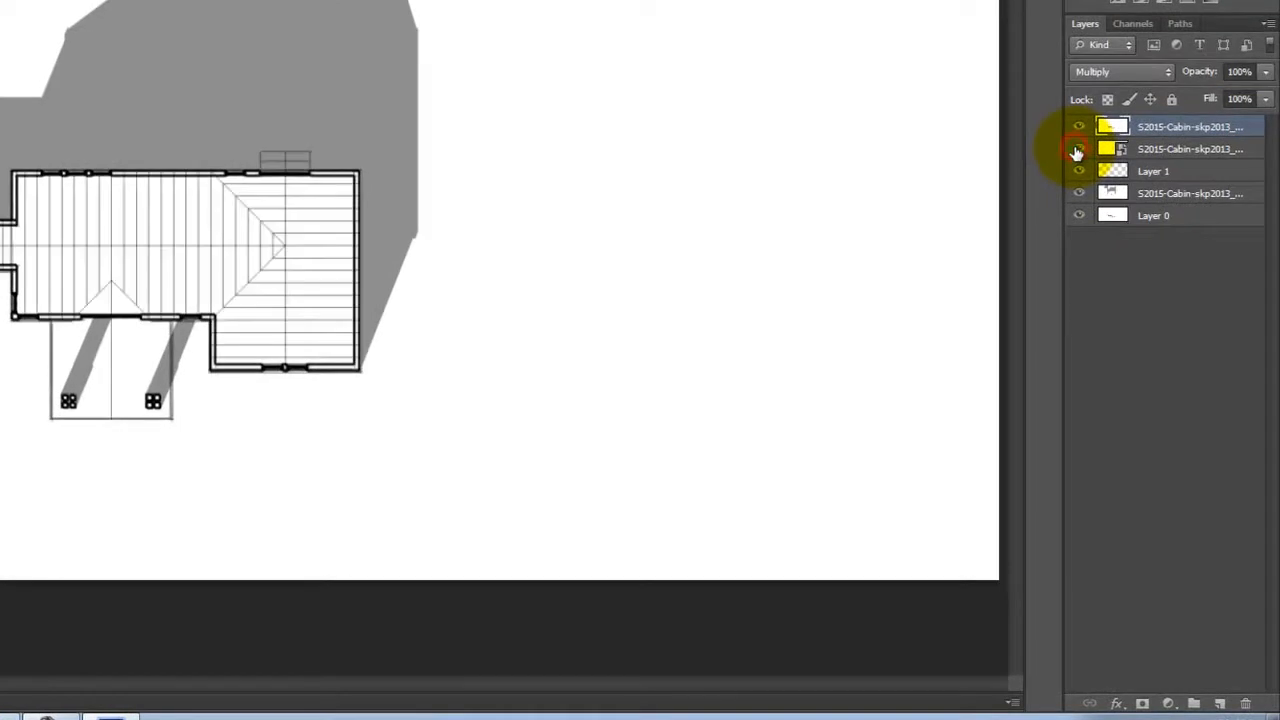
pyautogui.click(1185, 149)
pyautogui.click(1265, 71)
pyautogui.moveTo(1205, 97); pyautogui.dragTo(1216, 97)
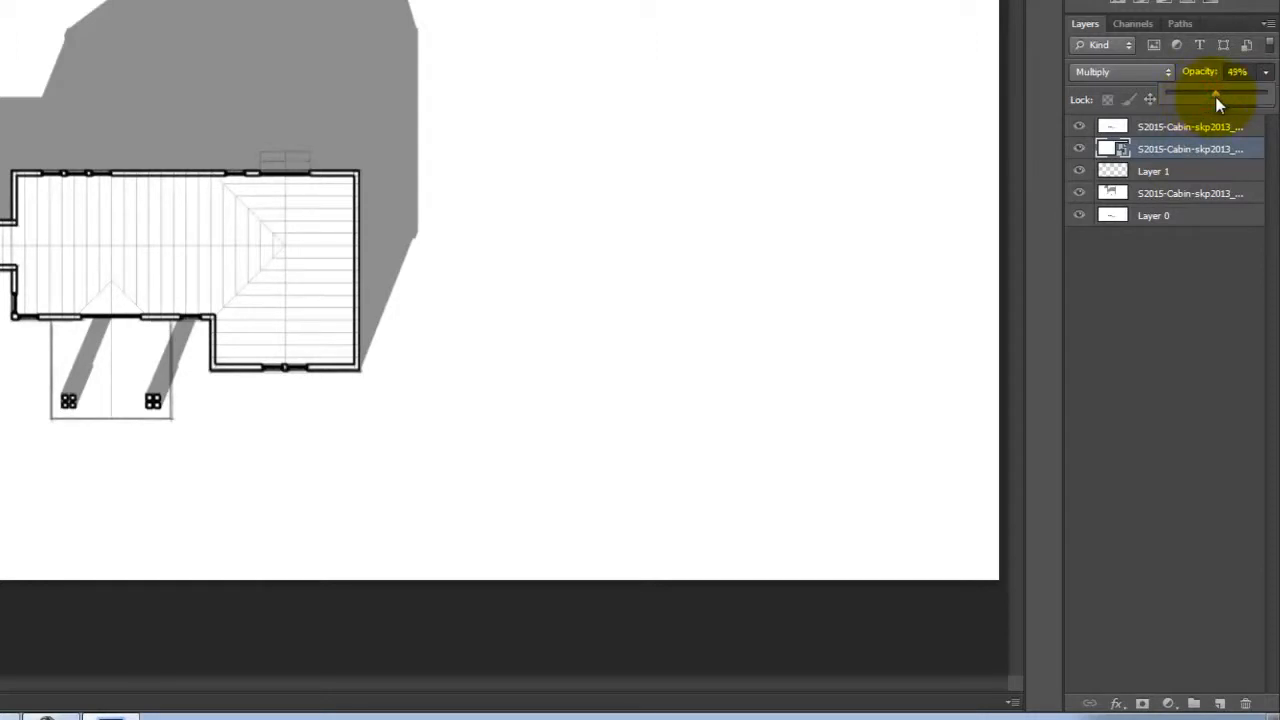
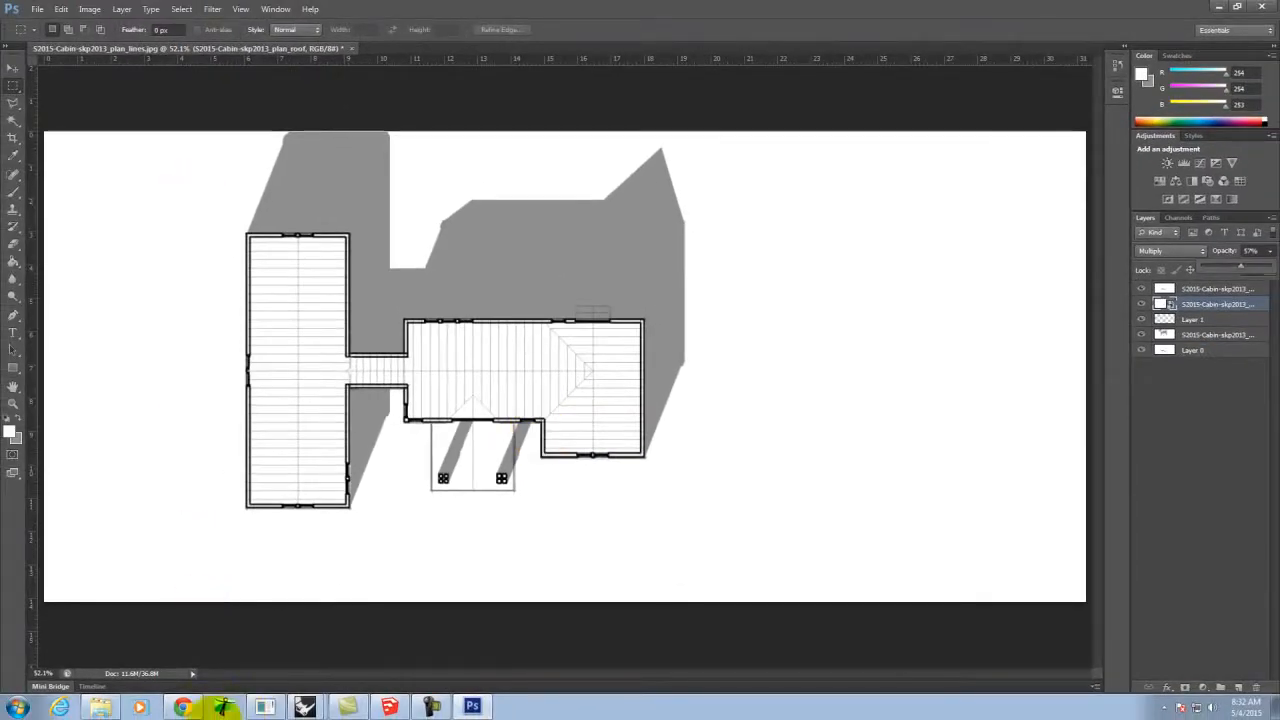
# Switch to Chrome and search Flickr through Creative Commons Search for "kite aerial photography"
pyautogui.click(182, 707)
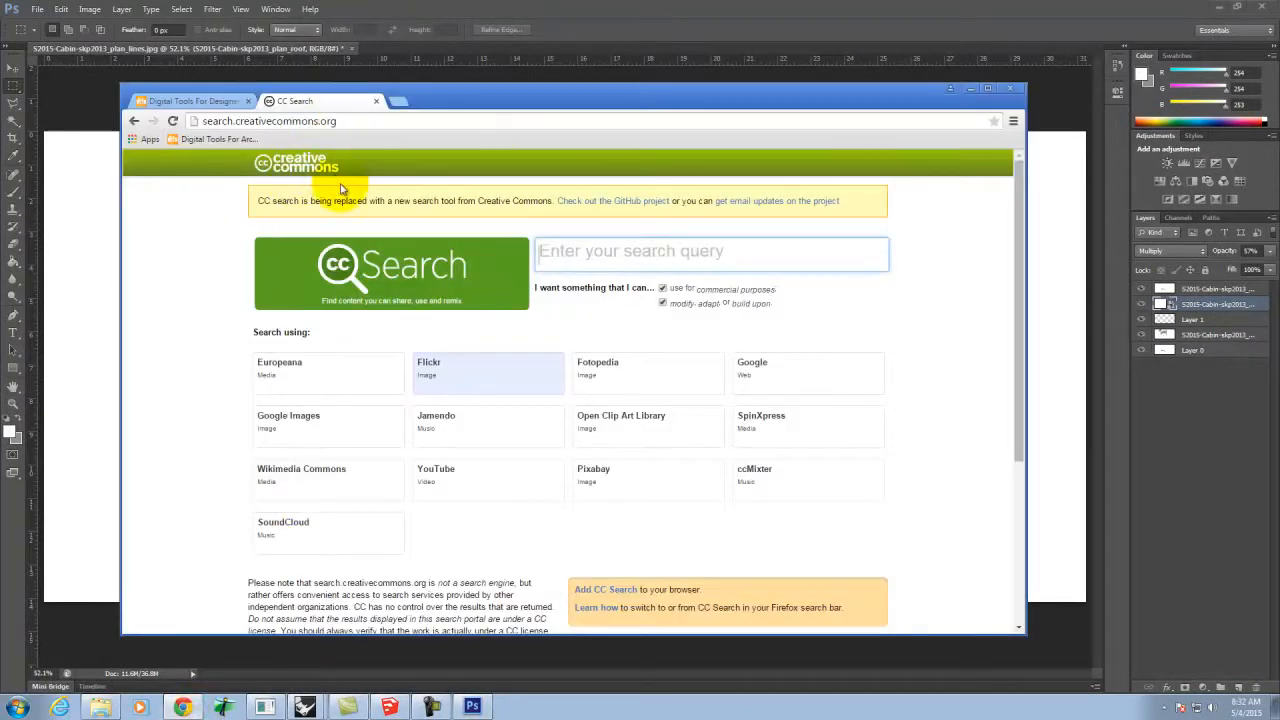
pyautogui.click(628, 265)
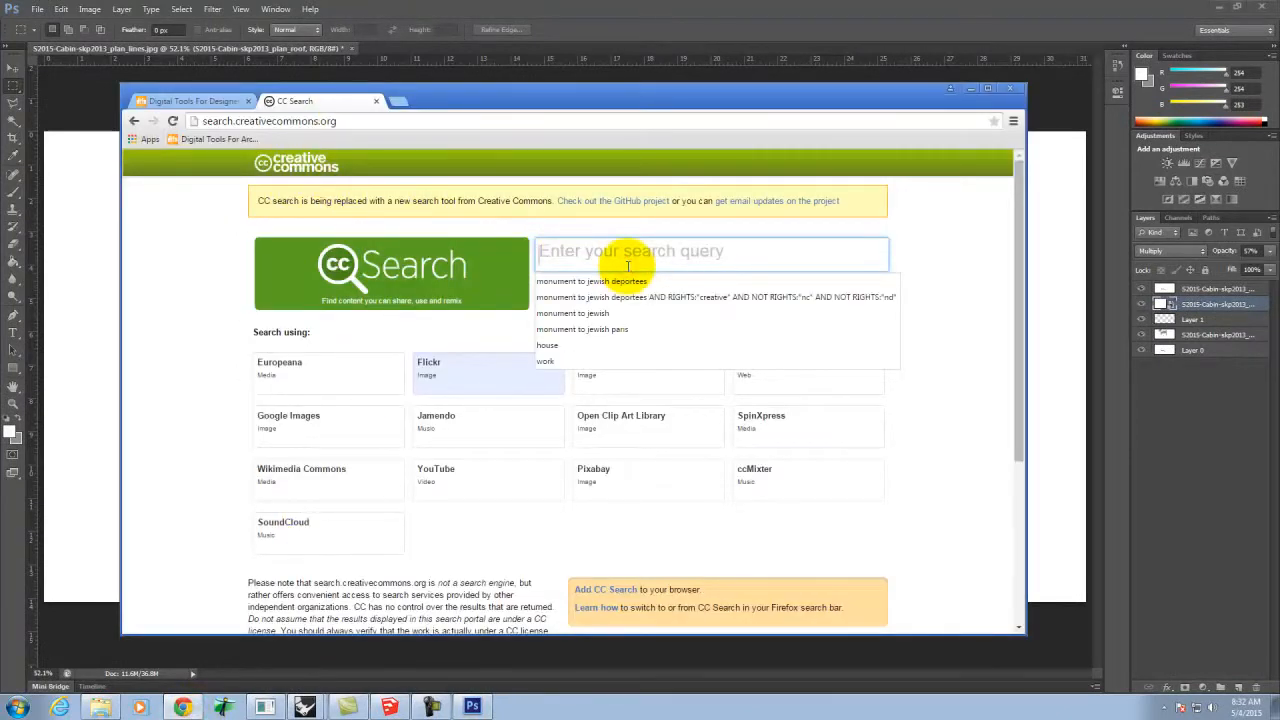
pyautogui.write('kite aerial poho')
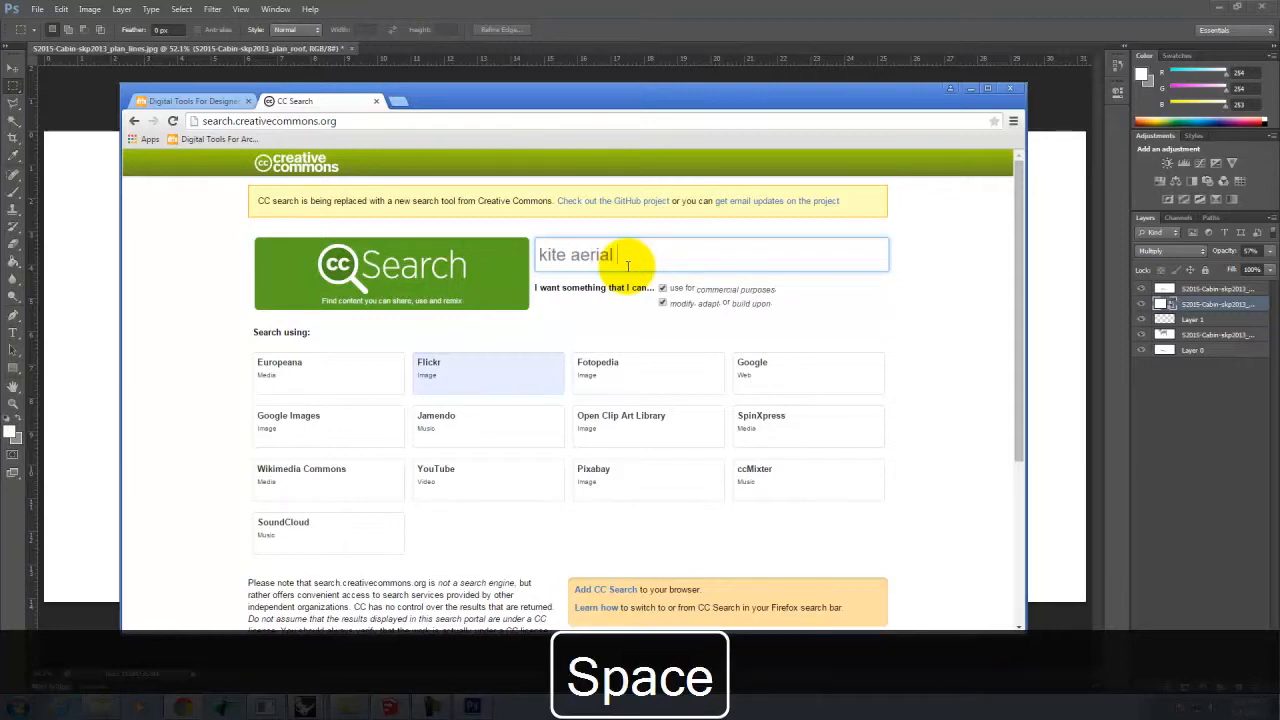
pyautogui.press('BackSpace')
pyautogui.press('BackSpace')
pyautogui.press('BackSpace')
pyautogui.write('hoto')
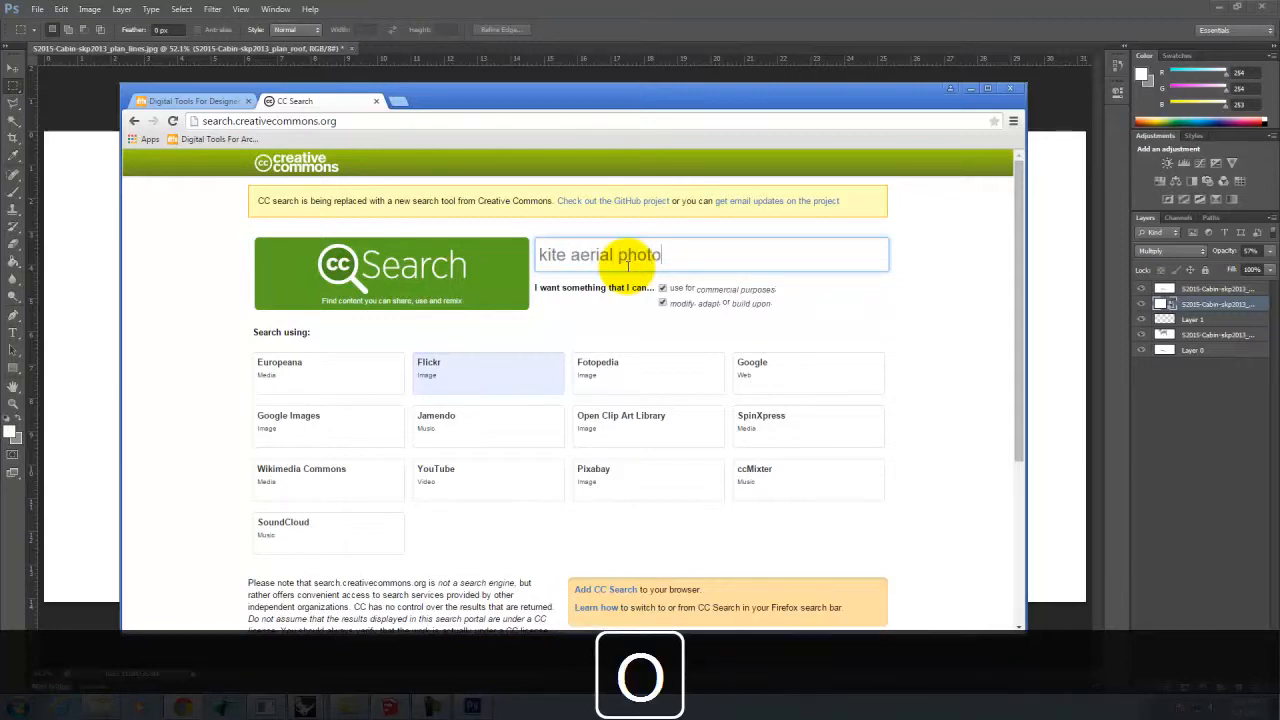
pyautogui.write('ography')
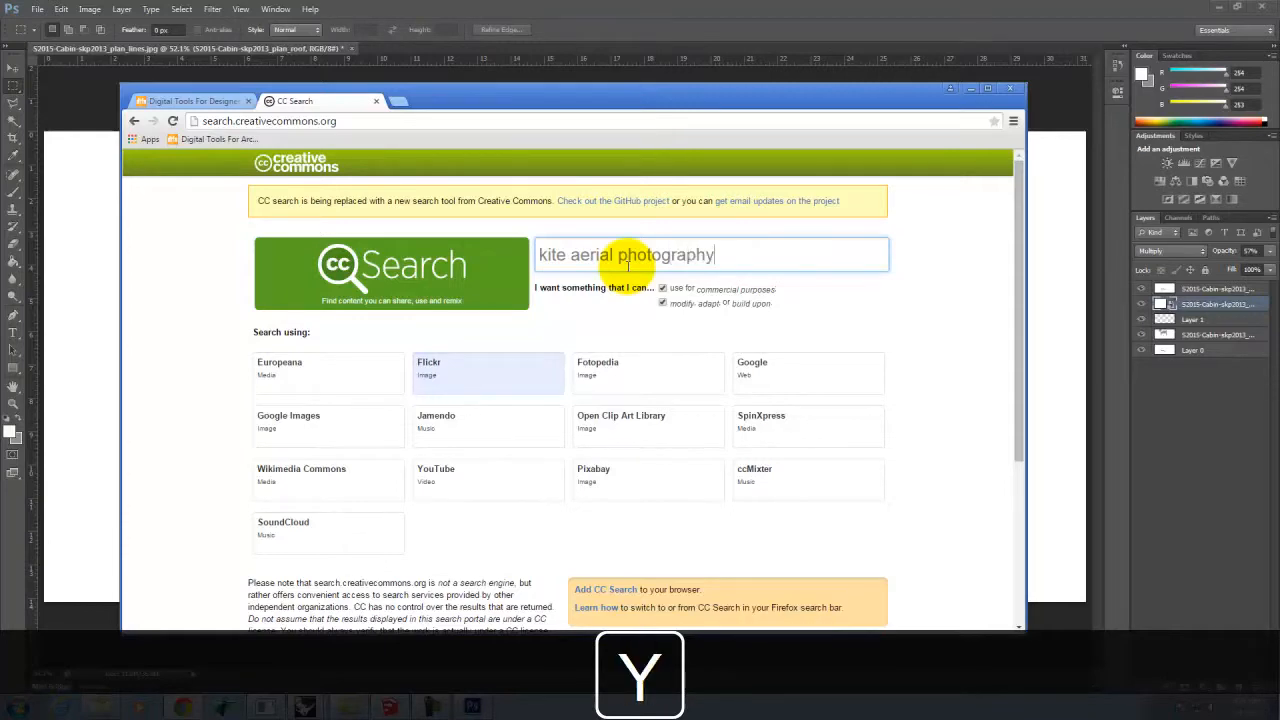
pyautogui.press('Return')
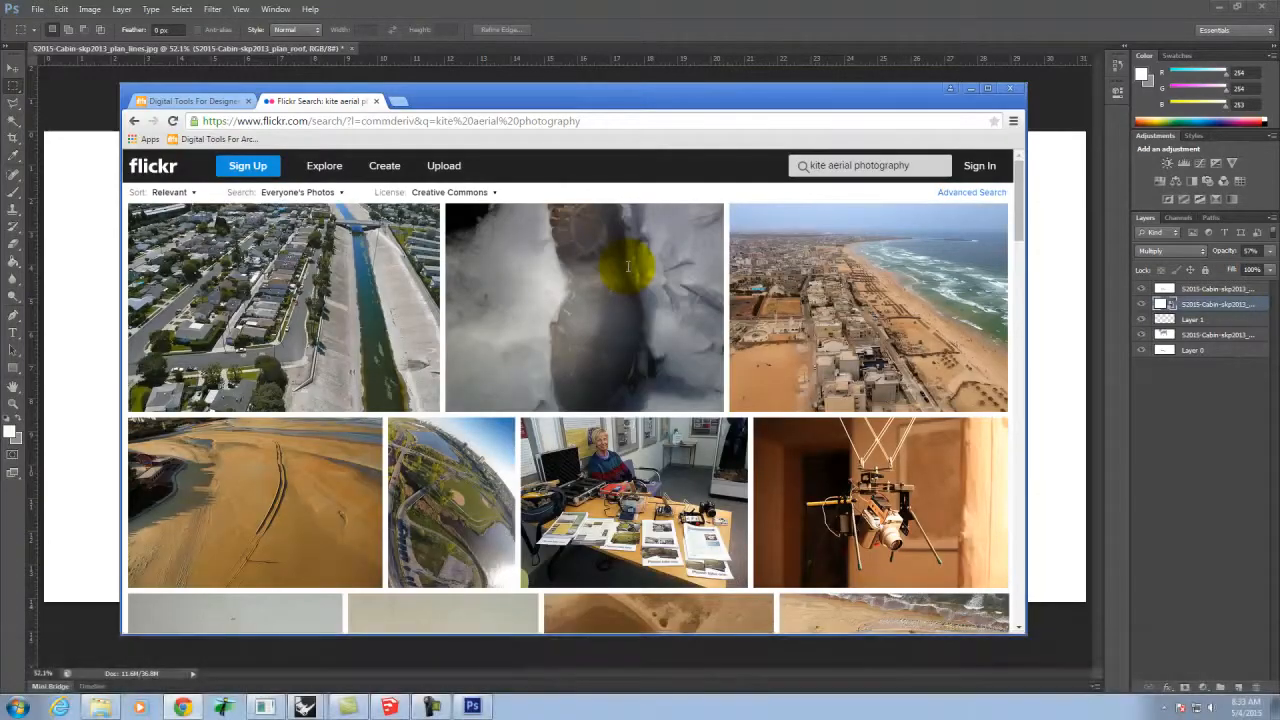
# Browse the Flickr results, view the coastal city and beach photo enlarged, and return to the results
pyautogui.scroll(-3, 628, 300)
pyautogui.scroll(-10, 628, 313)
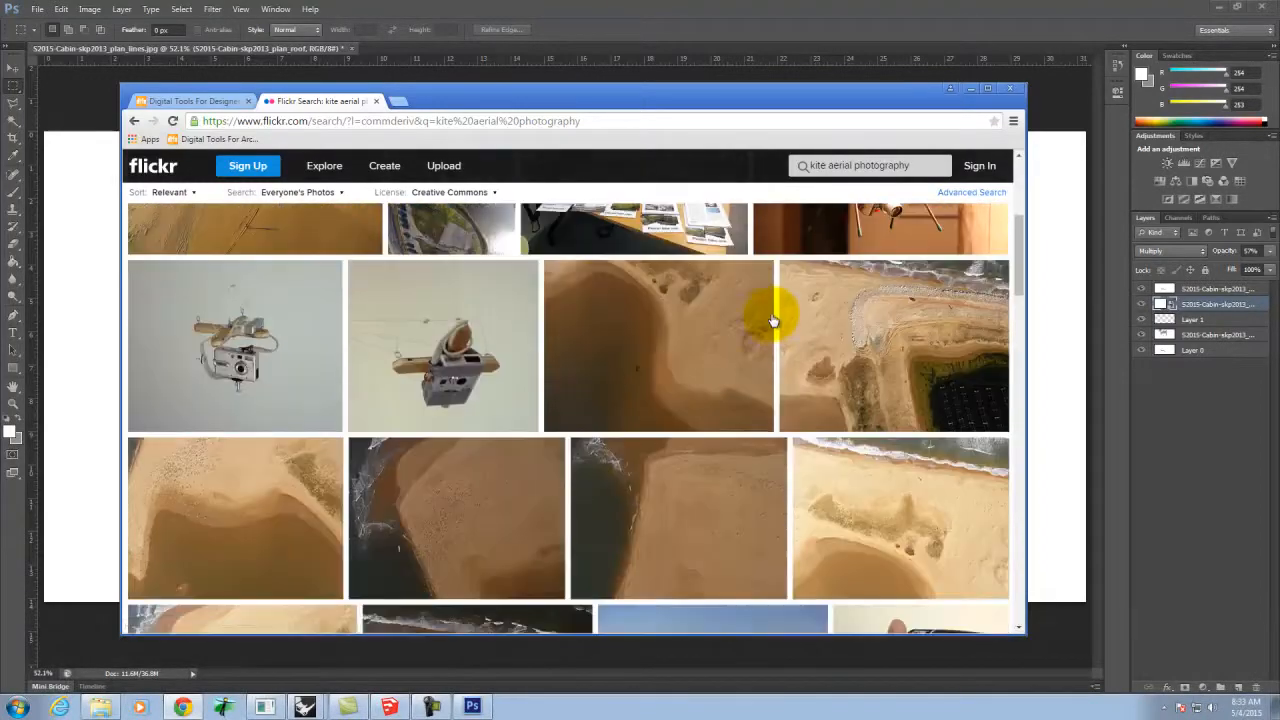
pyautogui.scroll(-3, 768, 322)
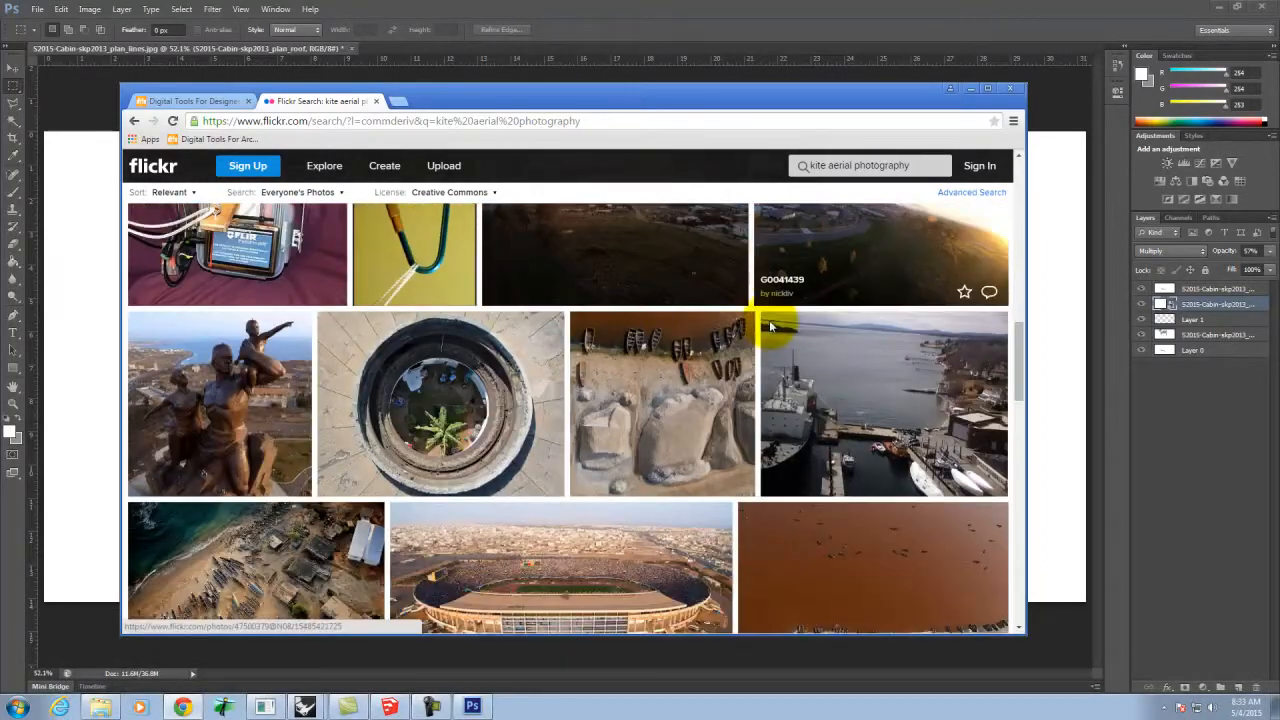
pyautogui.scroll(15, 768, 322)
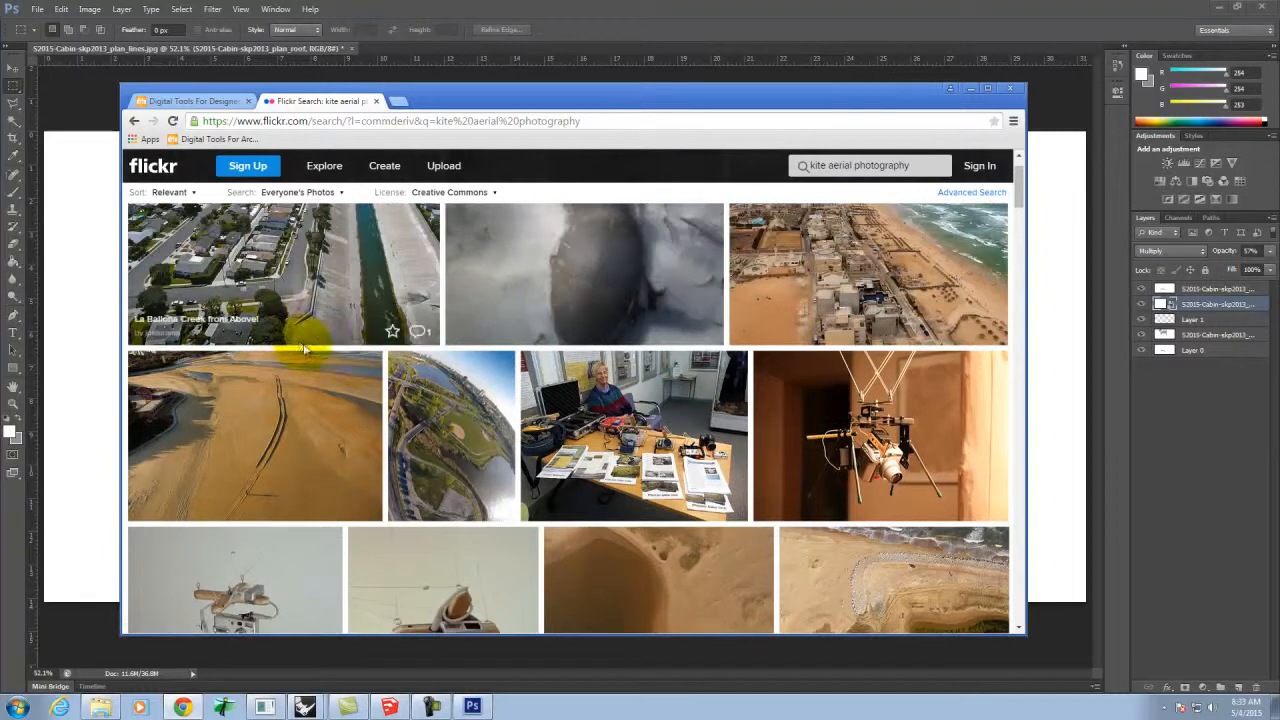
pyautogui.scroll(1, 300, 343)
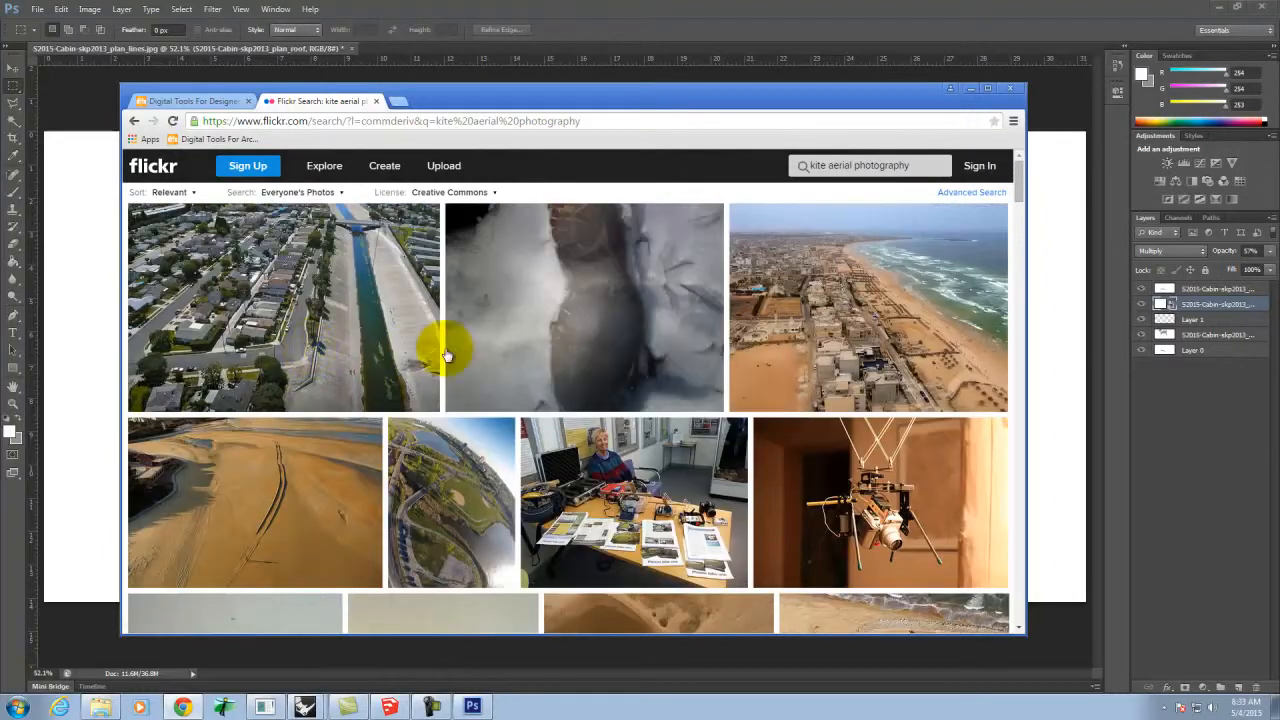
pyautogui.click(899, 310)
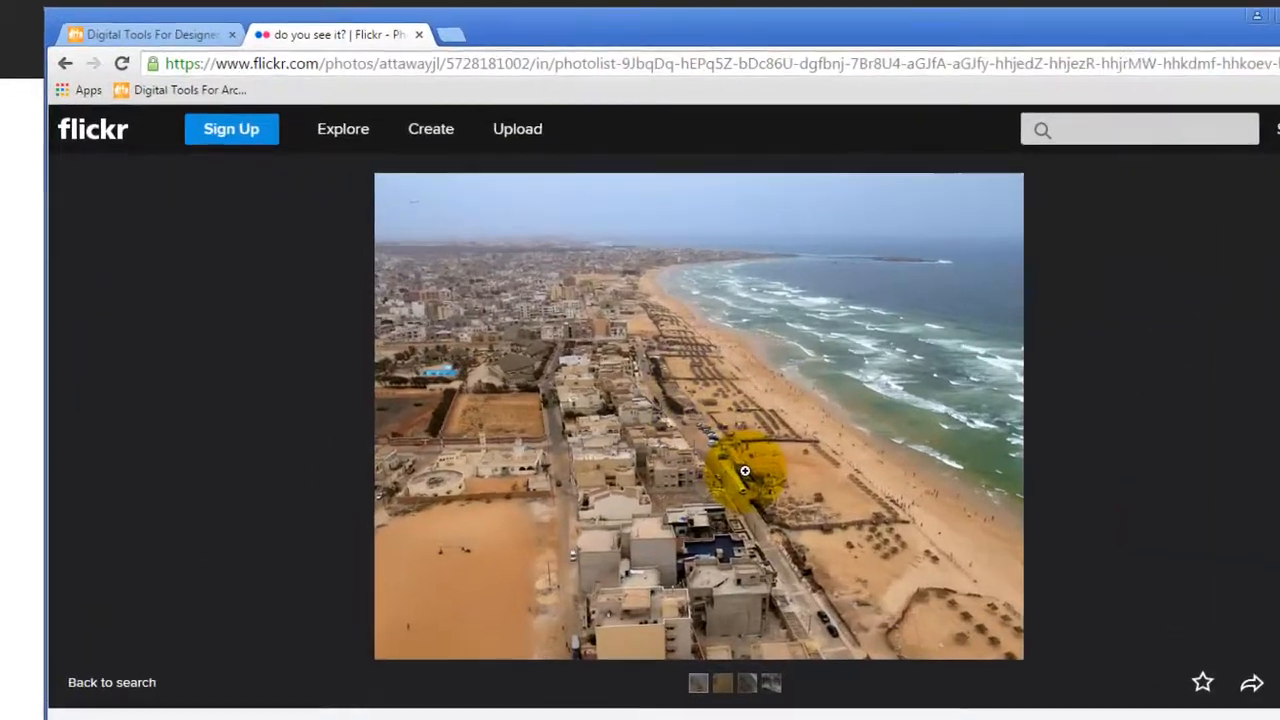
pyautogui.click(632, 416)
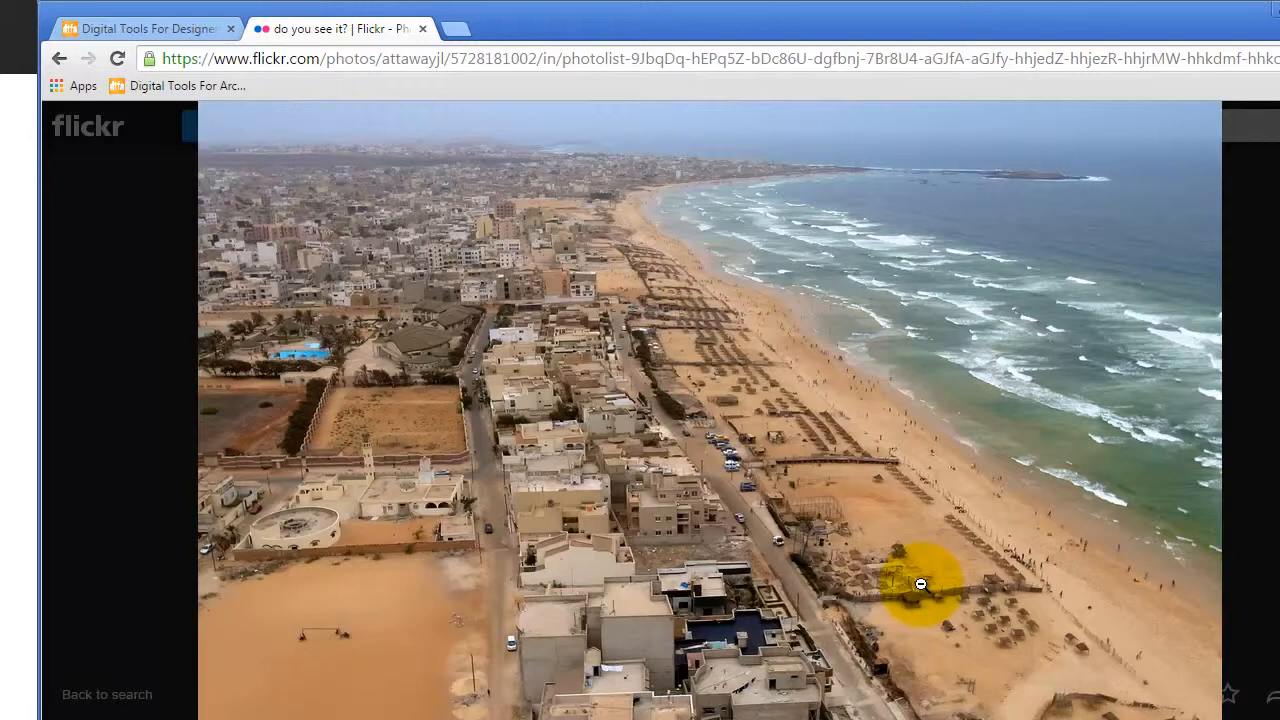
pyautogui.press('Escape')
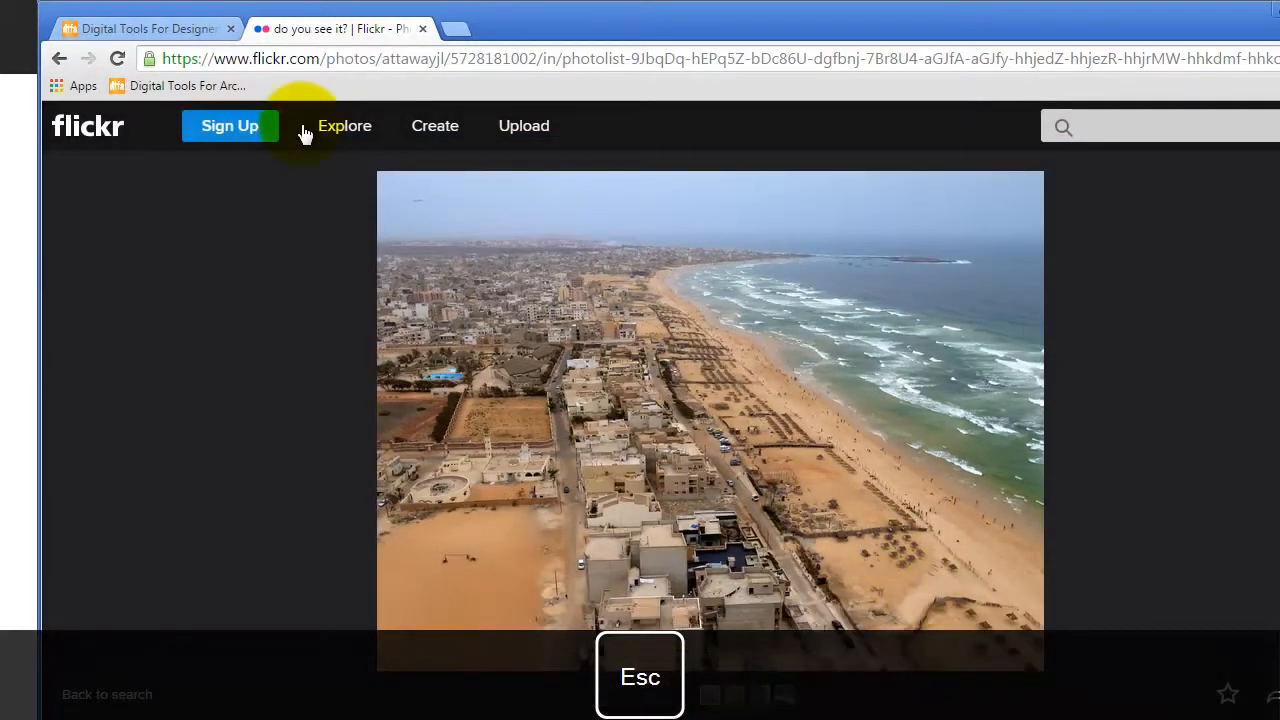
pyautogui.click(58, 58)
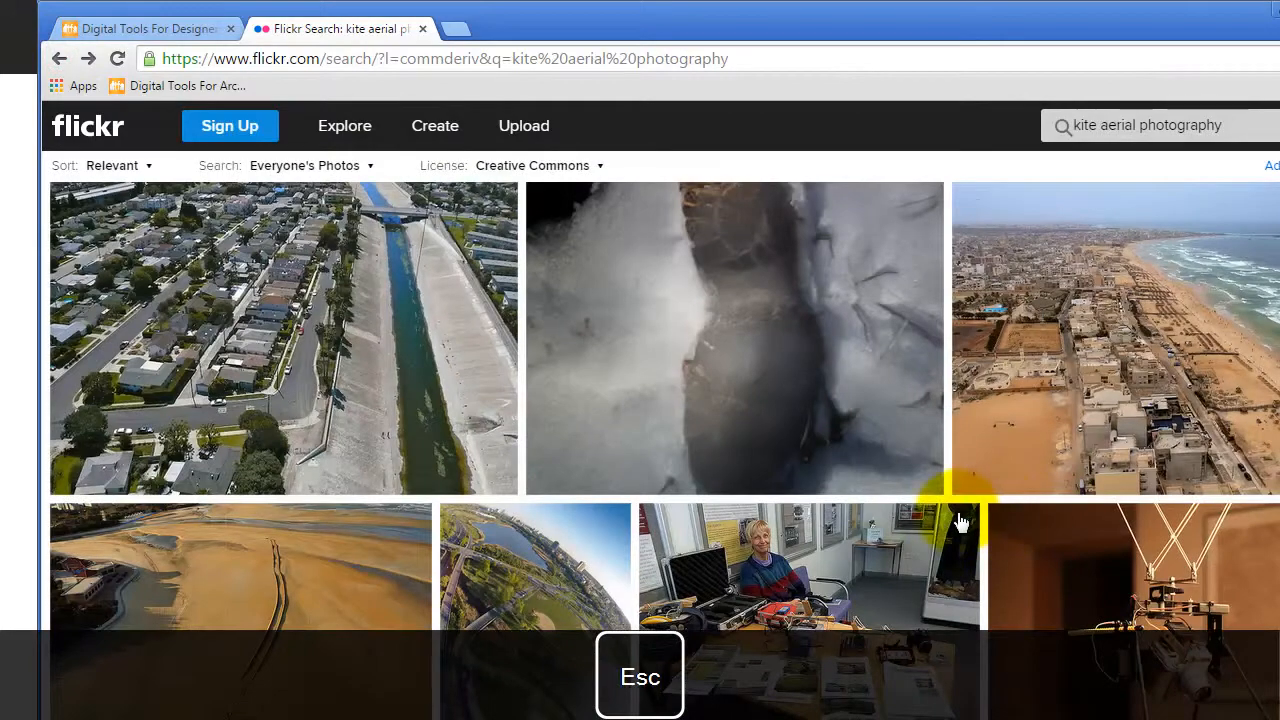
# View the aerial photo of brown water beside a sandy shore enlarged, and return to the search results
pyautogui.scroll(-5, 954, 515)
pyautogui.scroll(-1, 954, 515)
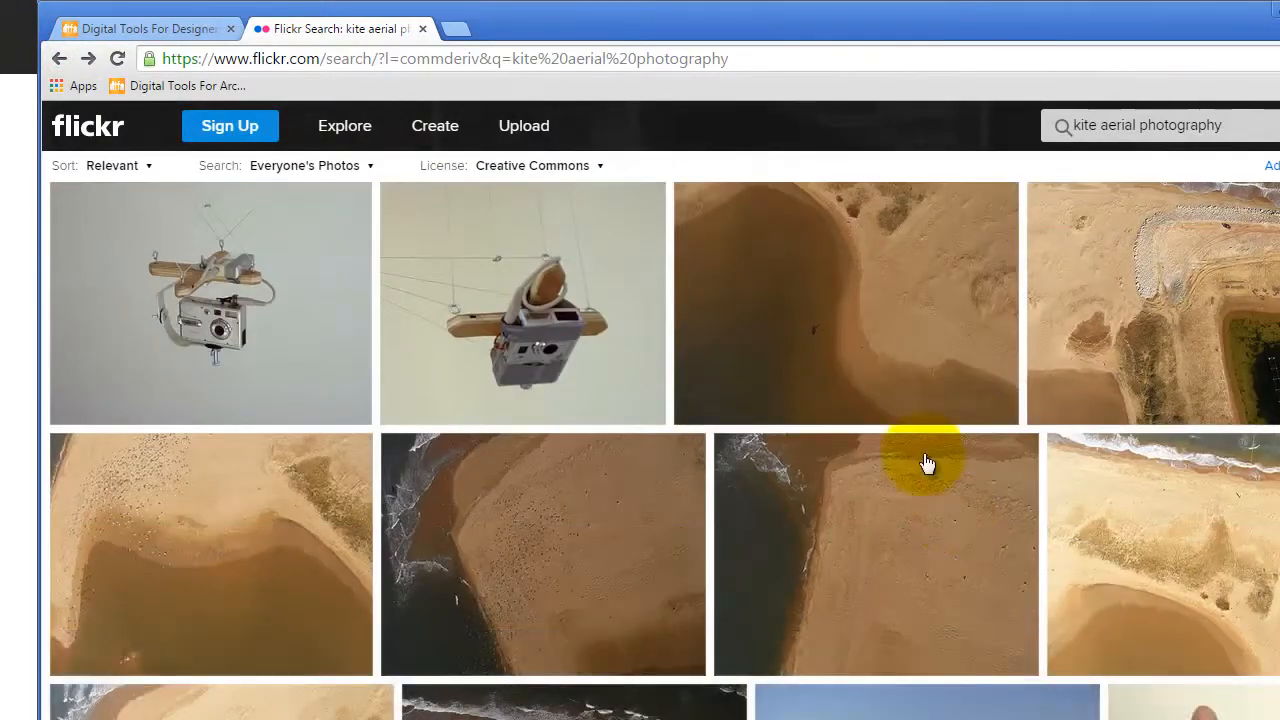
pyautogui.click(924, 294)
pyautogui.click(744, 422)
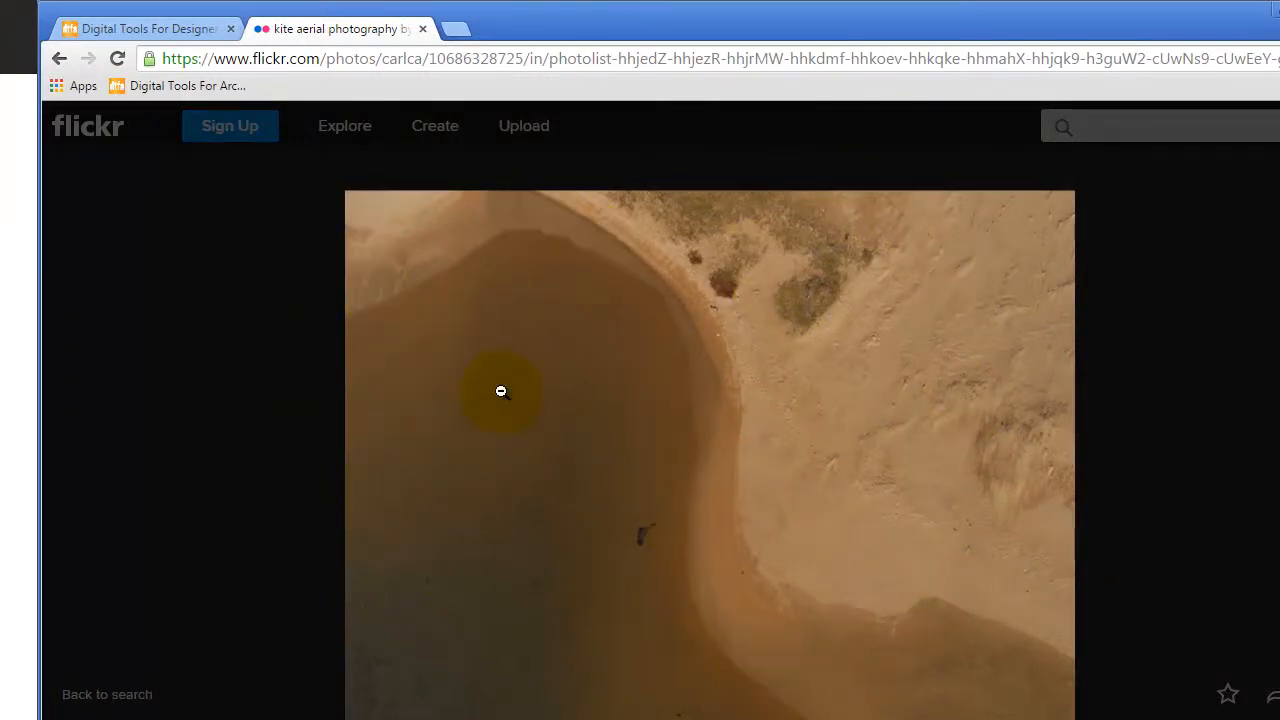
pyautogui.click(61, 62)
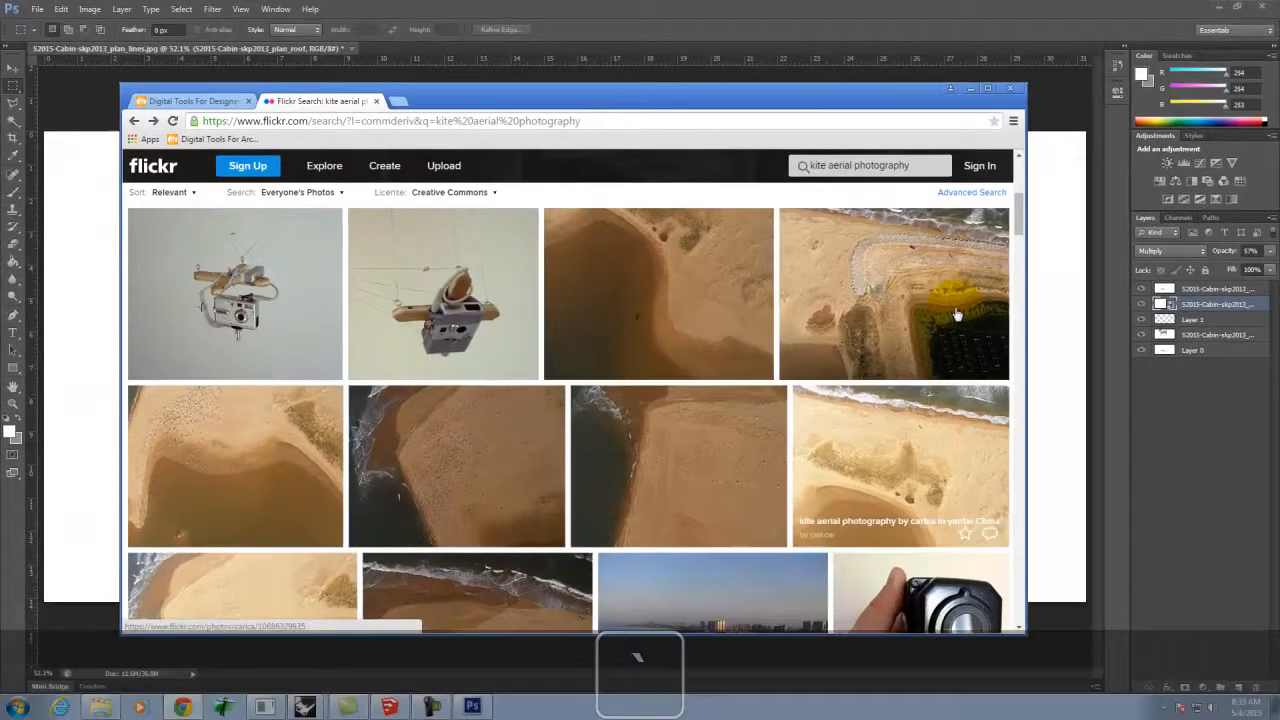
# Find the top-down photo of bare gray ground further down the results and open it in a new tab
pyautogui.moveTo(1020, 200); pyautogui.dragTo(1018, 314)
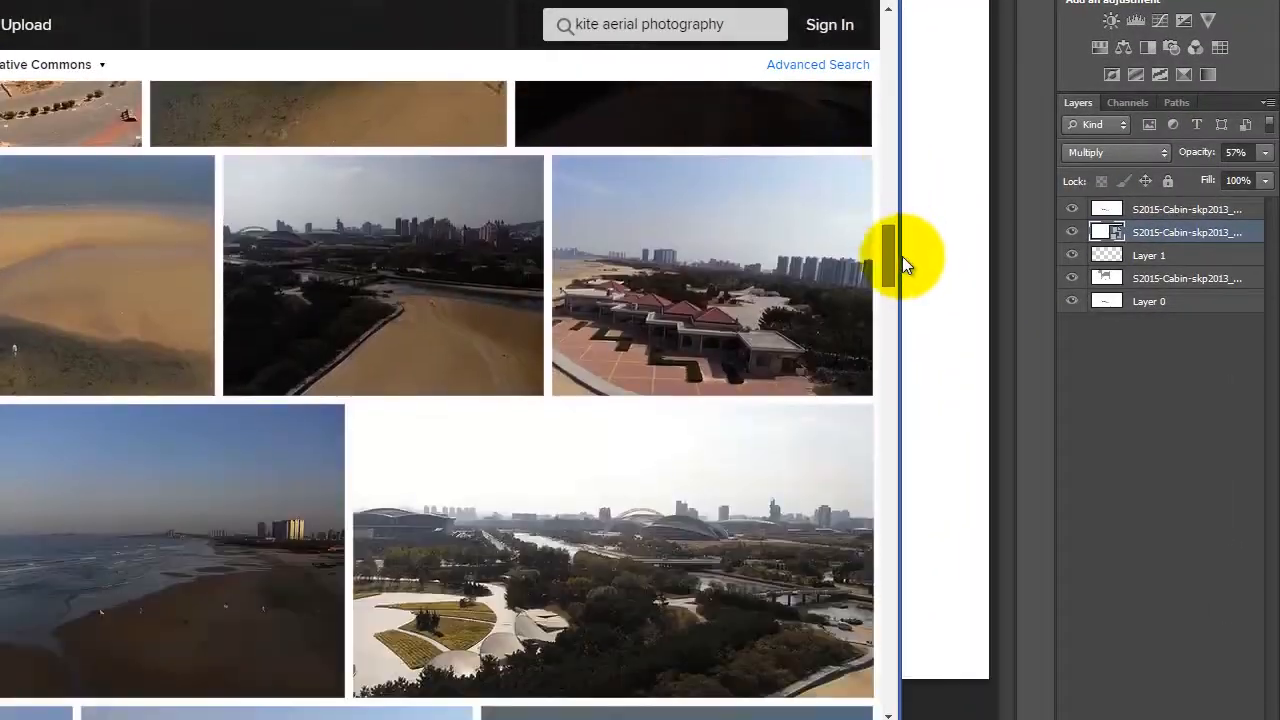
pyautogui.moveTo(902, 256); pyautogui.dragTo(946, 499)
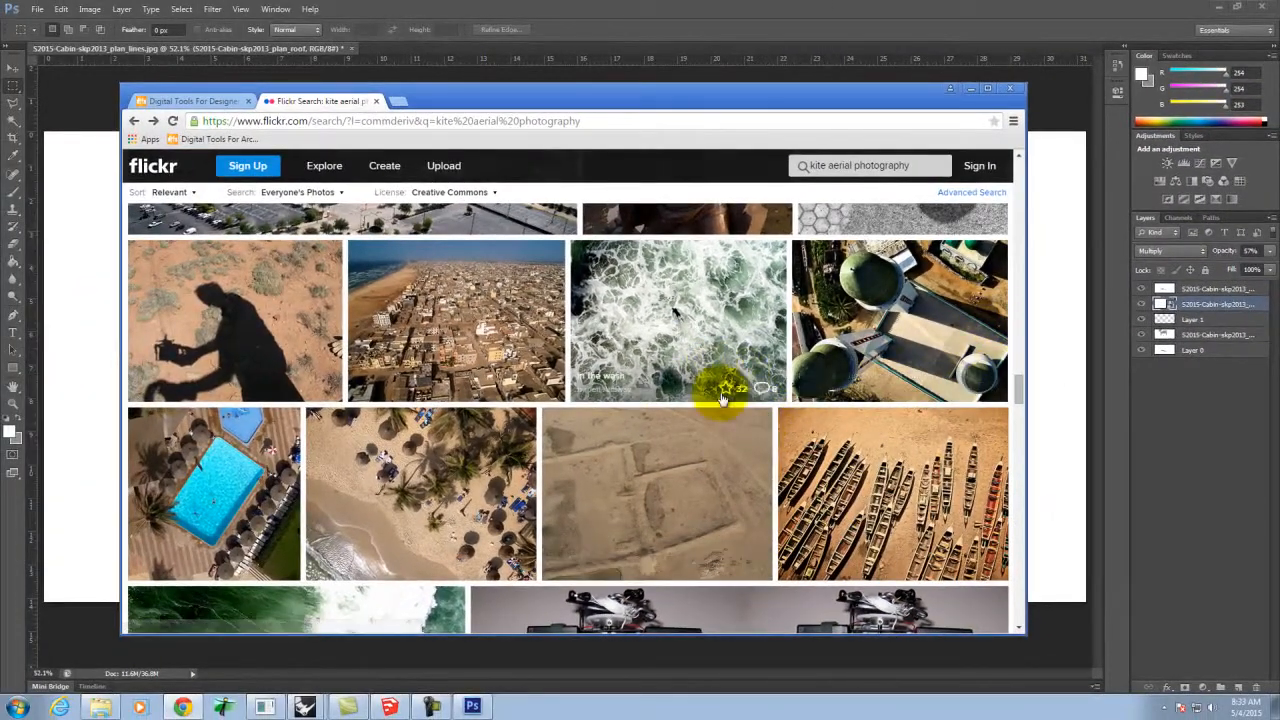
pyautogui.moveTo(1016, 386); pyautogui.dragTo(1021, 440)
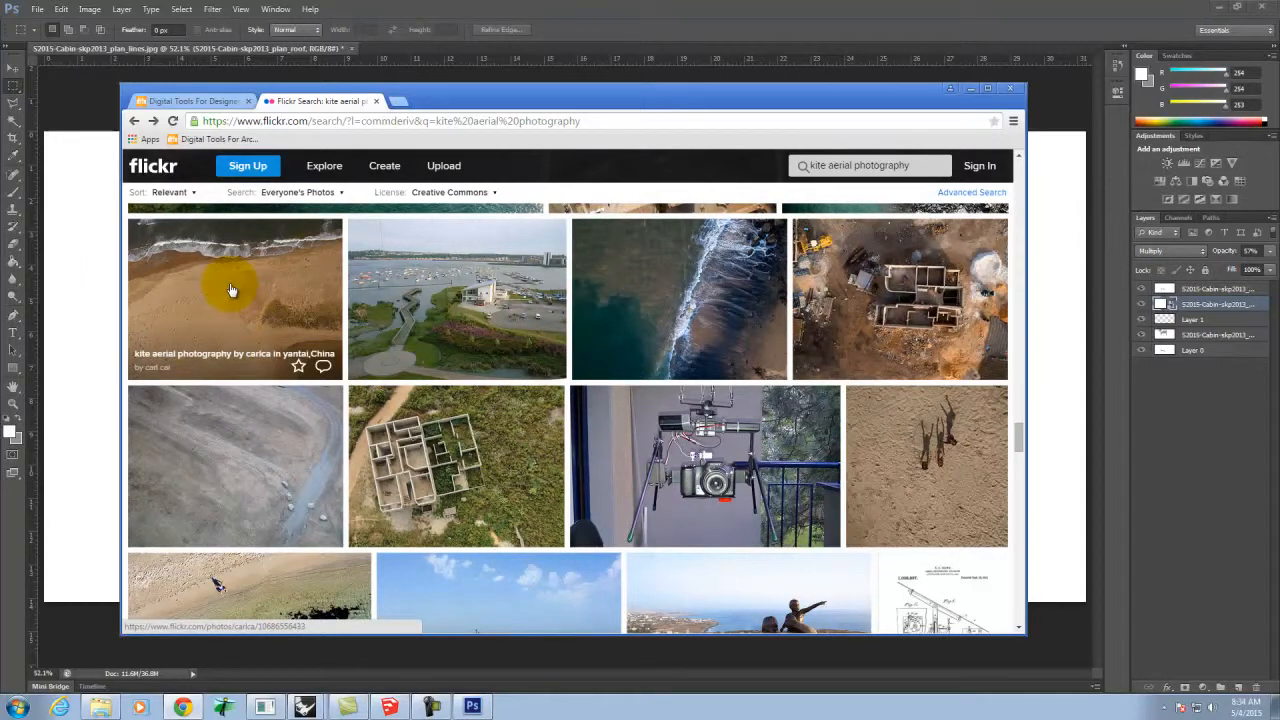
pyautogui.rightClick(249, 460)
pyautogui.click(297, 471)
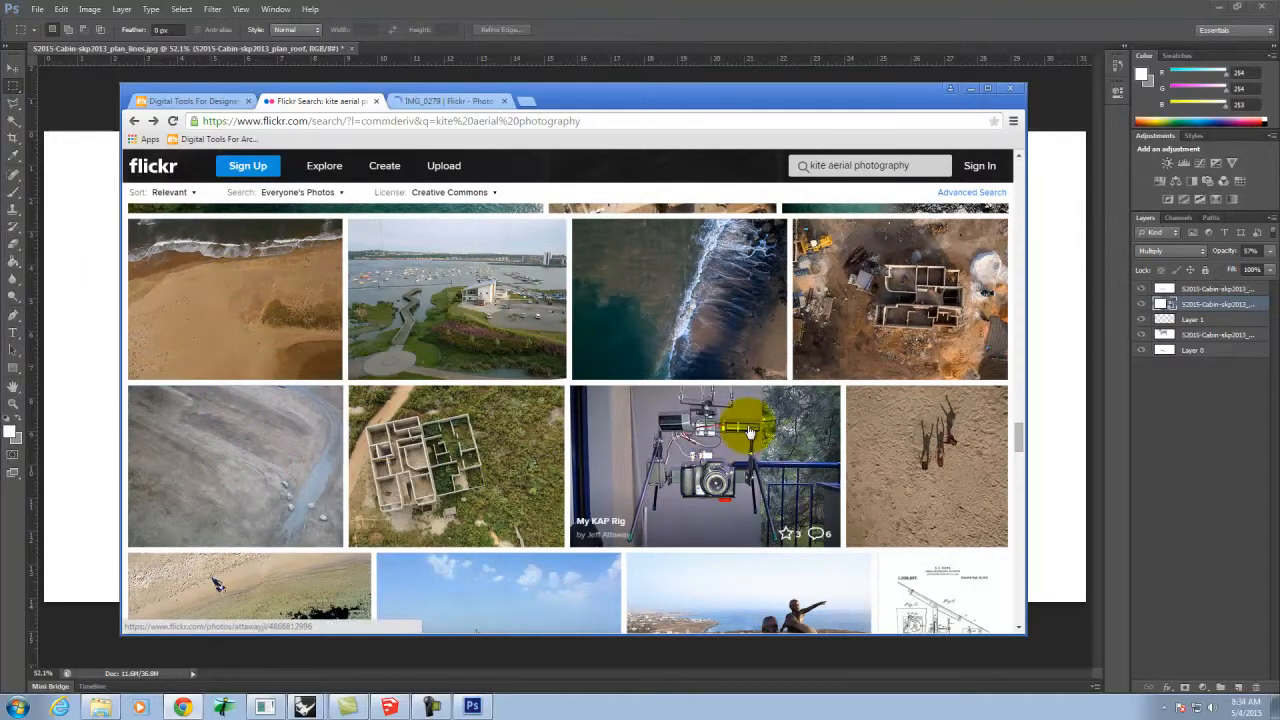
# Find the aerial photo of golden-brown ground with a curving path and white rocks further down the results and open it in a new tab
pyautogui.moveTo(1023, 428); pyautogui.dragTo(1047, 544)
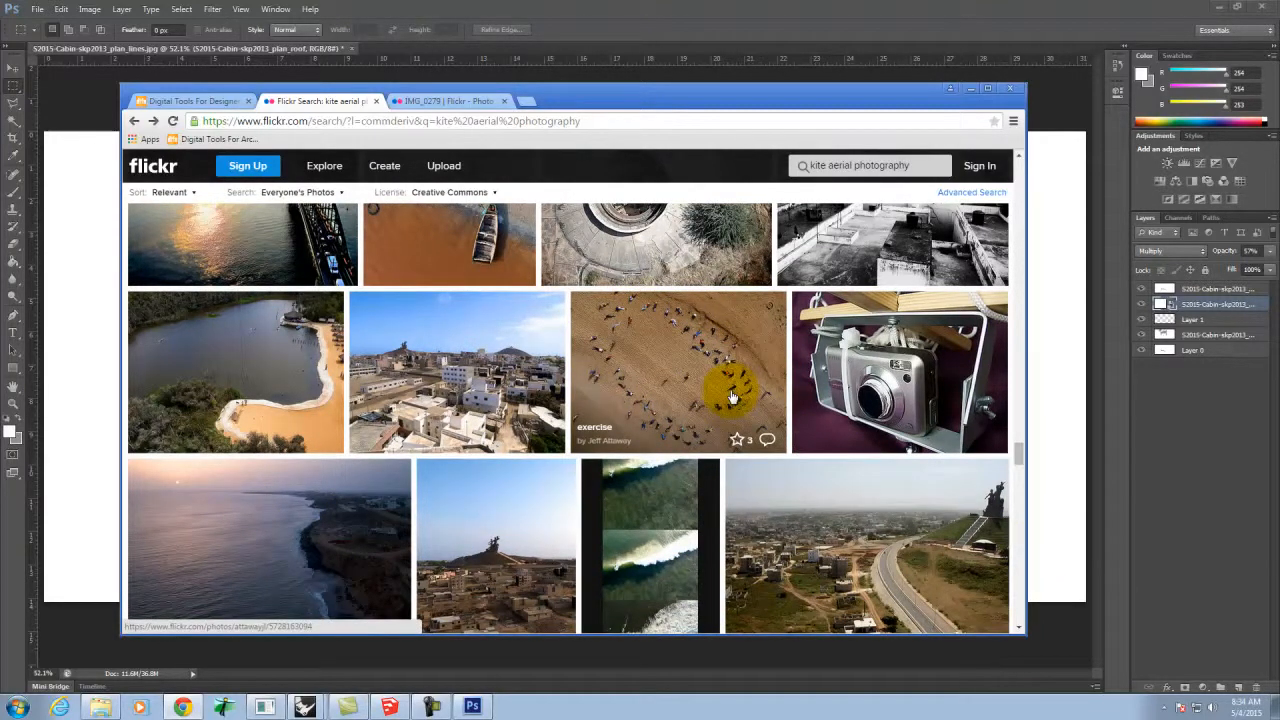
pyautogui.moveTo(1016, 463); pyautogui.dragTo(1067, 648)
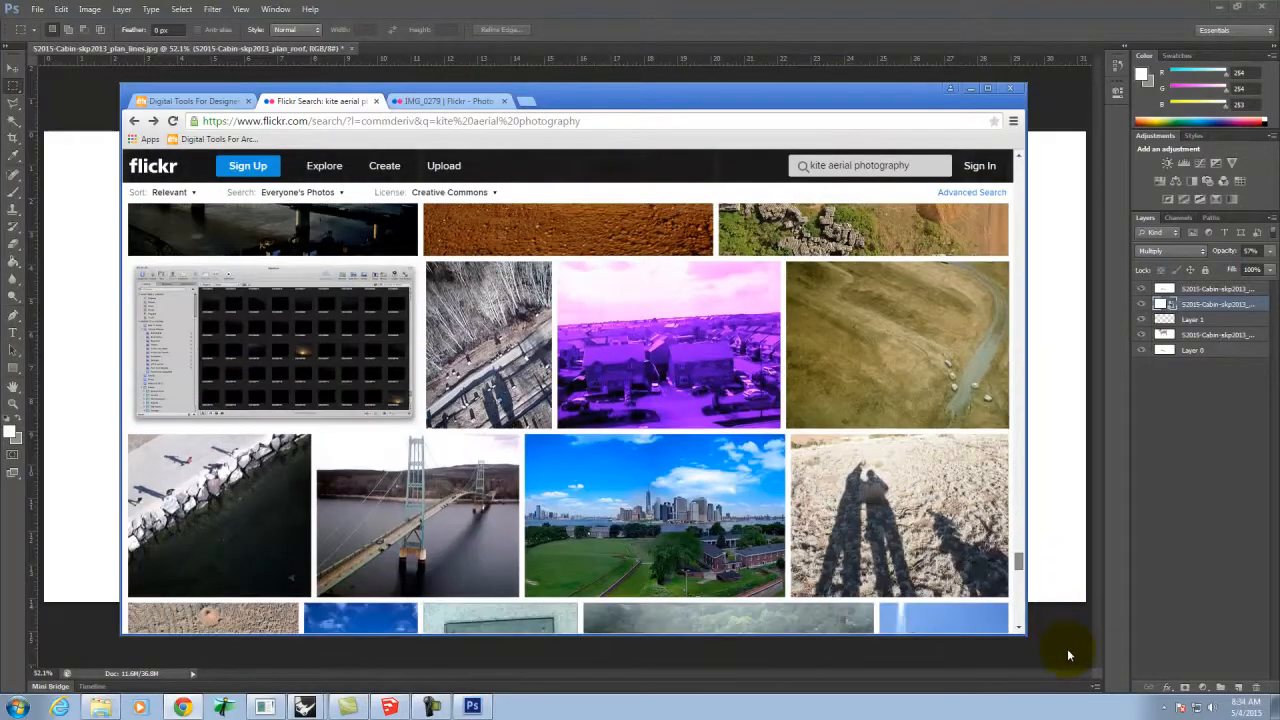
pyautogui.rightClick(905, 328)
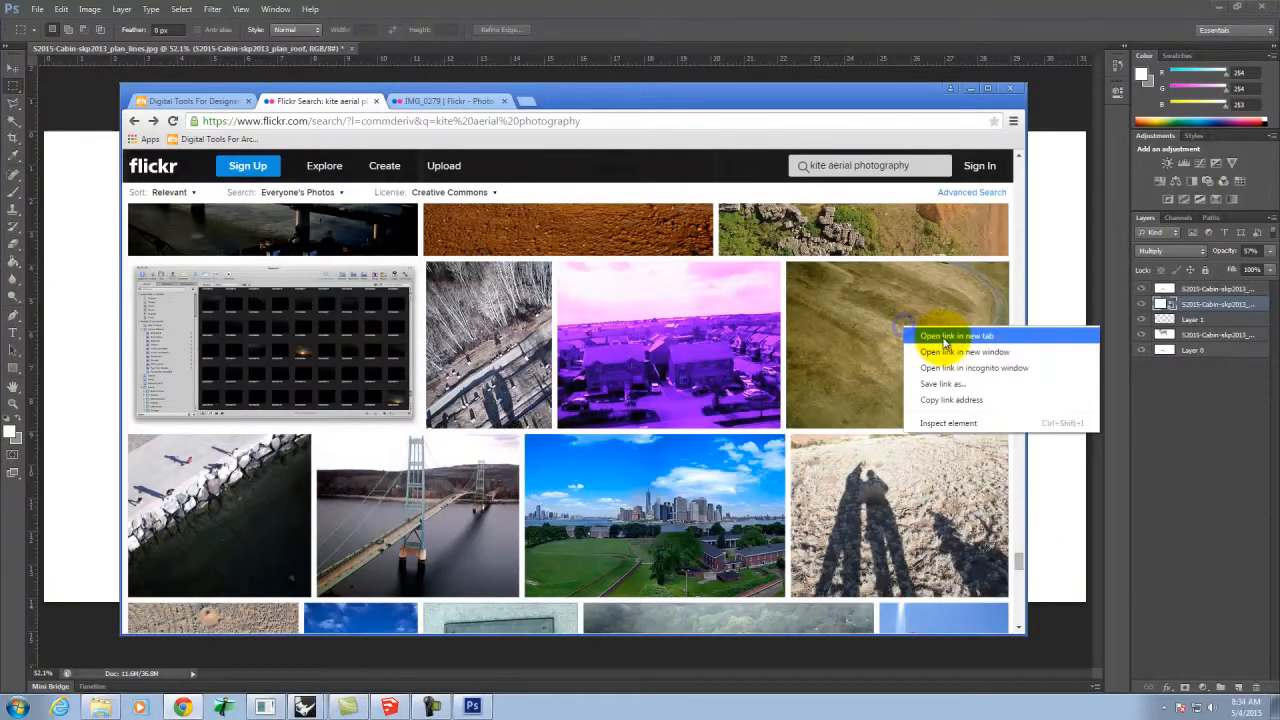
pyautogui.click(942, 338)
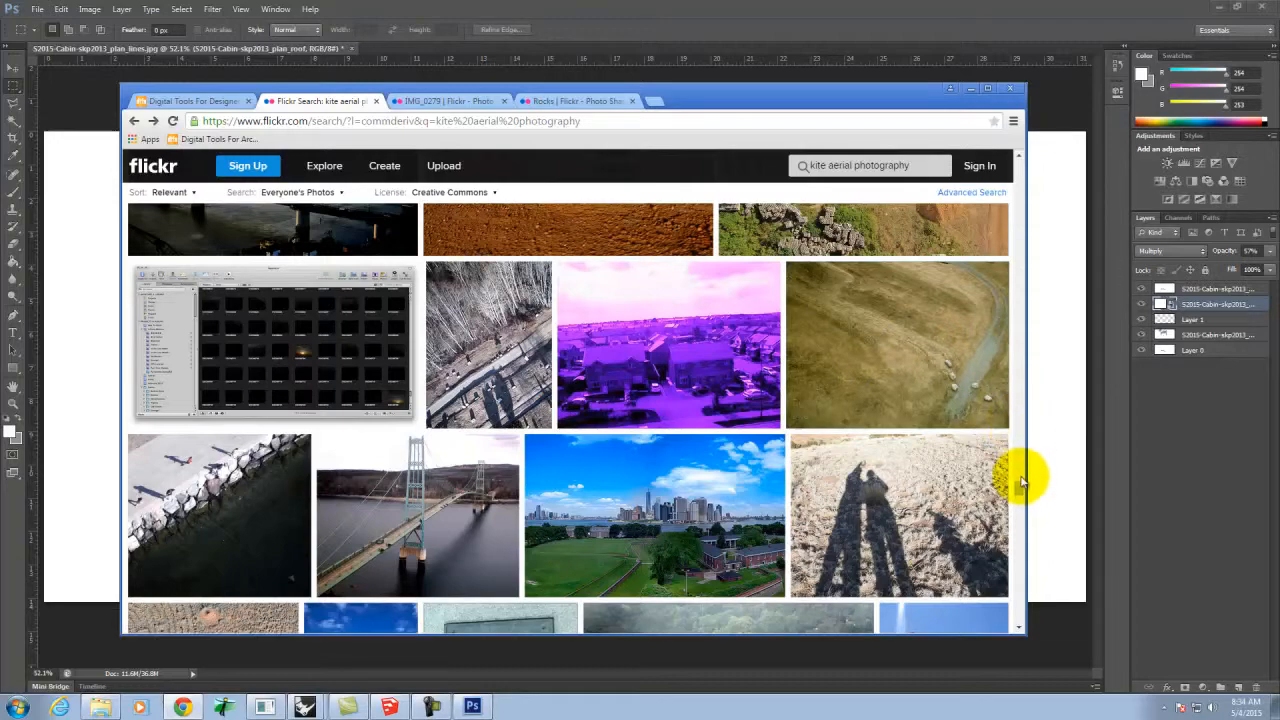
# Find the top-down photo of shrub-dotted desert with a single green tree and open it in a new tab
pyautogui.moveTo(1020, 490); pyautogui.dragTo(1034, 514)
pyautogui.rightClick(905, 381)
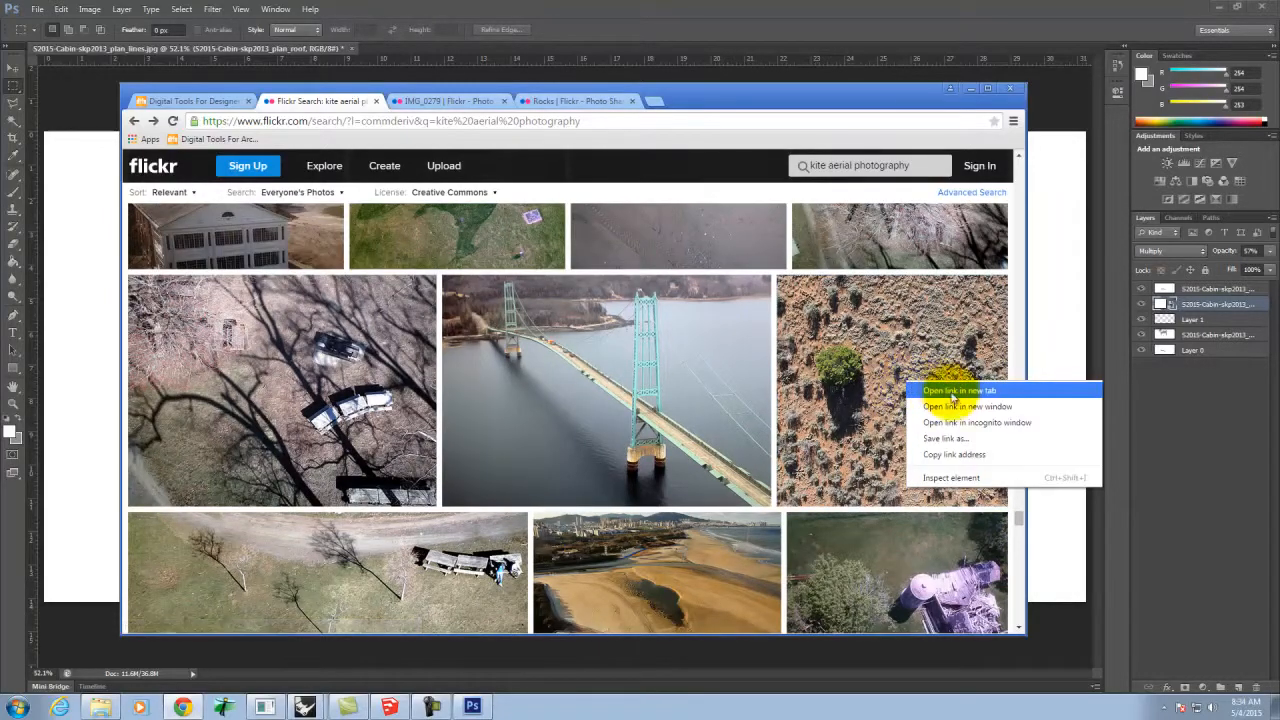
pyautogui.click(930, 387)
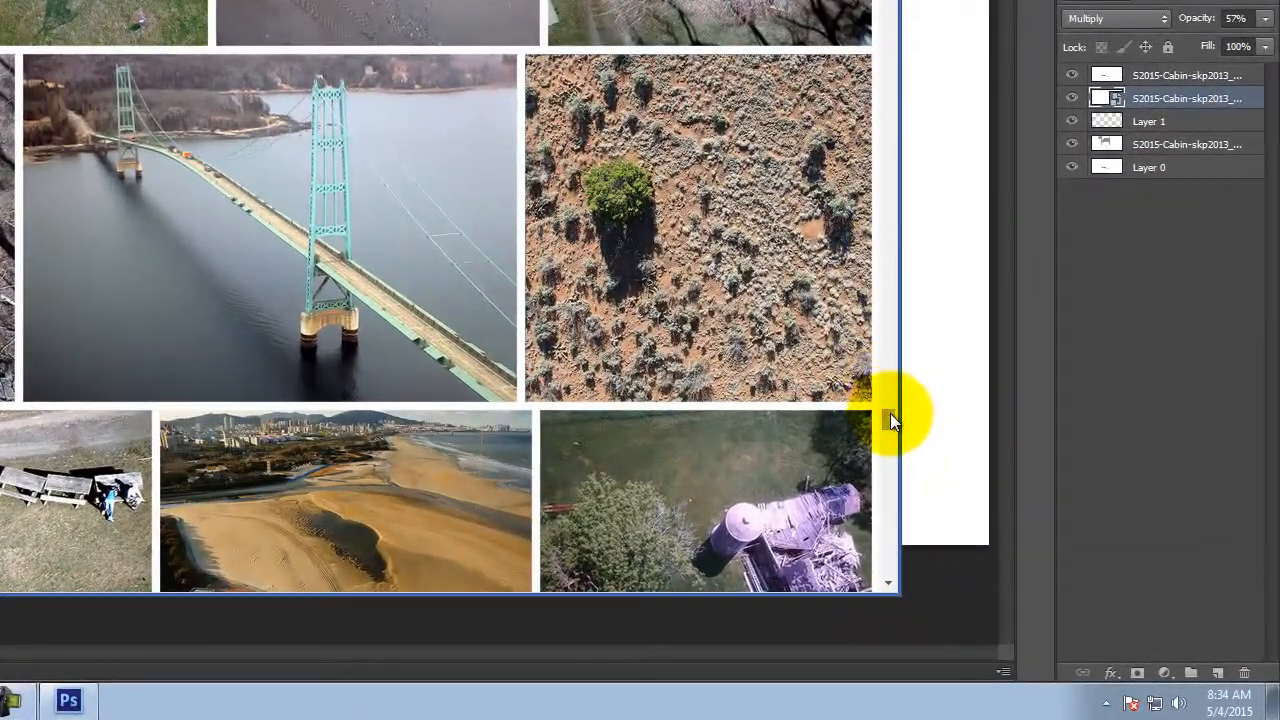
# Open the aerial photo of grass with small bare trees and picnic tables in a new tab, and look through the remaining results
pyautogui.moveTo(984, 488); pyautogui.dragTo(985, 503)
pyautogui.moveTo(892, 432); pyautogui.dragTo(889, 427)
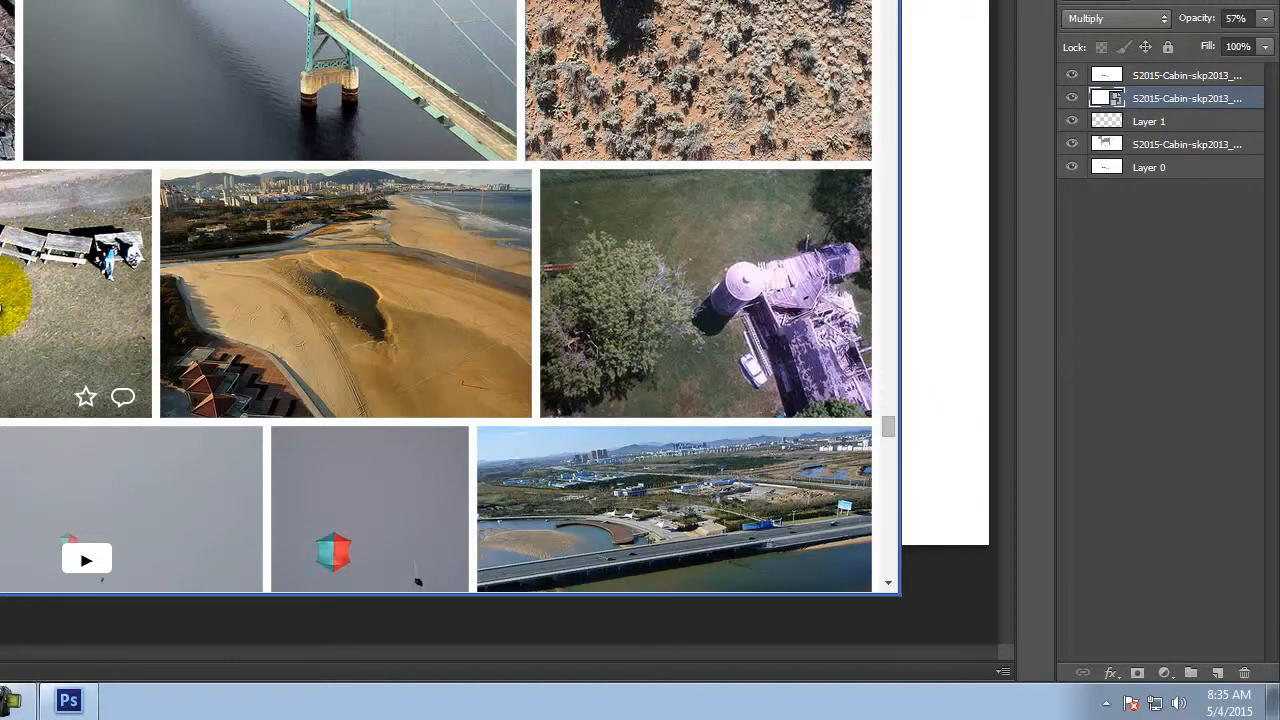
pyautogui.rightClick(3, 305)
pyautogui.click(32, 323)
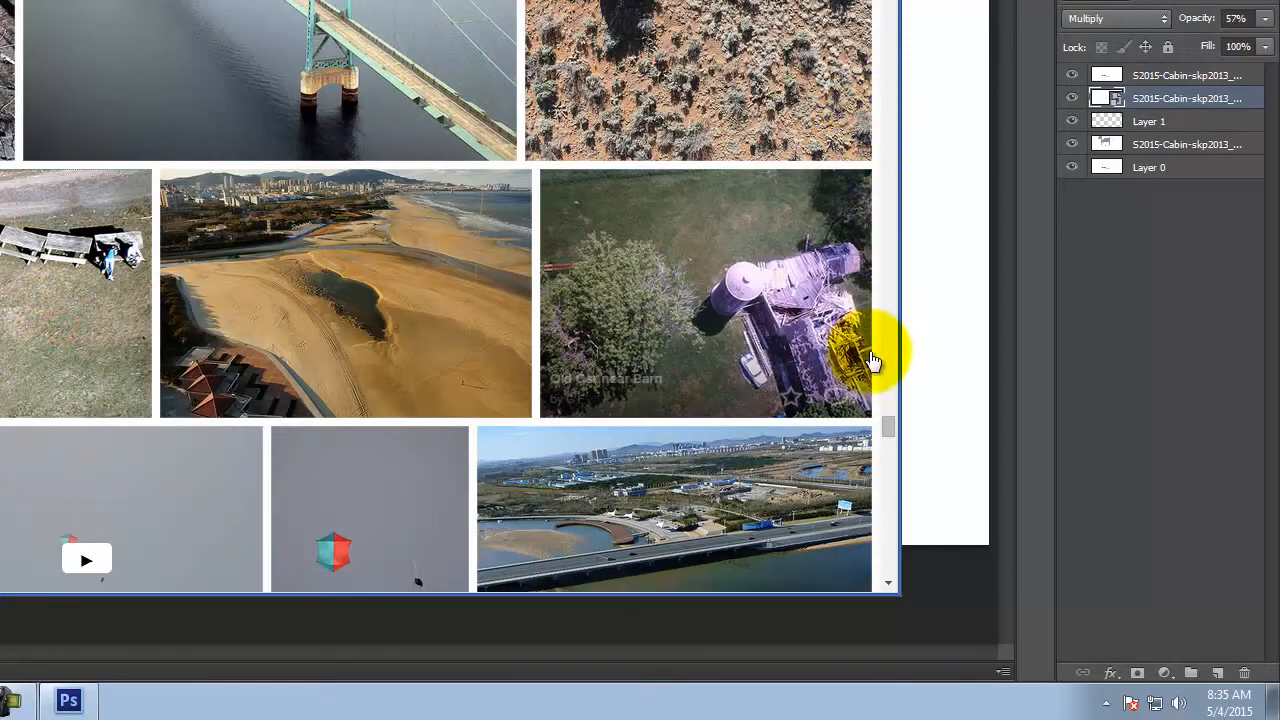
pyautogui.moveTo(887, 426); pyautogui.dragTo(889, 566)
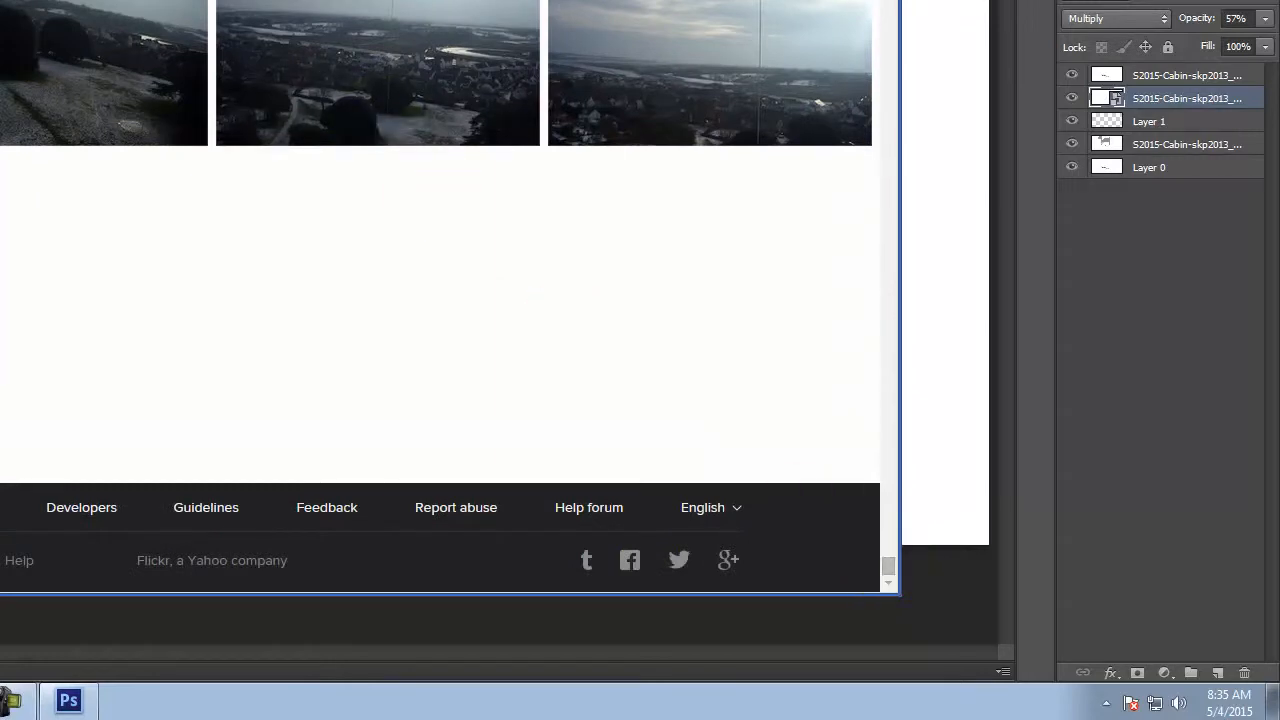
# View the opened Rocks photo enlarged and download it in the Original (1600 × 1200) size
pyautogui.hotkey('ctrl', 'Tab')
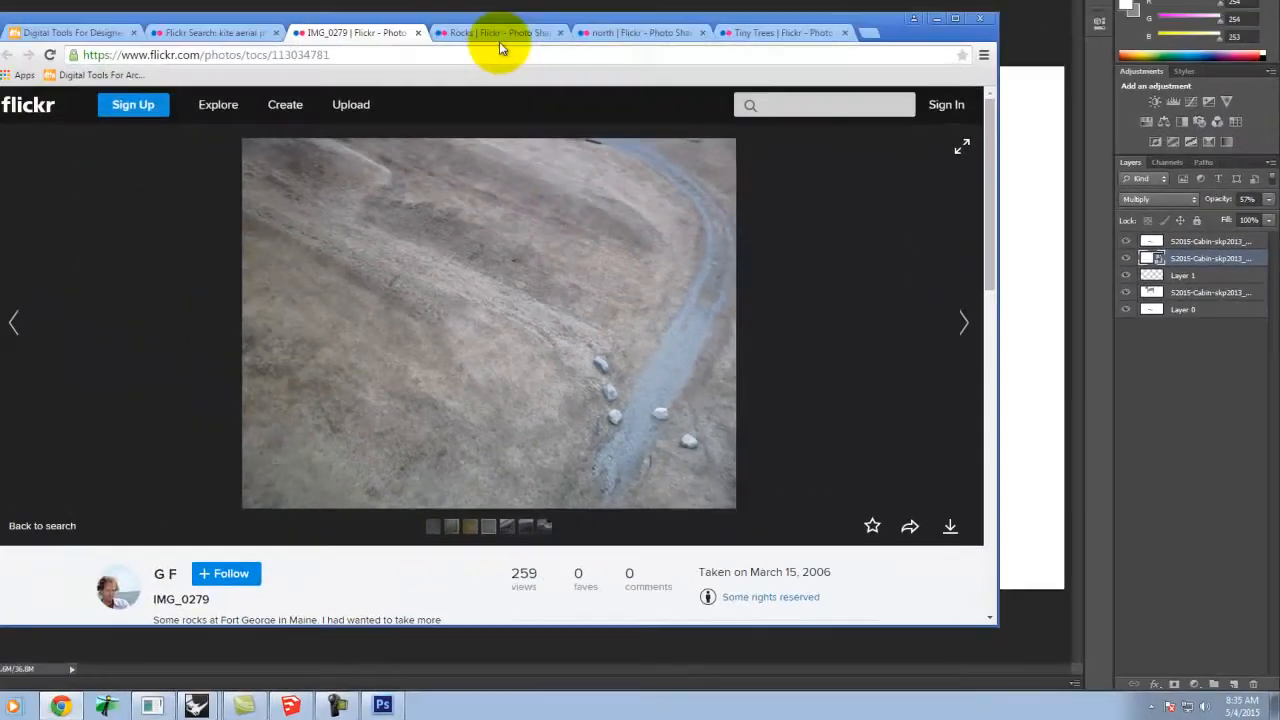
pyautogui.click(575, 101)
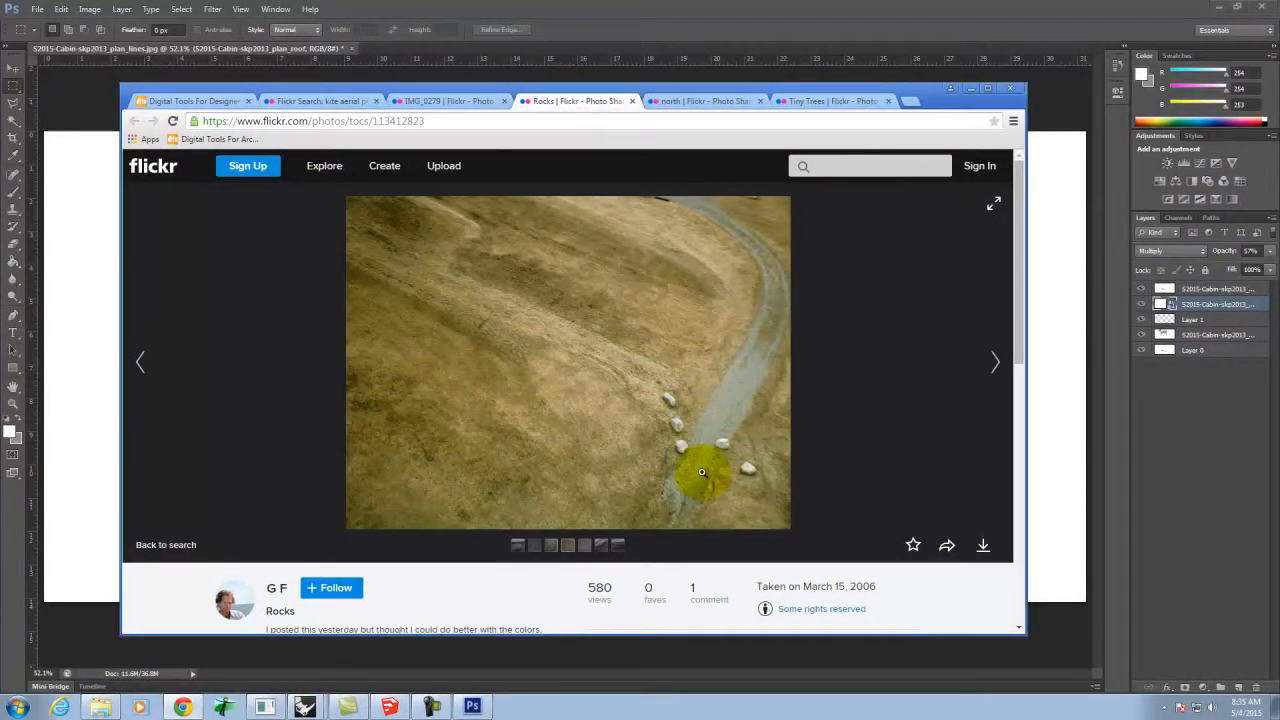
pyautogui.click(557, 349)
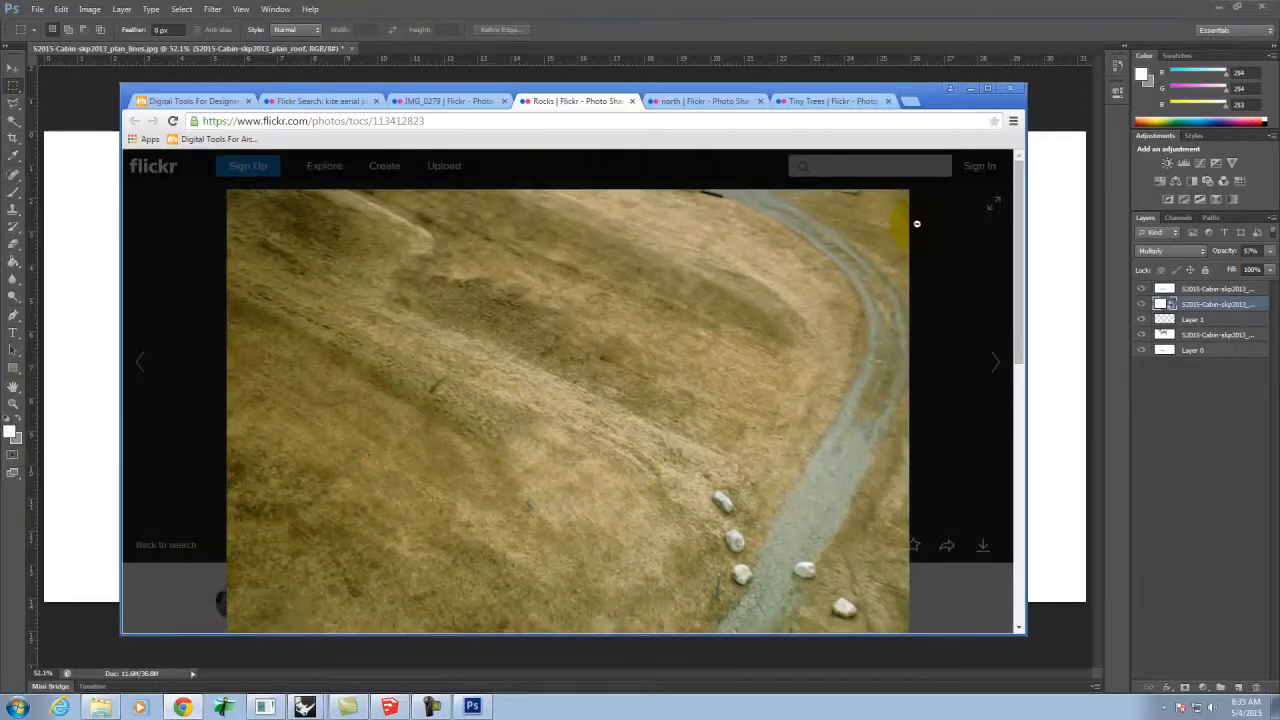
pyautogui.click(919, 225)
pyautogui.click(983, 548)
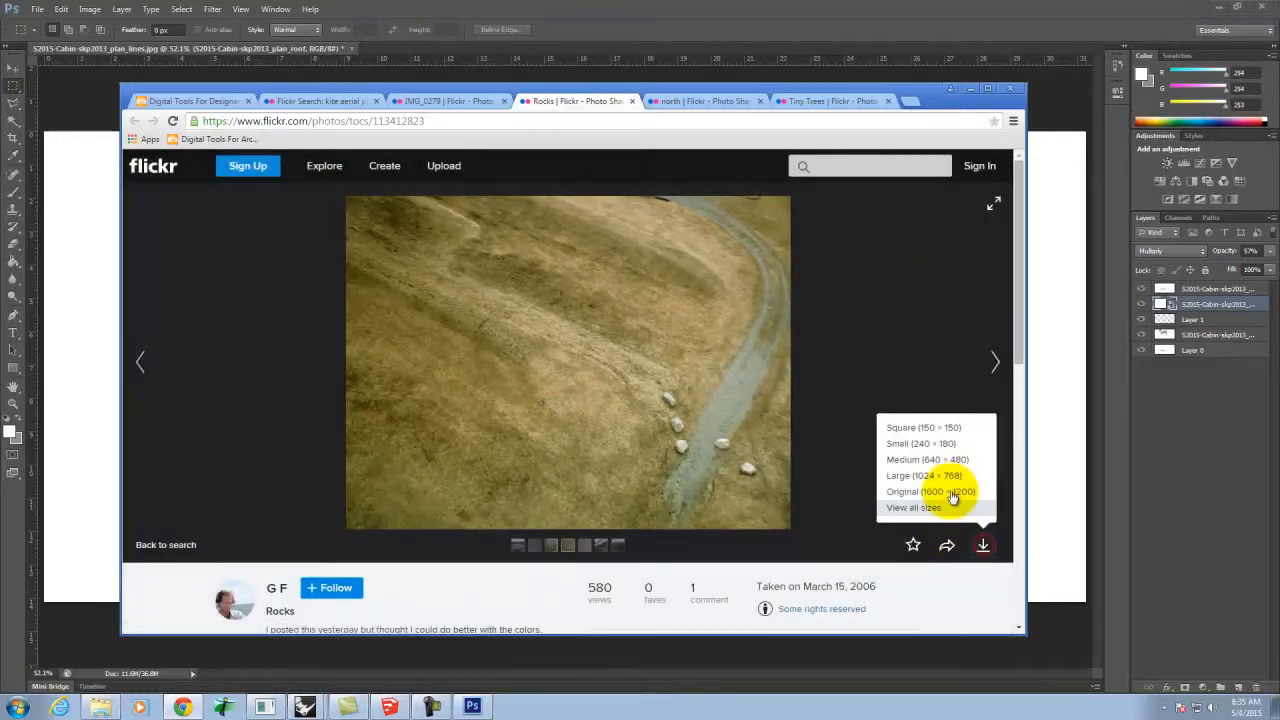
pyautogui.click(914, 494)
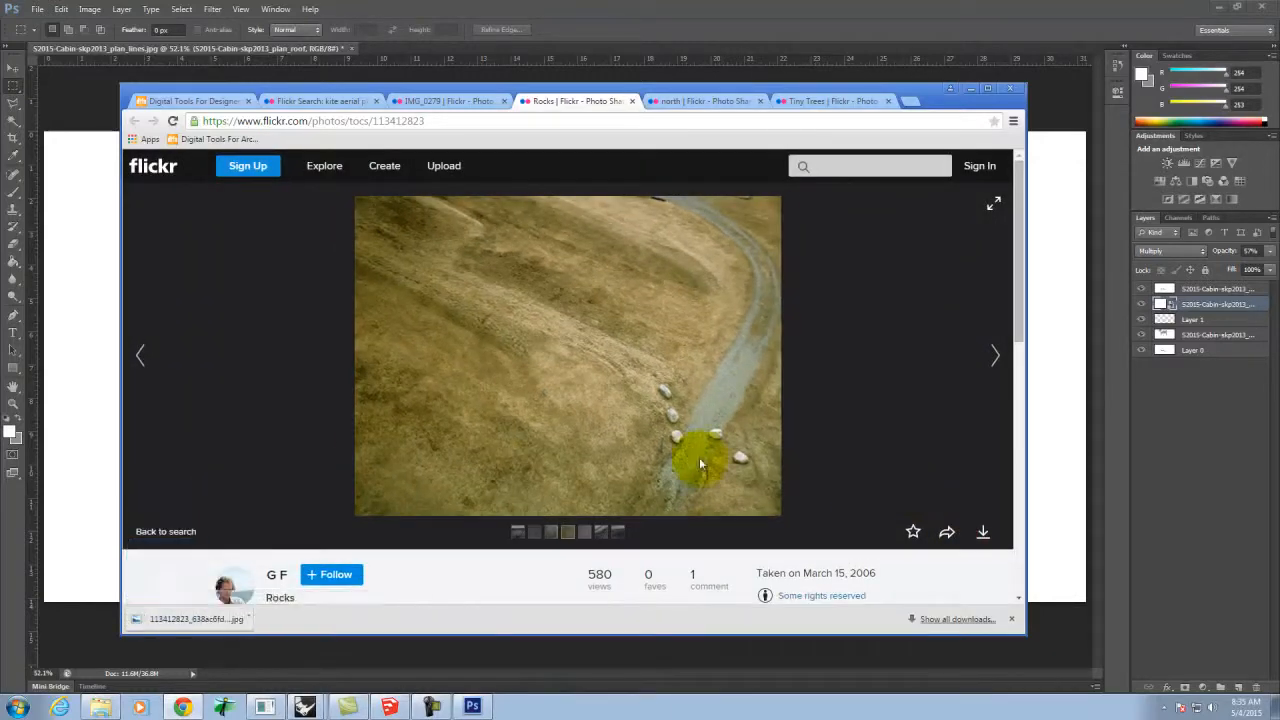
# Bring up the opened desert photo titled "north"
pyautogui.click(676, 102)
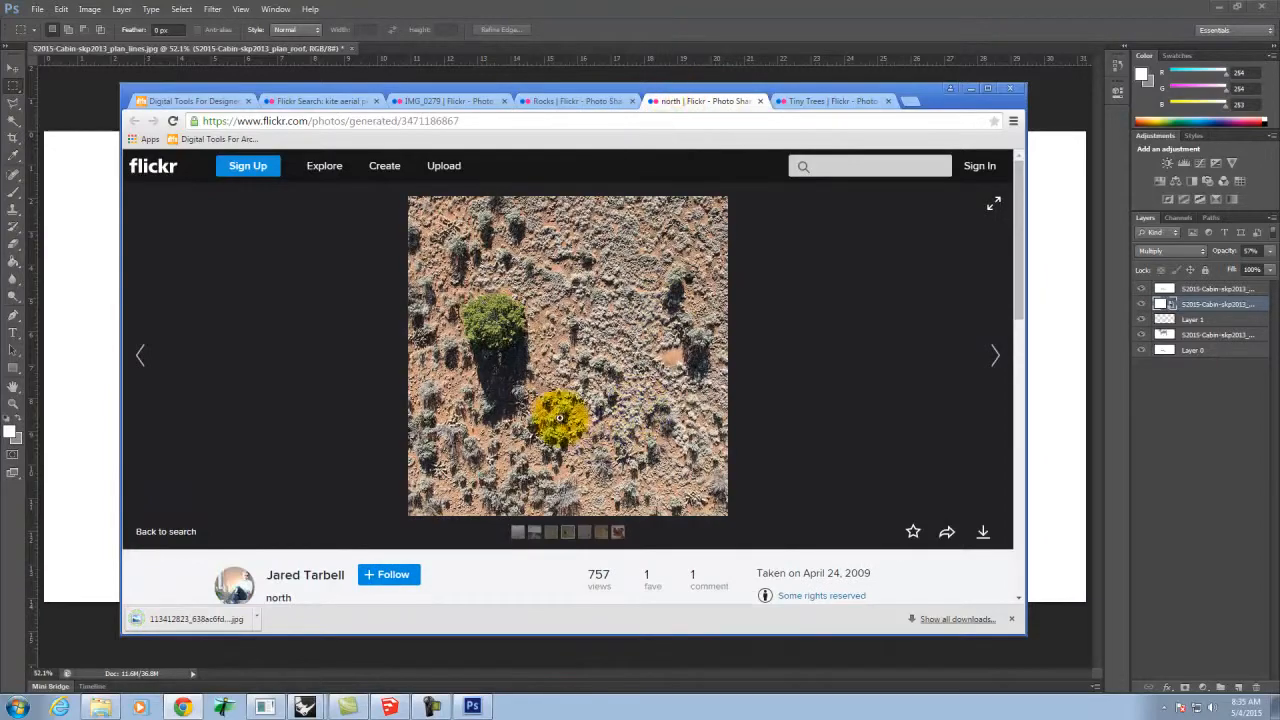
# Examine the enlarged north aerial photo of desert ground, shrubs and tree, and return to its photo page
pyautogui.click(573, 381)
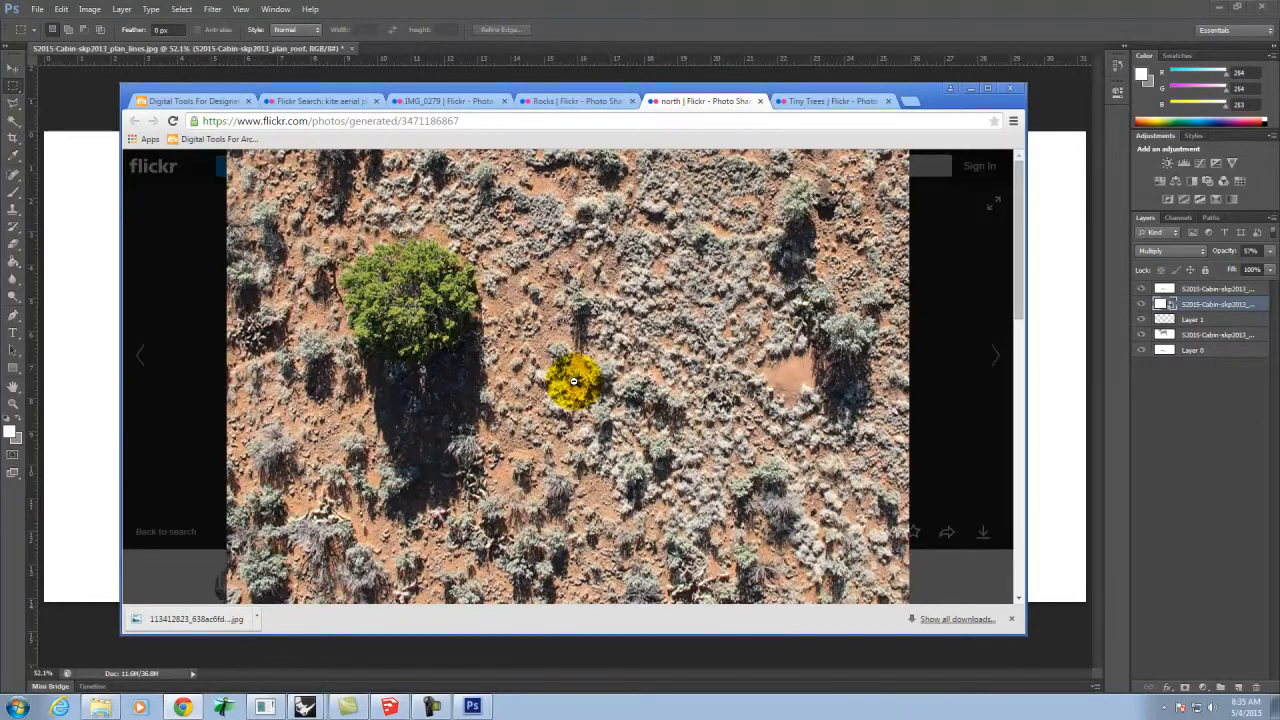
pyautogui.scroll(-3, 593, 380)
pyautogui.scroll(3, 594, 386)
pyautogui.scroll(-3, 594, 390)
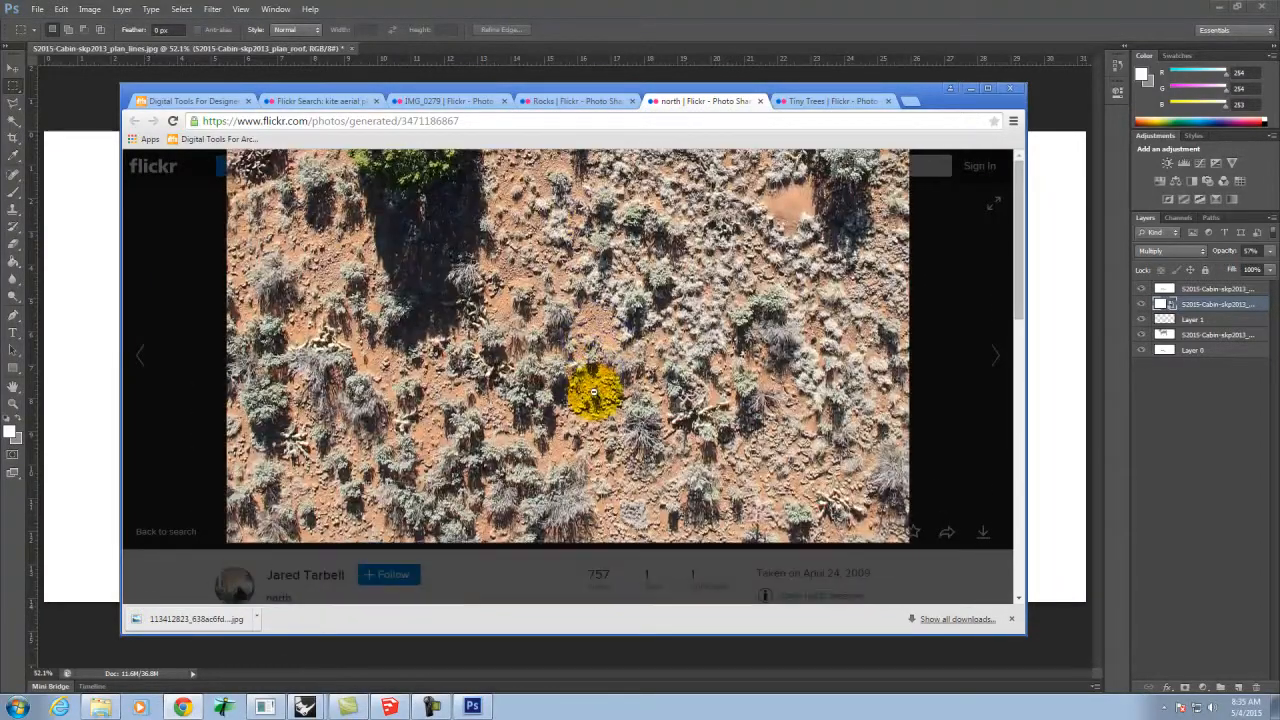
pyautogui.scroll(4, 592, 393)
pyautogui.scroll(-3, 592, 394)
pyautogui.scroll(1, 597, 416)
pyautogui.scroll(2, 600, 420)
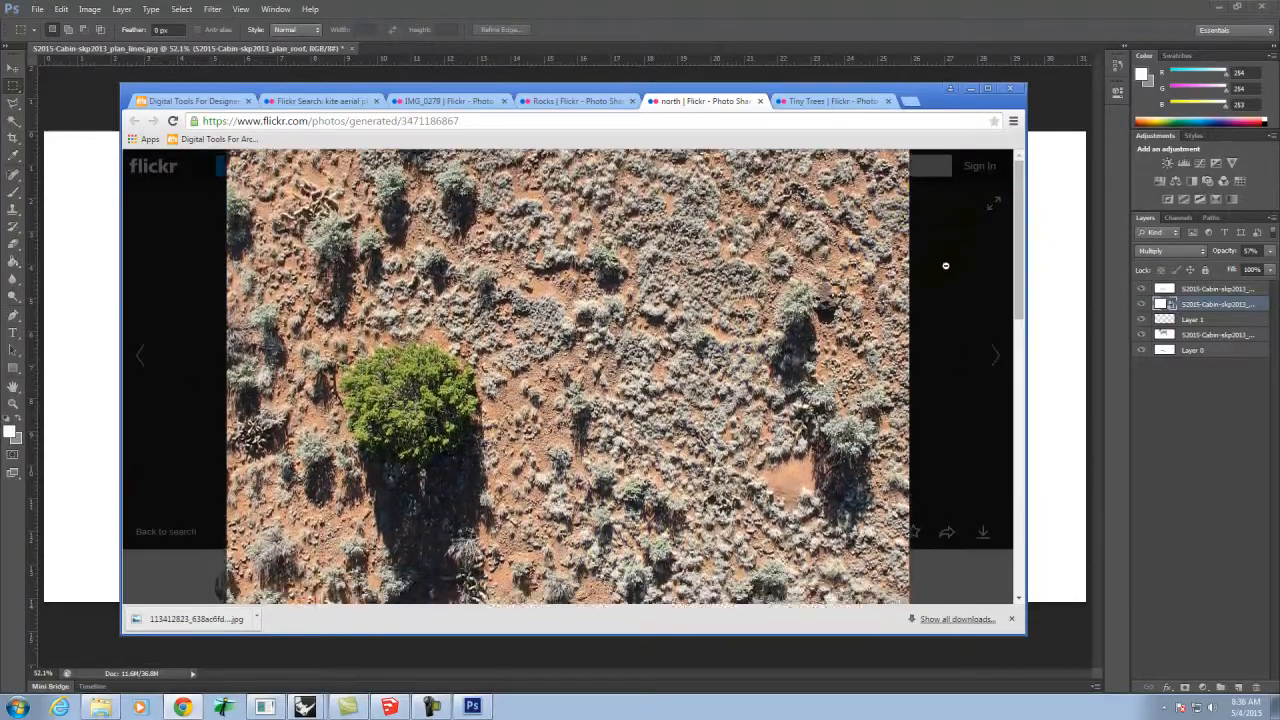
pyautogui.click(946, 265)
# Open the neighbouring aerial photo of sparsely shrubbed desert ground and download it in the Original (1900 × 1900) size
pyautogui.moveTo(577, 543)
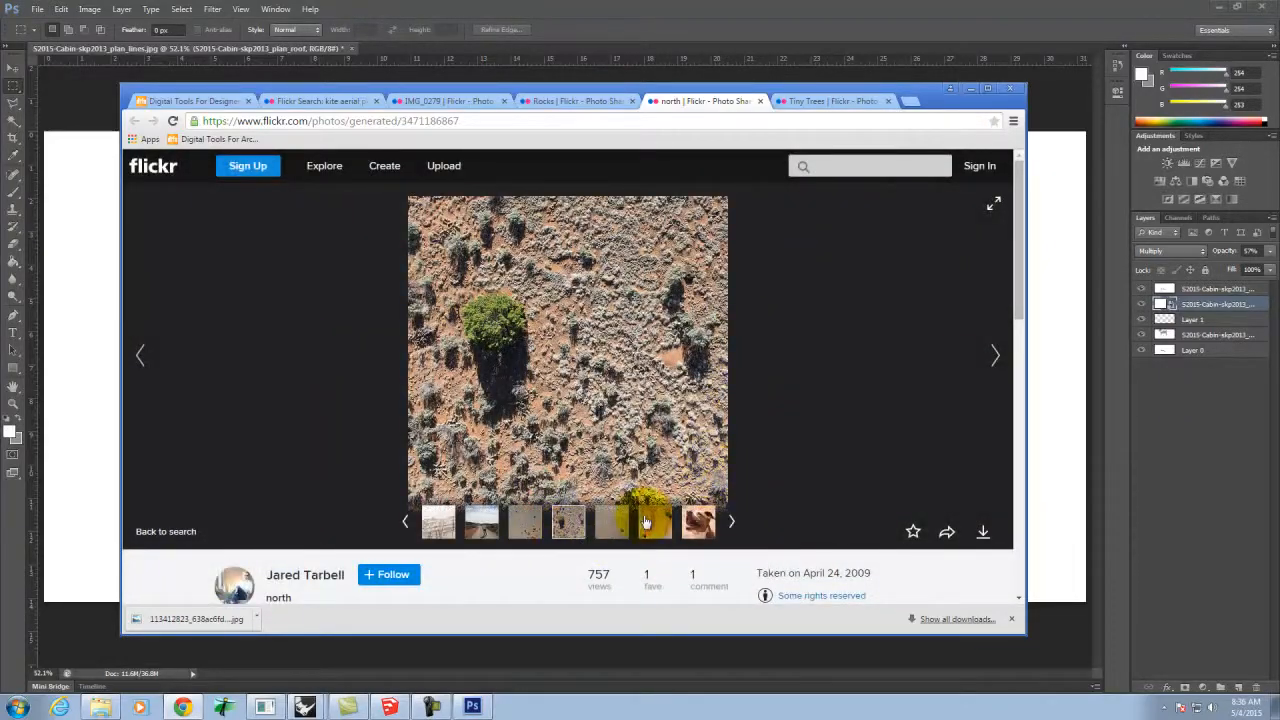
pyautogui.click(533, 528)
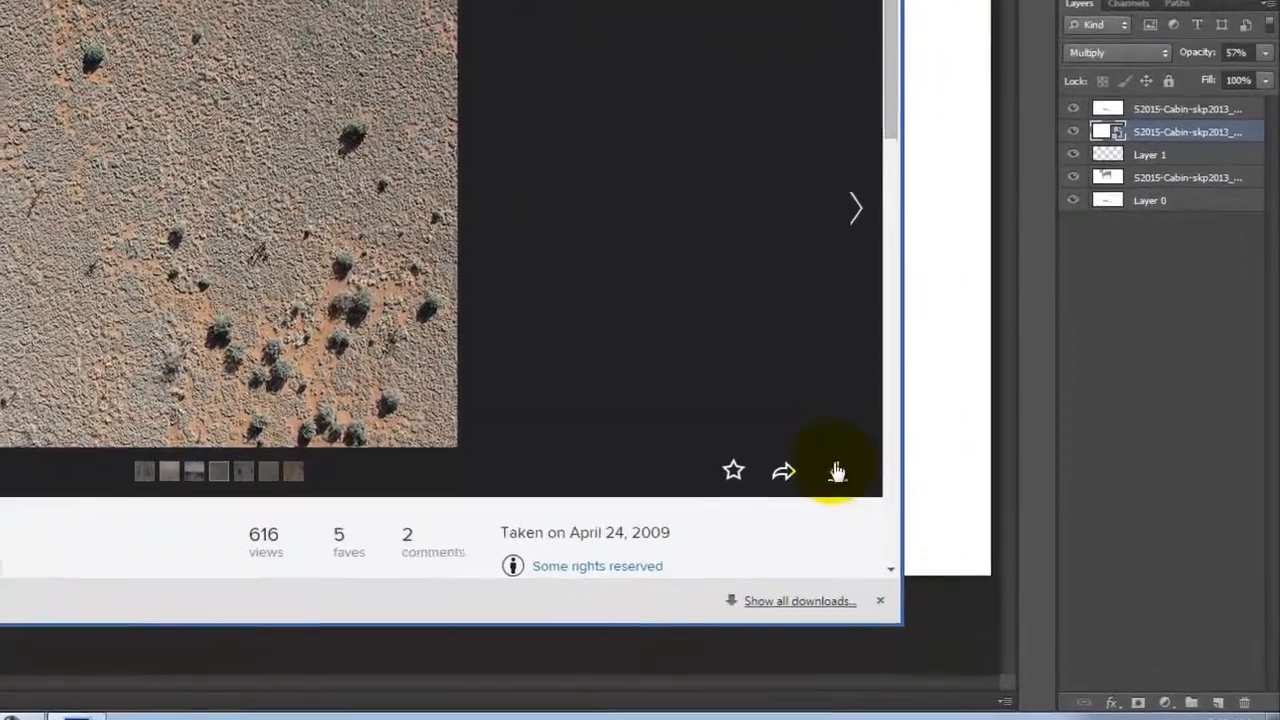
pyautogui.click(983, 531)
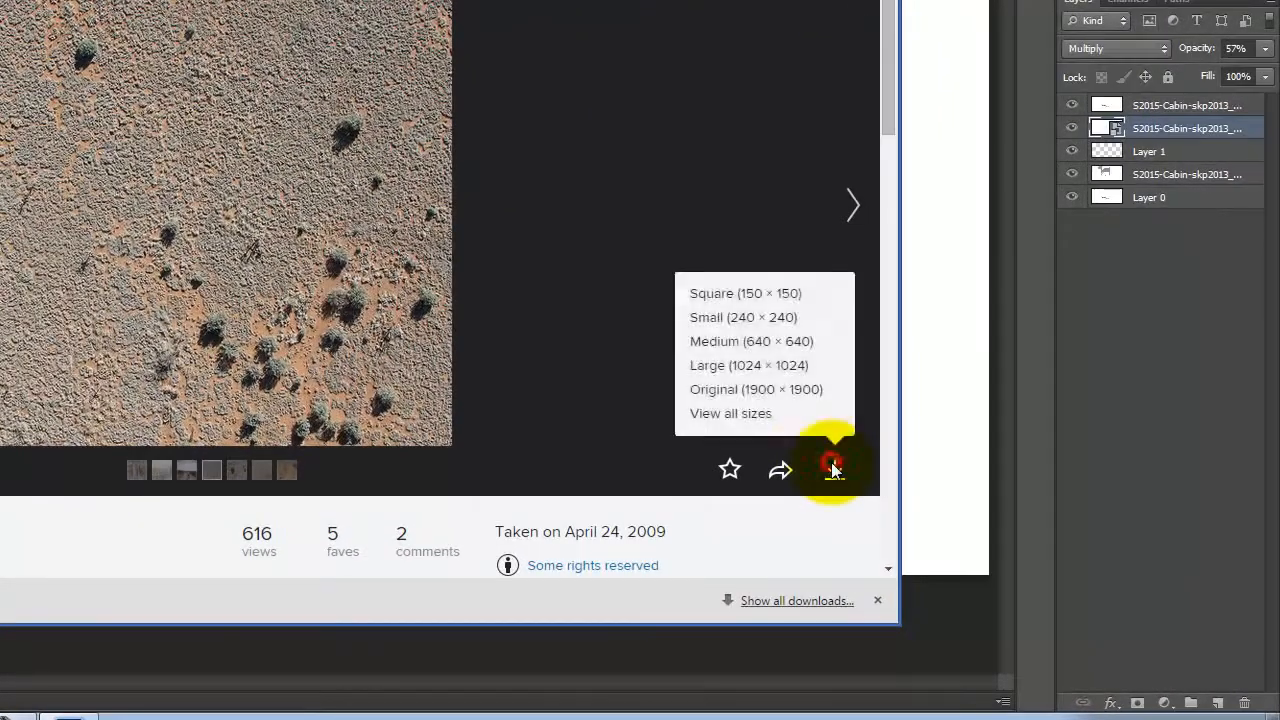
pyautogui.click(775, 396)
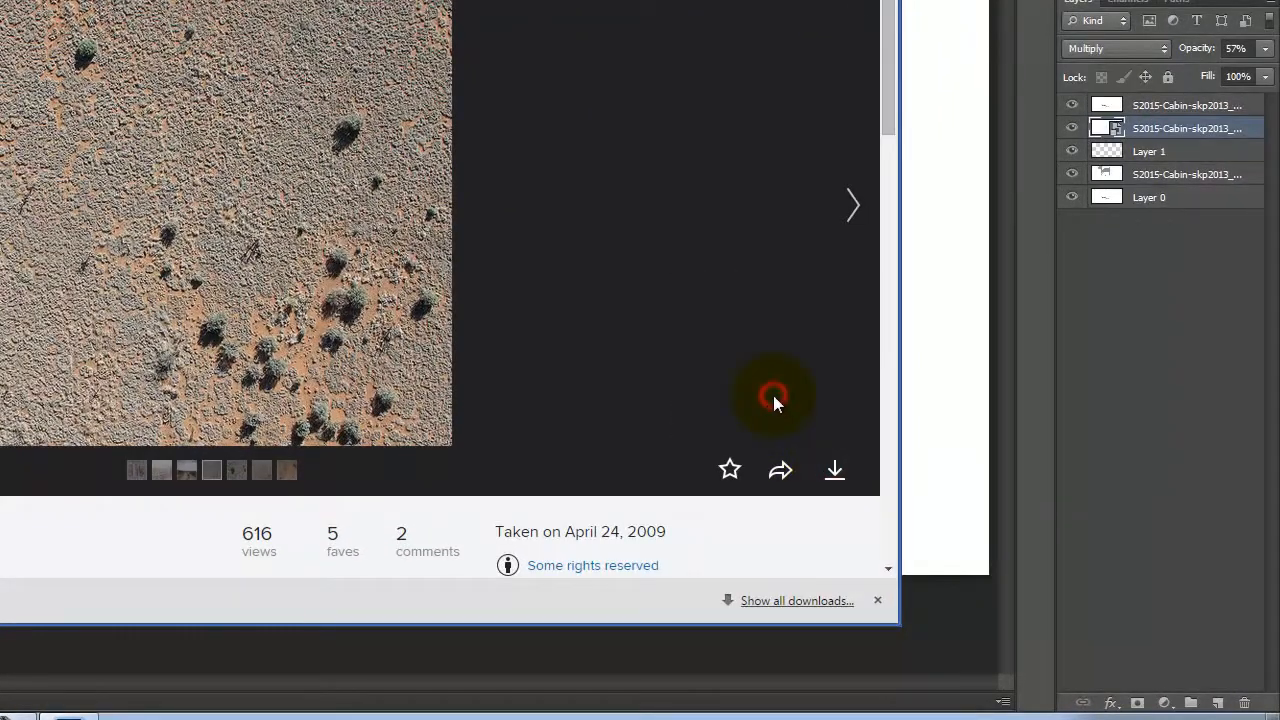
# Browse the neighbouring photos in the same photostream for ground textures, ending on the west aerial photo
pyautogui.click(163, 479)
pyautogui.click(266, 474)
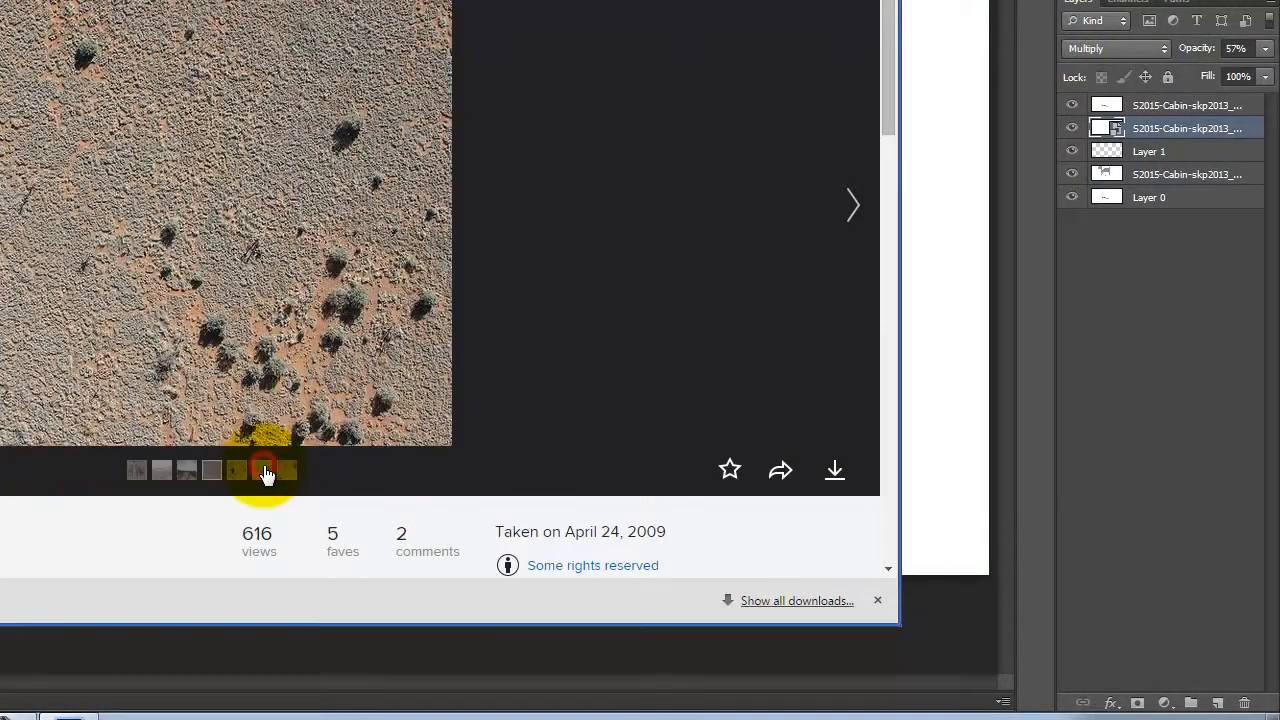
pyautogui.click(331, 474)
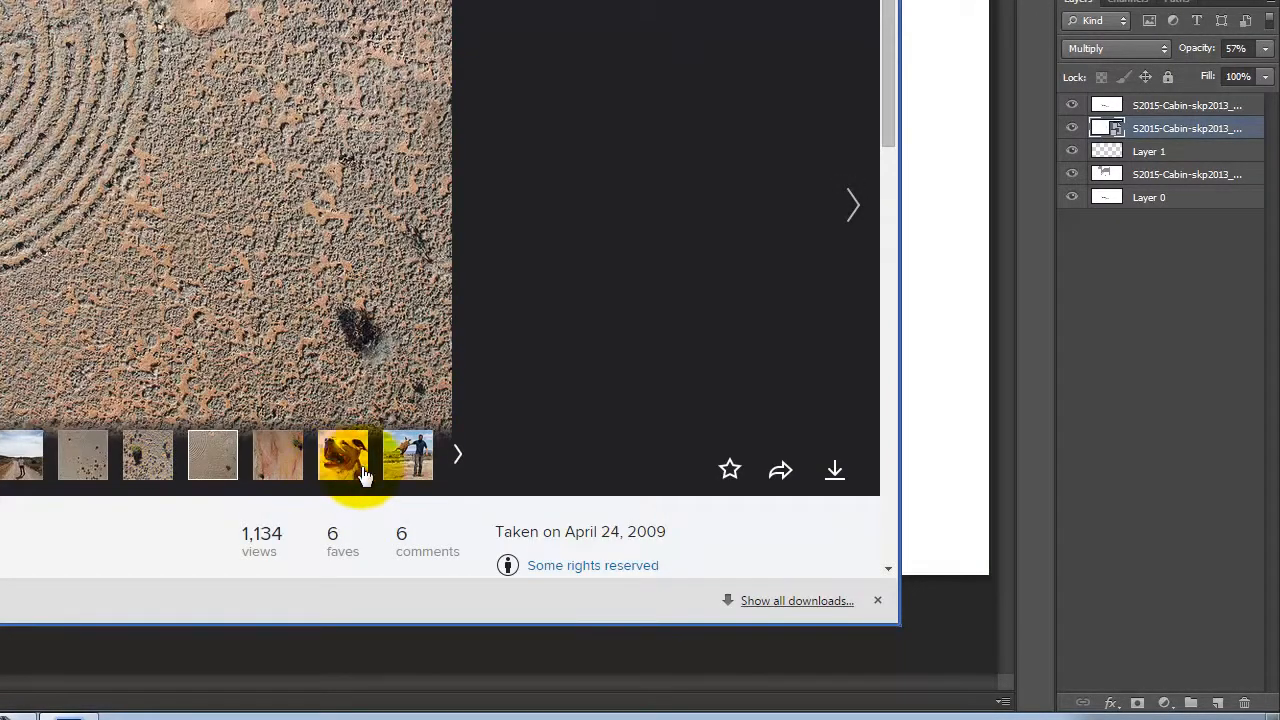
pyautogui.click(408, 456)
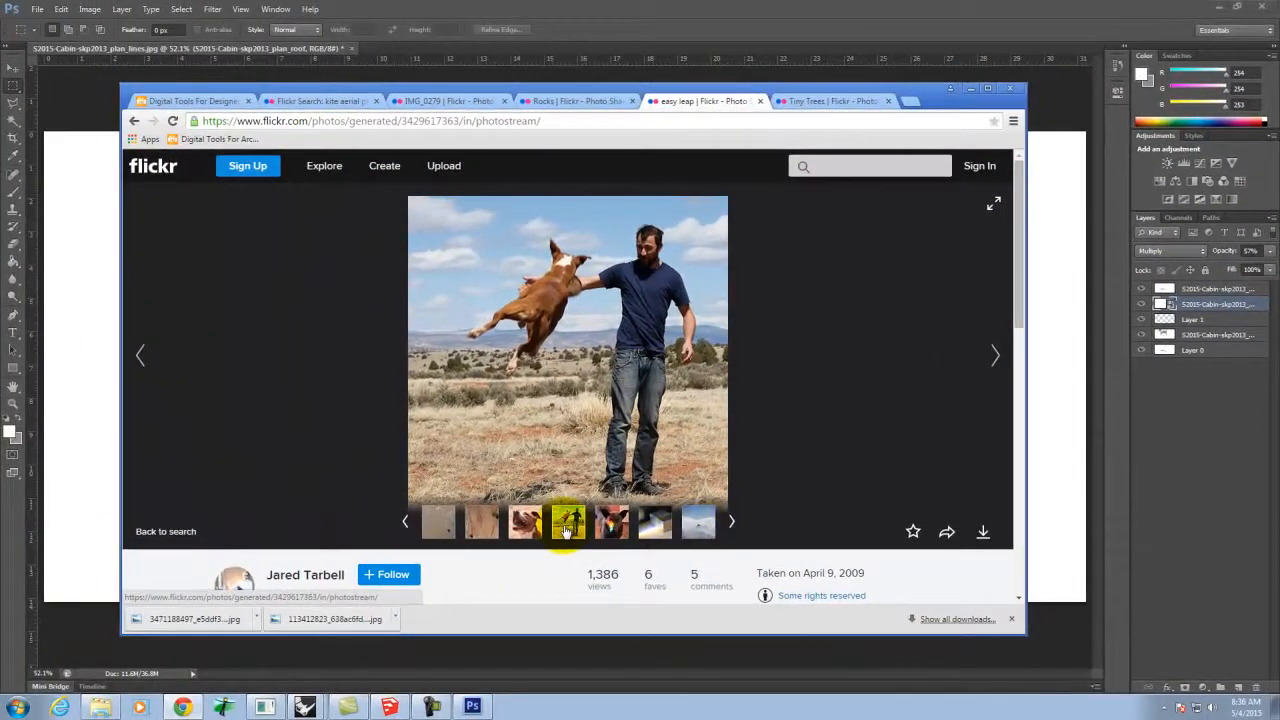
pyautogui.click(443, 524)
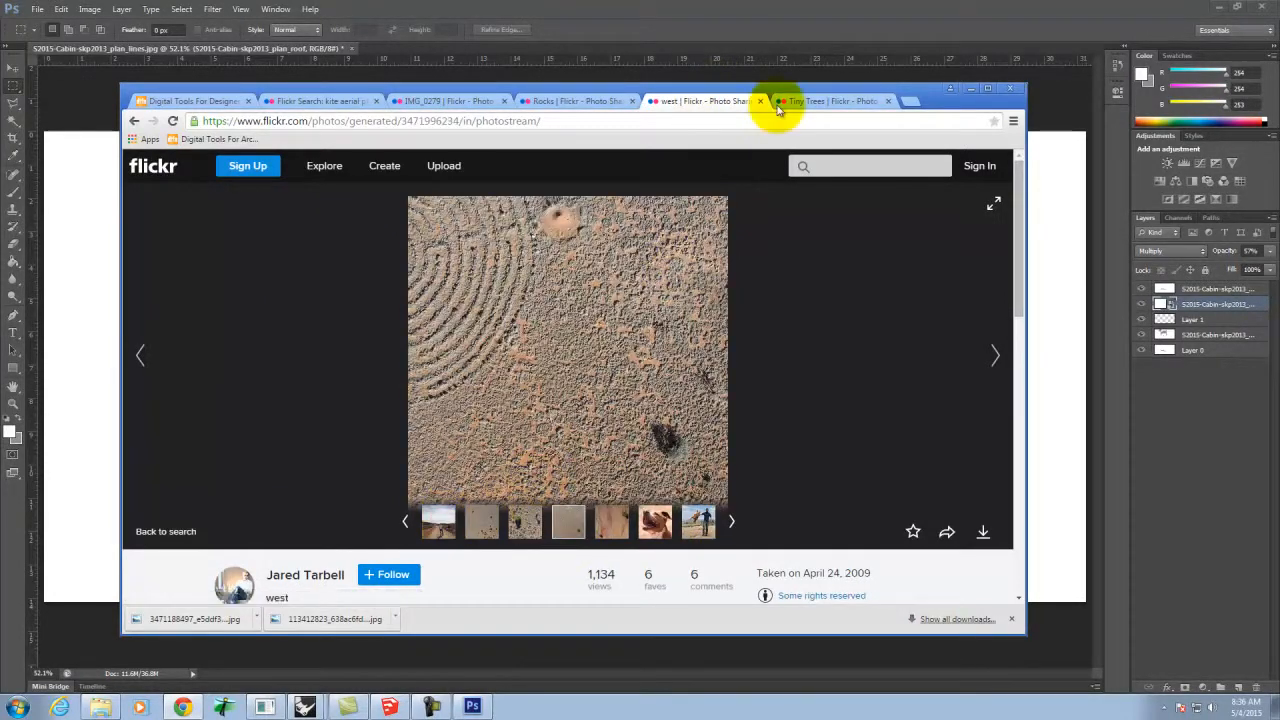
# View the Tiny Trees aerial photo and browse its photostream for other ground images, ending on Trees and Tables
pyautogui.click(828, 101)
pyautogui.moveTo(569, 523)
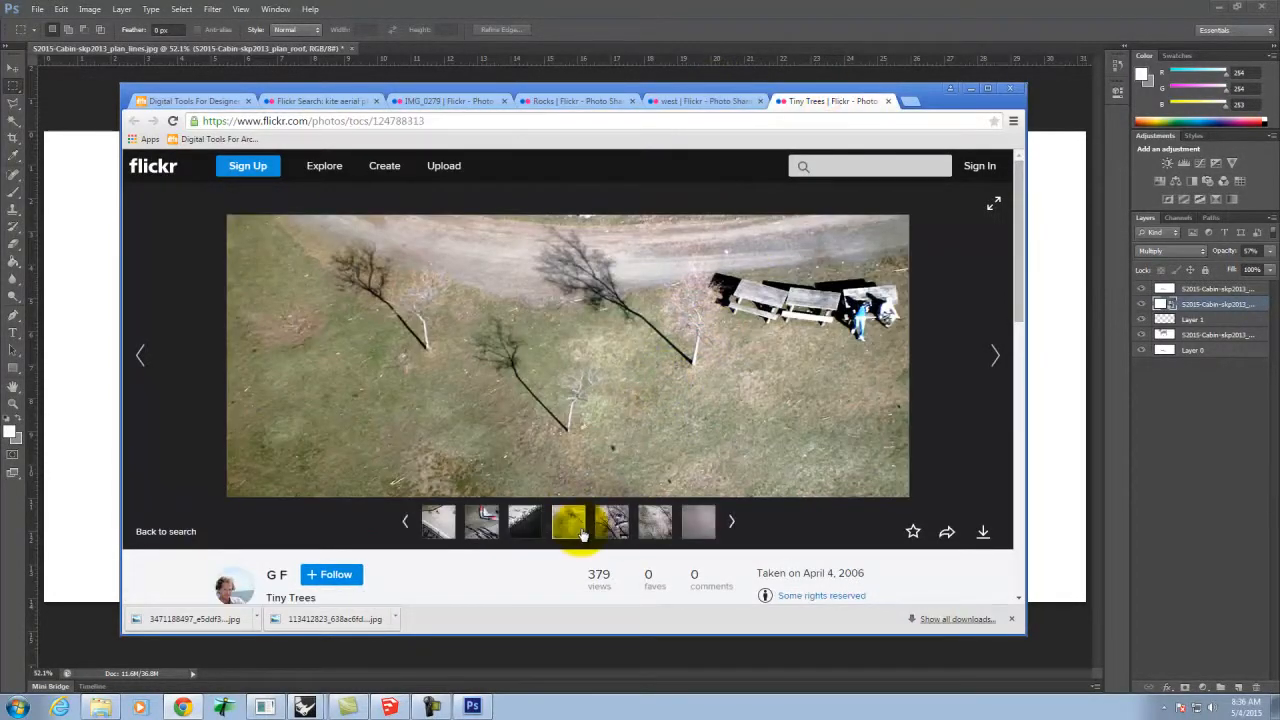
pyautogui.click(618, 530)
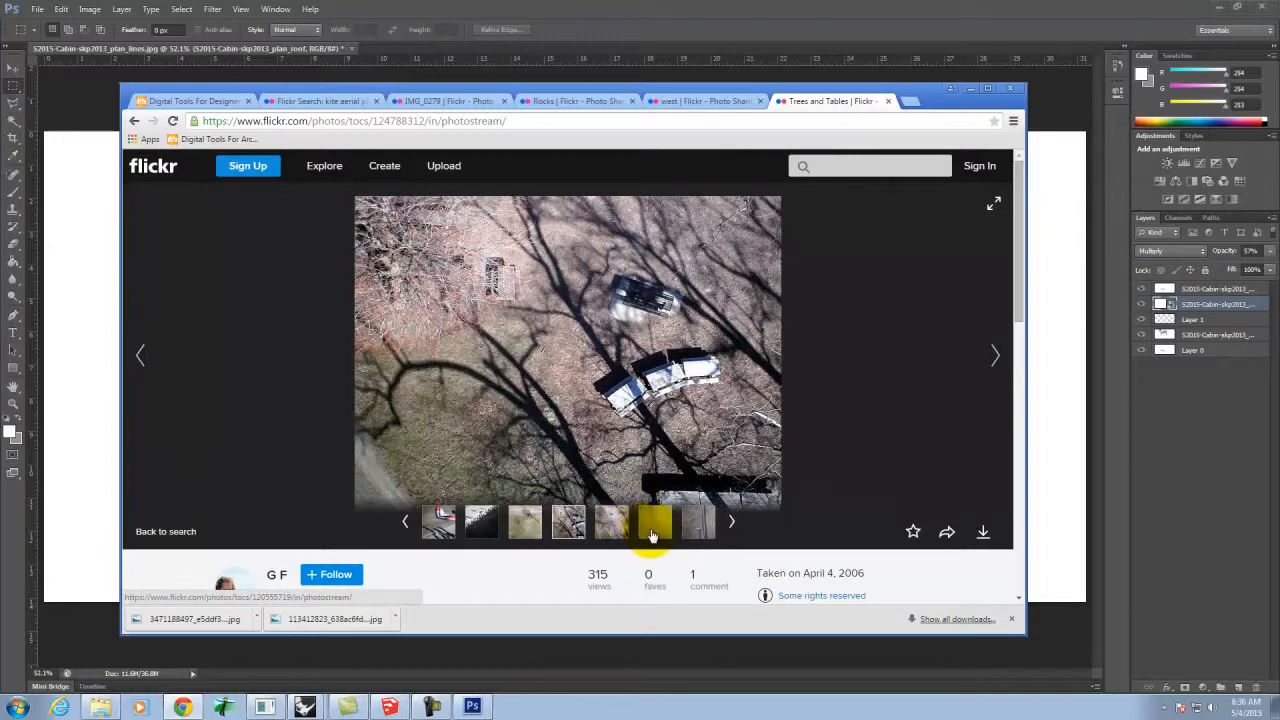
pyautogui.click(700, 527)
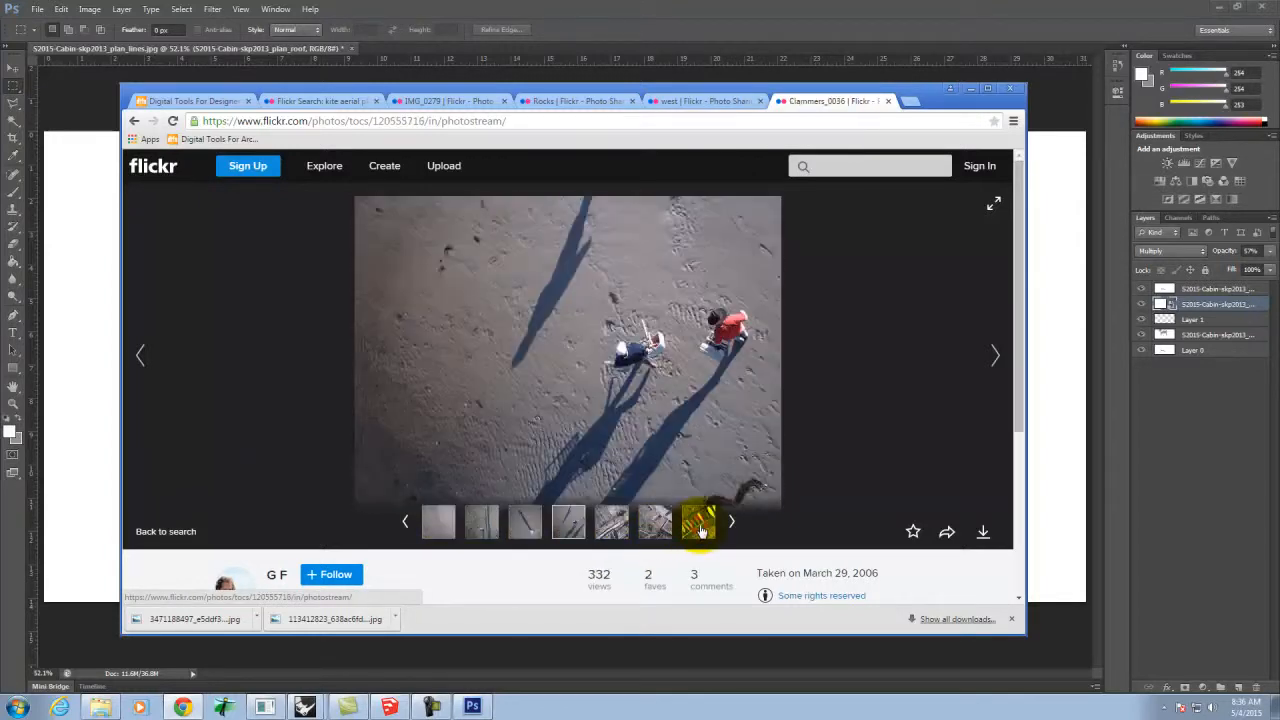
pyautogui.click(483, 527)
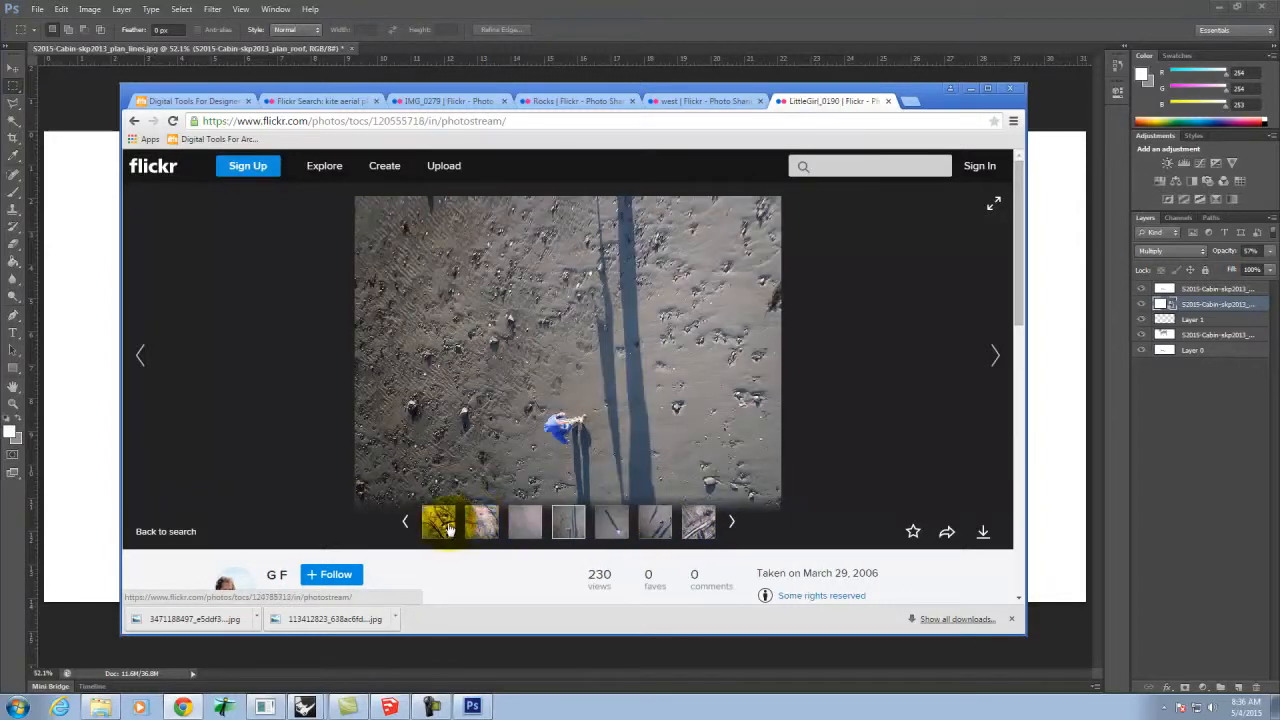
pyautogui.click(436, 527)
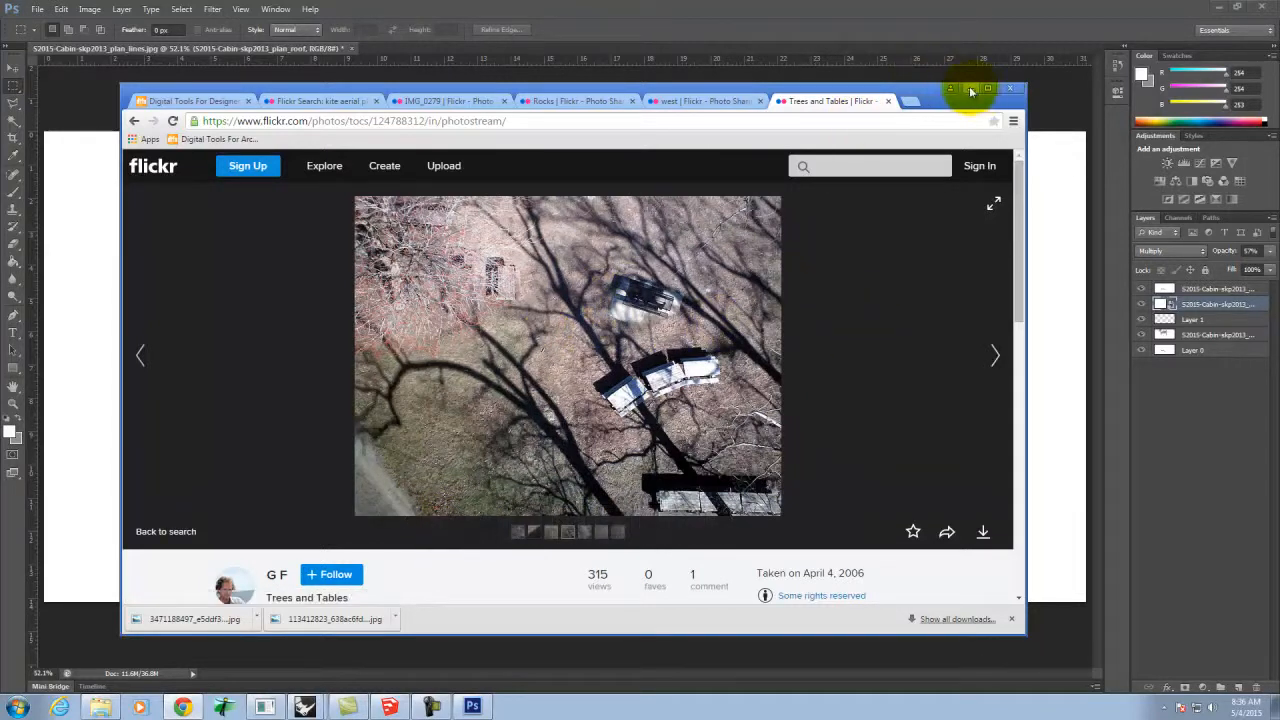
# Switch to Photoshop, start placing an image into the cabin plan, and show the Ex128 folder with extra large icons
pyautogui.hotkey('alt', 'Tab')
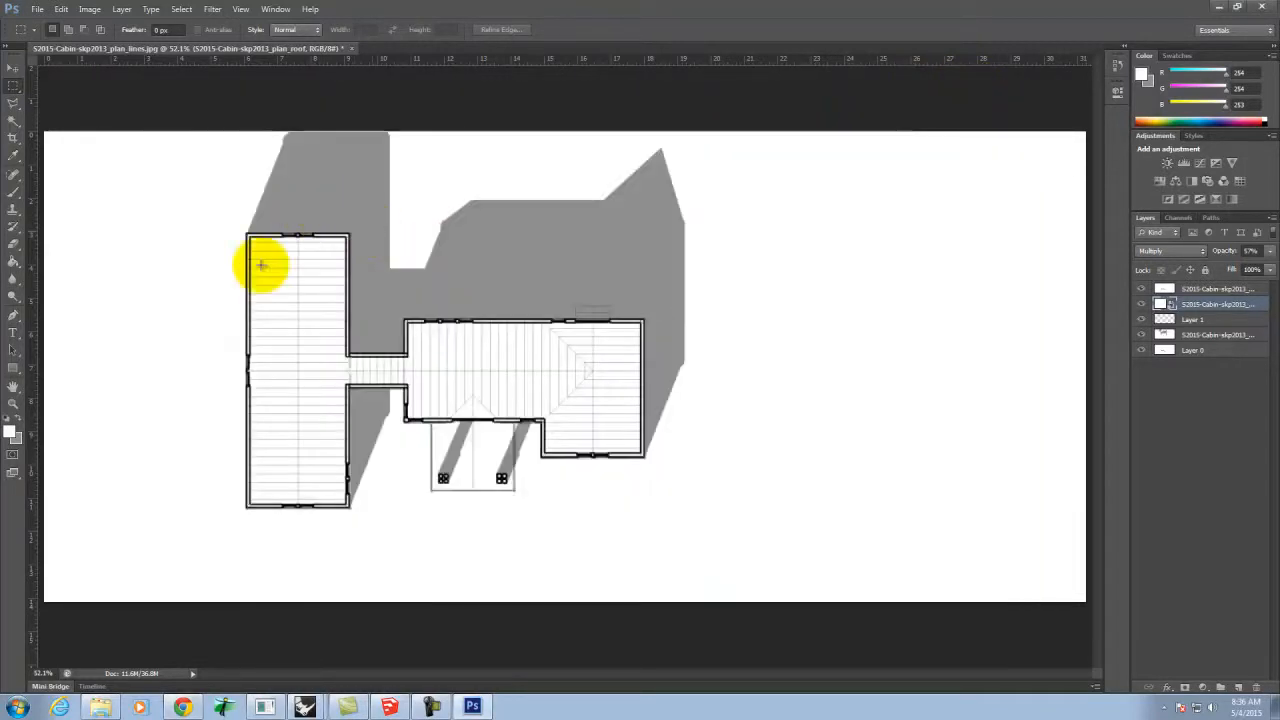
pyautogui.click(42, 12)
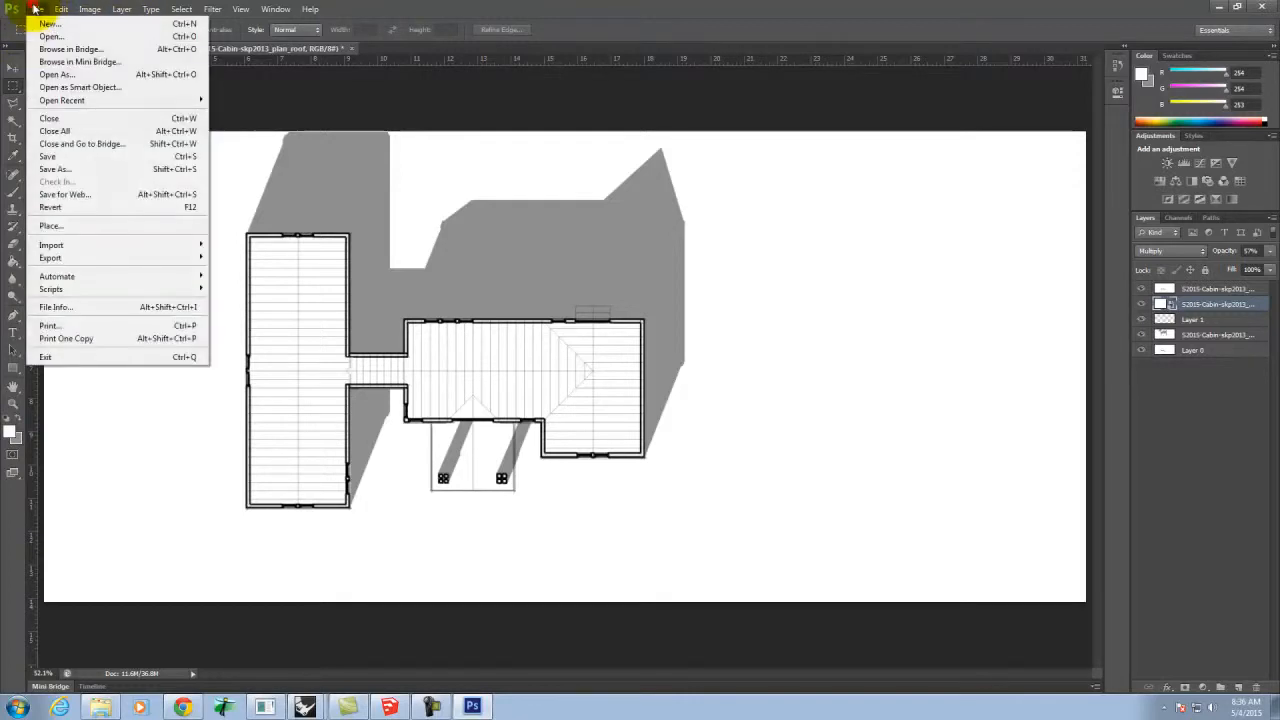
pyautogui.click(50, 228)
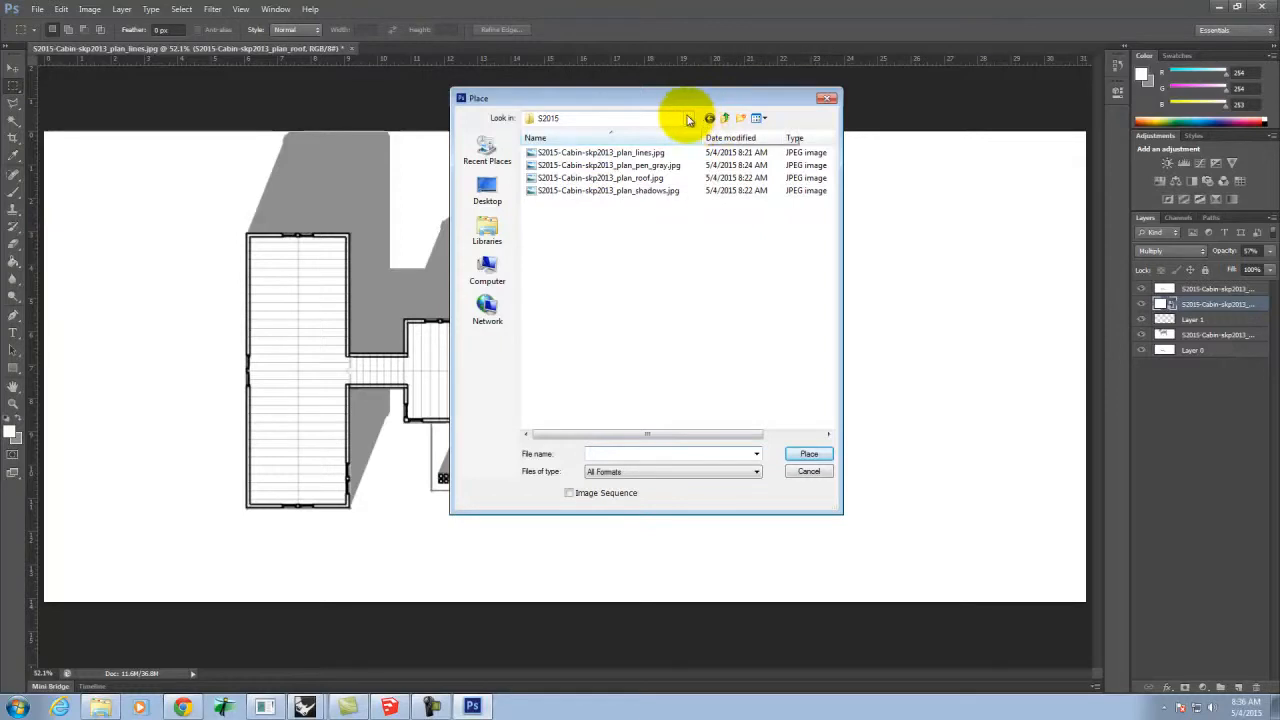
pyautogui.click(724, 119)
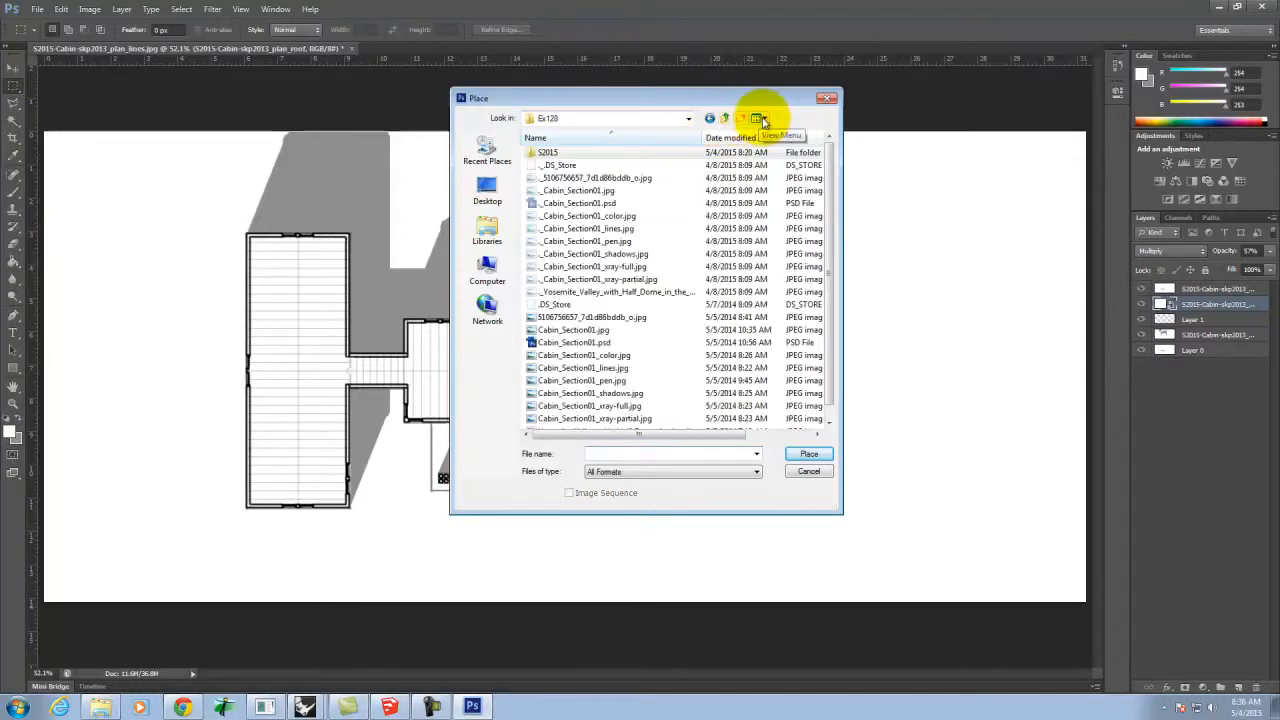
pyautogui.click(758, 118)
pyautogui.click(790, 135)
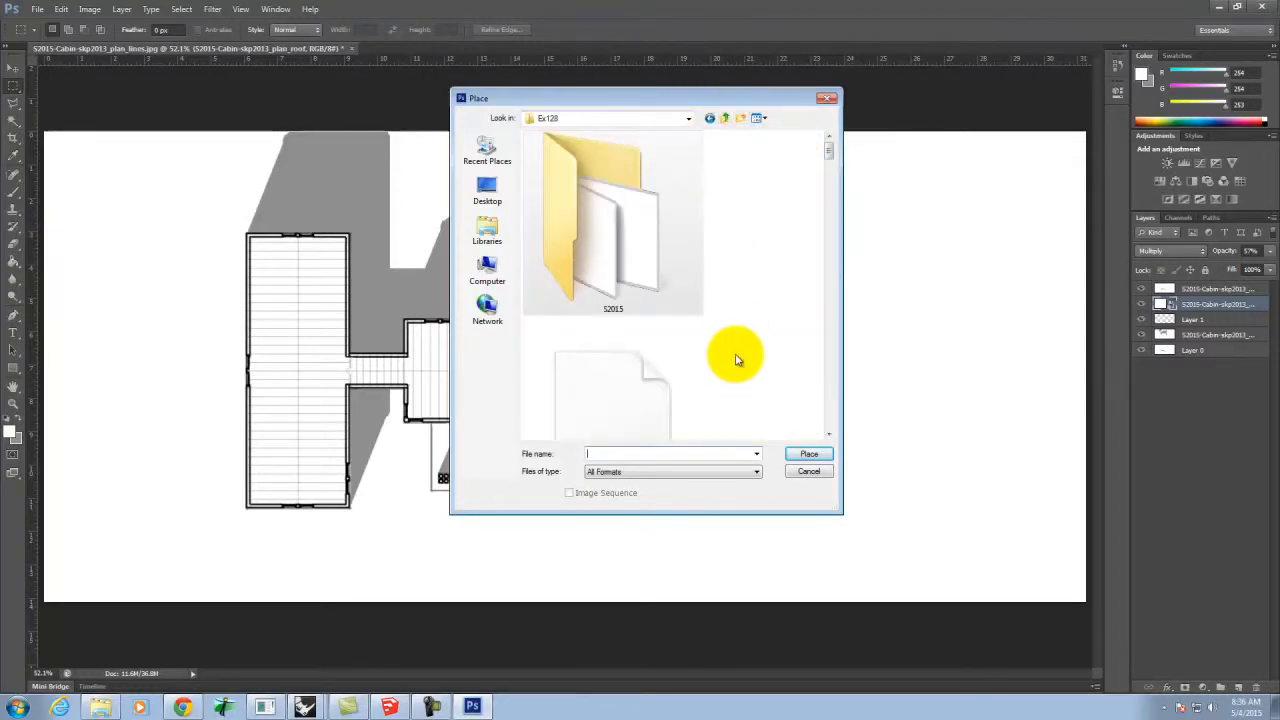
# Look through the image thumbnails in the Ex128 folder for a ground image
pyautogui.moveTo(829, 150); pyautogui.dragTo(845, 275)
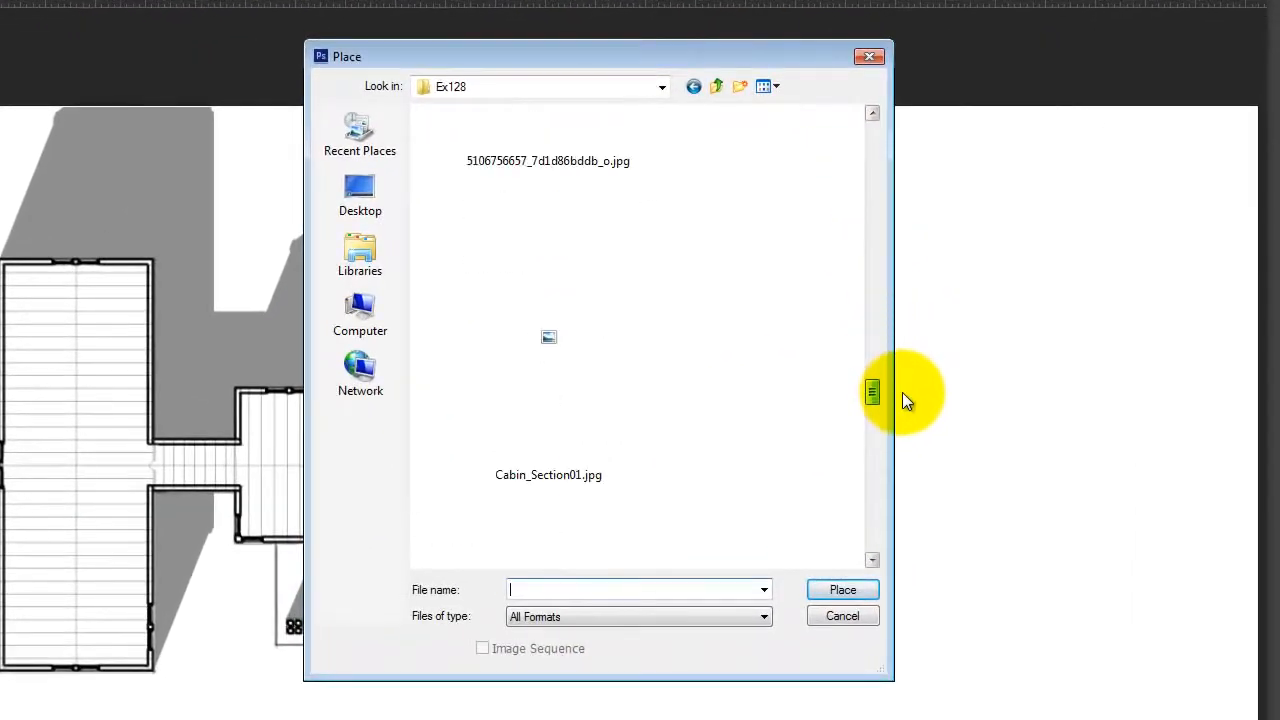
pyautogui.moveTo(902, 393); pyautogui.dragTo(905, 458)
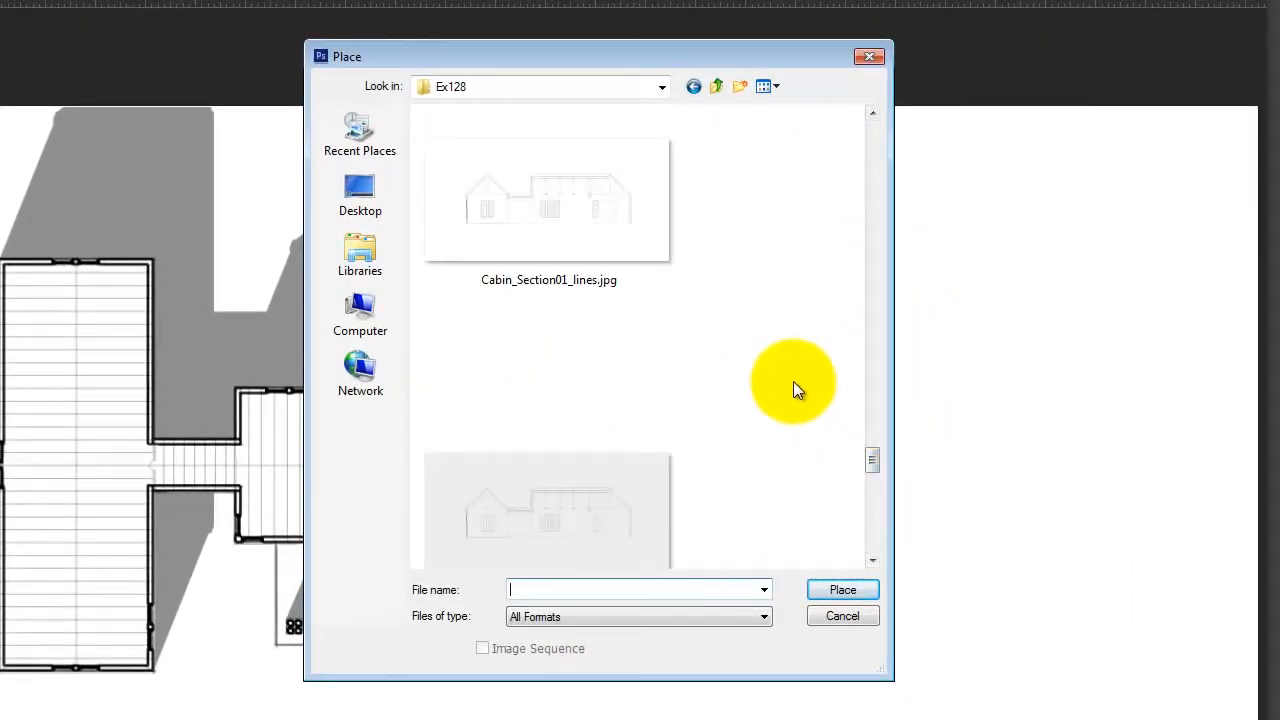
pyautogui.click(872, 560)
pyautogui.click(871, 561)
pyautogui.click(872, 562)
pyautogui.click(873, 562)
pyautogui.click(873, 562)
pyautogui.click(874, 562)
pyautogui.click(875, 563)
pyautogui.click(875, 564)
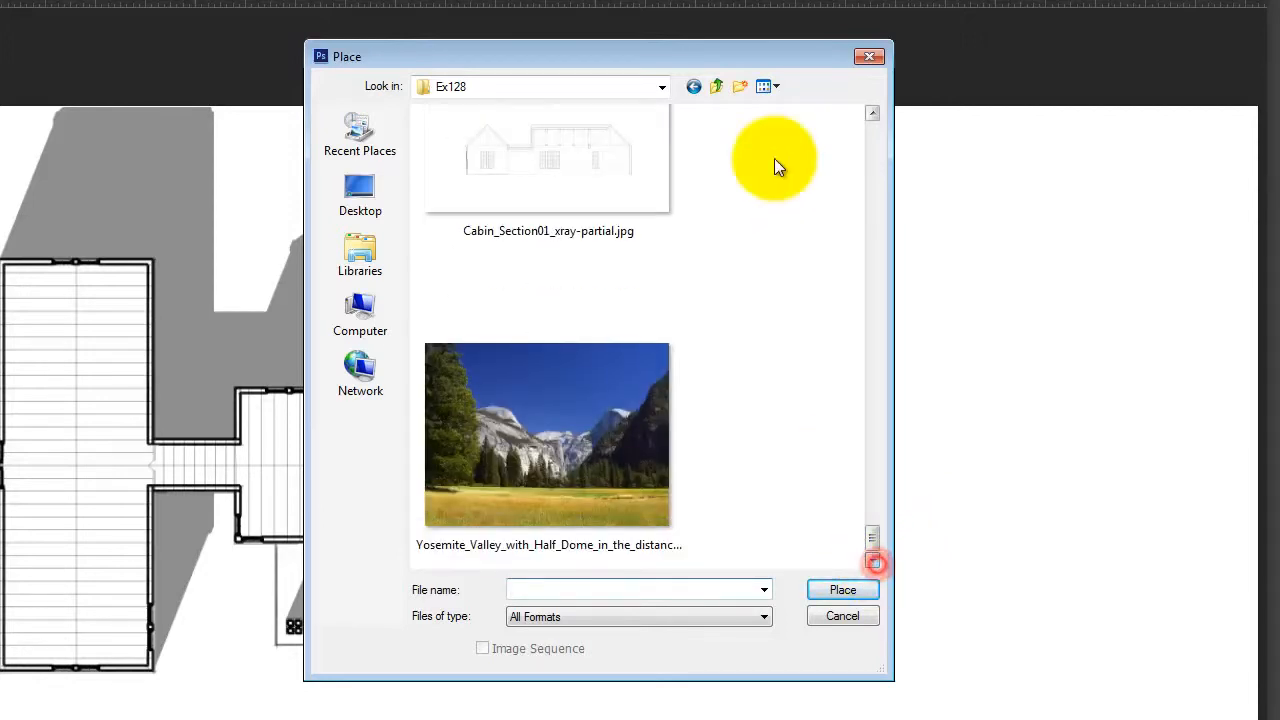
# Browse to the Ex127 folder, select 113412823_638ac6fd0d_o.jpg and show the files as large icons
pyautogui.click(717, 88)
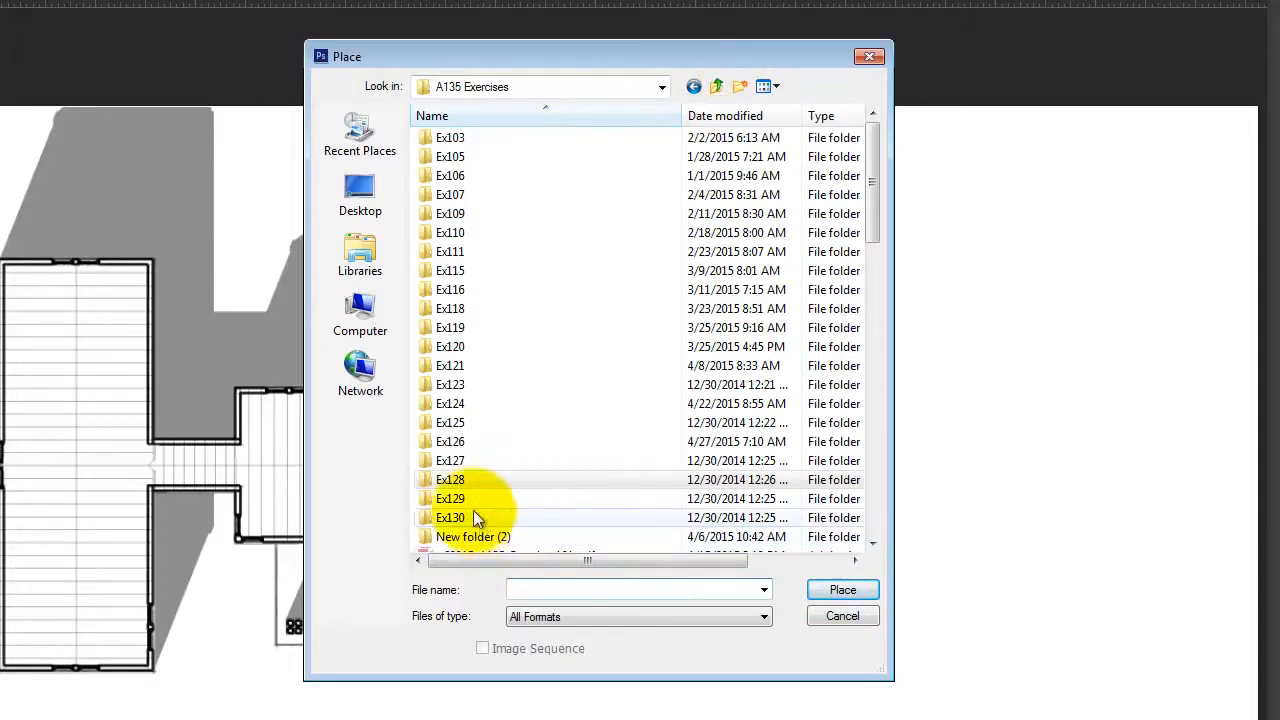
pyautogui.doubleClick(456, 462)
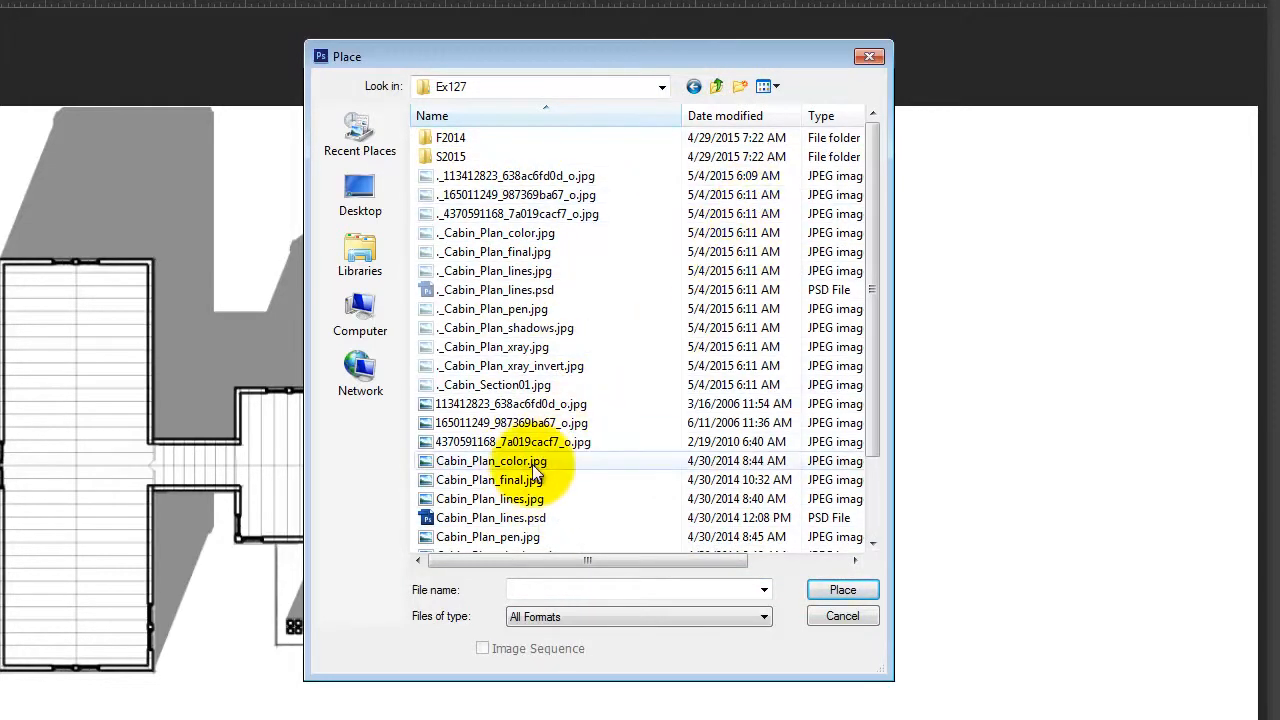
pyautogui.click(515, 403)
pyautogui.click(776, 88)
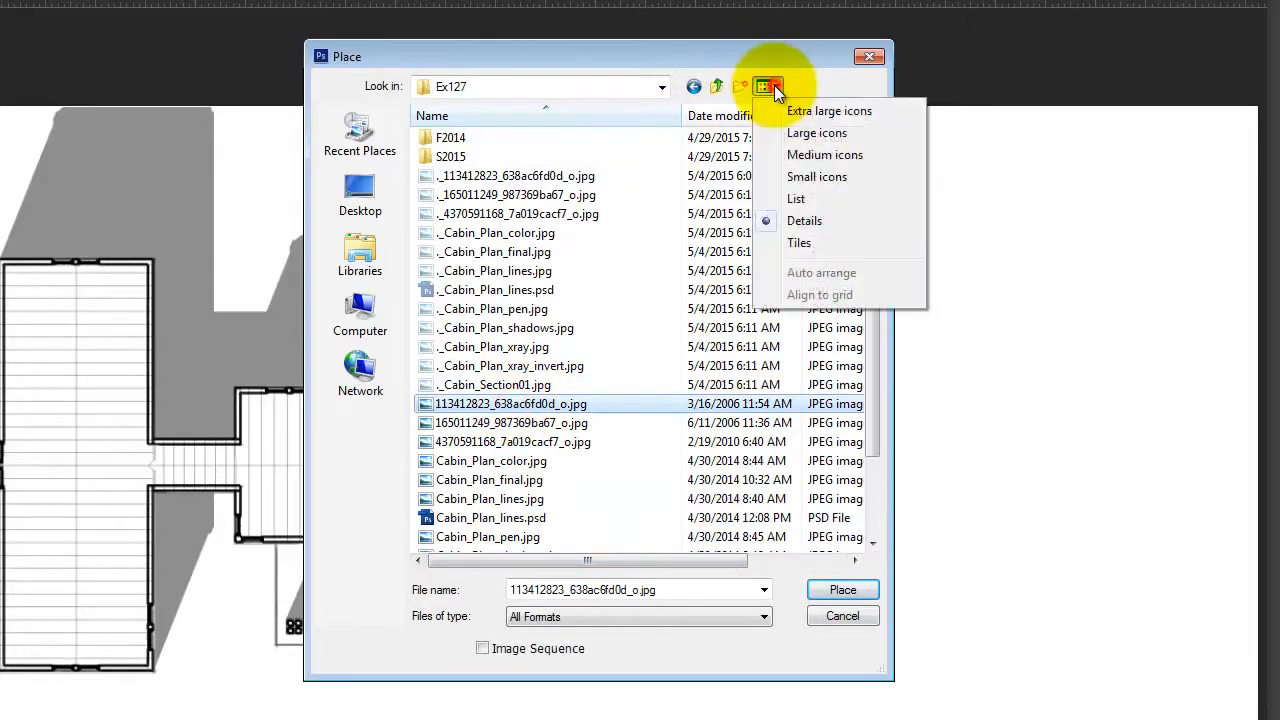
pyautogui.click(790, 137)
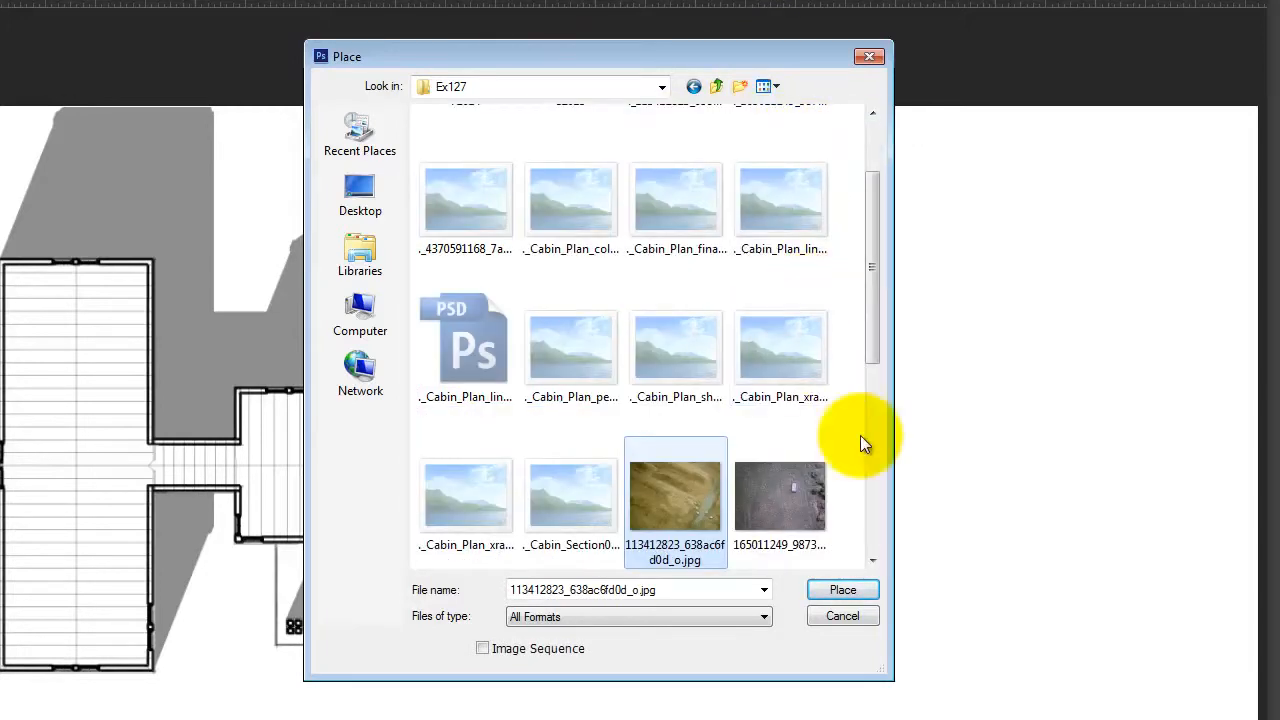
# Compare the image thumbnails and place 113412823_638ac6fd0d_o.jpg into the cabin plan document
pyautogui.scroll(-3, 872, 318)
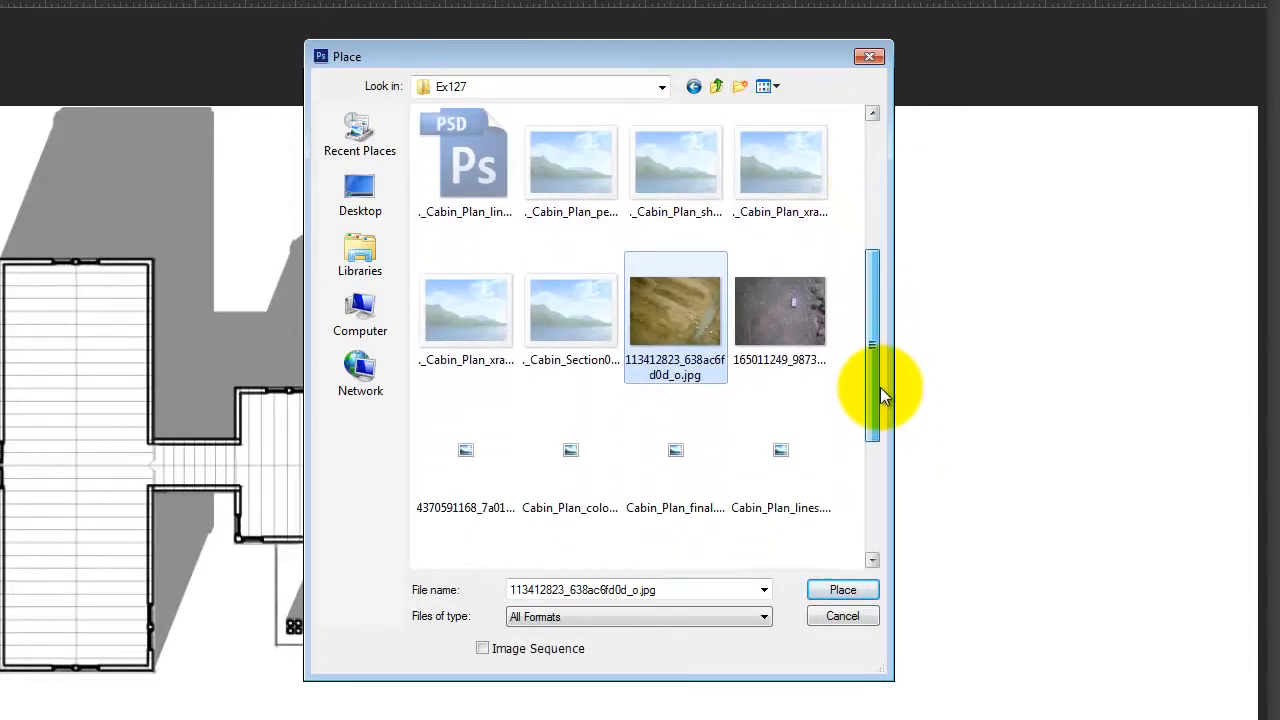
pyautogui.scroll(-3, 872, 368)
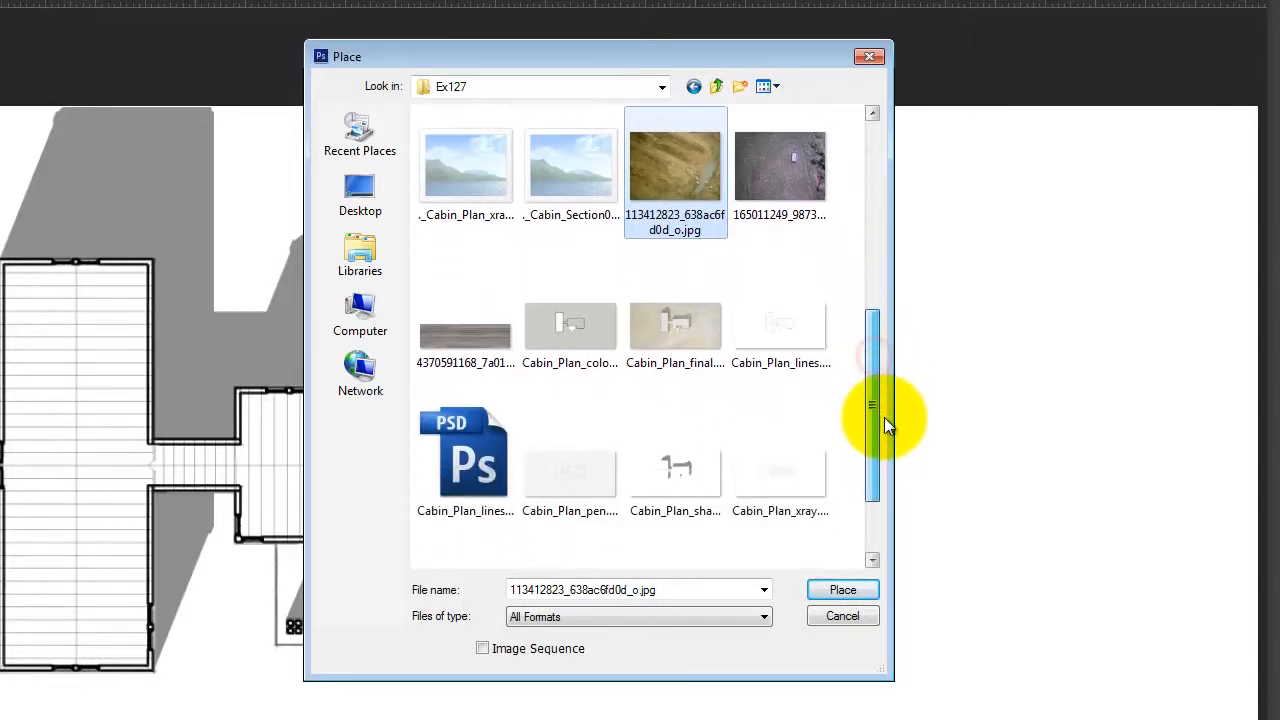
pyautogui.moveTo(875, 413); pyautogui.dragTo(915, 343)
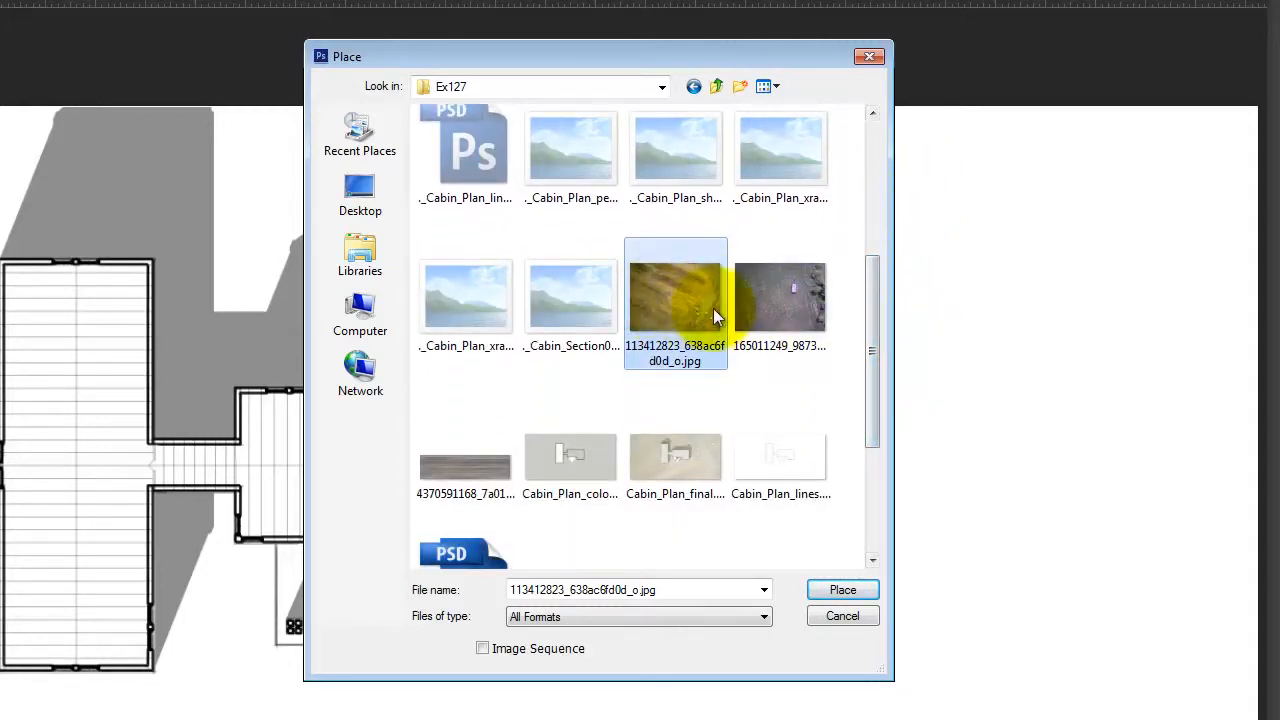
pyautogui.click(695, 307)
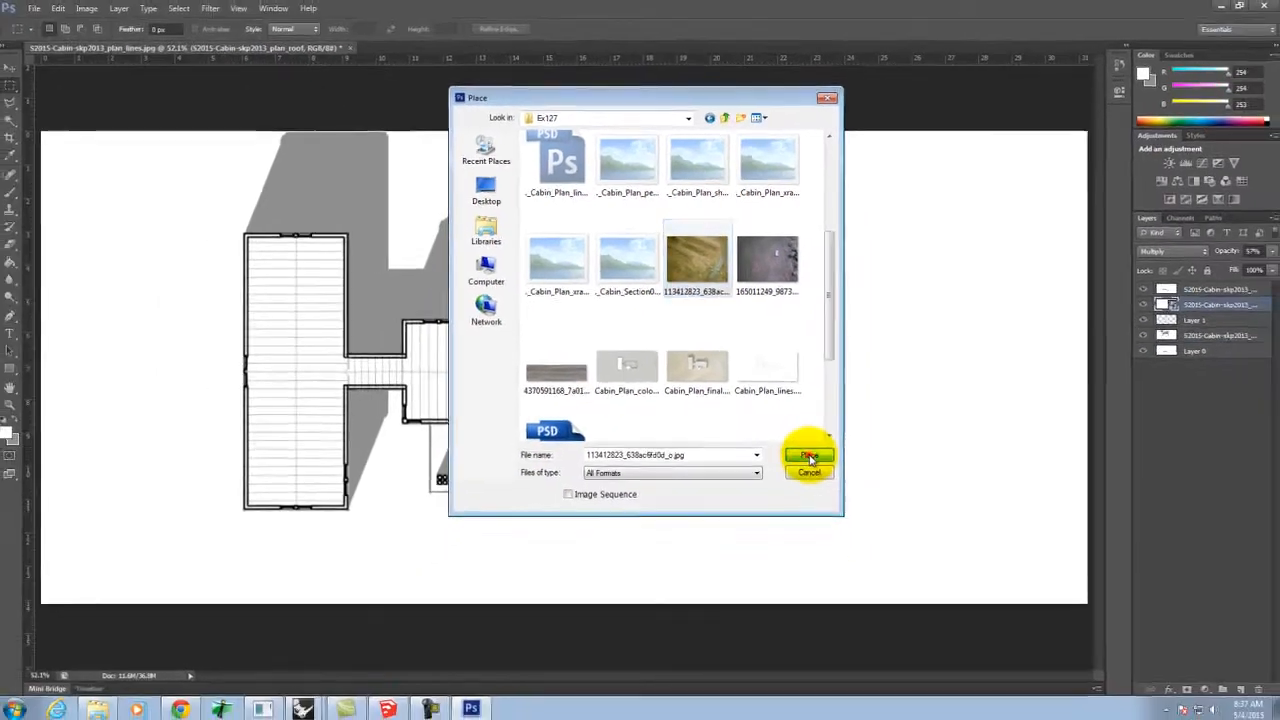
pyautogui.click(842, 589)
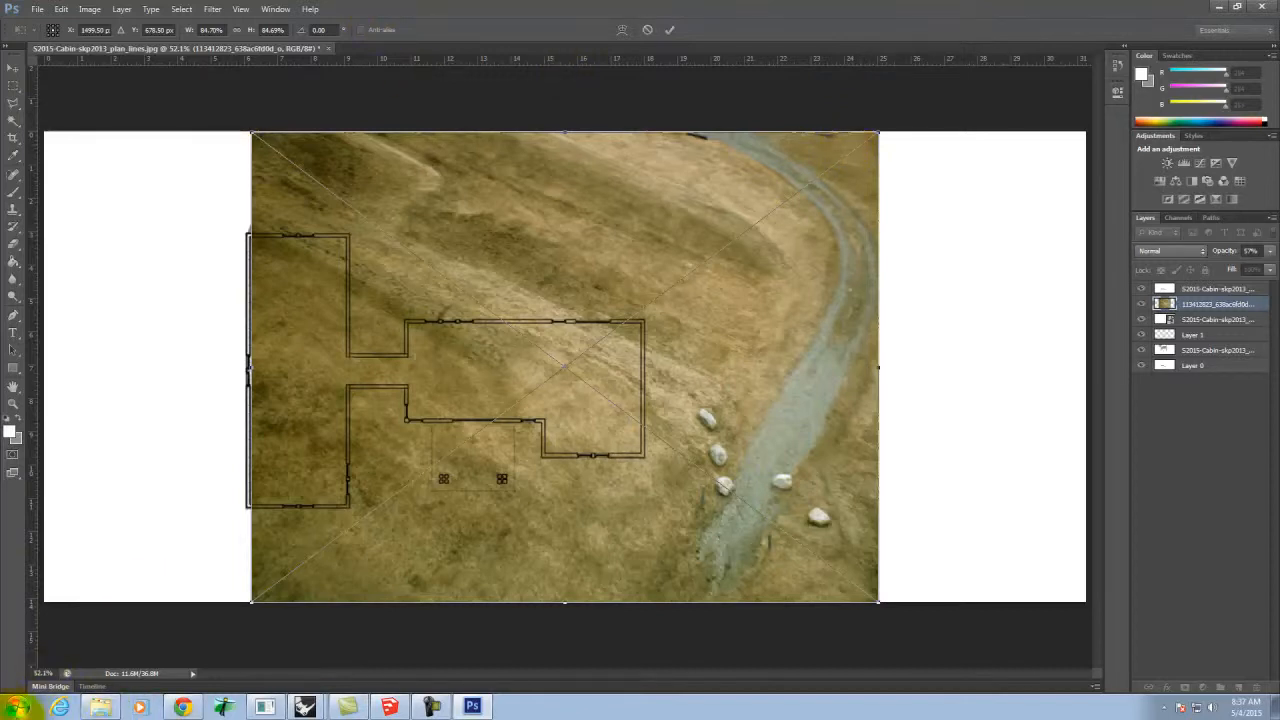
# Switch back to the web browser with the open Flickr photos
pyautogui.click(18, 707)
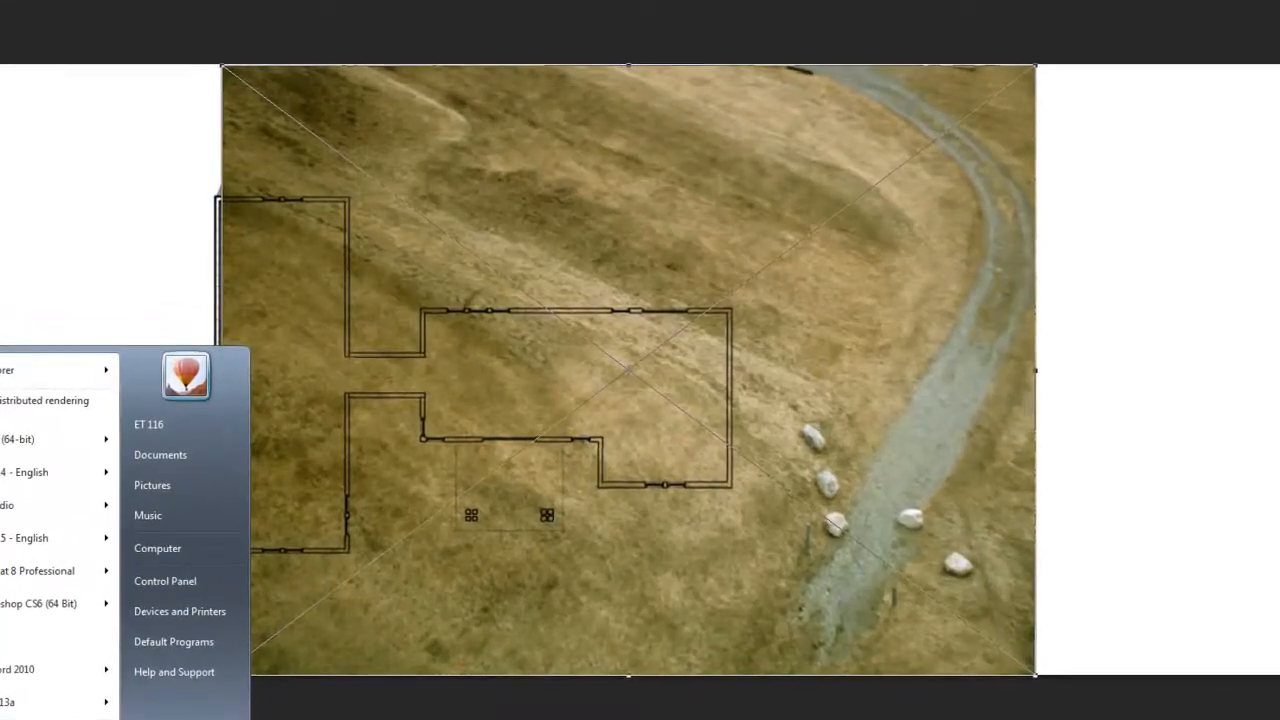
pyautogui.click(475, 708)
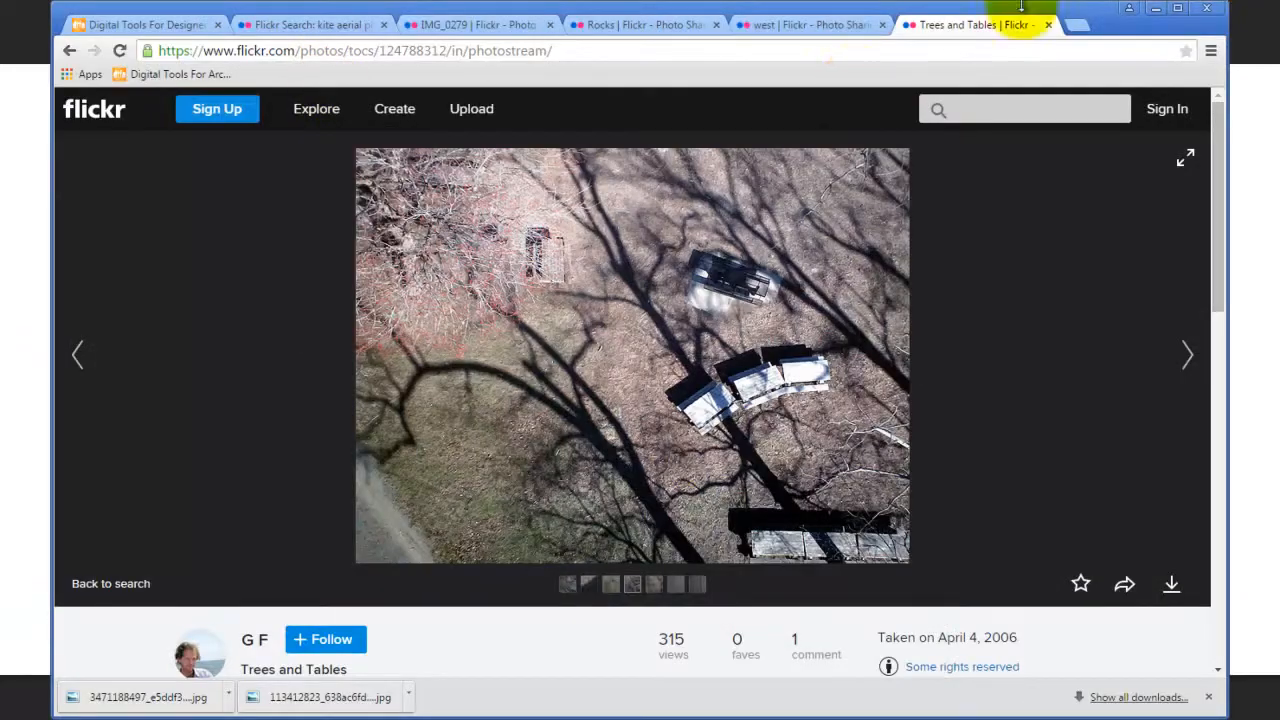
# Search Flickr's Creative Commons photos for "kap MEADOW" from the existing kite aerial photography search page
pyautogui.click(300, 24)
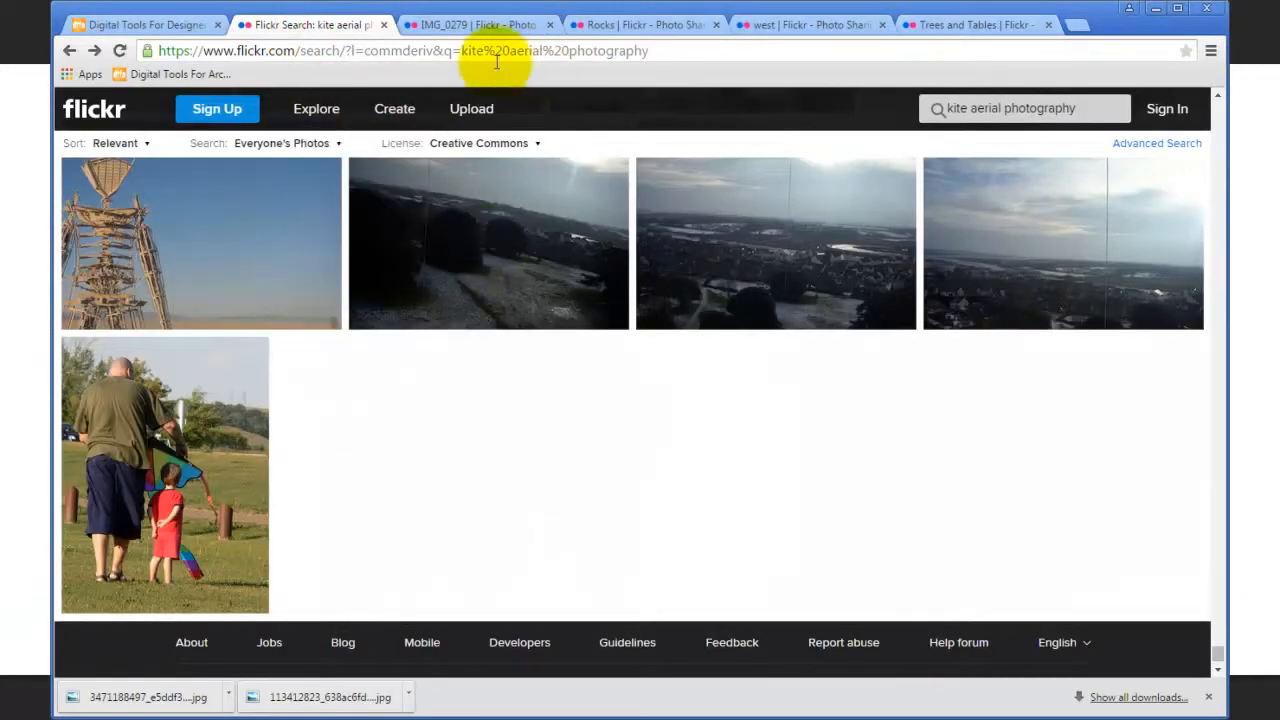
pyautogui.click(1080, 108)
pyautogui.hotkey('alt', 'capslock')
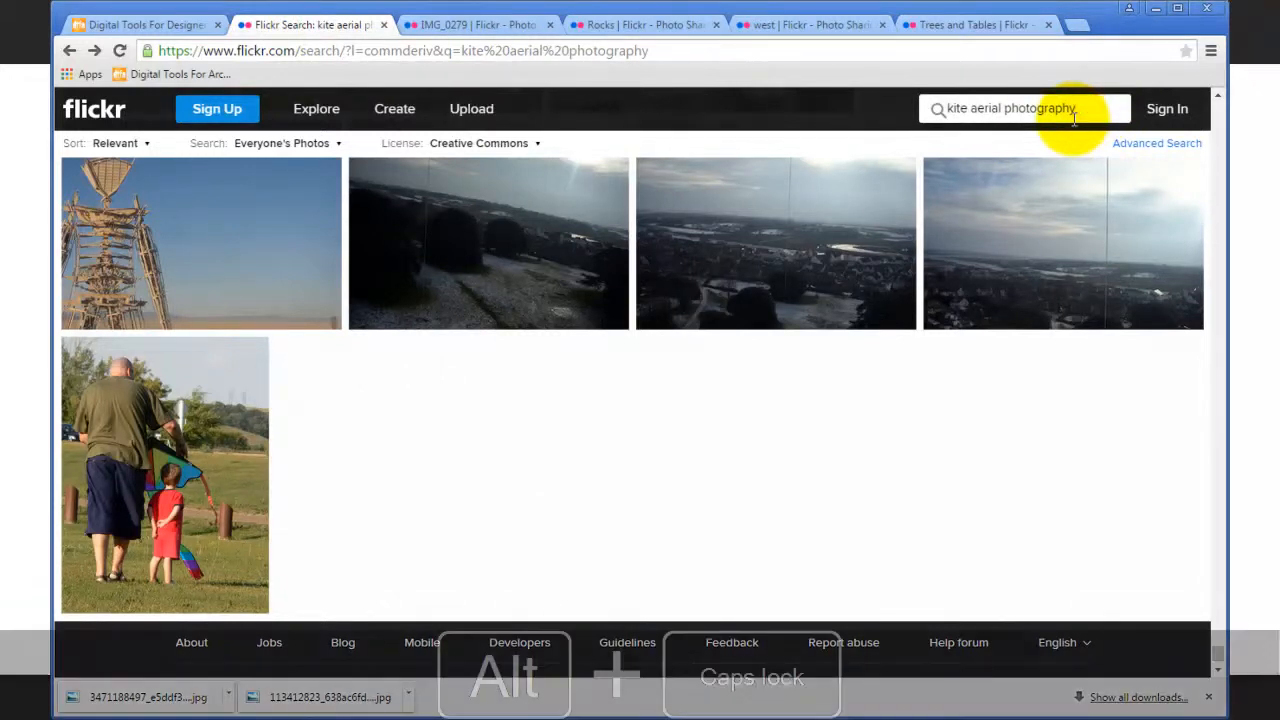
pyautogui.hotkey('alt', 'a')
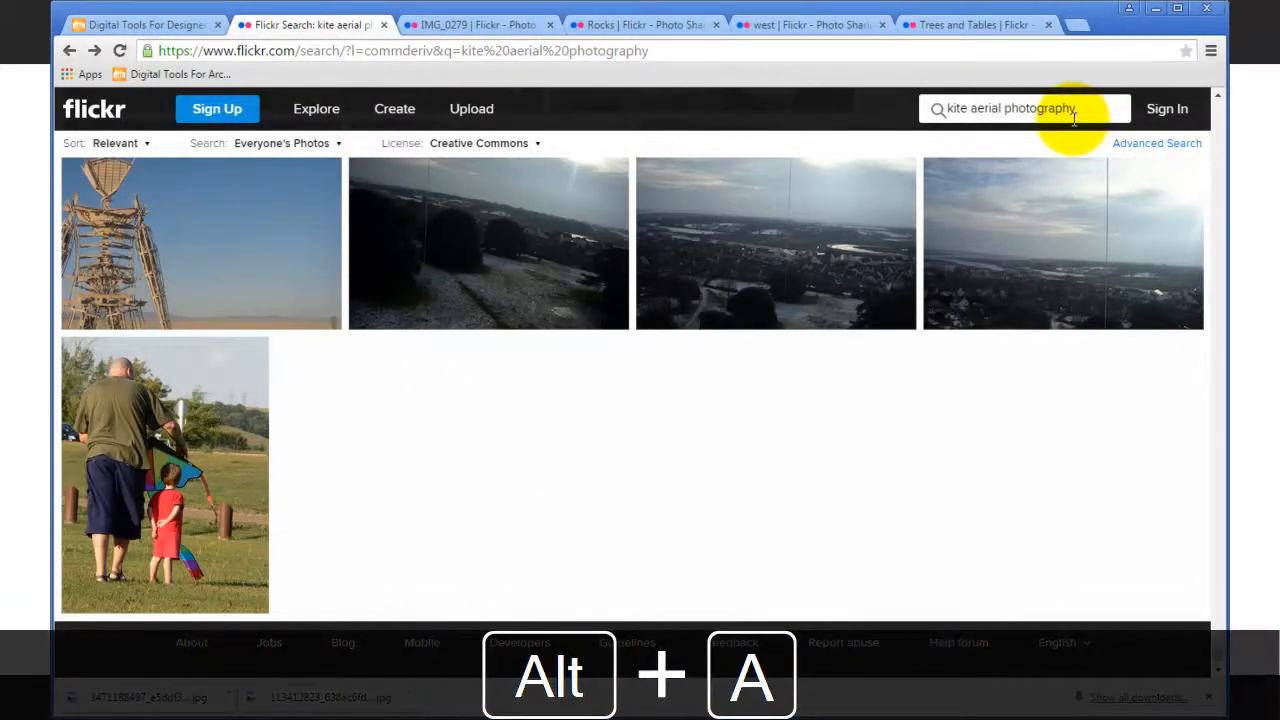
pyautogui.moveTo(1073, 118); pyautogui.dragTo(920, 110)
pyautogui.write('kap ')
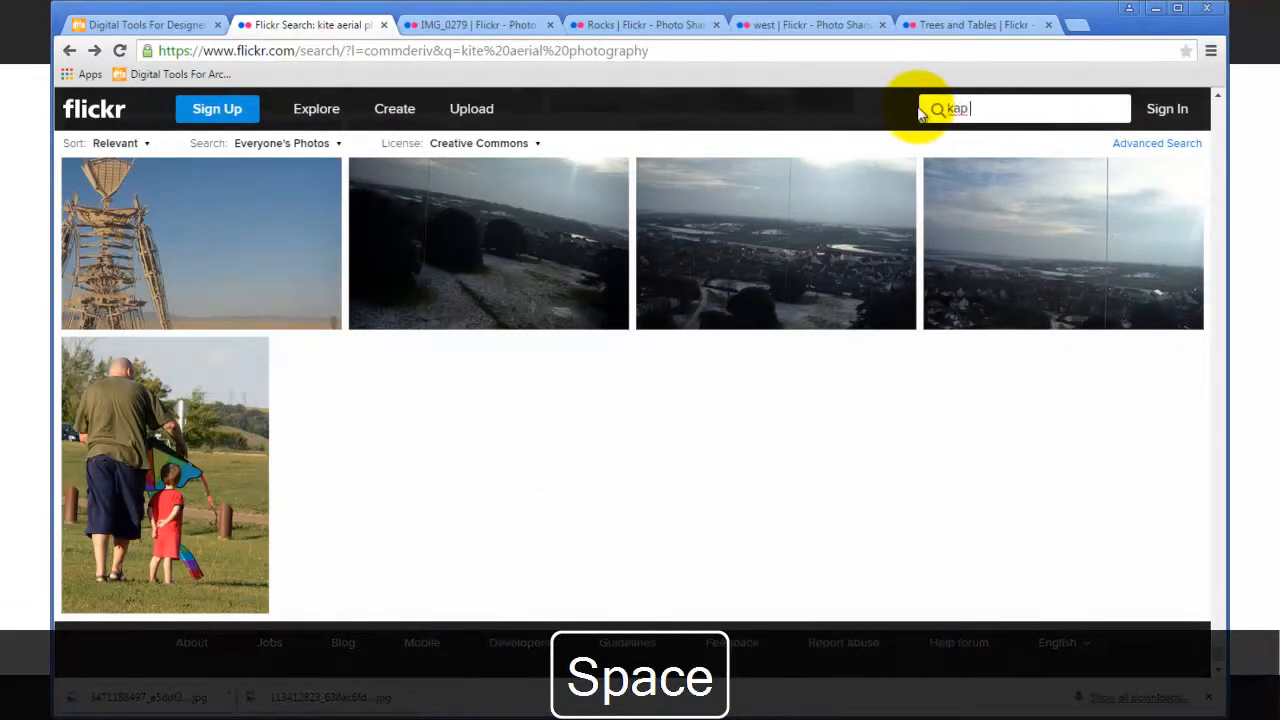
pyautogui.write('MEADOW')
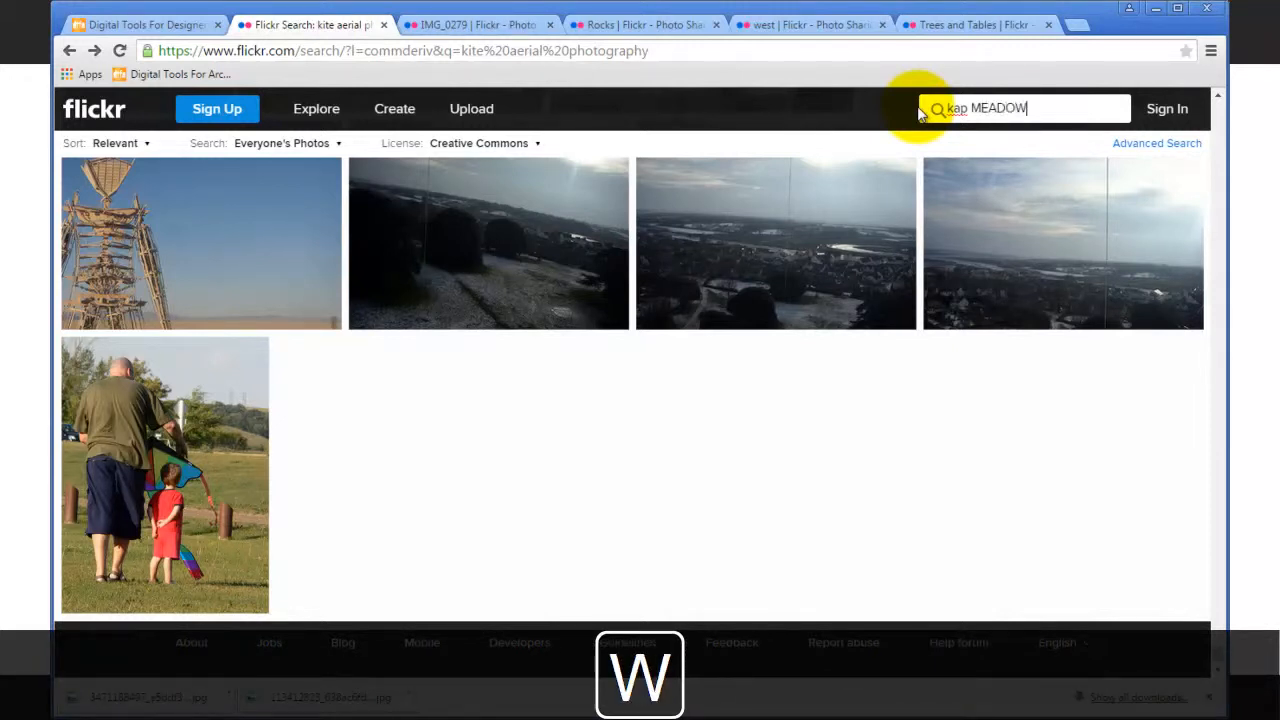
pyautogui.press('Return')
# Refine the Flickr photo search to "kite aerial photography meadow"
pyautogui.press('capslock')
pyautogui.click(507, 340)
pyautogui.write('kite meado')
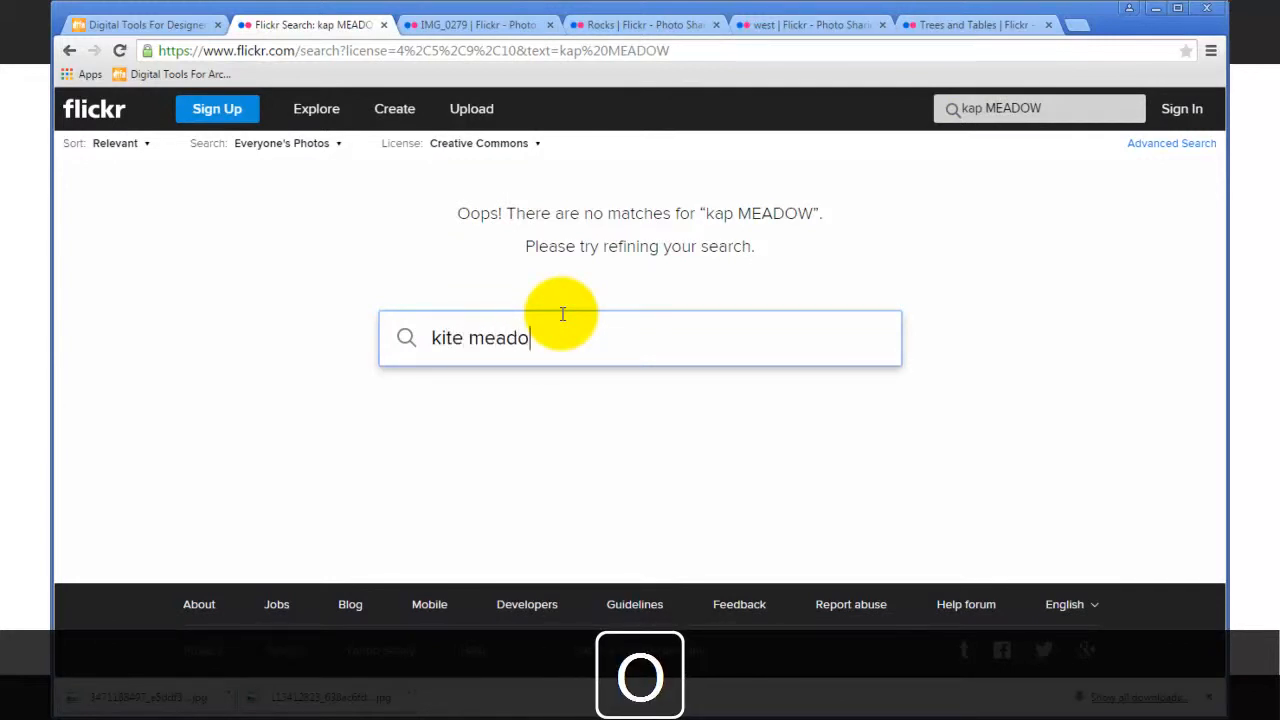
pyautogui.write('wn')
pyautogui.press('BackSpace')
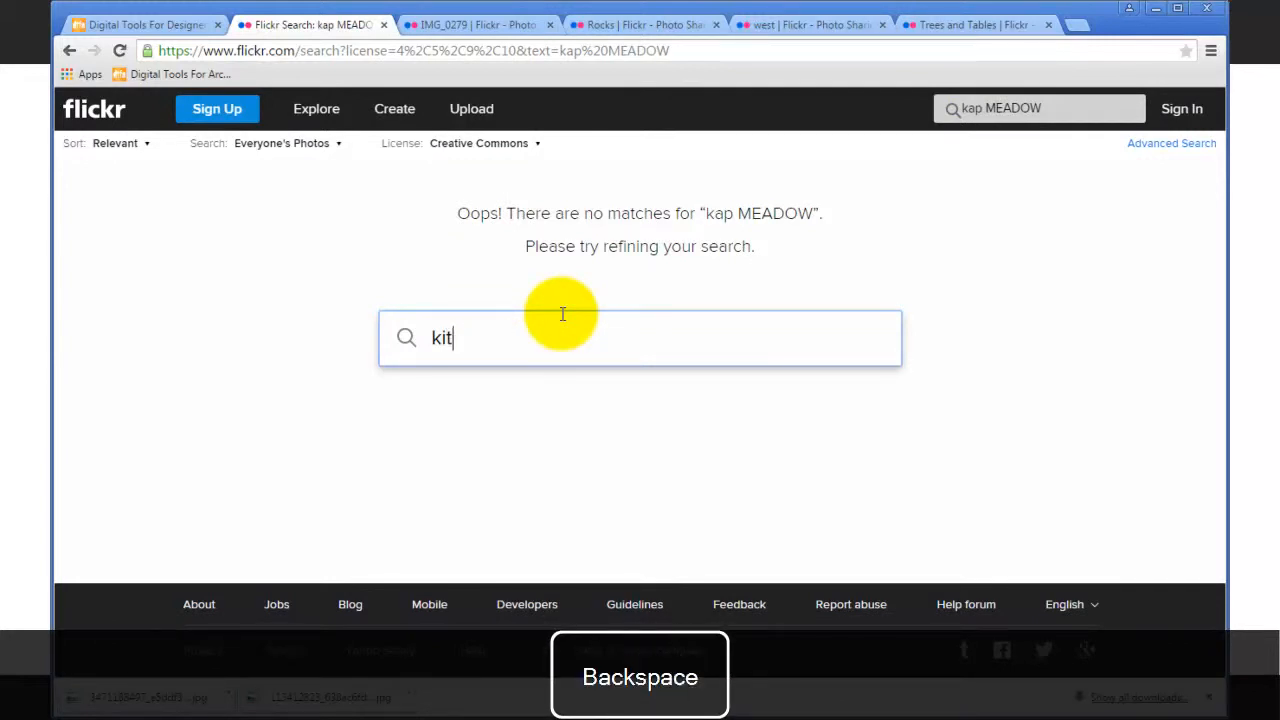
pyautogui.write('e aerial ')
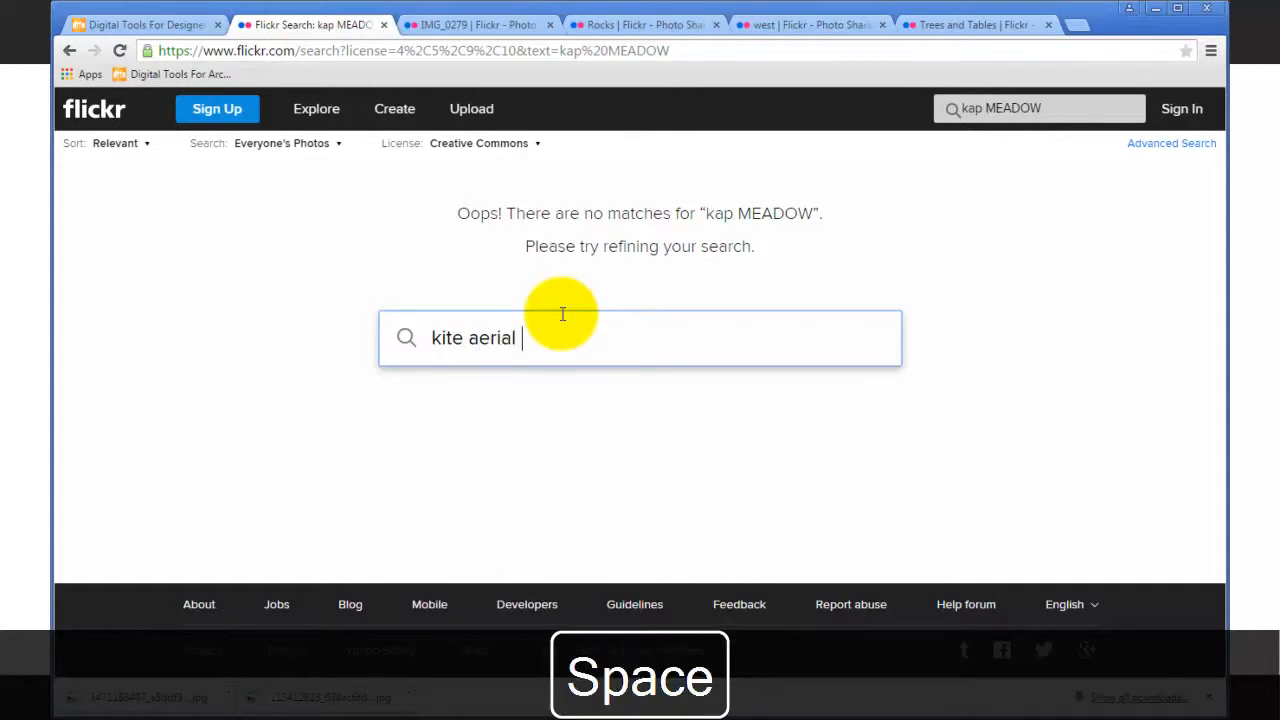
pyautogui.write('photography  mead')
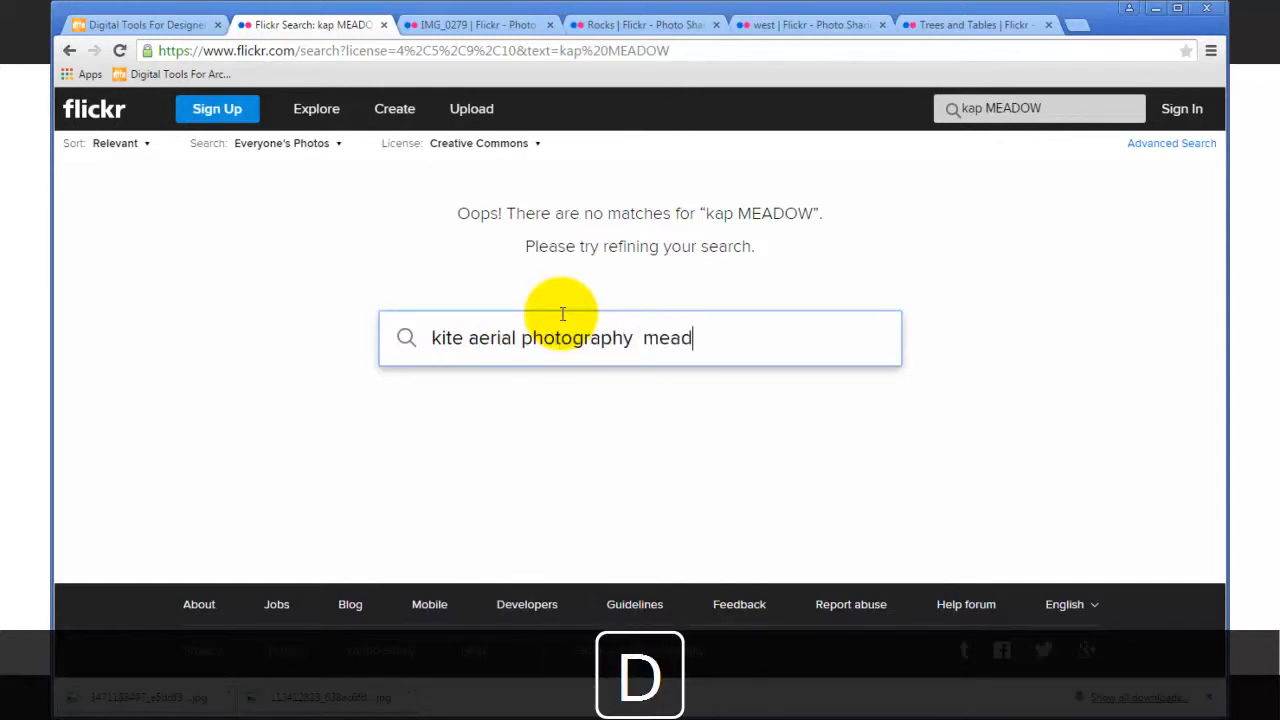
pyautogui.write('ow')
pyautogui.press('Return')
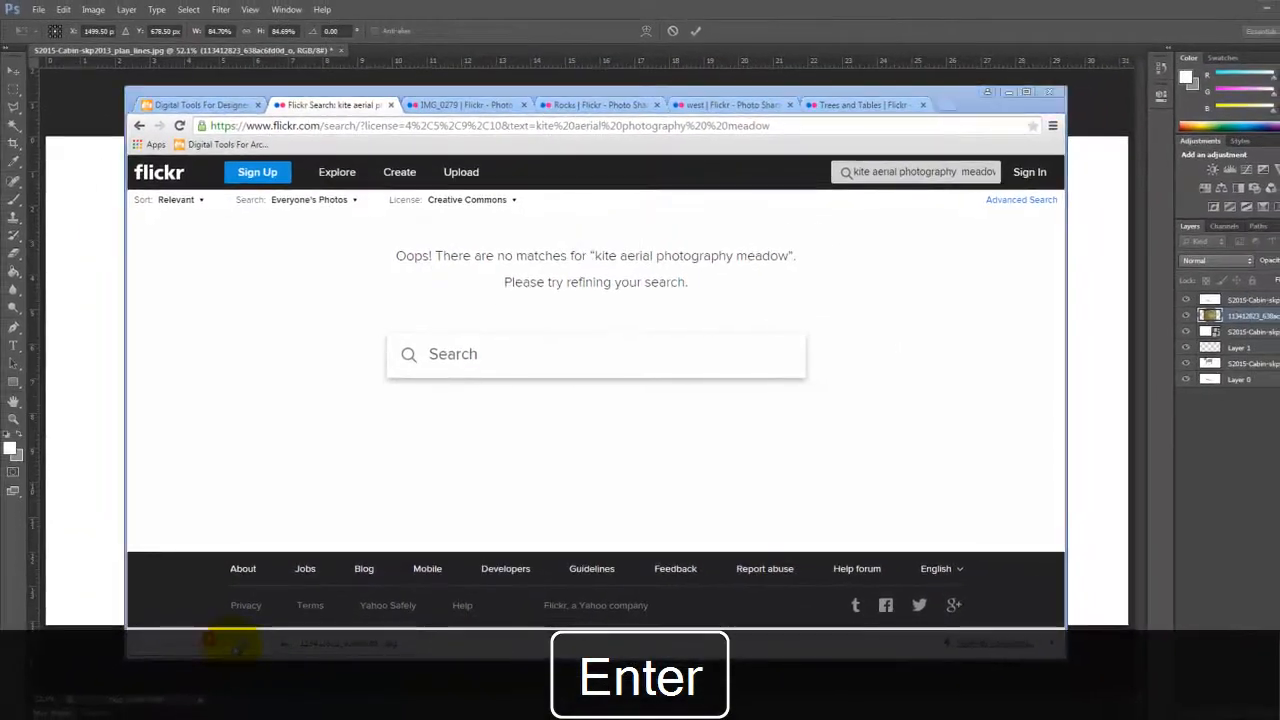
pyautogui.click(336, 698)
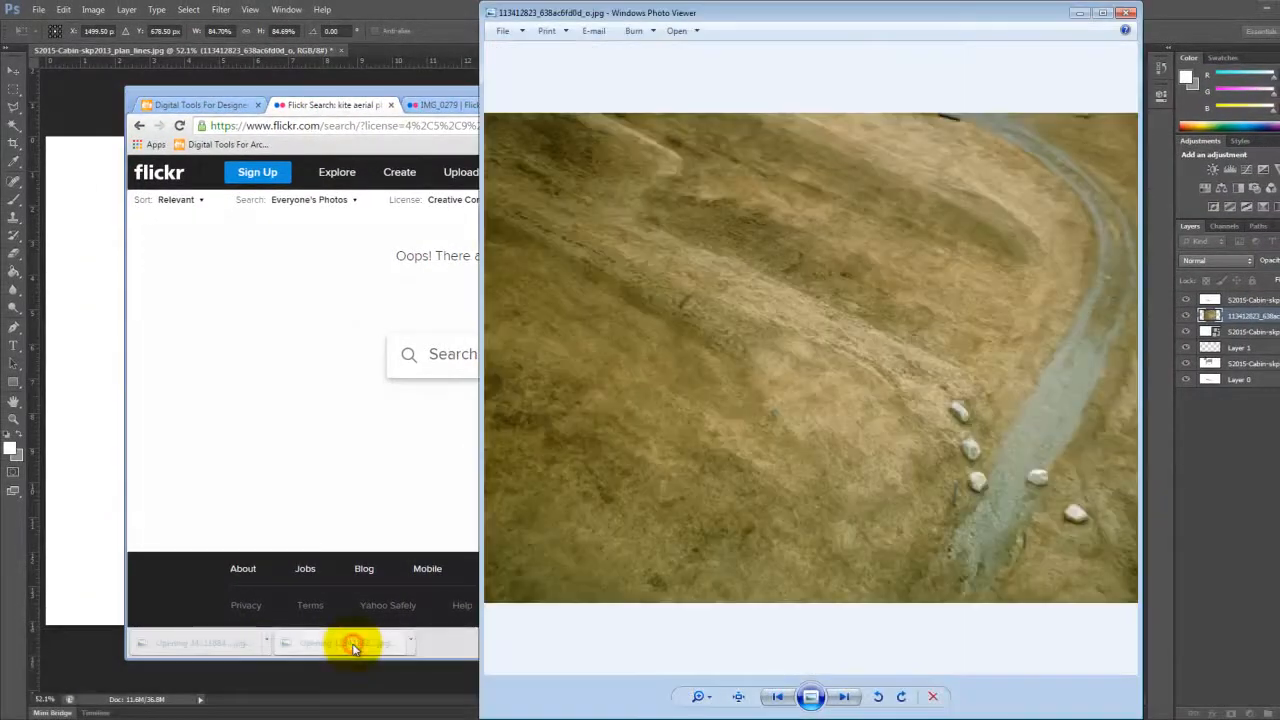
pyautogui.click(200, 645)
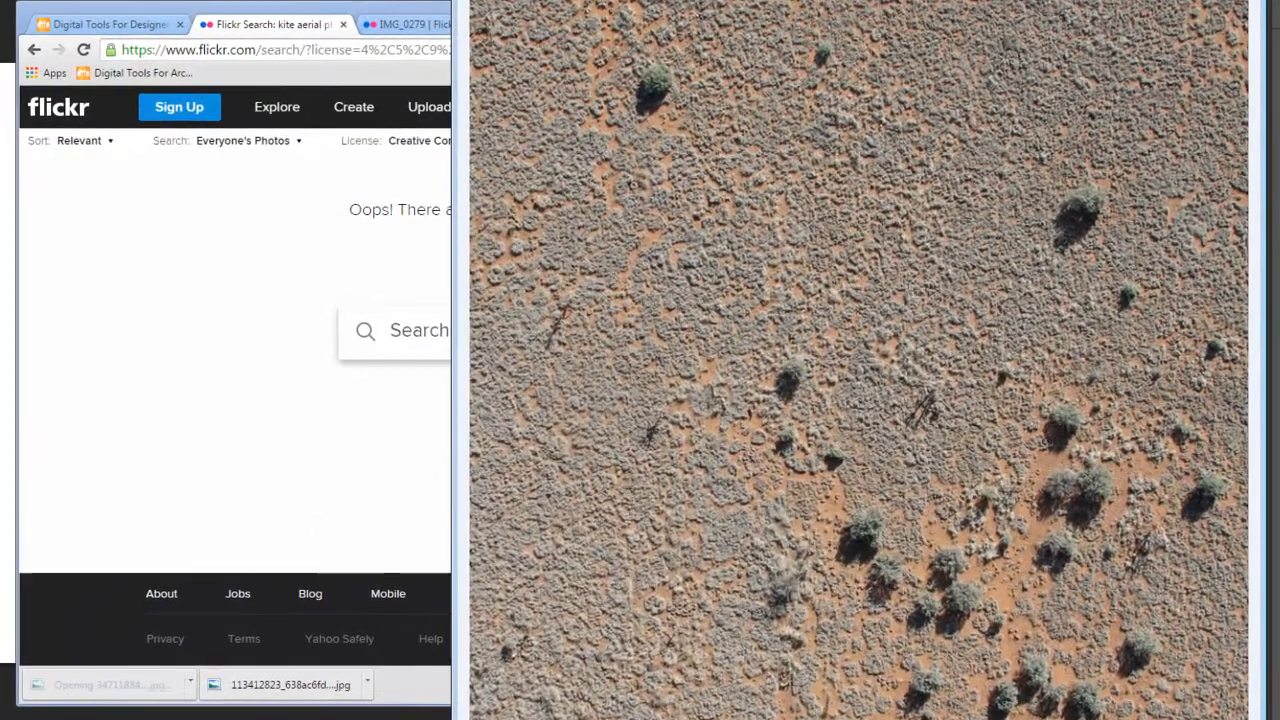
pyautogui.click(191, 557)
# Bring up the browser's download list and show 113412823_638ac6fd0d_o.jpg in its folder
pyautogui.click(191, 685)
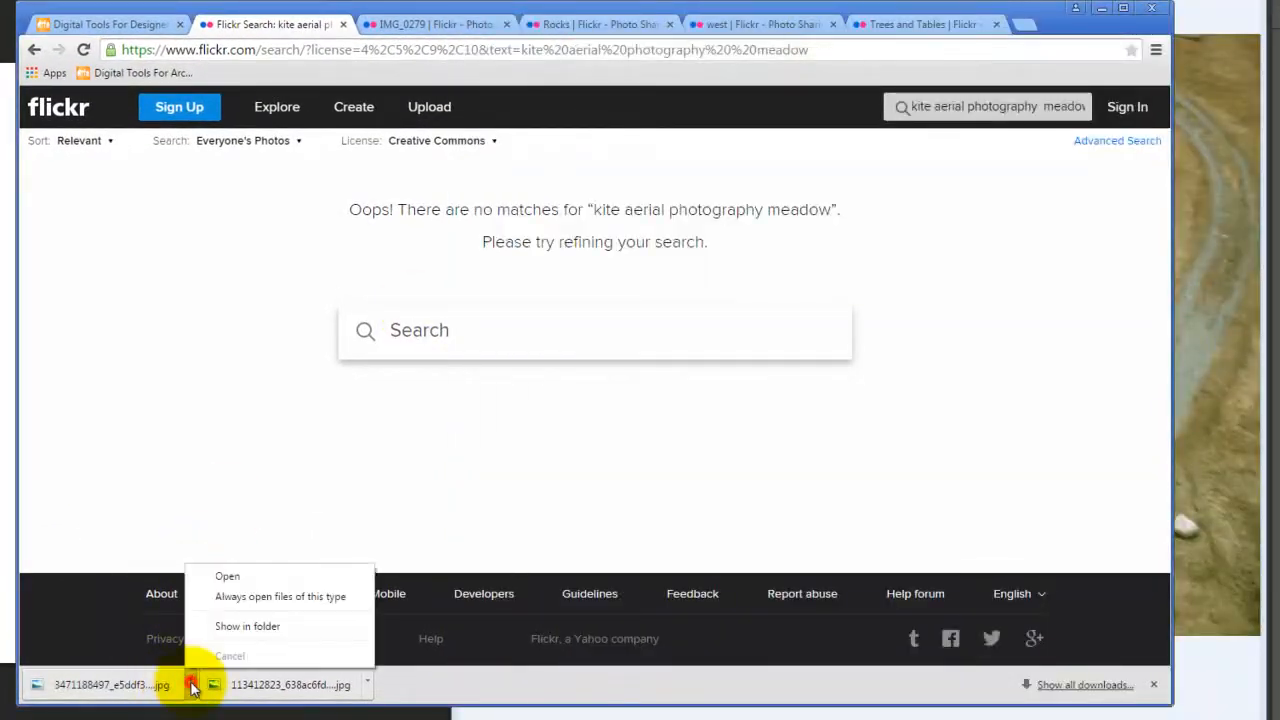
pyautogui.click(262, 626)
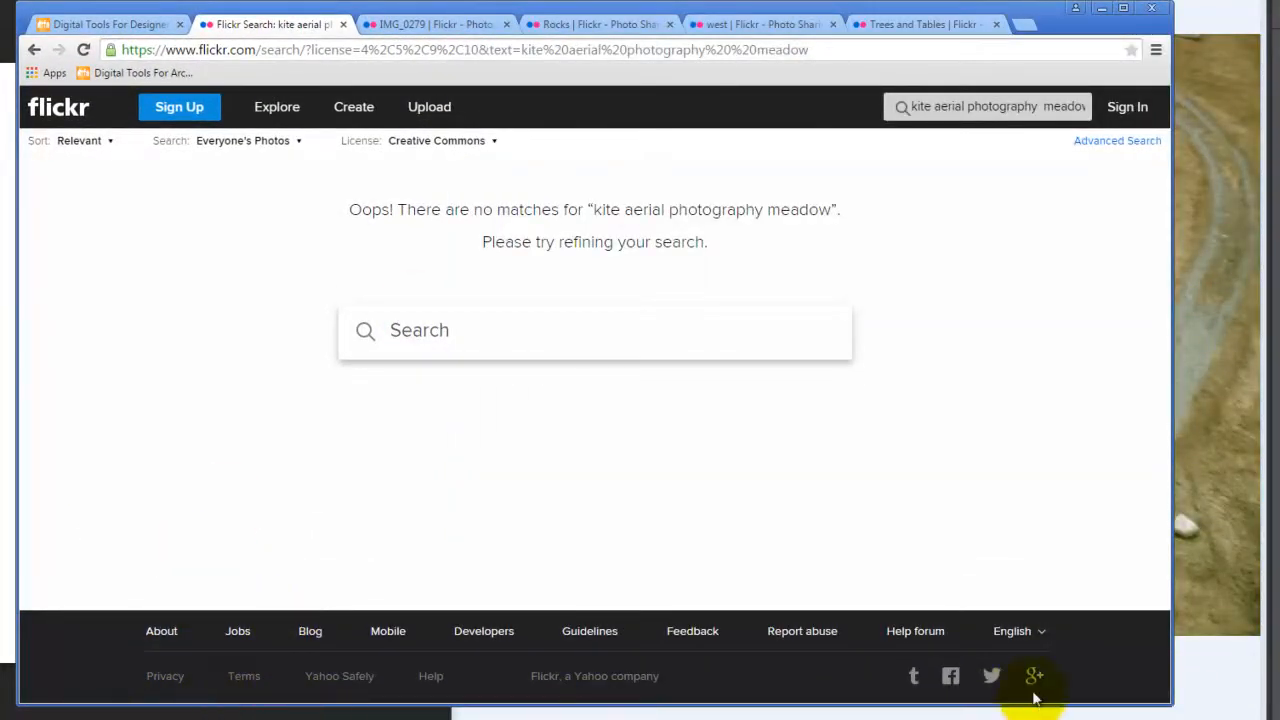
pyautogui.click(1155, 49)
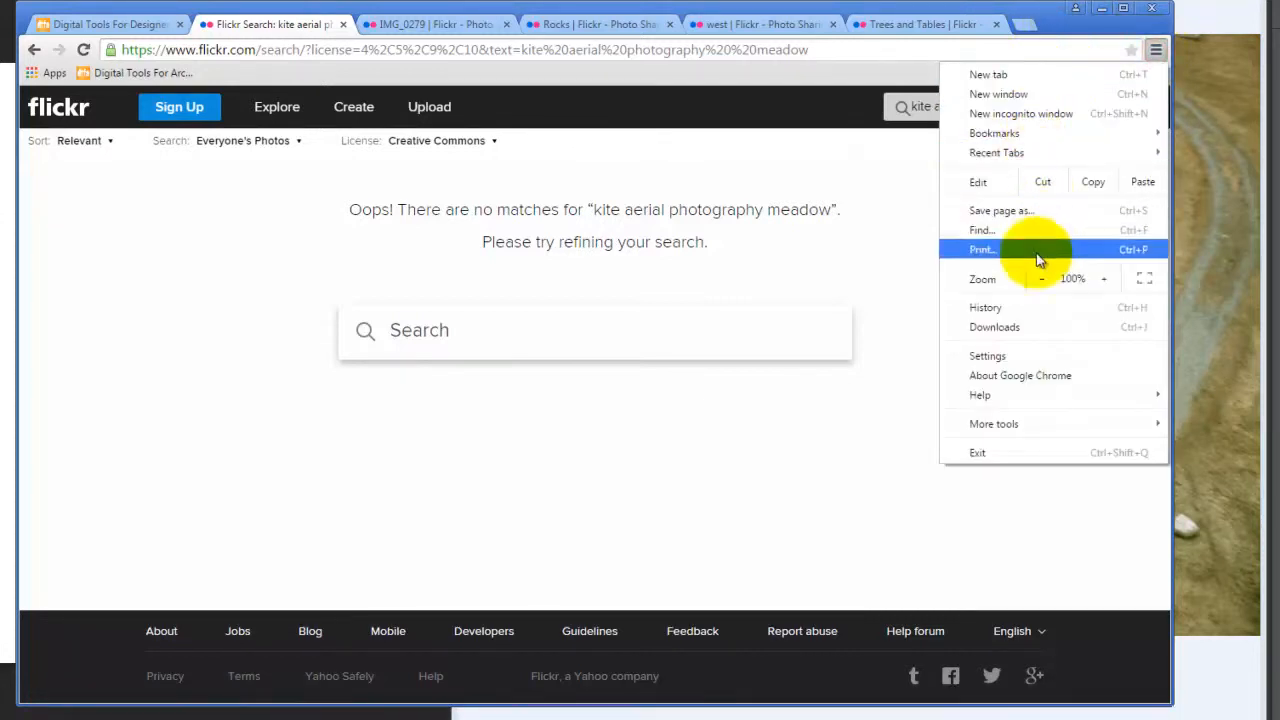
pyautogui.click(1000, 328)
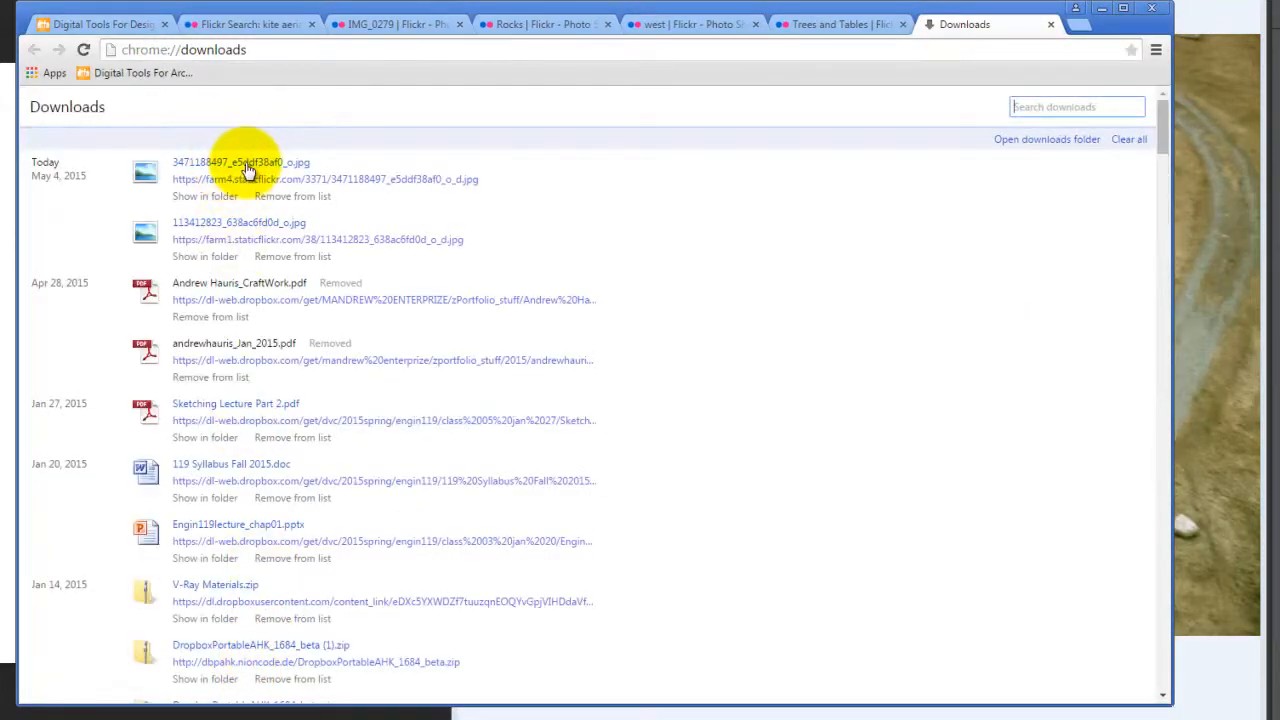
pyautogui.rightClick(229, 225)
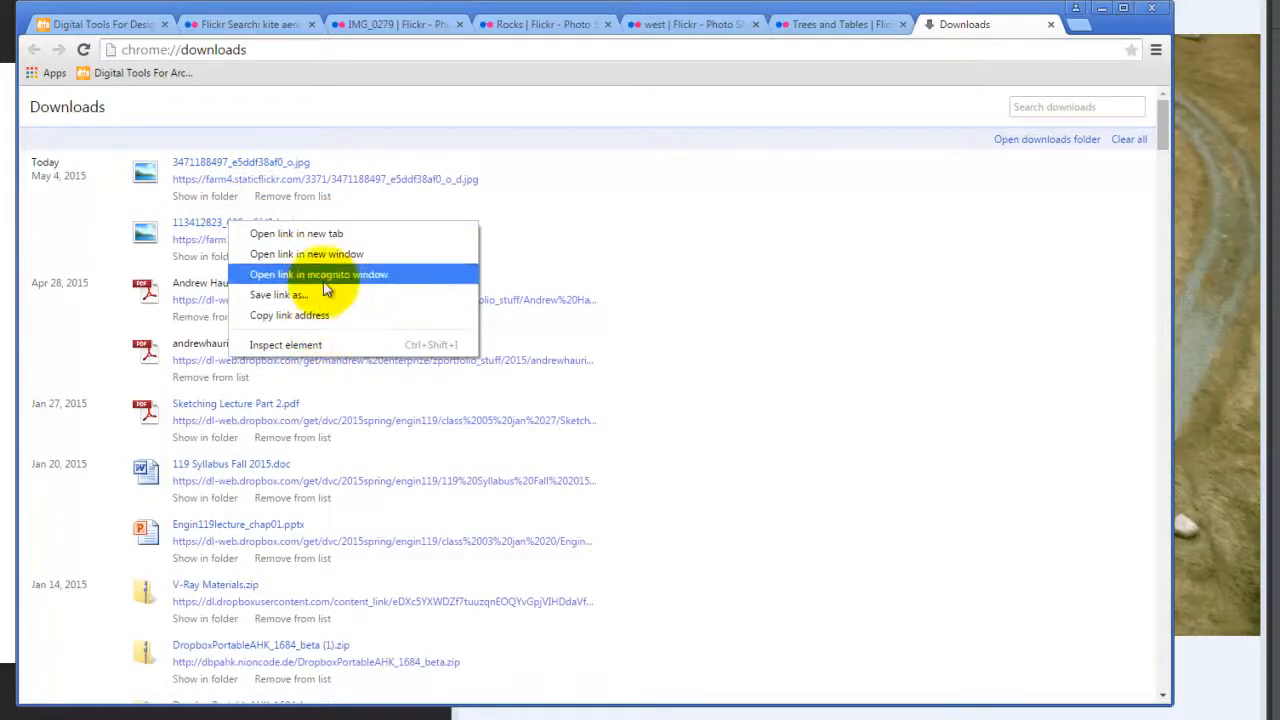
pyautogui.click(572, 208)
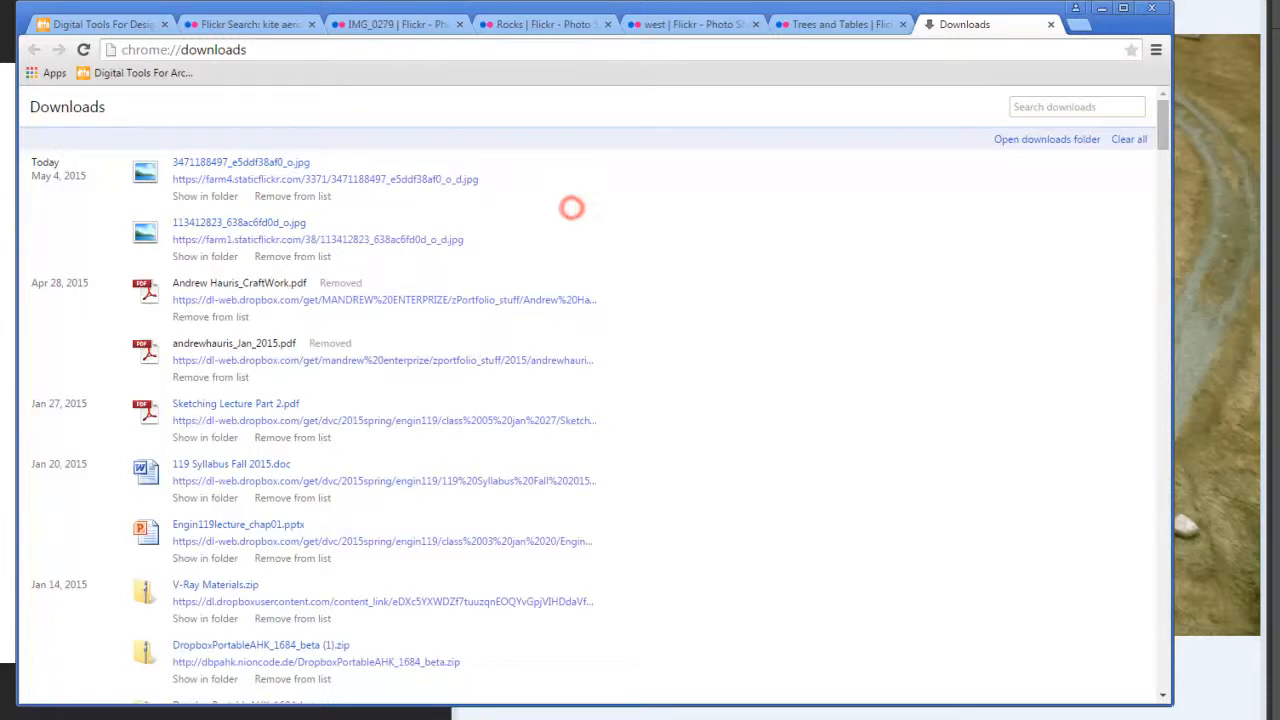
pyautogui.click(213, 258)
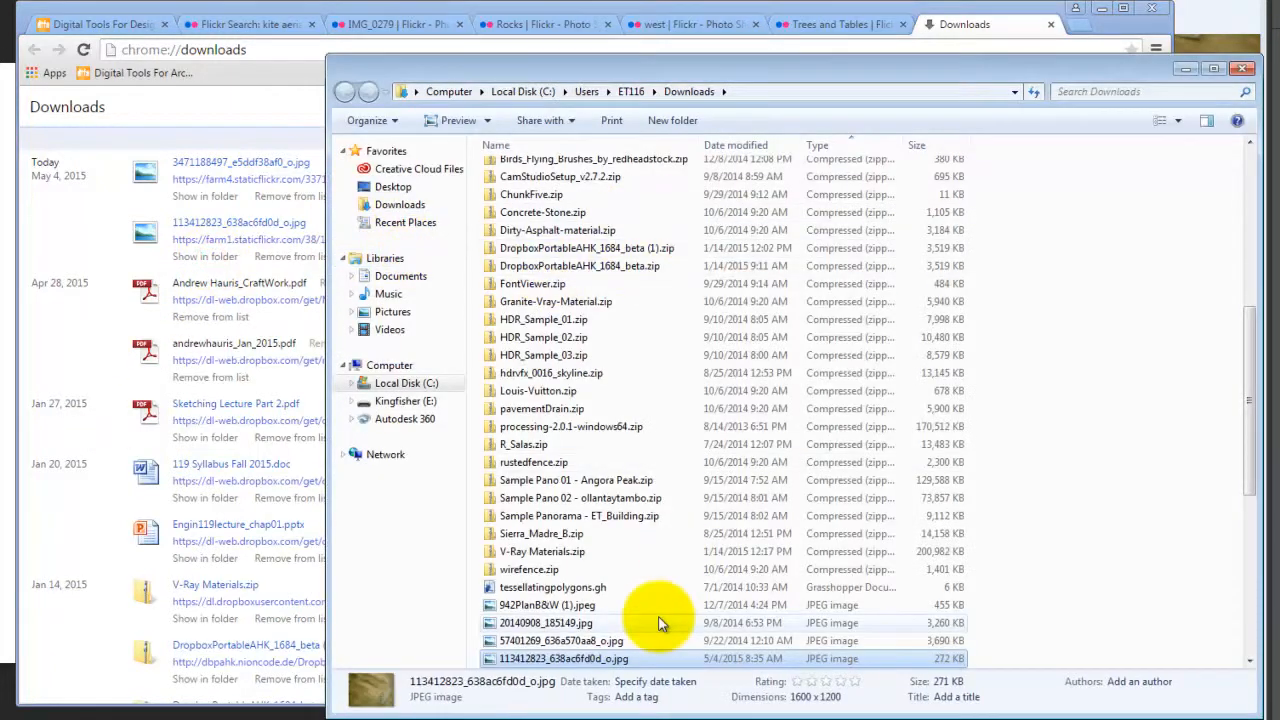
pyautogui.click(562, 642)
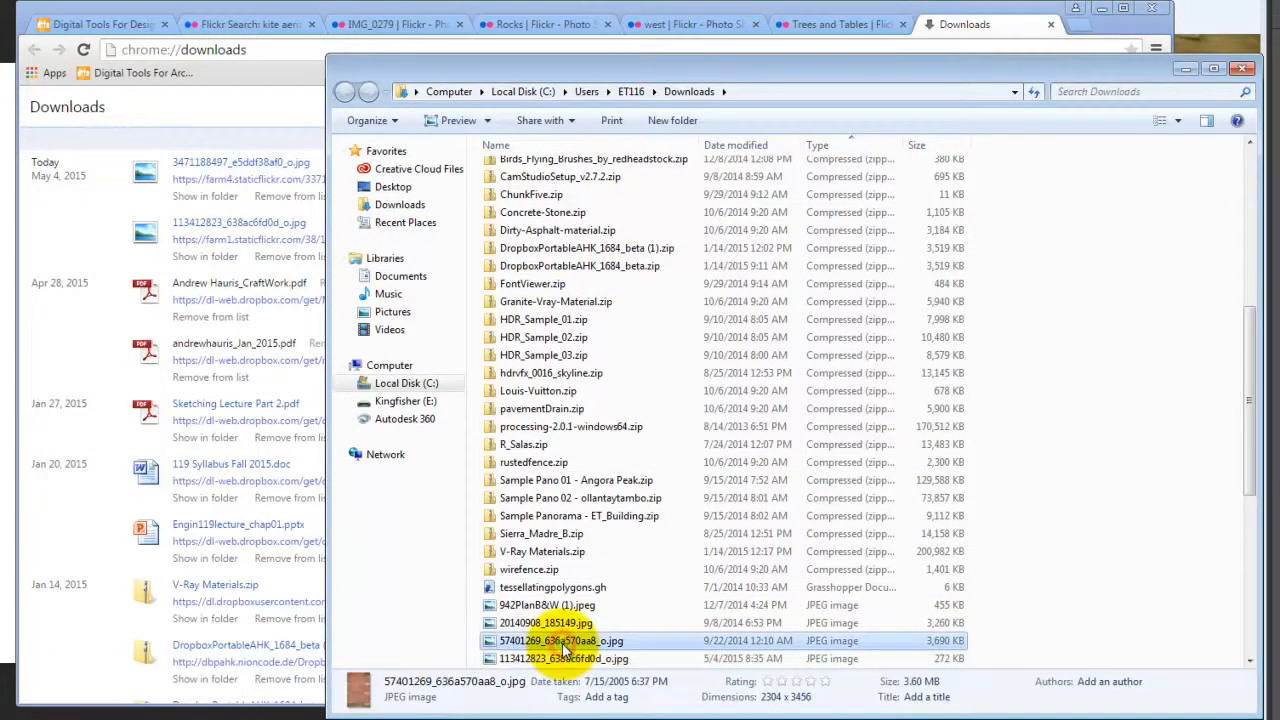
pyautogui.click(565, 623)
pyautogui.scroll(-5, 565, 623)
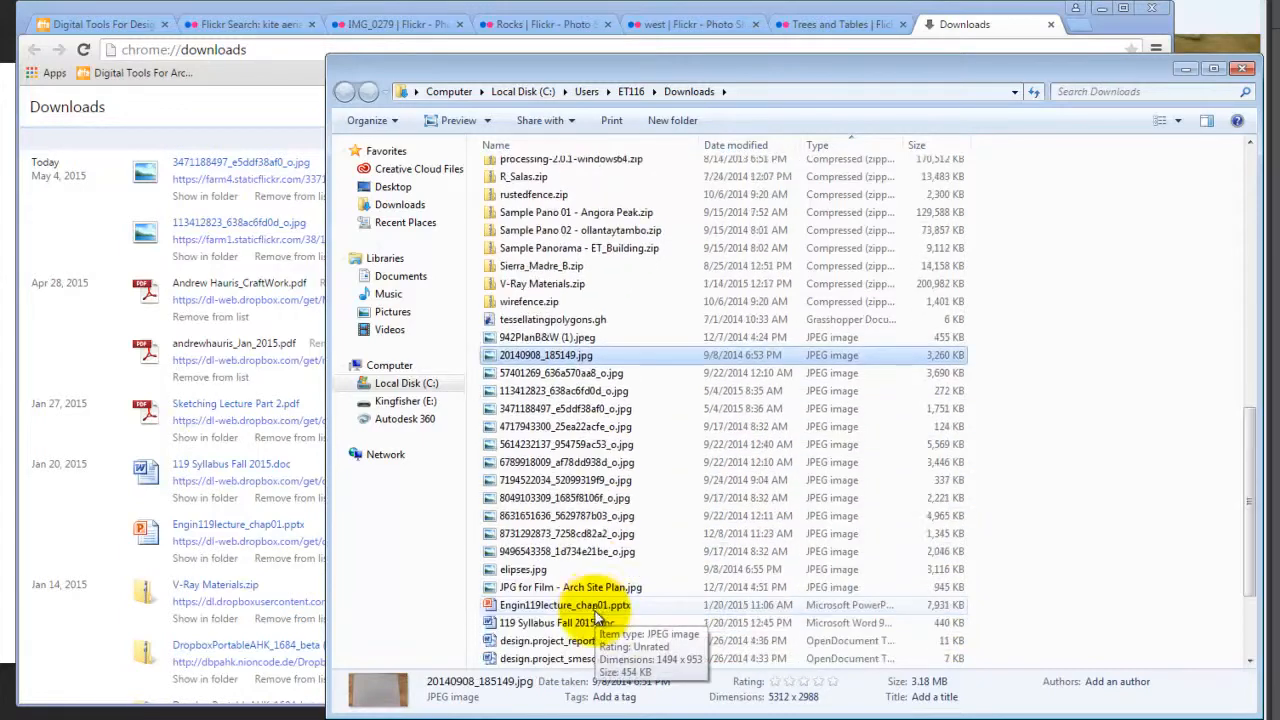
pyautogui.click(576, 391)
pyautogui.click(580, 409)
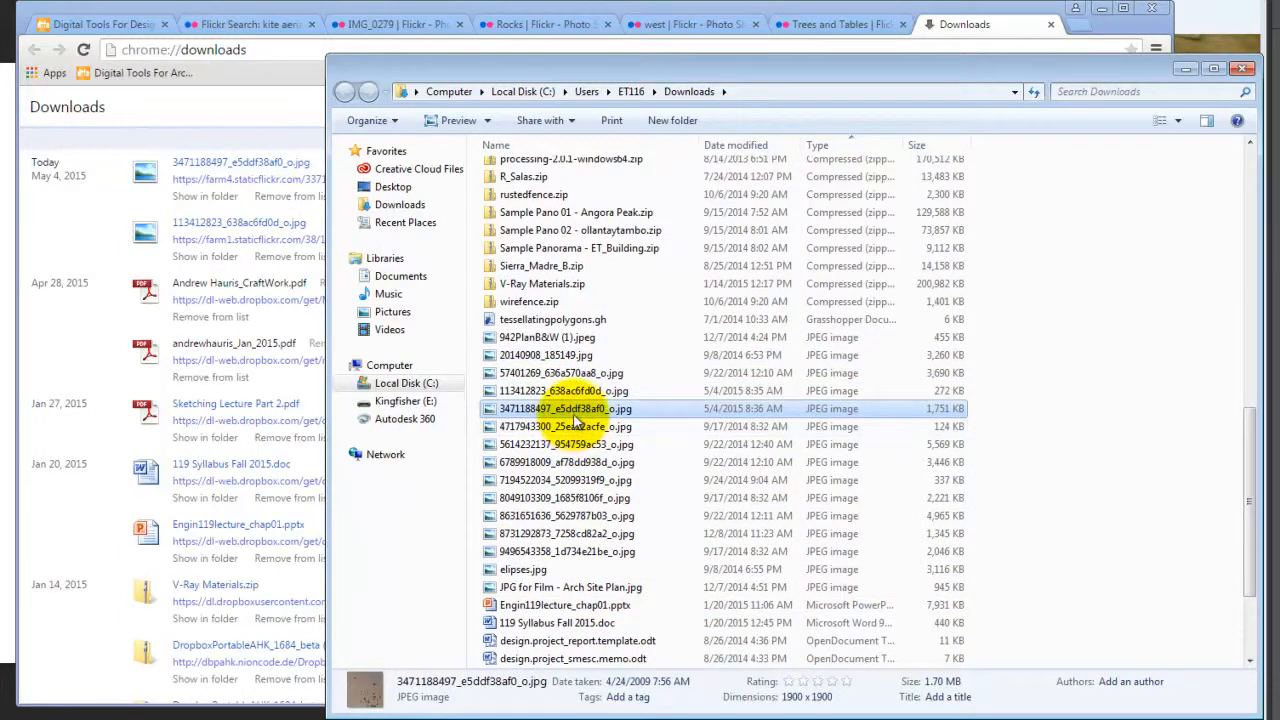
pyautogui.click(577, 426)
pyautogui.click(570, 410)
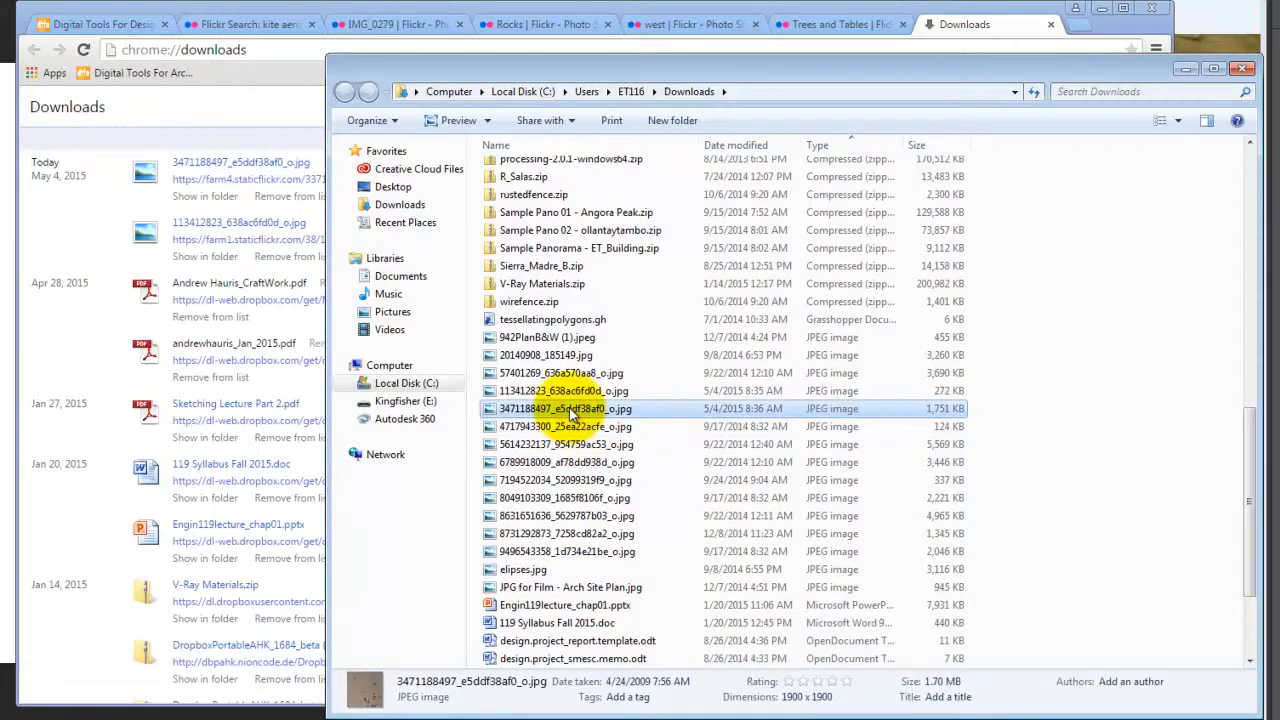
pyautogui.rightClick(570, 410)
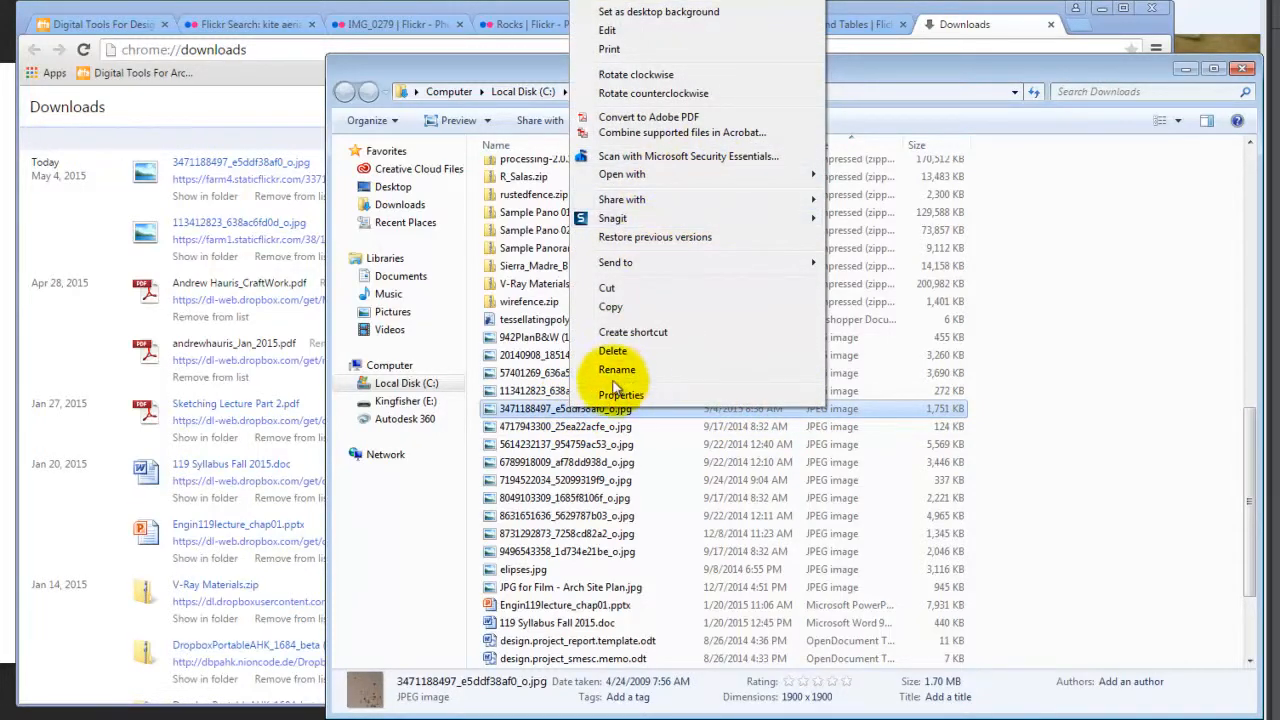
pyautogui.rightClick(521, 410)
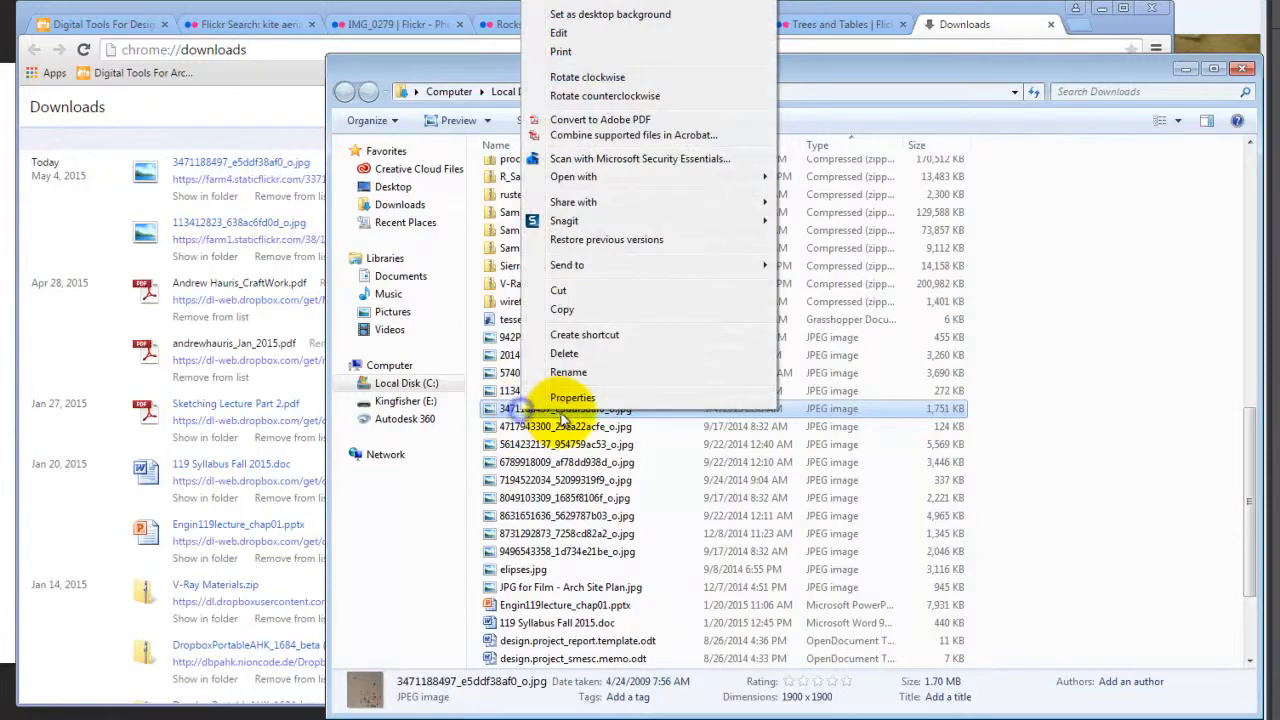
pyautogui.click(562, 309)
# Browse to the DVC folder inside Dropbox on the Kingfisher (E:) drive
pyautogui.click(400, 401)
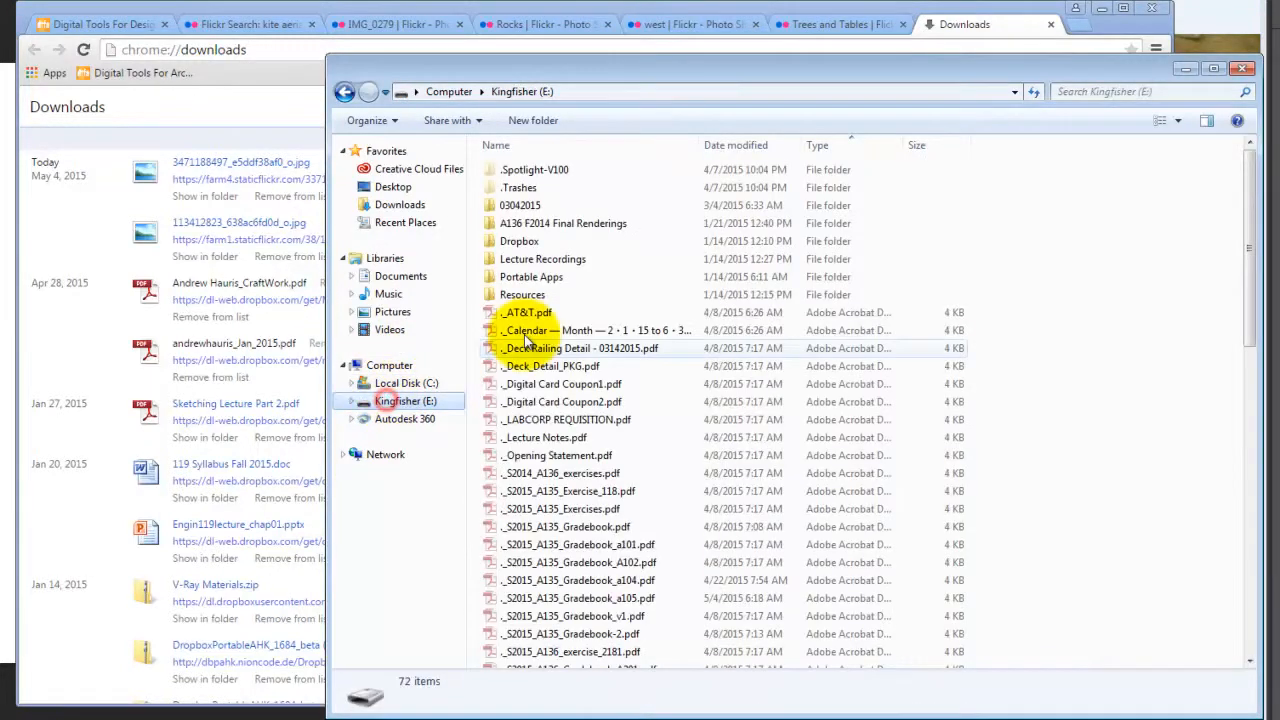
pyautogui.doubleClick(520, 241)
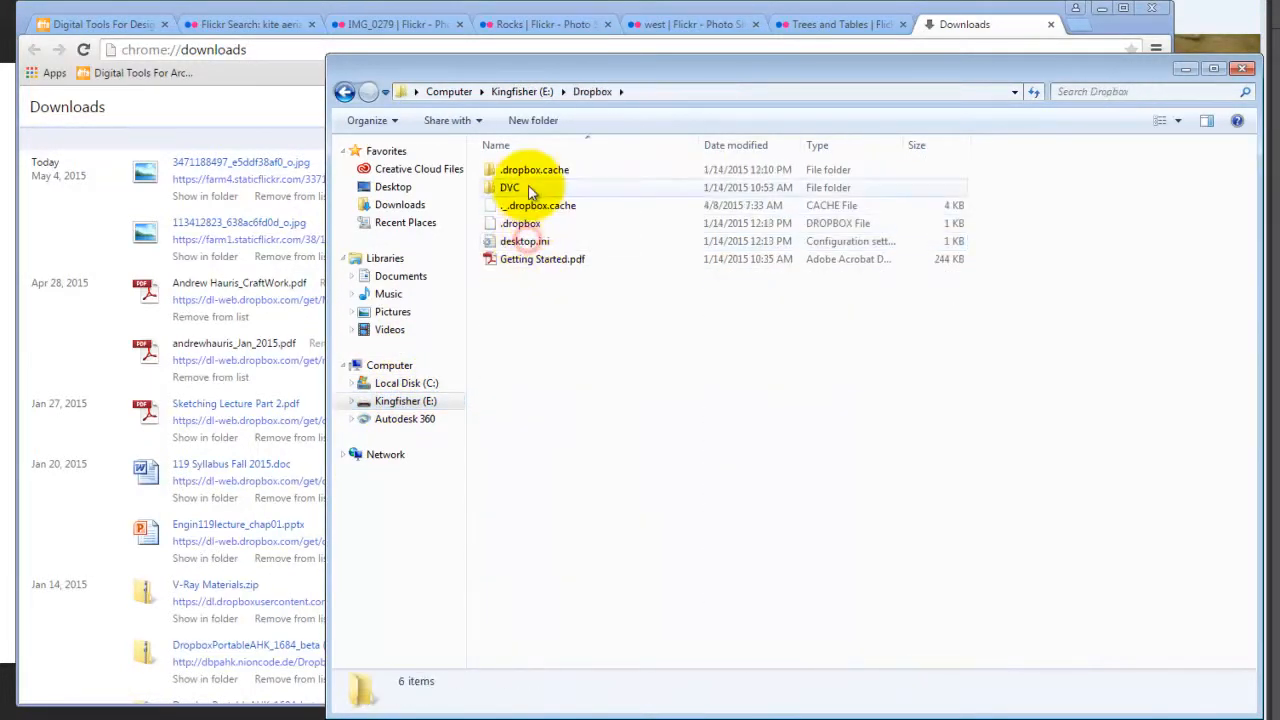
pyautogui.doubleClick(530, 188)
pyautogui.doubleClick(543, 186)
pyautogui.click(539, 171)
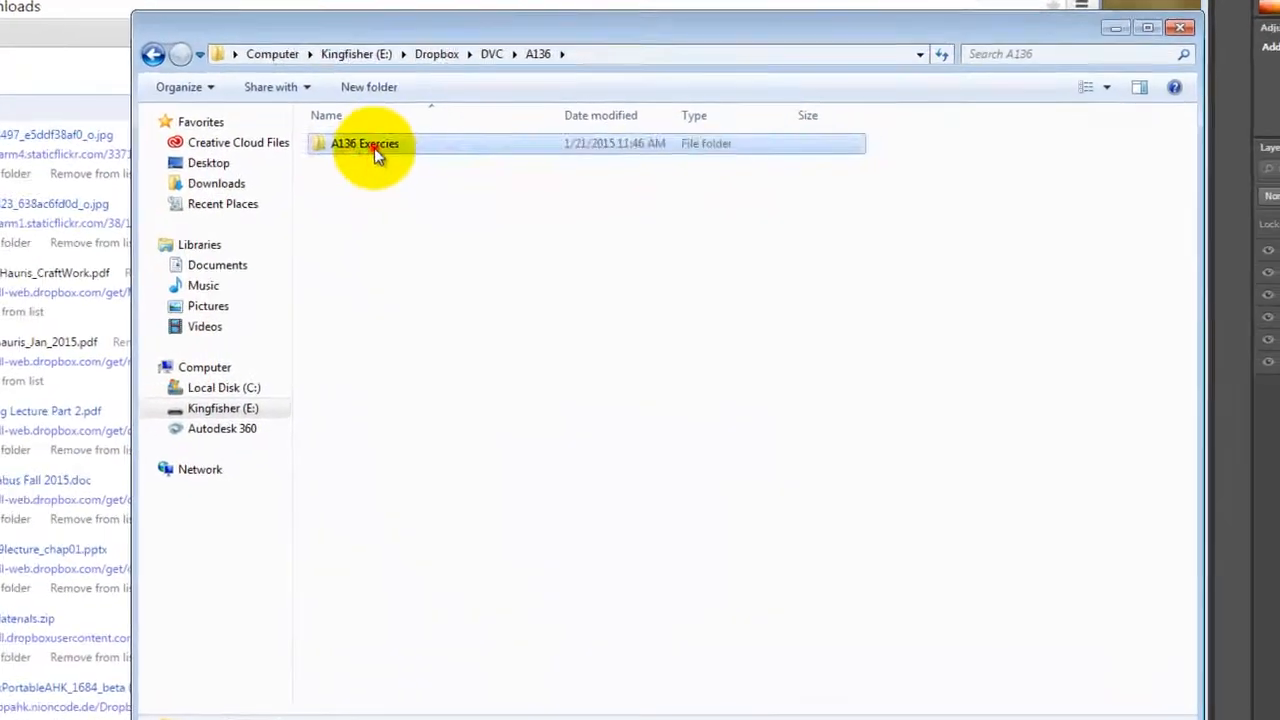
pyautogui.doubleClick(372, 146)
pyautogui.doubleClick(310, 474)
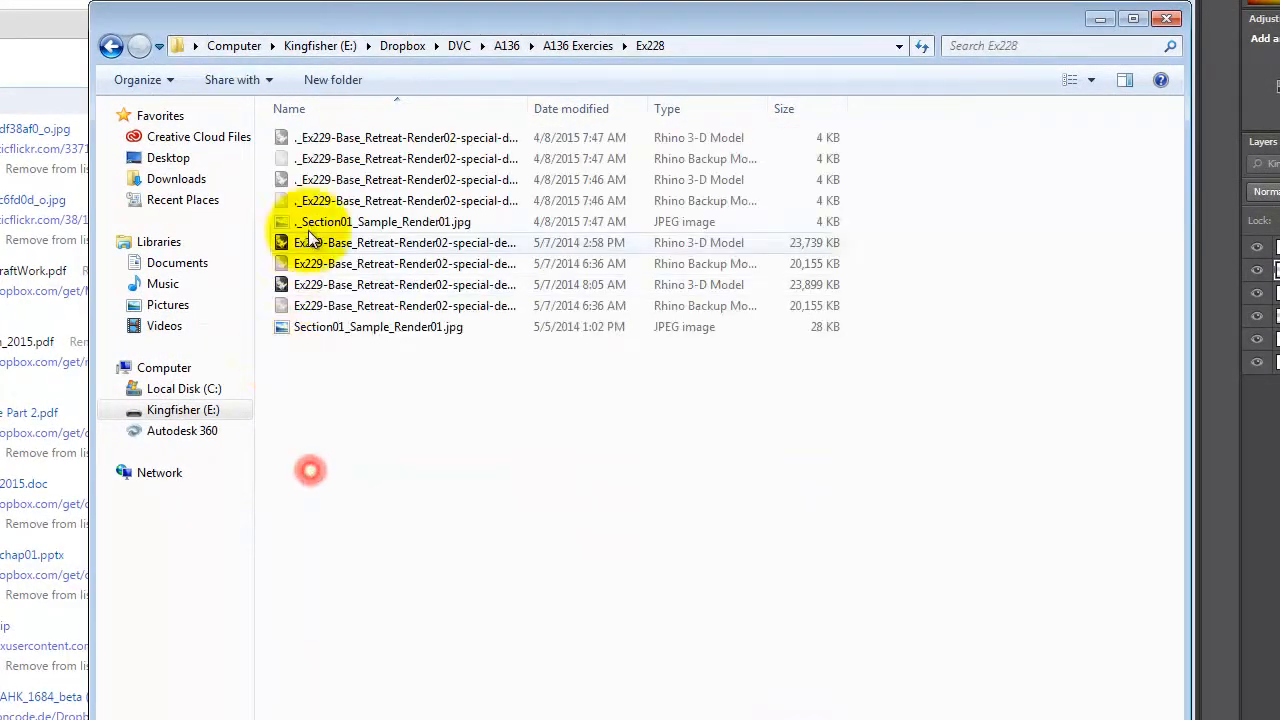
pyautogui.click(105, 42)
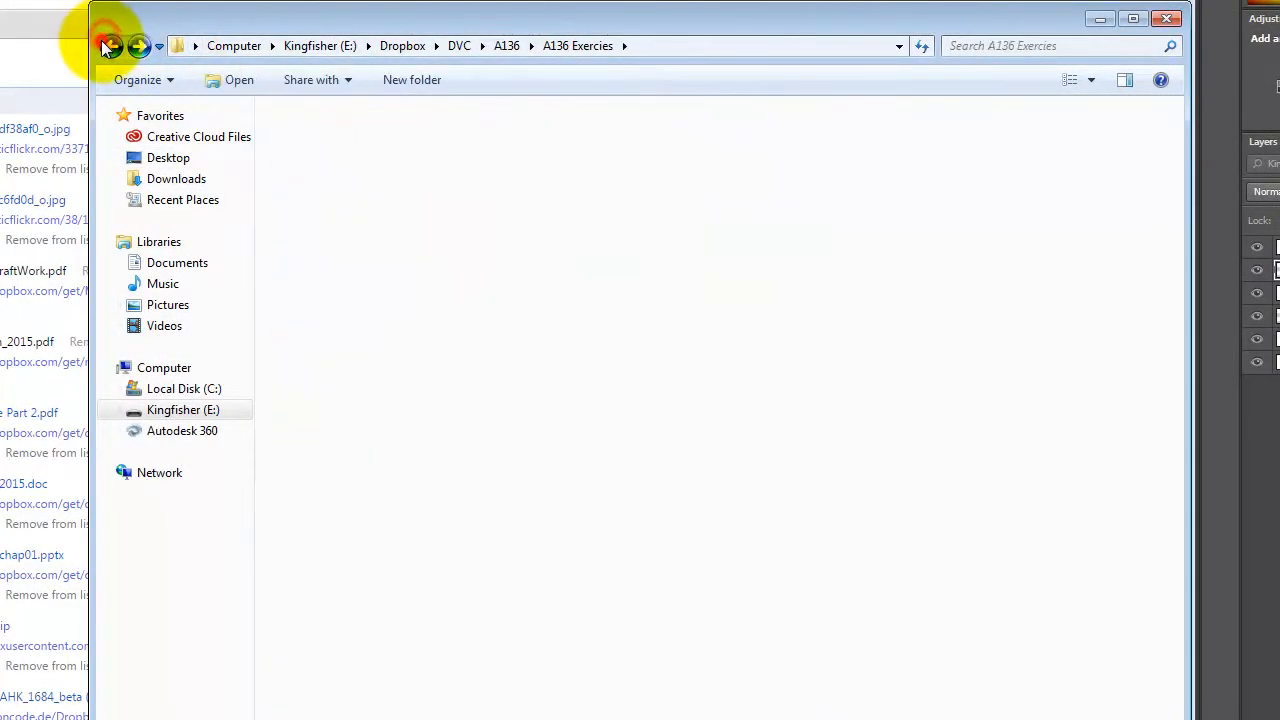
pyautogui.click(105, 42)
pyautogui.click(105, 42)
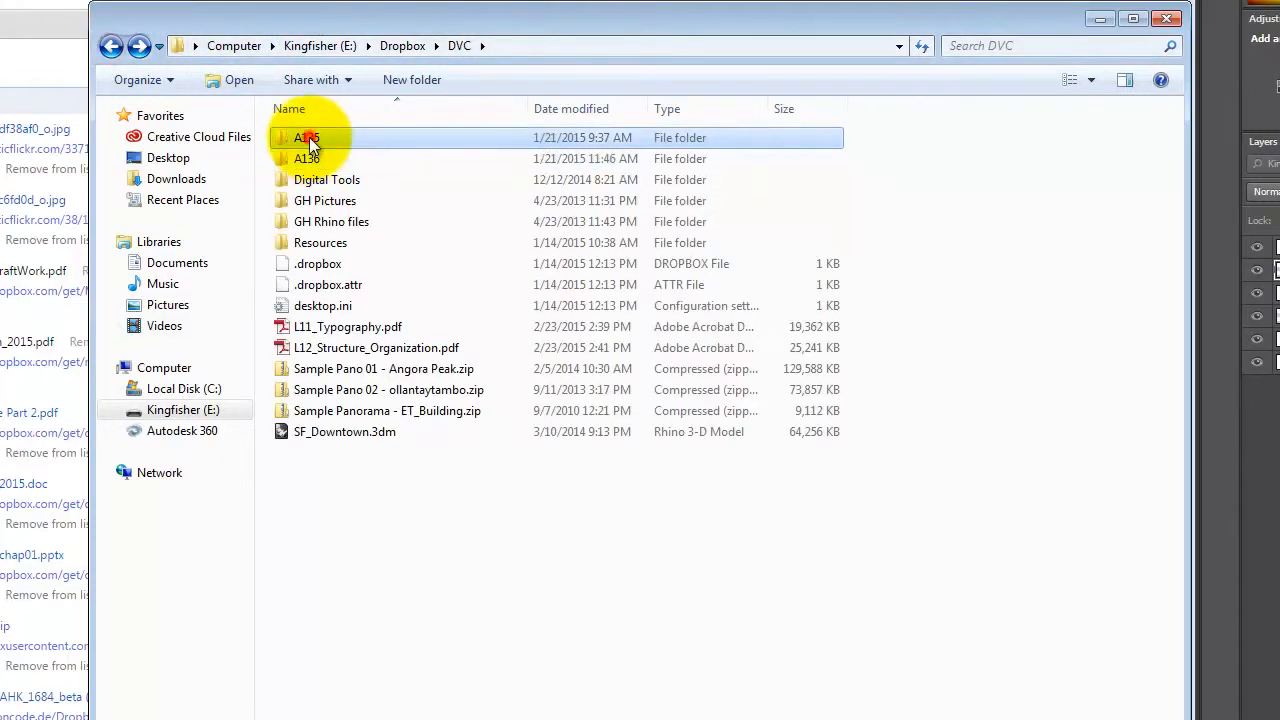
# Open A135, A135 Exercises, Ex128 and its S2015 subfolder, and paste the copied photo there
pyautogui.doubleClick(309, 137)
pyautogui.doubleClick(324, 137)
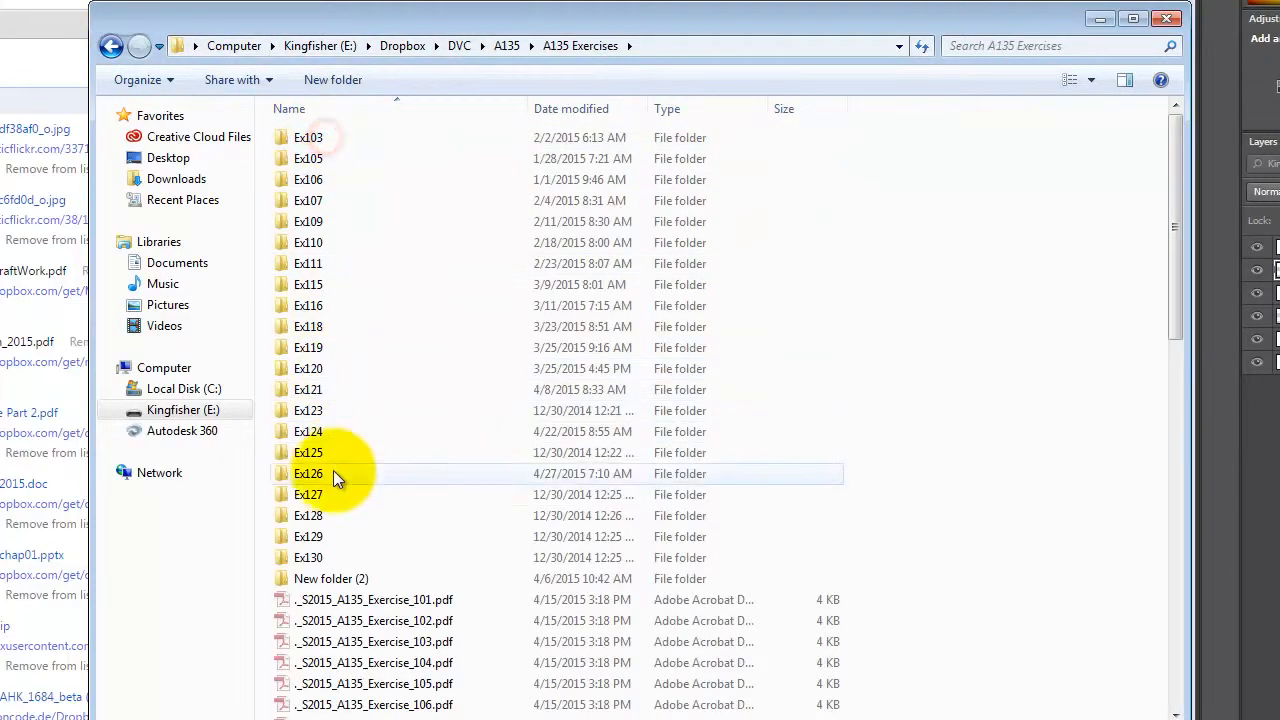
pyautogui.doubleClick(322, 516)
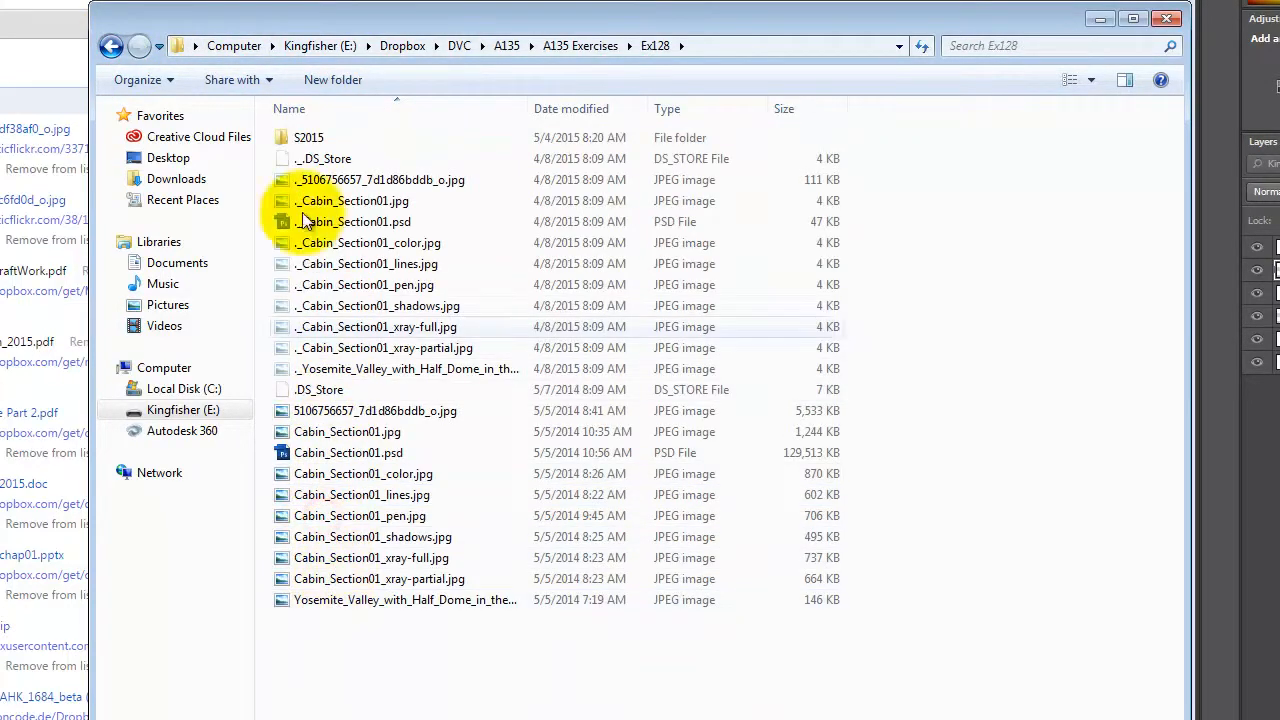
pyautogui.doubleClick(306, 137)
pyautogui.rightClick(363, 314)
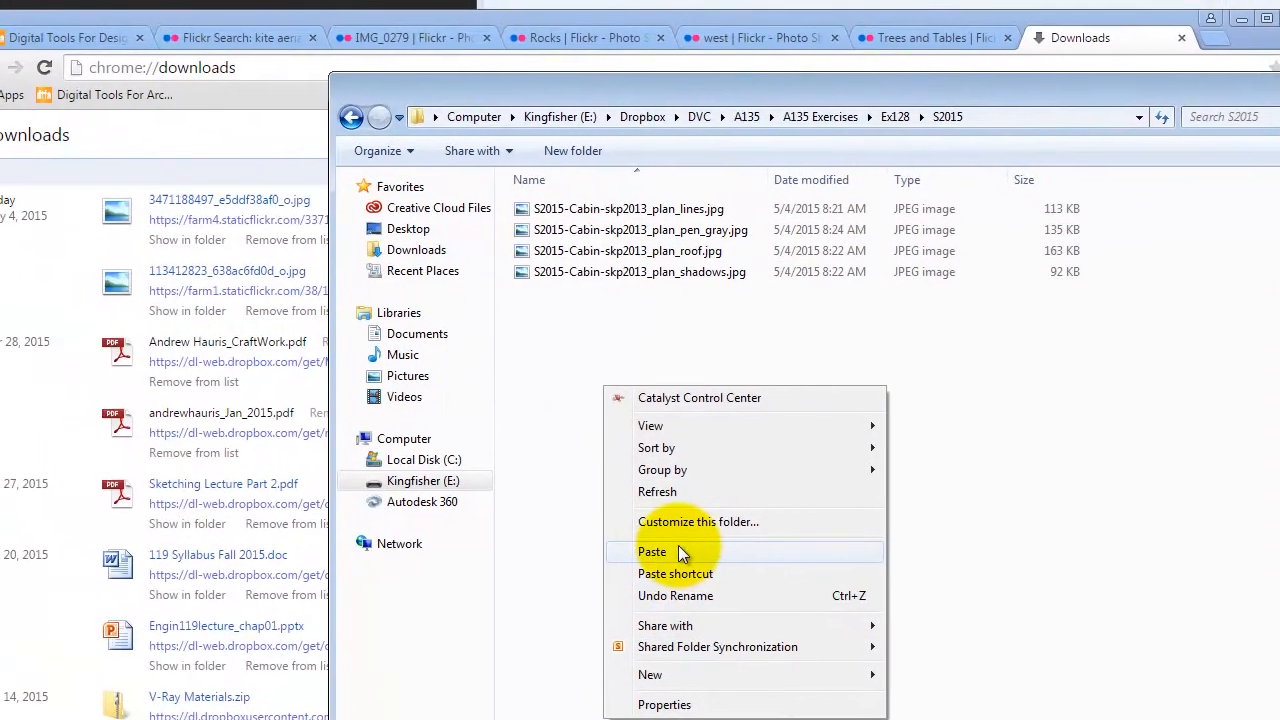
pyautogui.click(438, 482)
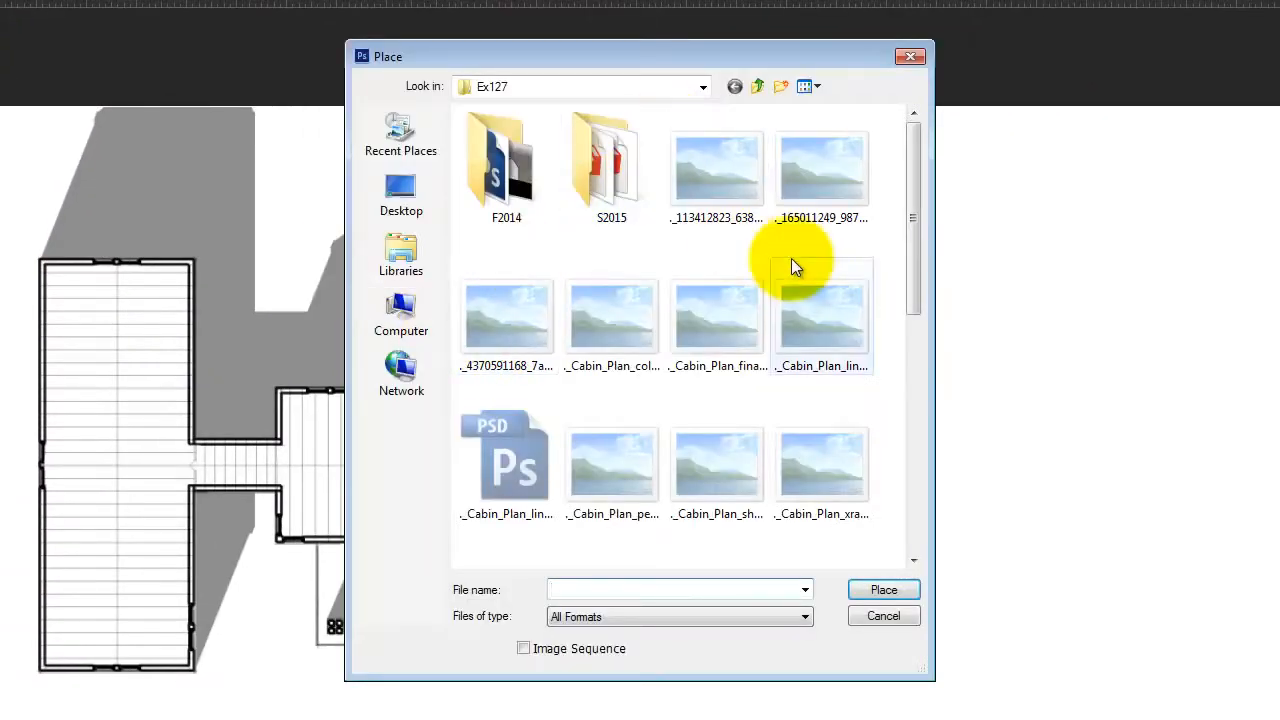
pyautogui.click(757, 86)
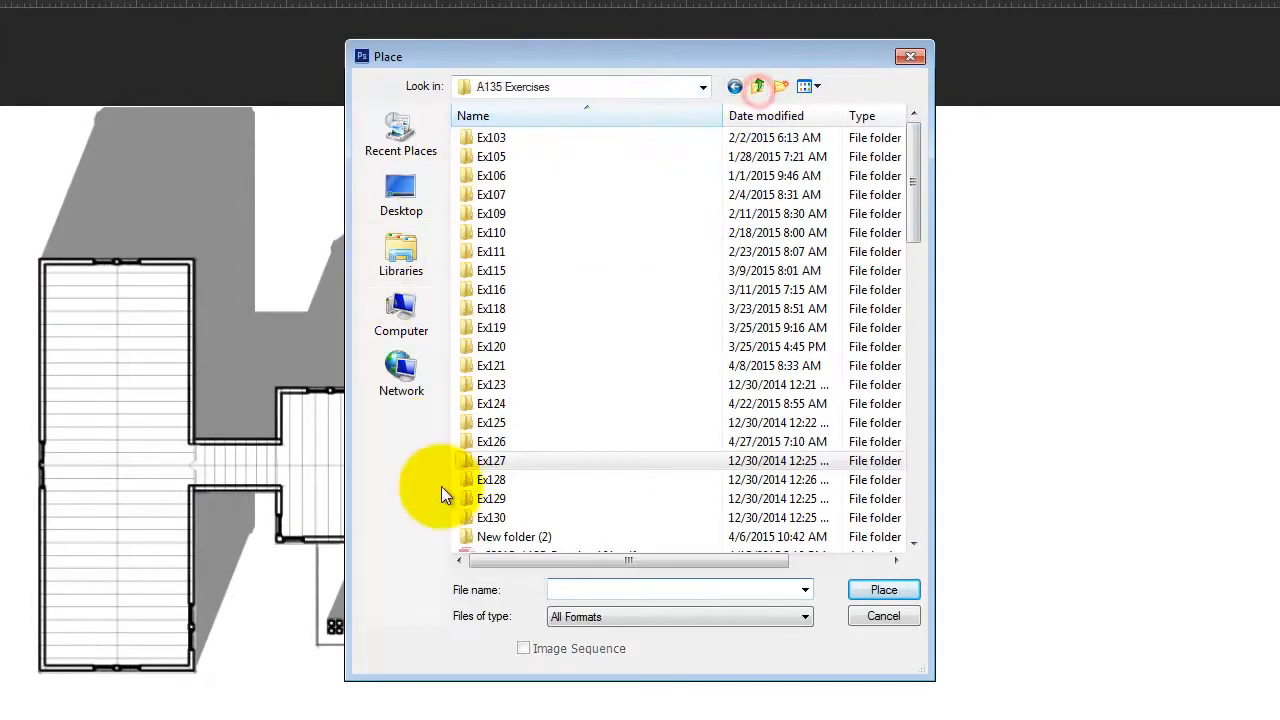
pyautogui.doubleClick(503, 478)
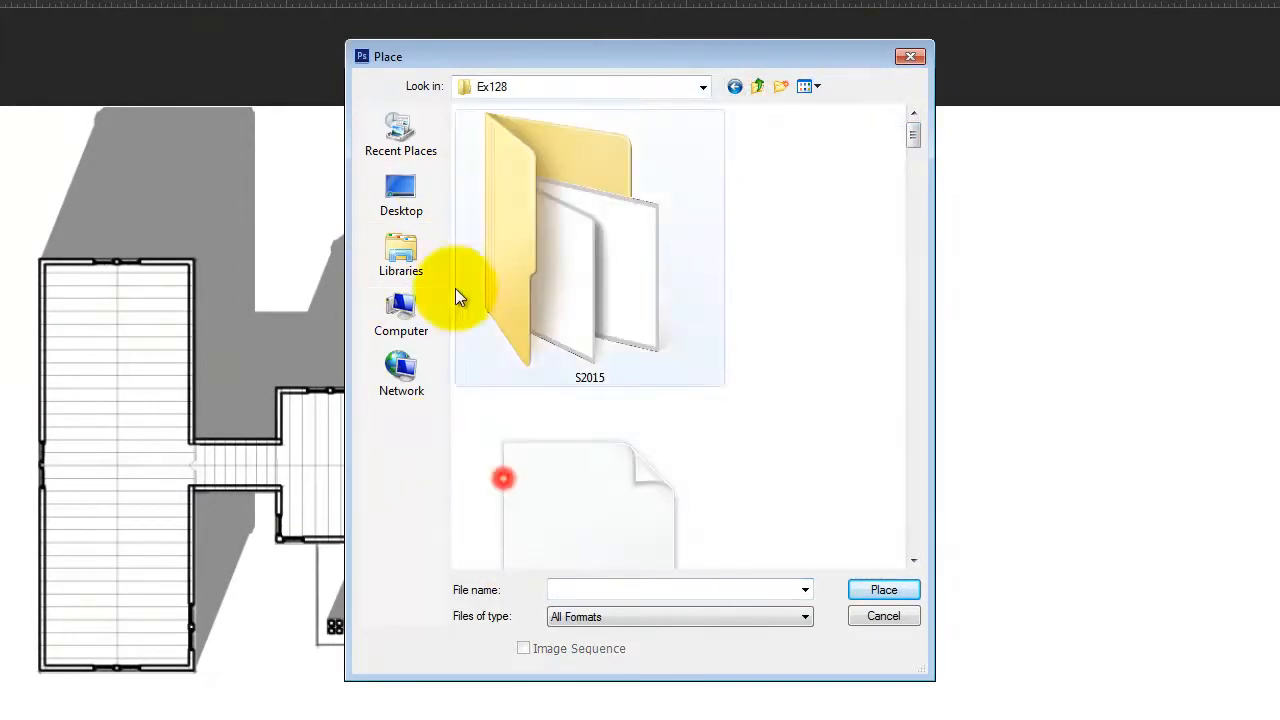
pyautogui.doubleClick(578, 230)
pyautogui.click(533, 137)
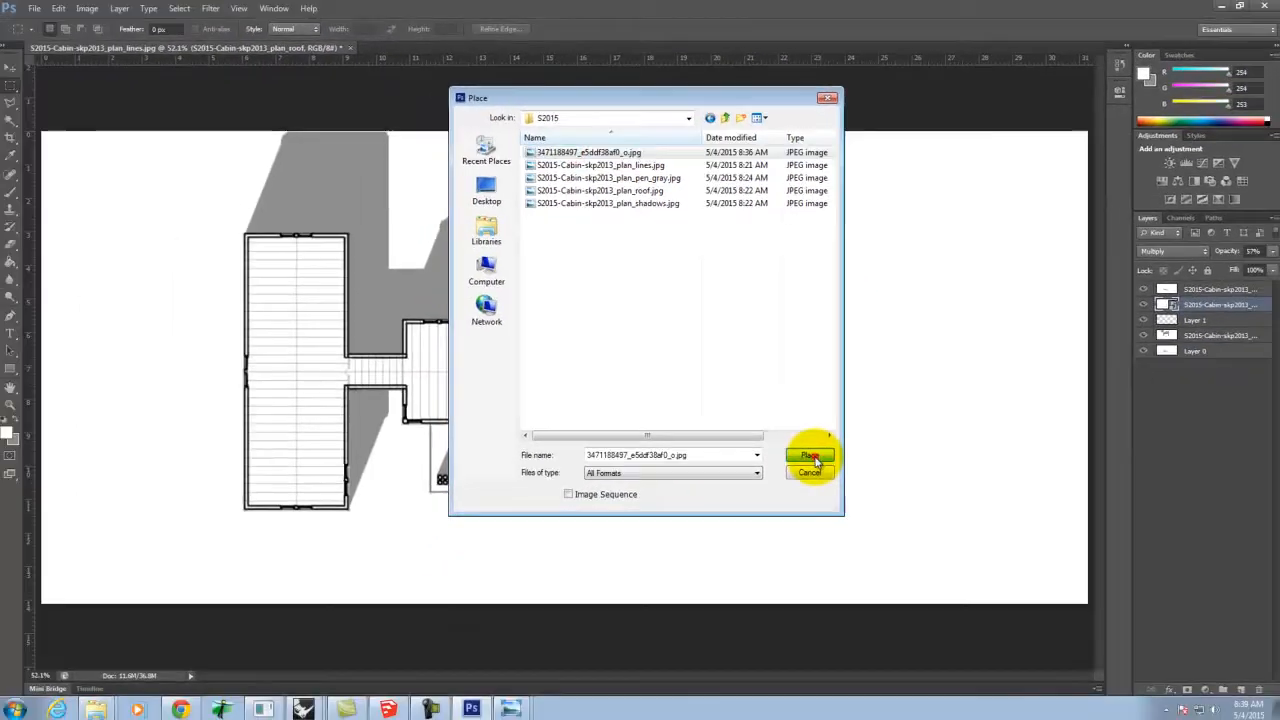
pyautogui.click(883, 589)
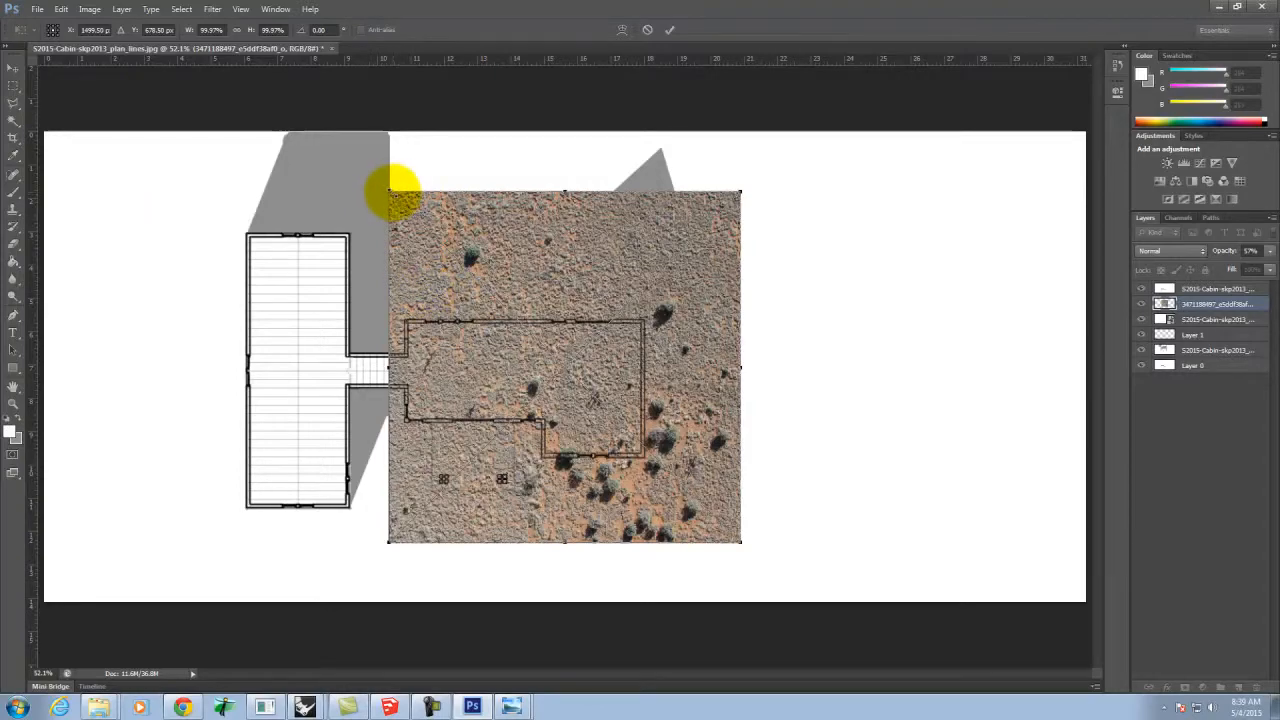
# Enlarge the placed ground photo to about 19.75 in square, position it around the cabin plan and commit the placement
pyautogui.moveTo(389, 190); pyautogui.dragTo(114, 71)
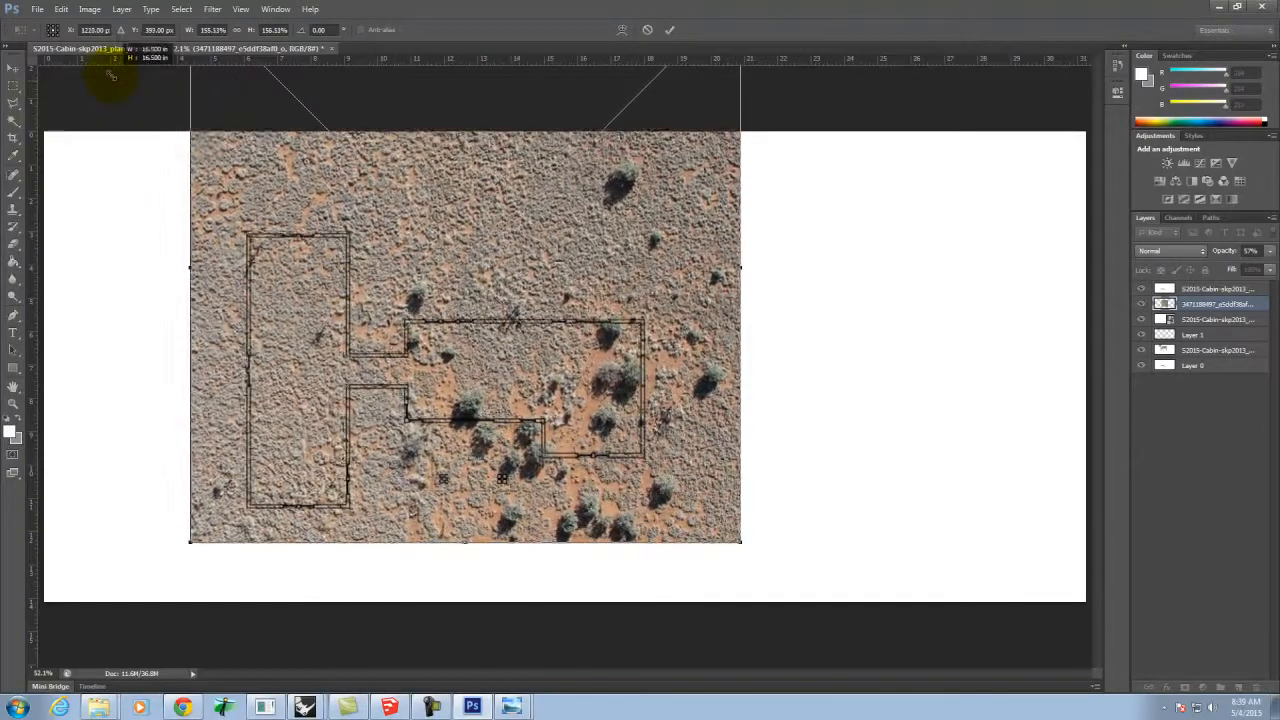
pyautogui.moveTo(739, 540); pyautogui.dragTo(846, 649)
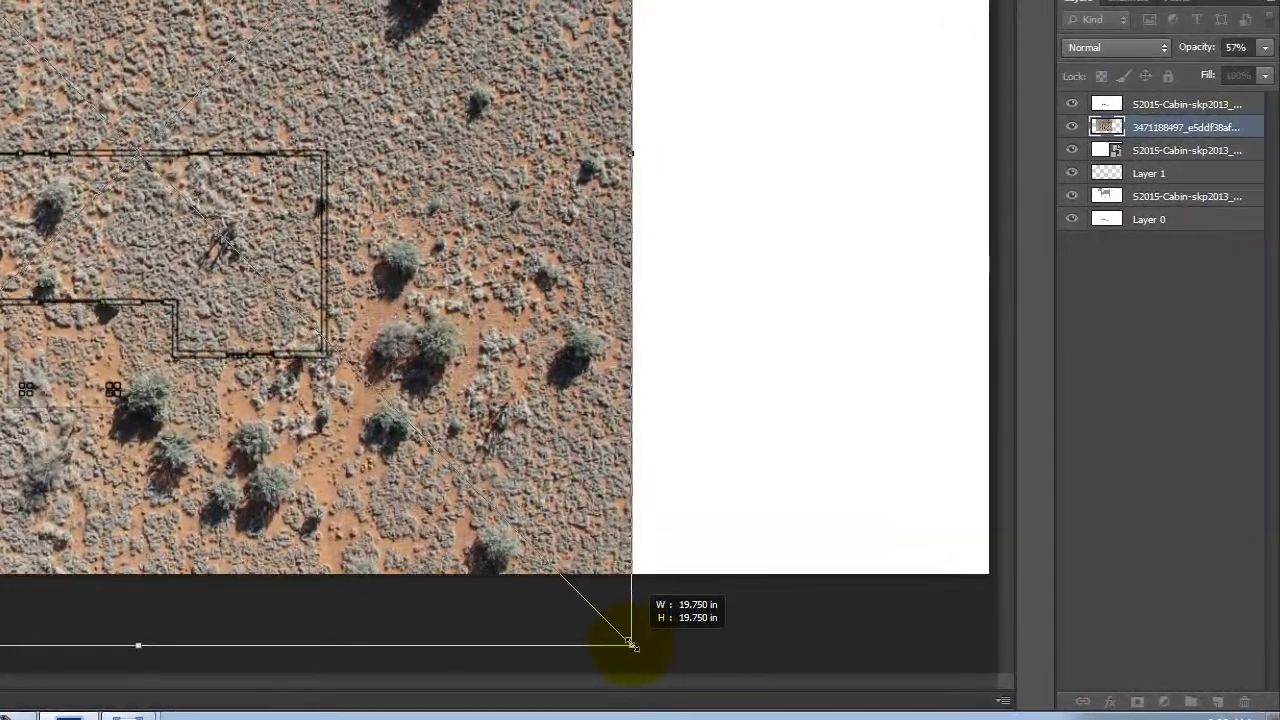
pyautogui.moveTo(632, 645); pyautogui.dragTo(626, 634)
pyautogui.moveTo(451, 237); pyautogui.dragTo(459, 325)
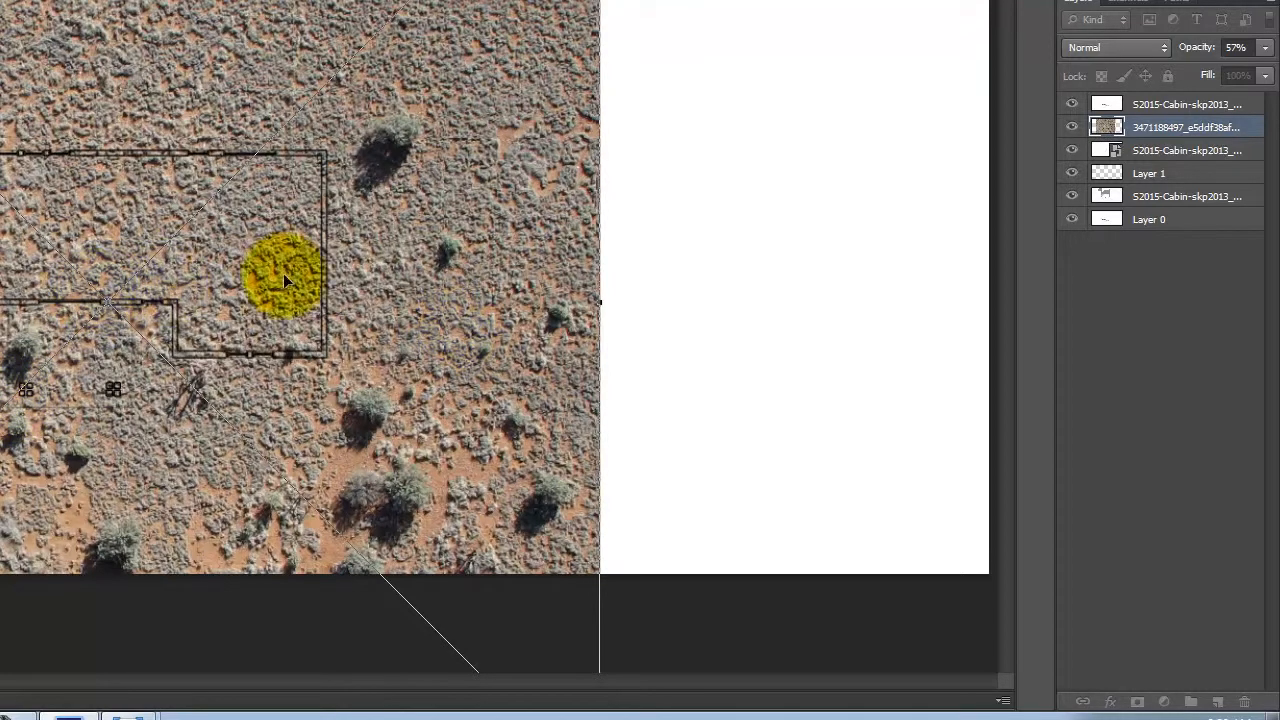
pyautogui.moveTo(203, 258); pyautogui.dragTo(177, 237)
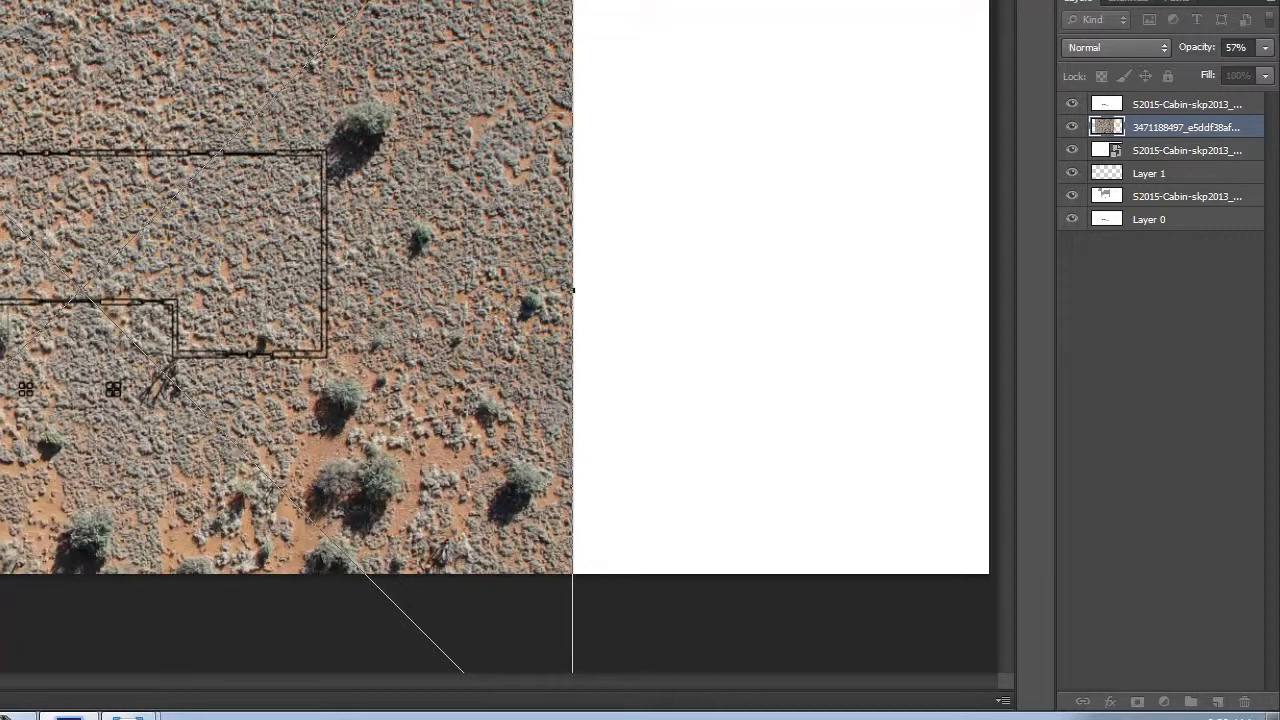
pyautogui.press('Return')
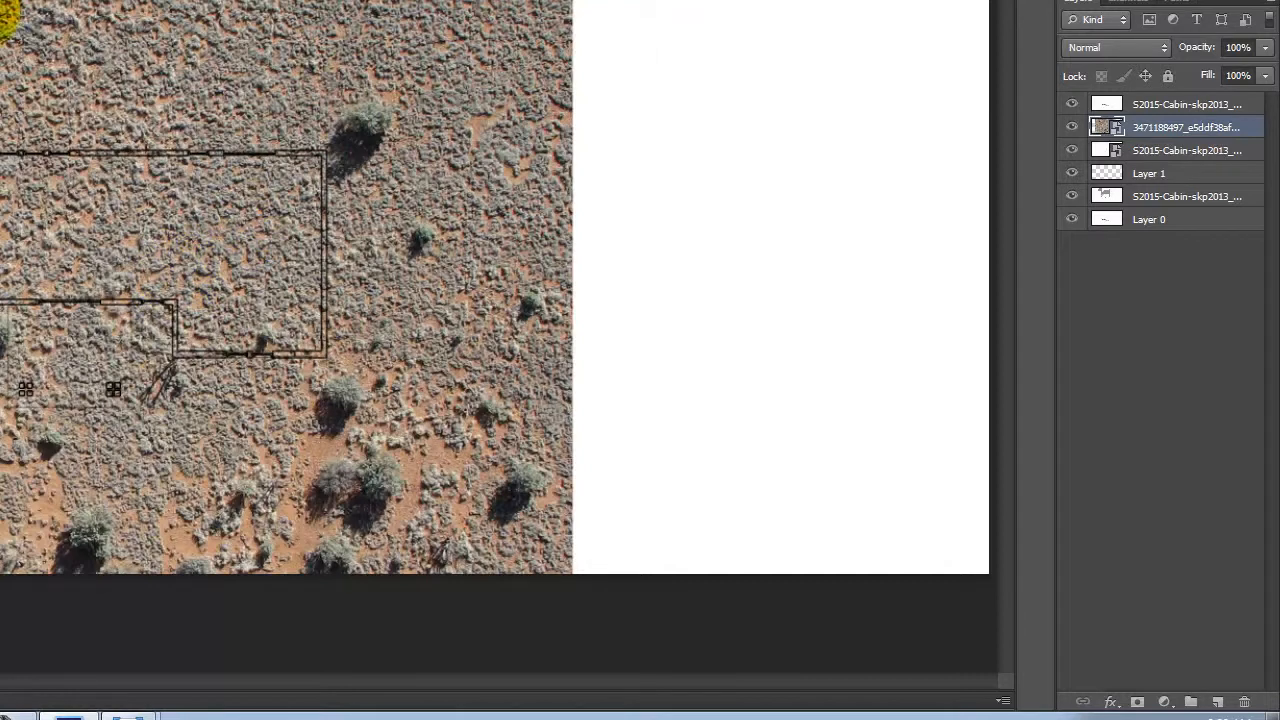
# Move the ground photo layer to the top of the stack and add a Channel Mixer adjustment layer named BW above it
pyautogui.moveTo(1188, 128); pyautogui.dragTo(1182, 96)
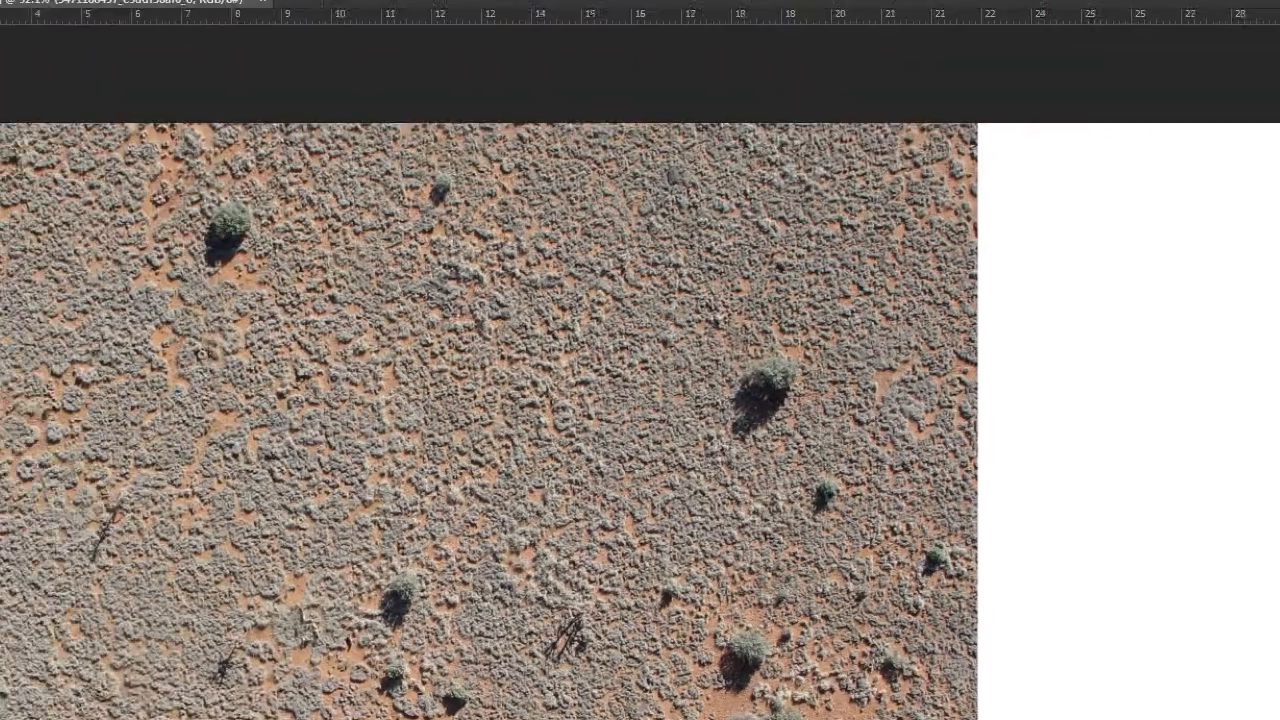
pyautogui.click(63, 13)
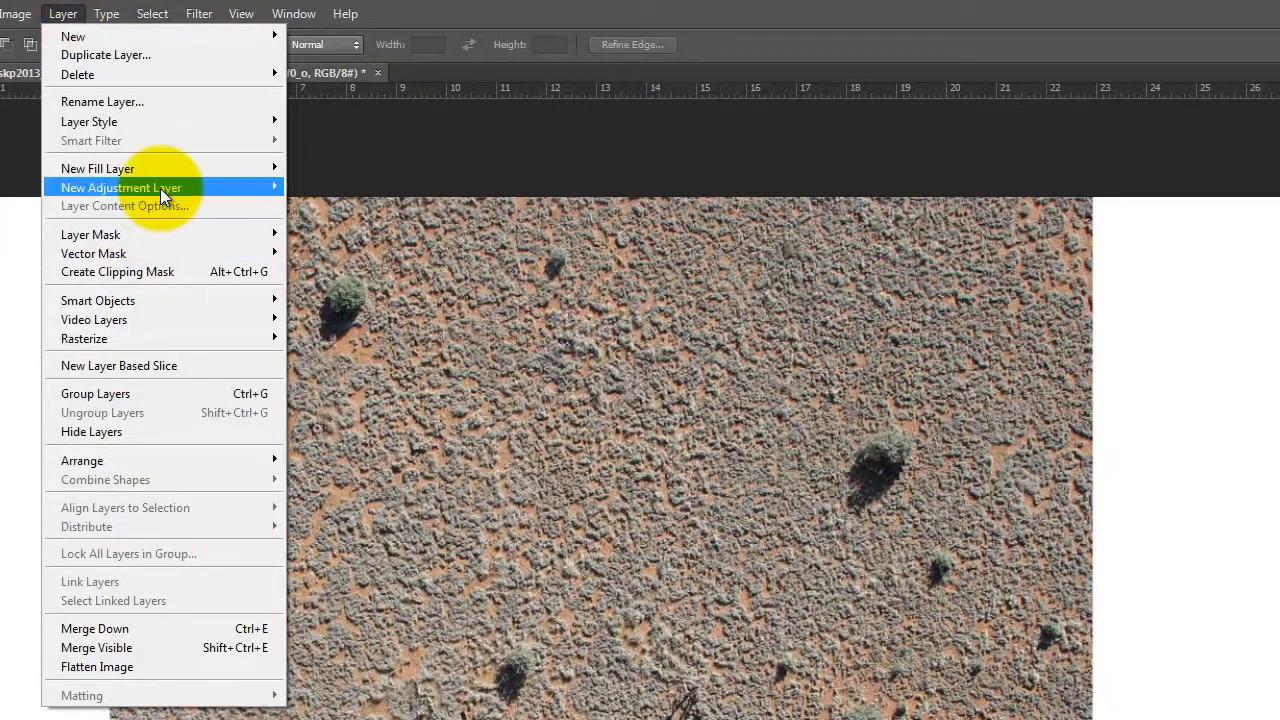
pyautogui.moveTo(160, 188)
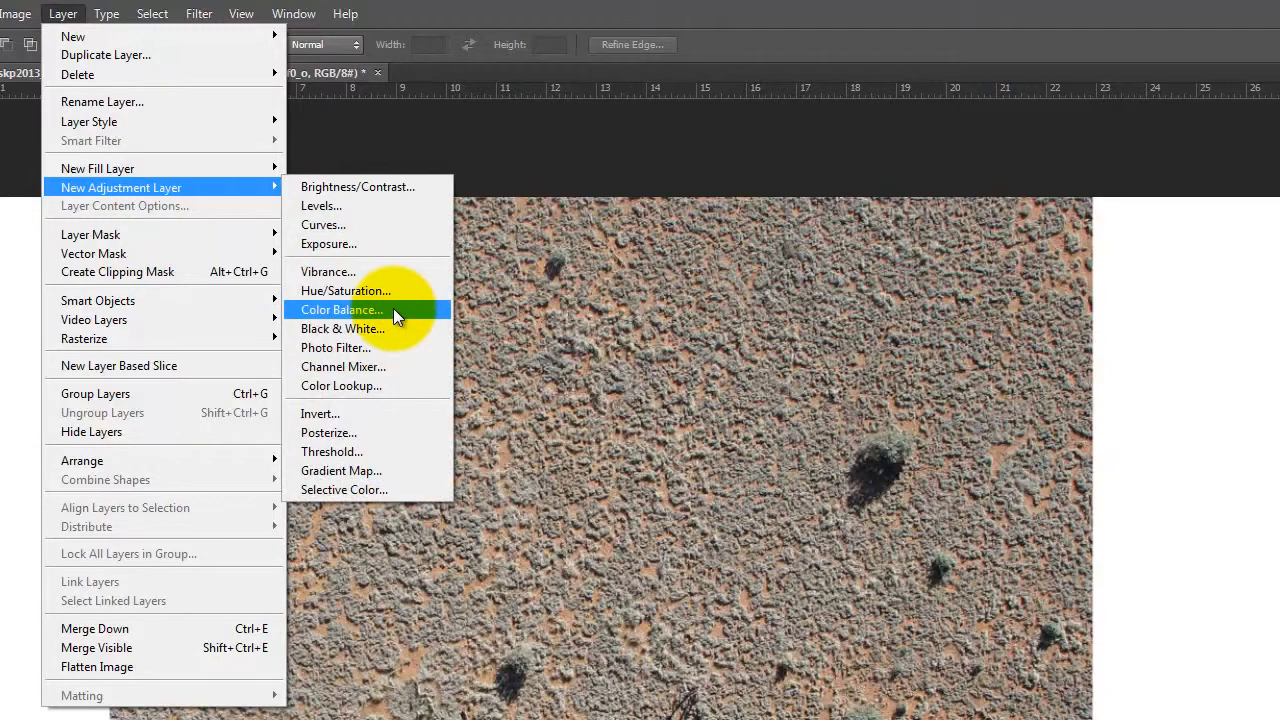
pyautogui.click(381, 366)
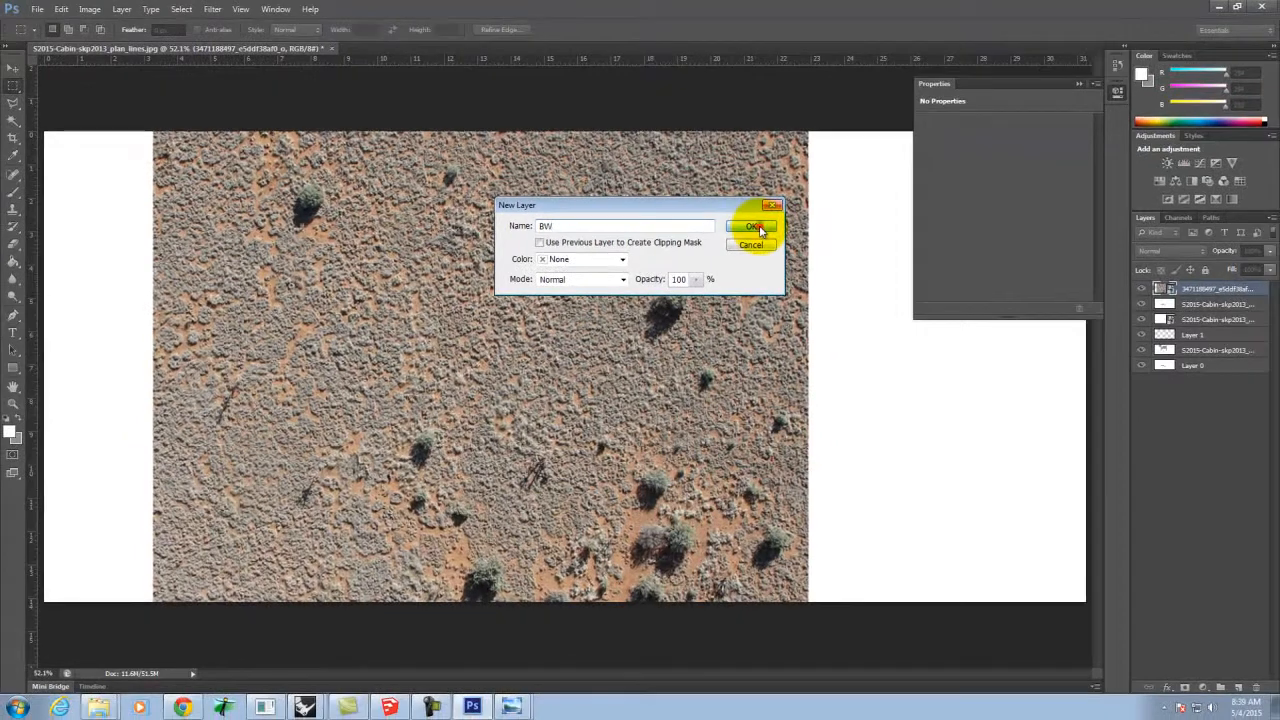
# Set the BW Channel Mixer to monochrome with the Black & White Infrared (RGB) preset and clip it to the ground photo layer
pyautogui.click(1006, 339)
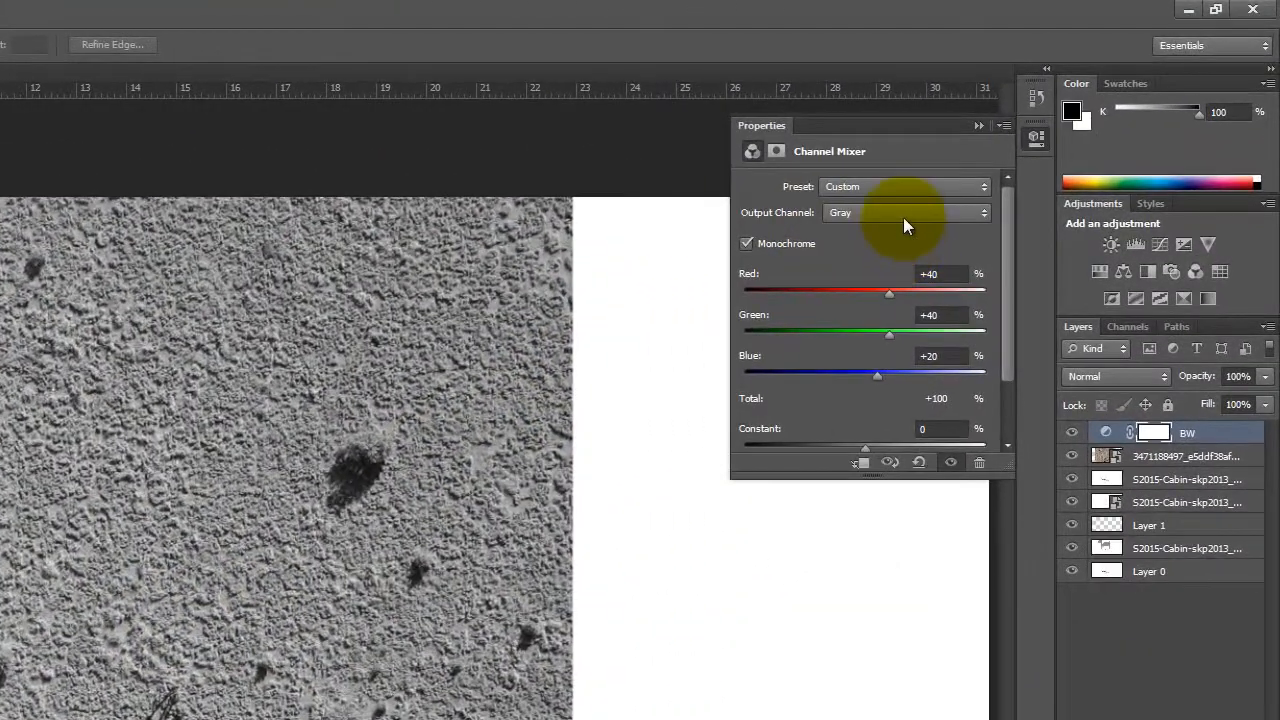
pyautogui.click(903, 215)
pyautogui.click(910, 180)
pyautogui.click(918, 184)
pyautogui.click(915, 240)
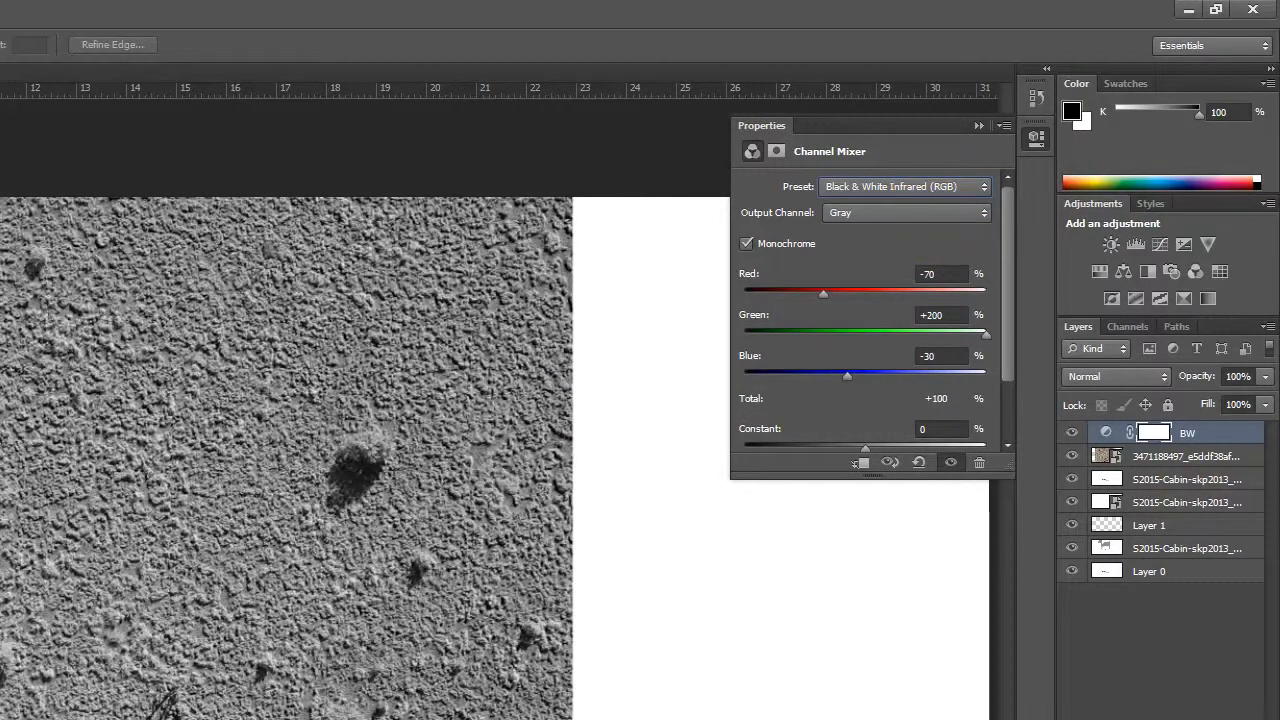
pyautogui.click(980, 124)
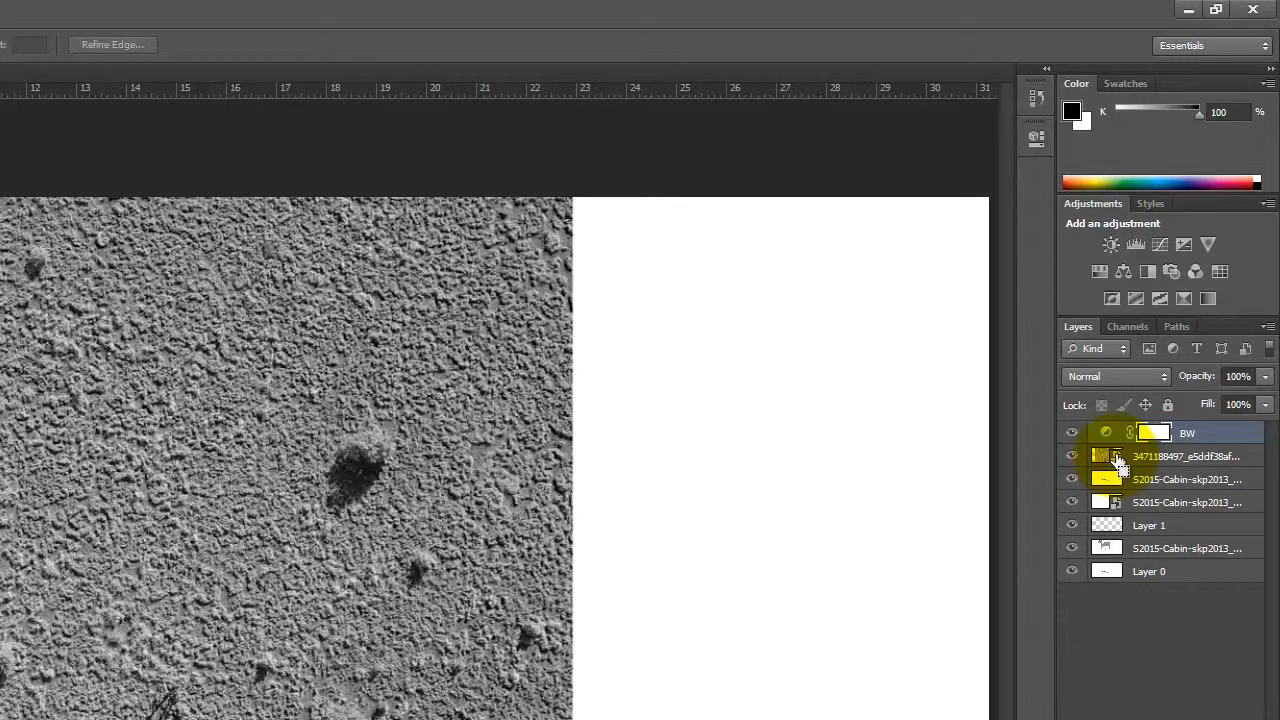
pyautogui.hotkey('ctrl', 'alt', 'g')
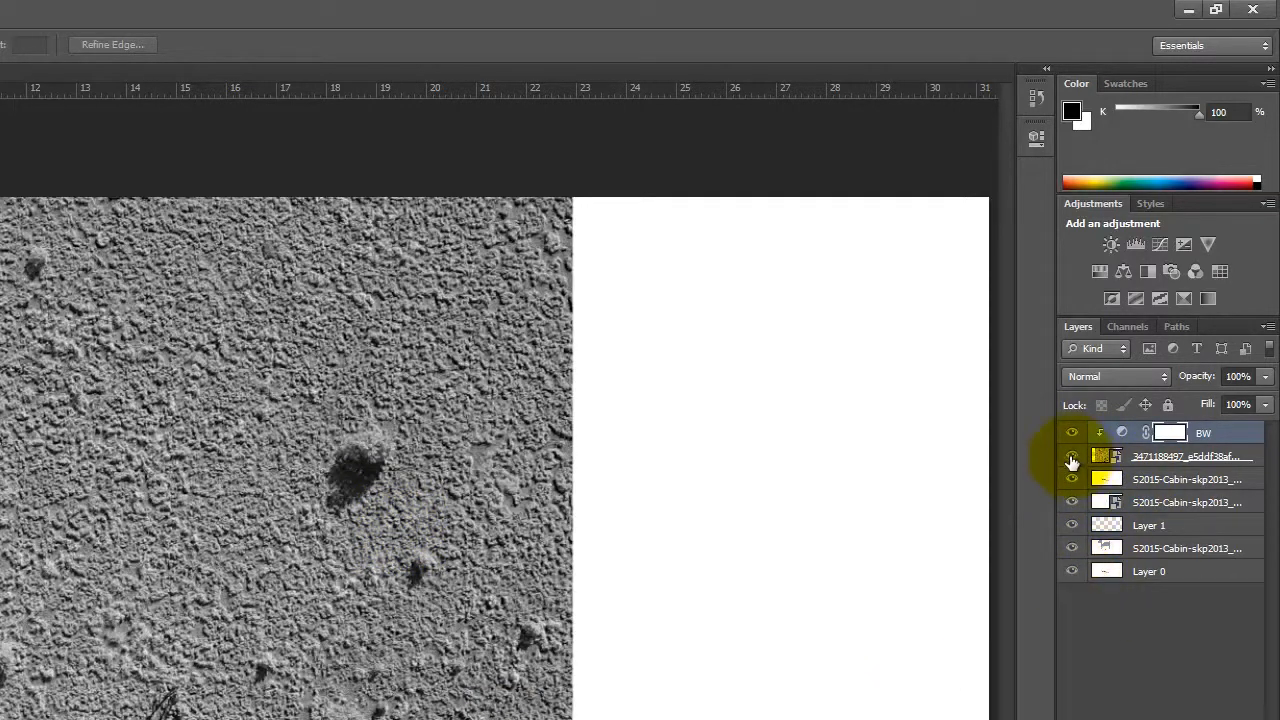
# Hide all layers above Layer 0, then select the cabin footprint by inverting a Magic Wand selection of its surroundings
pyautogui.moveTo(1069, 436); pyautogui.dragTo(1070, 531)
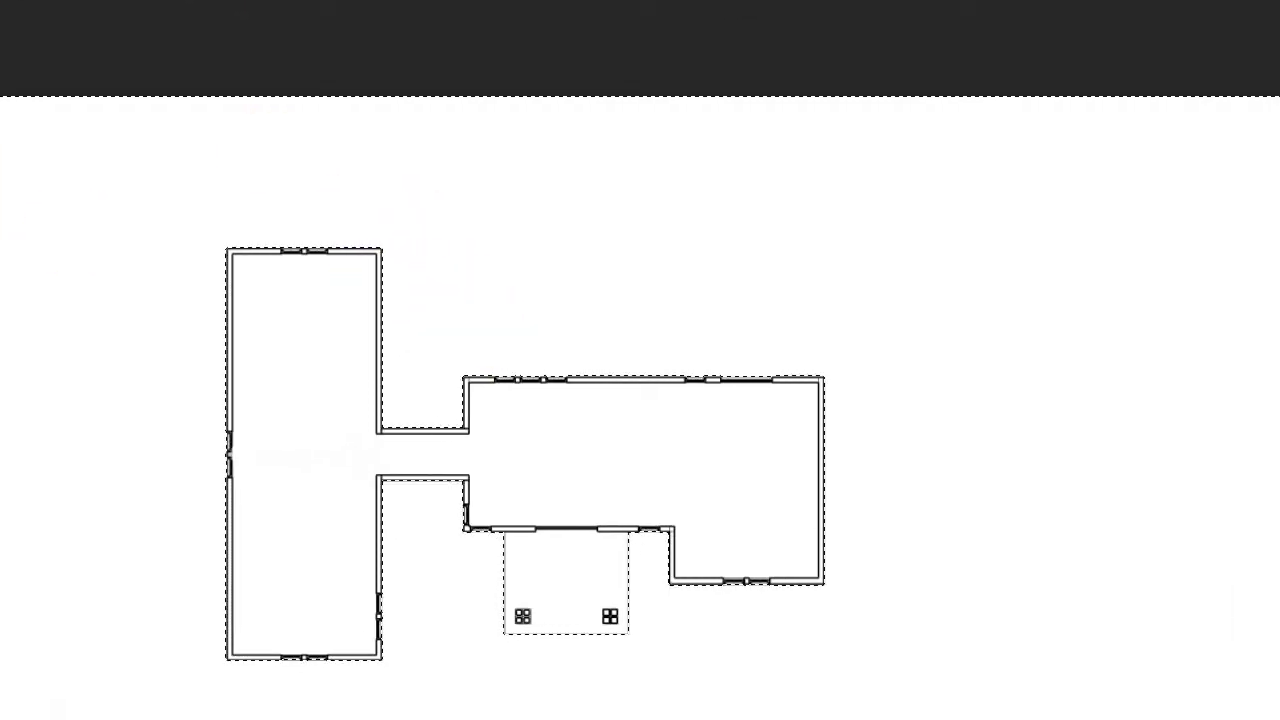
pyautogui.click(143, 0)
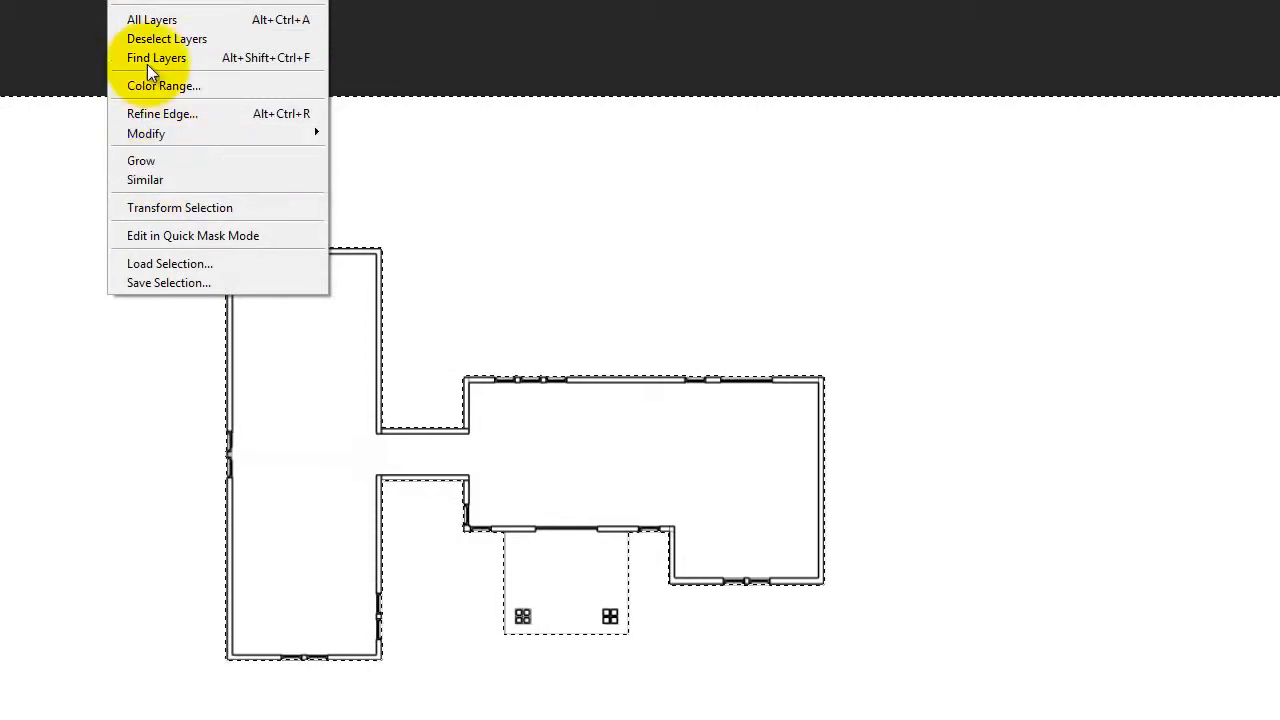
pyautogui.click(152, 1)
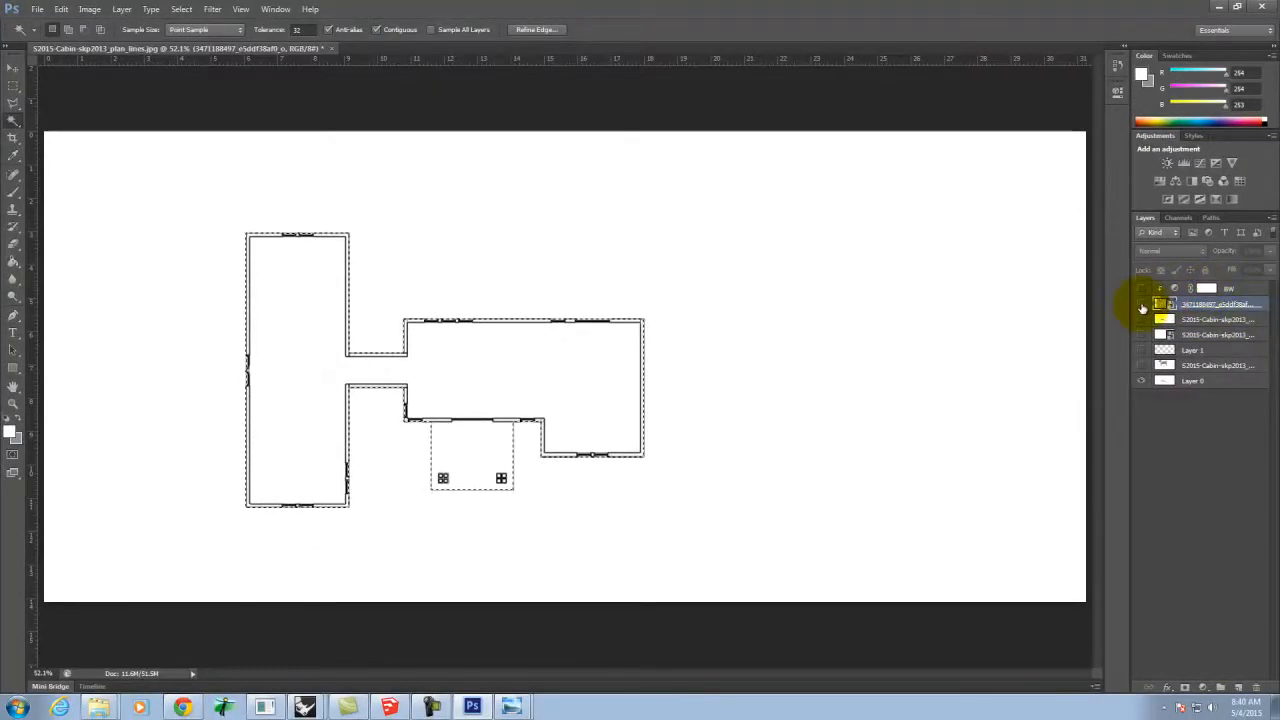
# Show the ground photo layer and try masking it with the cabin footprint selection, undoing the mask
pyautogui.click(1142, 304)
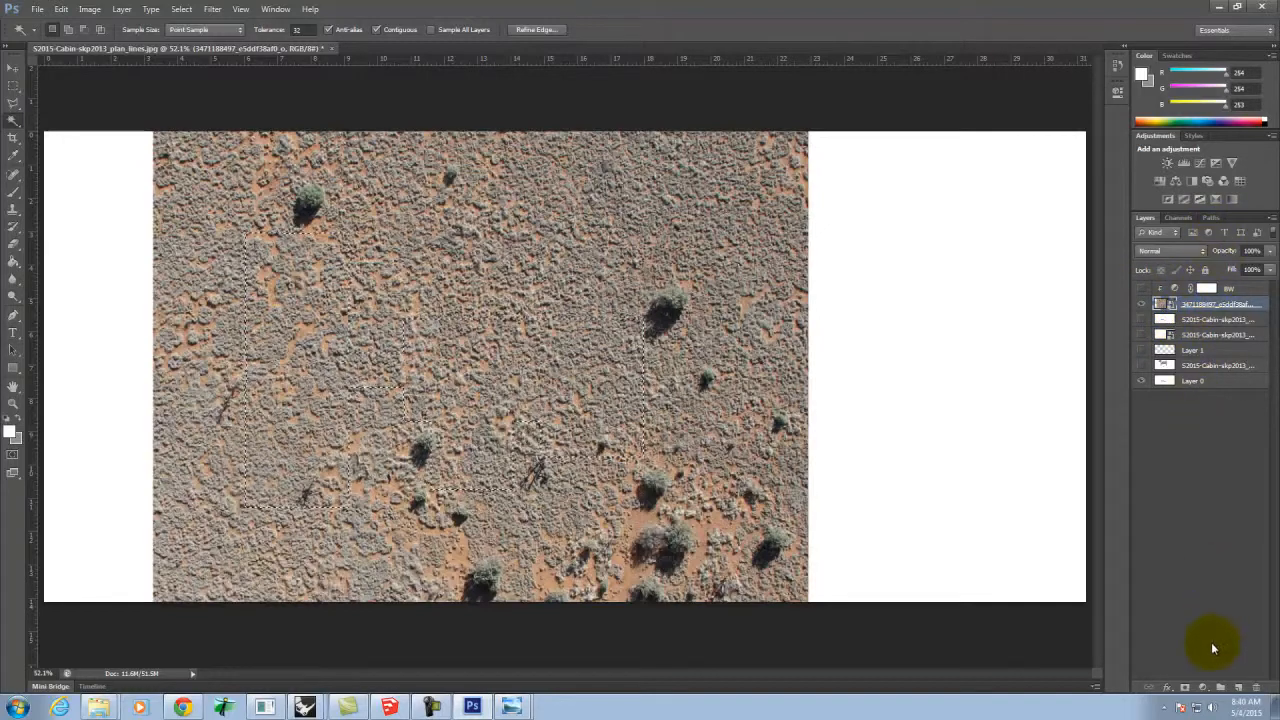
pyautogui.click(1185, 688)
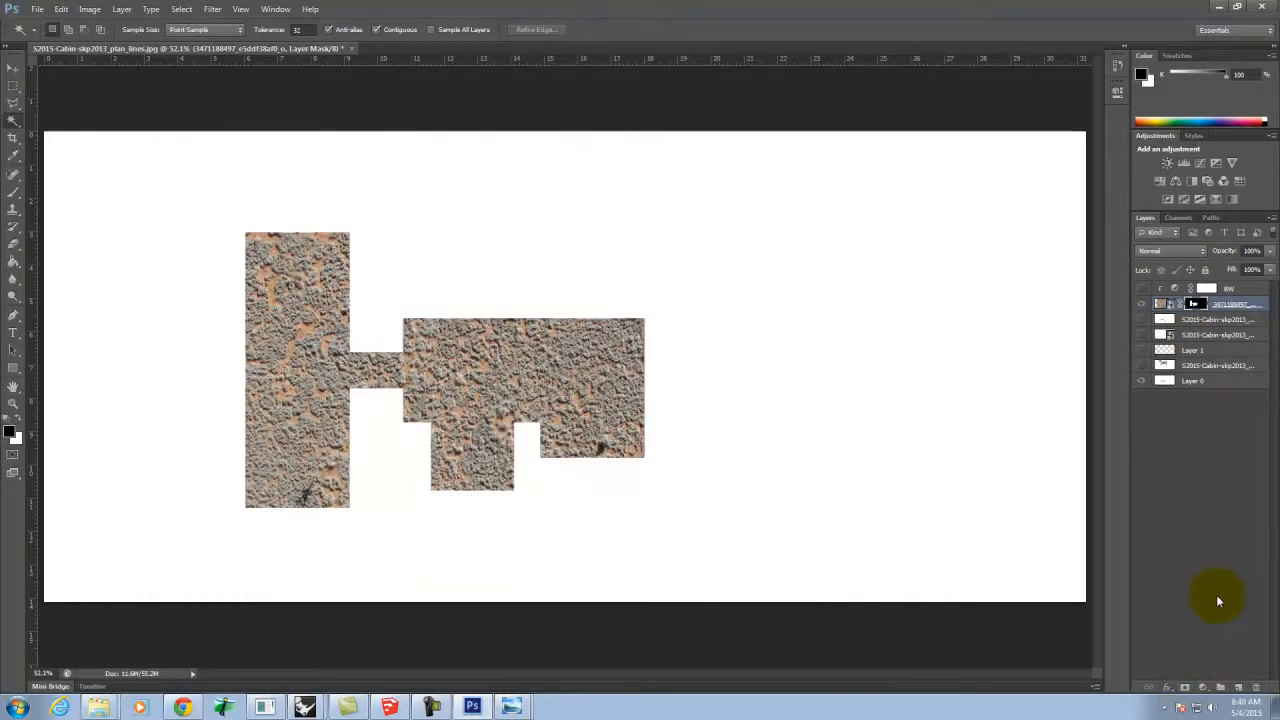
pyautogui.hotkey('ctrl', 'z')
# Invert the selection and add a layer mask that limits the ground photo to the area outside the cabin
pyautogui.click(181, 10)
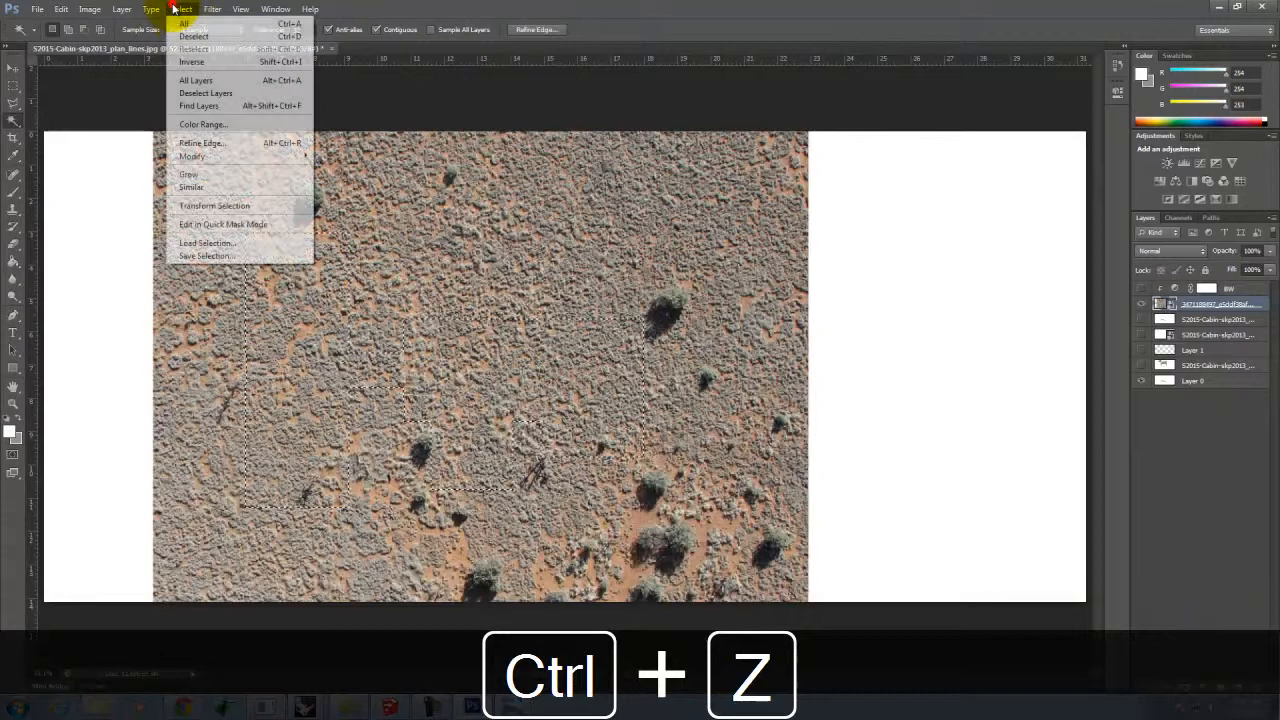
pyautogui.click(198, 64)
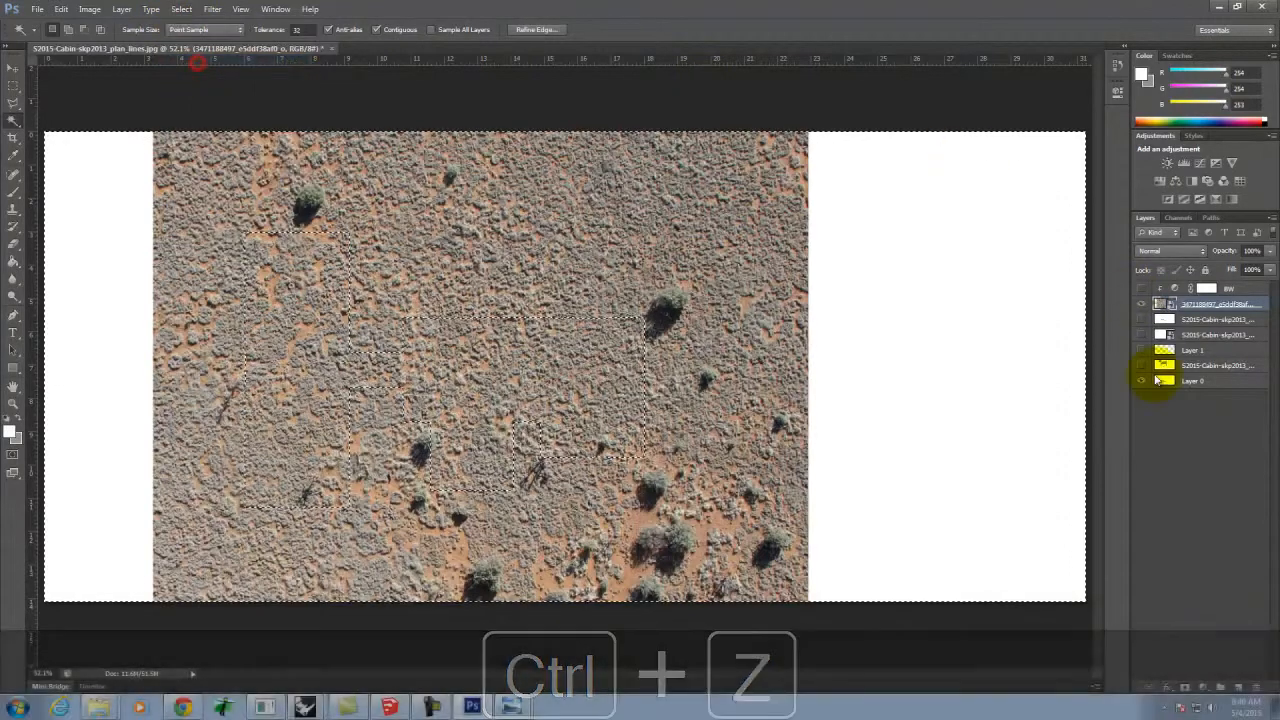
pyautogui.click(1185, 688)
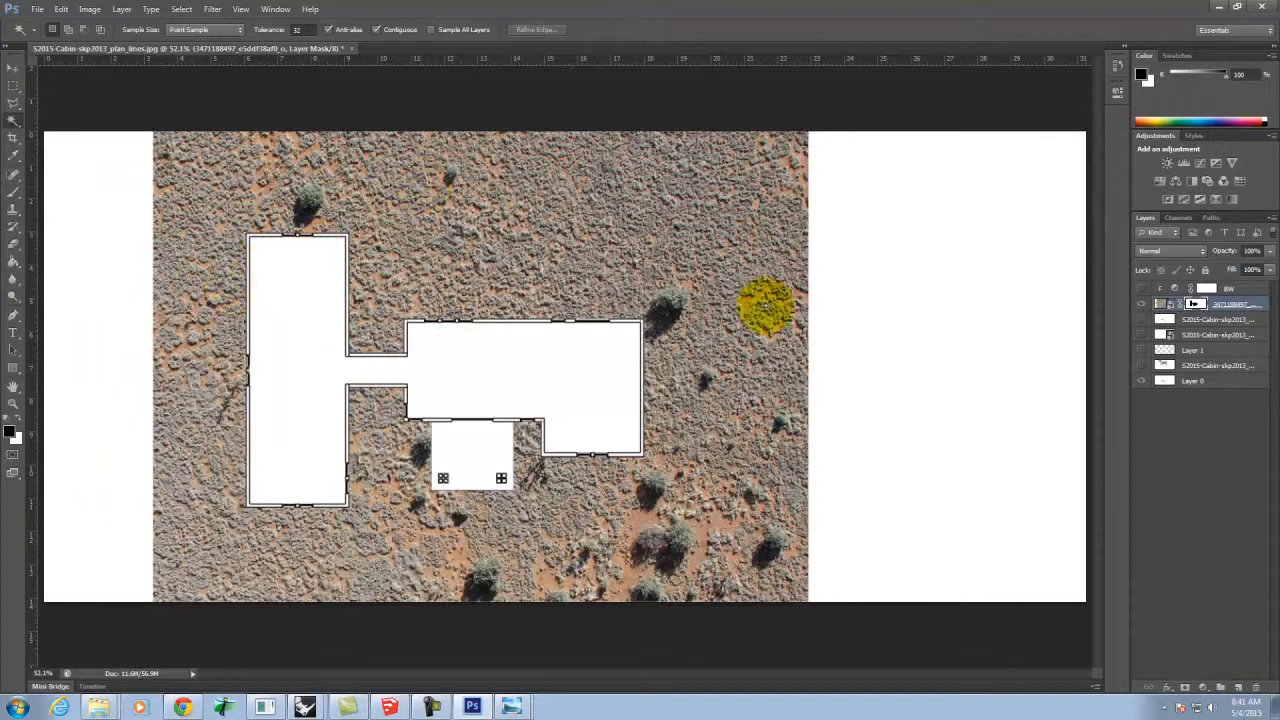
# Show the BW adjustment and the cabin plan layers again, and set the ground photo's opacity to 62%
pyautogui.click(1141, 289)
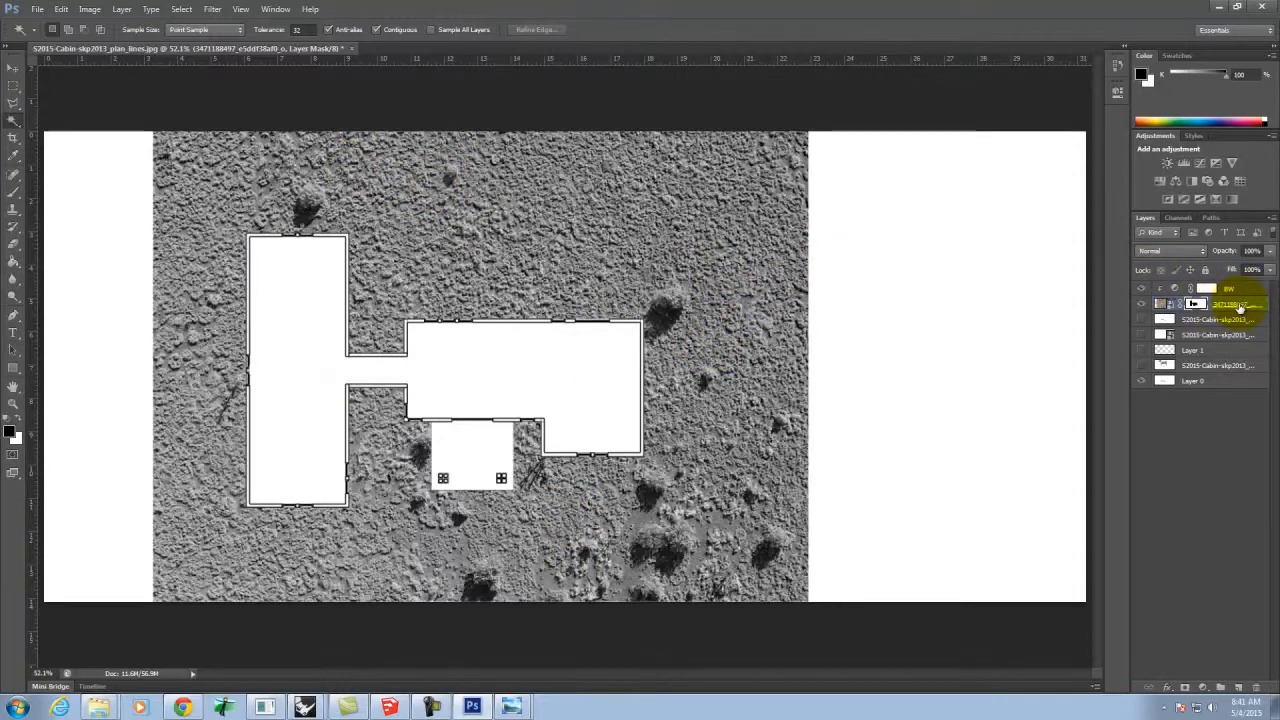
pyautogui.moveTo(1256, 271); pyautogui.dragTo(1246, 272)
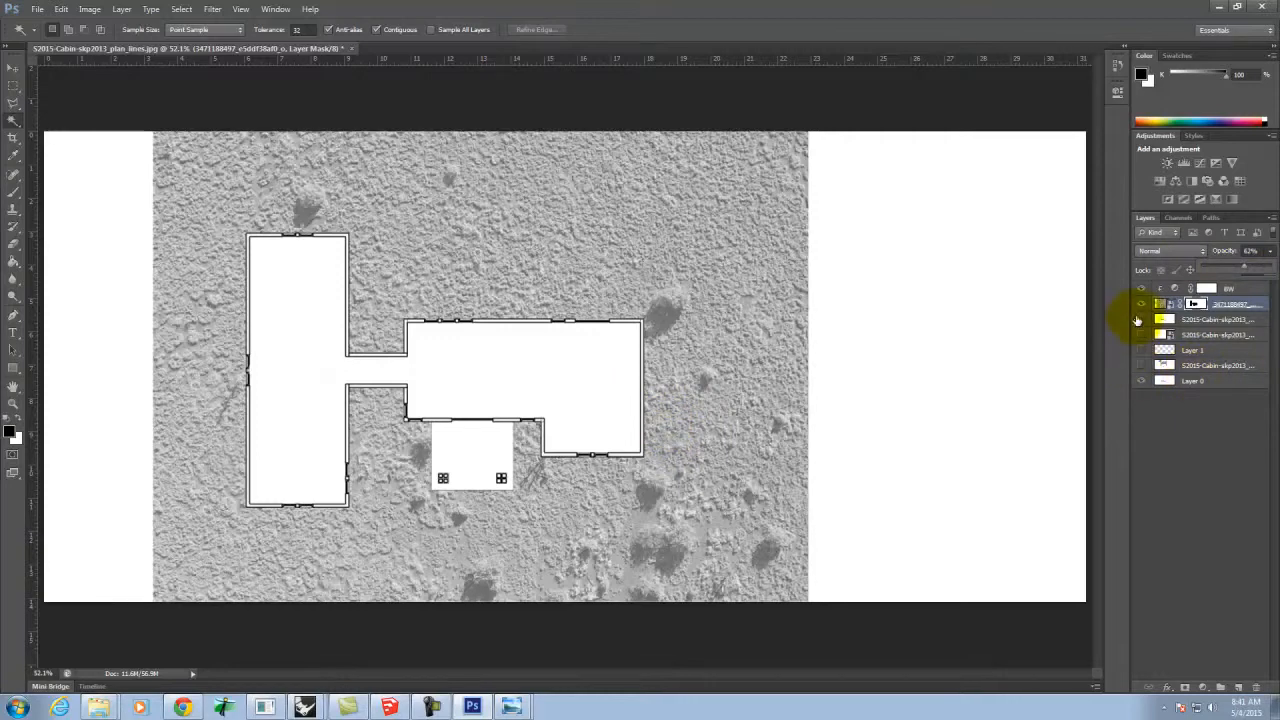
pyautogui.click(1141, 366)
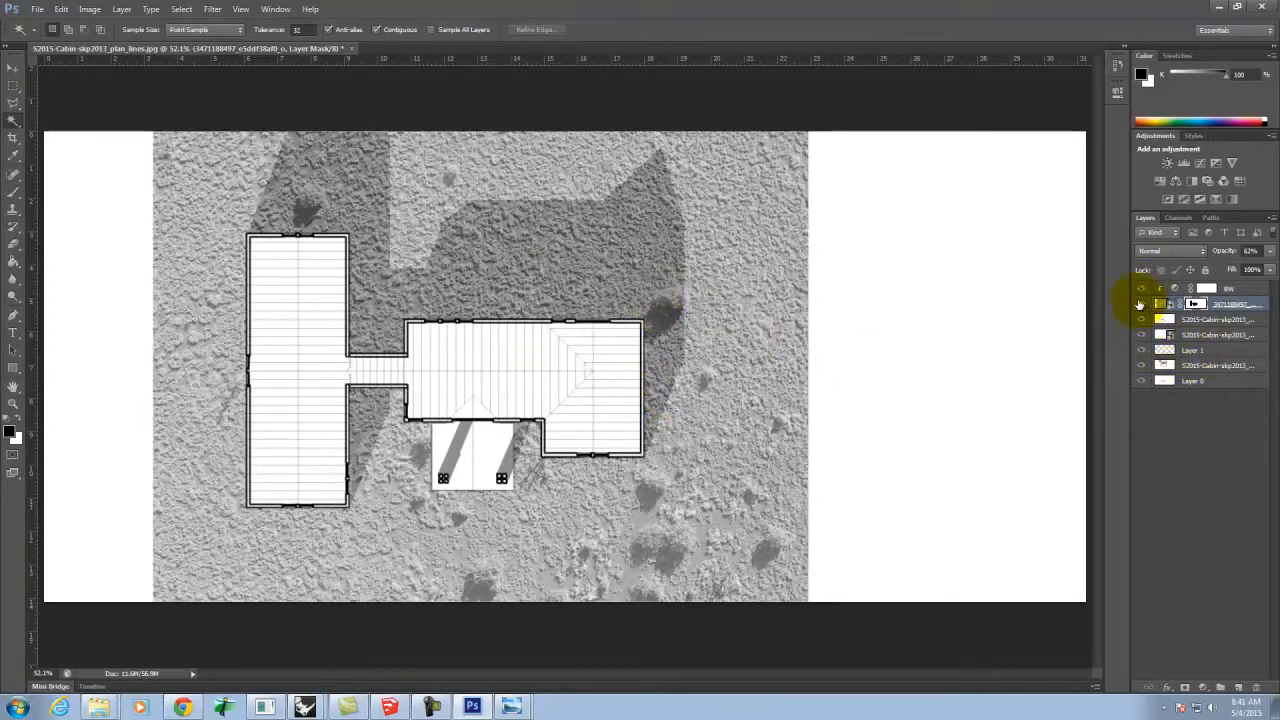
# Hide the plan lines, roof and Layer 1 layers, leaving the cabin shadow layer visible beneath the ground photo
pyautogui.hotkey('ctrl', '=')
pyautogui.hotkey('ctrl', '=')
pyautogui.hotkey('ctrl', '=')
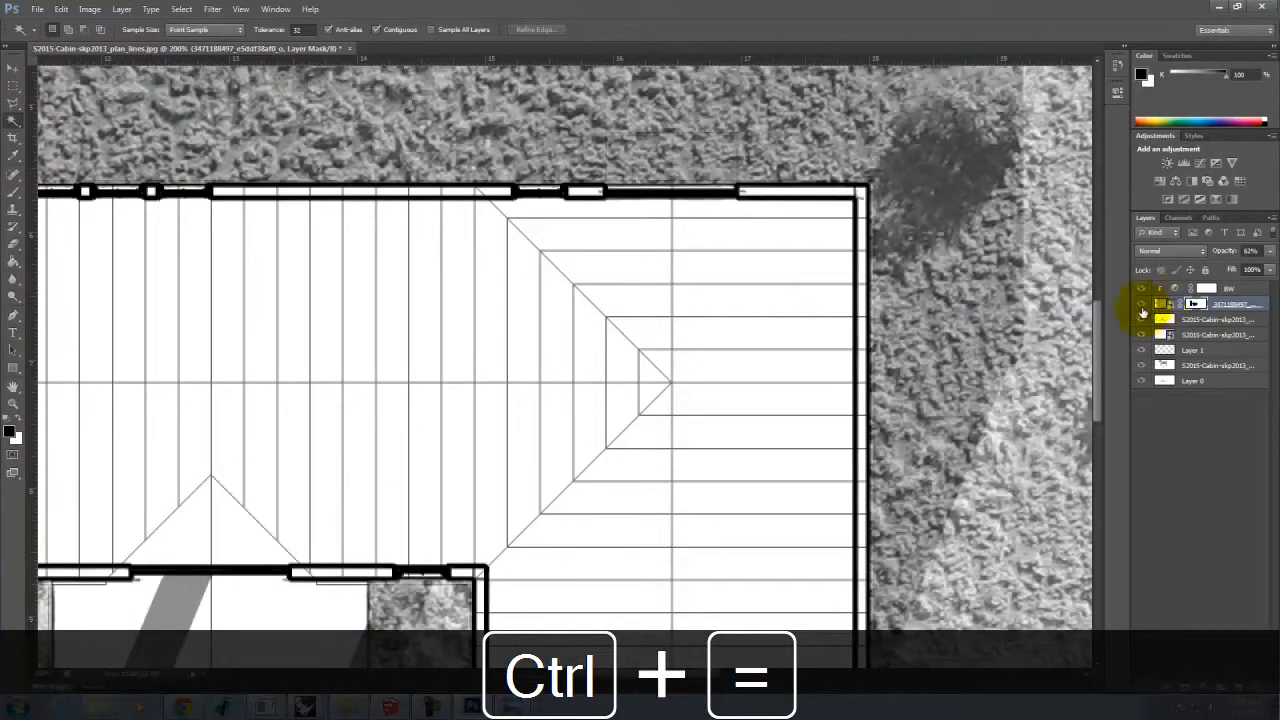
pyautogui.click(1142, 306)
pyautogui.click(1142, 303)
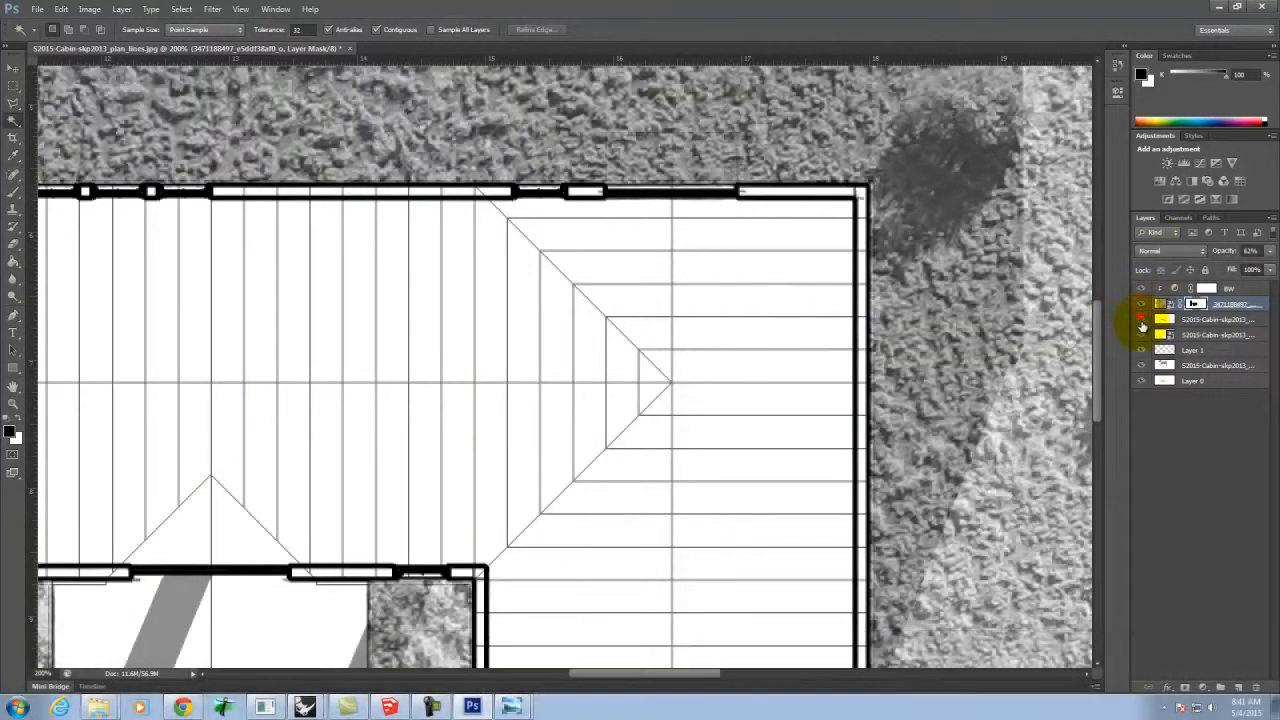
pyautogui.click(1142, 362)
pyautogui.press('space')
pyautogui.moveTo(1014, 271); pyautogui.dragTo(477, 423)
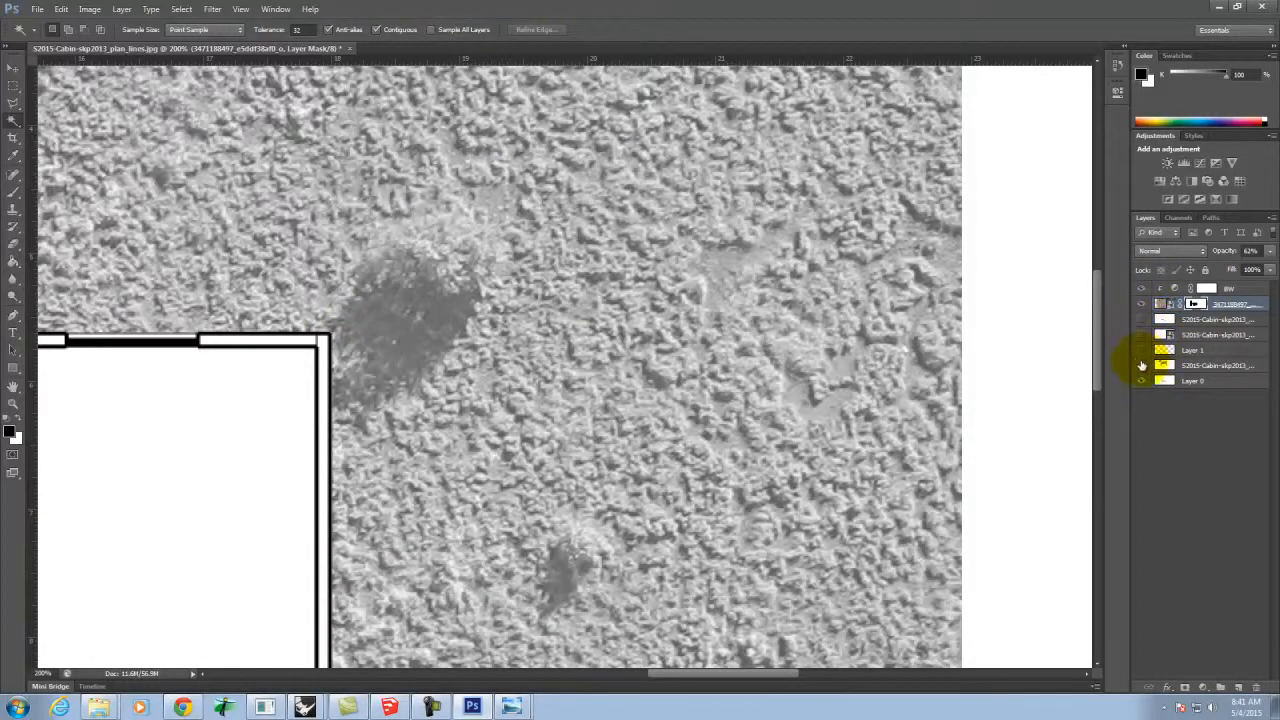
pyautogui.click(1141, 365)
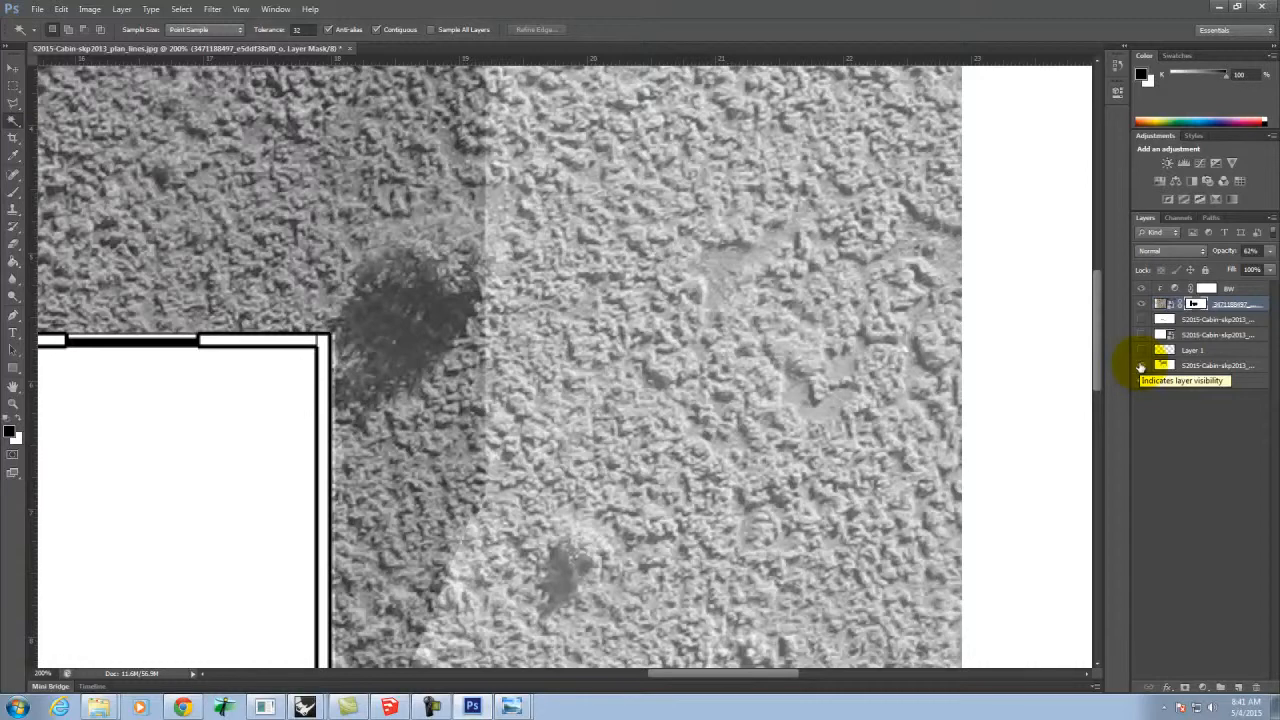
# Undo the ground photo's opacity change and layer mask, and clear the remaining selection
pyautogui.hotkey('ctrl', 'z')
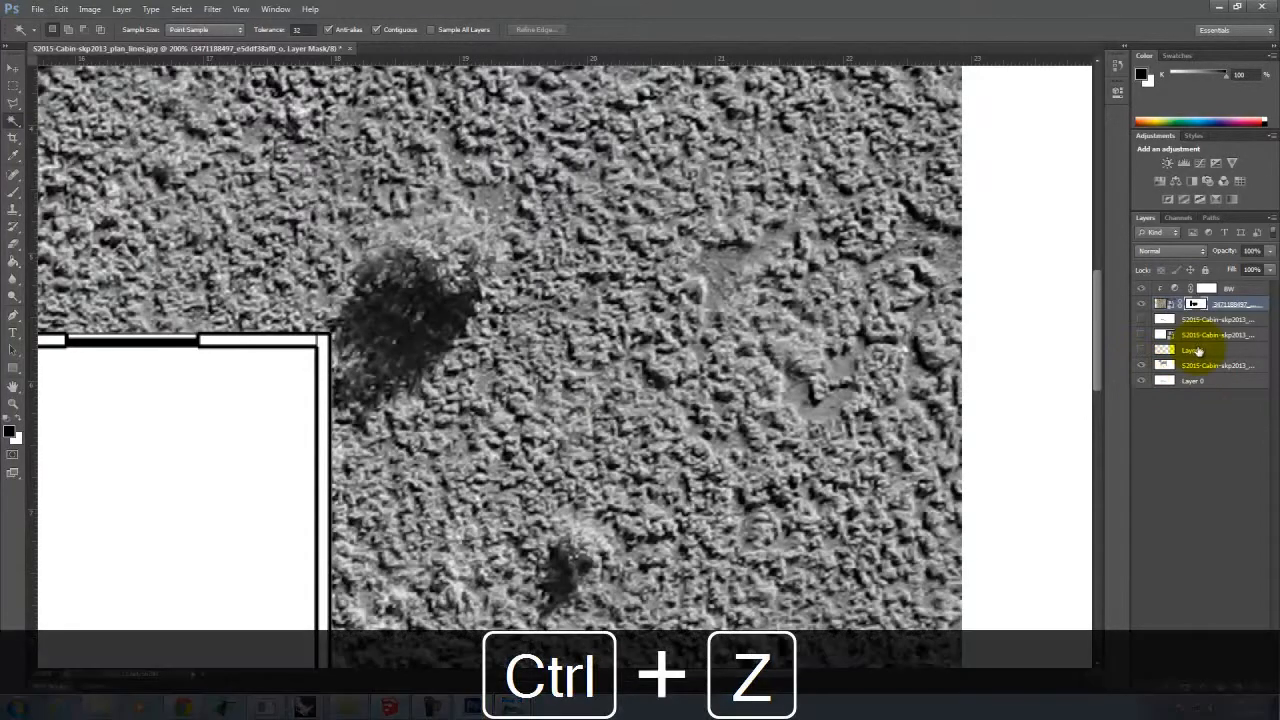
pyautogui.hotkey('ctrl', 'alt', 'z')
pyautogui.hotkey('ctrl', 'alt', 'z')
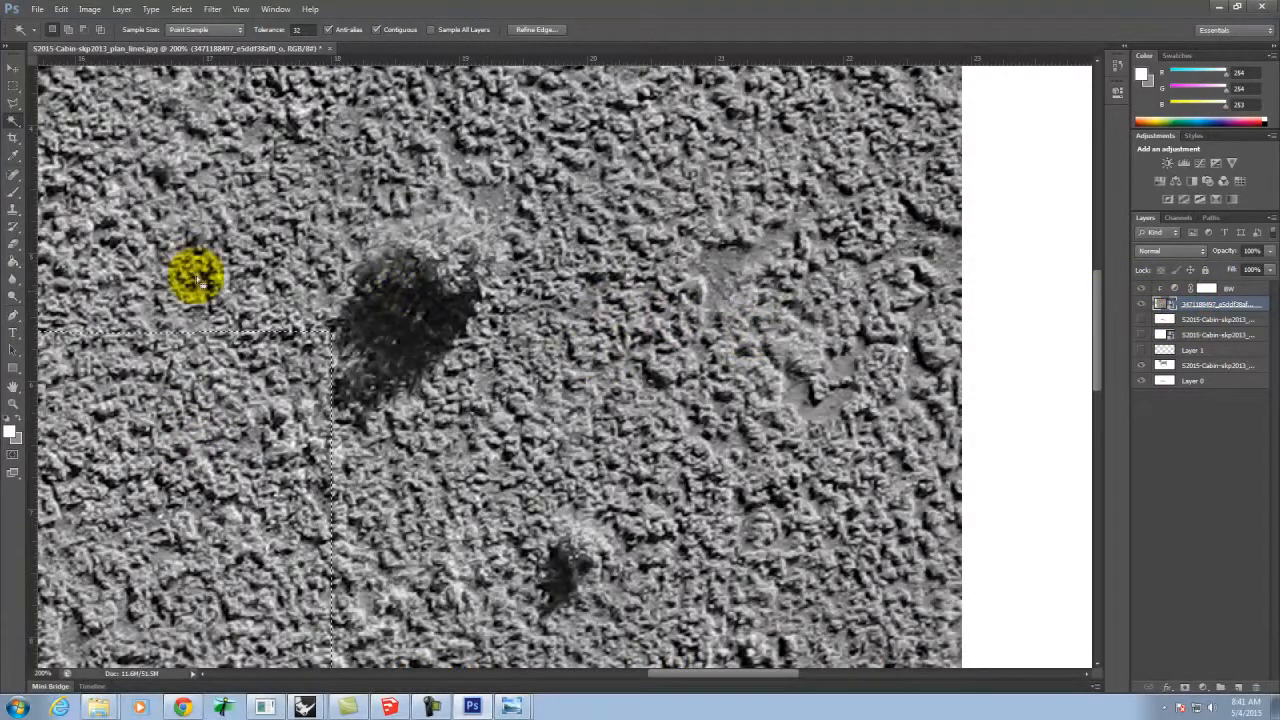
pyautogui.click(13, 86)
pyautogui.click(243, 163)
# Flip the ground photo layer horizontally and vertically
pyautogui.click(90, 10)
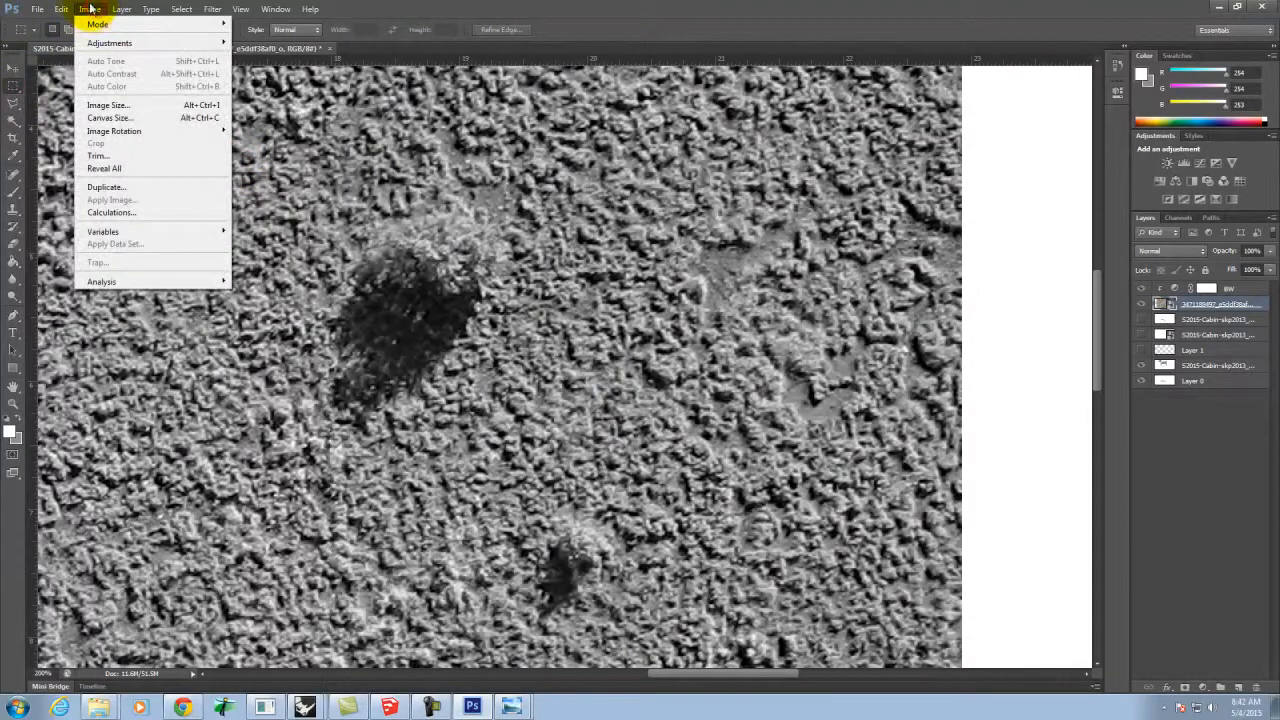
pyautogui.moveTo(60, 9)
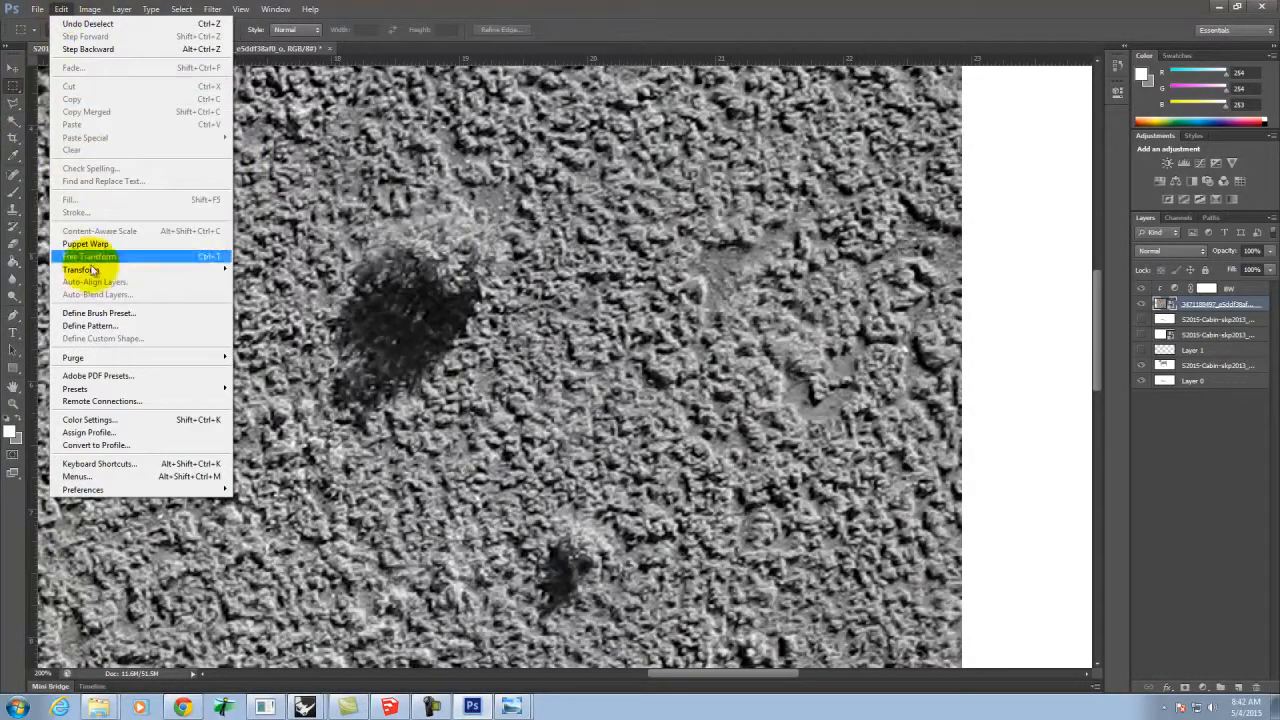
pyautogui.moveTo(97, 269)
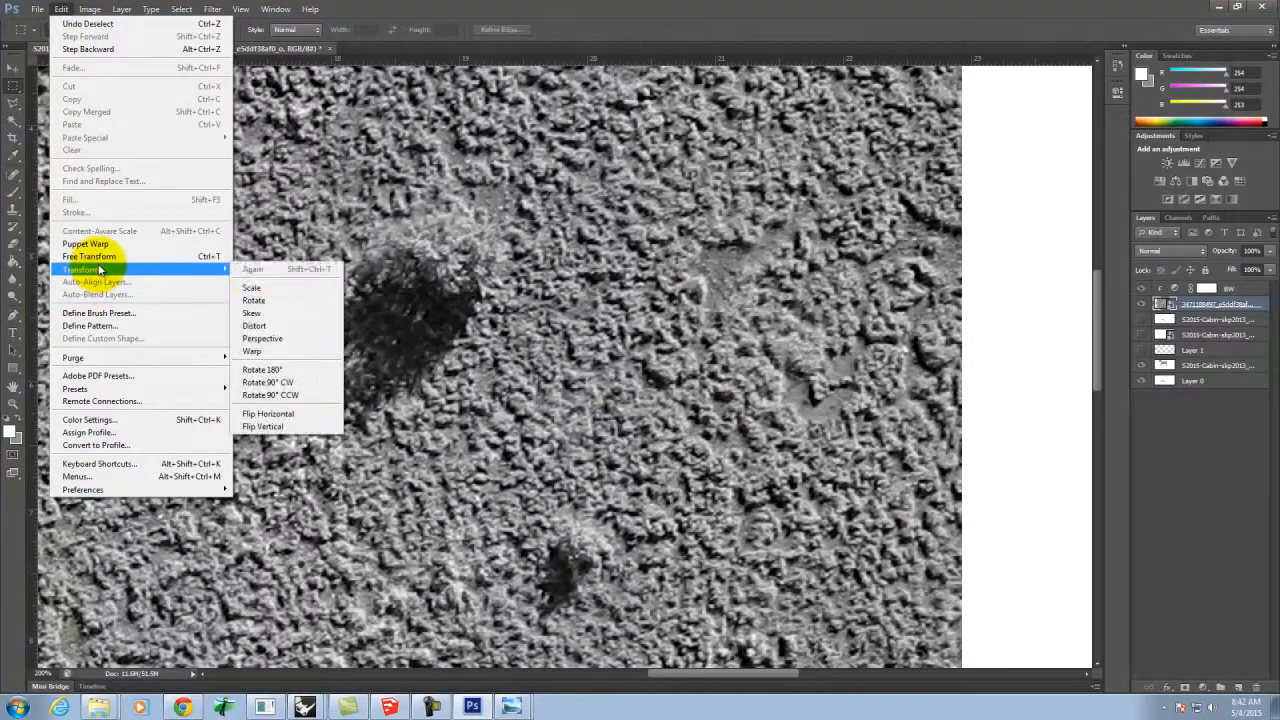
pyautogui.click(304, 416)
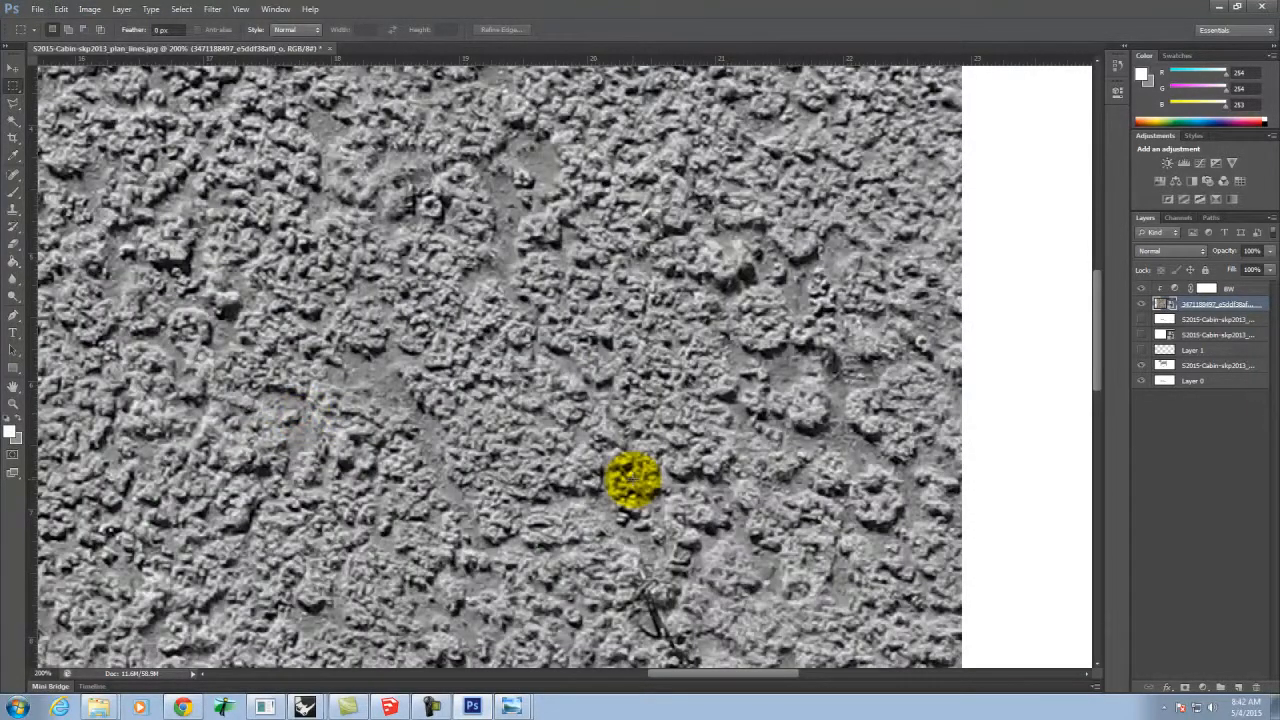
pyautogui.hotkey('ctrl', '0')
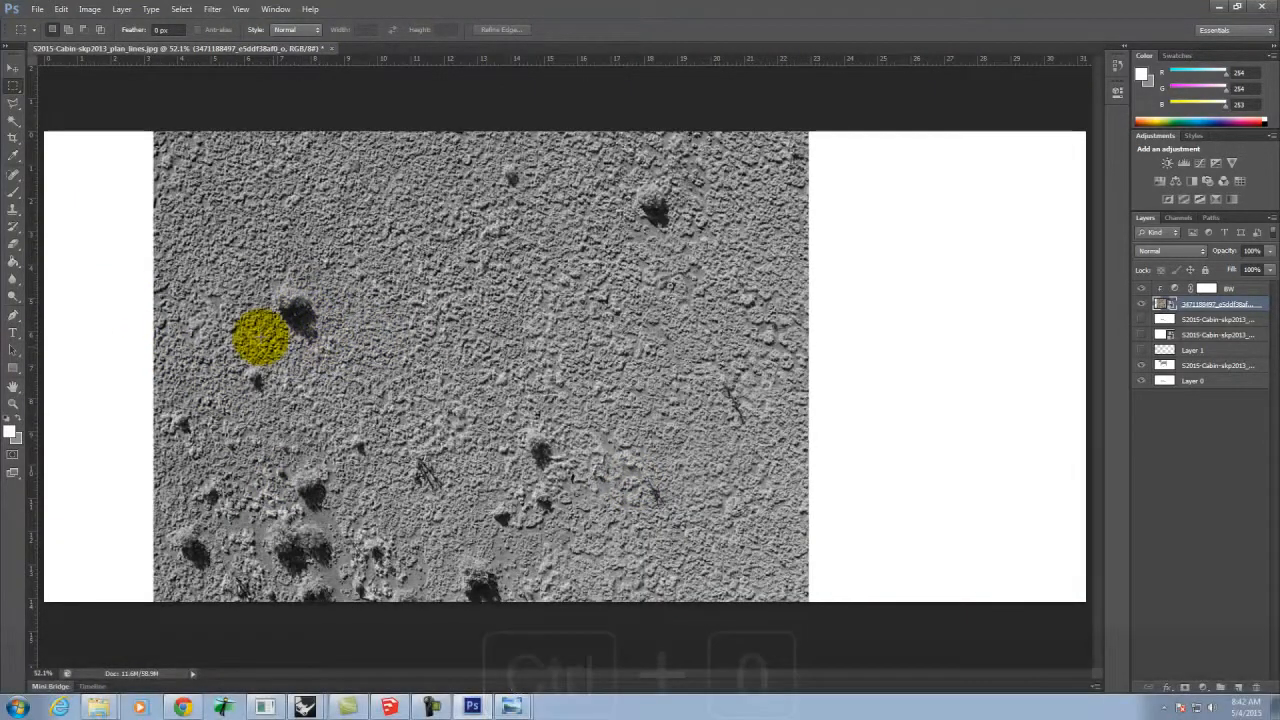
pyautogui.click(90, 9)
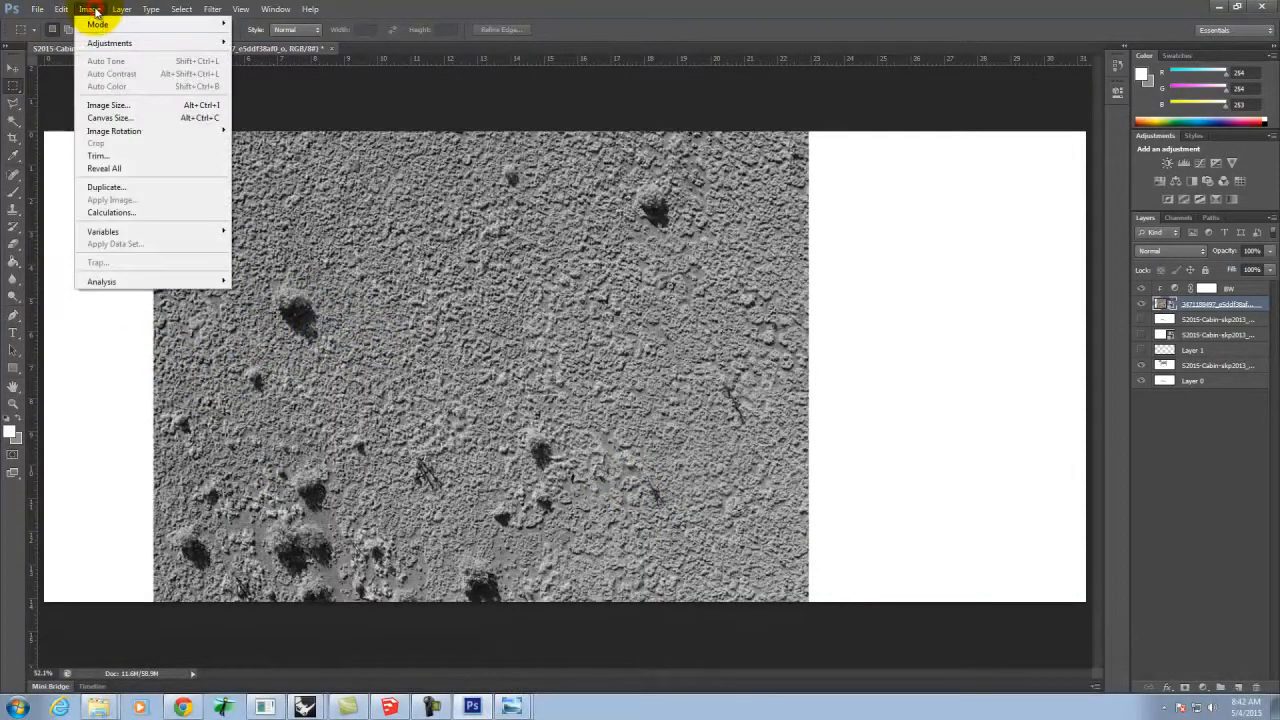
pyautogui.moveTo(62, 9)
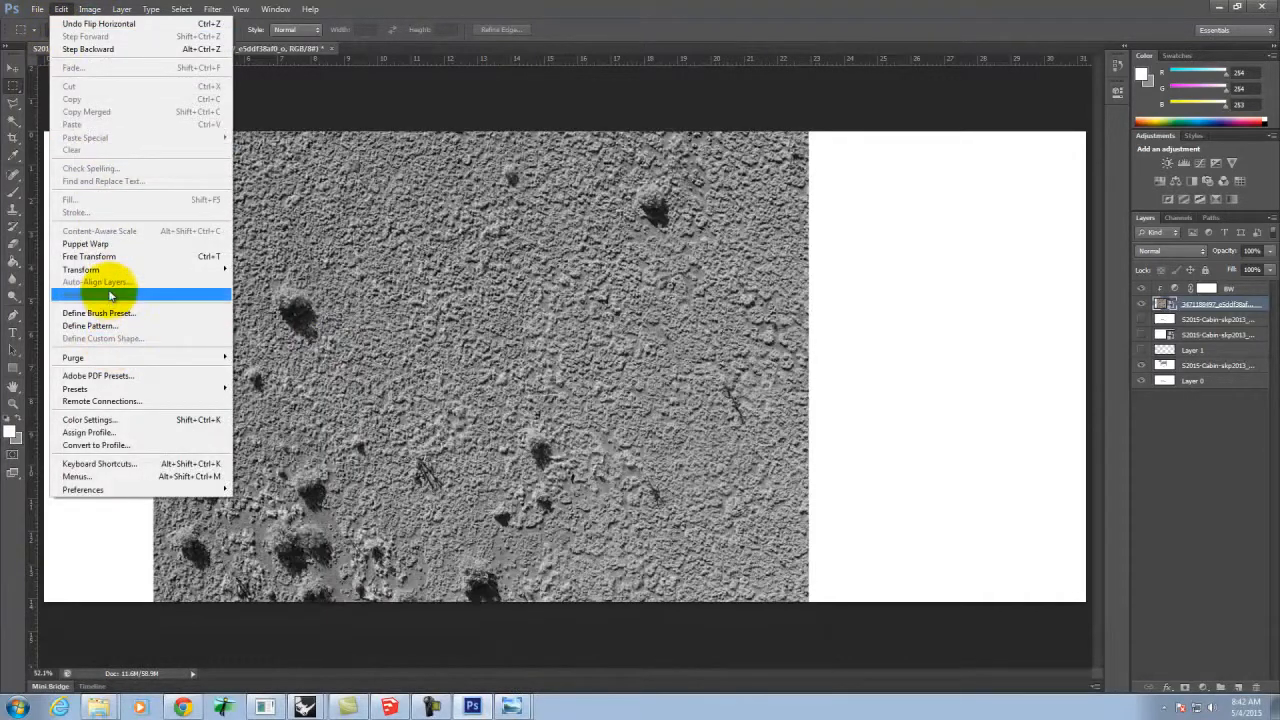
pyautogui.moveTo(110, 269)
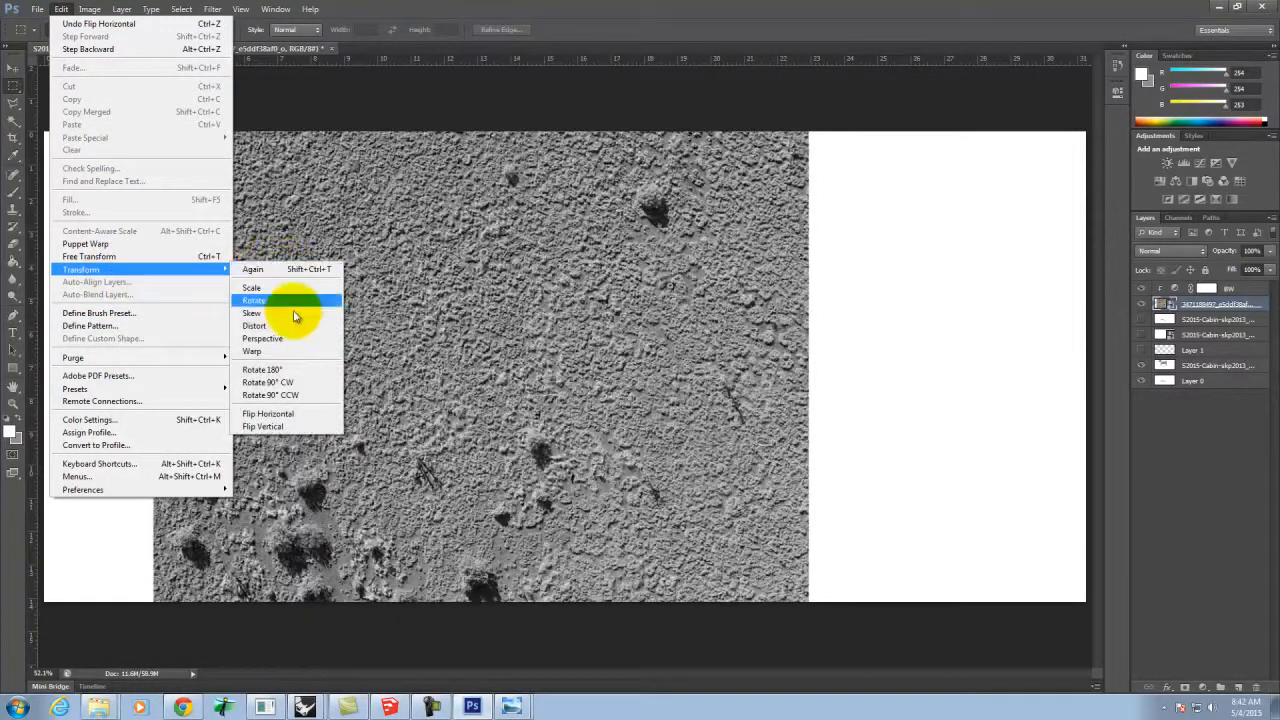
pyautogui.click(300, 427)
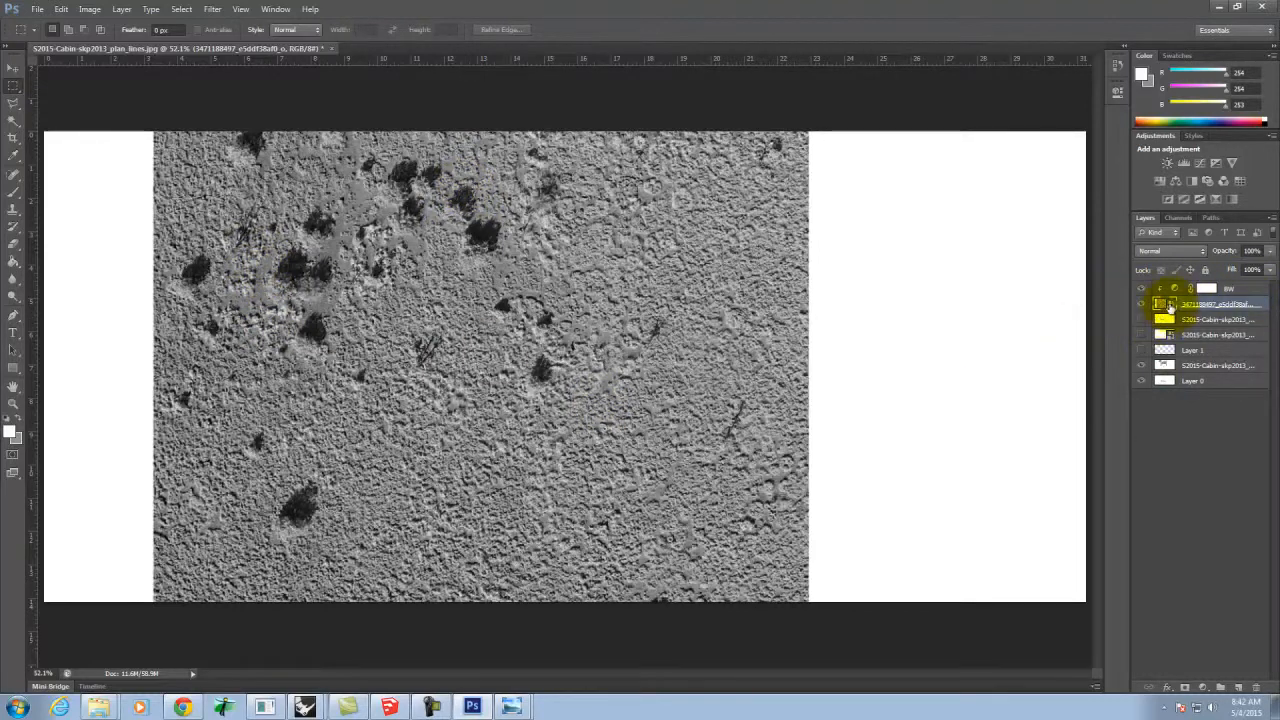
# Set the canvas height to 30 inches, extending it equally above and below the centre anchor
pyautogui.click(91, 12)
pyautogui.moveTo(185, 9)
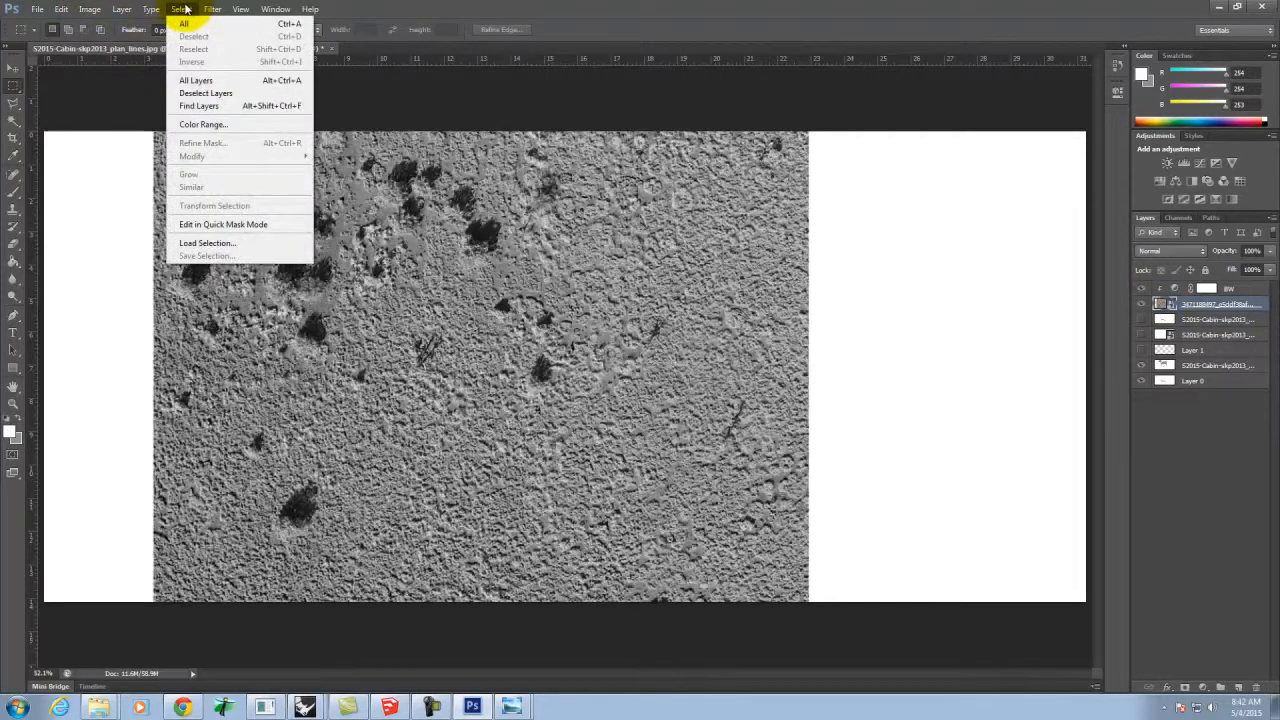
pyautogui.moveTo(84, 9)
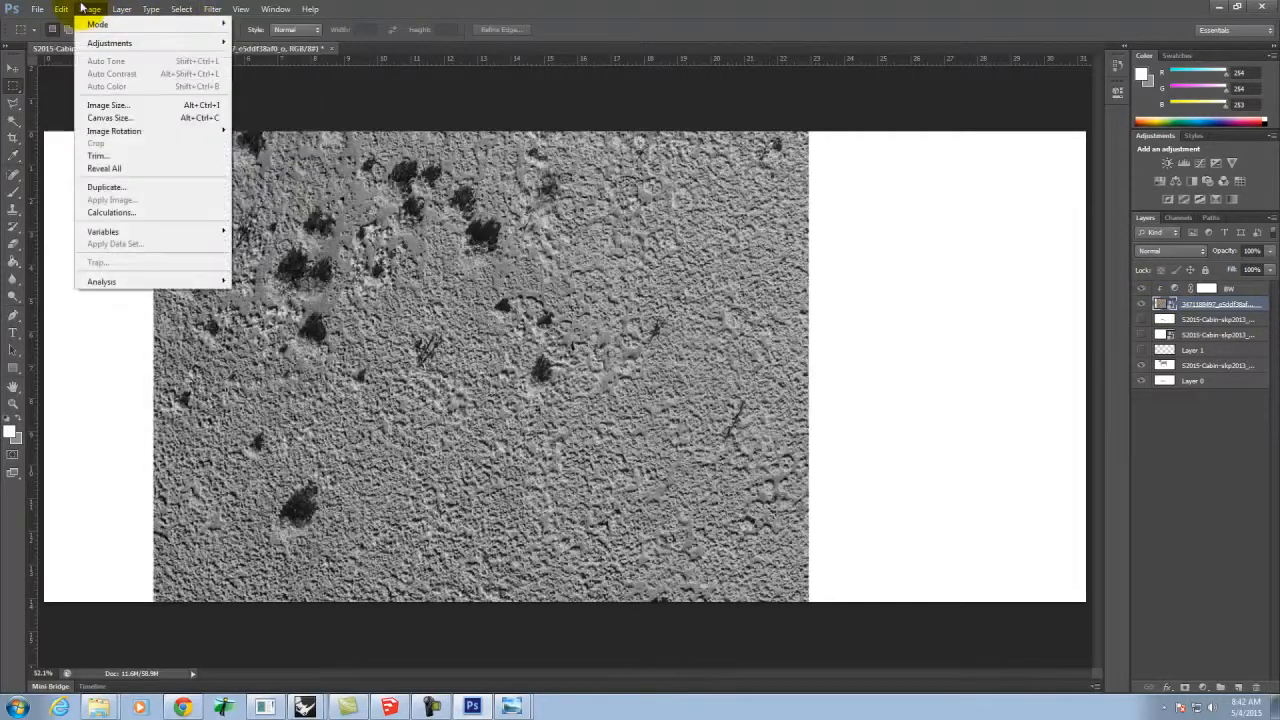
pyautogui.click(114, 118)
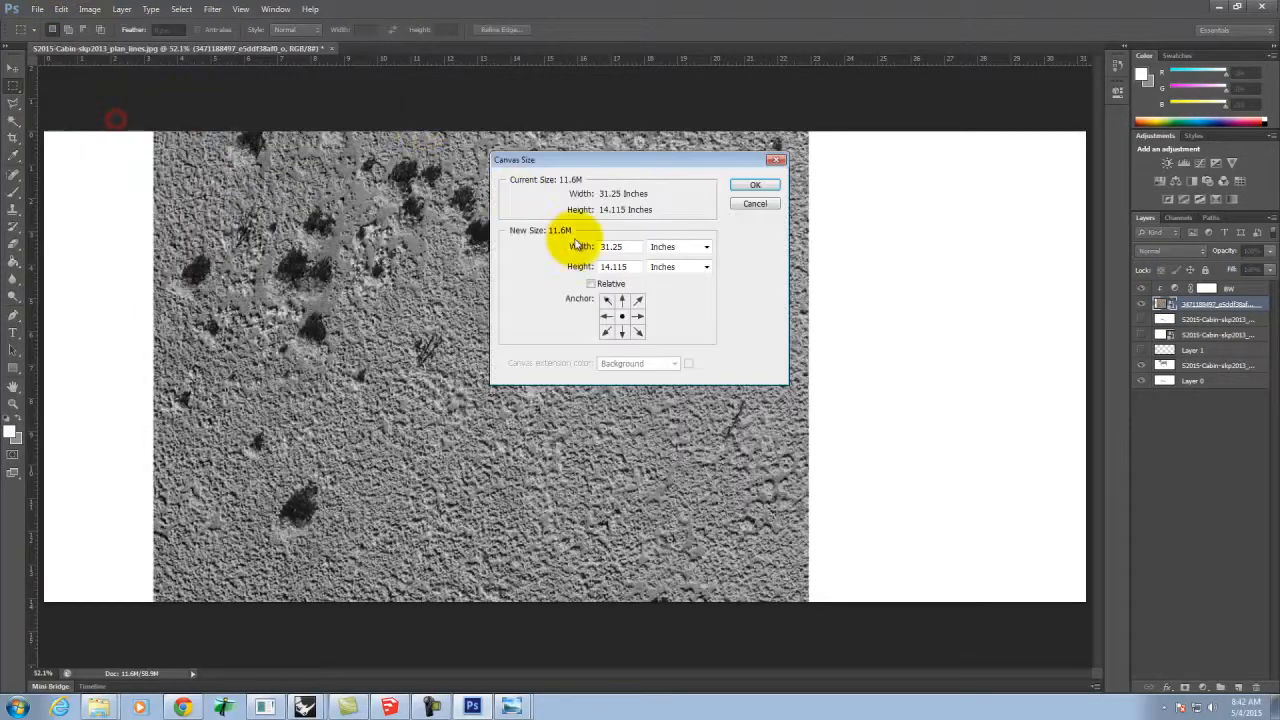
pyautogui.click(621, 320)
pyautogui.write('30')
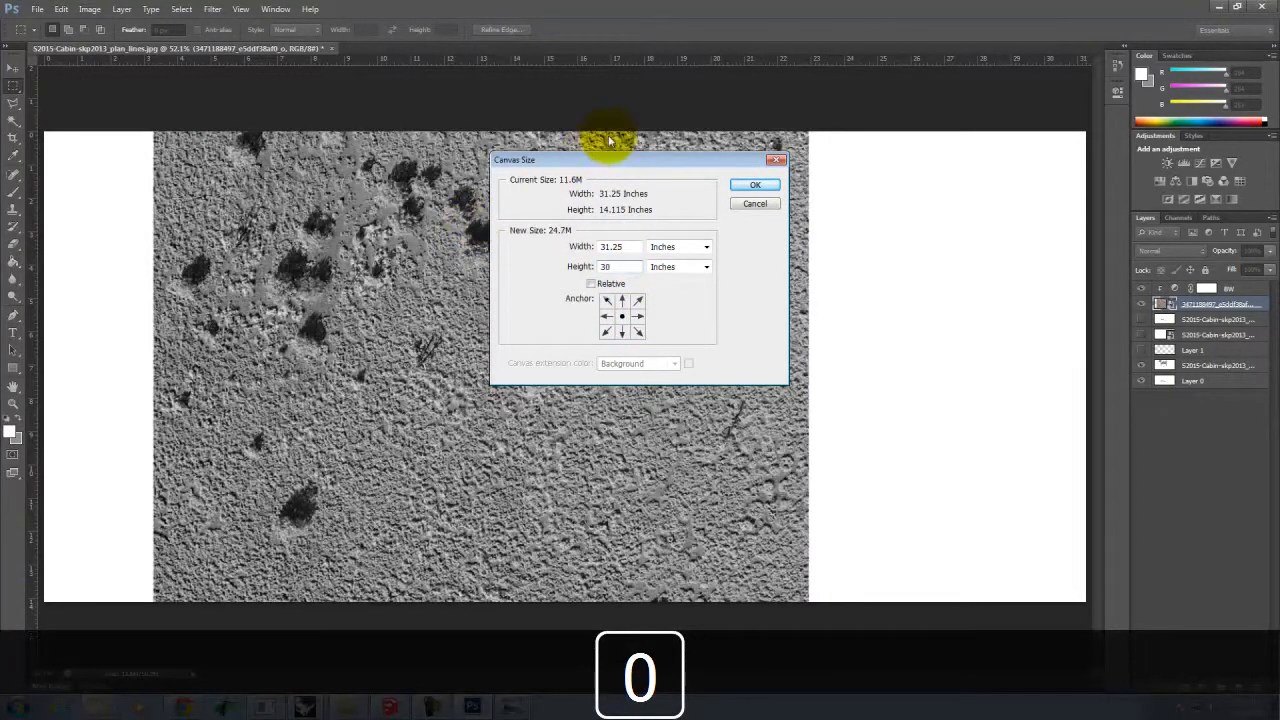
pyautogui.click(770, 185)
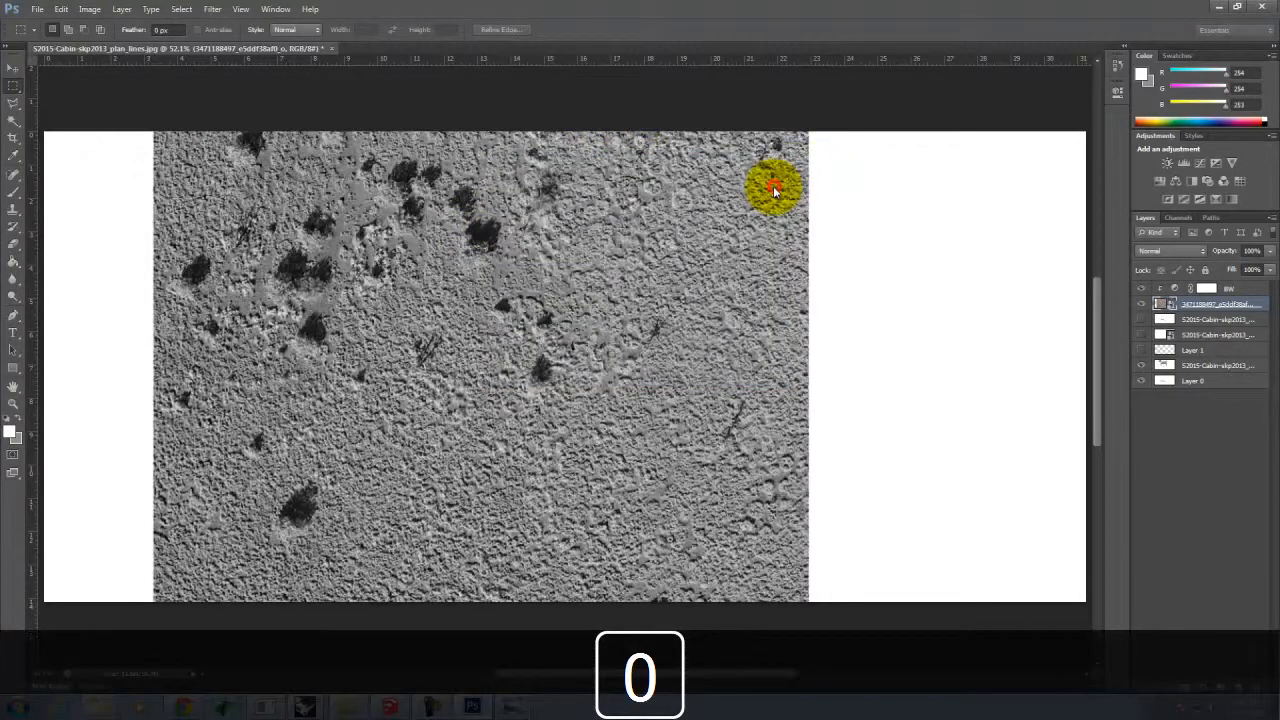
pyautogui.scroll(-3, 678, 226)
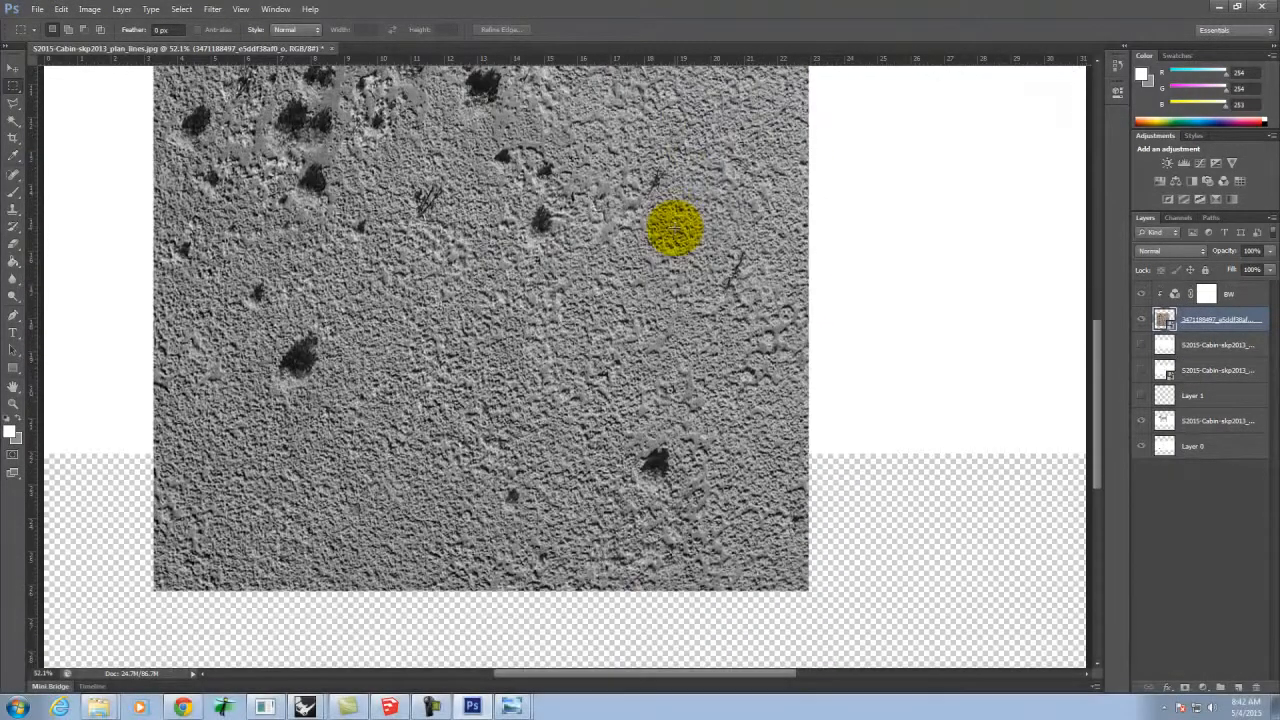
pyautogui.hotkey('ctrl', '0')
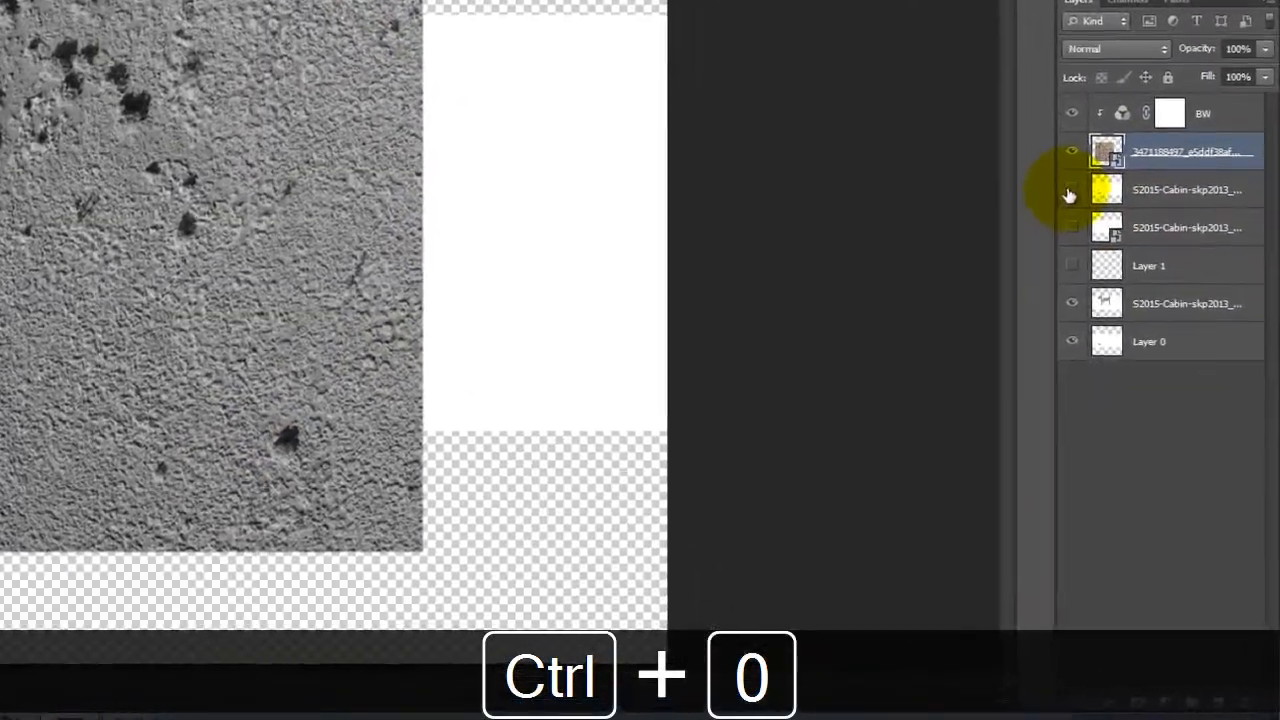
# Show all the hidden layers and move the BW adjustment and ground photo layers directly above Layer 0
pyautogui.click(1141, 344)
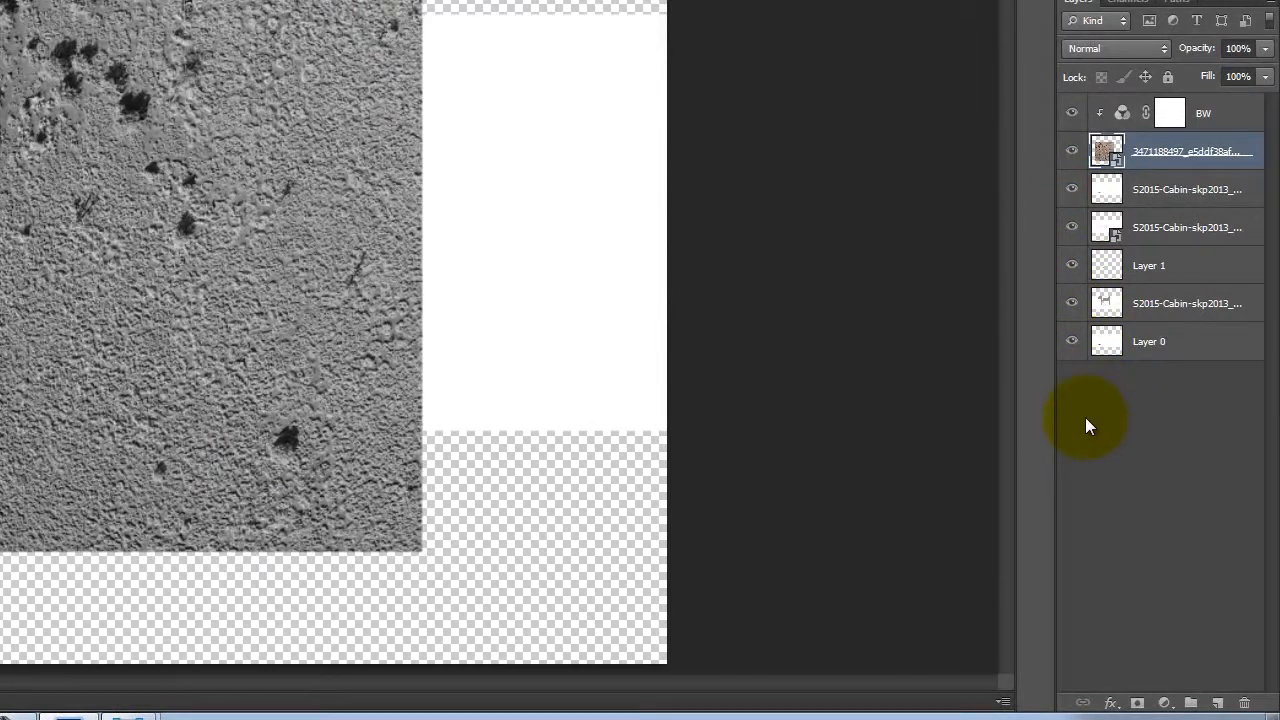
pyautogui.click(1230, 116)
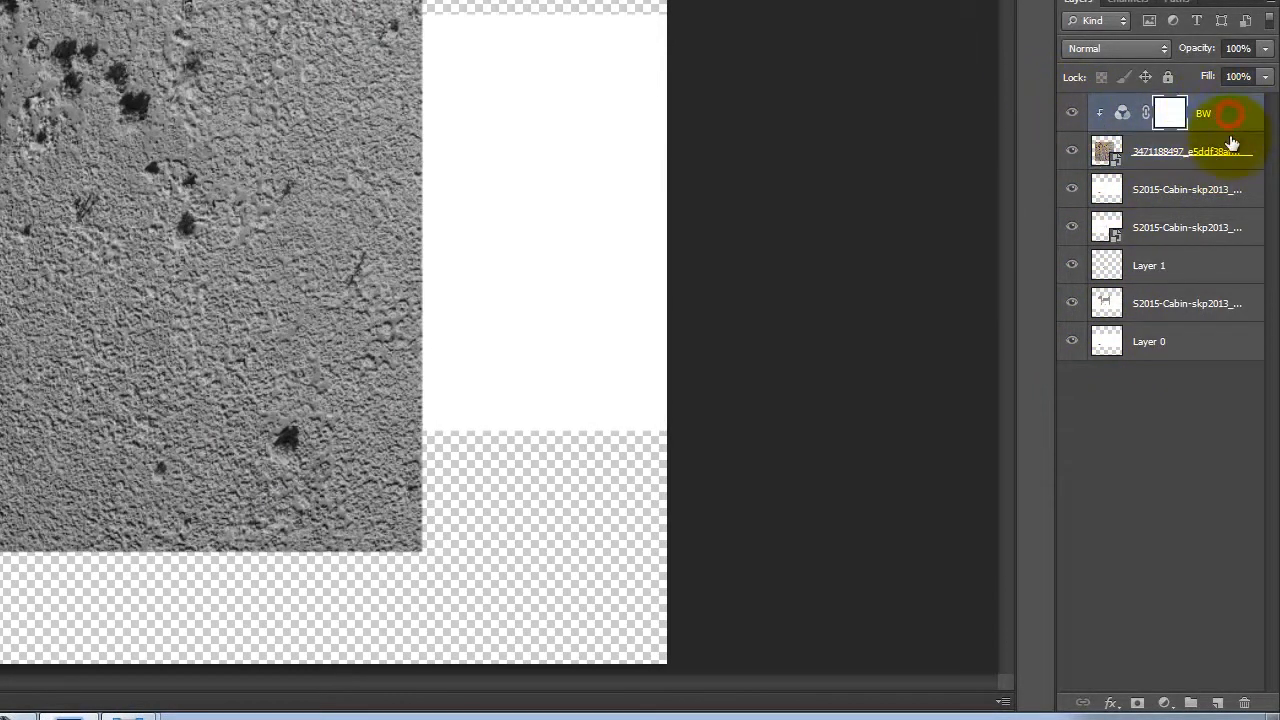
pyautogui.keyDown('shift'); pyautogui.click(1230, 150); pyautogui.keyUp('shift')
pyautogui.moveTo(1220, 120); pyautogui.dragTo(1227, 316)
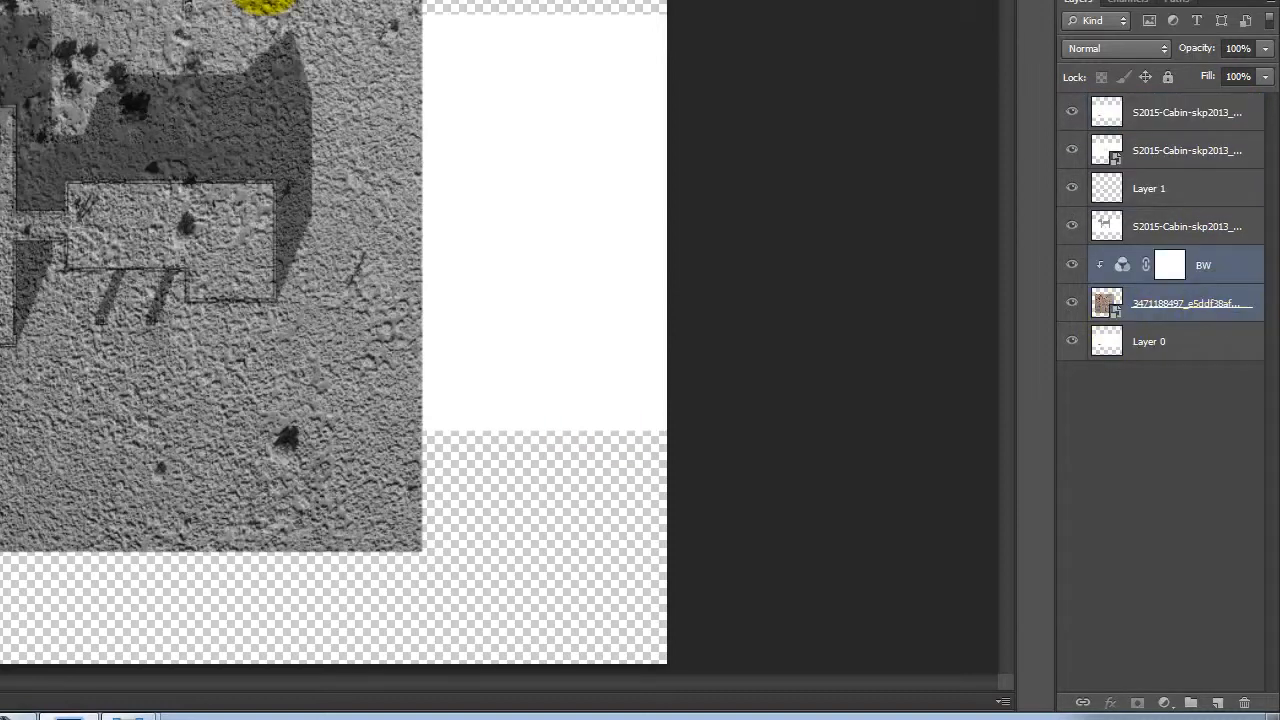
# Shift the ground photo up and to the left around the cabin, and hide every layer except Layer 0
pyautogui.click(1171, 300)
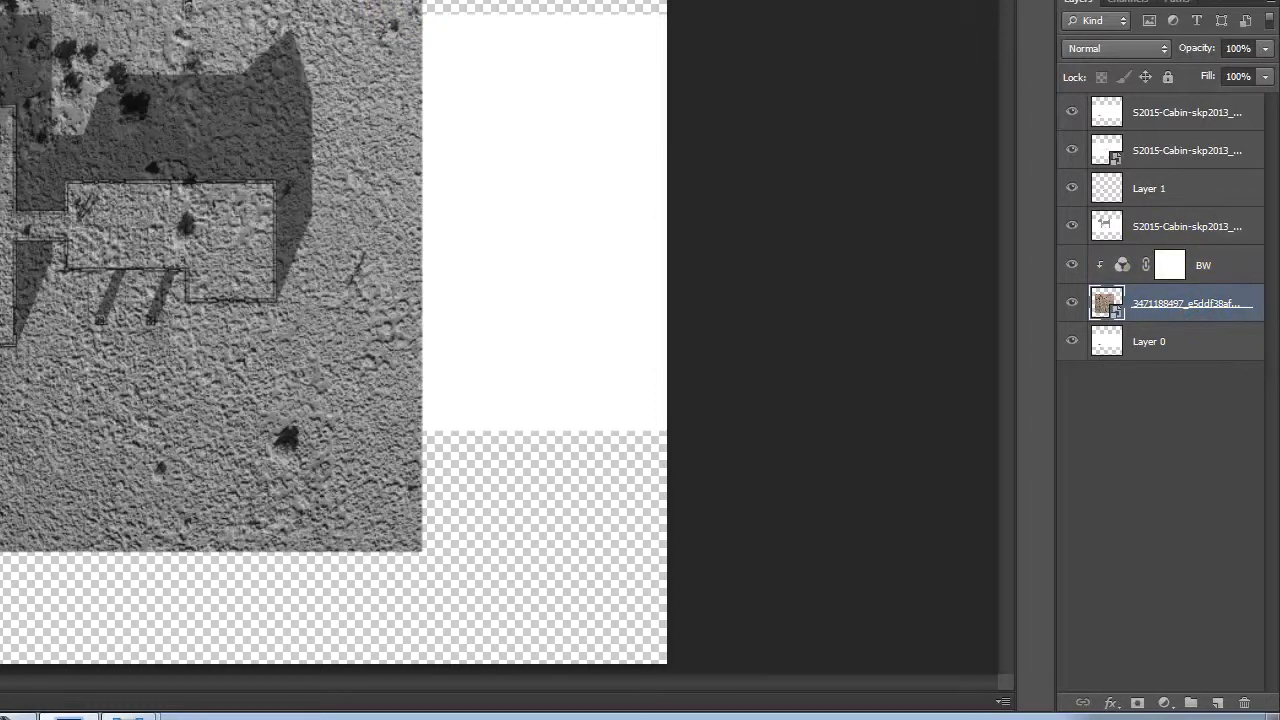
pyautogui.moveTo(337, 366); pyautogui.dragTo(253, 311)
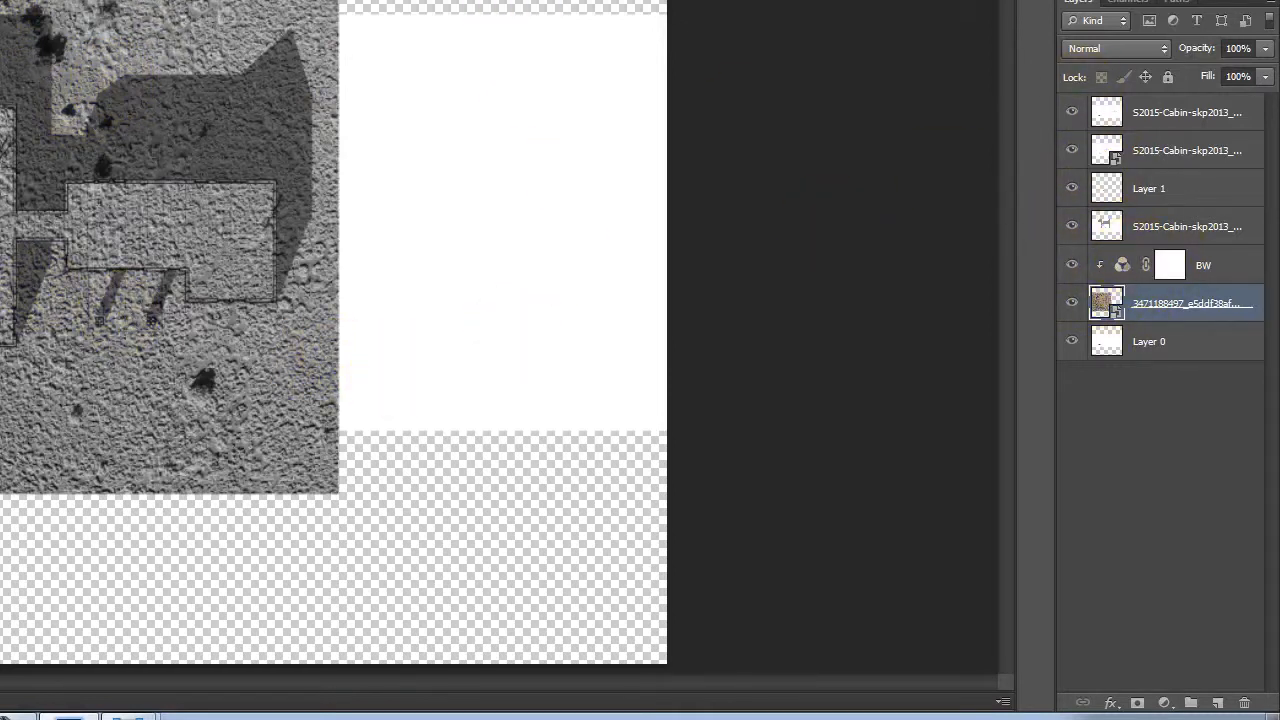
pyautogui.moveTo(1064, 265); pyautogui.dragTo(1077, 110)
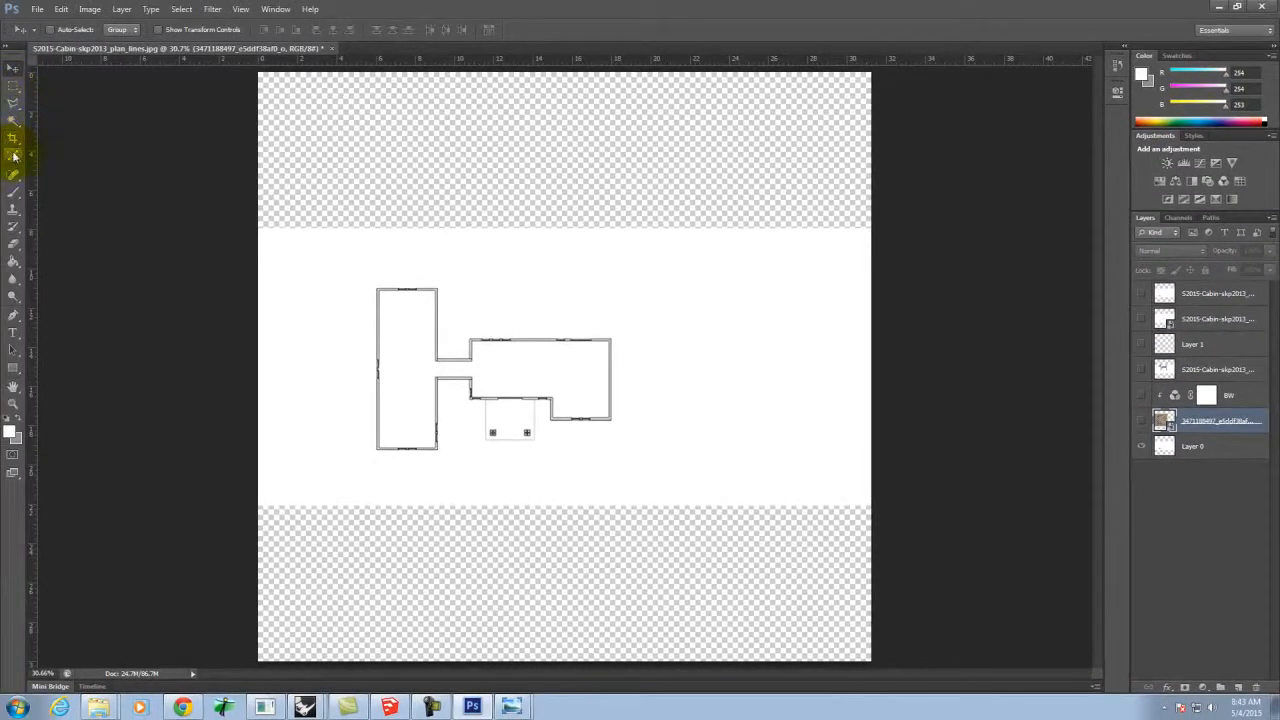
# Select the white area outside the cabin on Layer 0 with the Magic Wand, and add the transparent strips above and below with the marquee
pyautogui.click(13, 120)
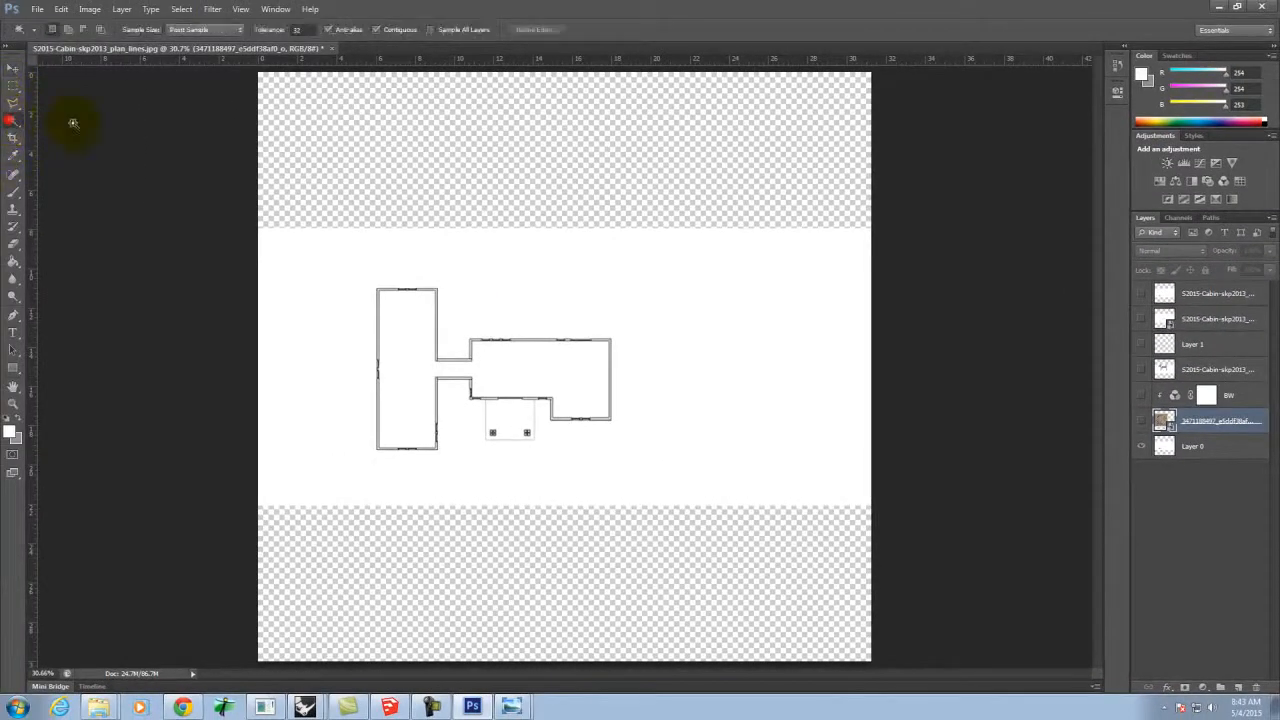
pyautogui.click(729, 280)
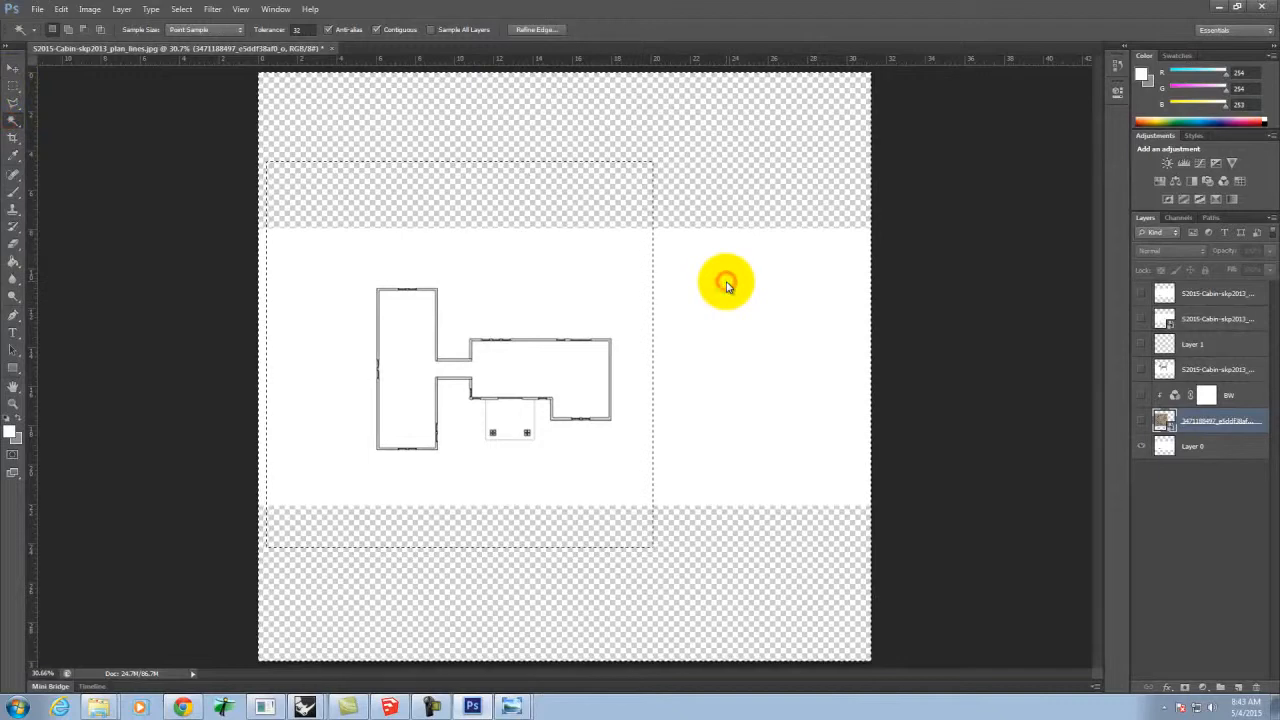
pyautogui.click(1190, 446)
pyautogui.click(672, 302)
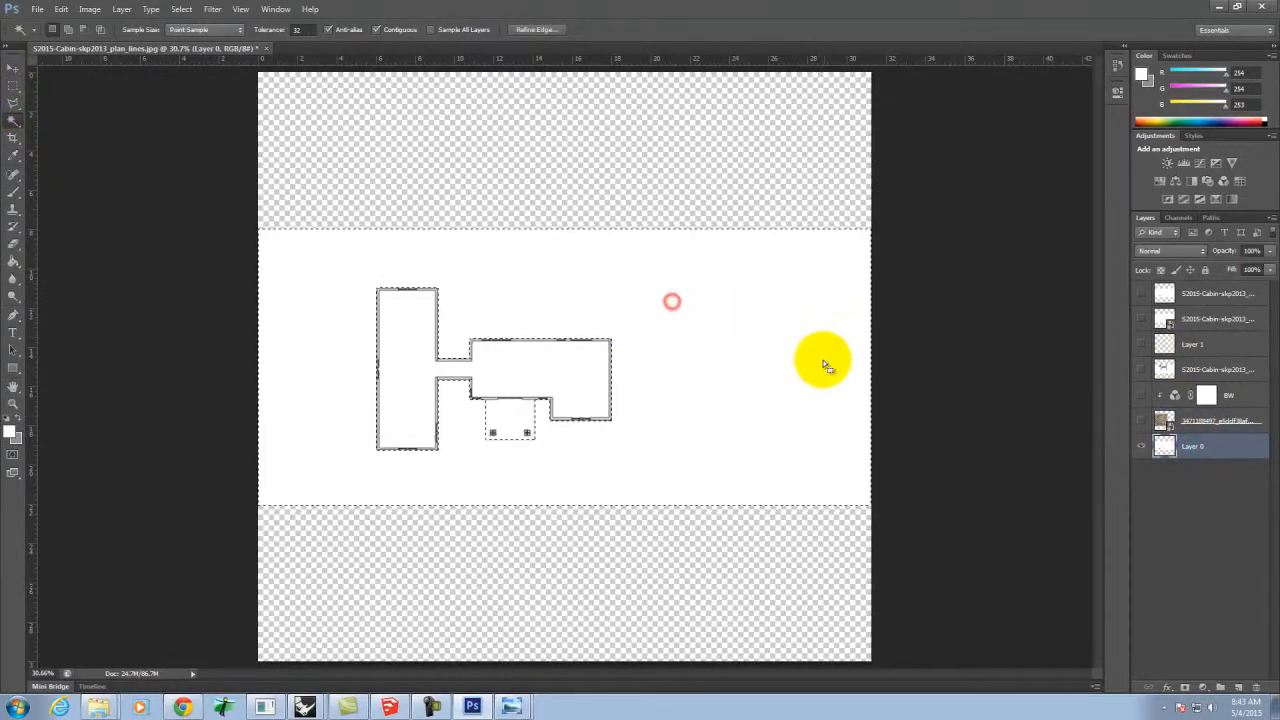
pyautogui.click(13, 86)
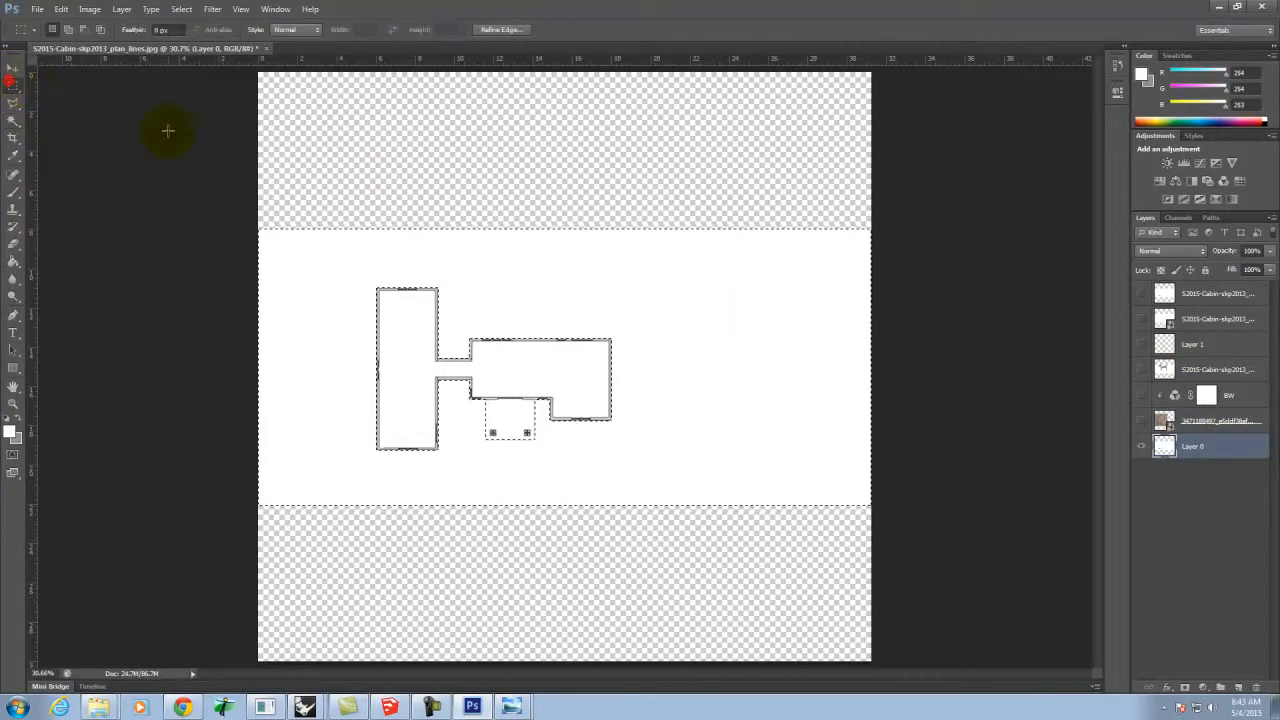
pyautogui.moveTo(250, 256); pyautogui.dragTo(986, 17)
pyautogui.moveTo(238, 498); pyautogui.dragTo(1012, 717)
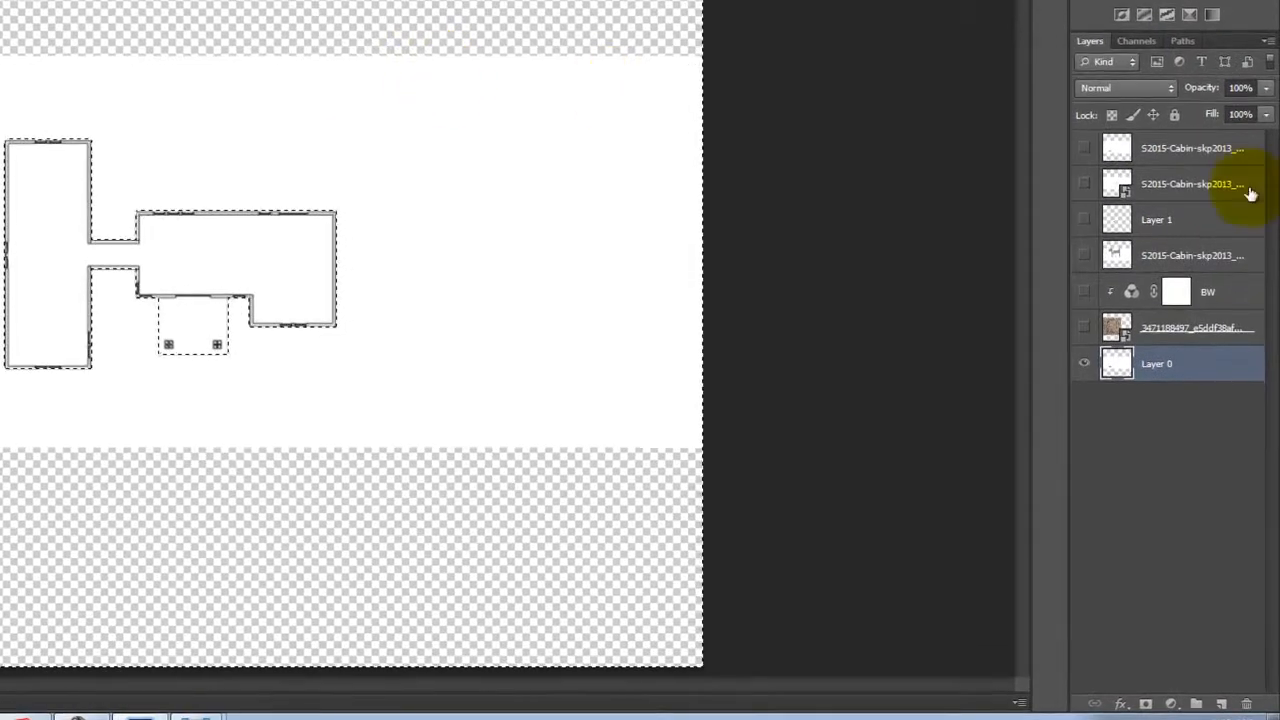
# Show the ground photo and mask it to the selected area outside the cabin, with the BW adjustment and cabin shadow layers visible again
pyautogui.click(1195, 333)
pyautogui.click(1079, 329)
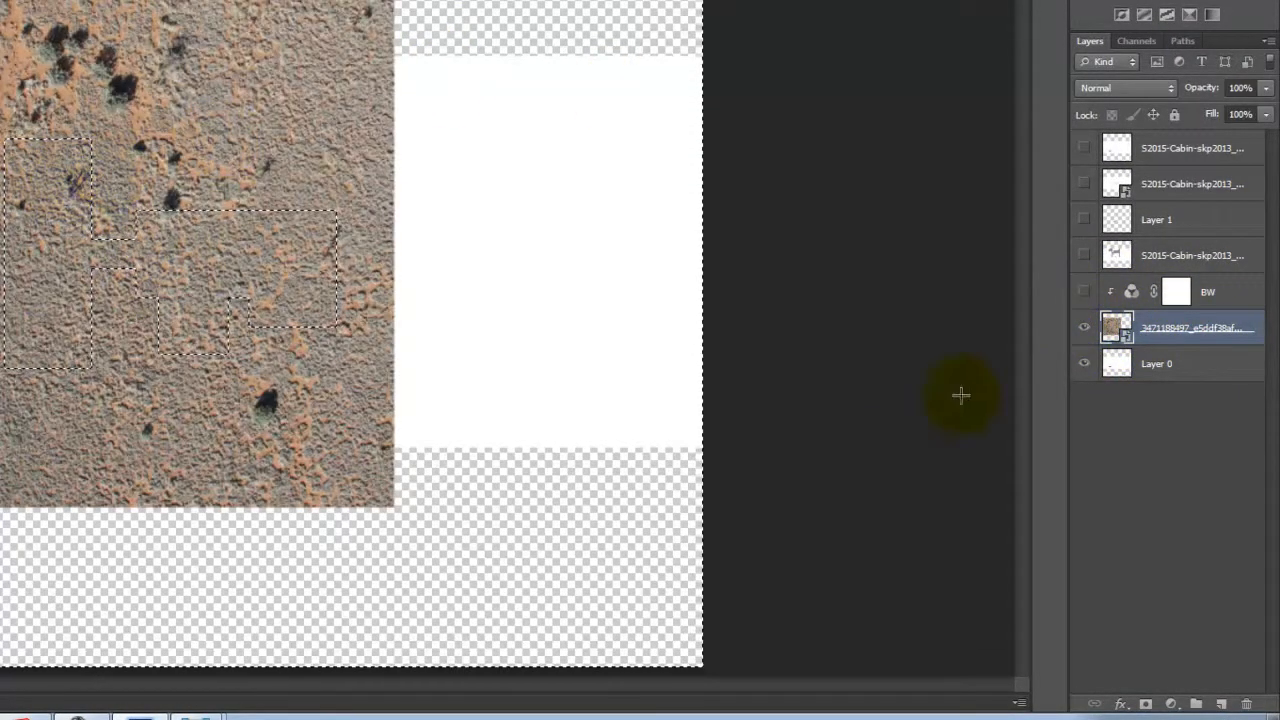
pyautogui.click(1146, 705)
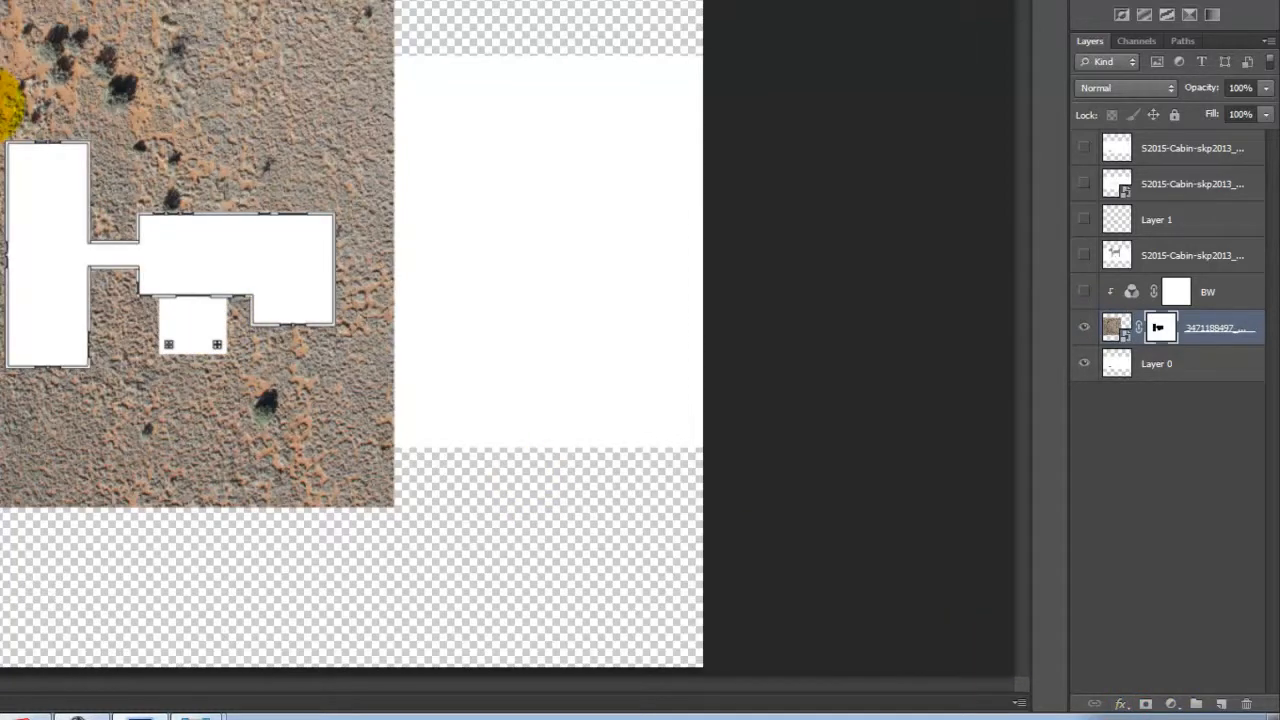
pyautogui.click(1085, 291)
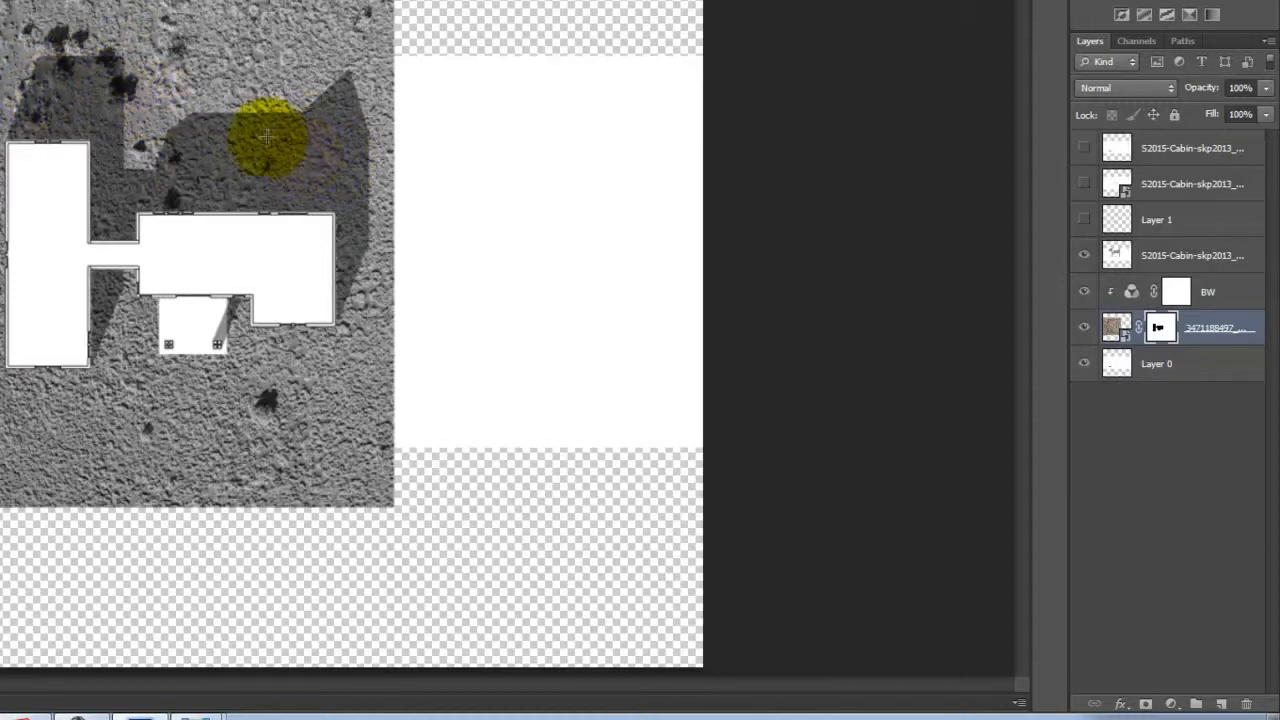
# Duplicate the cabin shadow layer within the same document to darken the shadows over the ground photo
pyautogui.click(1175, 250)
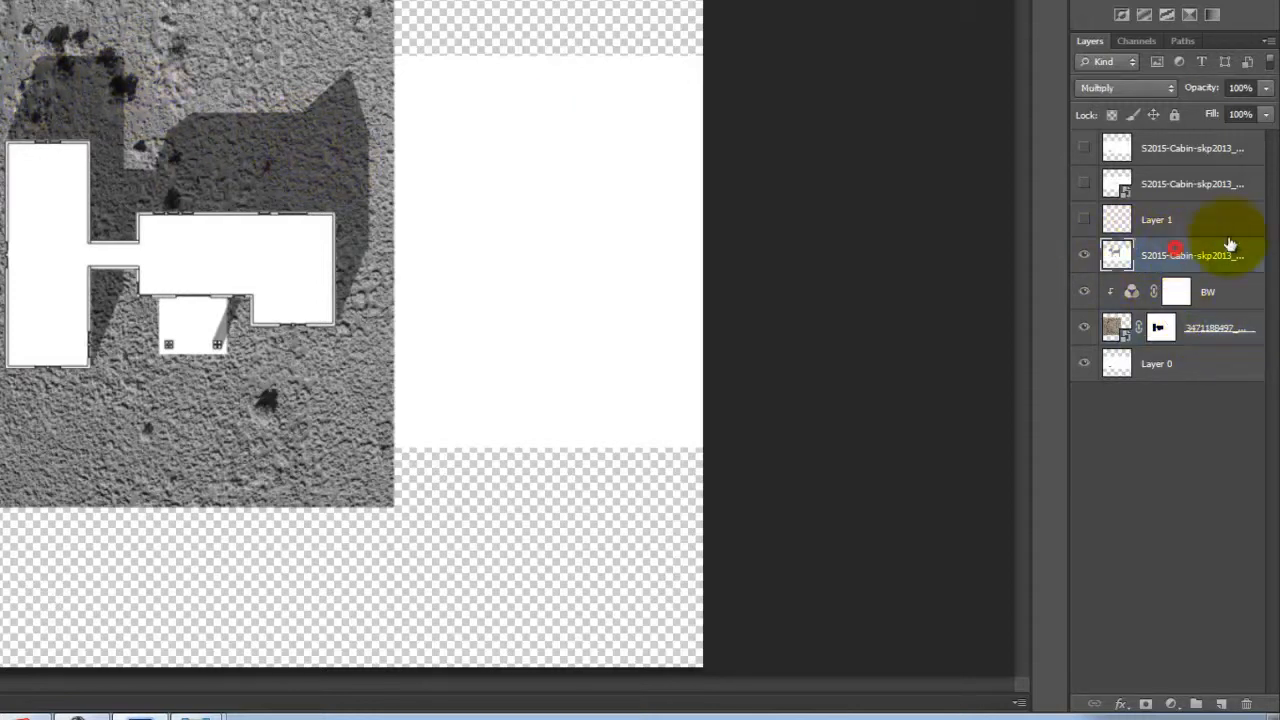
pyautogui.rightClick(1192, 258)
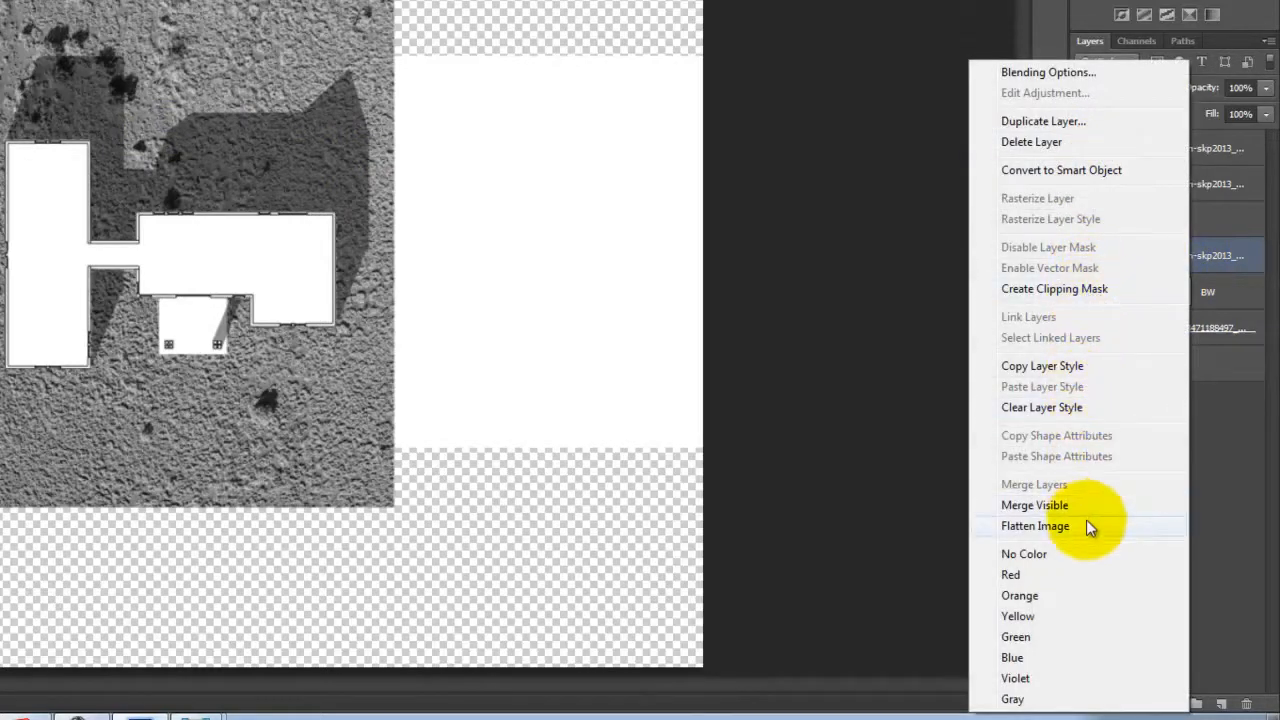
pyautogui.click(1072, 121)
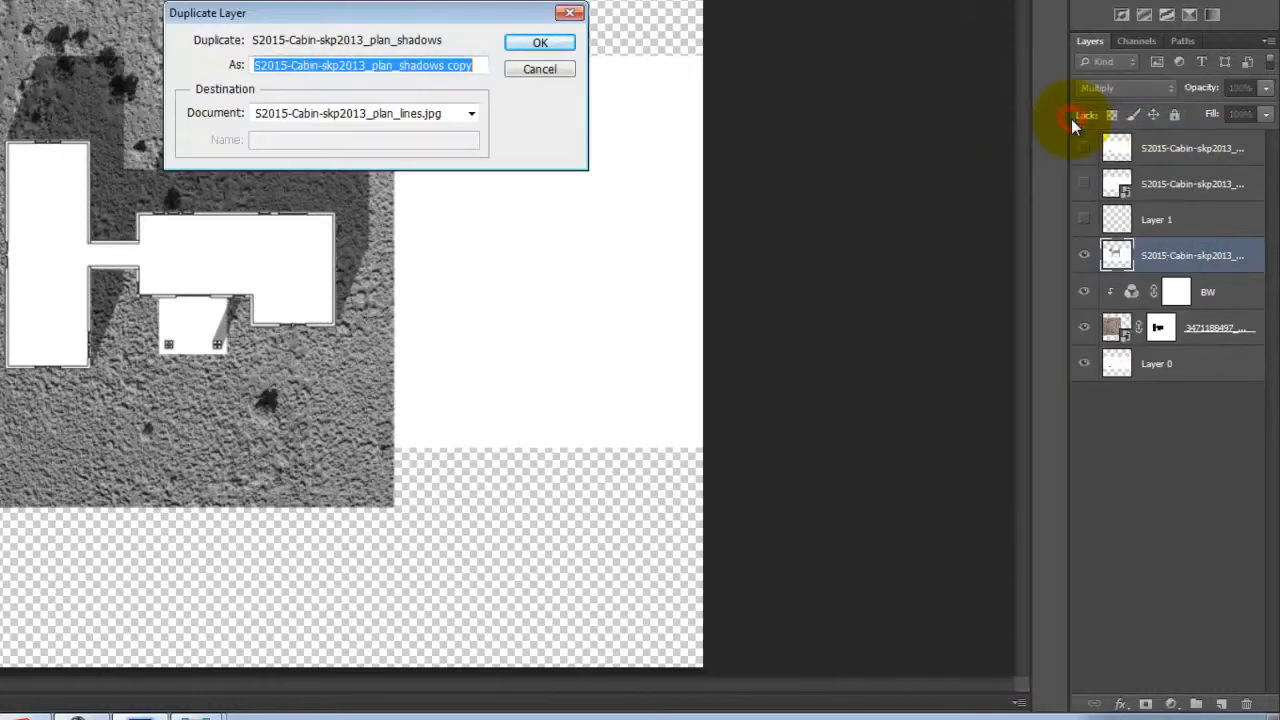
pyautogui.click(534, 43)
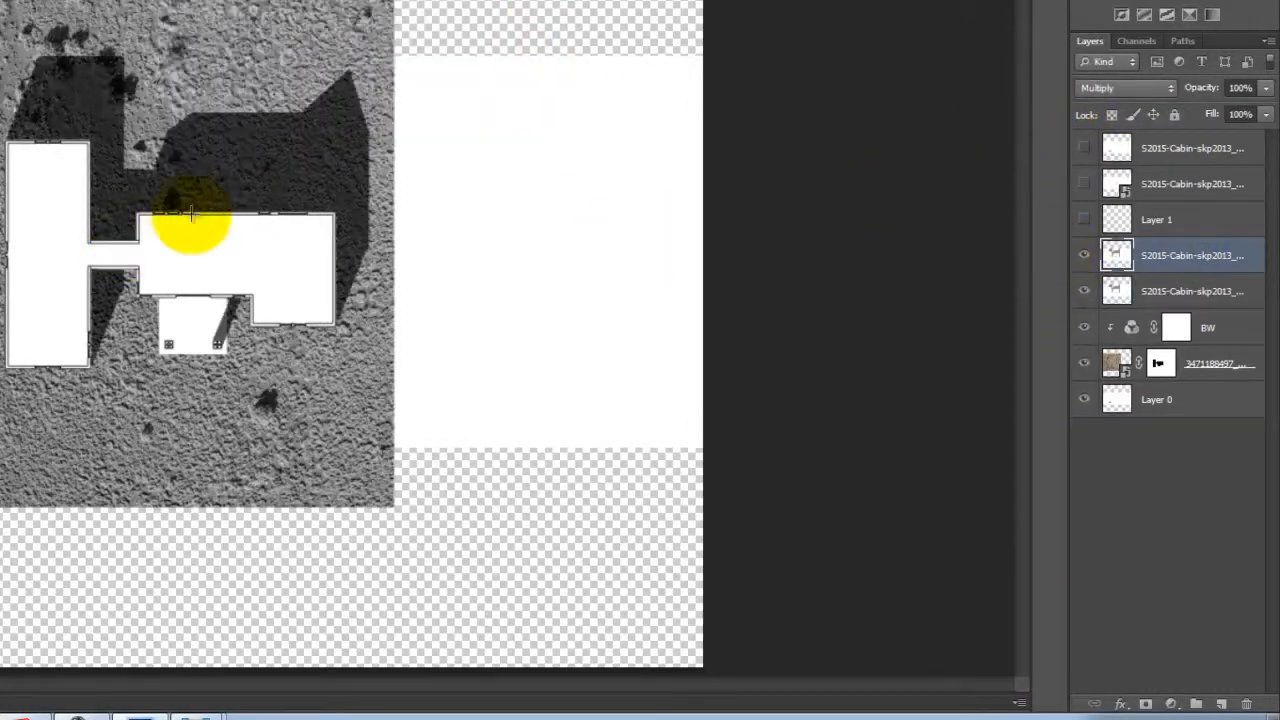
# Duplicate the selected cabin shadow layer once more in the same document and lower the new copy's opacity to 33%
pyautogui.rightClick(1183, 257)
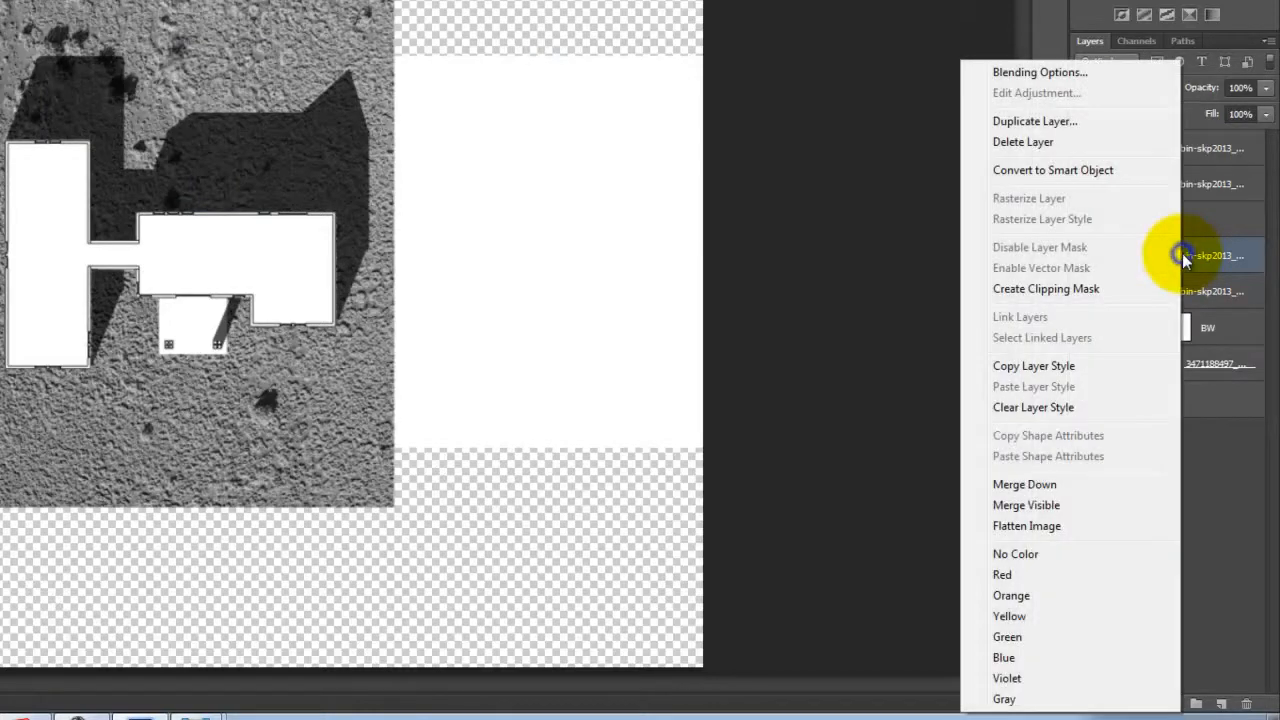
pyautogui.click(1075, 121)
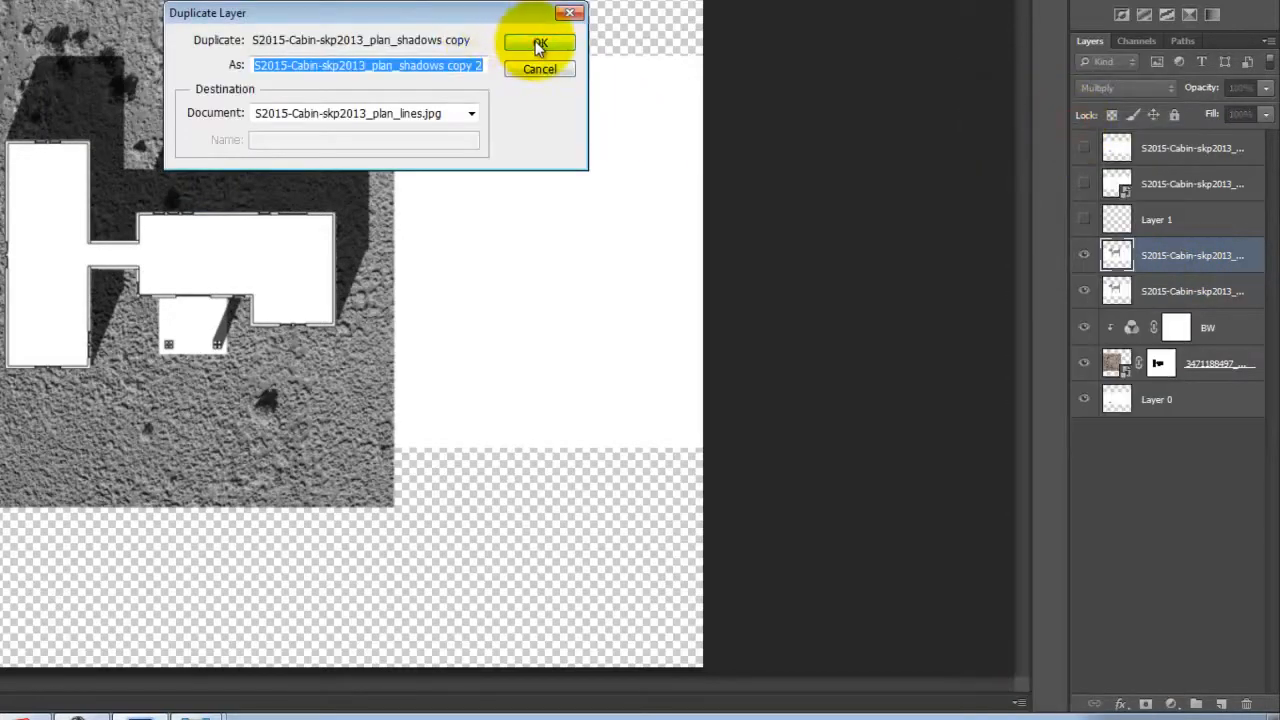
pyautogui.click(541, 43)
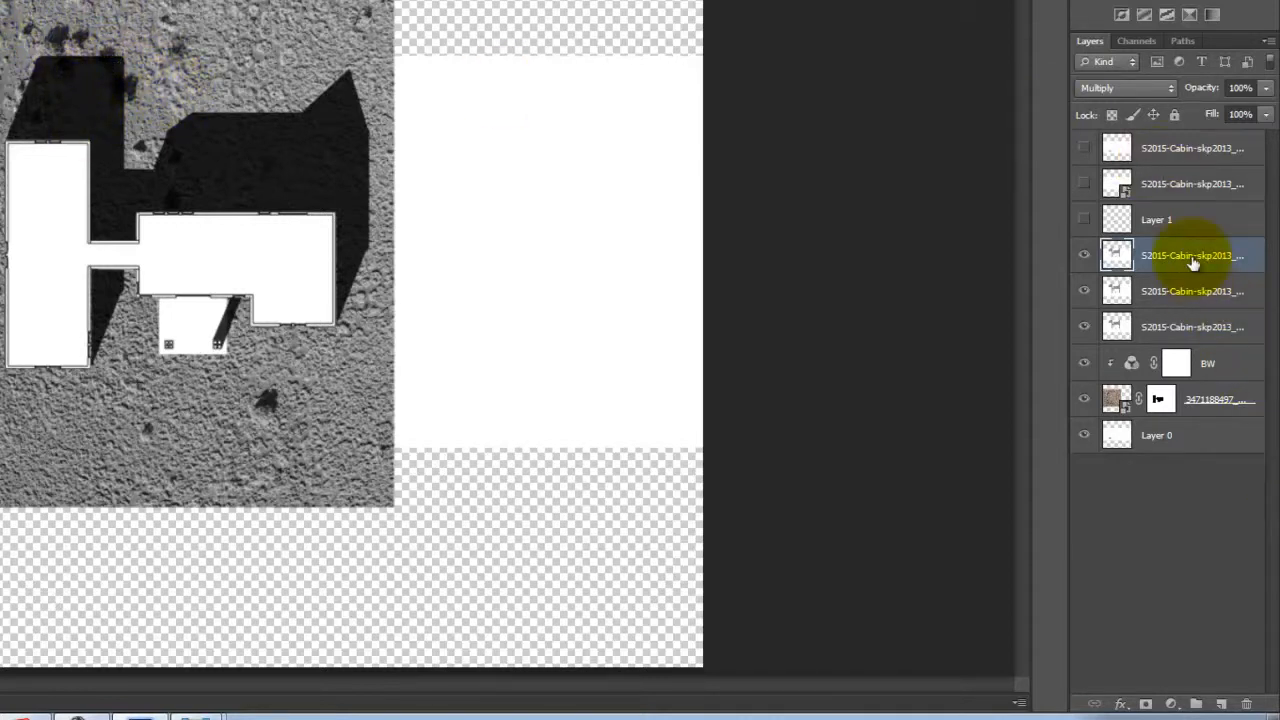
pyautogui.click(1265, 88)
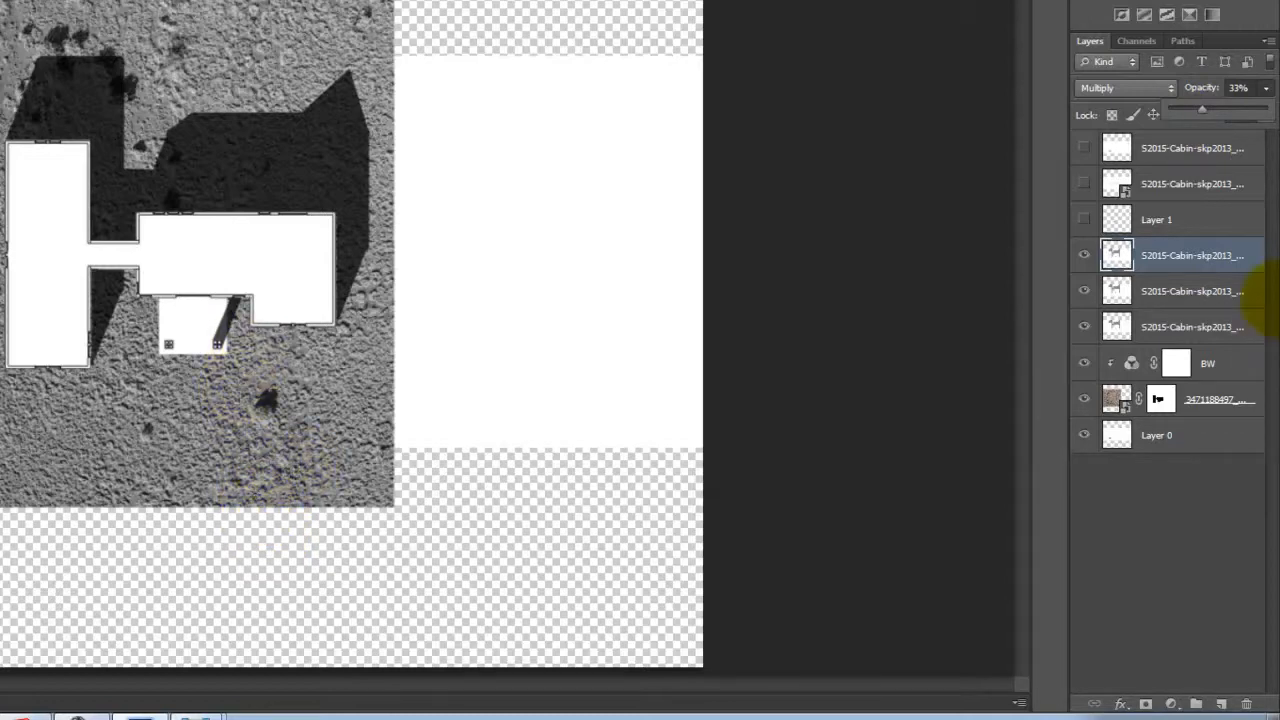
# Duplicate Layer 1 twice within the same document and make Layer 1 and both copies visible
pyautogui.click(1189, 231)
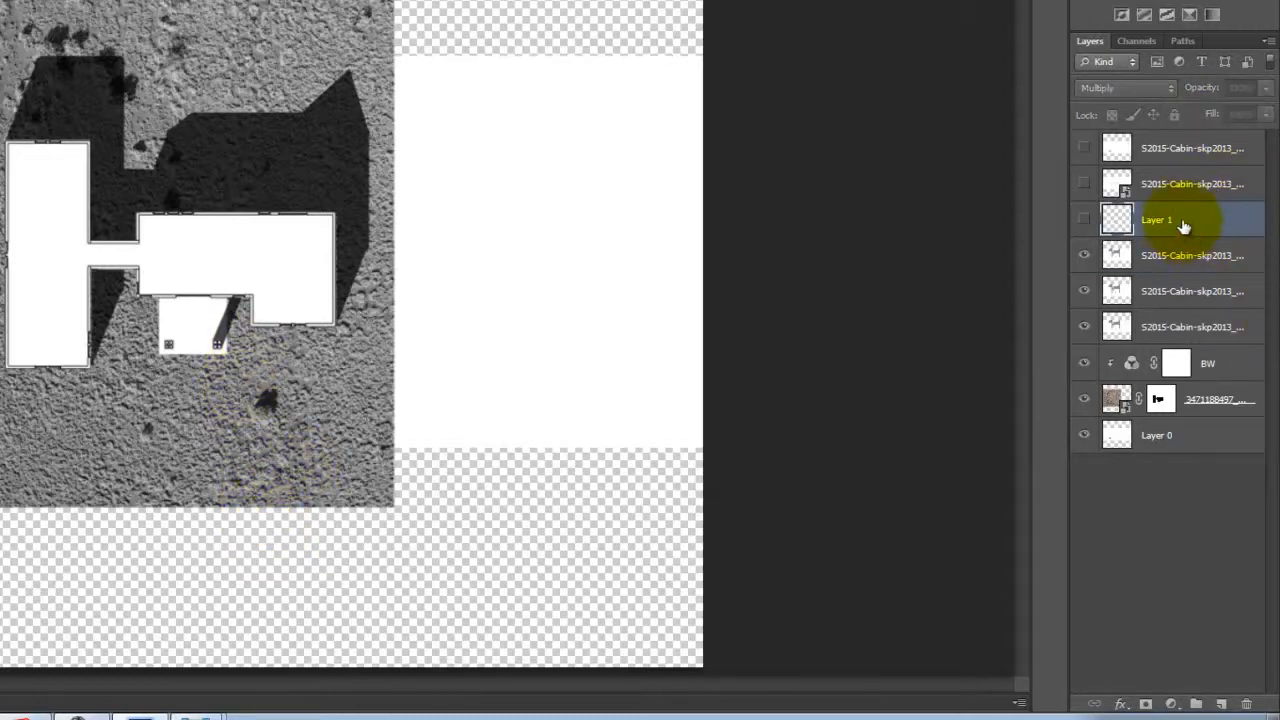
pyautogui.rightClick(1205, 228)
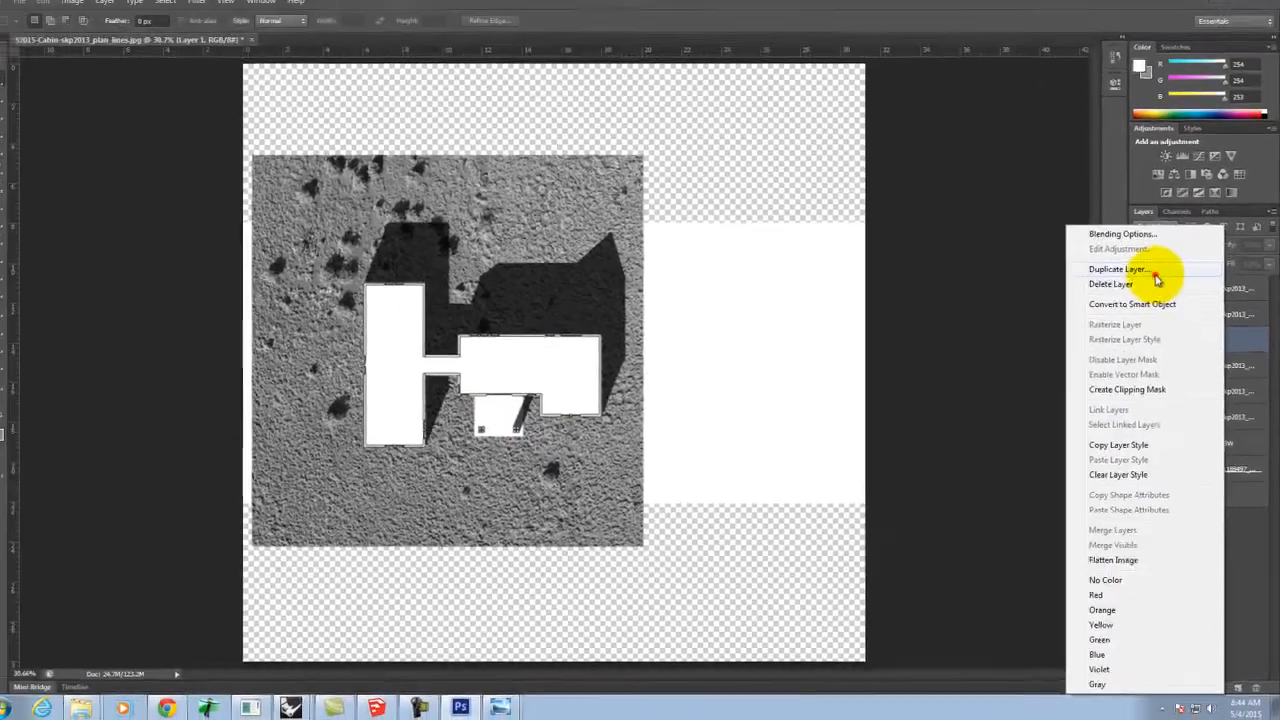
pyautogui.click(1056, 121)
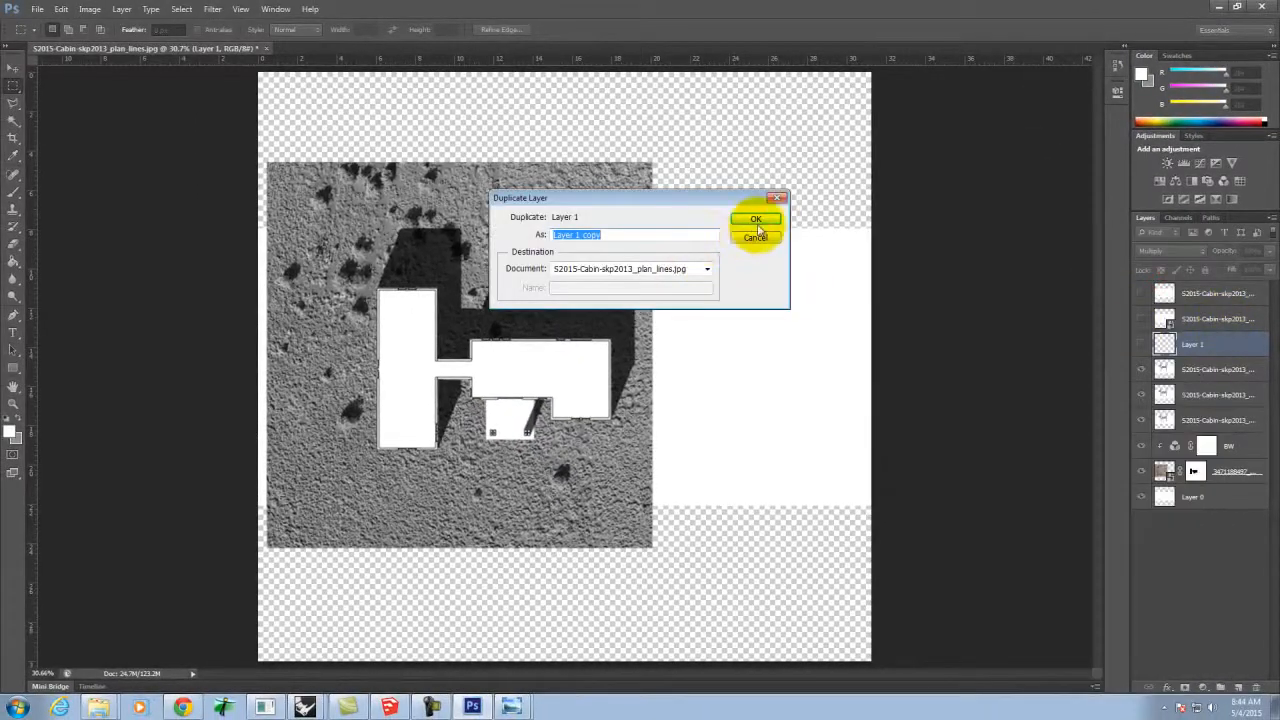
pyautogui.click(758, 219)
pyautogui.rightClick(1210, 346)
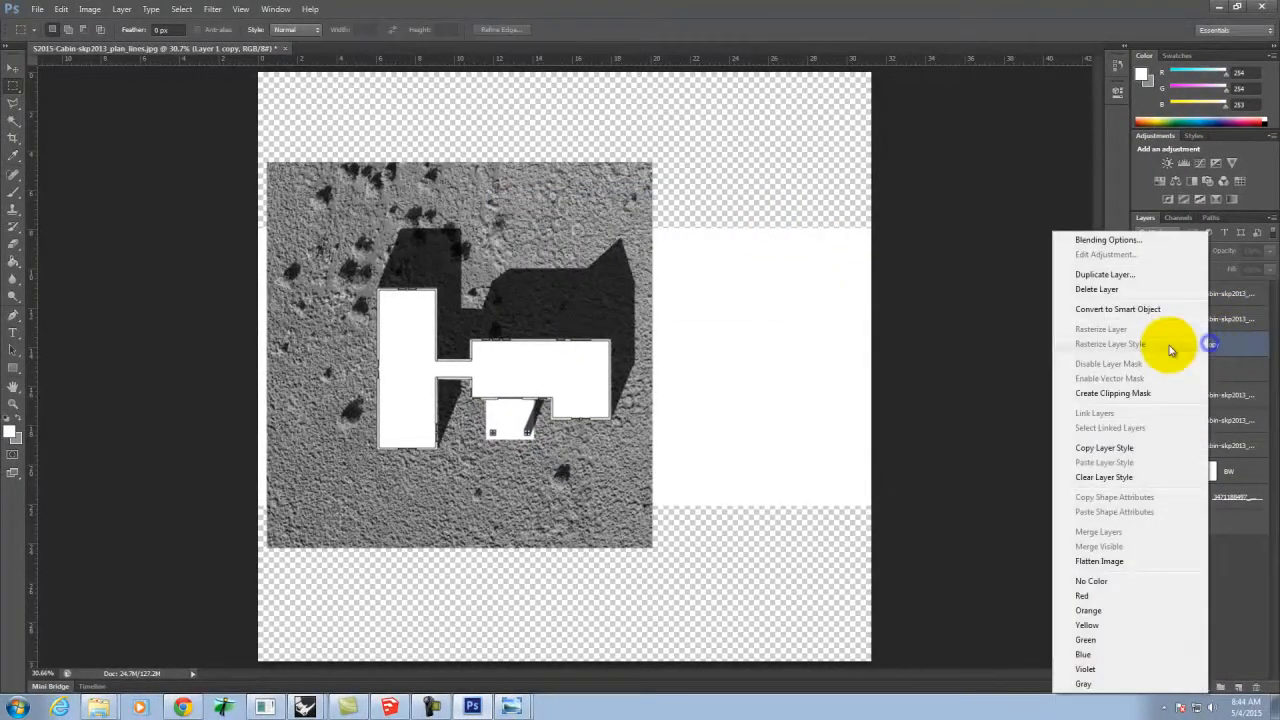
pyautogui.click(1165, 272)
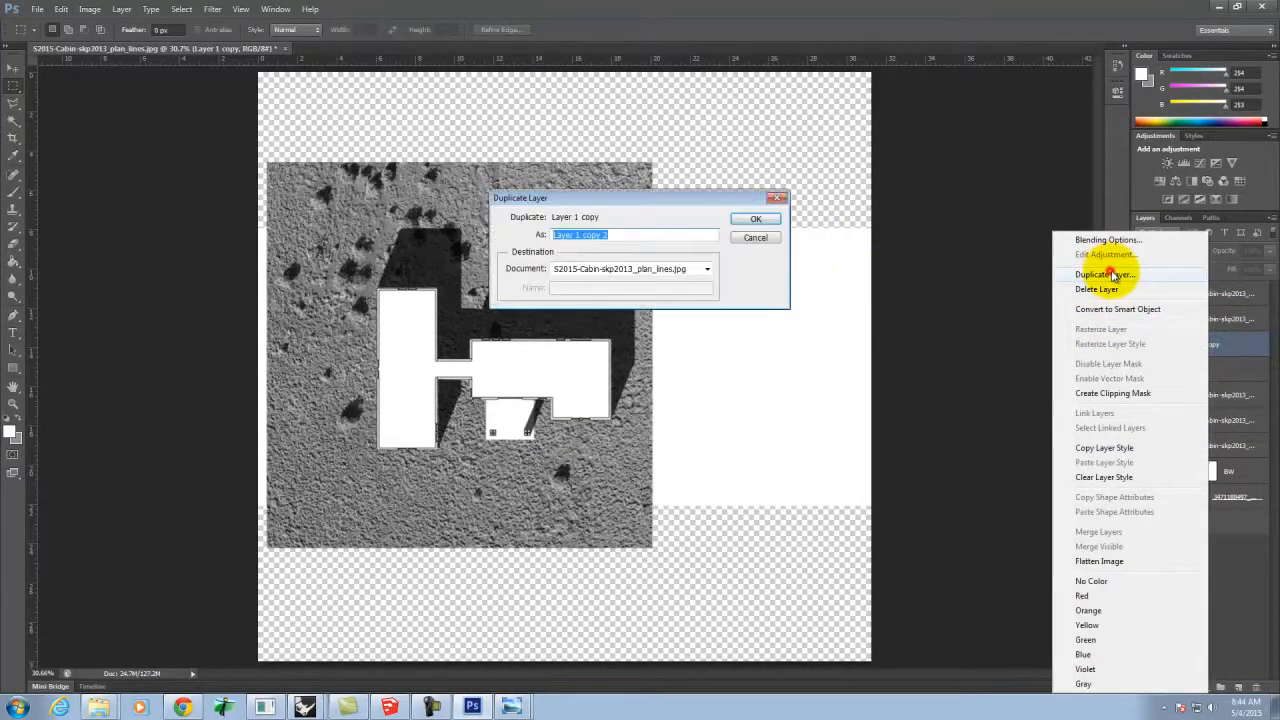
pyautogui.click(756, 218)
pyautogui.click(1142, 343)
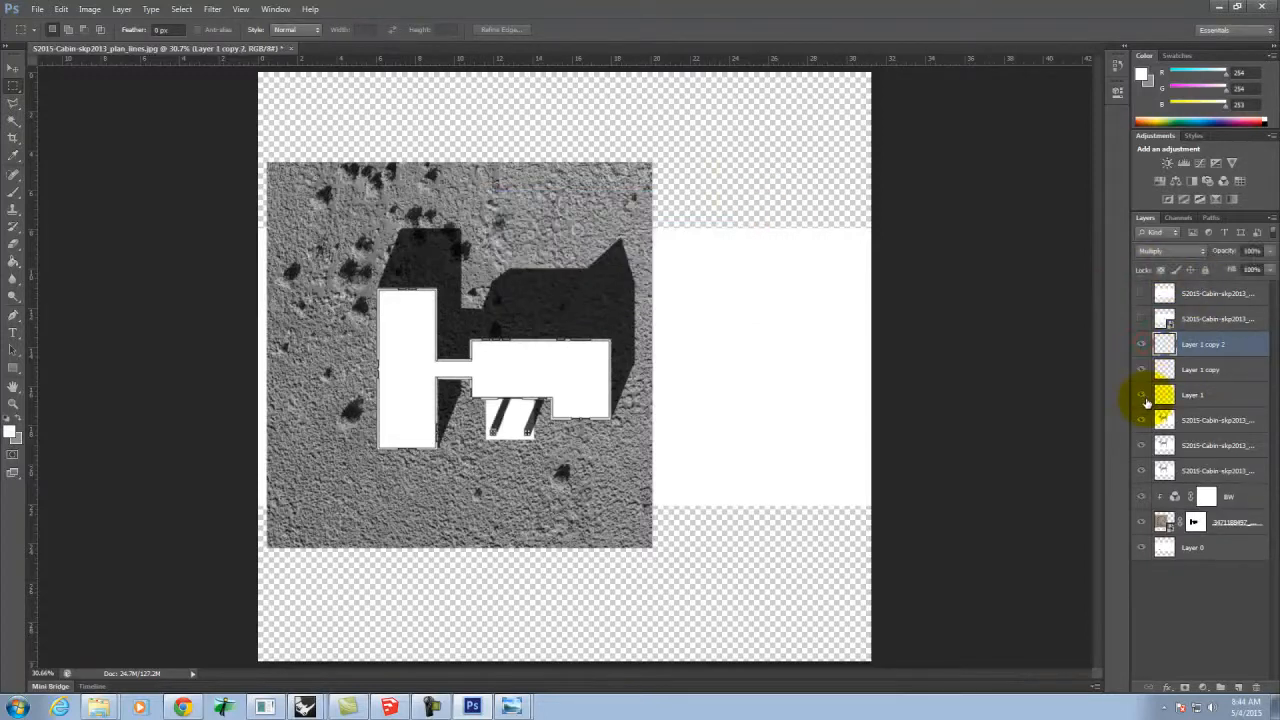
pyautogui.moveTo(587, 415); pyautogui.dragTo(547, 255)
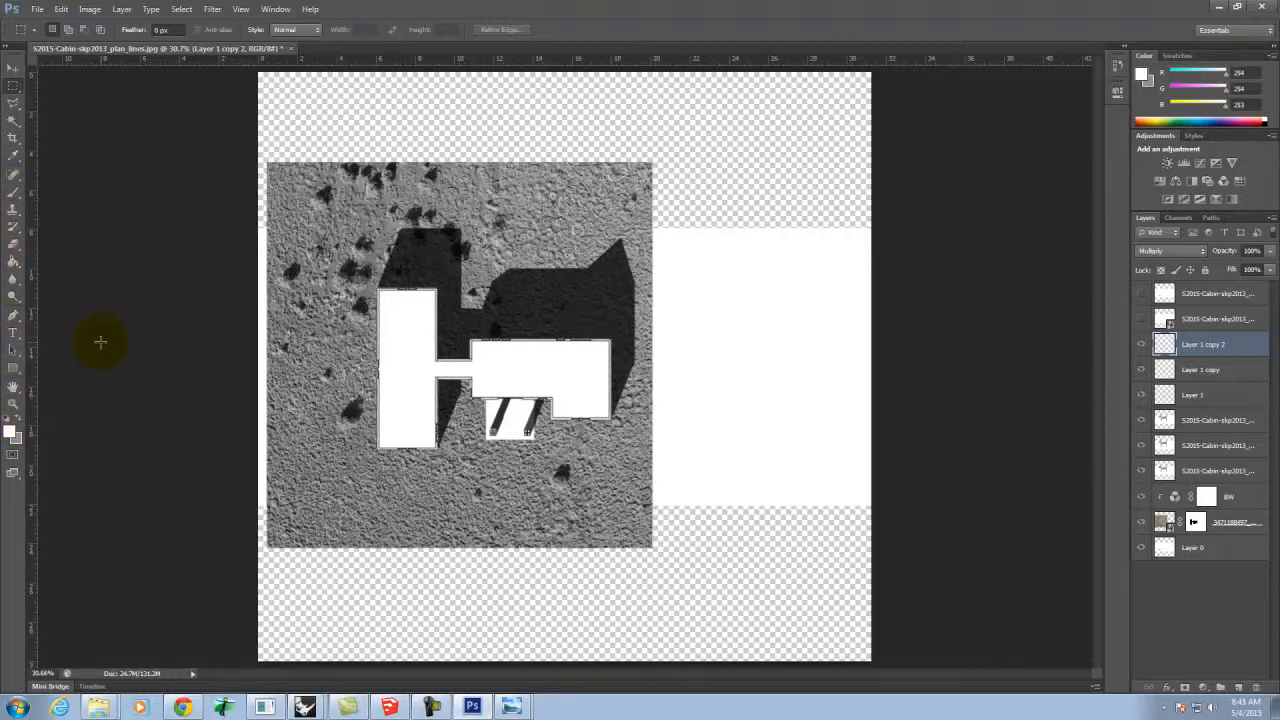
# Crop the canvas to the outer edges of the ground photo on all four sides and fit it in the window
pyautogui.click(13, 137)
pyautogui.moveTo(563, 72); pyautogui.dragTo(564, 116)
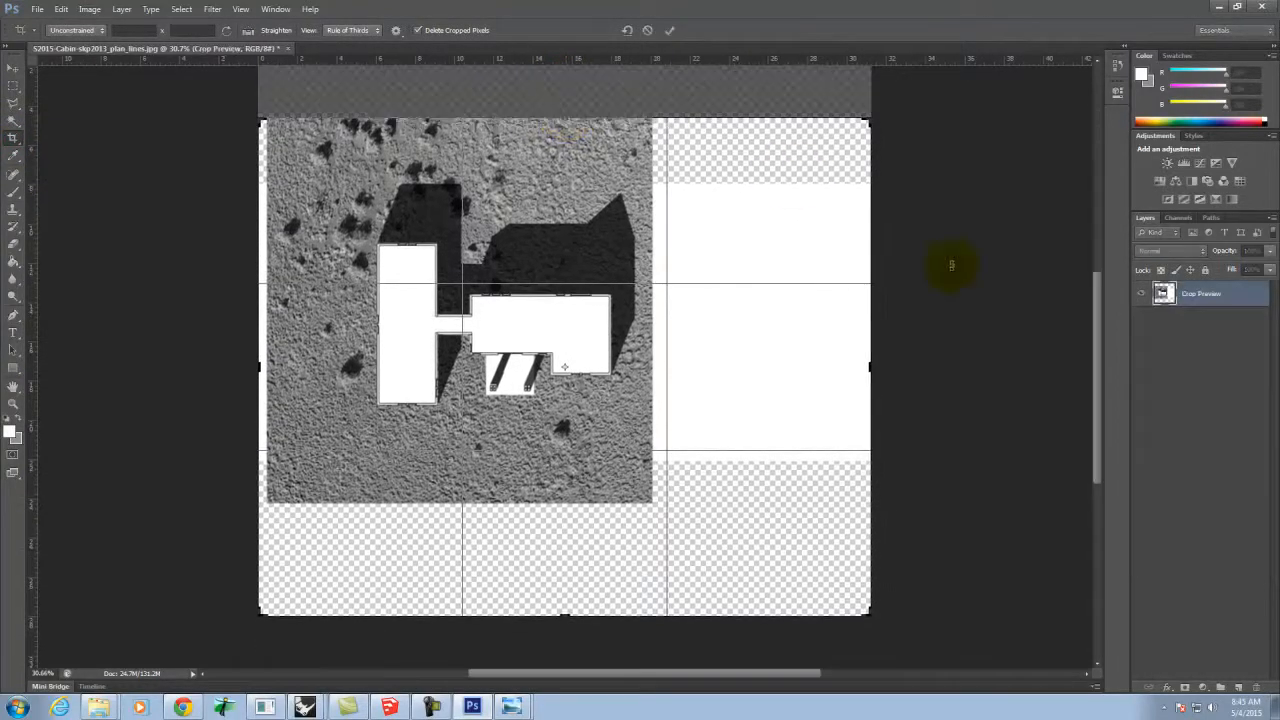
pyautogui.moveTo(864, 367); pyautogui.dragTo(755, 372)
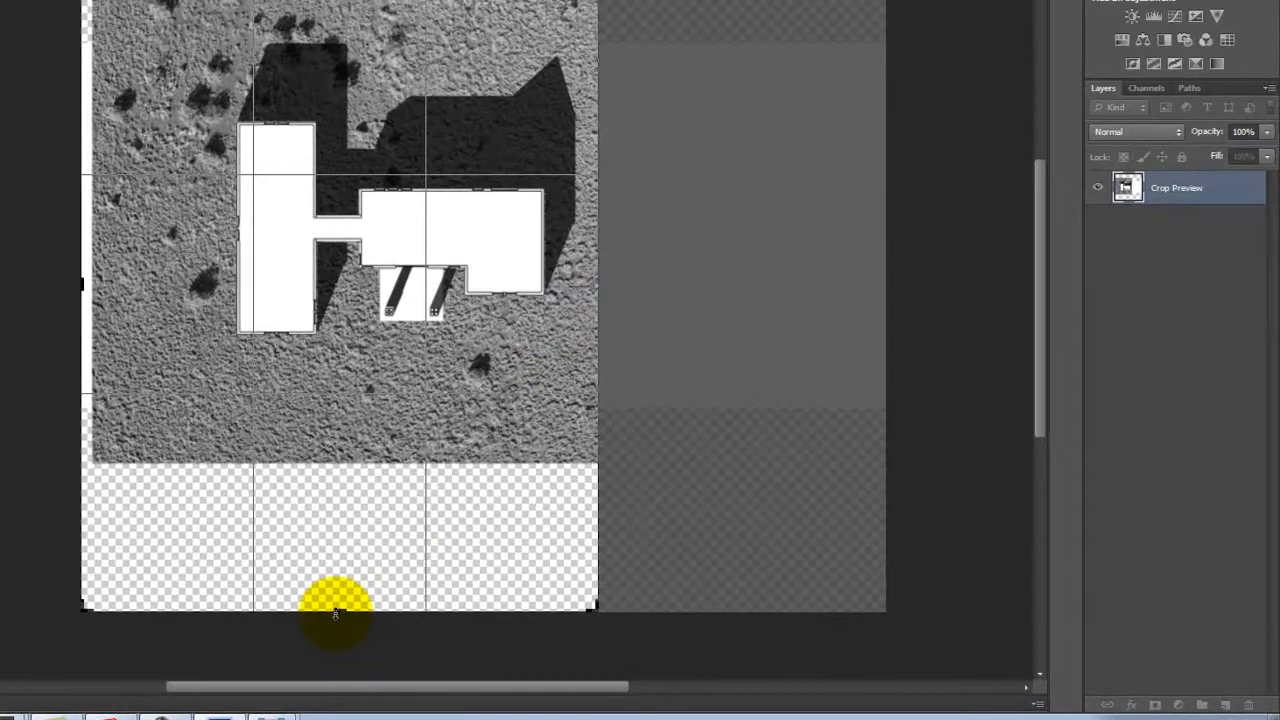
pyautogui.moveTo(335, 610); pyautogui.dragTo(329, 540)
pyautogui.moveTo(85, 283); pyautogui.dragTo(94, 281)
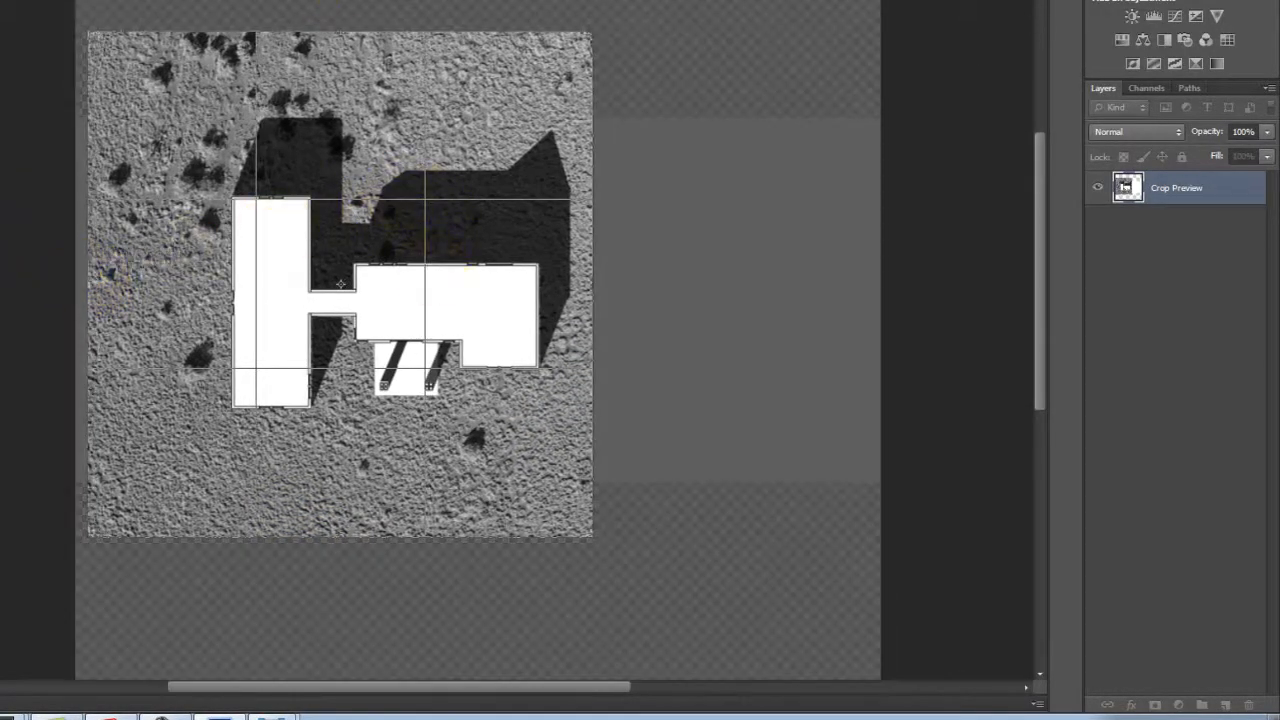
pyautogui.press('Return')
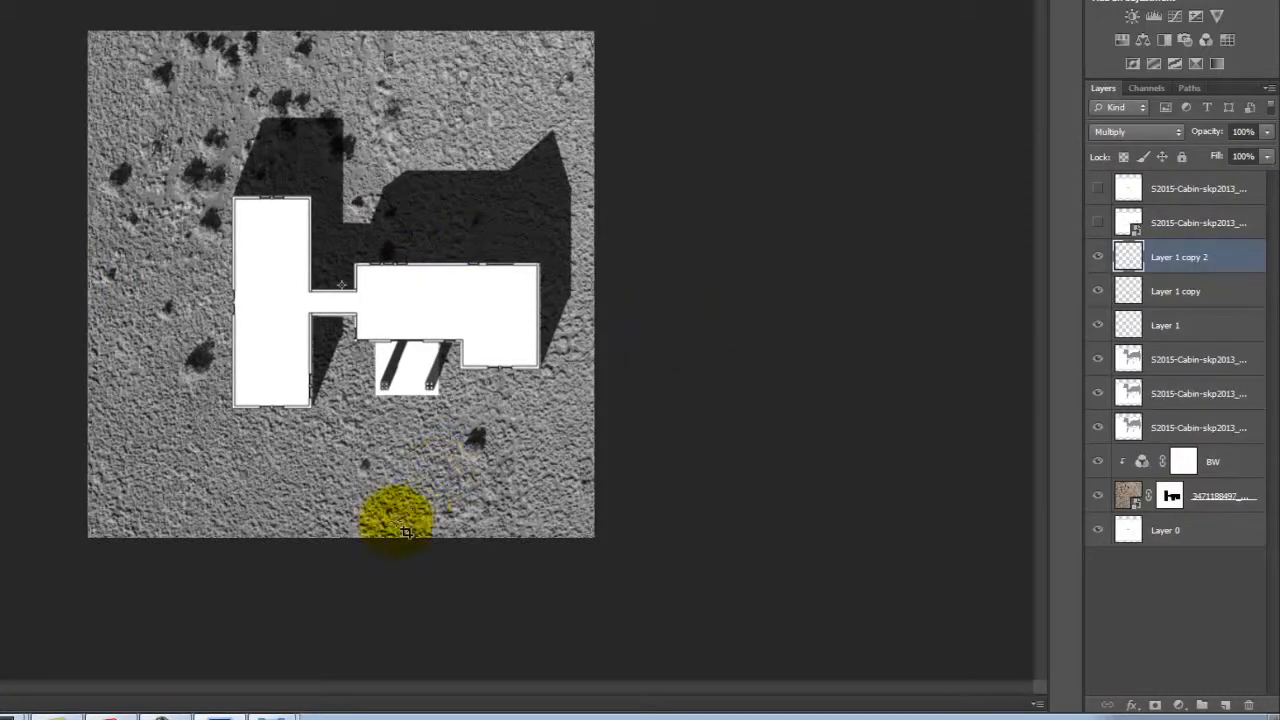
pyautogui.hotkey('ctrl', '-')
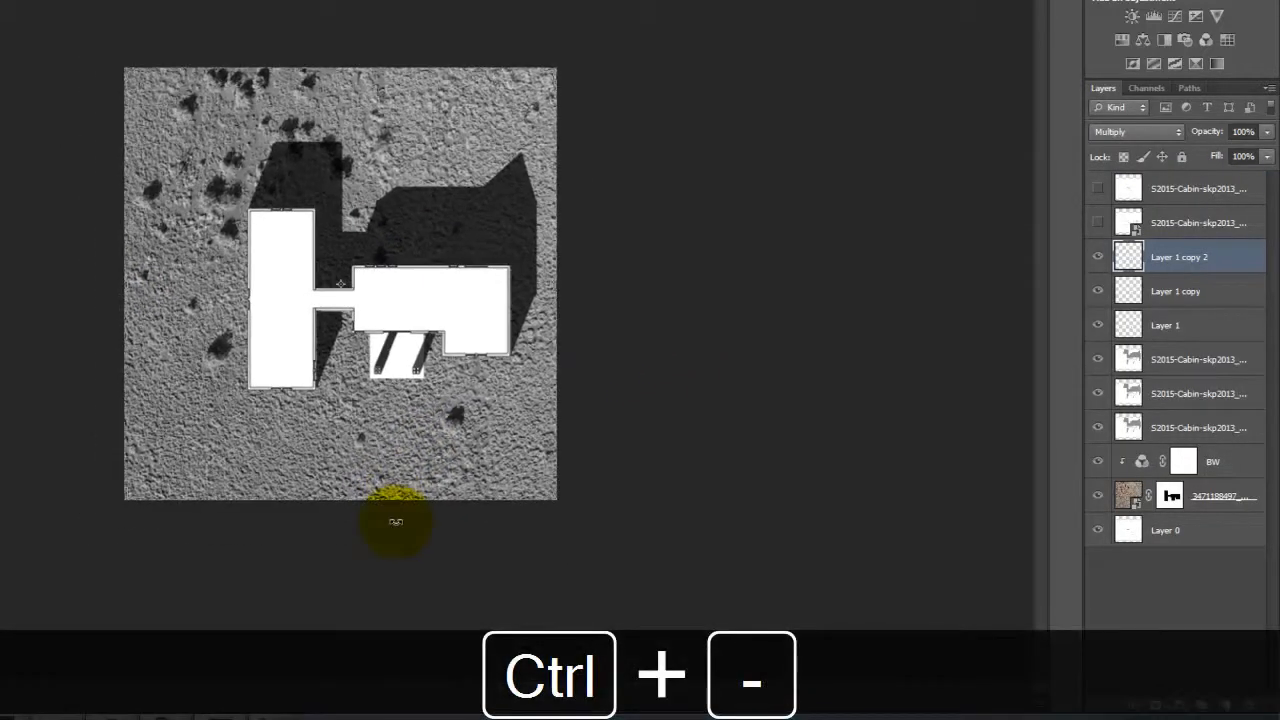
pyautogui.hotkey('ctrl', '0')
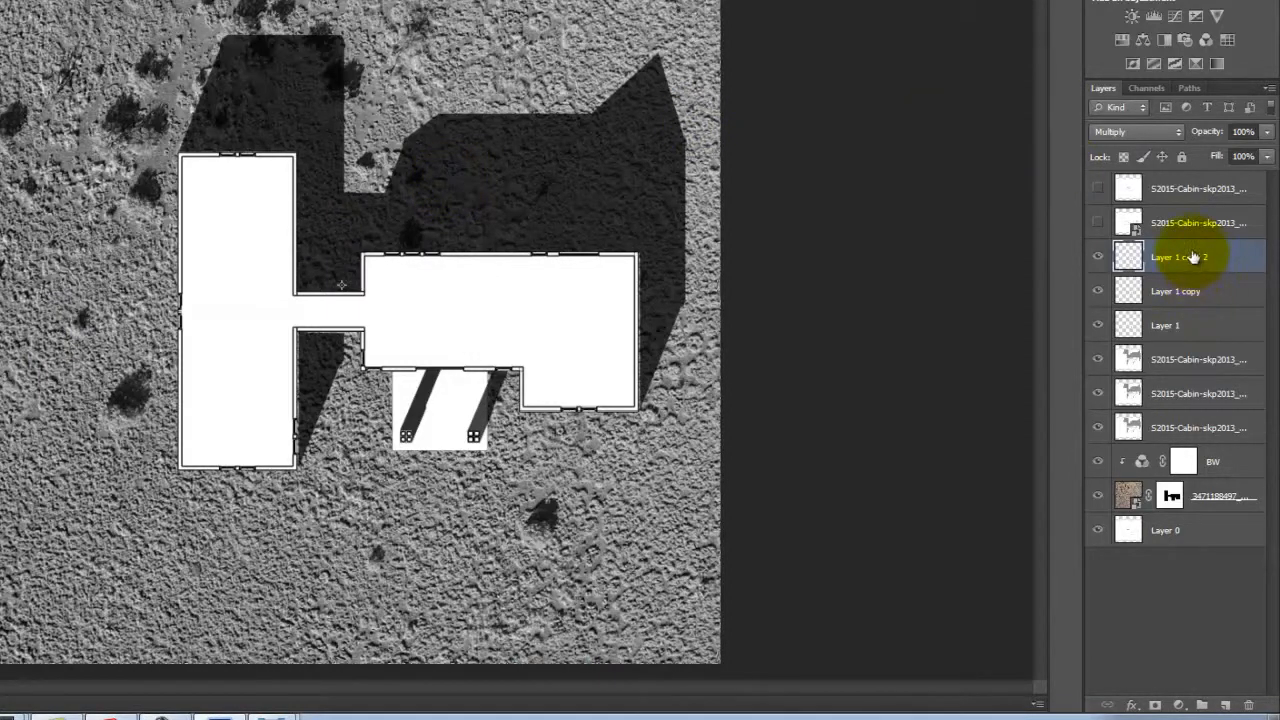
# Show the two hidden topmost plan layers, and lower the opacity of all six shadow layers together to 36%
pyautogui.click(1102, 216)
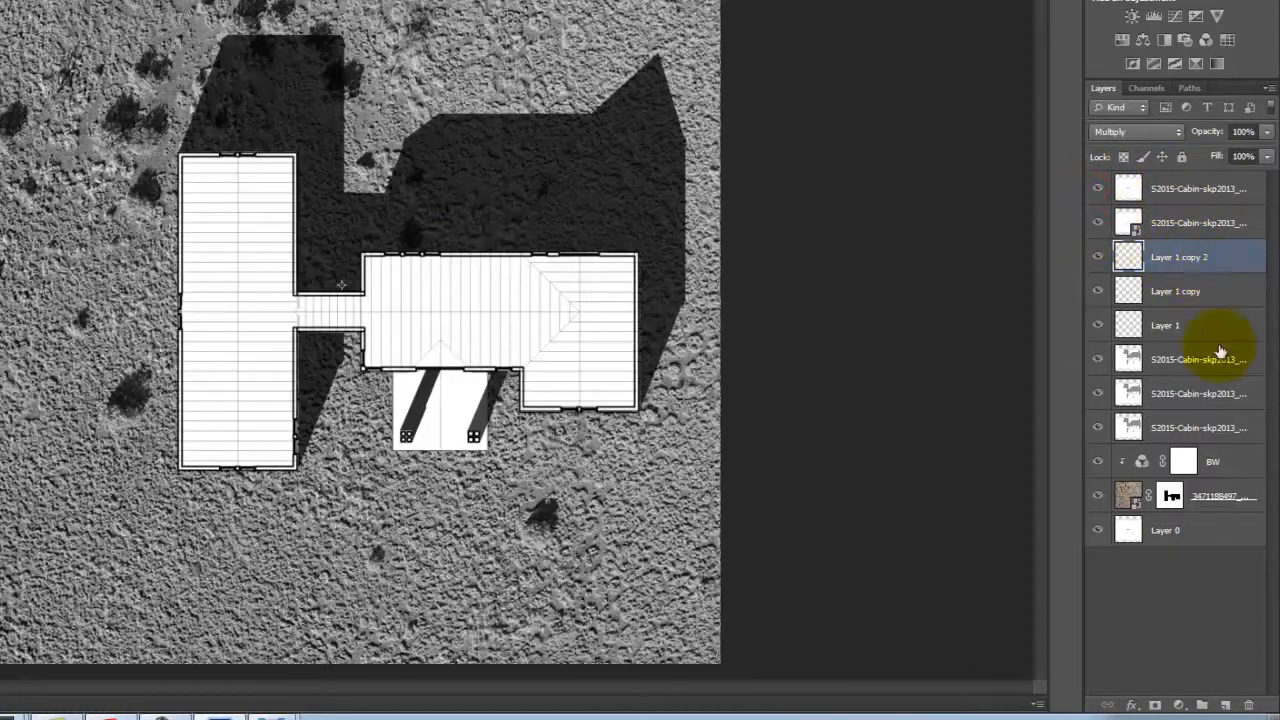
pyautogui.keyDown('shift'); pyautogui.click(1212, 430); pyautogui.keyUp('shift')
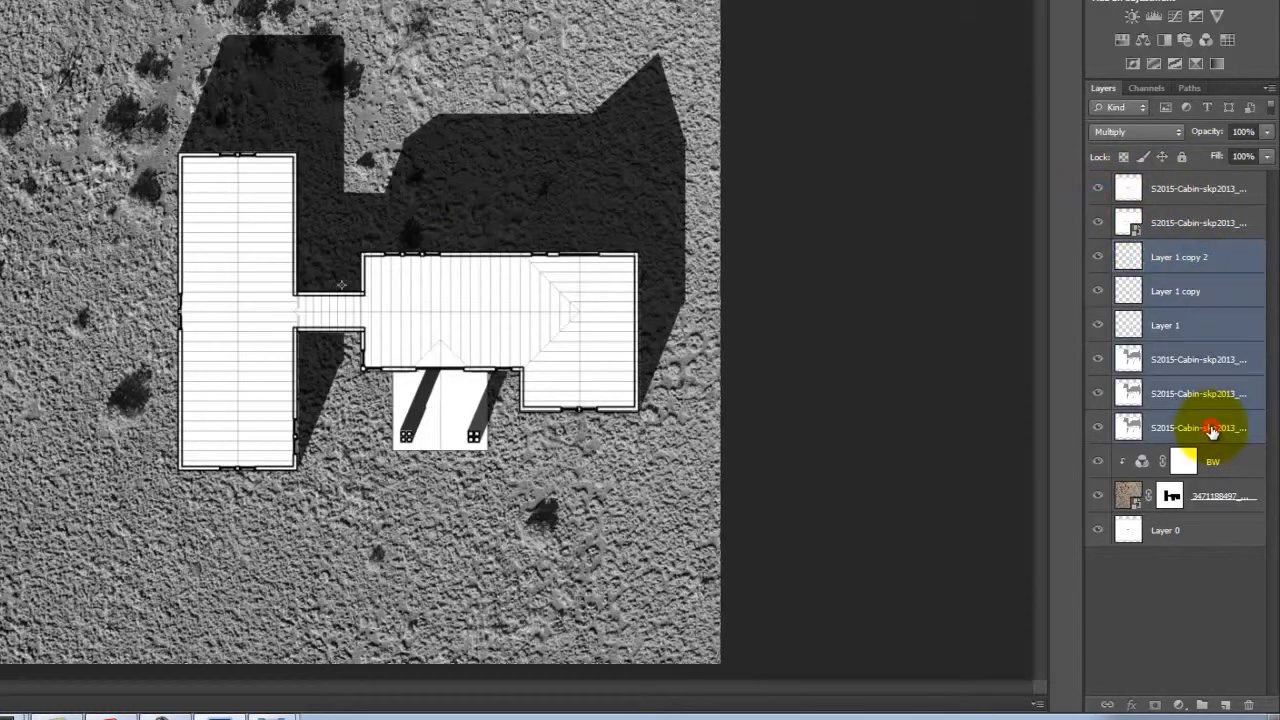
pyautogui.click(1267, 132)
pyautogui.moveTo(1252, 155); pyautogui.dragTo(1213, 155)
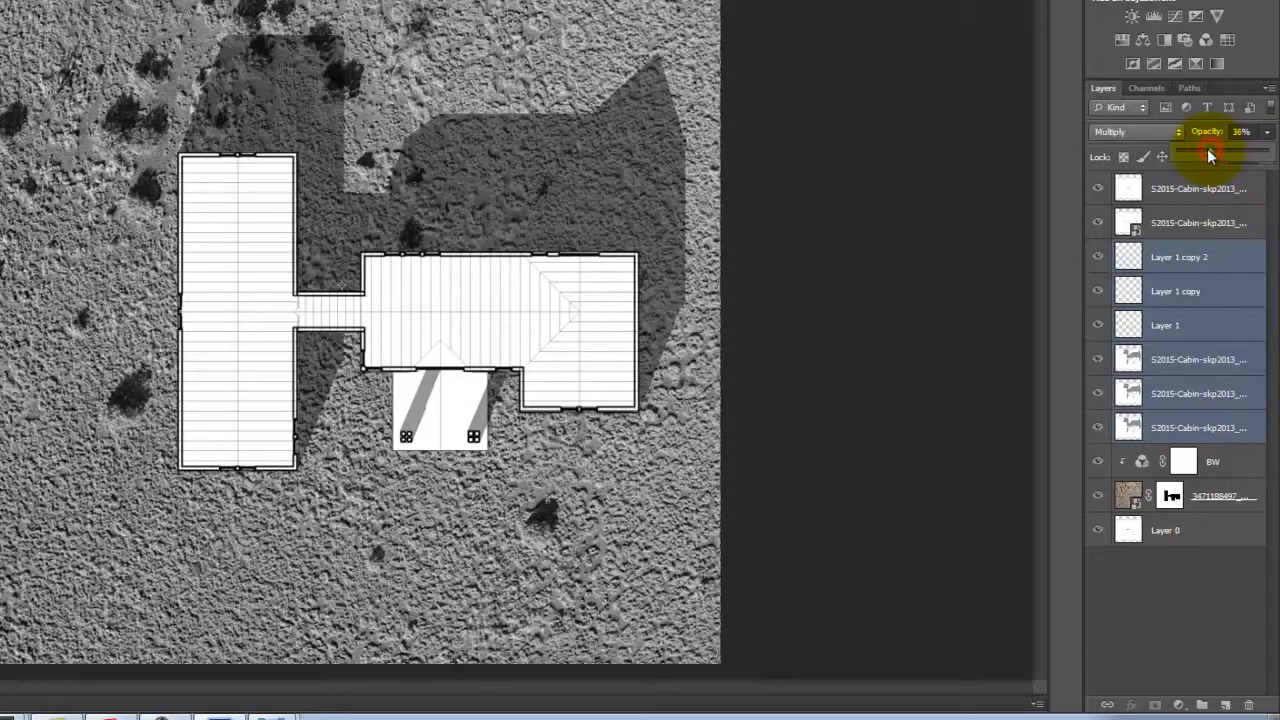
# Set the opacity of the ground photo layer to 50%
pyautogui.click(1247, 508)
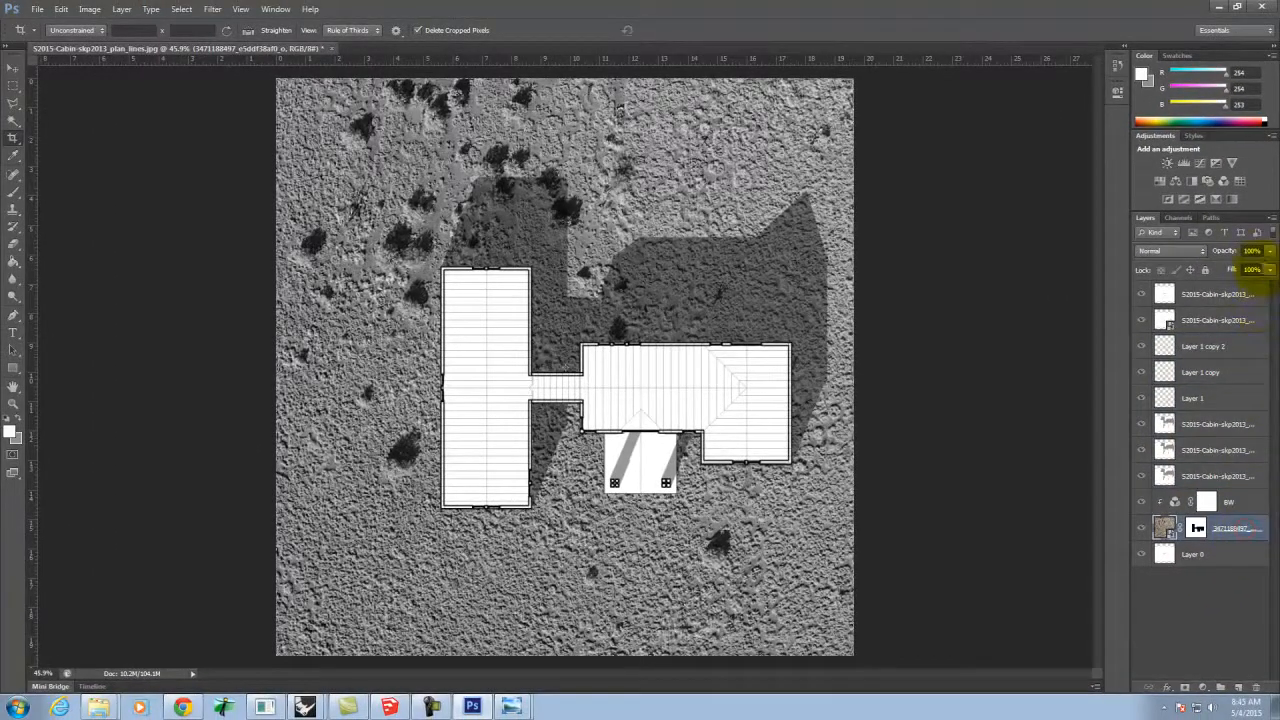
pyautogui.moveTo(1246, 270); pyautogui.dragTo(1240, 272)
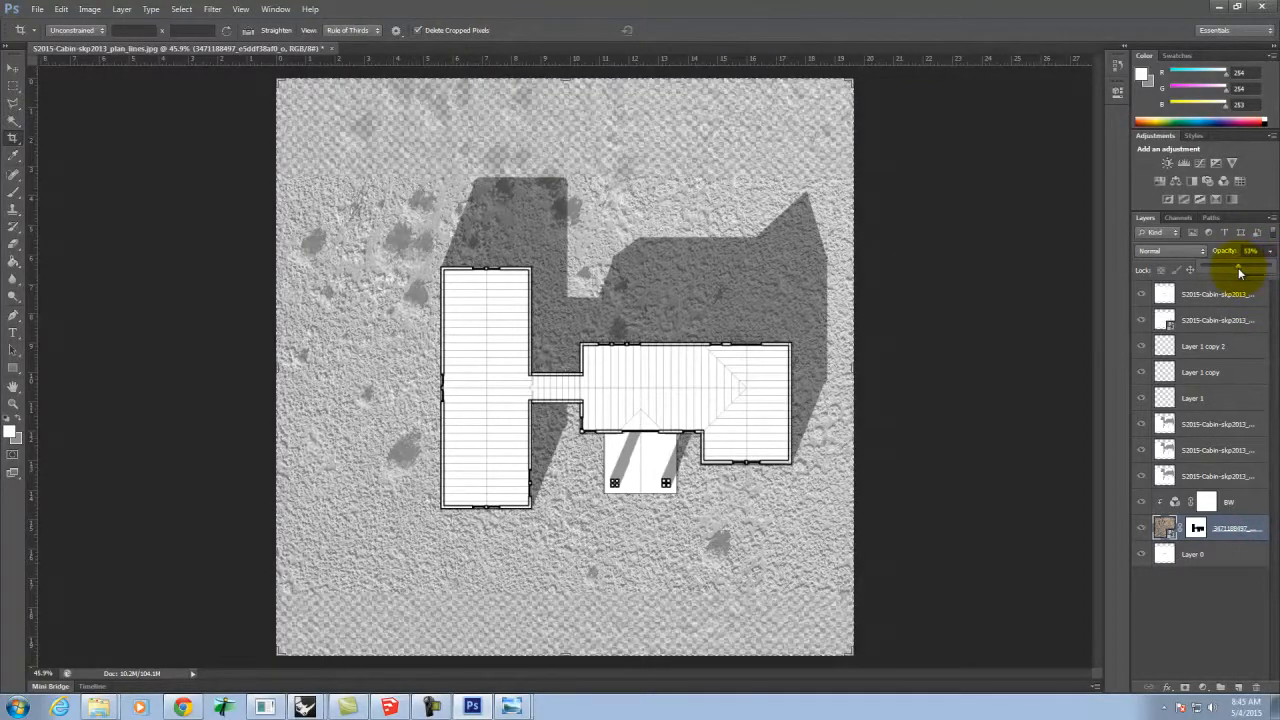
pyautogui.write('50')
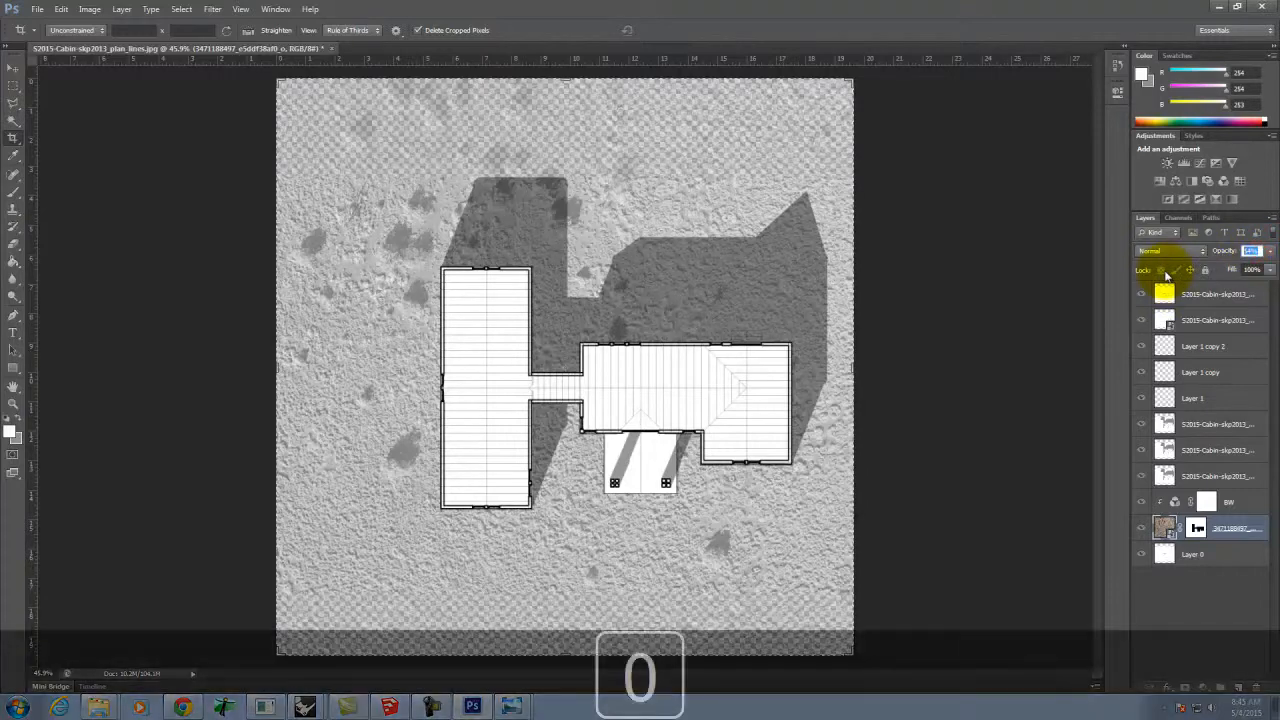
pyautogui.press('Tab')
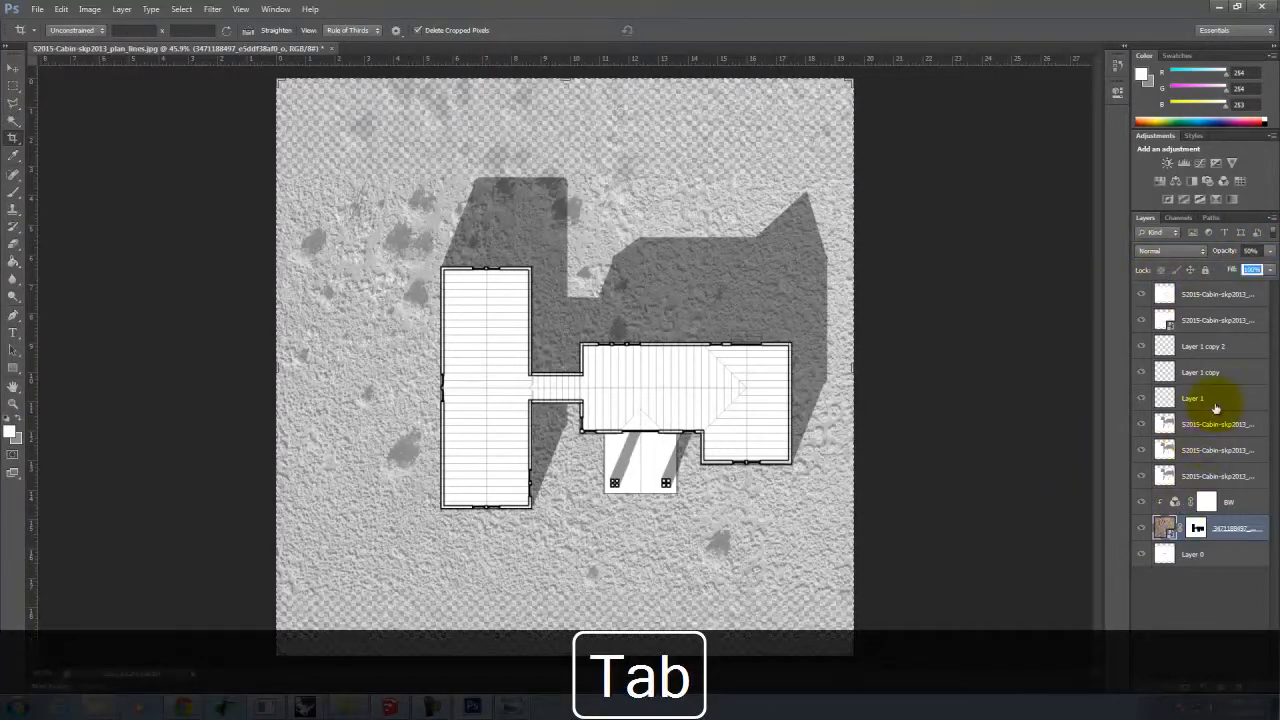
# Set the opacity of all six shadow layers, from Layer 1 copy 2 down to the lowest cabin shadow layer, to 50%
pyautogui.click(1203, 320)
pyautogui.click(1206, 346)
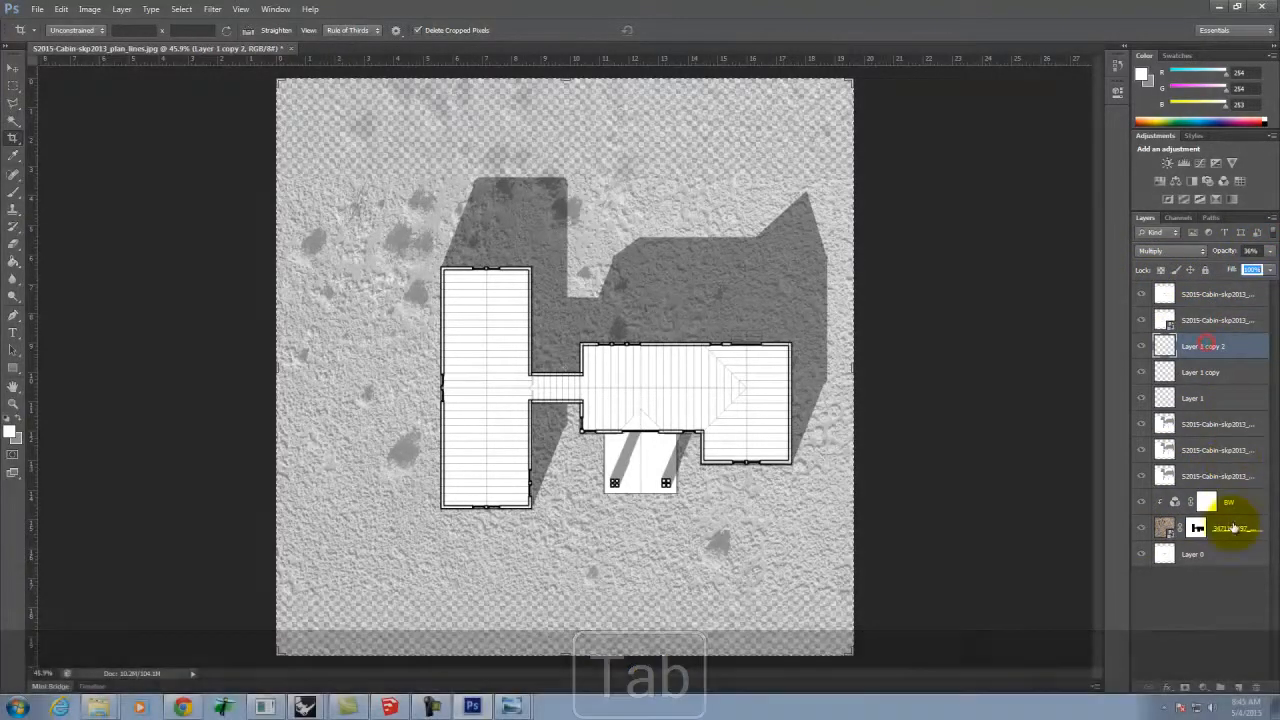
pyautogui.keyDown('shift'); pyautogui.click(1212, 476); pyautogui.keyUp('shift')
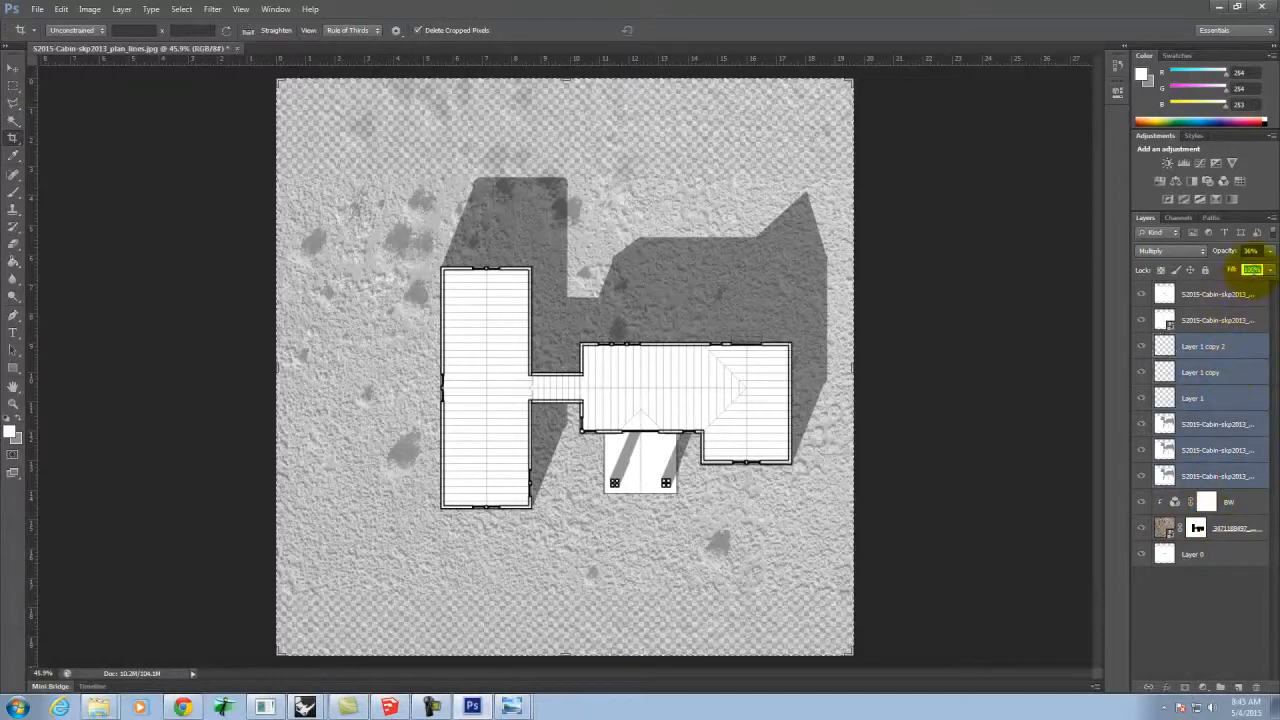
pyautogui.write('50')
pyautogui.press('Tab')
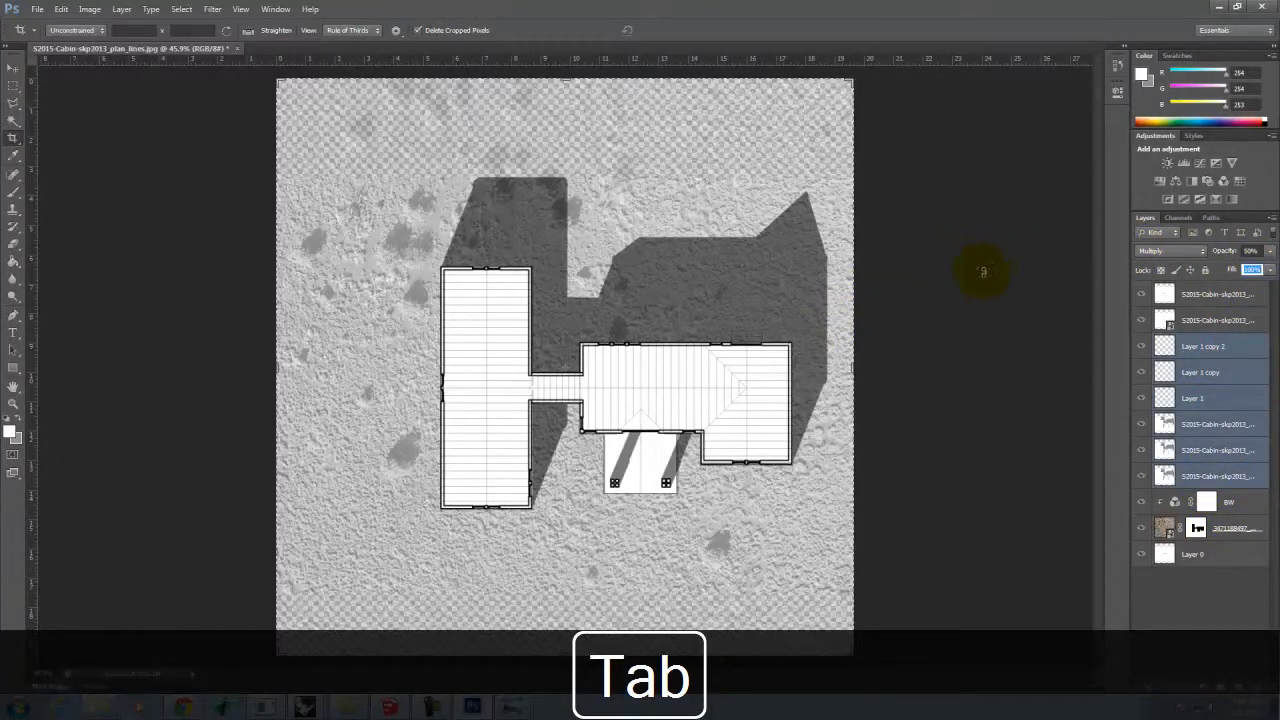
pyautogui.click(12, 86)
pyautogui.click(152, 155)
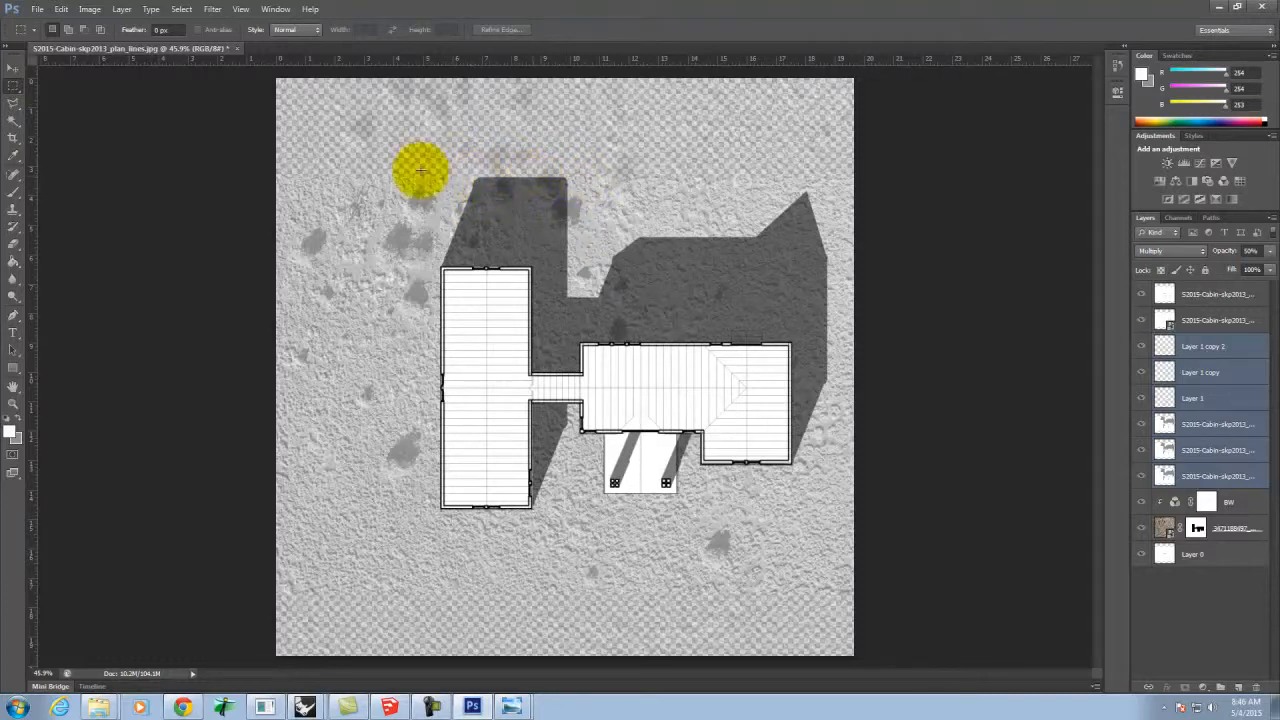
# Crop a strip off the upper edge of the plan, down to where the northern cabin shadow begins
pyautogui.click(12, 139)
pyautogui.moveTo(566, 79); pyautogui.dragTo(585, 128)
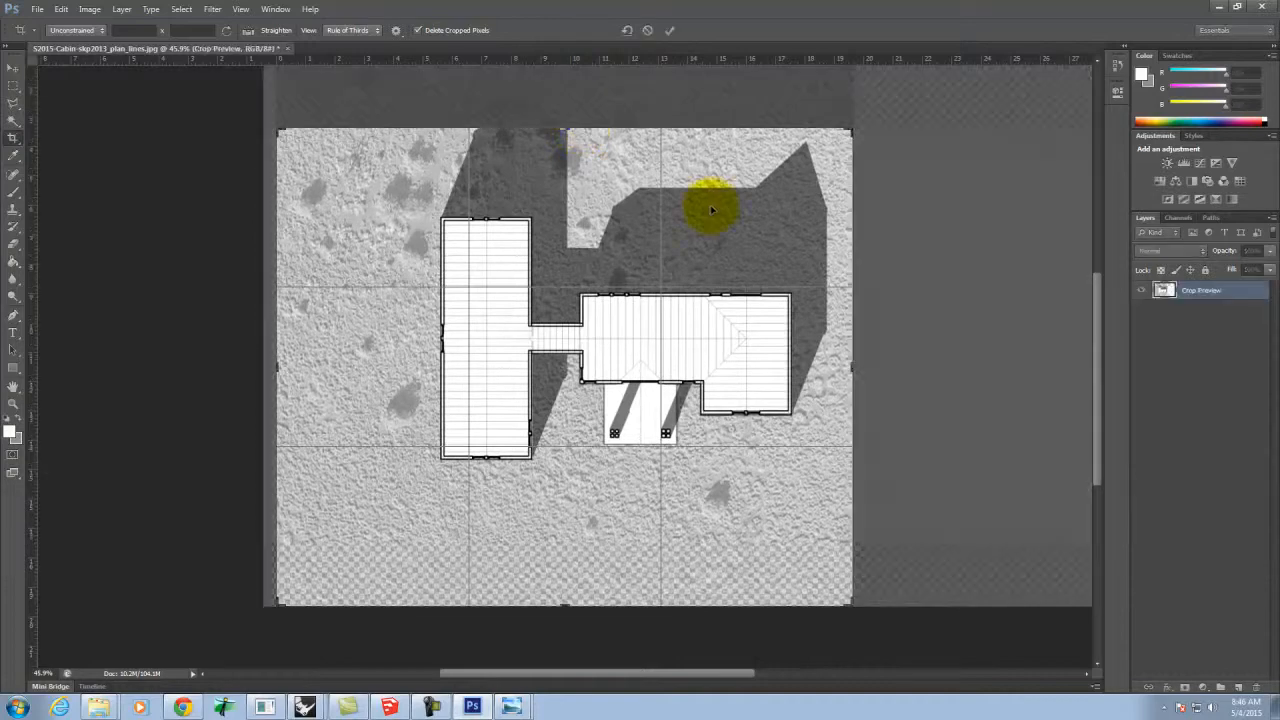
pyautogui.click(670, 31)
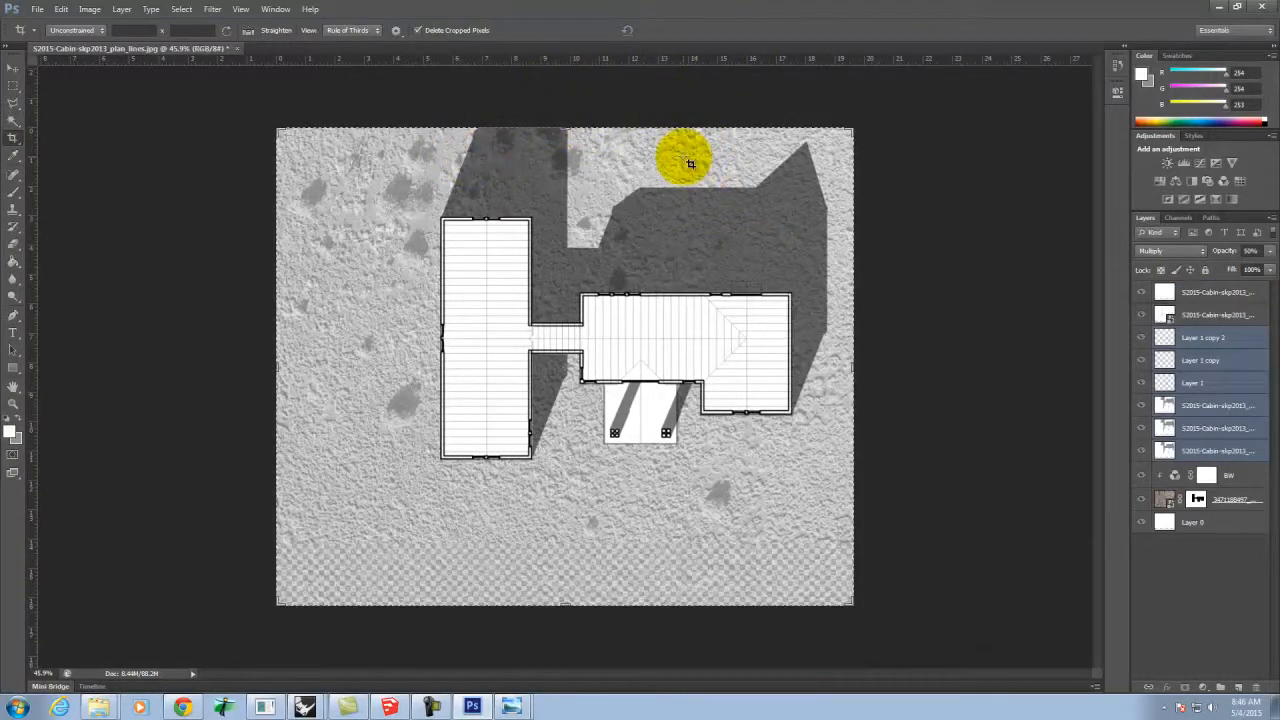
pyautogui.click(13, 85)
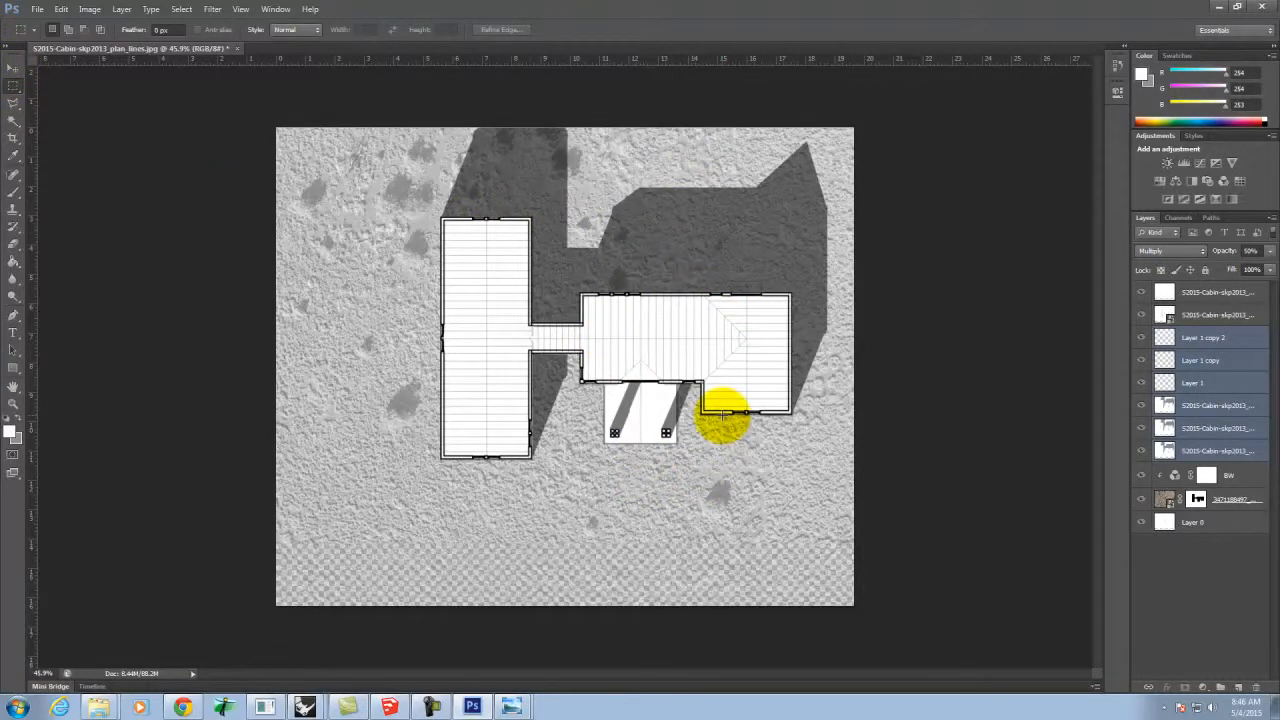
# Examine the ground texture and the checkered strip along the plan's lower edge at 100% zoom
pyautogui.hotkey('ctrl', '0')
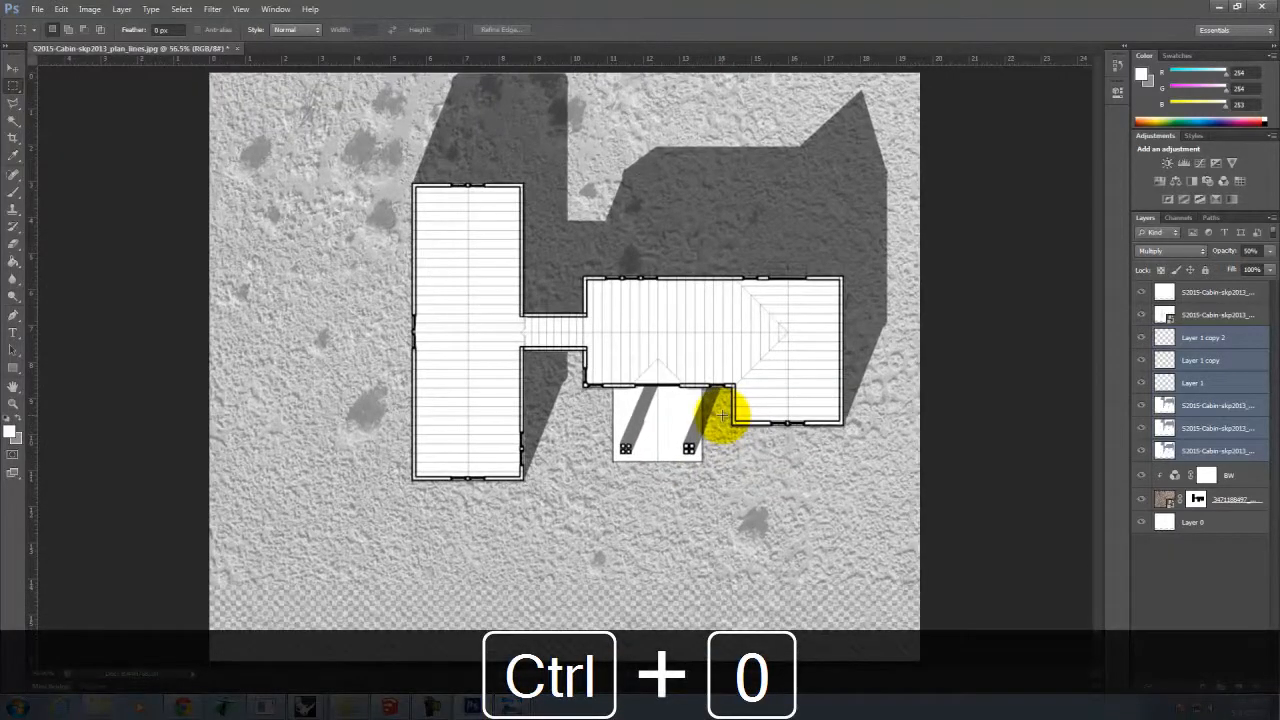
pyautogui.press('space')
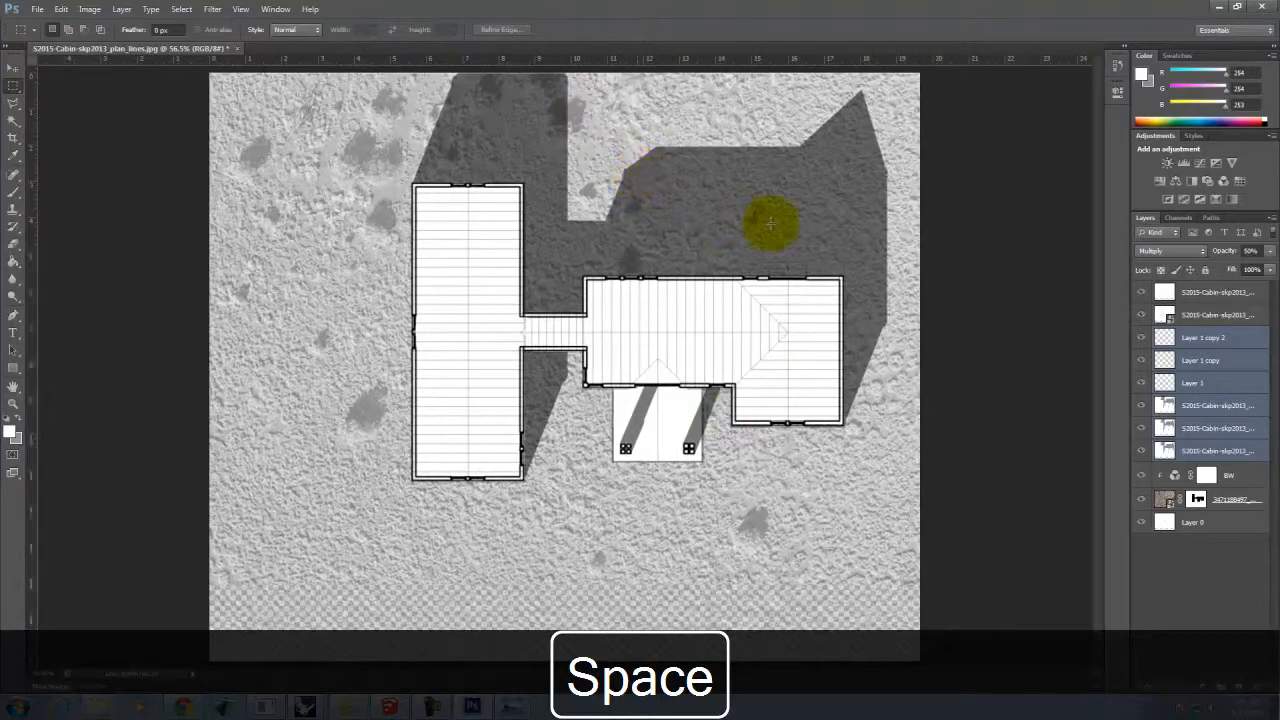
pyautogui.hotkey('ctrl', '=')
pyautogui.hotkey('ctrl', '=')
pyautogui.press('space')
pyautogui.moveTo(883, 440); pyautogui.dragTo(570, 40)
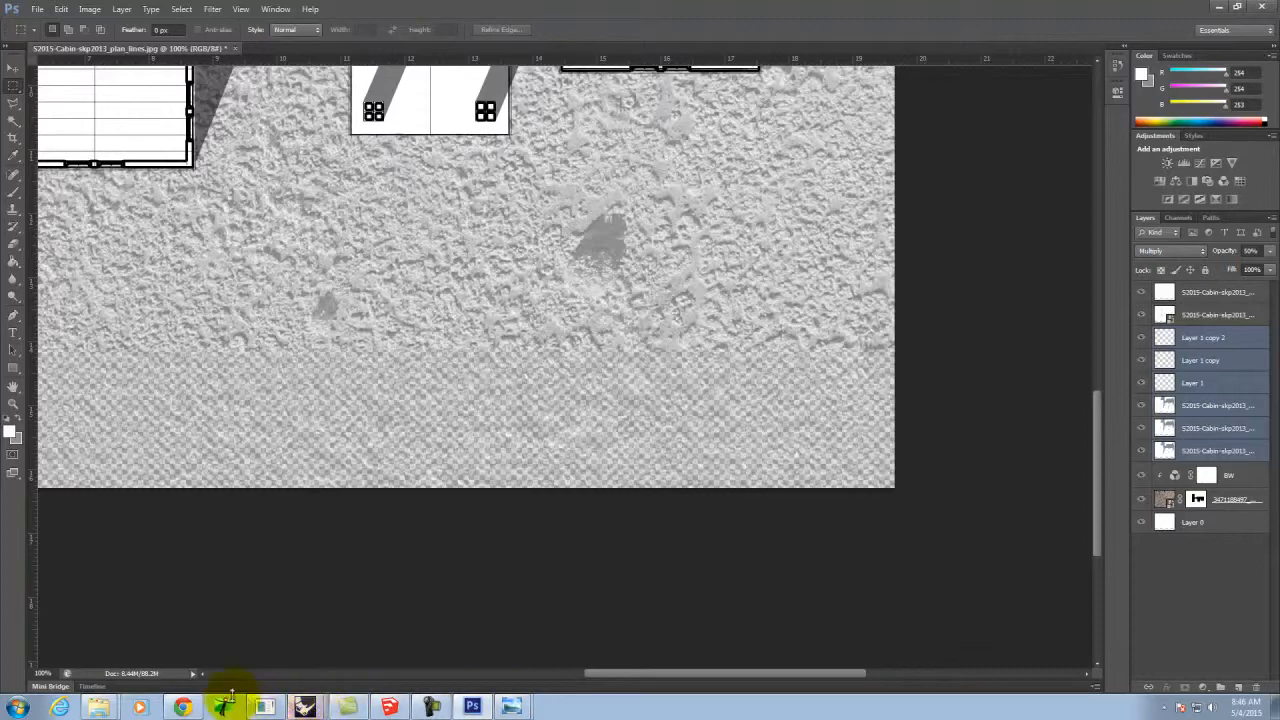
# Switch to Chrome and view the Flickr photo Rocks as a candidate for the path, then return to Photoshop
pyautogui.click(183, 707)
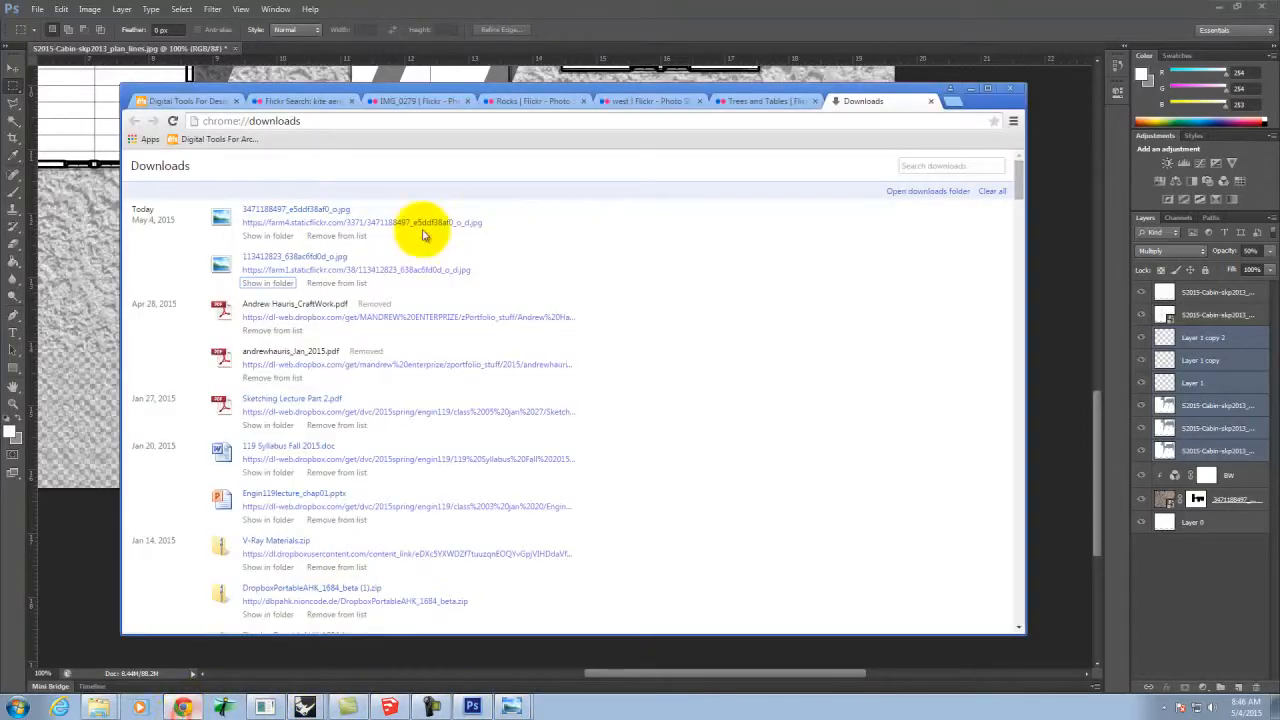
pyautogui.click(530, 101)
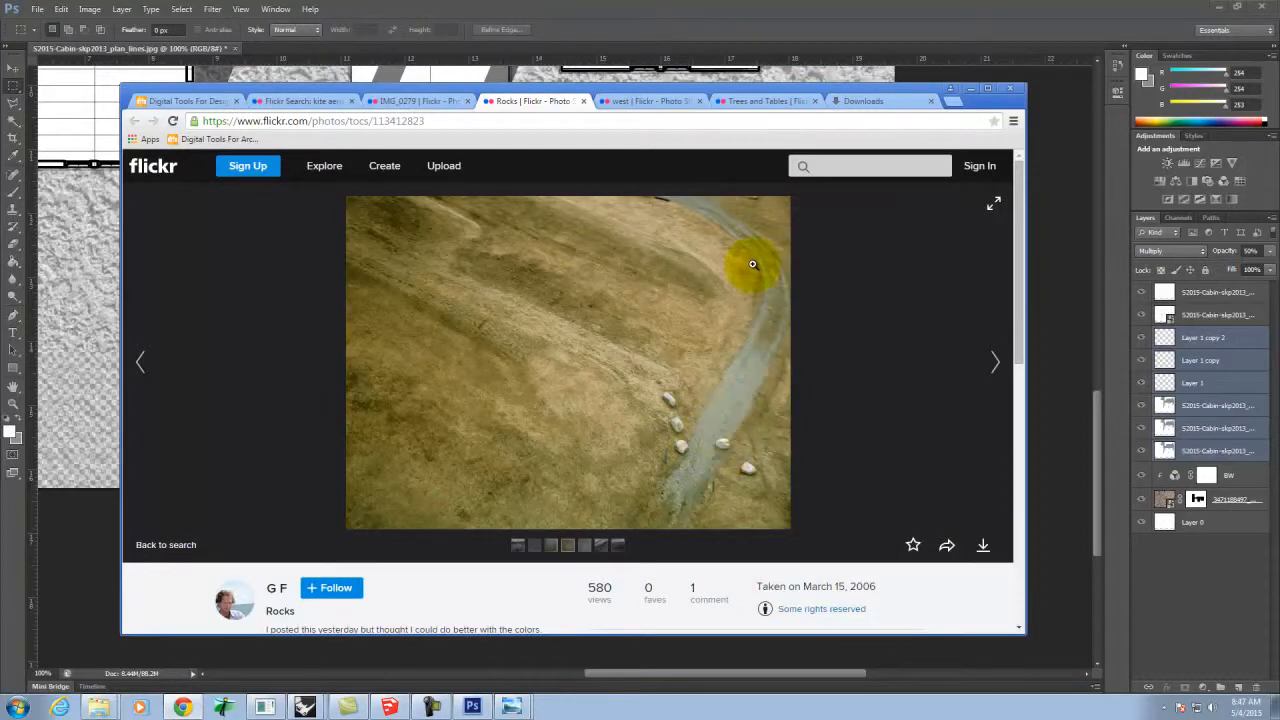
pyautogui.click(893, 17)
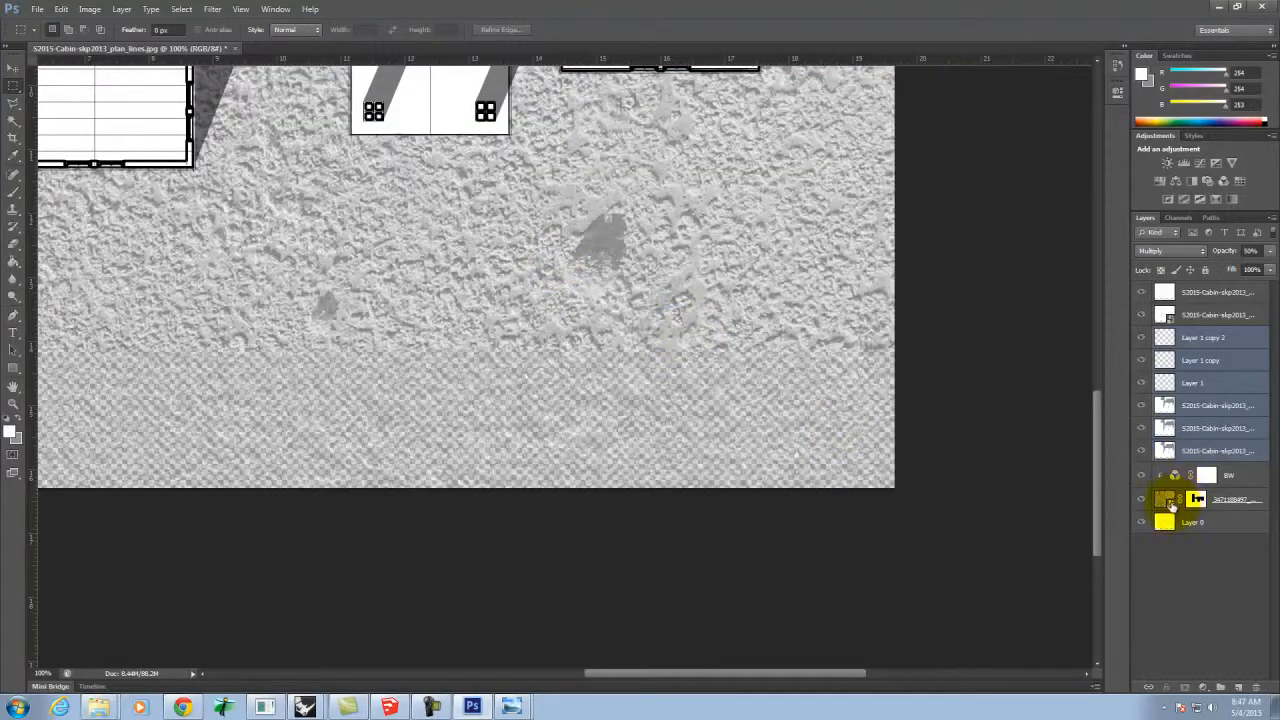
# Place the rocks photo 113412823_638ac6fd0d_o.jpg from the Ex127 folder into the plan
pyautogui.click(1176, 542)
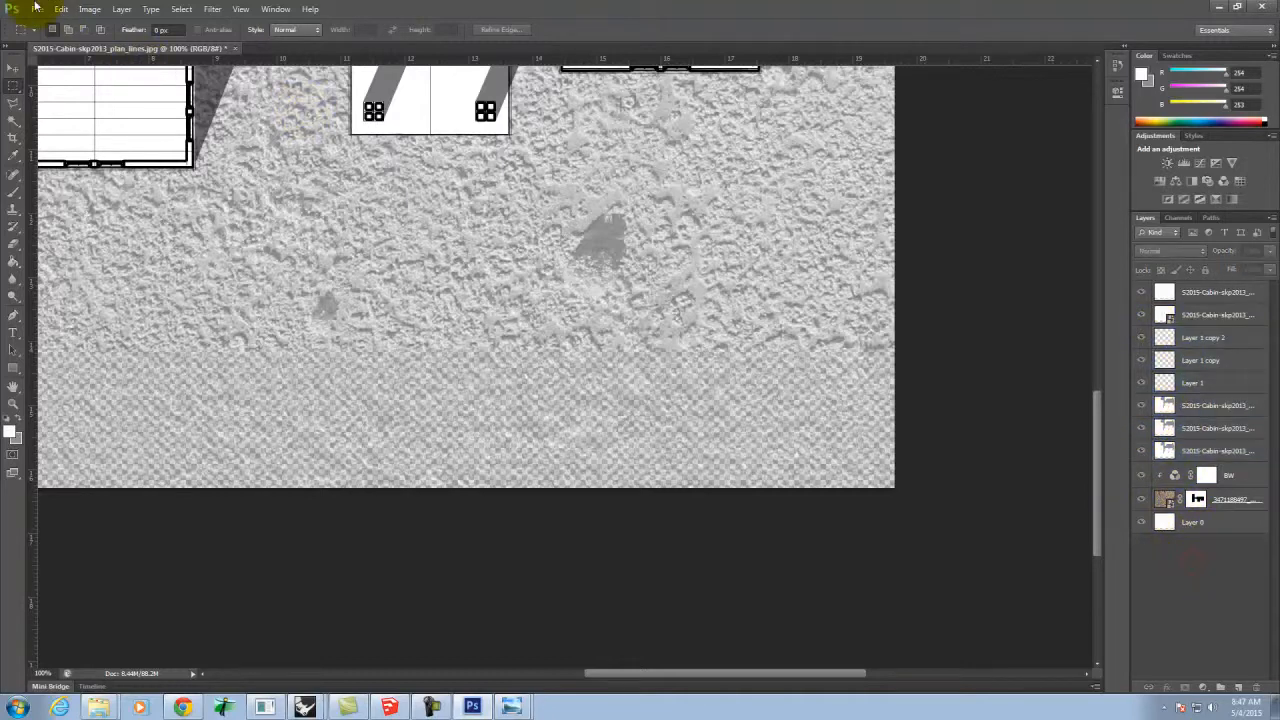
pyautogui.click(40, 10)
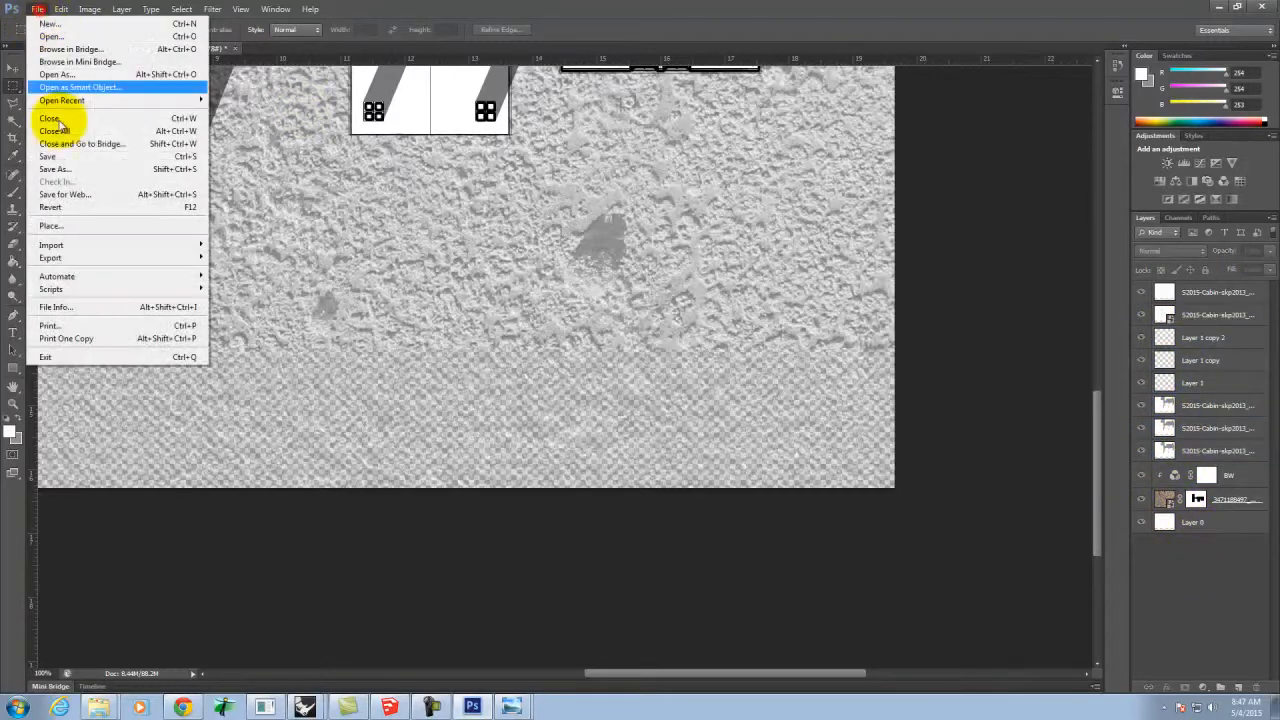
pyautogui.click(80, 220)
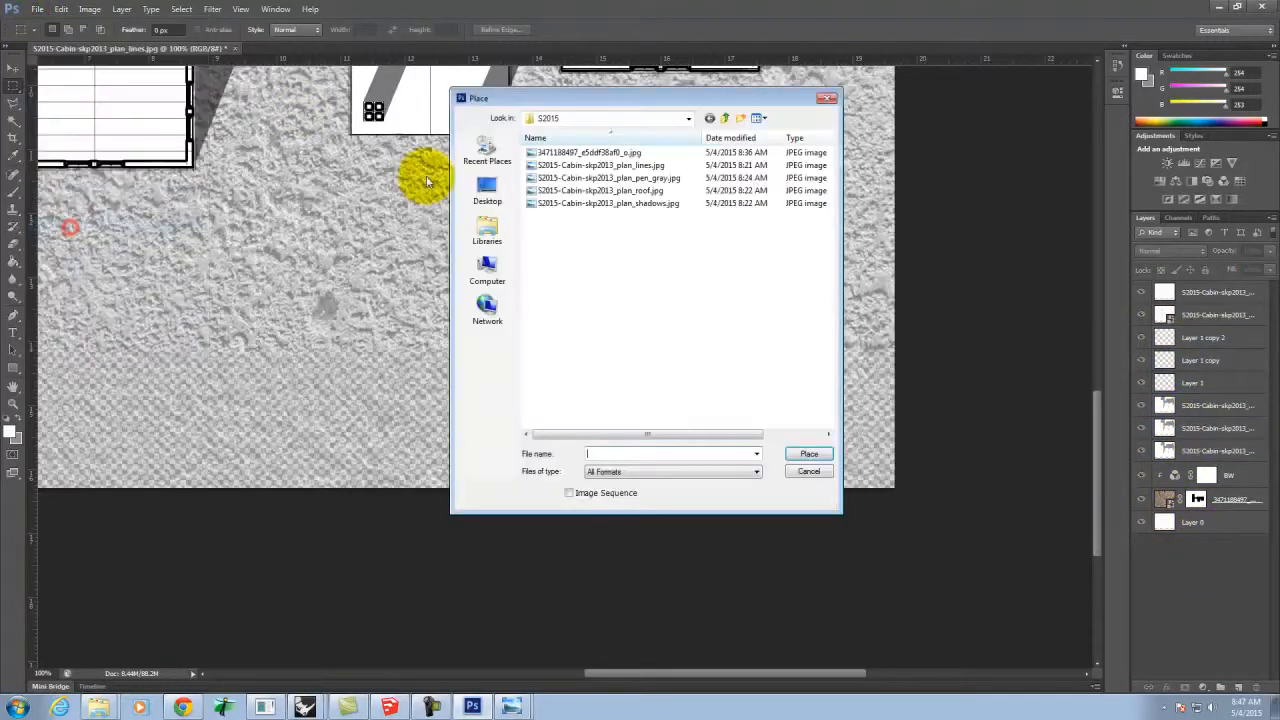
pyautogui.click(725, 118)
pyautogui.click(727, 118)
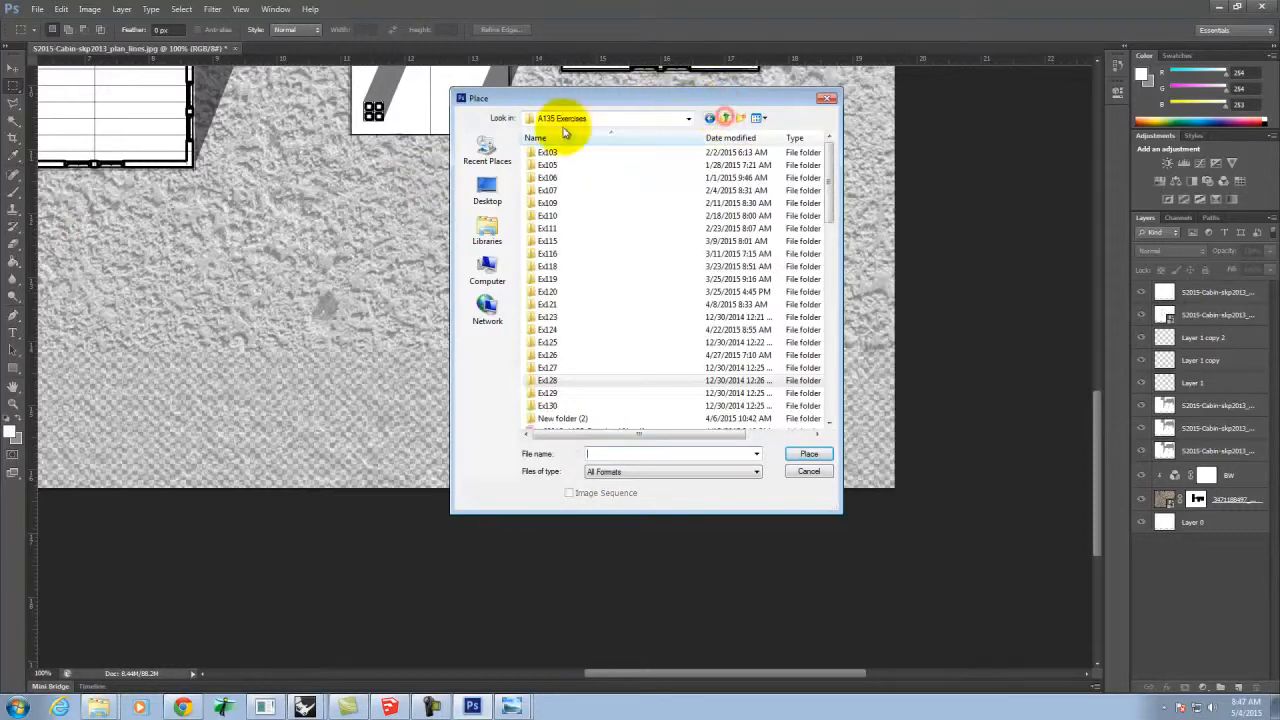
pyautogui.doubleClick(563, 372)
pyautogui.scroll(-3, 715, 300)
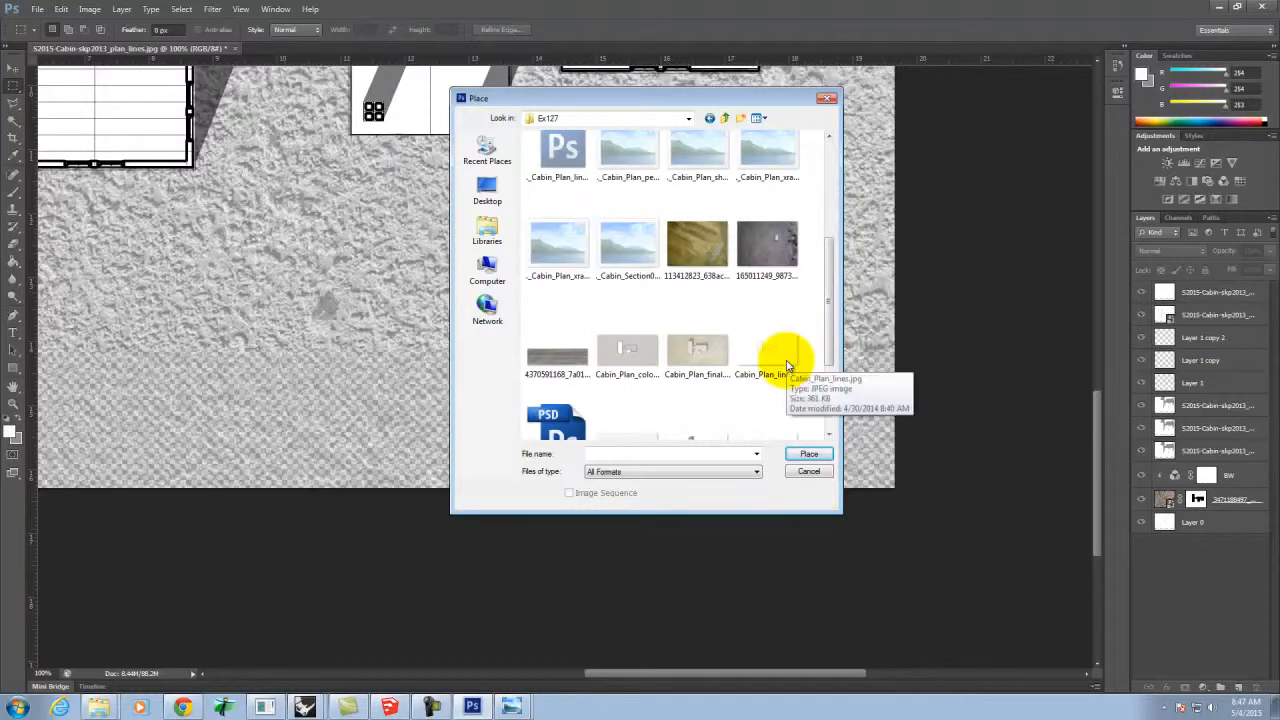
pyautogui.click(700, 240)
pyautogui.click(808, 455)
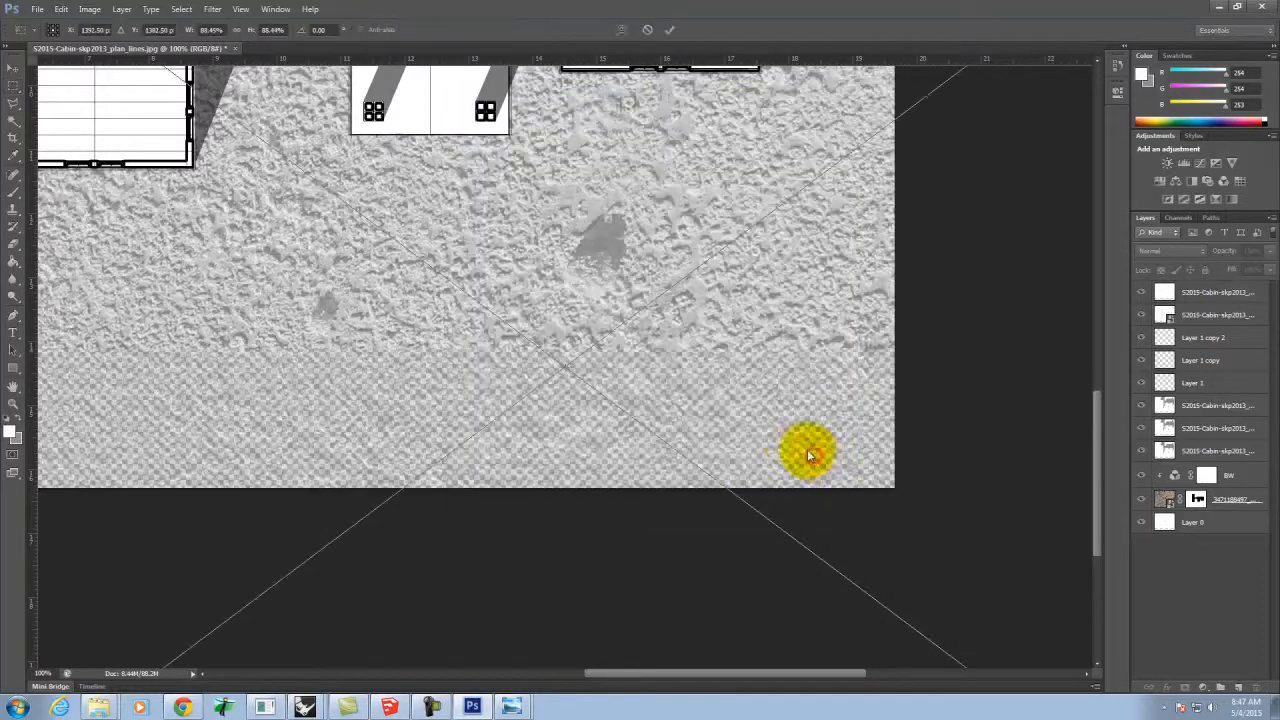
# Flip the placed photo both horizontally and vertically and position it so its path runs south from the cabin's porch
pyautogui.hotkey('ctrl', '-')
pyautogui.hotkey('ctrl', '-')
pyautogui.hotkey('ctrl', '-')
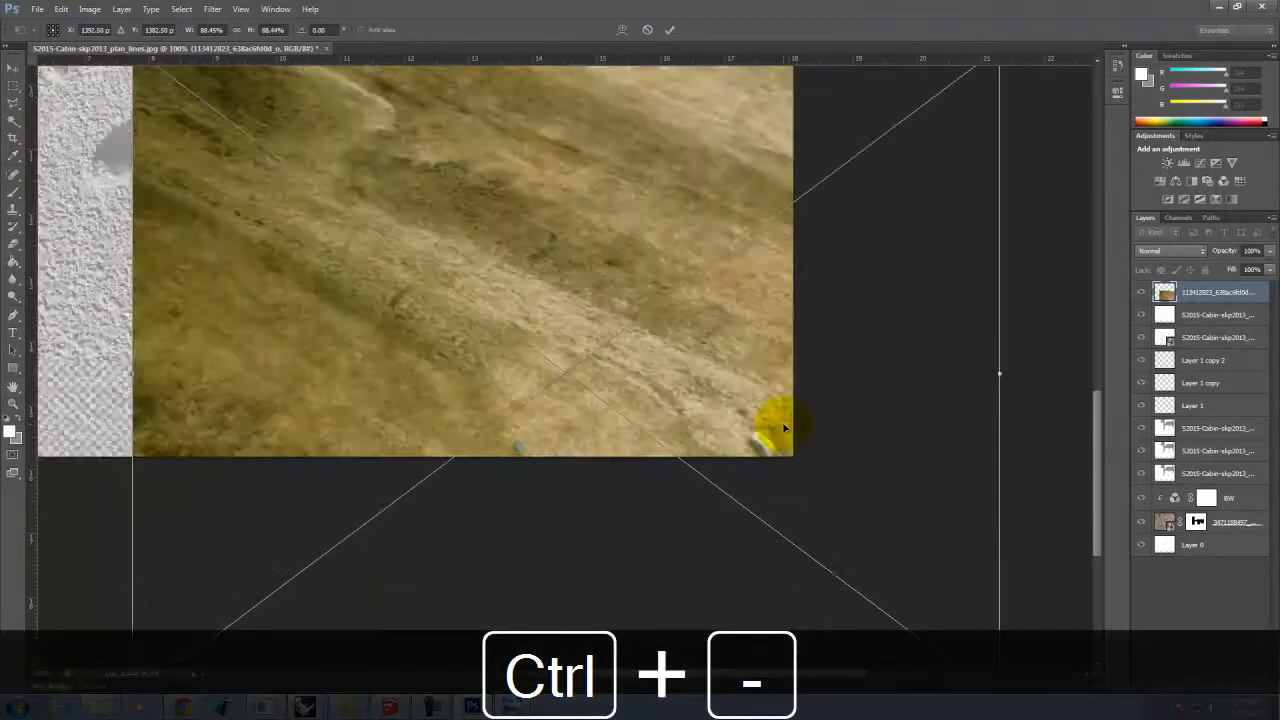
pyautogui.moveTo(720, 441); pyautogui.dragTo(507, 246)
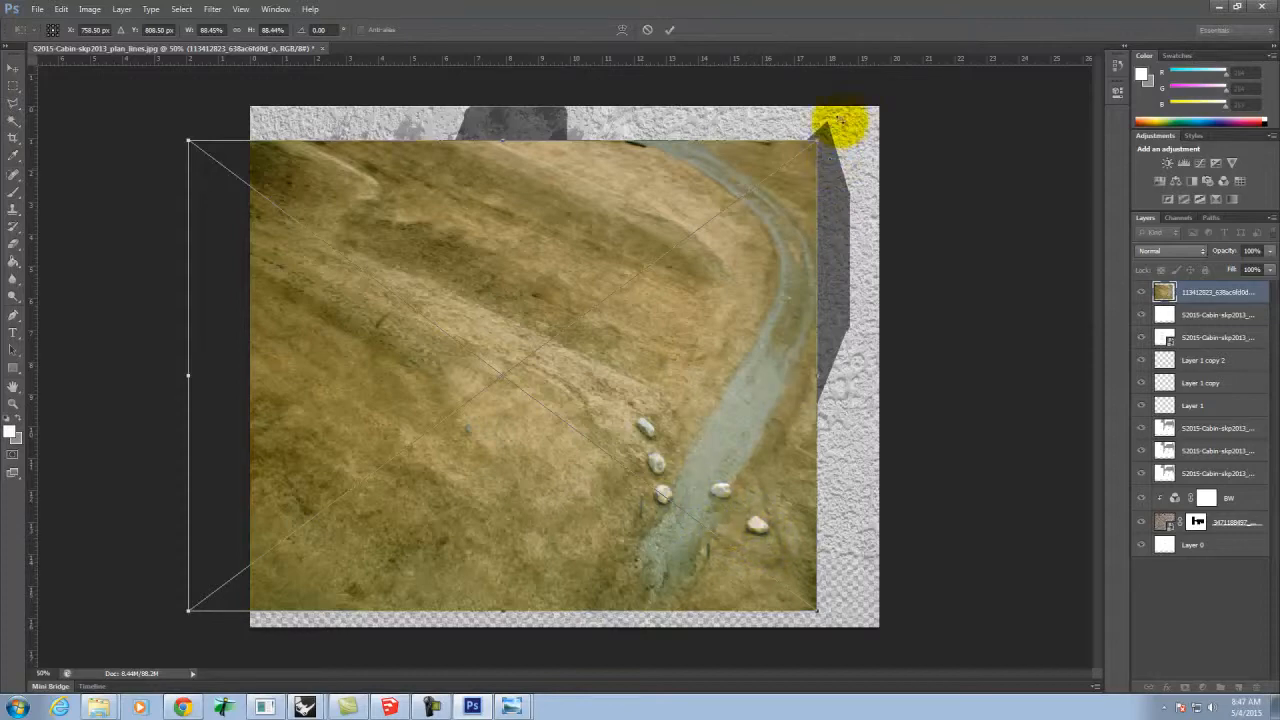
pyautogui.moveTo(826, 130); pyautogui.dragTo(298, 563)
pyautogui.moveTo(457, 323); pyautogui.dragTo(754, 637)
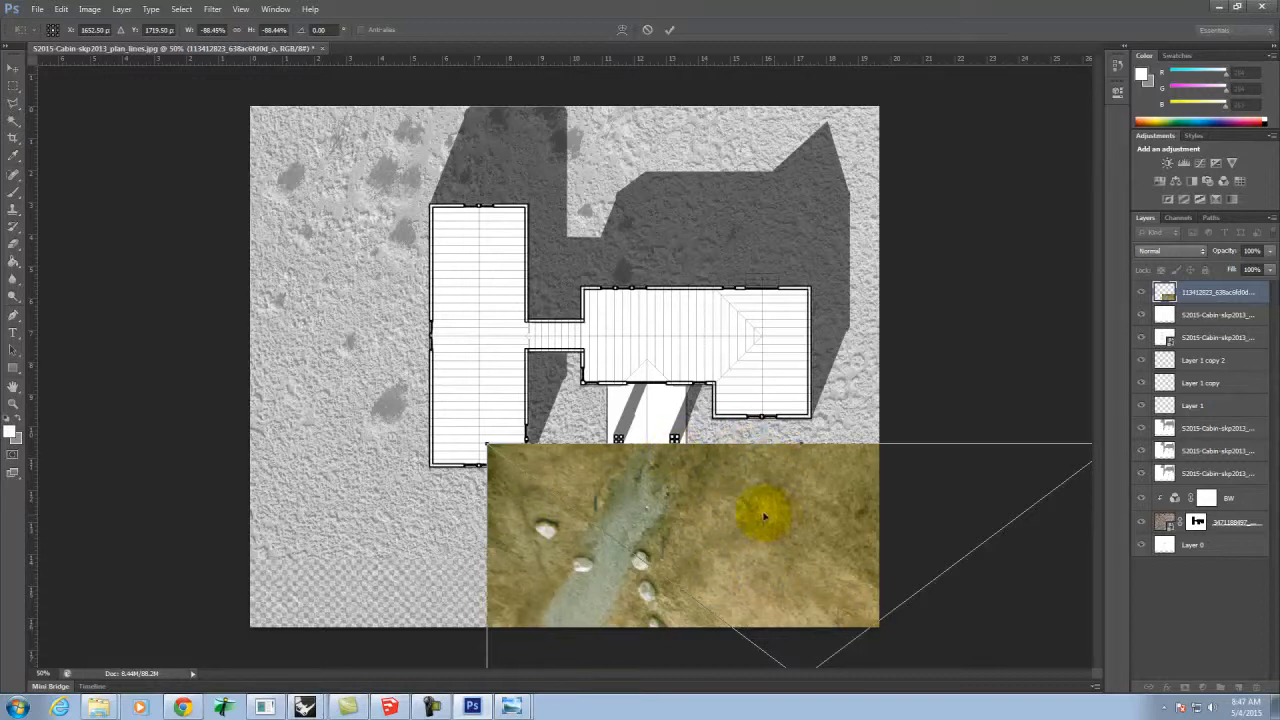
pyautogui.click(669, 31)
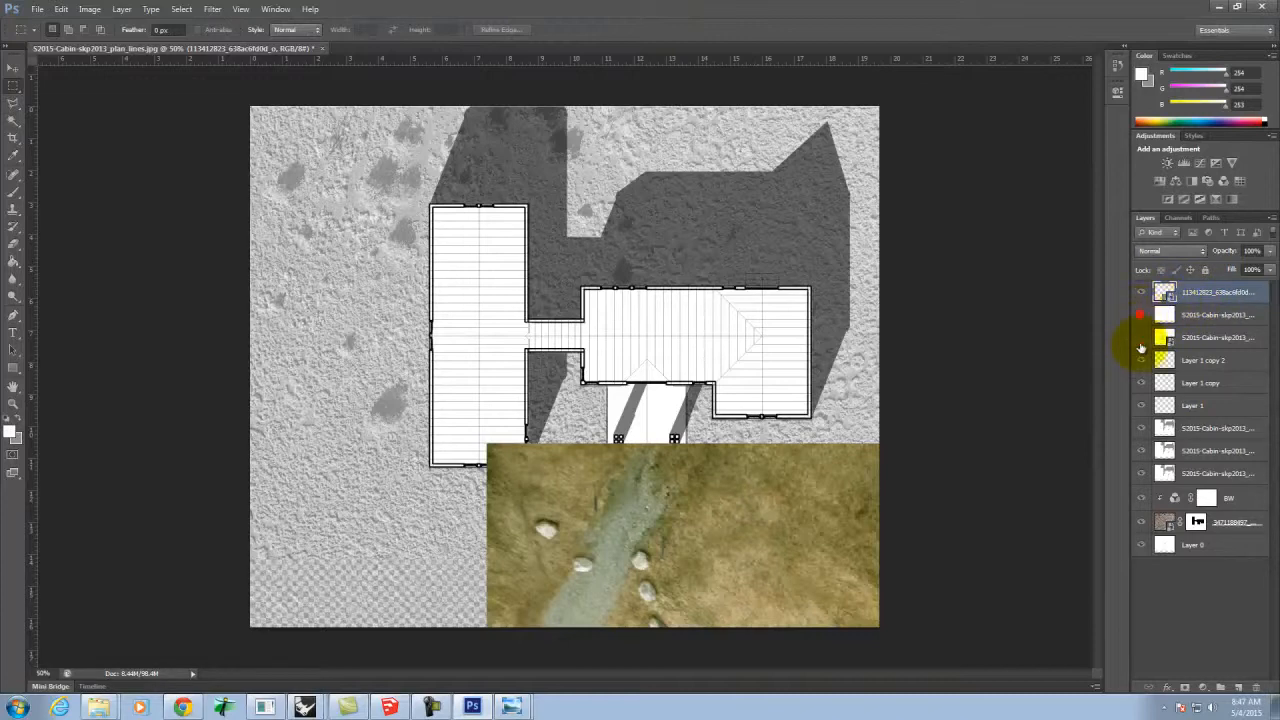
# Hide every layer except the placed rocks photo
pyautogui.moveTo(1141, 347); pyautogui.dragTo(1138, 471)
pyautogui.click(1141, 544)
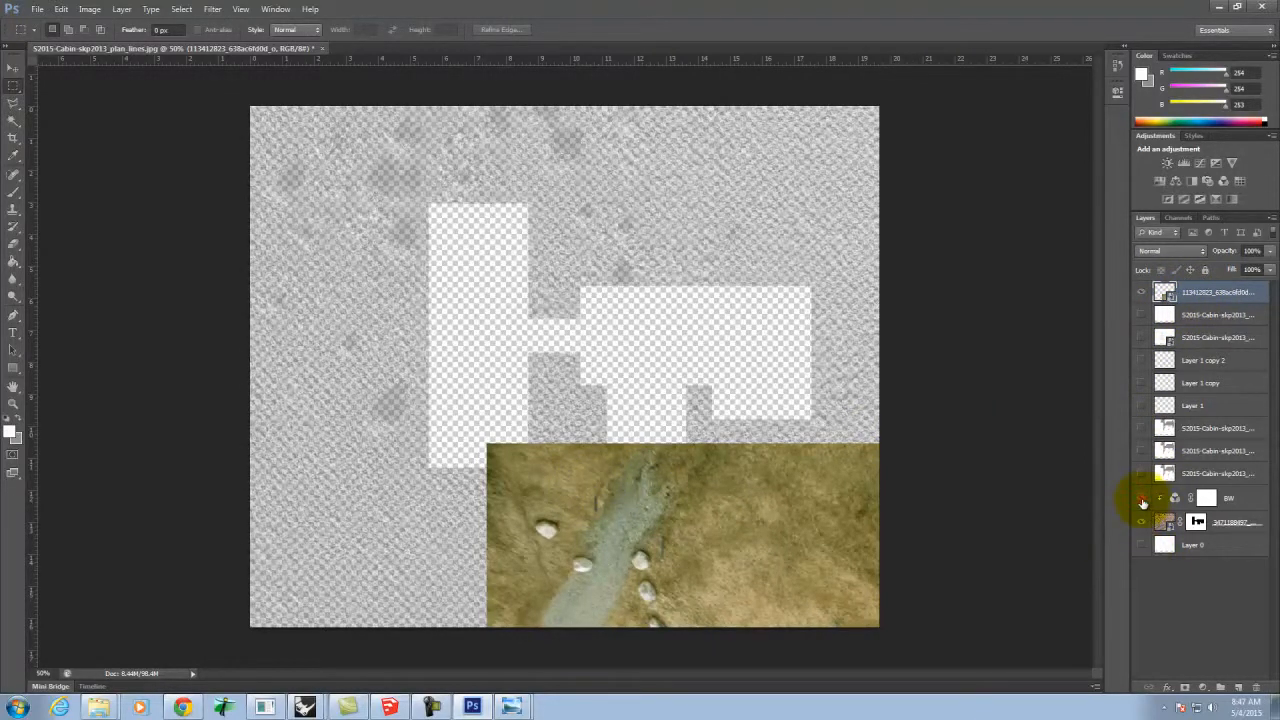
pyautogui.click(1140, 525)
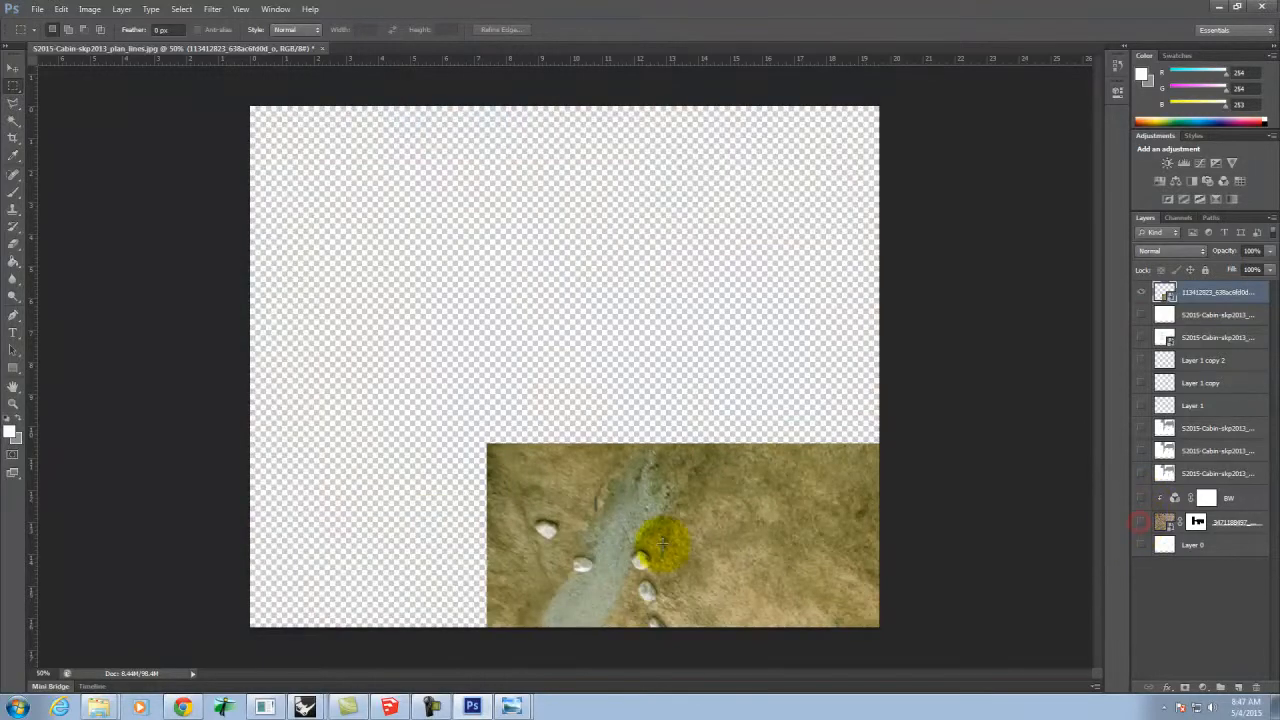
# Set the blend mode of the placed rocks photo layer to Multiply
pyautogui.hotkey('ctrl', '=')
pyautogui.hotkey('ctrl', '=')
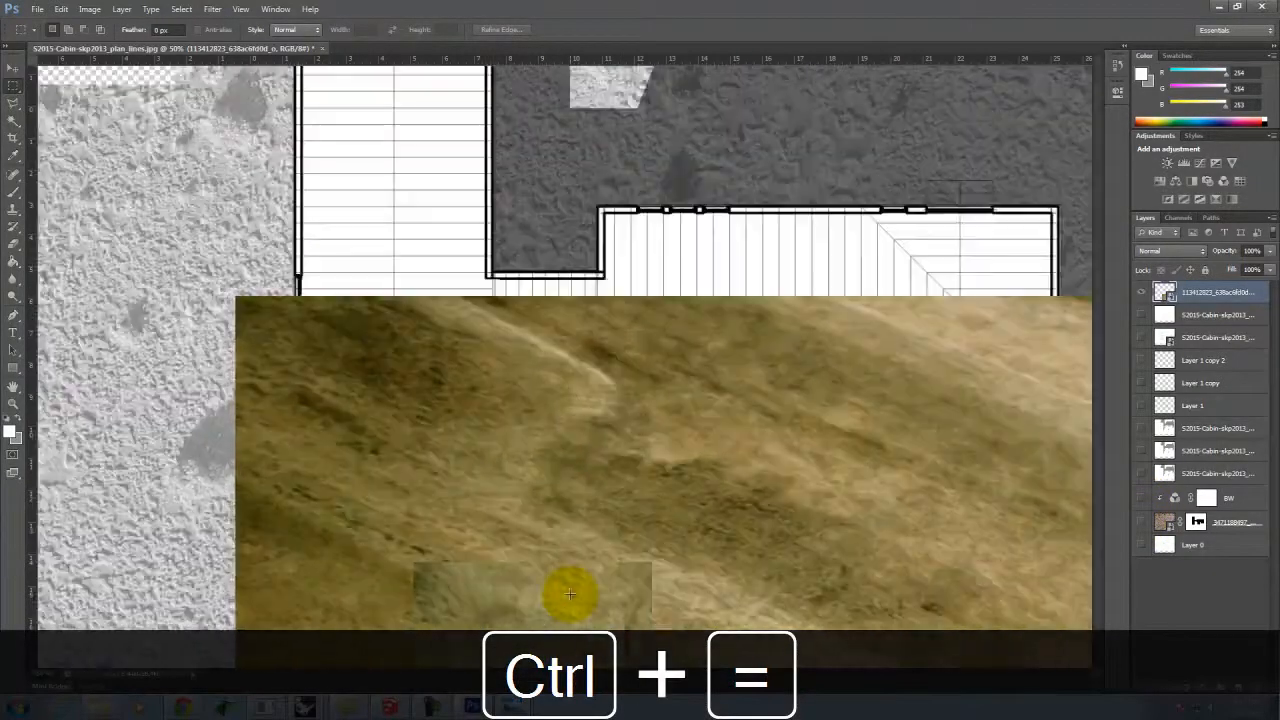
pyautogui.press('space')
pyautogui.moveTo(620, 587); pyautogui.dragTo(380, 120)
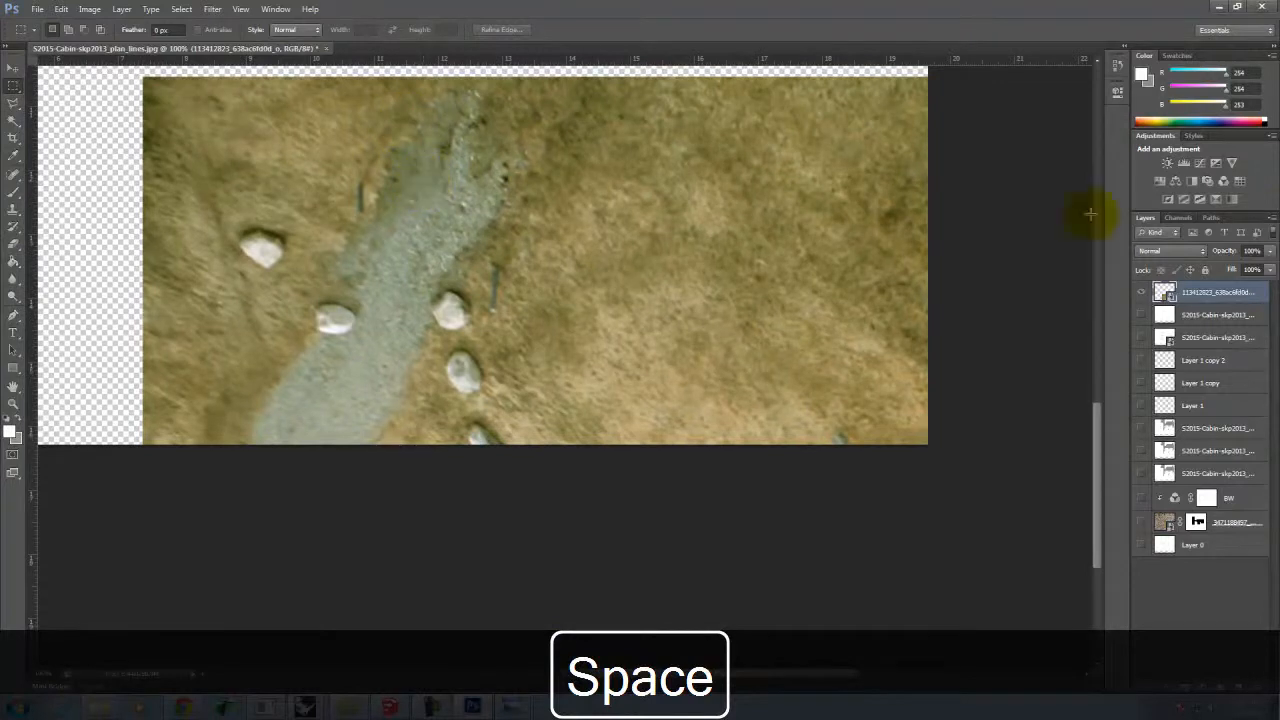
pyautogui.click(1170, 251)
pyautogui.click(1168, 306)
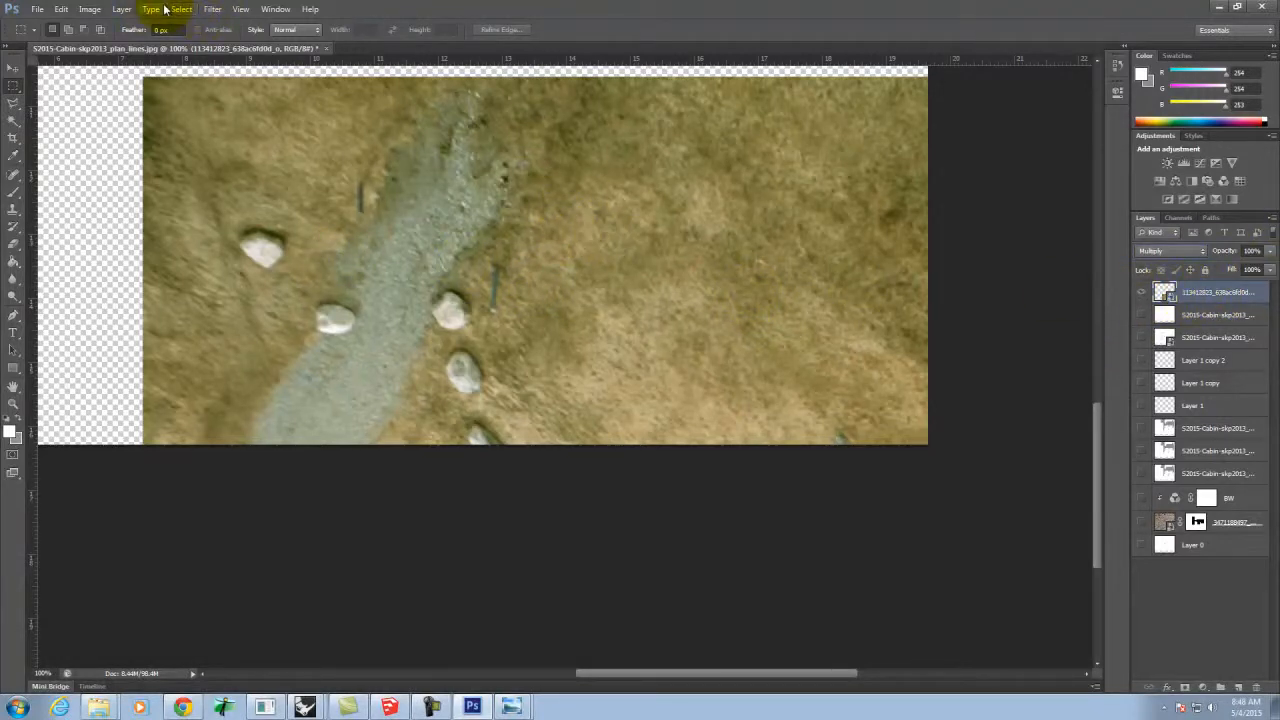
# Add a monochrome Channel Mixer adjustment layer above the rocks photo with red +40, green +40 and blue +20
pyautogui.click(90, 12)
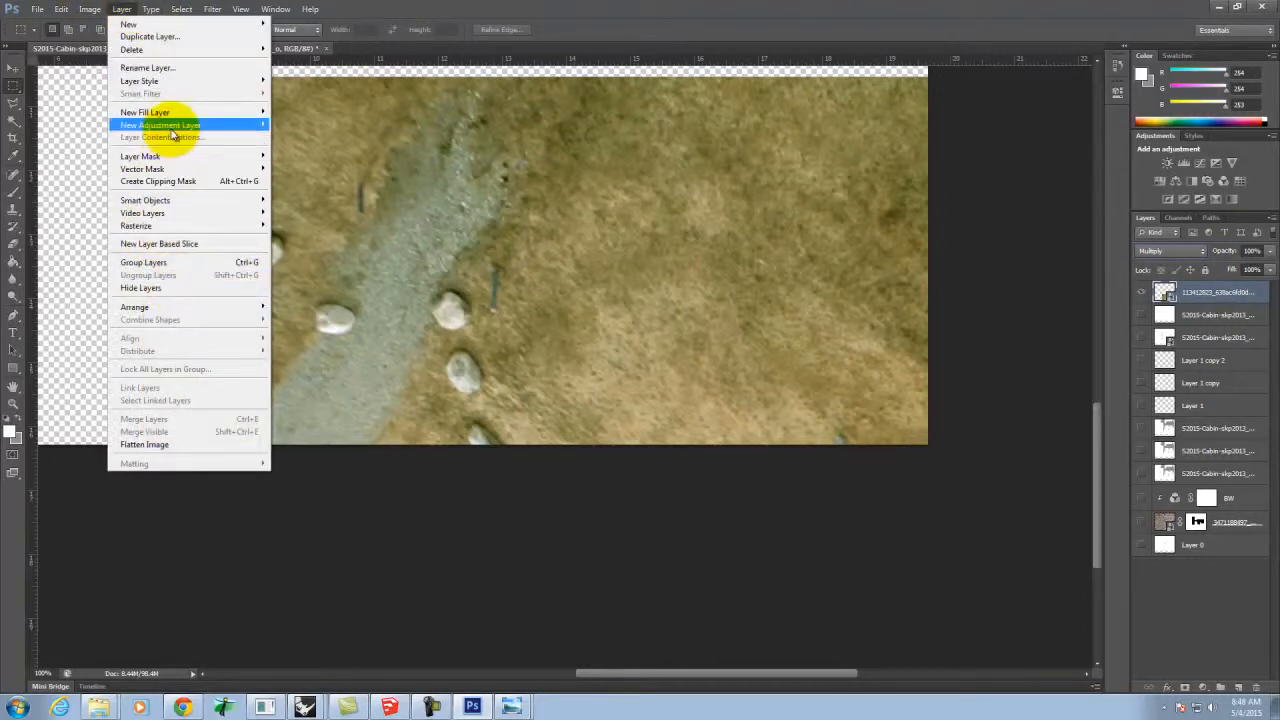
pyautogui.moveTo(171, 125)
pyautogui.click(320, 245)
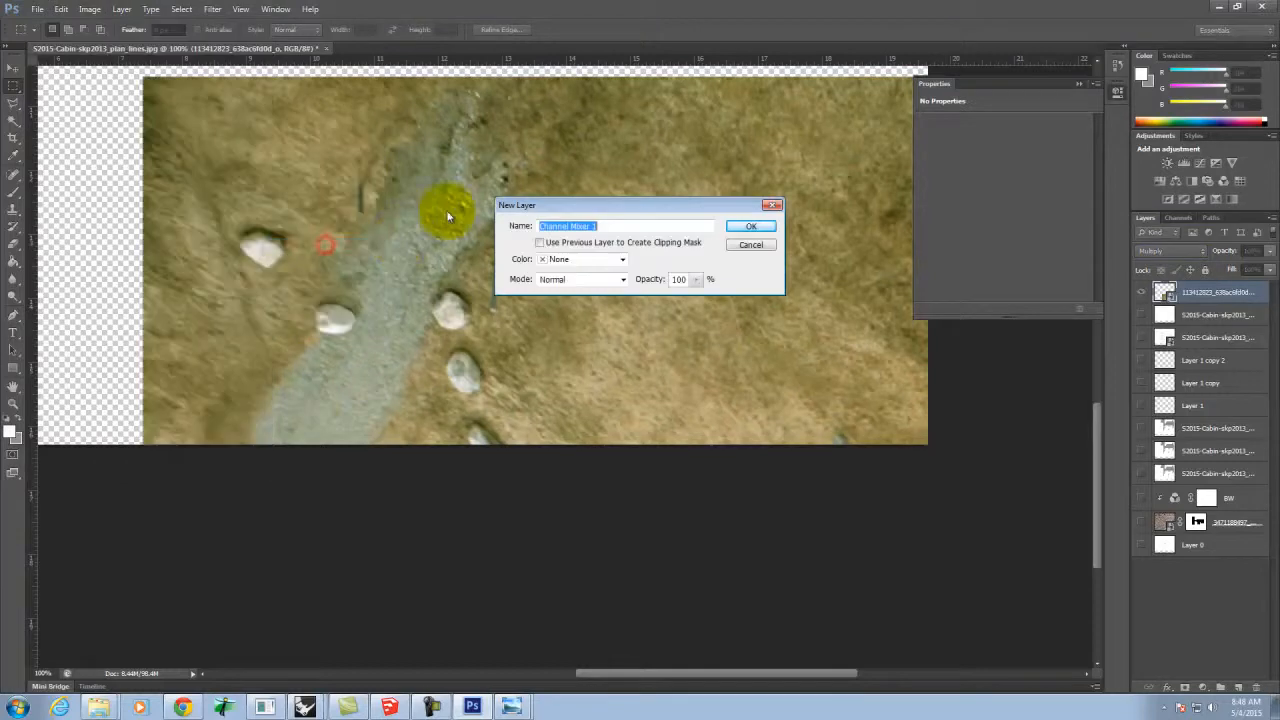
pyautogui.click(745, 228)
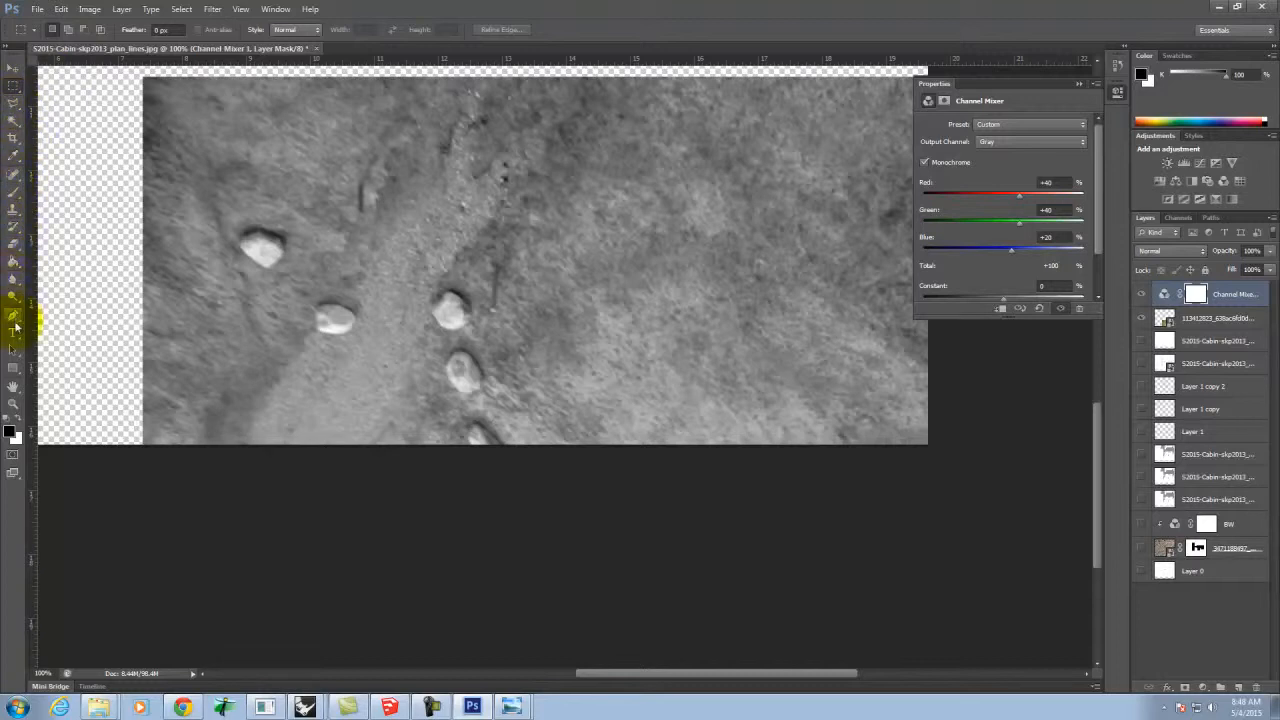
# Enlarge the Eraser brush to 90 px and try erasing the photo's upper-left corner on the Channel Mixer layer
pyautogui.click(13, 248)
pyautogui.press(']')
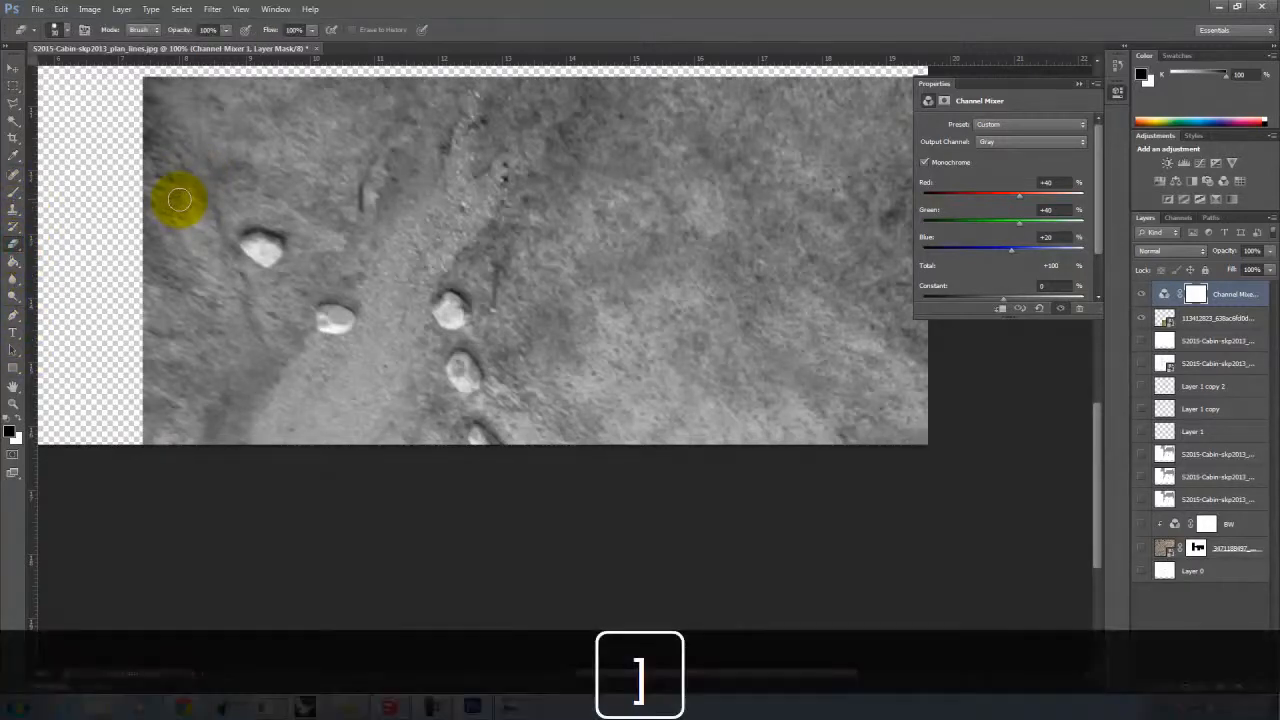
pyautogui.press(']')
pyautogui.press(']')
pyautogui.press(']')
pyautogui.moveTo(189, 106)
pyautogui.mouseDown()
pyautogui.moveTo(139, 141)
pyautogui.moveTo(269, 79)
pyautogui.moveTo(154, 106)
pyautogui.mouseUp()
# Rasterize the rocks photo layer and erase its upper-left edge
pyautogui.click(1220, 320)
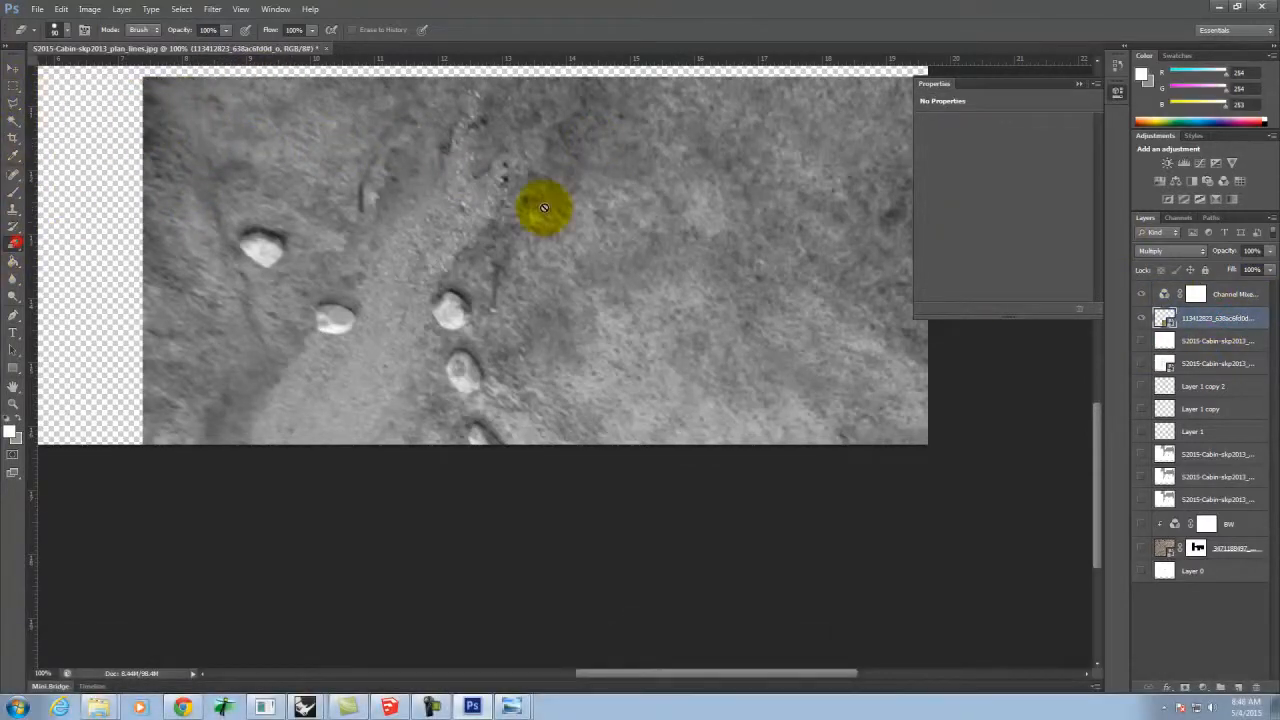
pyautogui.rightClick(1231, 322)
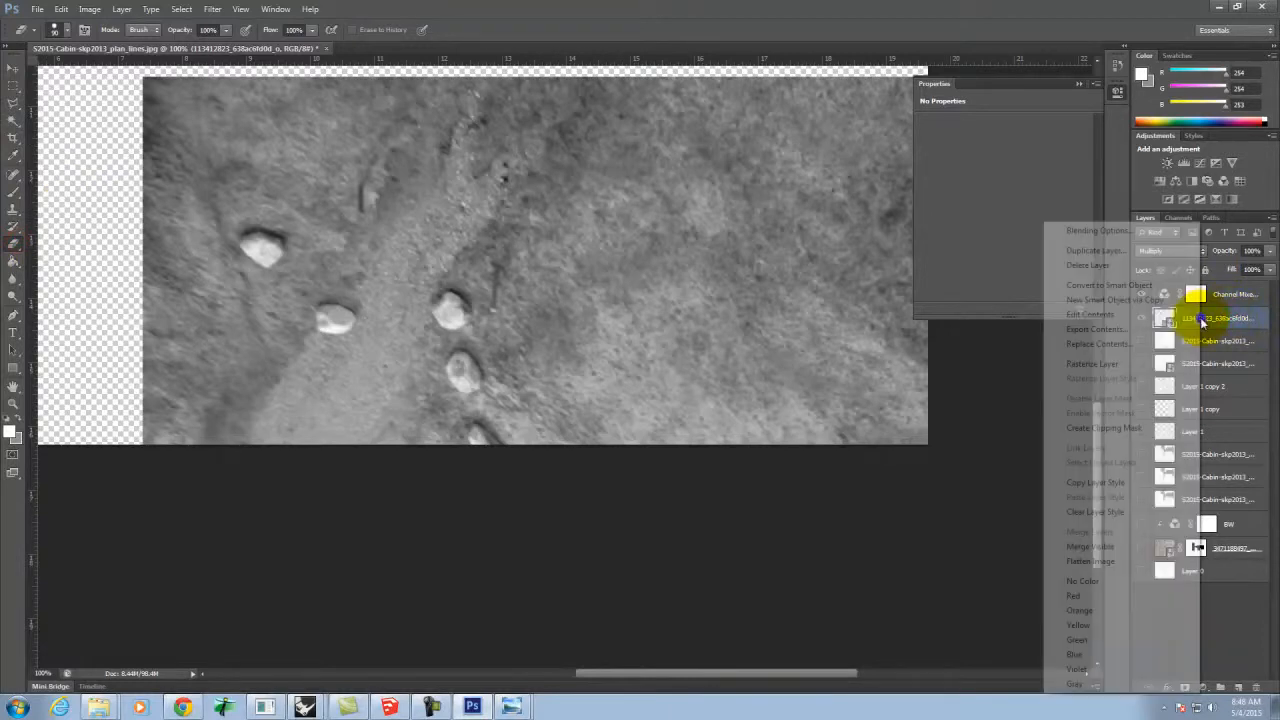
pyautogui.click(1115, 364)
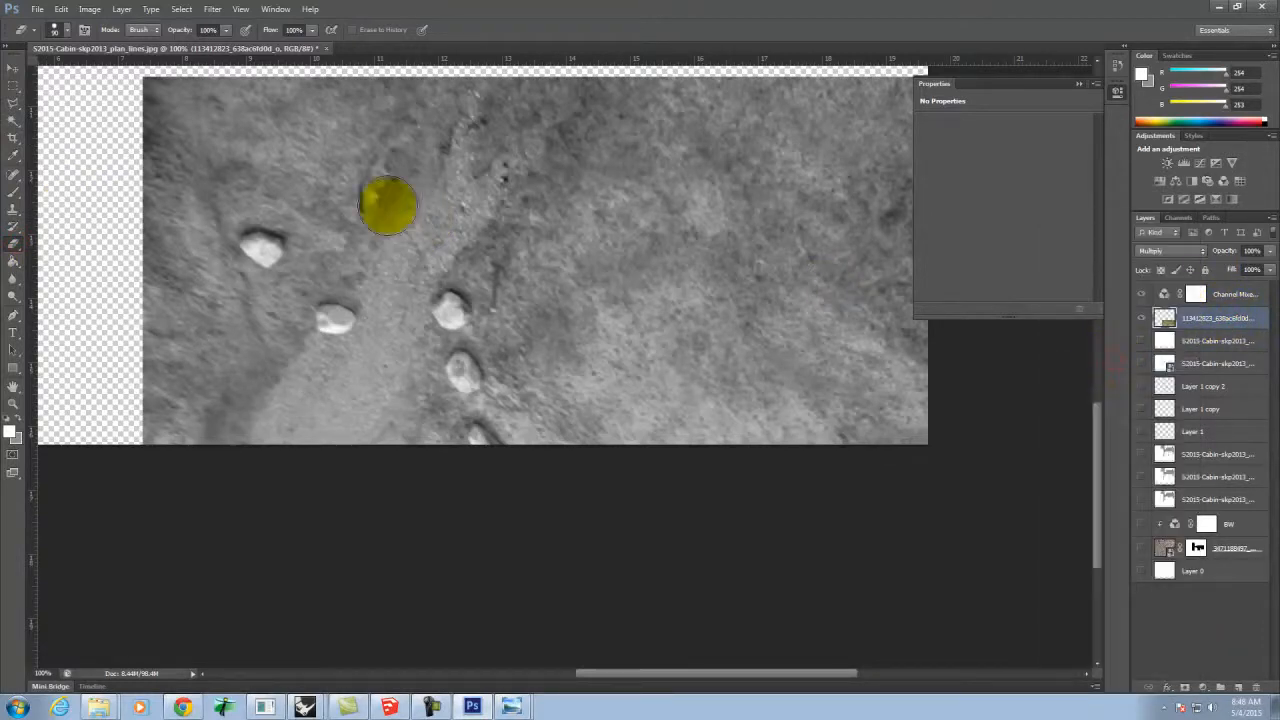
pyautogui.moveTo(171, 106); pyautogui.dragTo(218, 93)
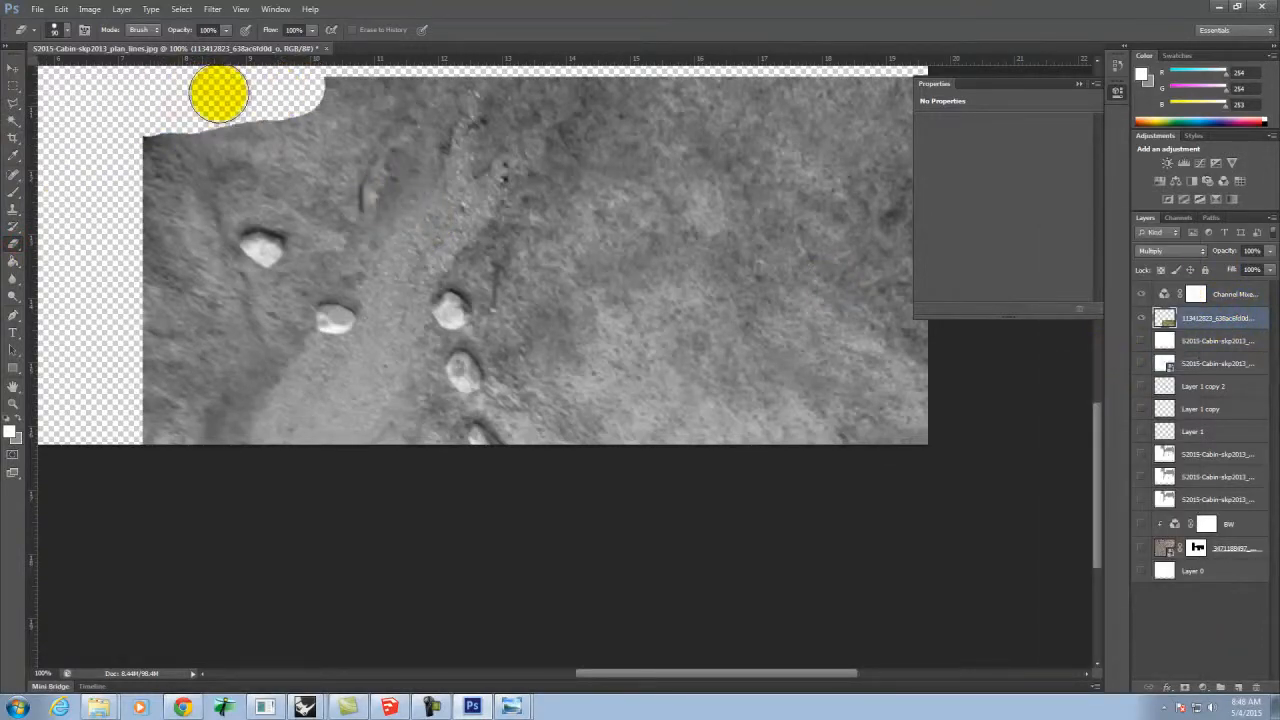
# Soften the Eraser to 0% hardness and erase the photo's surroundings, keeping only the path and its rocks with feathered edges
pyautogui.click(60, 32)
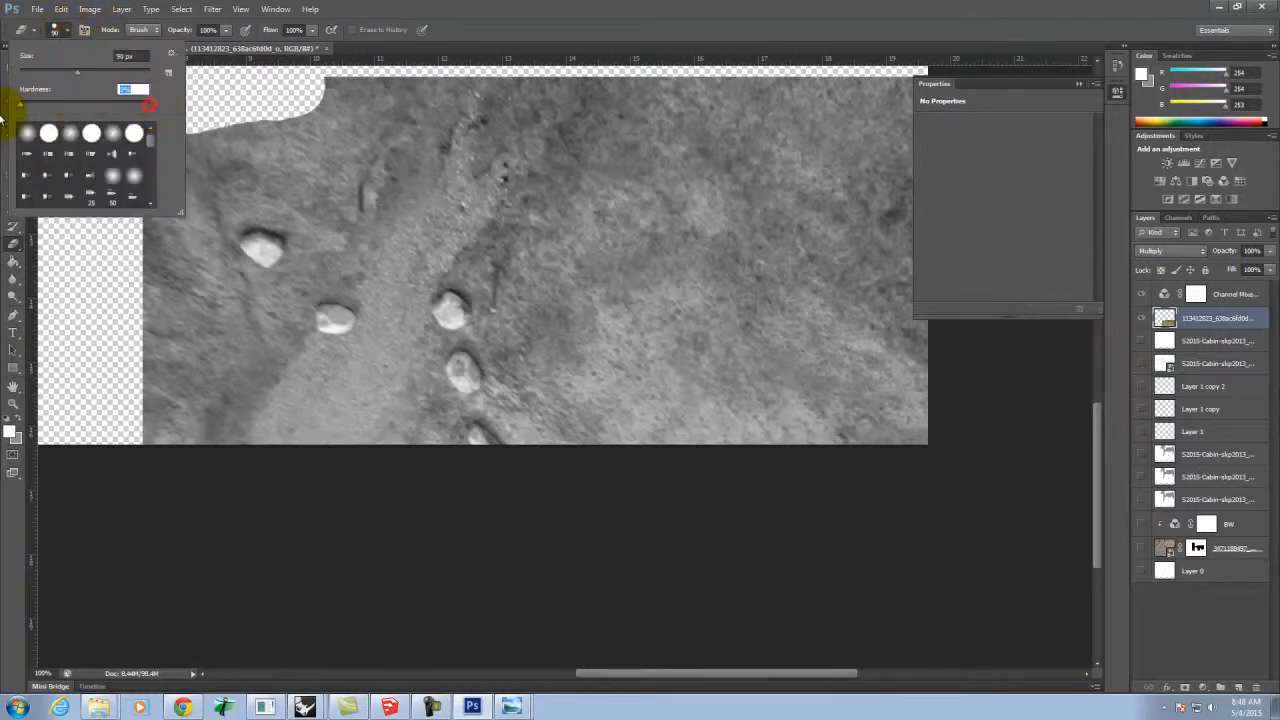
pyautogui.click(68, 36)
pyautogui.moveTo(203, 132)
pyautogui.mouseDown()
pyautogui.moveTo(147, 139)
pyautogui.moveTo(159, 148)
pyautogui.moveTo(303, 92)
pyautogui.moveTo(245, 108)
pyautogui.moveTo(395, 70)
pyautogui.moveTo(301, 134)
pyautogui.moveTo(457, 70)
pyautogui.moveTo(313, 72)
pyautogui.moveTo(515, 62)
pyautogui.moveTo(512, 90)
pyautogui.moveTo(545, 72)
pyautogui.moveTo(548, 126)
pyautogui.moveTo(646, 88)
pyautogui.moveTo(634, 147)
pyautogui.moveTo(750, 54)
pyautogui.moveTo(709, 97)
pyautogui.moveTo(903, 74)
pyautogui.moveTo(940, 95)
pyautogui.moveTo(918, 249)
pyautogui.moveTo(918, 419)
pyautogui.moveTo(853, 236)
pyautogui.moveTo(819, 306)
pyautogui.moveTo(871, 199)
pyautogui.moveTo(866, 217)
pyautogui.moveTo(812, 29)
pyautogui.moveTo(839, 91)
pyautogui.moveTo(769, 278)
pyautogui.moveTo(743, 165)
pyautogui.moveTo(697, 177)
pyautogui.moveTo(644, 114)
pyautogui.moveTo(612, 166)
pyautogui.moveTo(596, 100)
pyautogui.moveTo(656, 279)
pyautogui.moveTo(617, 154)
pyautogui.moveTo(578, 208)
pyautogui.moveTo(552, 333)
pyautogui.moveTo(568, 366)
pyautogui.moveTo(619, 376)
pyautogui.moveTo(604, 349)
pyautogui.moveTo(673, 272)
pyautogui.moveTo(659, 452)
pyautogui.moveTo(654, 241)
pyautogui.moveTo(677, 388)
pyautogui.moveTo(750, 406)
pyautogui.moveTo(743, 460)
pyautogui.moveTo(664, 337)
pyautogui.moveTo(849, 263)
pyautogui.moveTo(847, 155)
pyautogui.moveTo(885, 423)
pyautogui.moveTo(812, 114)
pyautogui.moveTo(659, 125)
pyautogui.moveTo(656, 226)
pyautogui.moveTo(570, 195)
pyautogui.moveTo(64, 224)
pyautogui.moveTo(119, 173)
pyautogui.moveTo(138, 224)
pyautogui.moveTo(162, 232)
pyautogui.moveTo(236, 160)
pyautogui.moveTo(202, 130)
pyautogui.moveTo(146, 226)
pyautogui.moveTo(162, 323)
pyautogui.moveTo(139, 337)
pyautogui.moveTo(129, 284)
pyautogui.moveTo(154, 401)
pyautogui.moveTo(127, 426)
pyautogui.moveTo(157, 401)
pyautogui.moveTo(183, 254)
pyautogui.mouseUp()
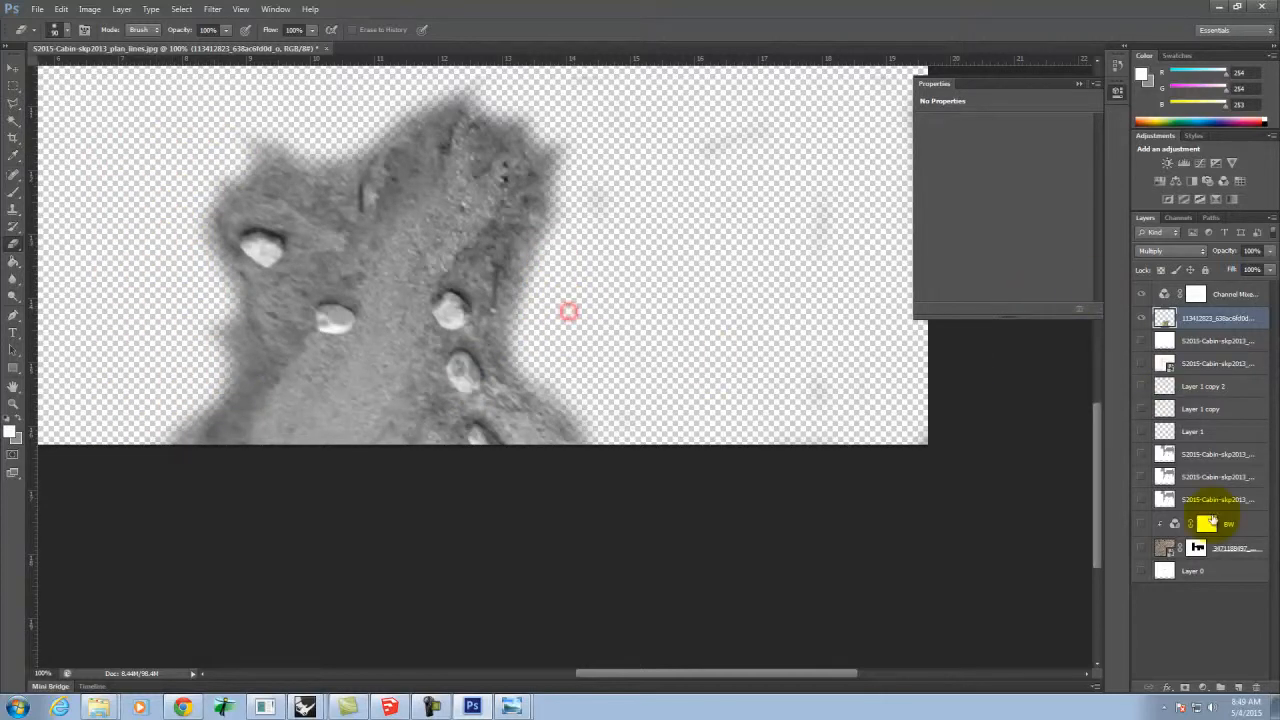
# Show the masked ground photo layer and Layer 0 again
pyautogui.click(1142, 548)
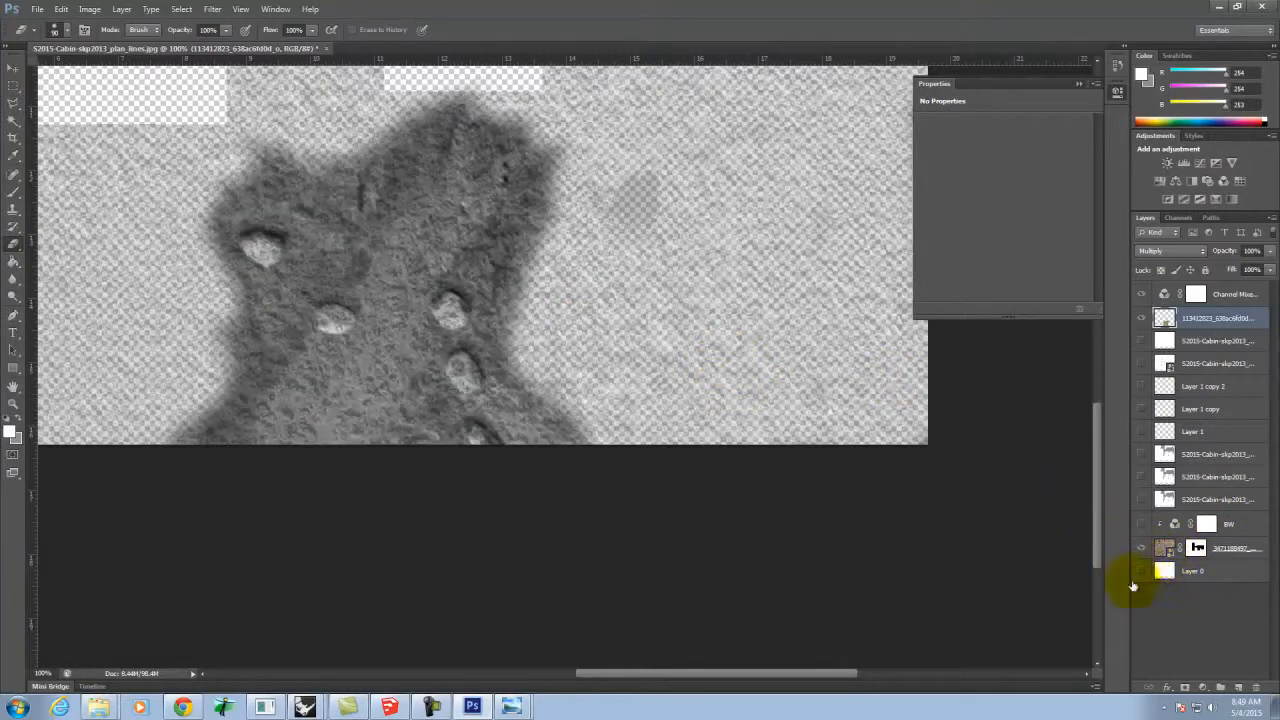
pyautogui.click(1143, 573)
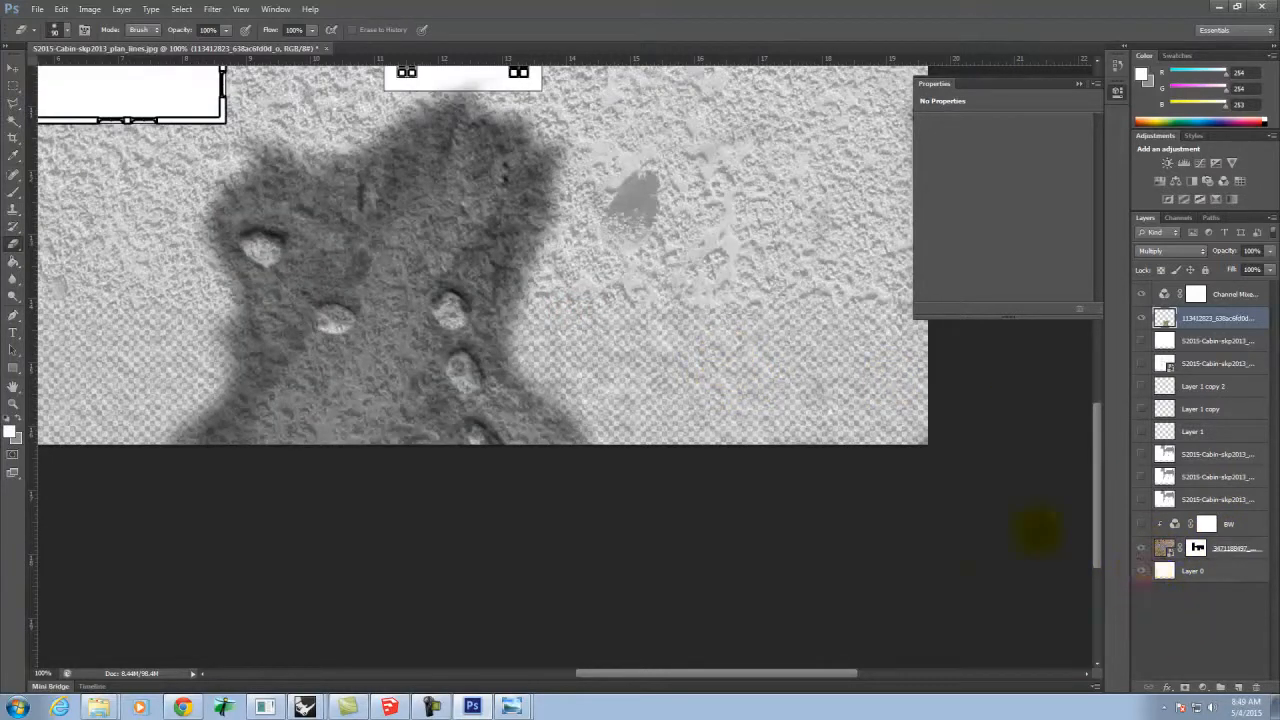
# Select the checkered strip along the plan's lower edge, paint it white on Layer 0 with a large brush, and clear the selection
pyautogui.click(12, 90)
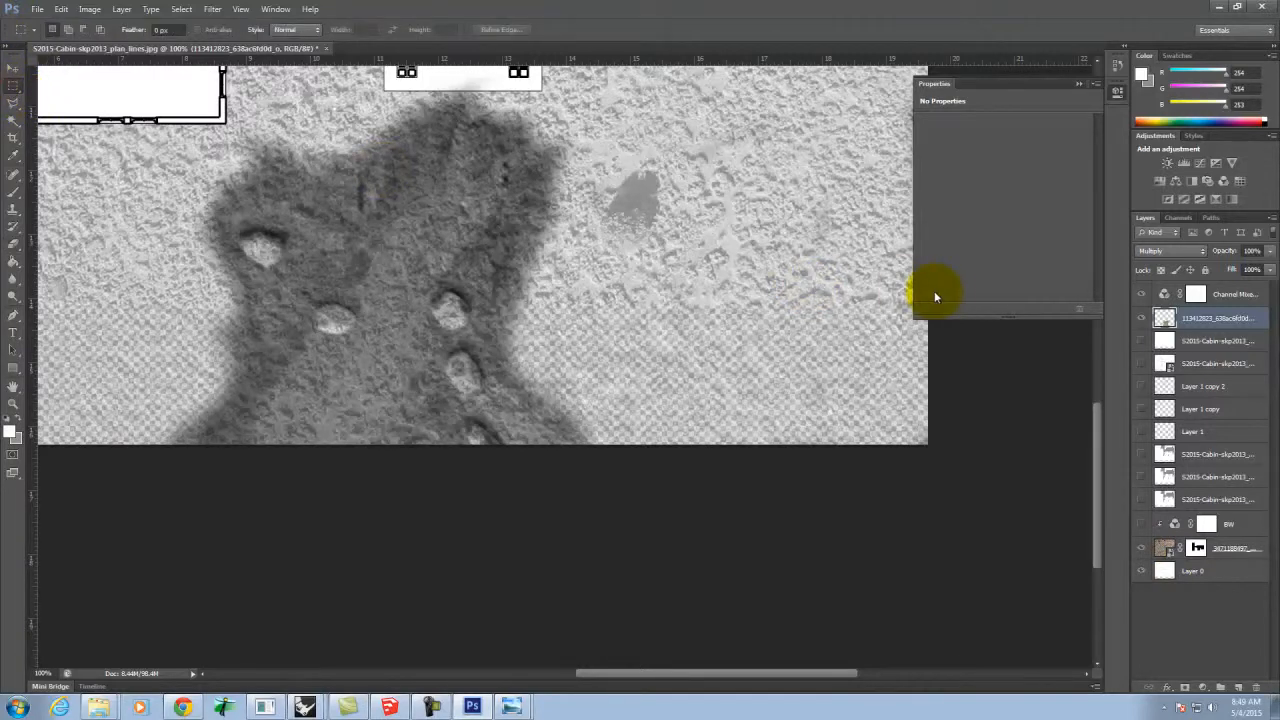
pyautogui.hotkey('ctrl', '-')
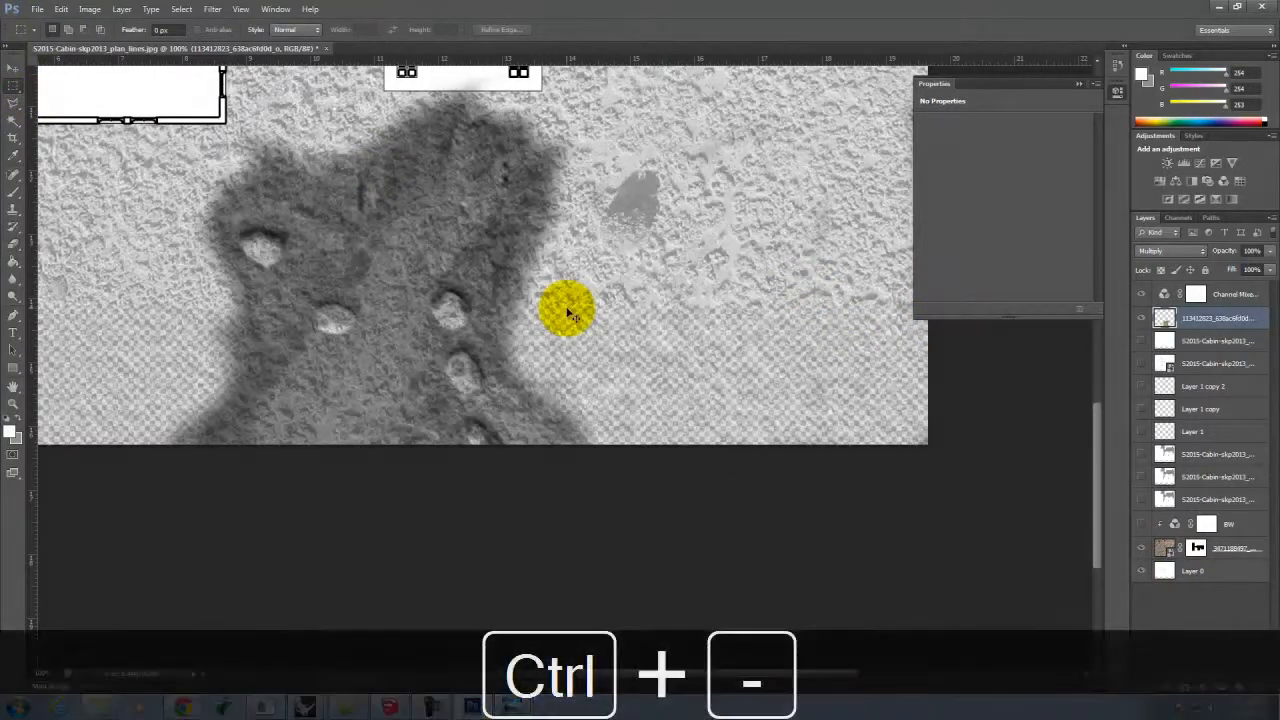
pyautogui.hotkey('ctrl', '-')
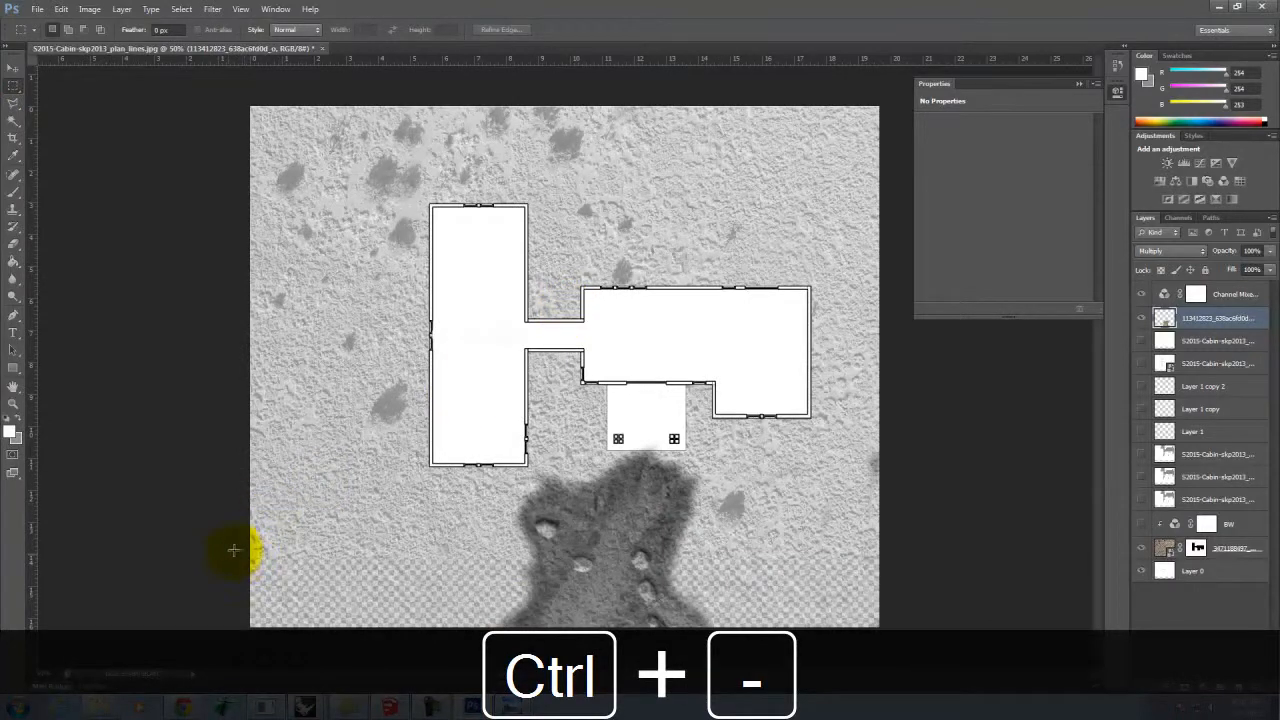
pyautogui.click(1207, 573)
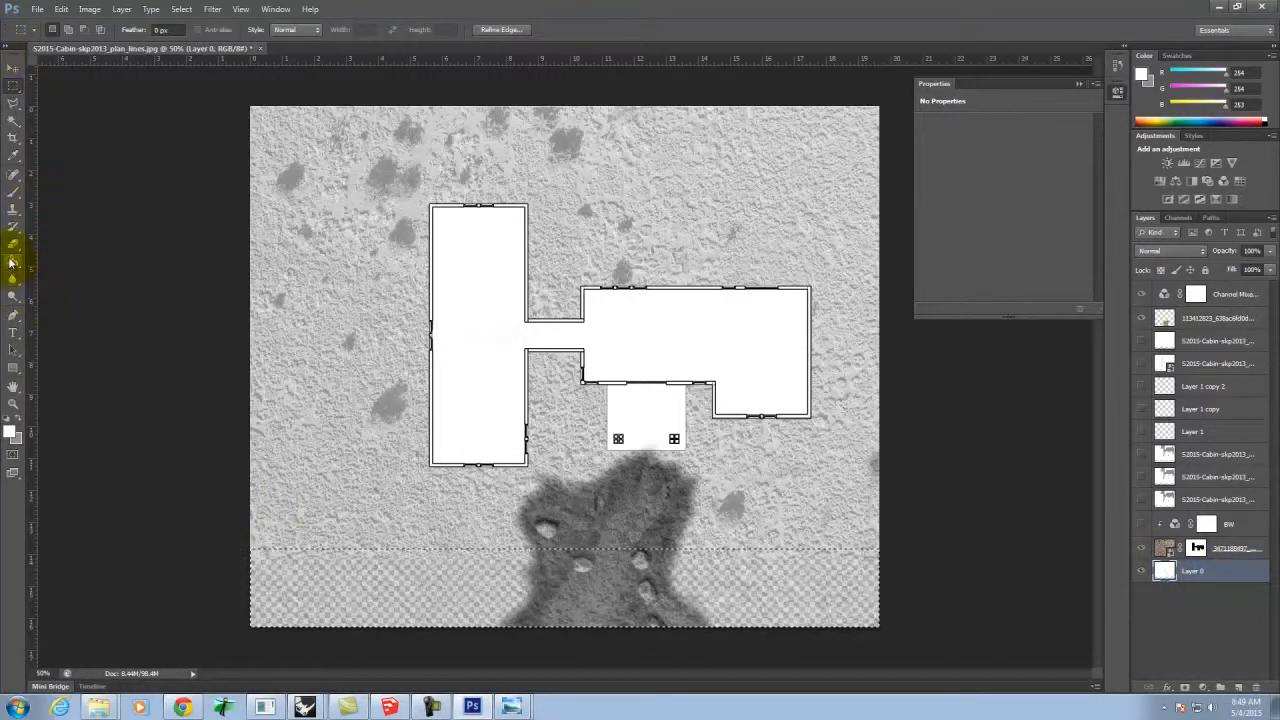
pyautogui.click(22, 192)
pyautogui.press(']')
pyautogui.press(']')
pyautogui.press(']')
pyautogui.press(']')
pyautogui.press(']')
pyautogui.press(']')
pyautogui.press(']')
pyautogui.press(']')
pyautogui.press(']')
pyautogui.press(']')
pyautogui.press(']')
pyautogui.press(']')
pyautogui.press(']')
pyautogui.moveTo(420, 566)
pyautogui.mouseDown()
pyautogui.moveTo(140, 597)
pyautogui.moveTo(534, 596)
pyautogui.moveTo(167, 612)
pyautogui.moveTo(719, 591)
pyautogui.moveTo(1007, 562)
pyautogui.moveTo(460, 579)
pyautogui.moveTo(942, 572)
pyautogui.moveTo(684, 599)
pyautogui.moveTo(360, 551)
pyautogui.moveTo(143, 557)
pyautogui.mouseUp()
pyautogui.click(13, 85)
pyautogui.click(160, 200)
pyautogui.moveTo(618, 405); pyautogui.dragTo(684, 508)
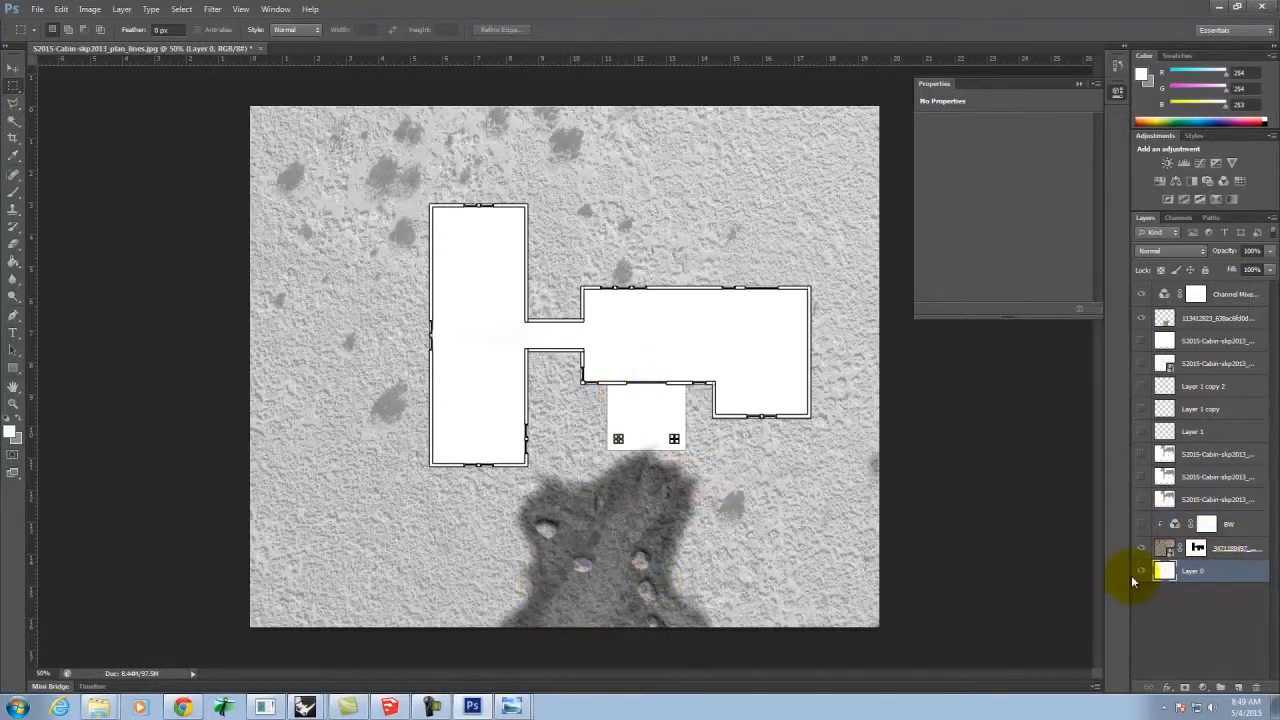
# Try Layer 0 at 50% opacity and restore it to 100%
pyautogui.click(1245, 549)
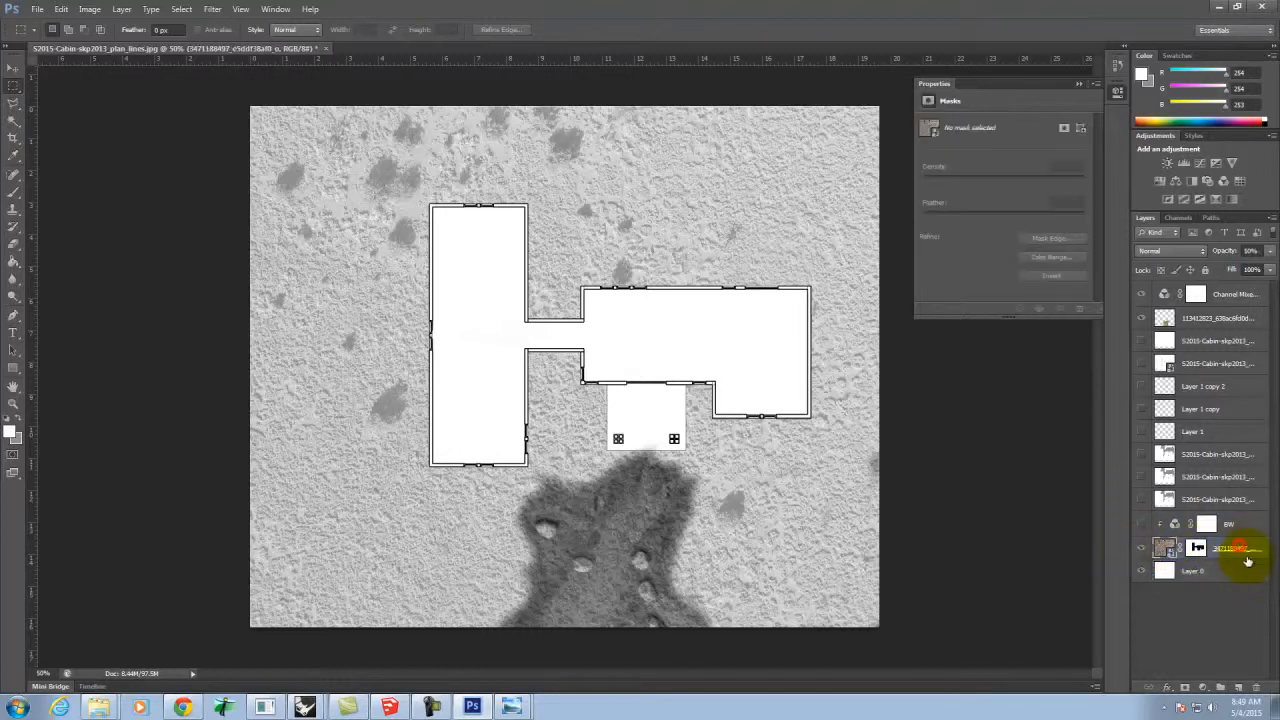
pyautogui.click(1232, 576)
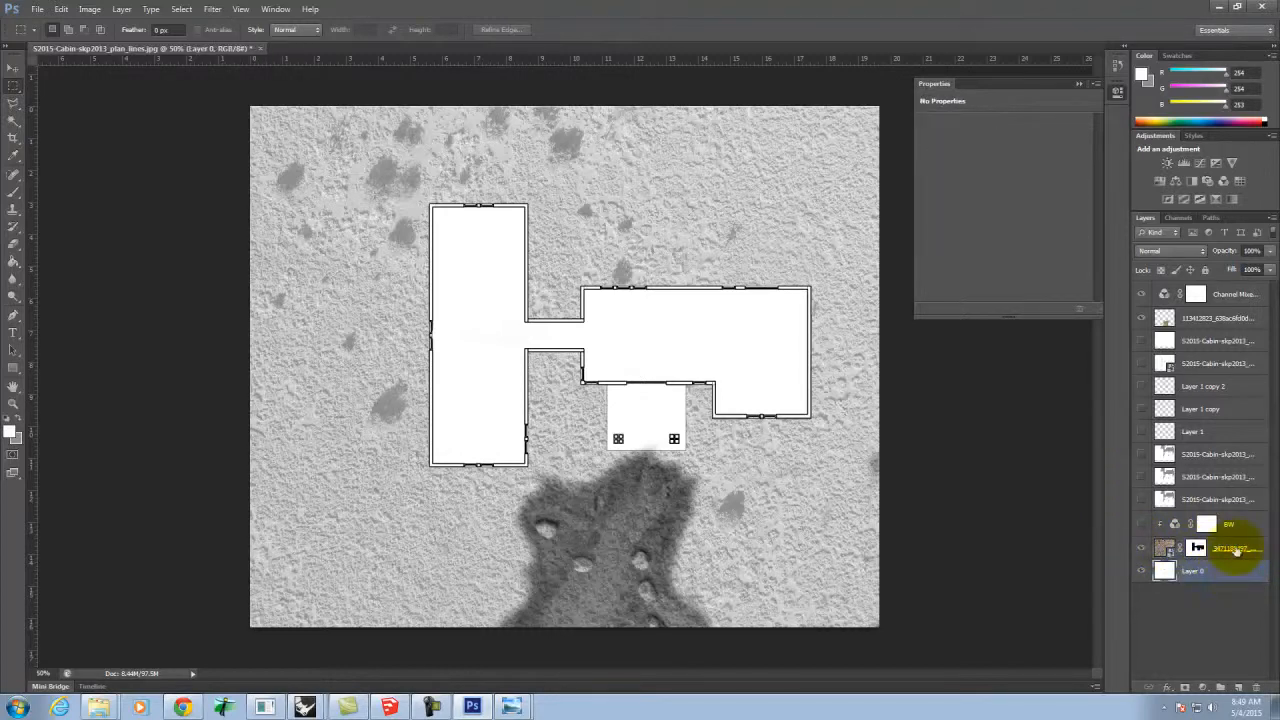
pyautogui.click(1237, 550)
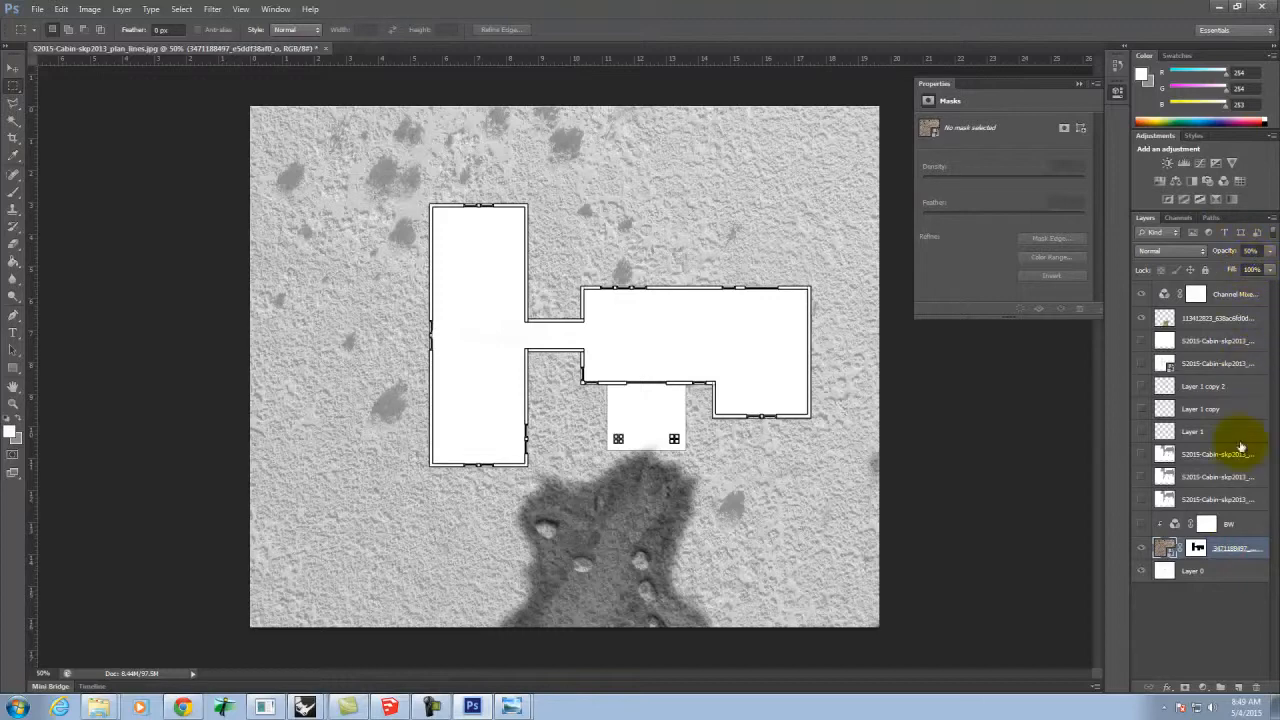
pyautogui.click(1220, 569)
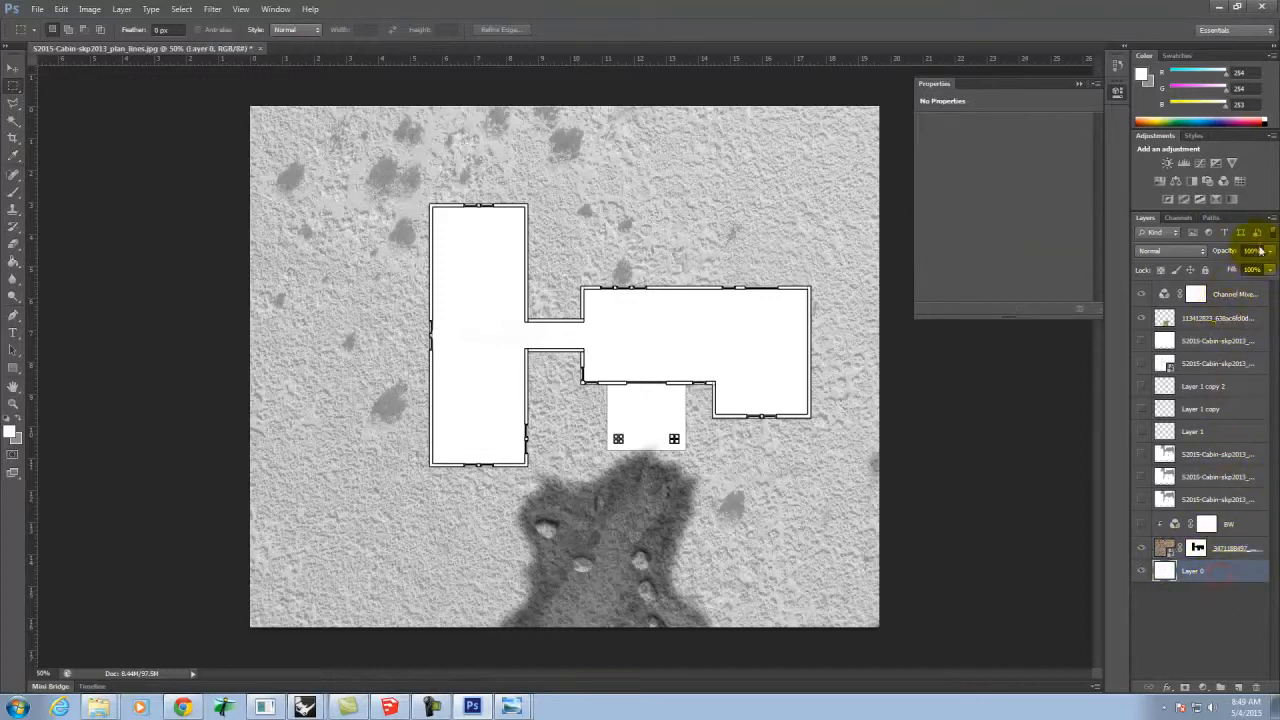
pyautogui.write('50')
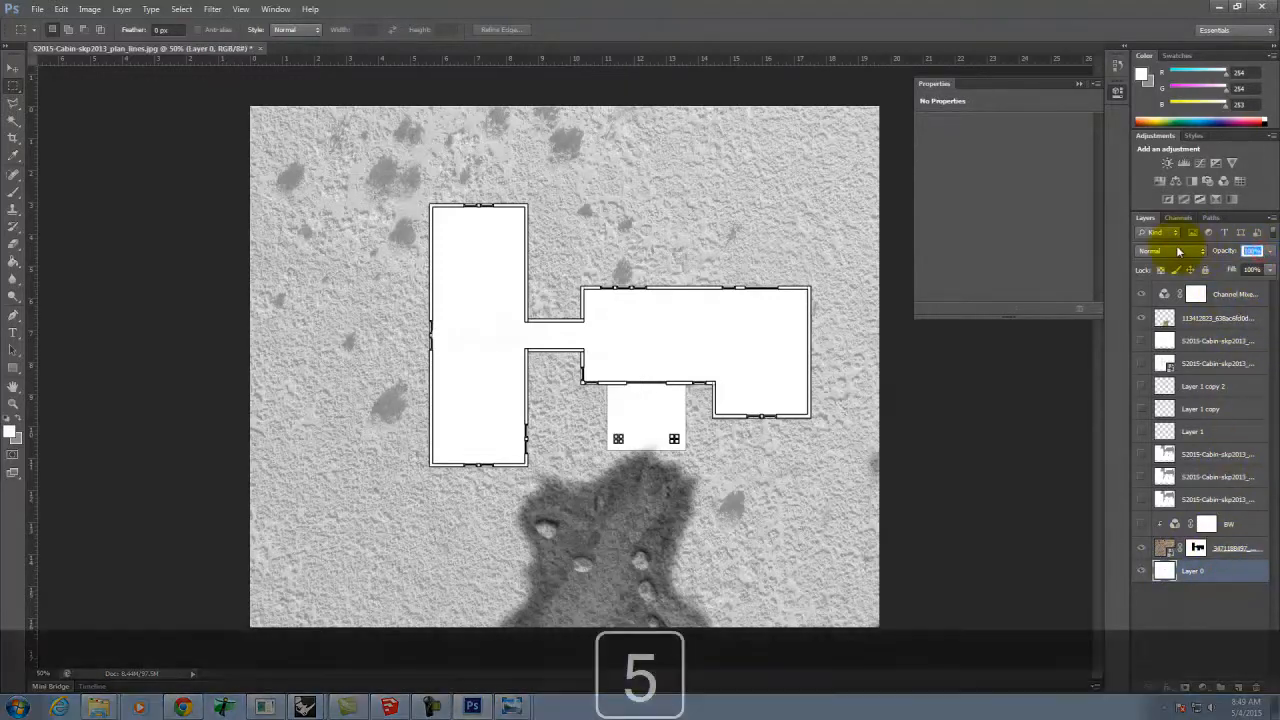
pyautogui.press('Tab')
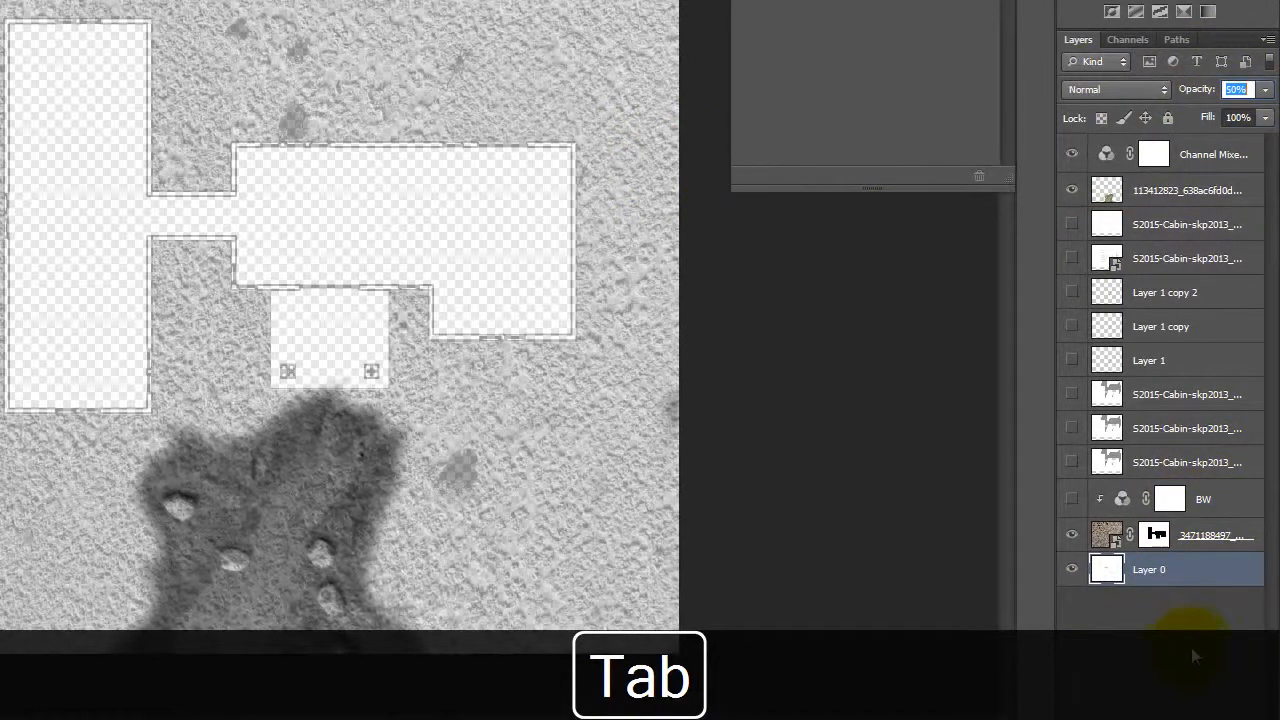
pyautogui.click(1197, 620)
pyautogui.click(1193, 578)
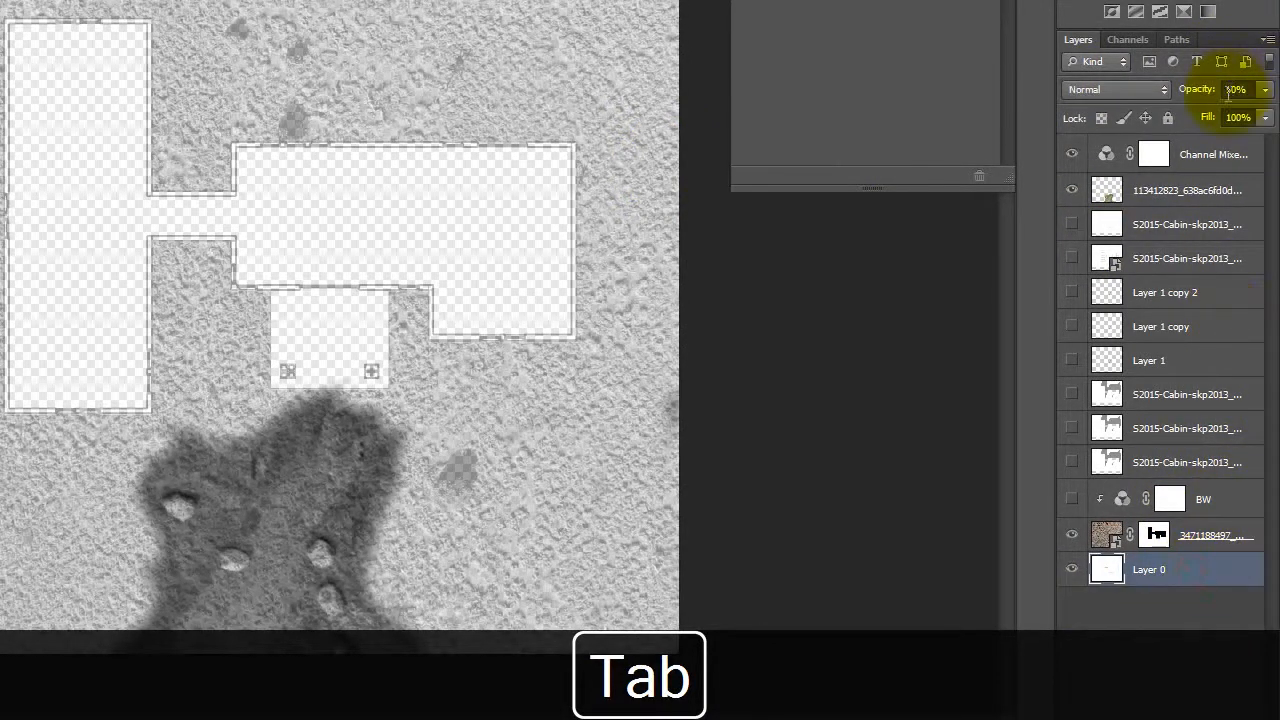
pyautogui.write('100')
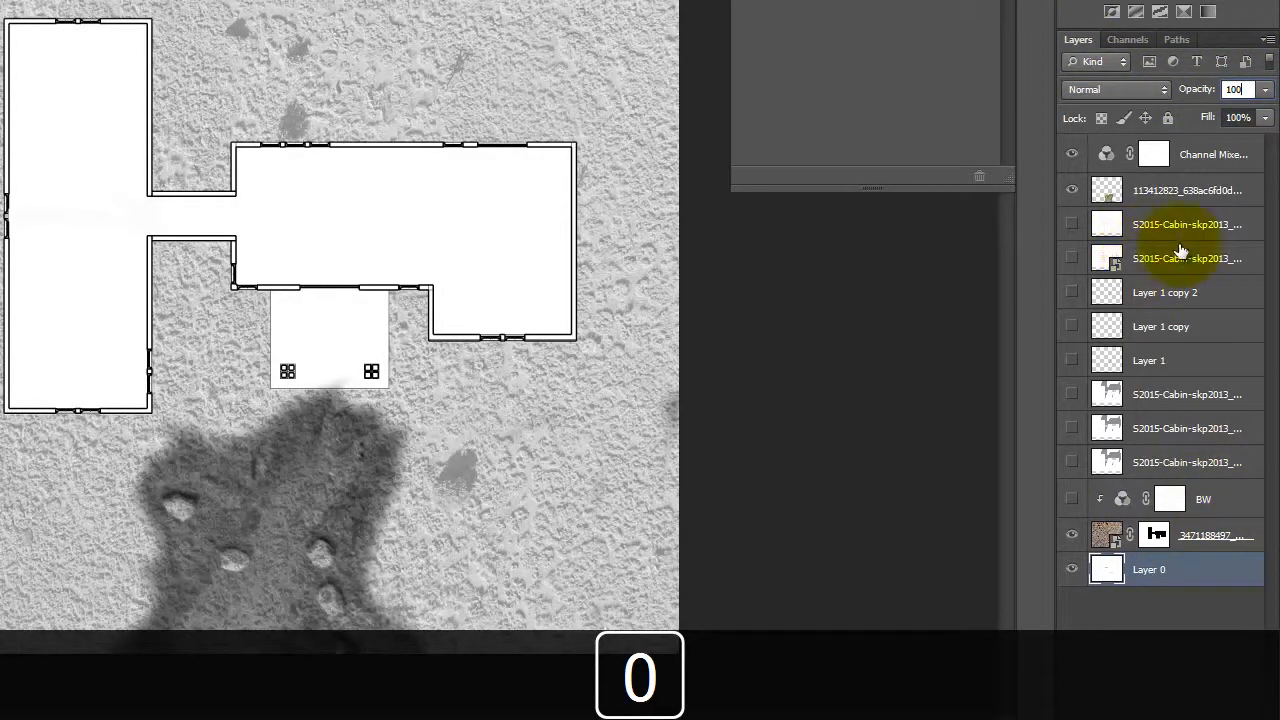
# Set the Multiply-blended rocks photo layer's opacity to 50%
pyautogui.click(1208, 192)
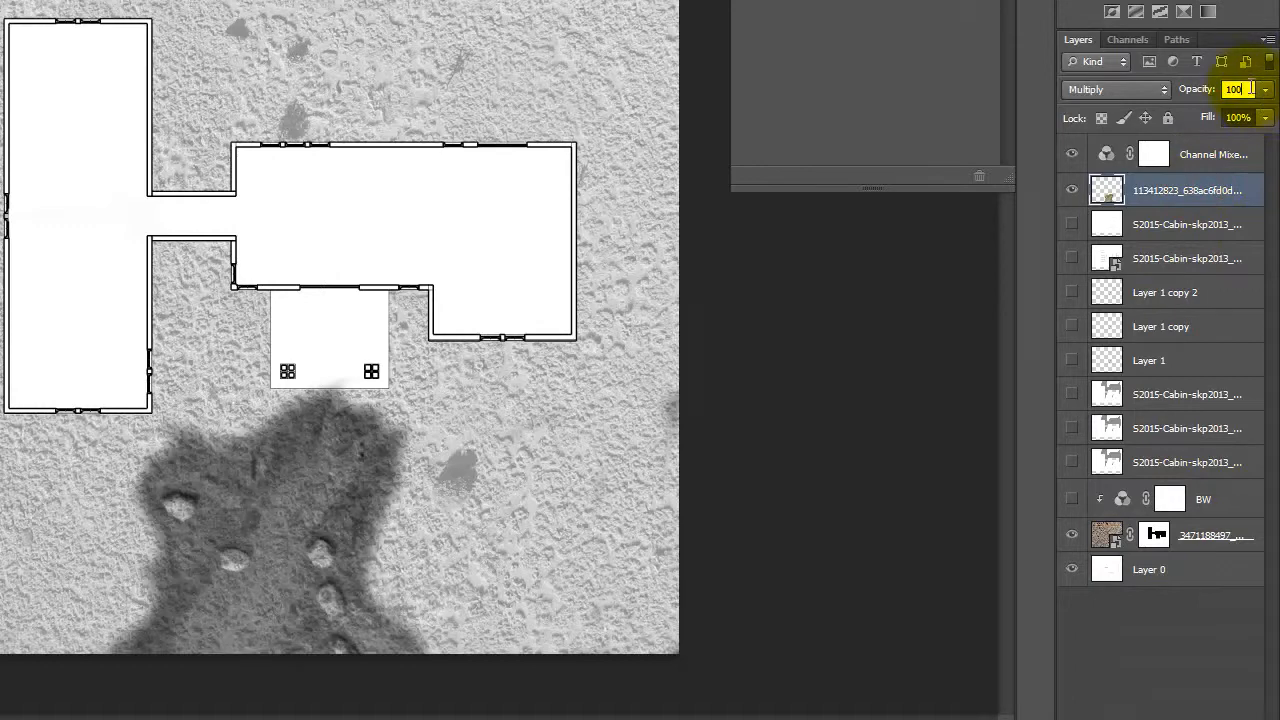
pyautogui.press('Tab')
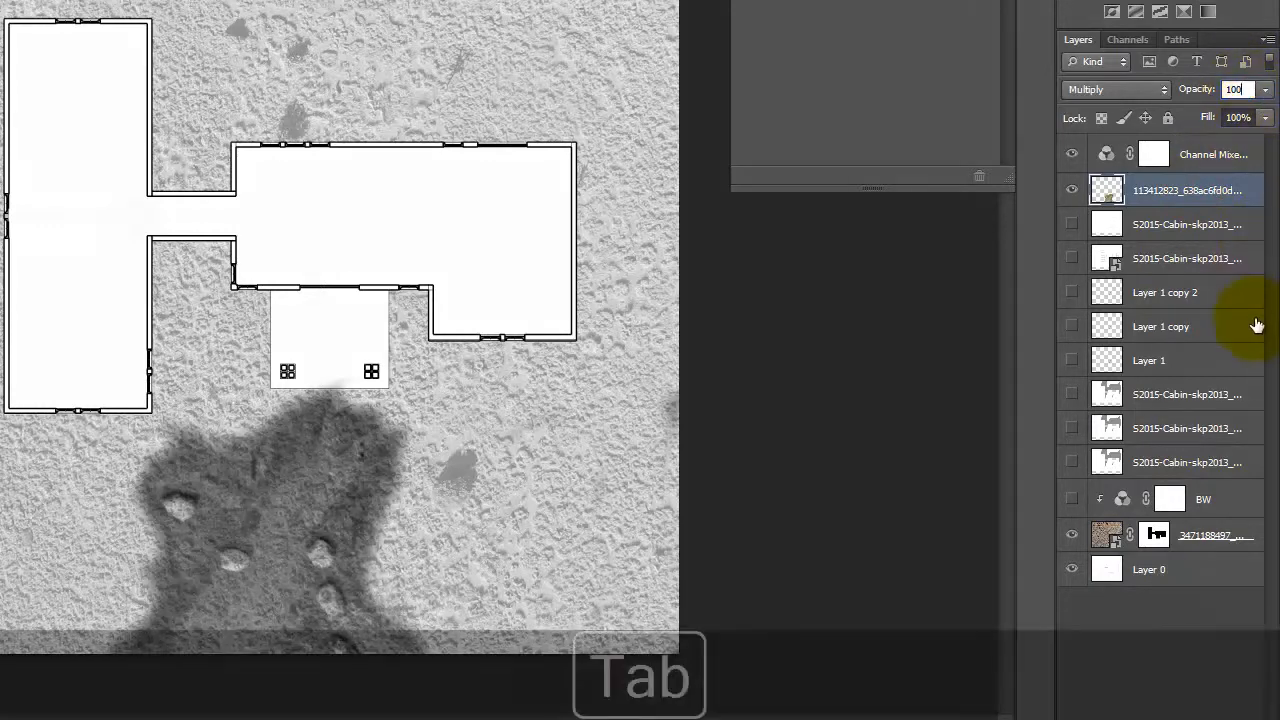
pyautogui.click(1207, 613)
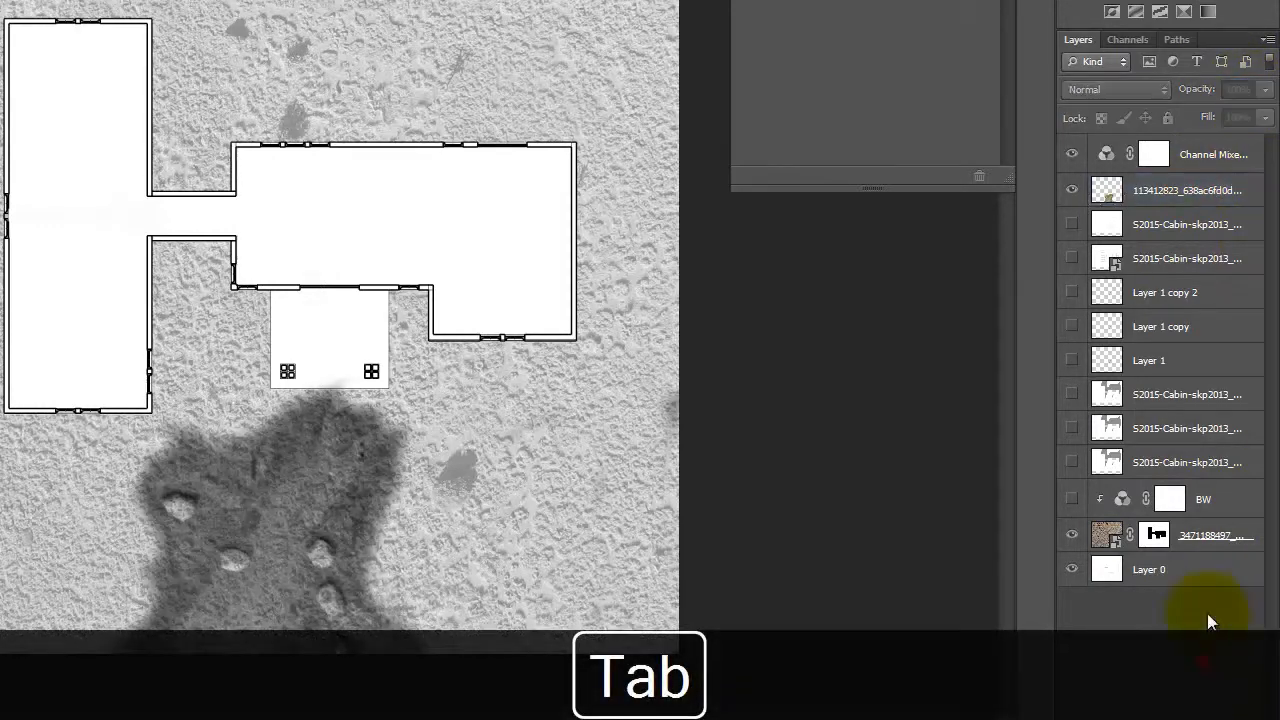
pyautogui.click(1180, 190)
pyautogui.click(1250, 89)
pyautogui.write('50')
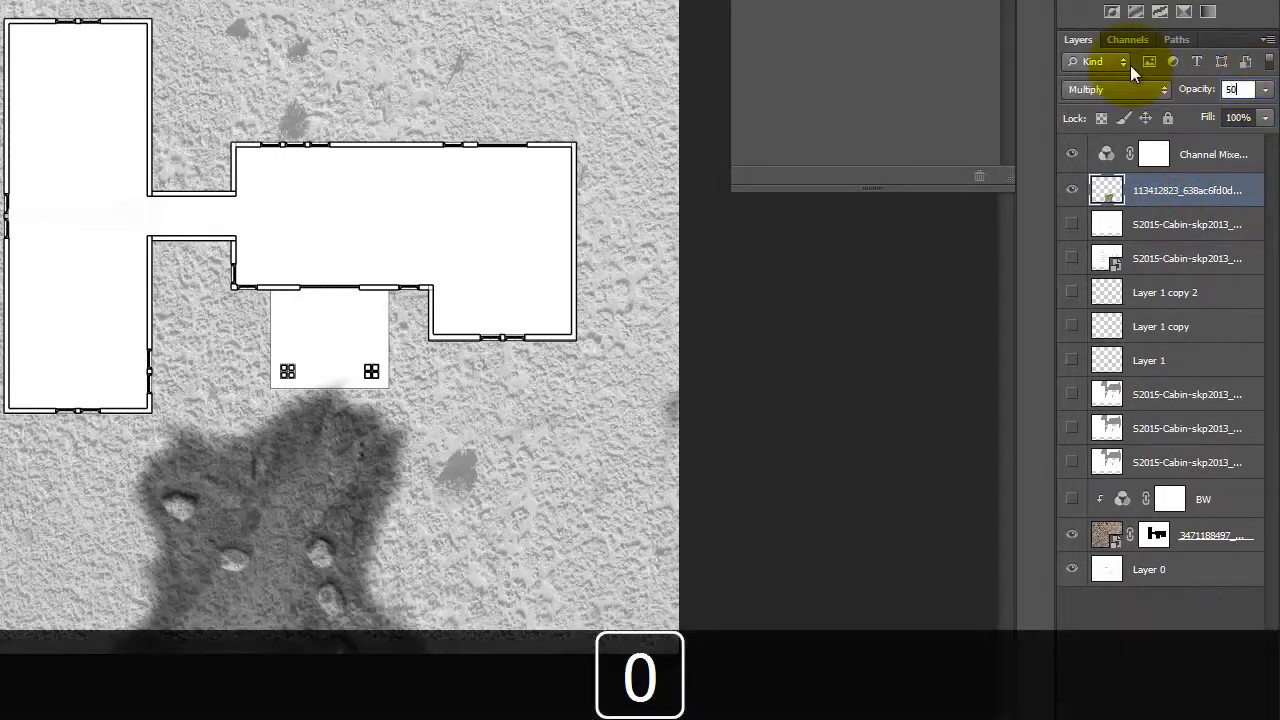
pyautogui.press('Tab')
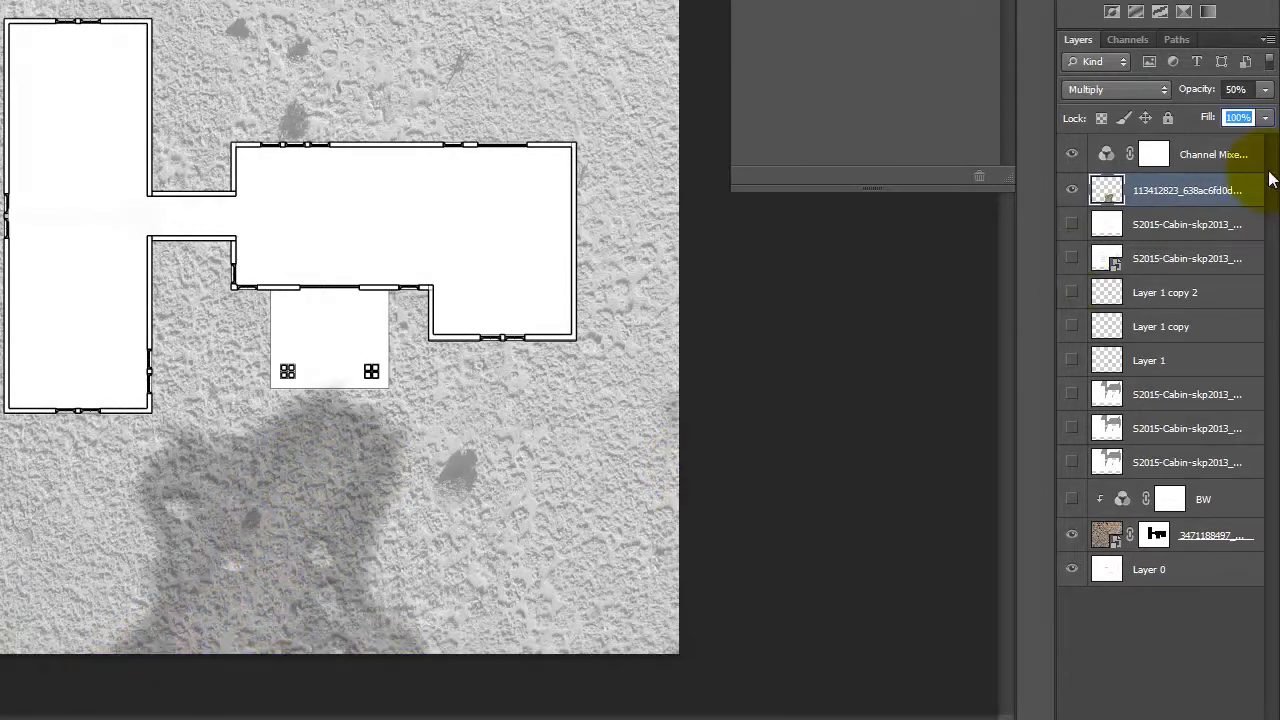
# Clip the Channel Mixer adjustment to the rocks photo layer and move both directly above the BW adjustment
pyautogui.click(1207, 155)
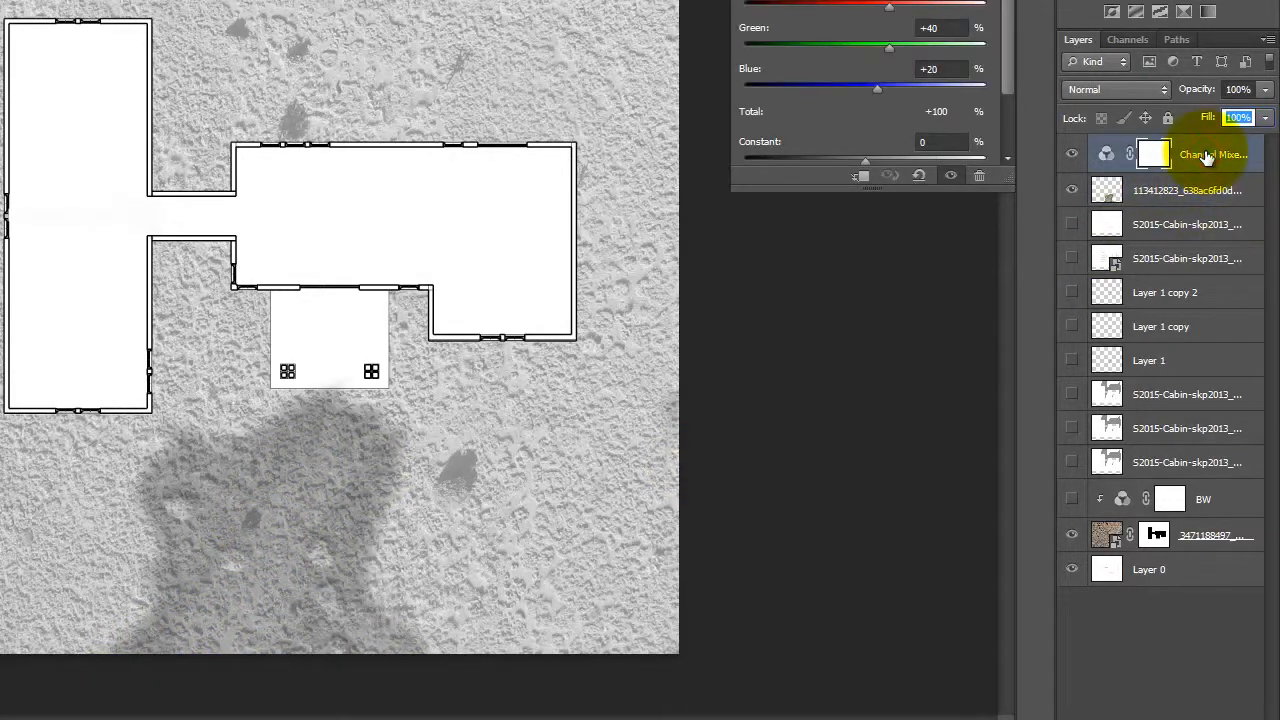
pyautogui.hotkey('ctrl', 'alt', 'g')
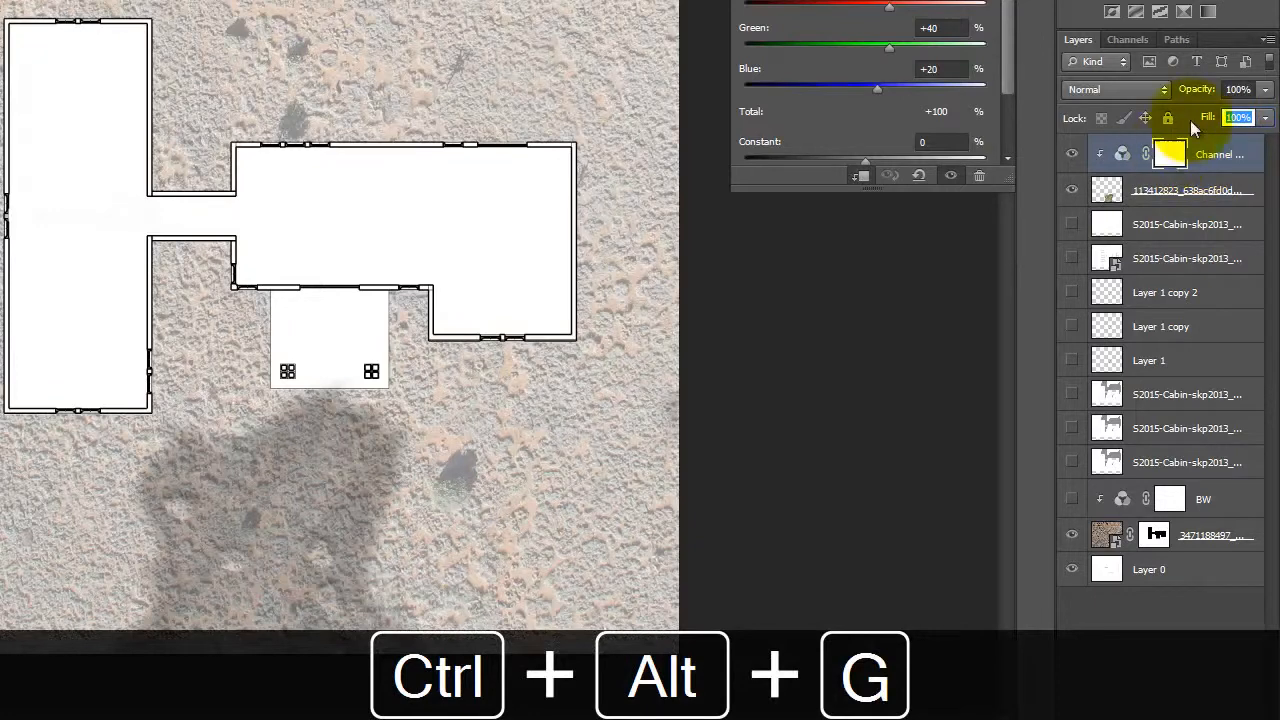
pyautogui.click(1213, 191)
pyautogui.moveTo(1222, 163); pyautogui.dragTo(1229, 471)
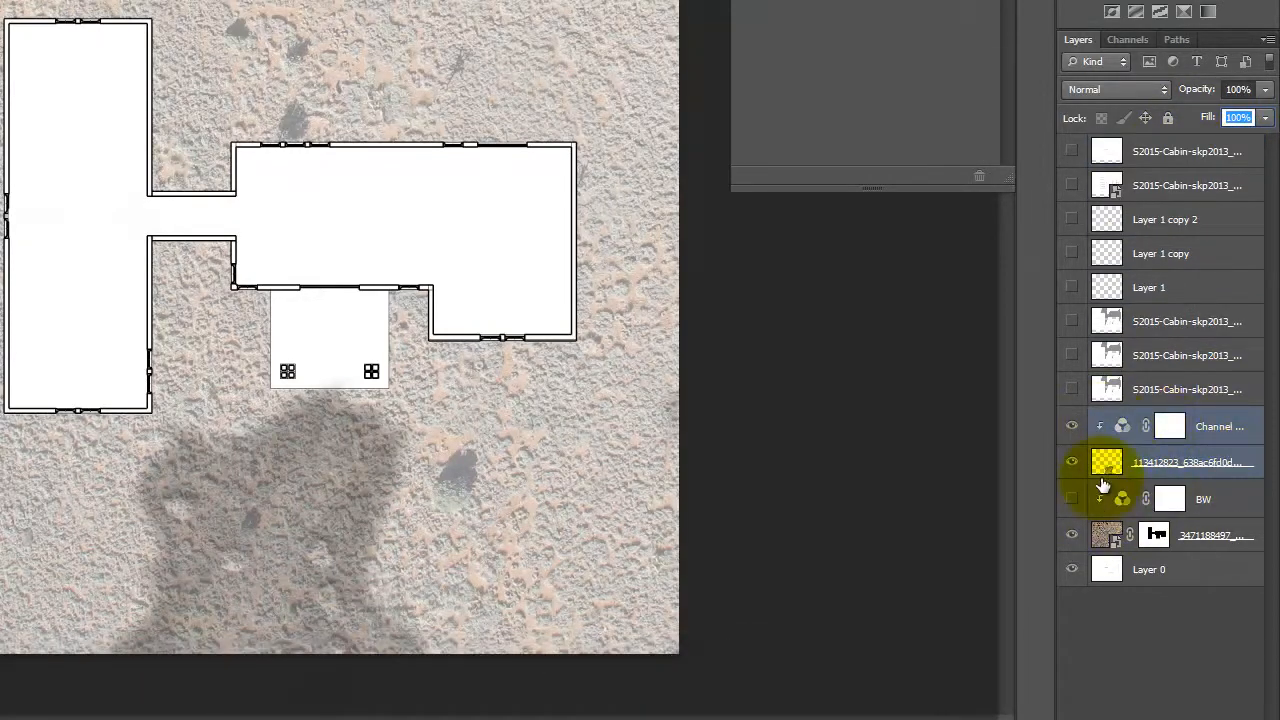
# Target the ground photo's layer mask with a soft 40 px Eraser and try erasing over the path area
pyautogui.click(1108, 538)
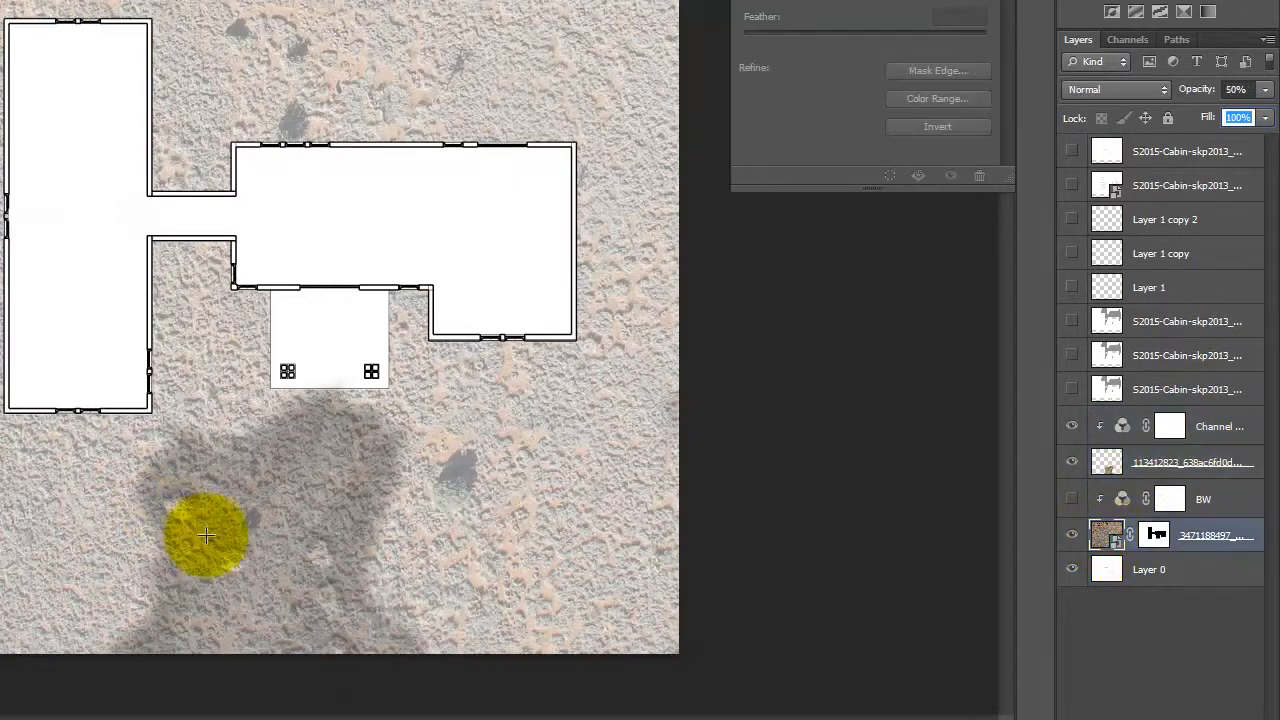
pyautogui.hotkey('ctrl', '=')
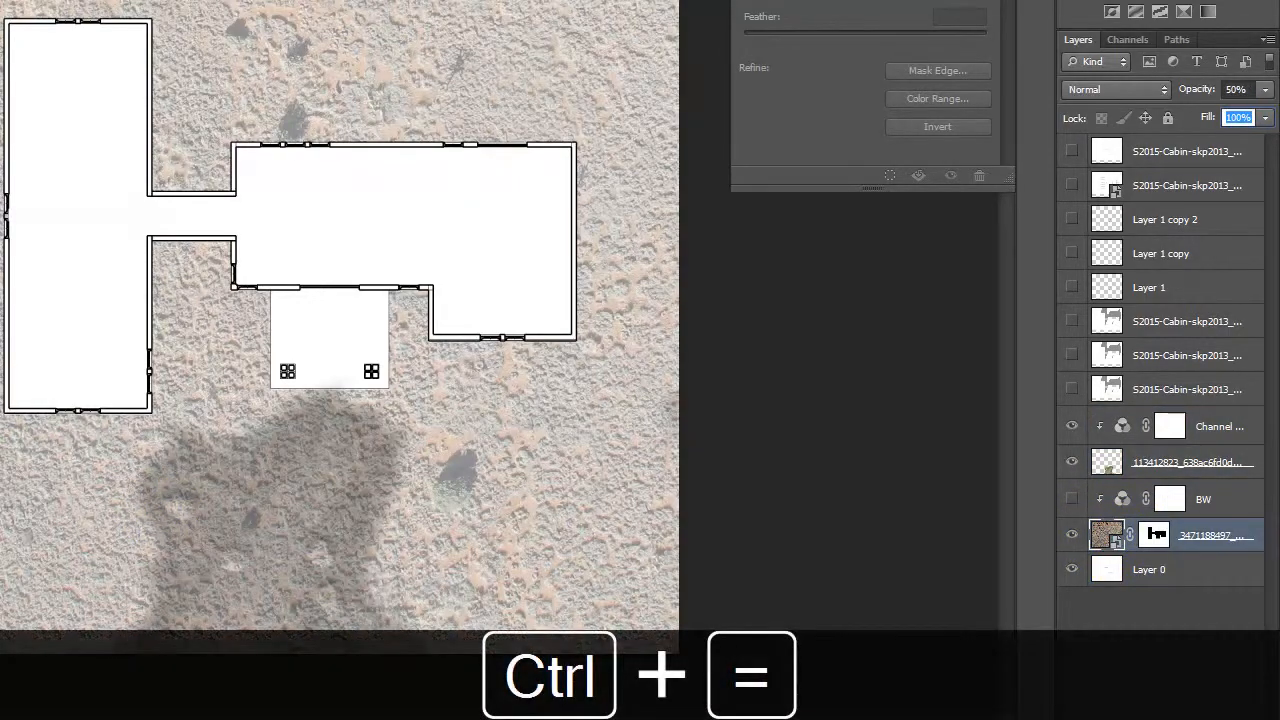
pyautogui.hotkey('ctrl', '=')
pyautogui.hotkey('ctrl', '=')
pyautogui.hotkey('ctrl', '=')
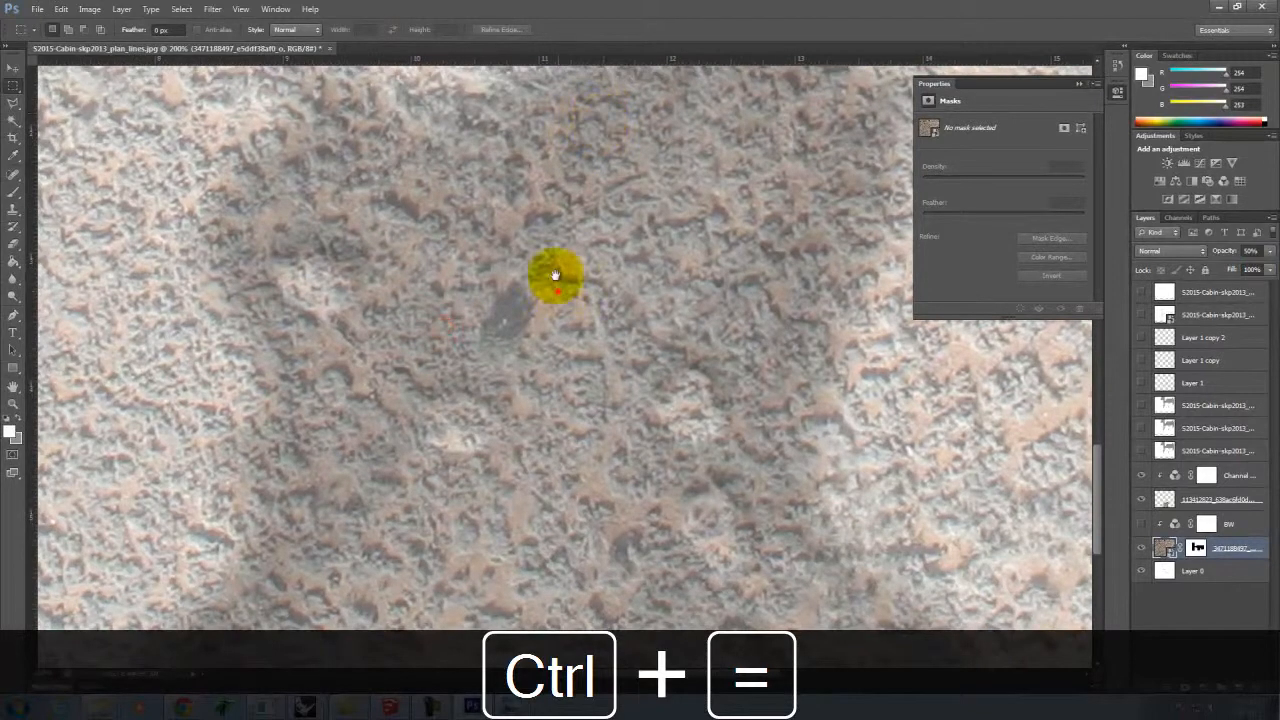
pyautogui.moveTo(555, 275); pyautogui.dragTo(543, 209)
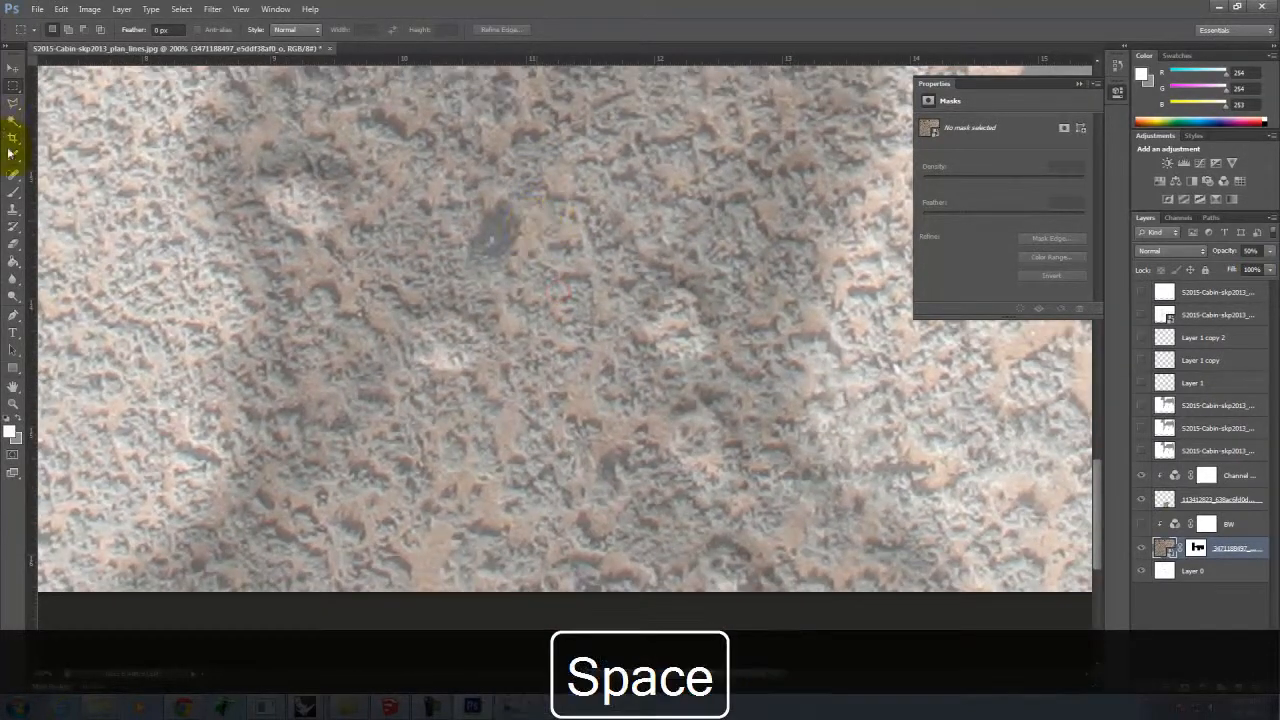
pyautogui.click(15, 243)
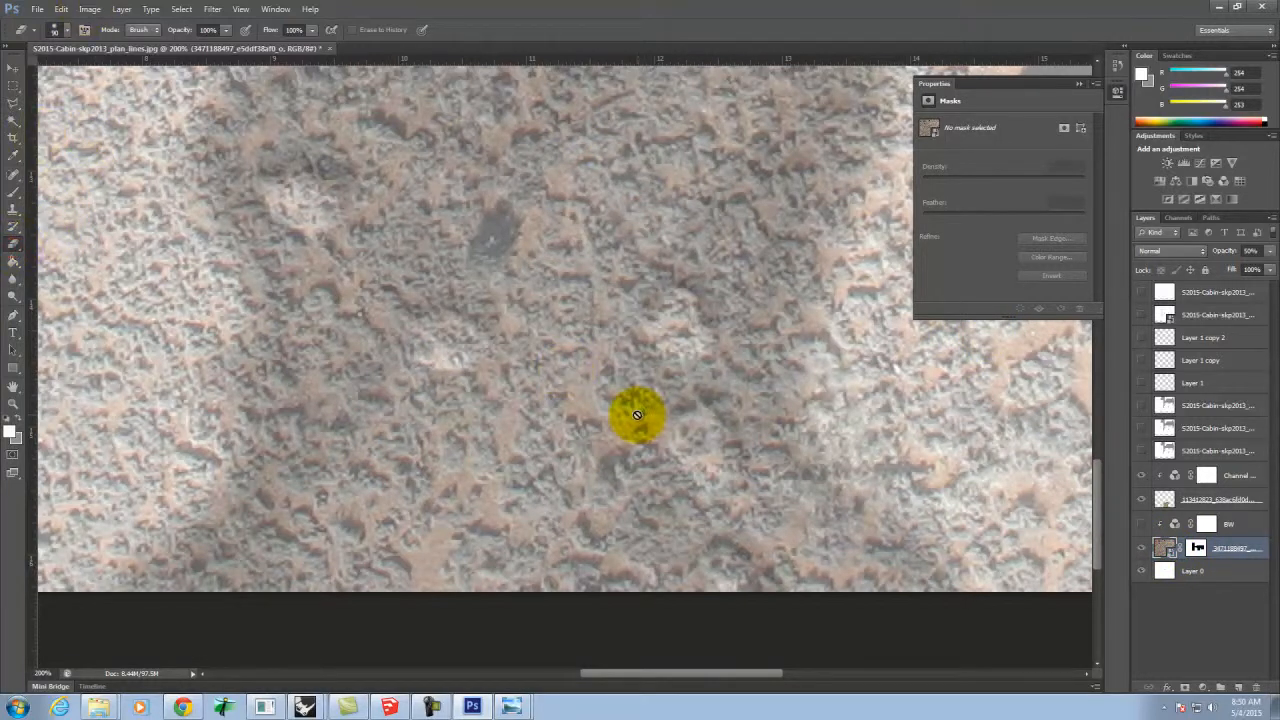
pyautogui.press('[')
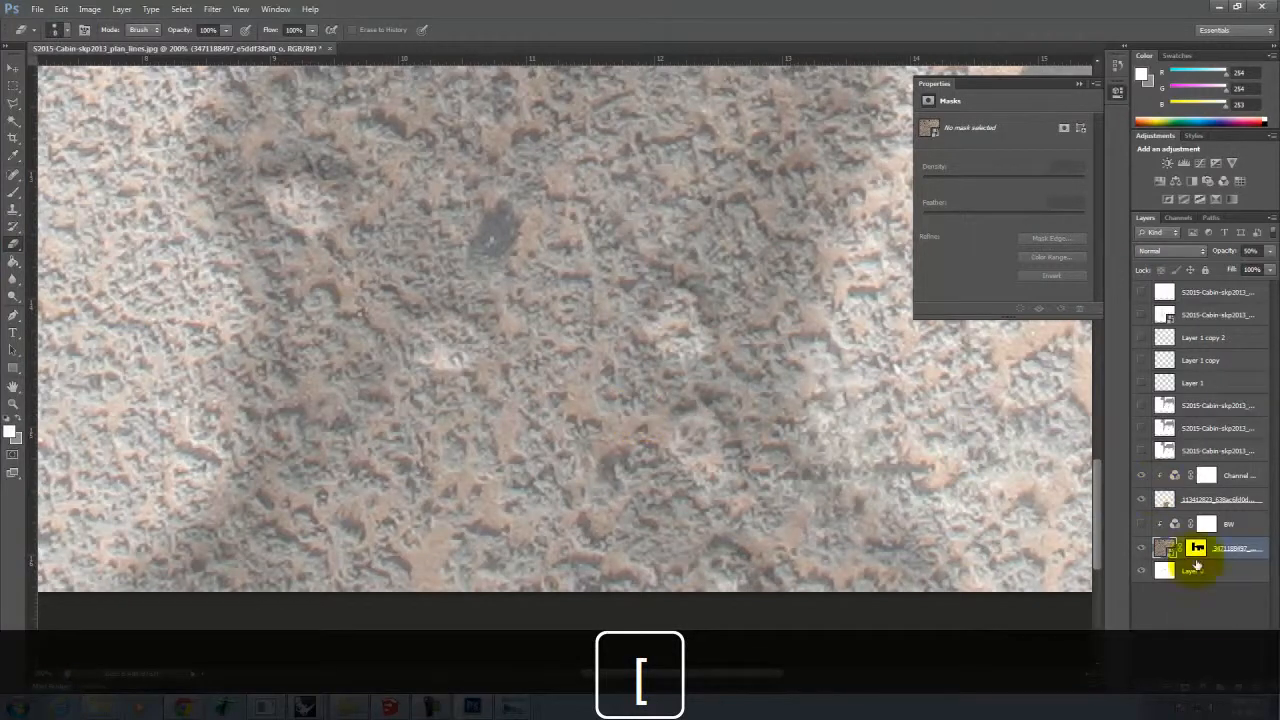
pyautogui.click(1197, 548)
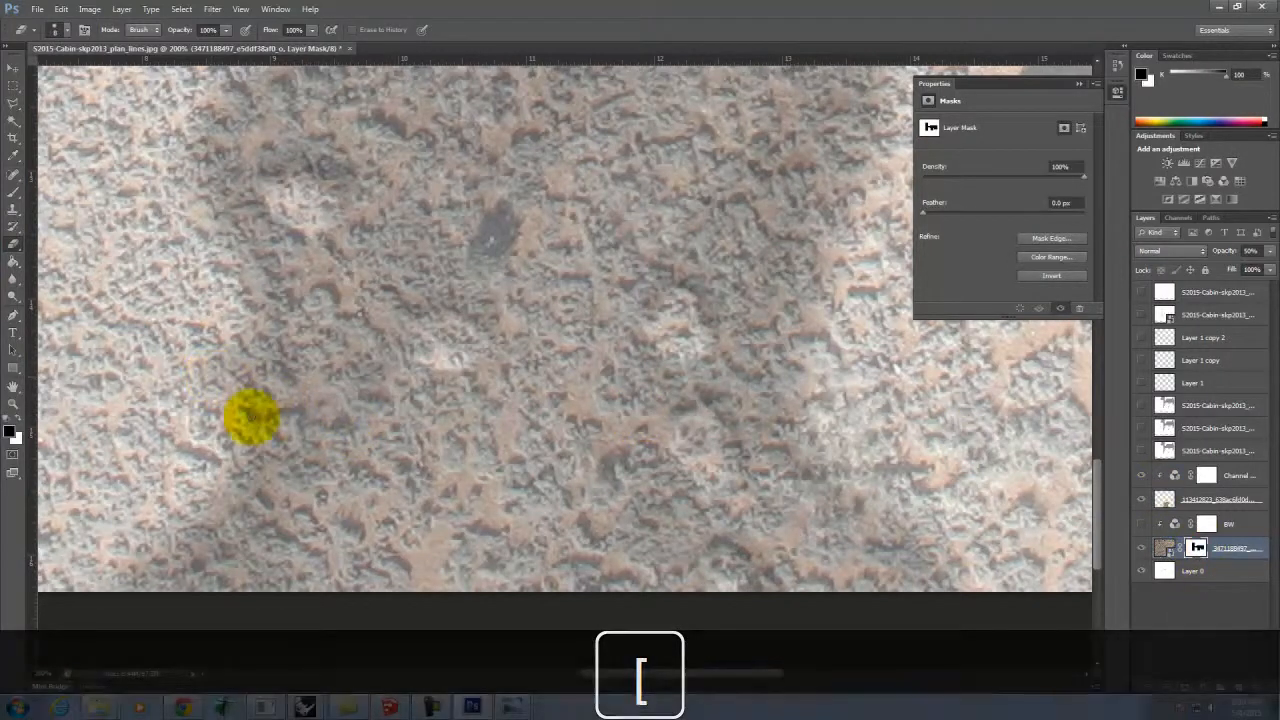
pyautogui.click(22, 428)
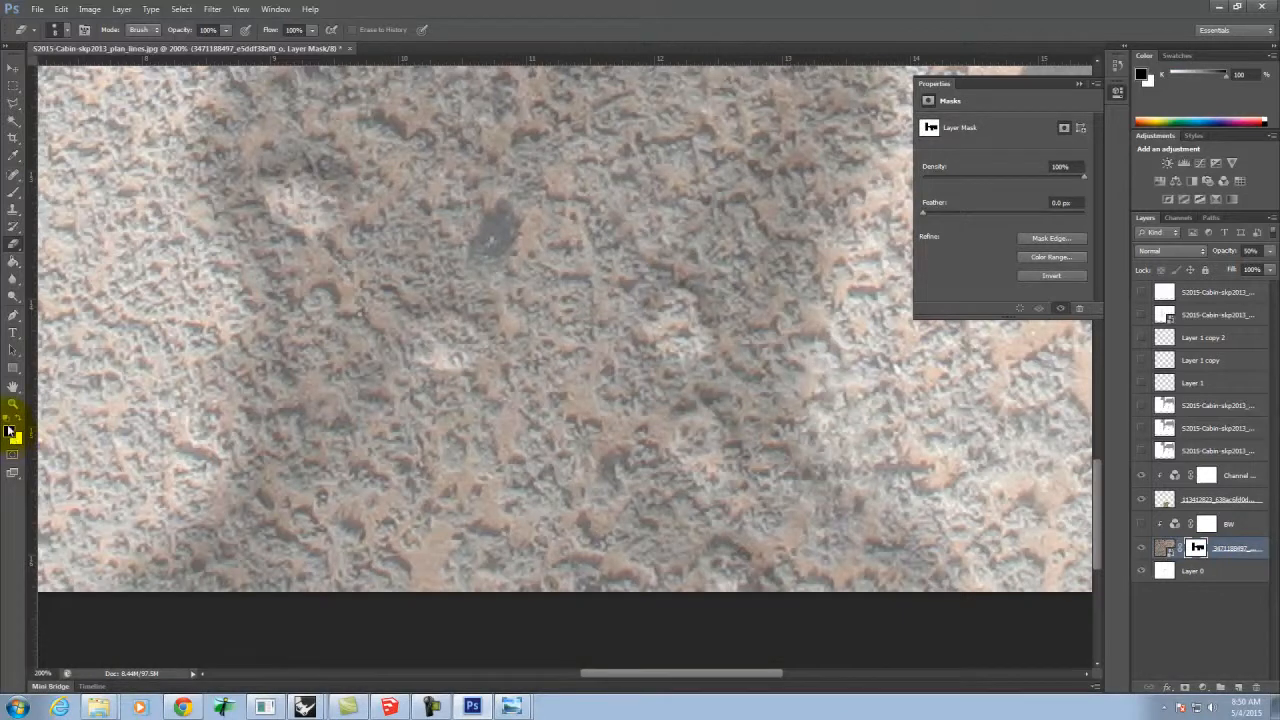
pyautogui.press(']')
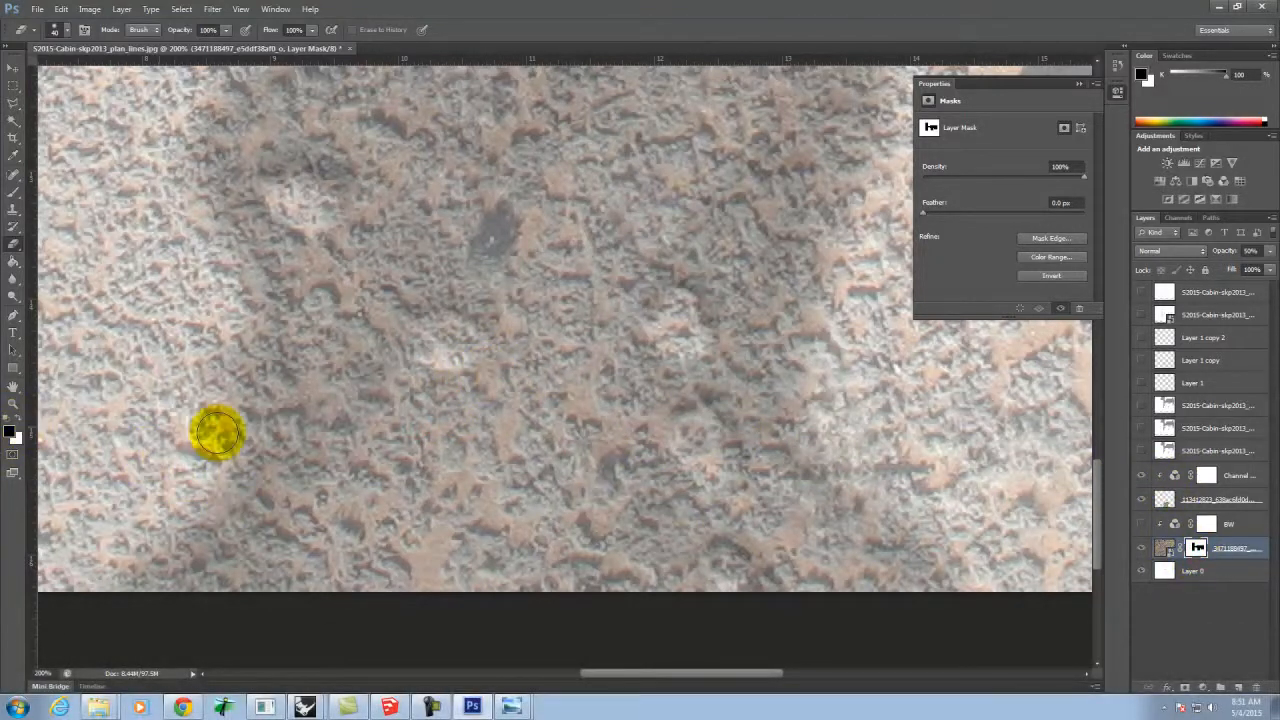
pyautogui.moveTo(496, 476)
pyautogui.mouseDown()
pyautogui.moveTo(579, 422)
pyautogui.moveTo(543, 360)
pyautogui.mouseUp()
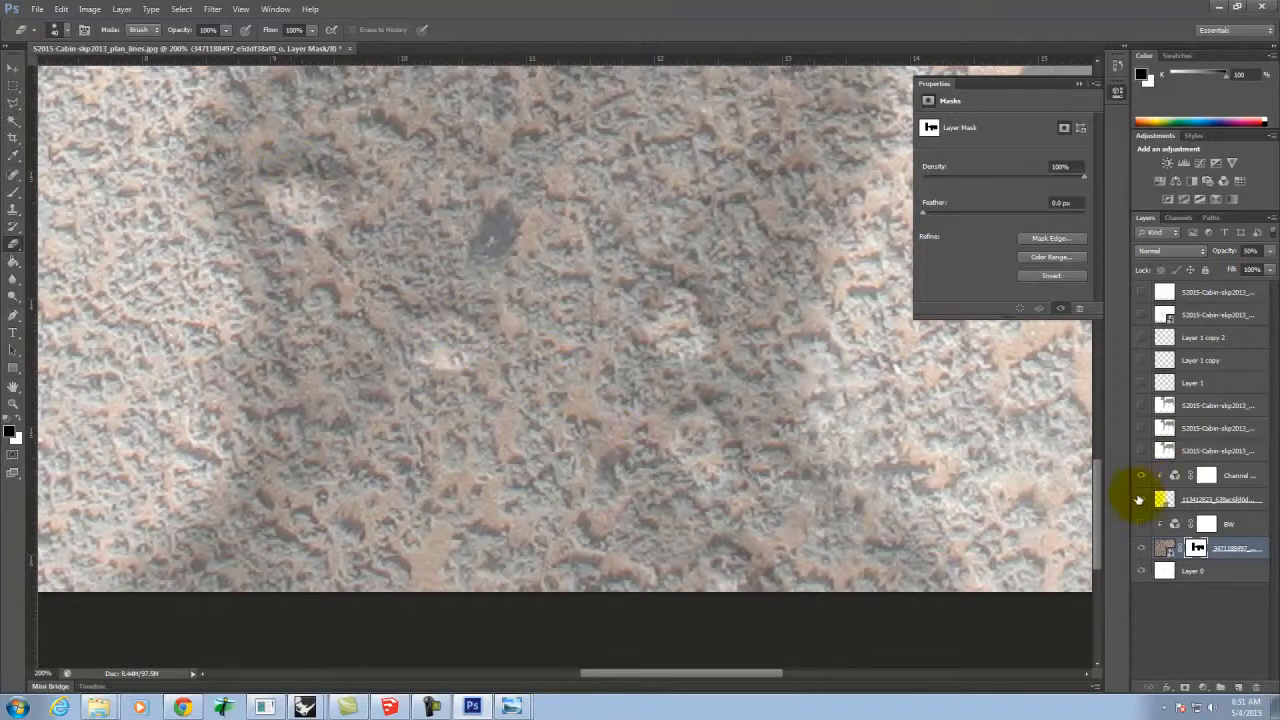
# Hide the rocks photo layer, switch the mask colours to white foreground and black background, and erase a patch of ground in the path area
pyautogui.click(1140, 502)
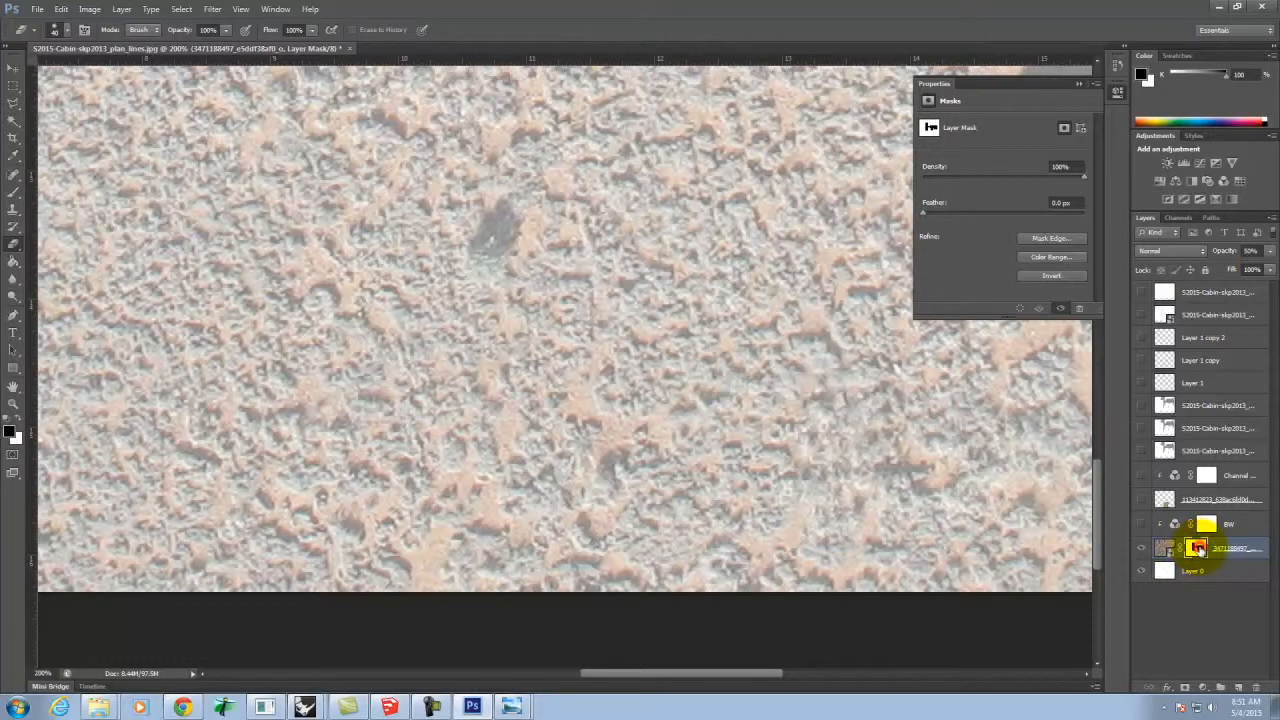
pyautogui.click(67, 31)
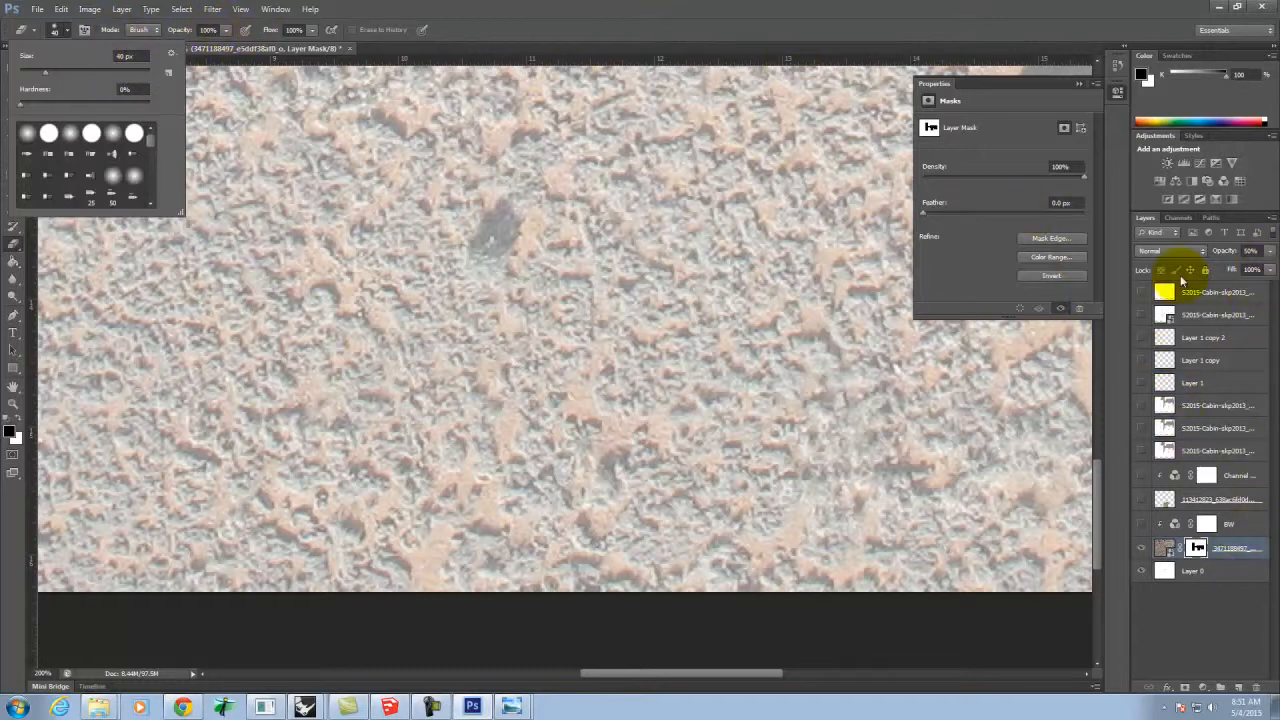
pyautogui.click(573, 367)
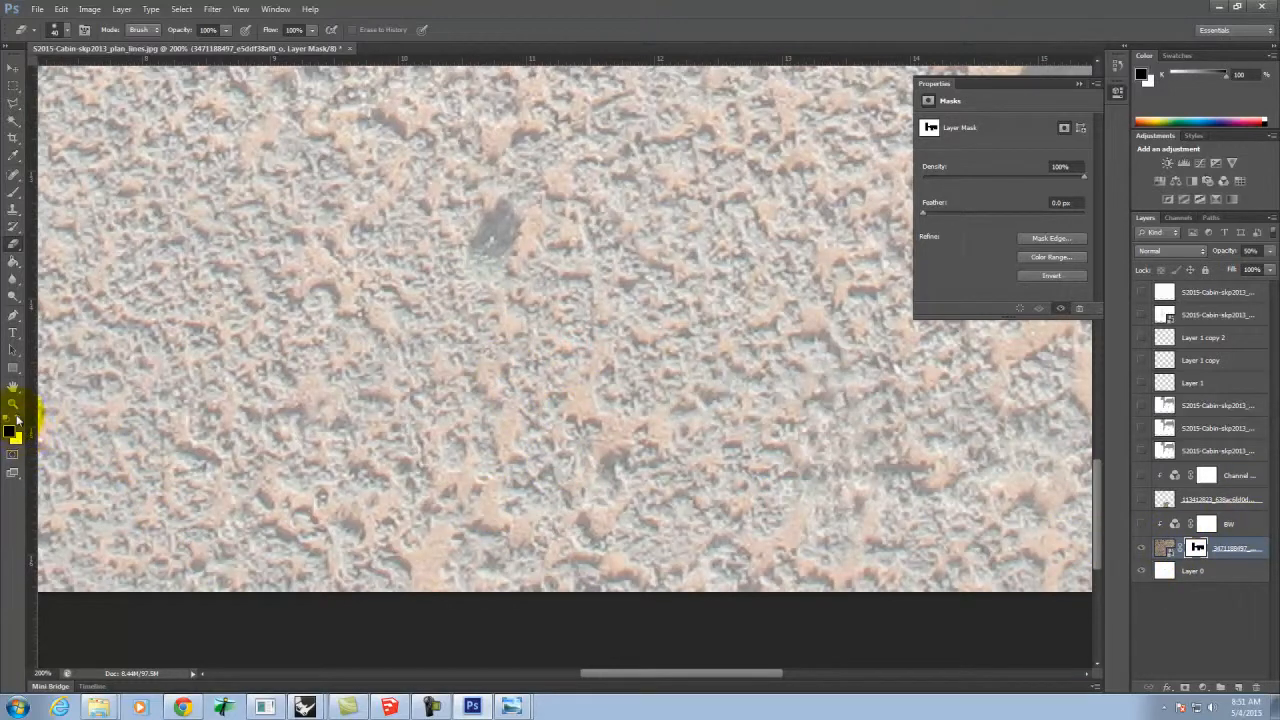
pyautogui.moveTo(508, 418)
pyautogui.mouseDown()
pyautogui.moveTo(462, 394)
pyautogui.moveTo(509, 393)
pyautogui.moveTo(479, 424)
pyautogui.moveTo(577, 421)
pyautogui.moveTo(498, 505)
pyautogui.moveTo(439, 535)
pyautogui.moveTo(600, 443)
pyautogui.mouseUp()
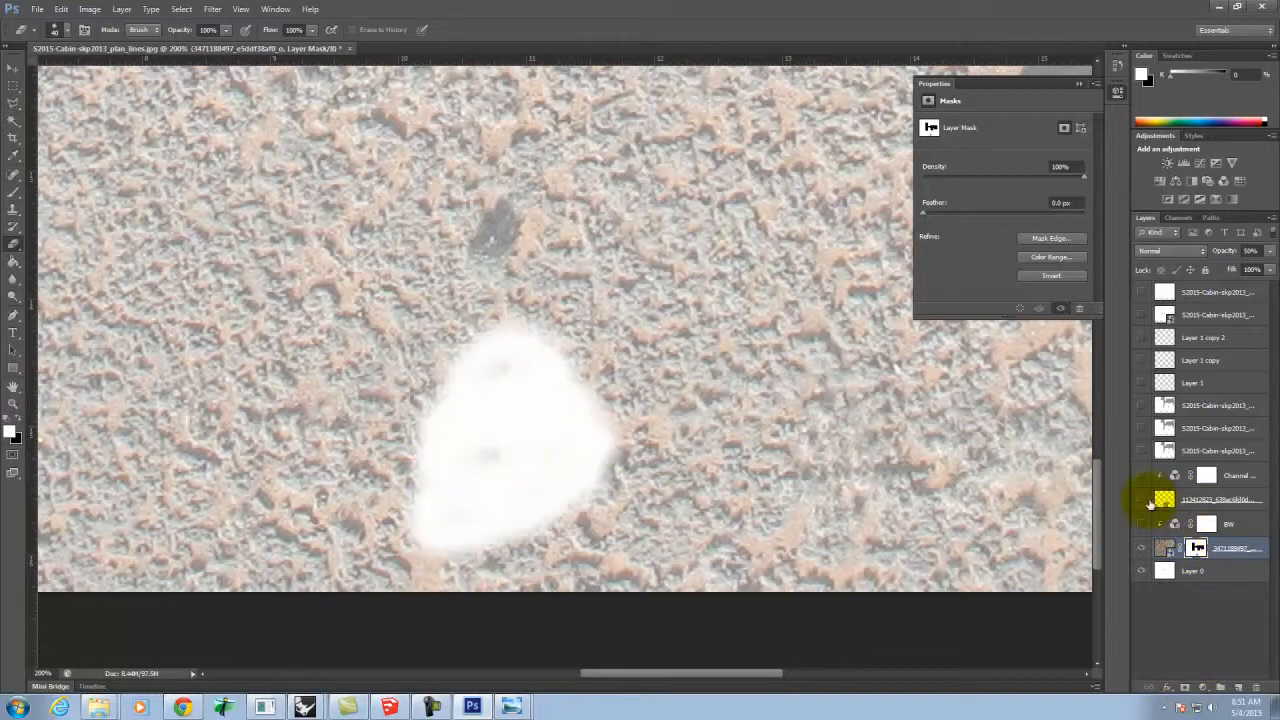
# Show the rocks photo layer again and erase the ground mask beneath the path, from the plan's lower edge up to the porch
pyautogui.click(1141, 498)
pyautogui.moveTo(487, 454)
pyautogui.mouseDown()
pyautogui.moveTo(506, 406)
pyautogui.moveTo(408, 455)
pyautogui.moveTo(372, 425)
pyautogui.moveTo(374, 274)
pyautogui.moveTo(331, 286)
pyautogui.moveTo(343, 294)
pyautogui.moveTo(323, 451)
pyautogui.moveTo(269, 523)
pyautogui.moveTo(175, 566)
pyautogui.moveTo(380, 497)
pyautogui.moveTo(249, 574)
pyautogui.moveTo(393, 576)
pyautogui.moveTo(329, 454)
pyautogui.moveTo(389, 303)
pyautogui.moveTo(311, 229)
pyautogui.moveTo(274, 169)
pyautogui.moveTo(334, 191)
pyautogui.moveTo(363, 289)
pyautogui.moveTo(455, 318)
pyautogui.moveTo(540, 429)
pyautogui.moveTo(602, 592)
pyautogui.moveTo(651, 531)
pyautogui.moveTo(609, 480)
pyautogui.moveTo(686, 477)
pyautogui.moveTo(693, 455)
pyautogui.moveTo(629, 303)
pyautogui.moveTo(663, 289)
pyautogui.moveTo(691, 325)
pyautogui.moveTo(526, 240)
pyautogui.moveTo(594, 297)
pyautogui.moveTo(349, 206)
pyautogui.moveTo(715, 411)
pyautogui.moveTo(637, 531)
pyautogui.moveTo(677, 526)
pyautogui.moveTo(647, 441)
pyautogui.mouseUp()
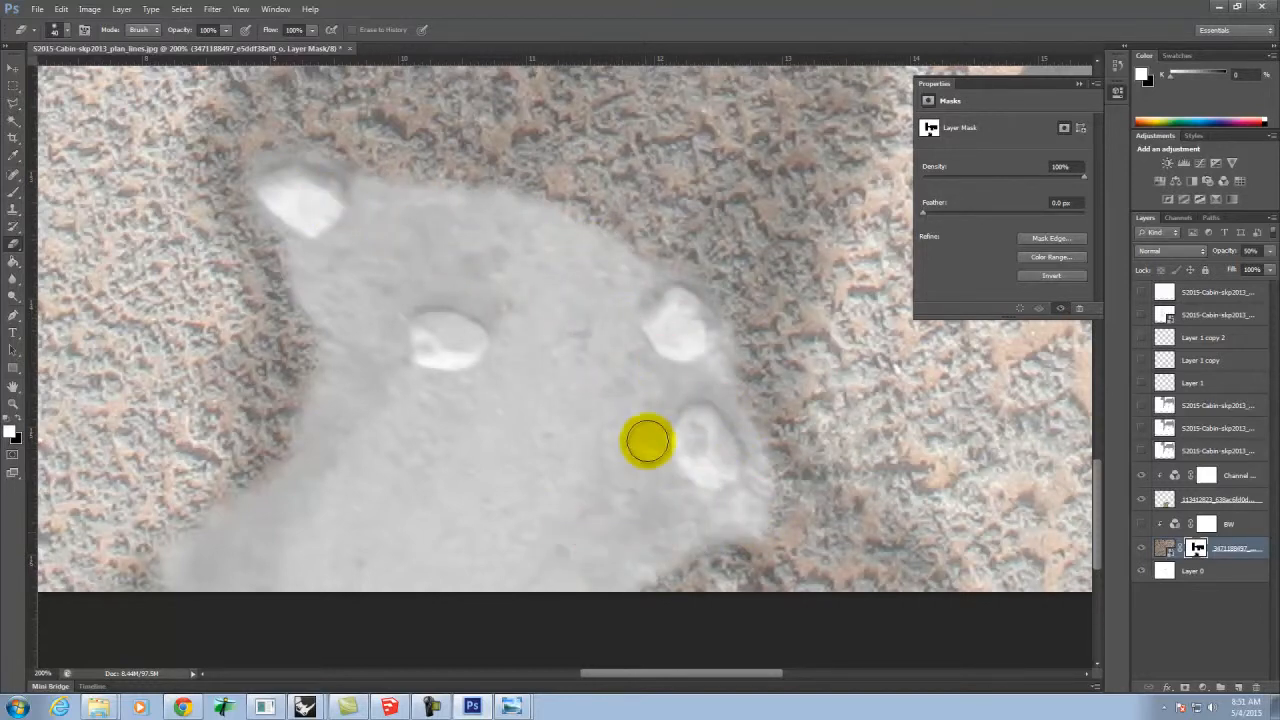
pyautogui.scroll(5, 640, 443)
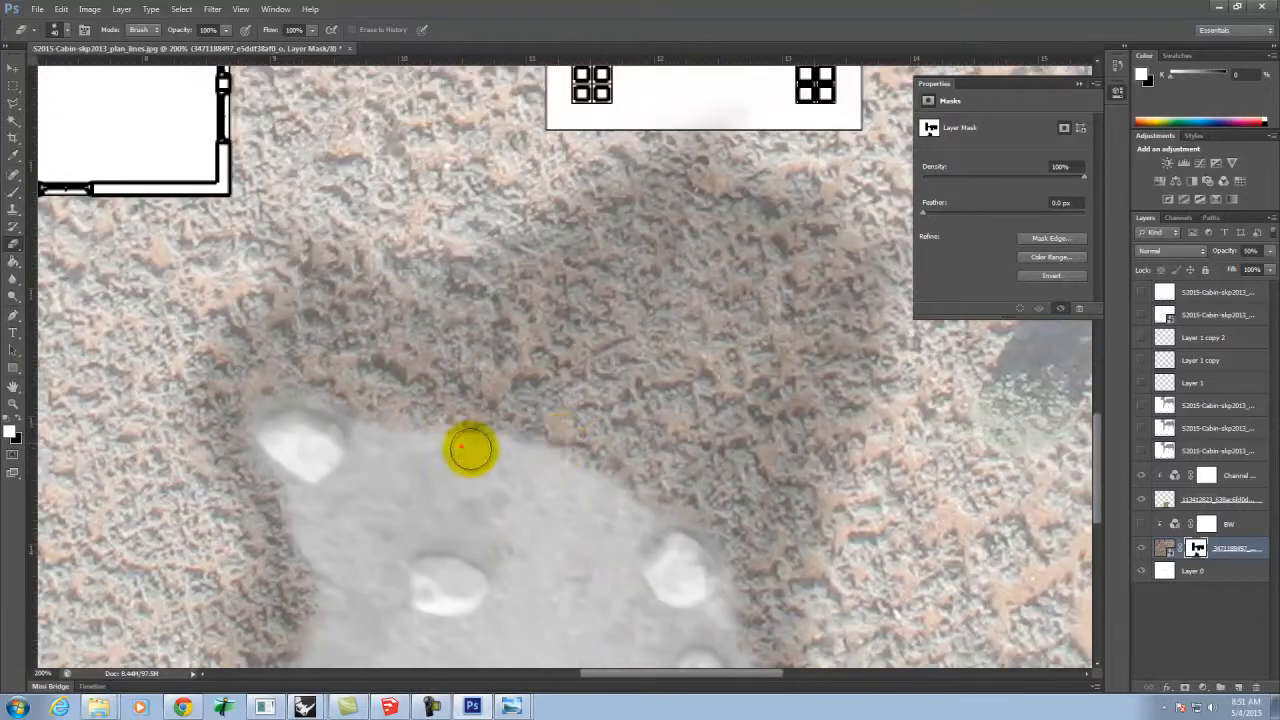
pyautogui.moveTo(469, 449)
pyautogui.mouseDown()
pyautogui.moveTo(594, 375)
pyautogui.moveTo(614, 394)
pyautogui.moveTo(620, 480)
pyautogui.moveTo(580, 443)
pyautogui.moveTo(650, 185)
pyautogui.moveTo(586, 246)
pyautogui.moveTo(574, 189)
pyautogui.moveTo(706, 129)
pyautogui.moveTo(700, 231)
pyautogui.moveTo(769, 194)
pyautogui.moveTo(699, 313)
pyautogui.moveTo(754, 169)
pyautogui.moveTo(629, 271)
pyautogui.moveTo(530, 250)
pyautogui.moveTo(594, 274)
pyautogui.moveTo(571, 351)
pyautogui.moveTo(549, 254)
pyautogui.moveTo(556, 301)
pyautogui.moveTo(523, 257)
pyautogui.moveTo(671, 320)
pyautogui.moveTo(674, 374)
pyautogui.moveTo(752, 285)
pyautogui.moveTo(783, 200)
pyautogui.moveTo(771, 120)
pyautogui.moveTo(629, 145)
pyautogui.moveTo(783, 123)
pyautogui.moveTo(574, 446)
pyautogui.moveTo(443, 506)
pyautogui.moveTo(409, 485)
pyautogui.mouseUp()
pyautogui.moveTo(750, 490)
pyautogui.mouseDown()
pyautogui.moveTo(681, 507)
pyautogui.moveTo(652, 456)
pyautogui.moveTo(686, 401)
pyautogui.moveTo(668, 506)
pyautogui.moveTo(712, 546)
pyautogui.moveTo(662, 462)
pyautogui.moveTo(737, 322)
pyautogui.moveTo(683, 431)
pyautogui.moveTo(783, 660)
pyautogui.mouseUp()
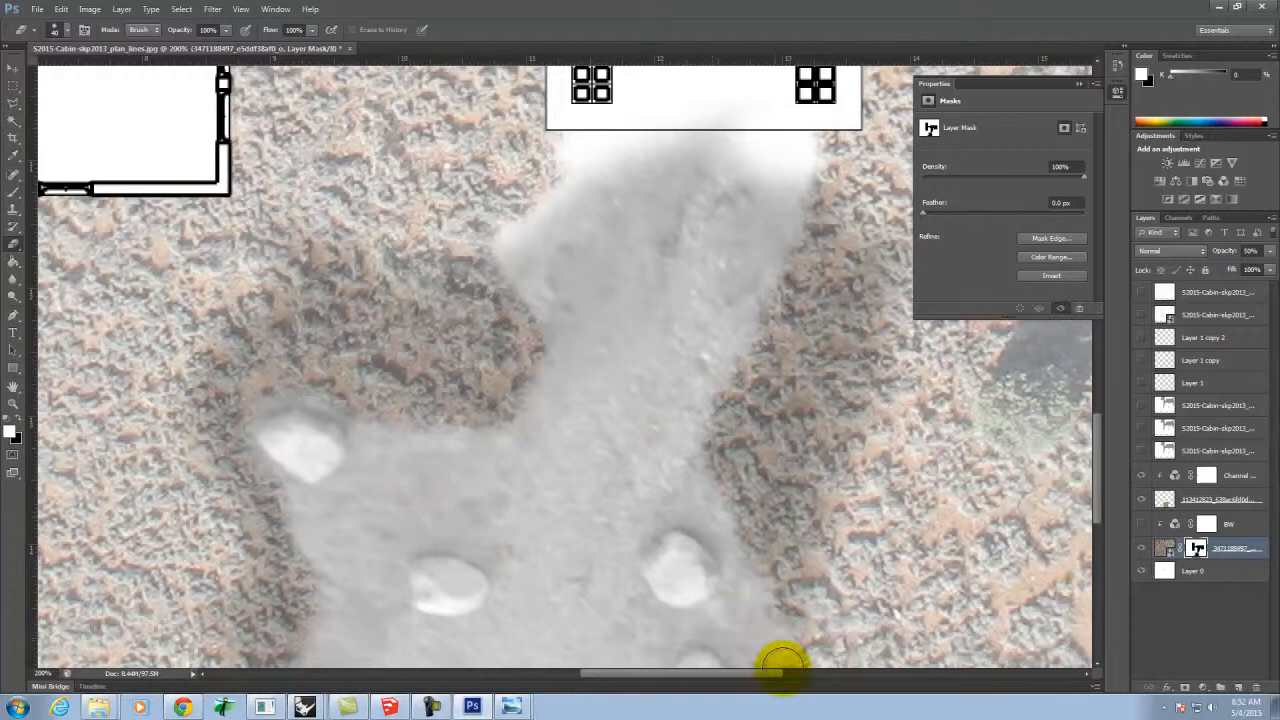
pyautogui.hotkey('ctrl', '0')
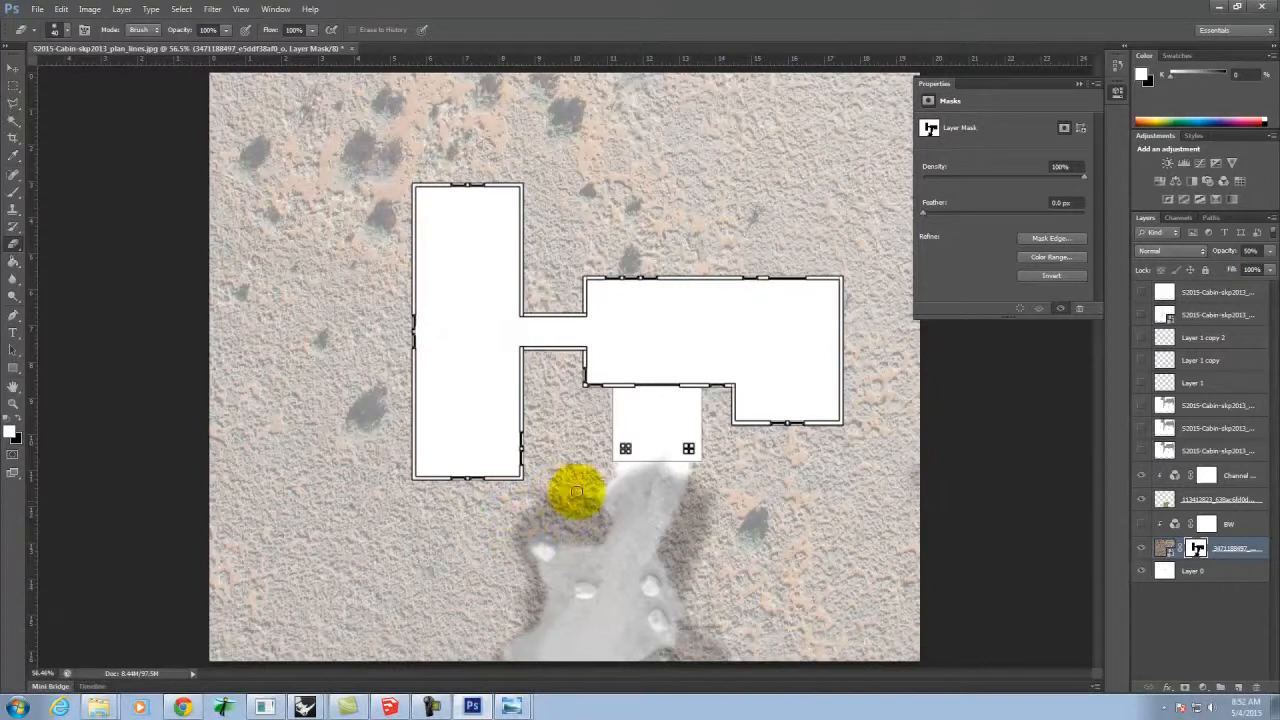
# Erase the dark fringe along the left side of the rocky path on the rocks photo layer with the Eraser
pyautogui.click(1165, 500)
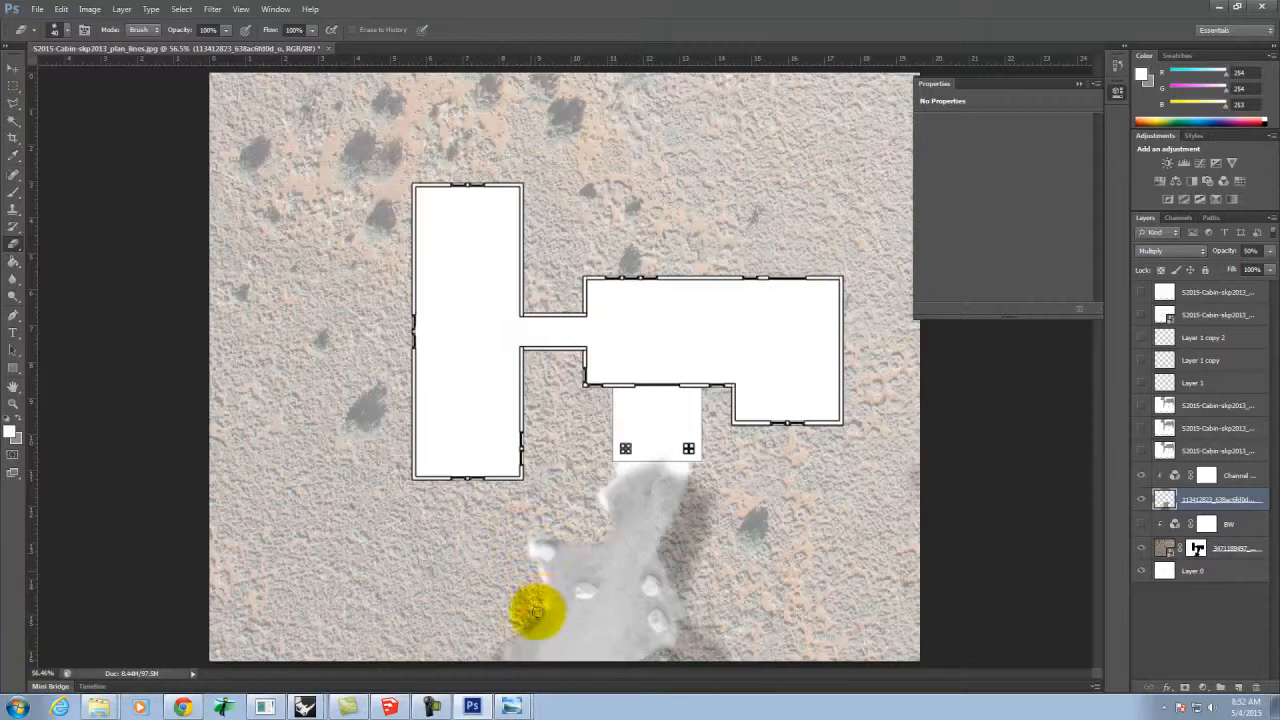
pyautogui.hotkey('ctrl', 'alt', 'z')
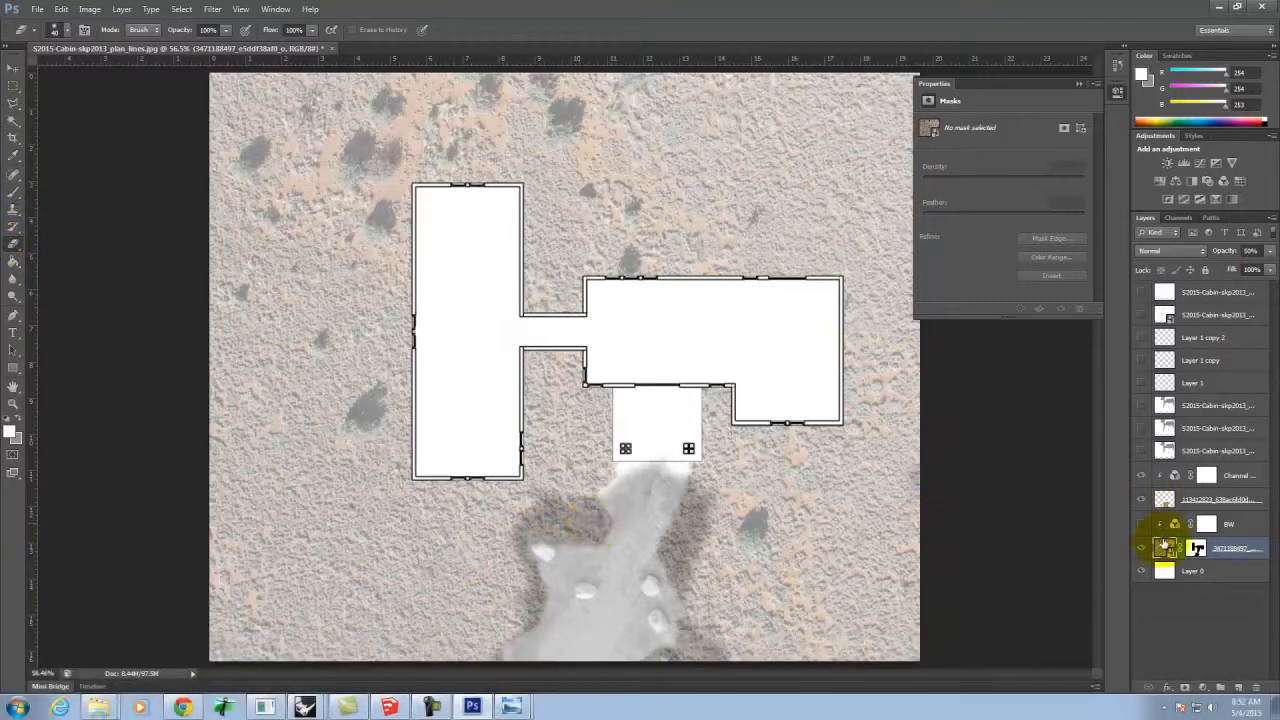
pyautogui.click(1163, 498)
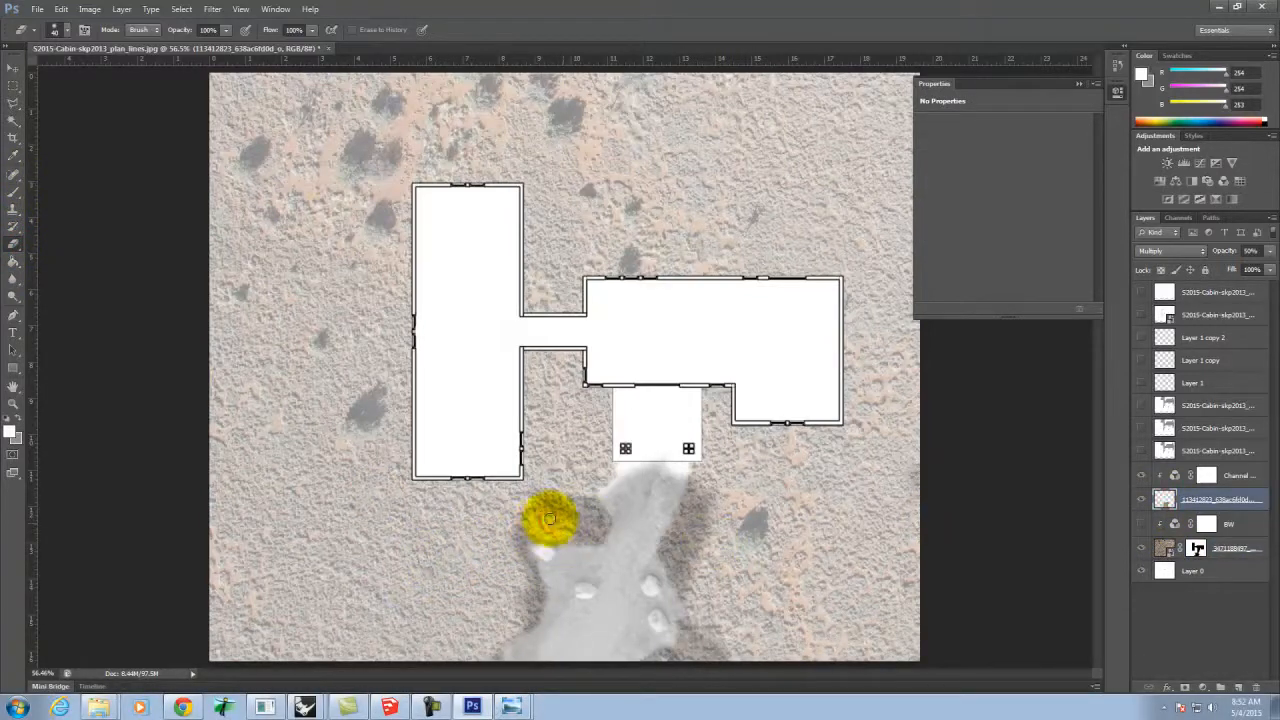
pyautogui.hotkey('ctrl', '=')
pyautogui.hotkey('ctrl', '=')
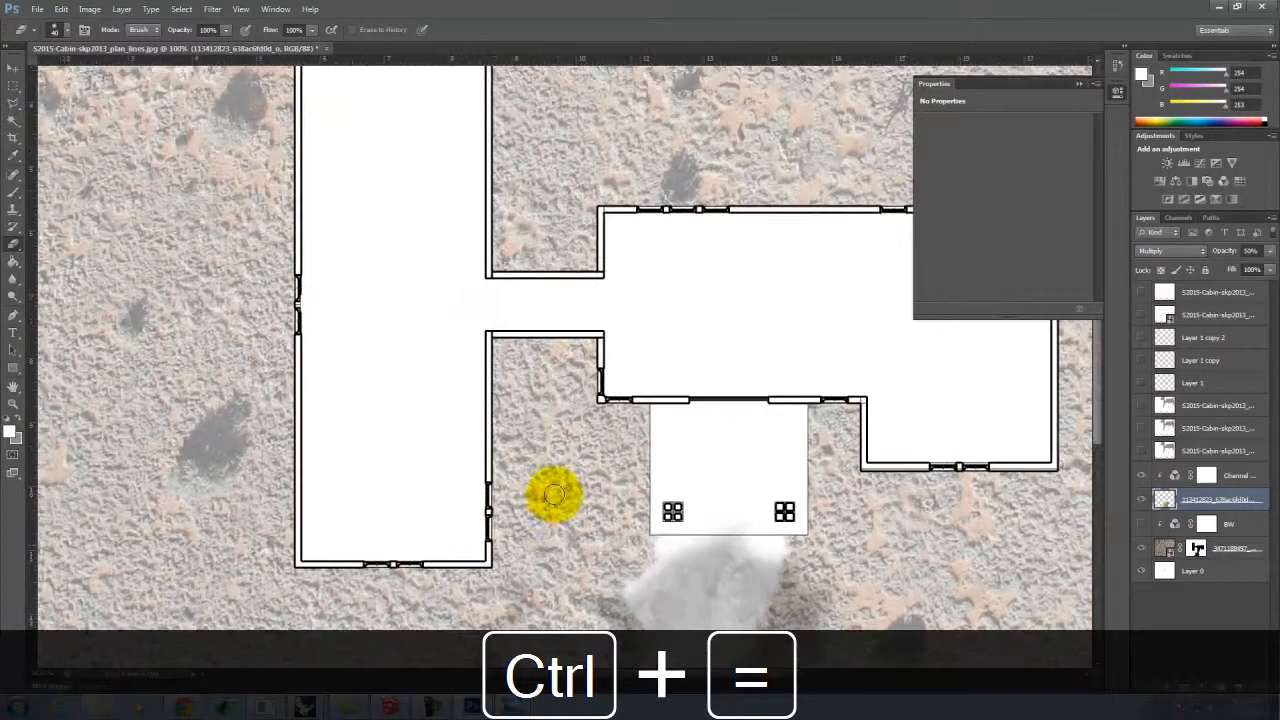
pyautogui.press('space')
pyautogui.moveTo(640, 567); pyautogui.dragTo(583, 363)
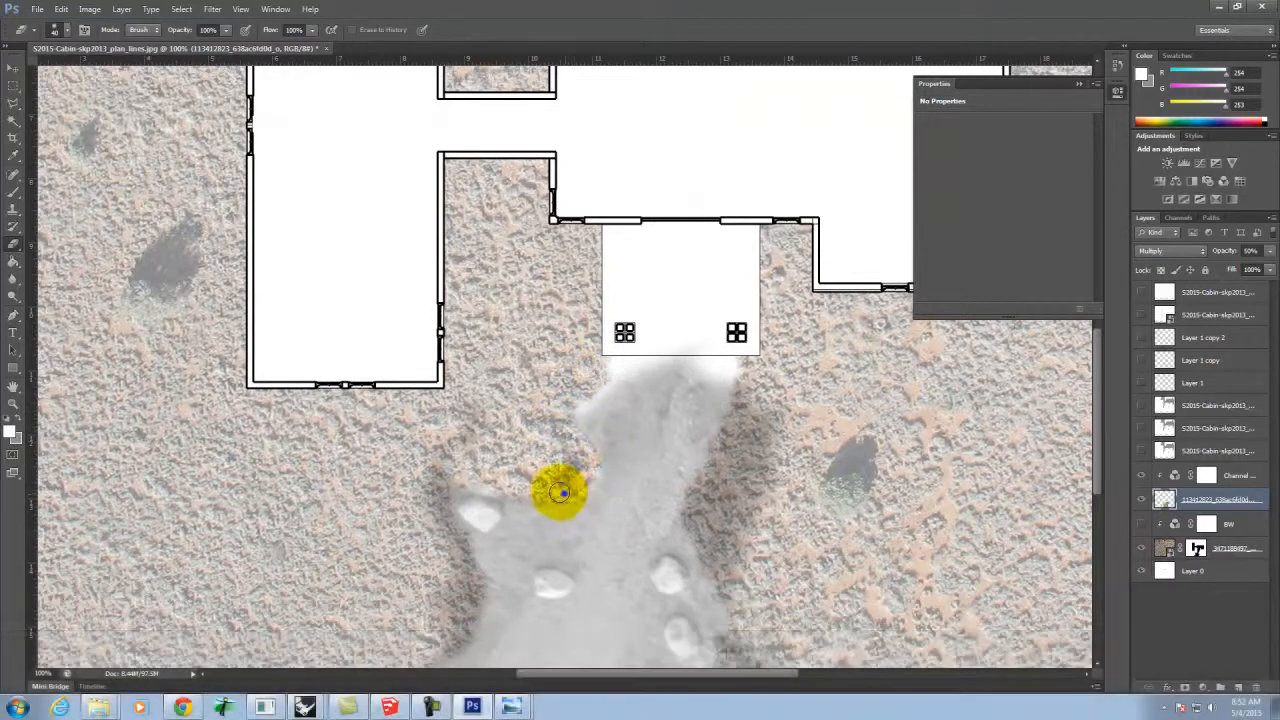
pyautogui.moveTo(570, 452); pyautogui.dragTo(466, 468)
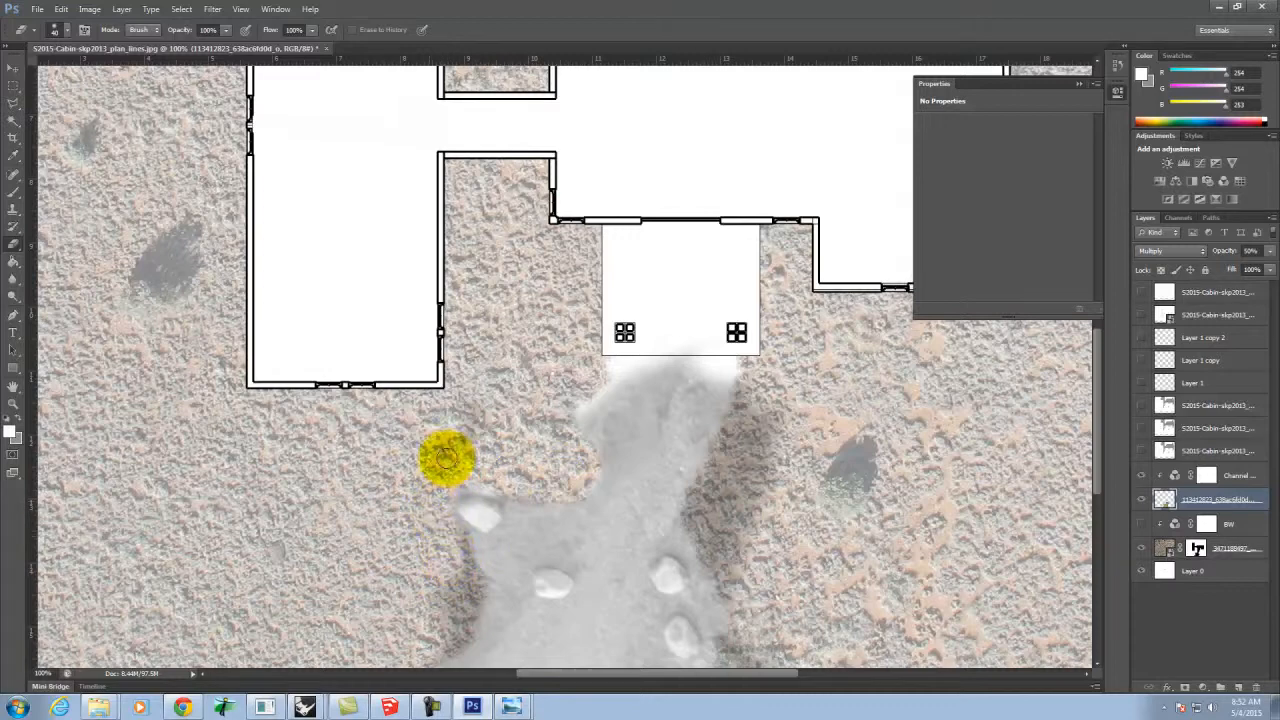
pyautogui.moveTo(441, 519)
pyautogui.mouseDown()
pyautogui.moveTo(468, 574)
pyautogui.moveTo(464, 544)
pyautogui.moveTo(452, 523)
pyautogui.moveTo(469, 604)
pyautogui.moveTo(472, 572)
pyautogui.moveTo(453, 647)
pyautogui.mouseUp()
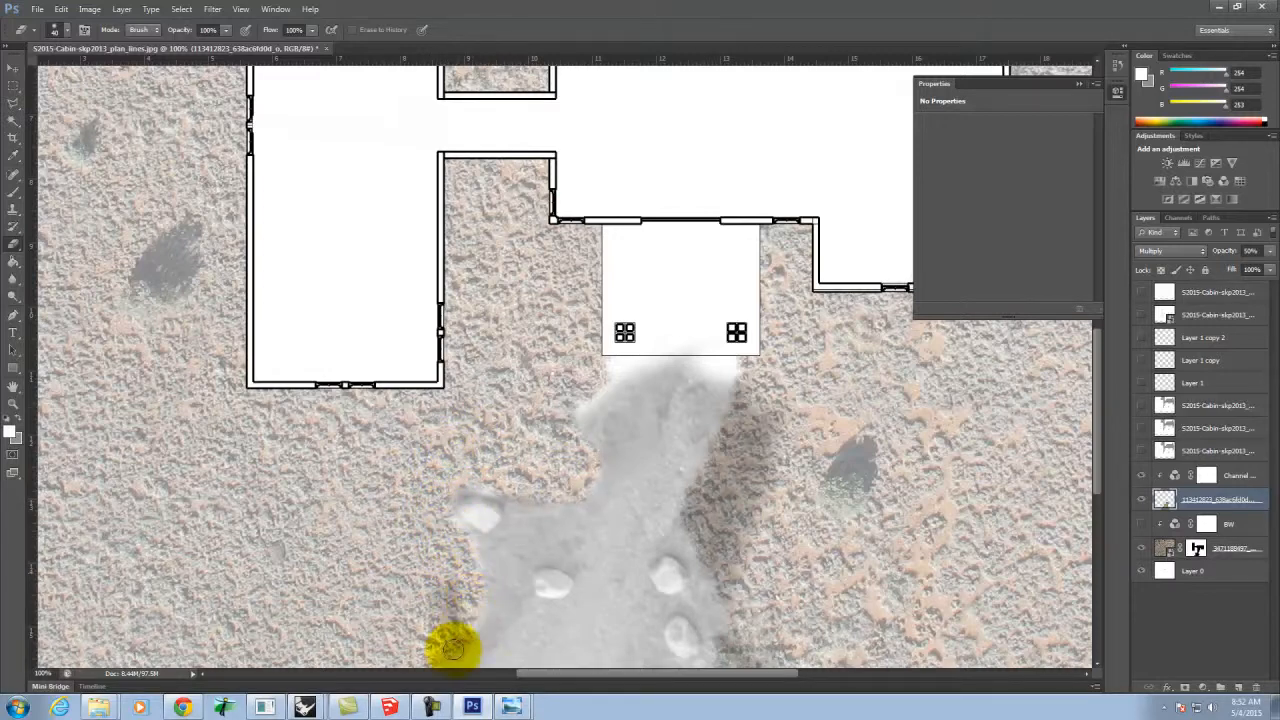
pyautogui.moveTo(446, 587); pyautogui.dragTo(471, 603)
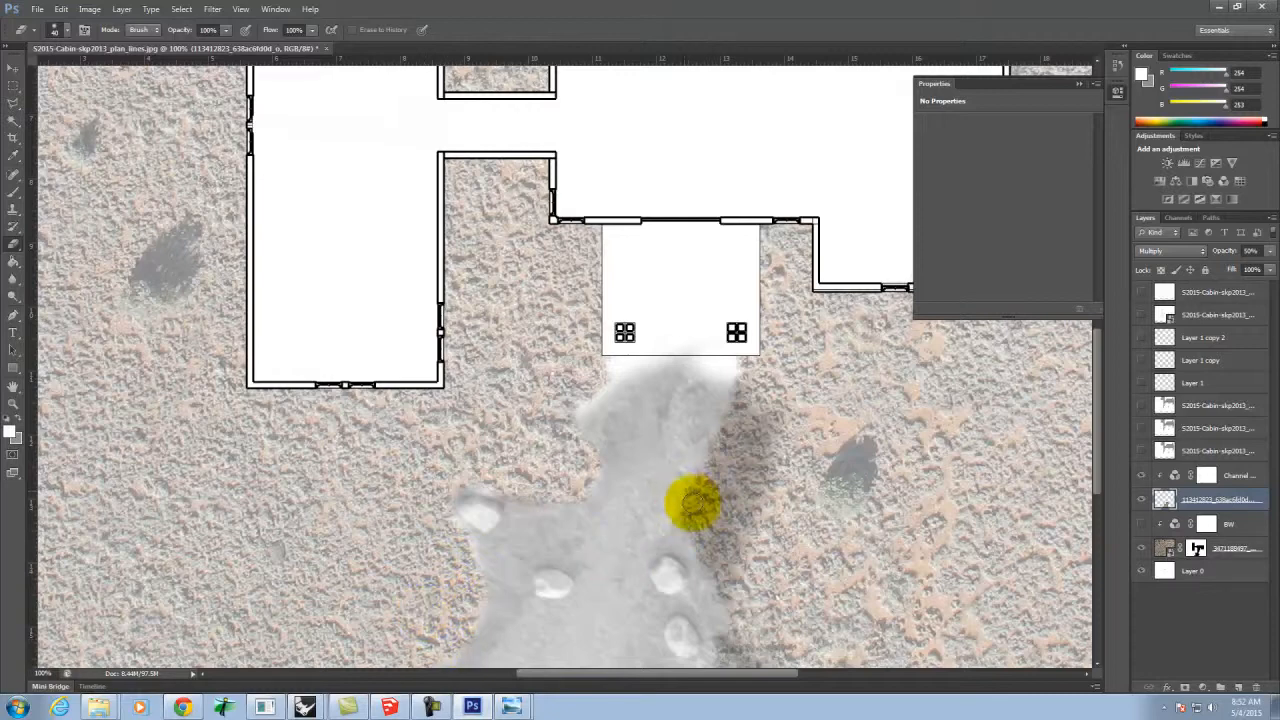
# Erase the dark fringe along the right side of the path on the rocks photo layer, undoing the excess erasure beside the rocks
pyautogui.moveTo(736, 418)
pyautogui.mouseDown()
pyautogui.moveTo(751, 371)
pyautogui.moveTo(720, 514)
pyautogui.moveTo(711, 491)
pyautogui.moveTo(698, 532)
pyautogui.mouseUp()
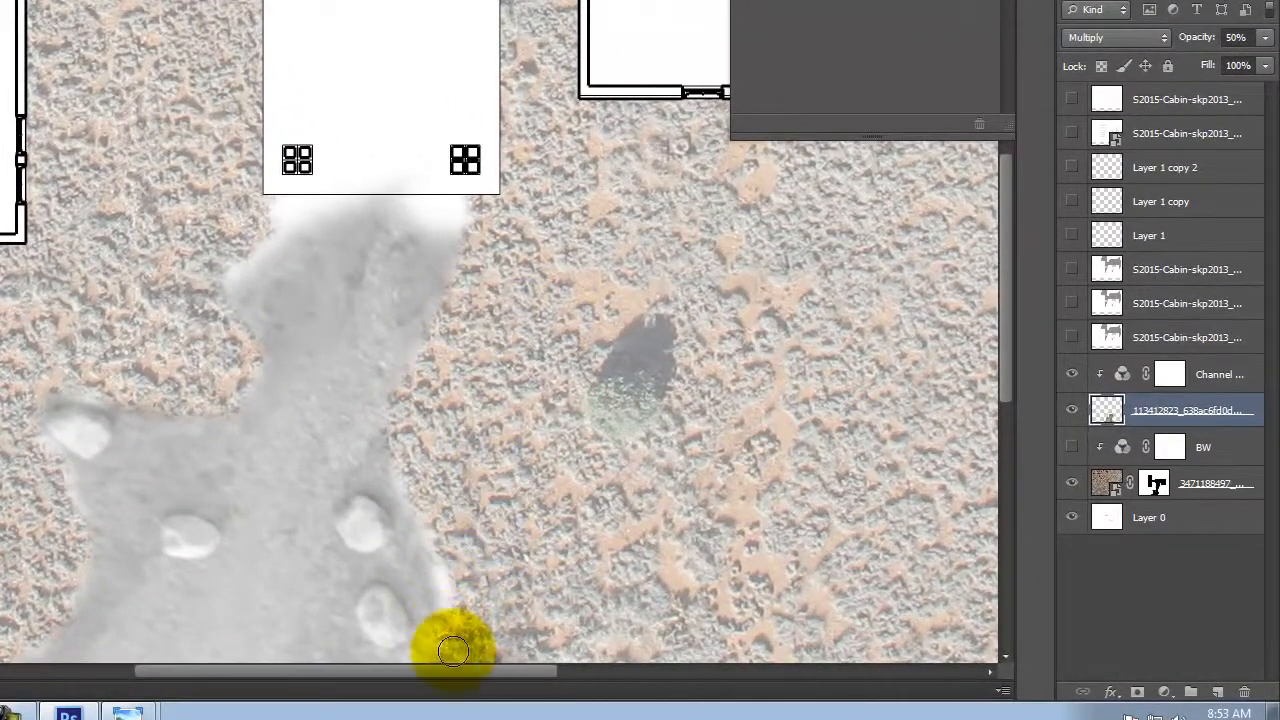
pyautogui.scroll(-1, 680, 378)
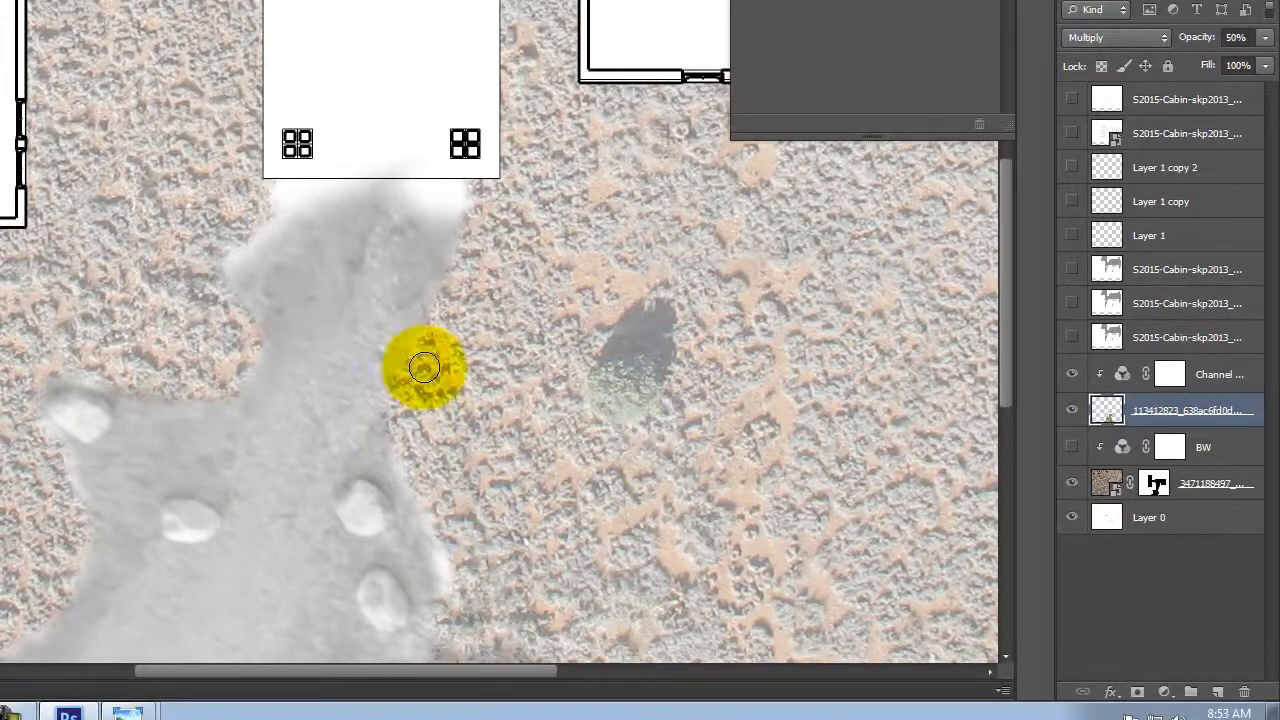
pyautogui.scroll(-4, 430, 320)
pyautogui.scroll(3, 430, 288)
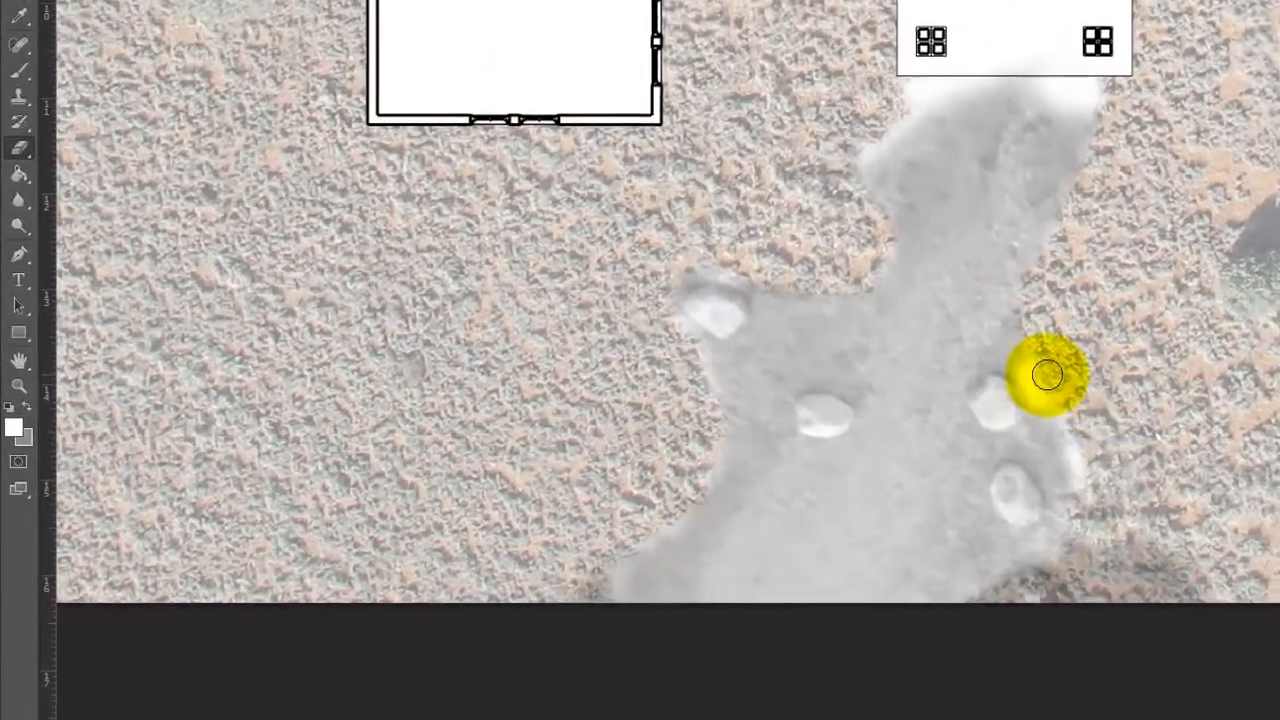
pyautogui.hotkey('ctrl', 'alt', 'z')
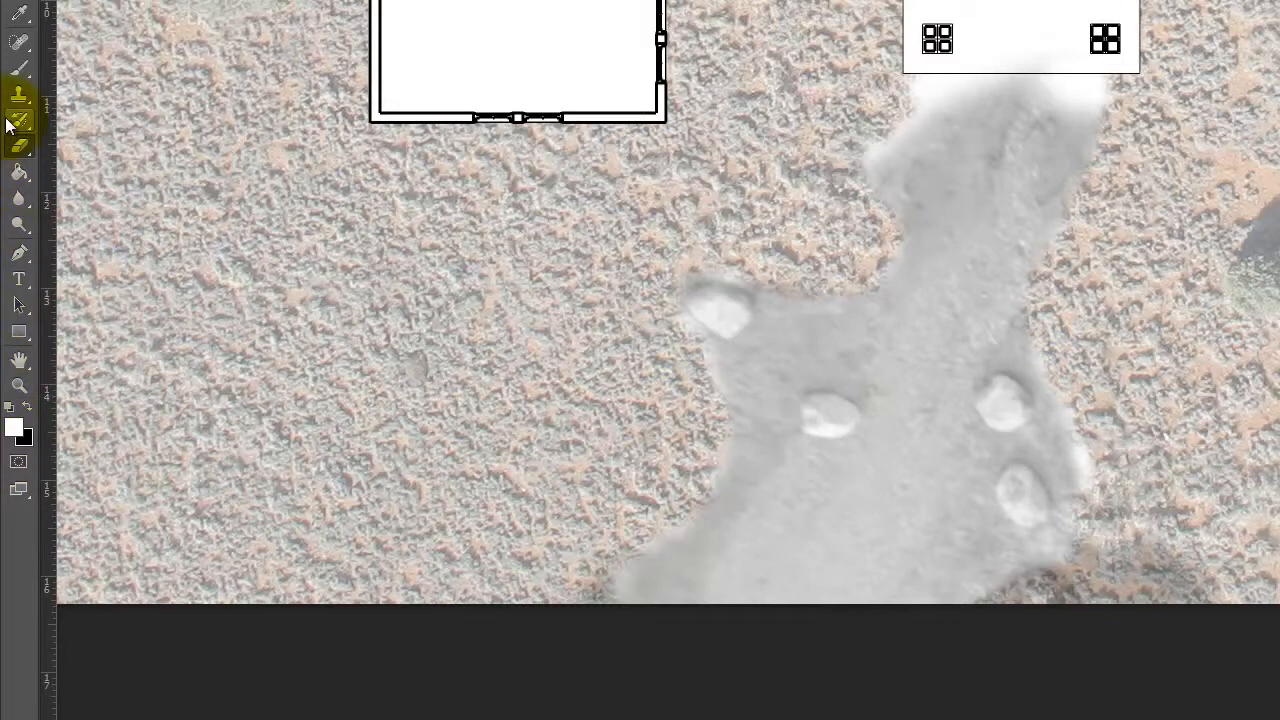
# Paint the ground photo's layer mask beside the path's right-hand rocks with a 50 px Brush, using black and then white
pyautogui.click(15, 72)
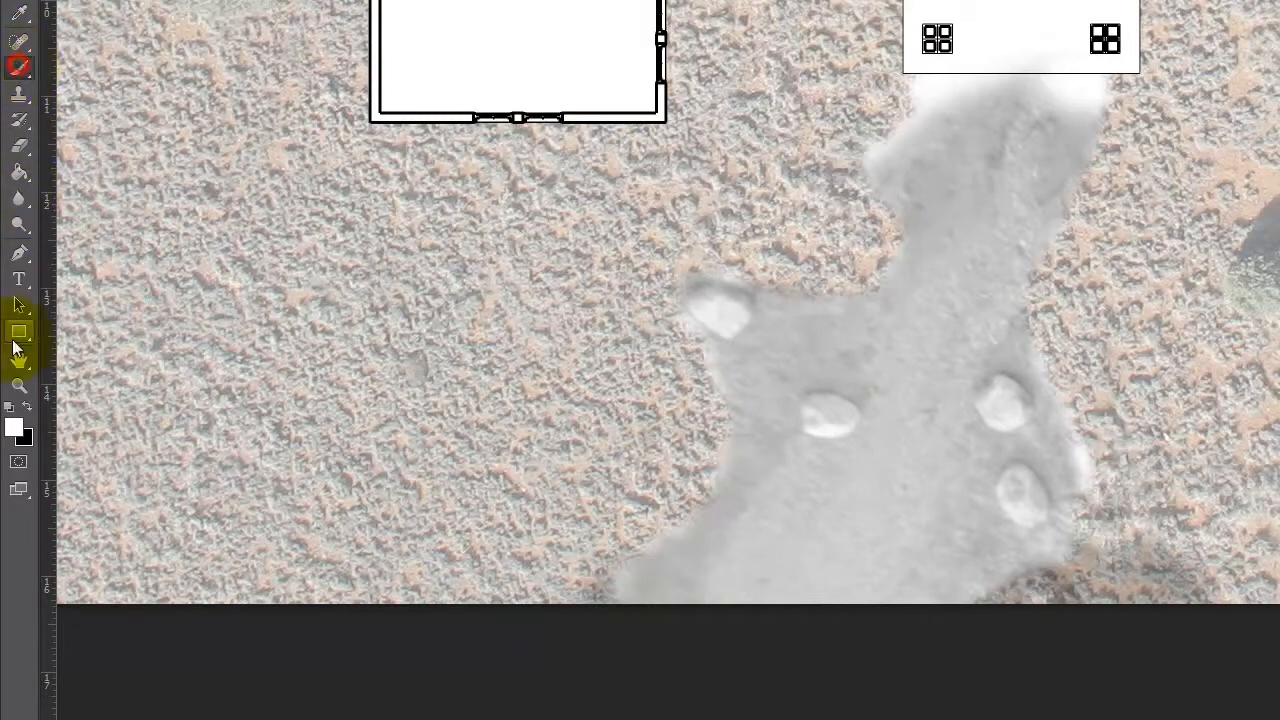
pyautogui.press('d')
pyautogui.press('[')
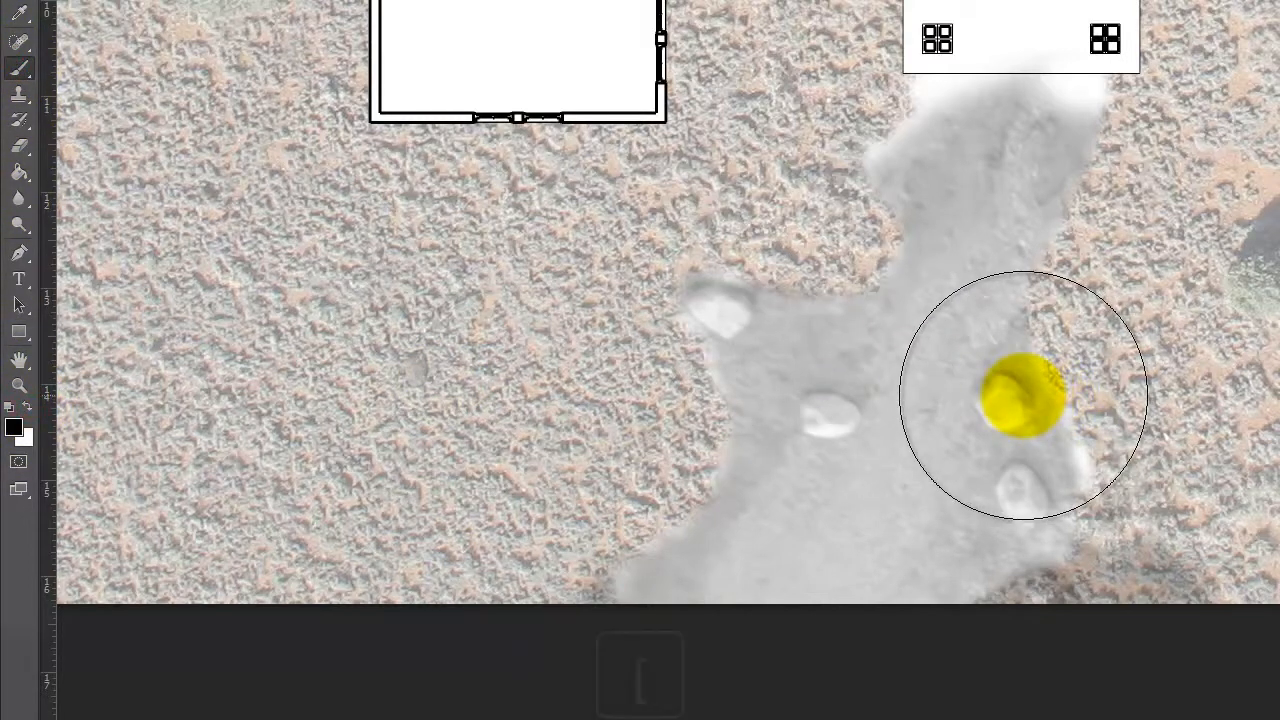
pyautogui.press('[')
pyautogui.press('[')
pyautogui.press('[')
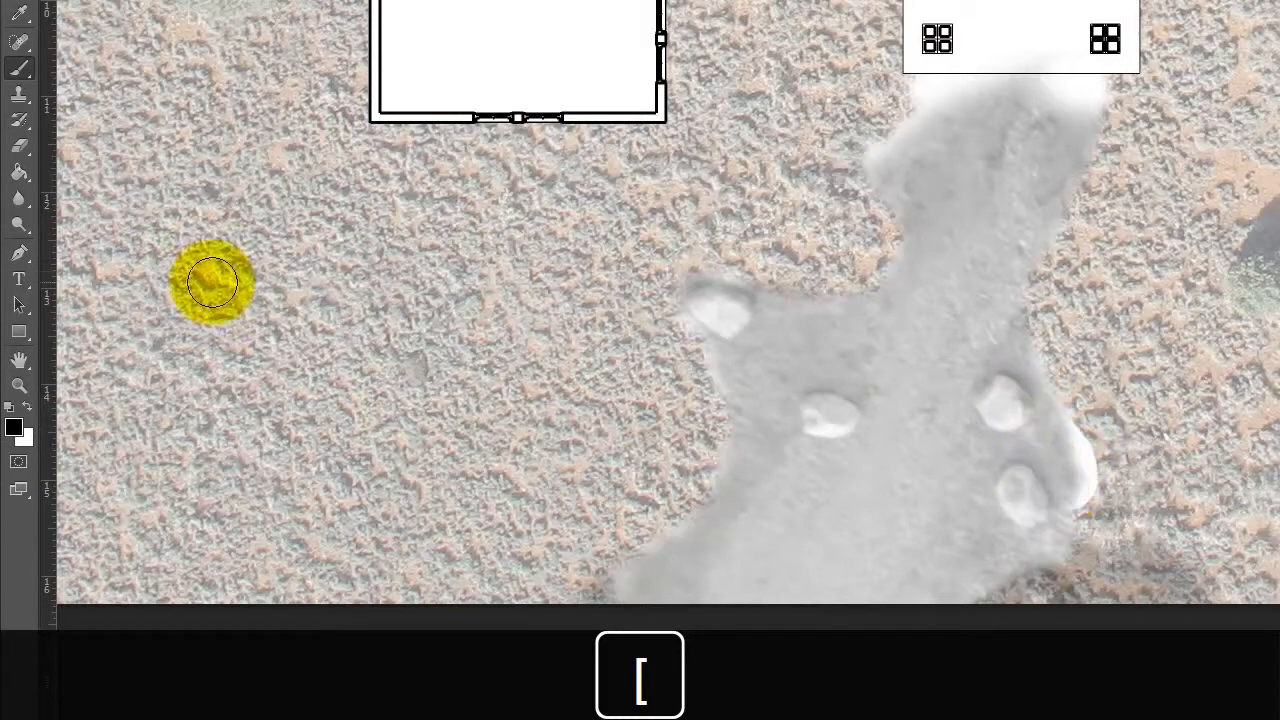
pyautogui.click(26, 409)
pyautogui.moveTo(1000, 480)
pyautogui.mouseDown()
pyautogui.moveTo(1039, 453)
pyautogui.moveTo(1044, 435)
pyautogui.moveTo(1052, 477)
pyautogui.moveTo(1058, 446)
pyautogui.moveTo(1079, 443)
pyautogui.moveTo(1080, 500)
pyautogui.mouseUp()
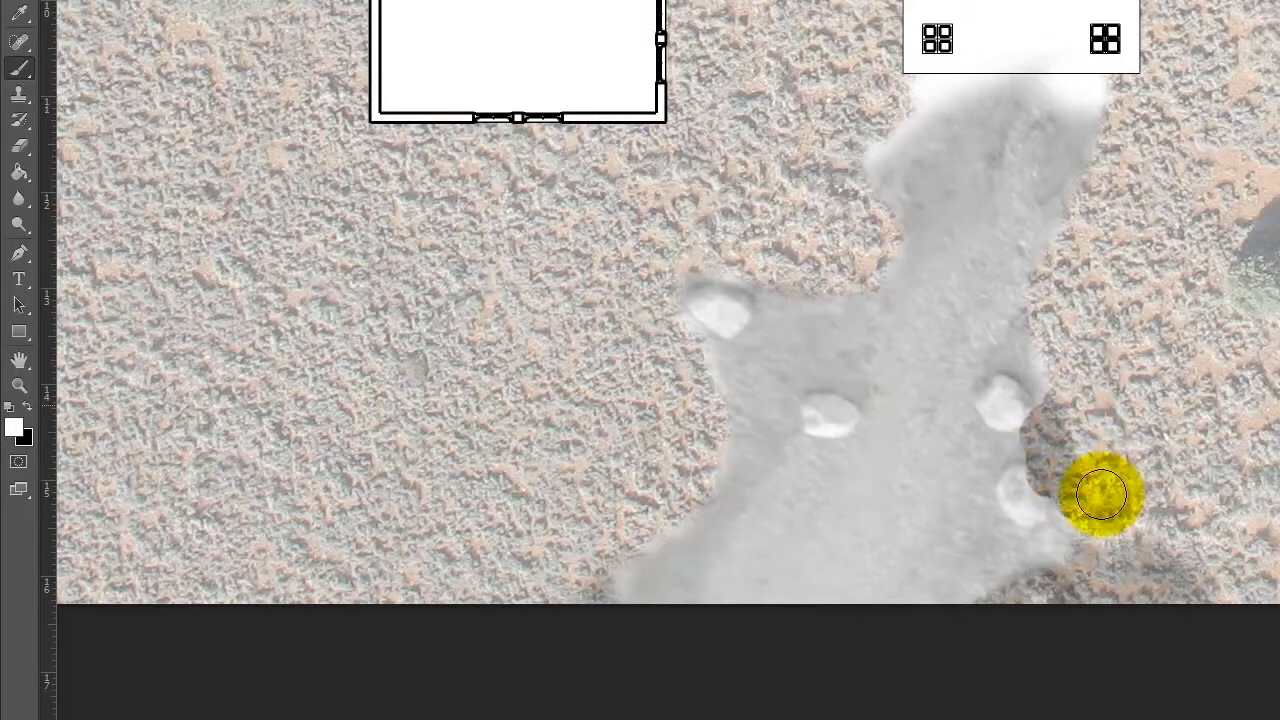
# Switch to black, reduce the Brush hardness to its minimum, and mask out the ground along the path's right edge
pyautogui.click(28, 405)
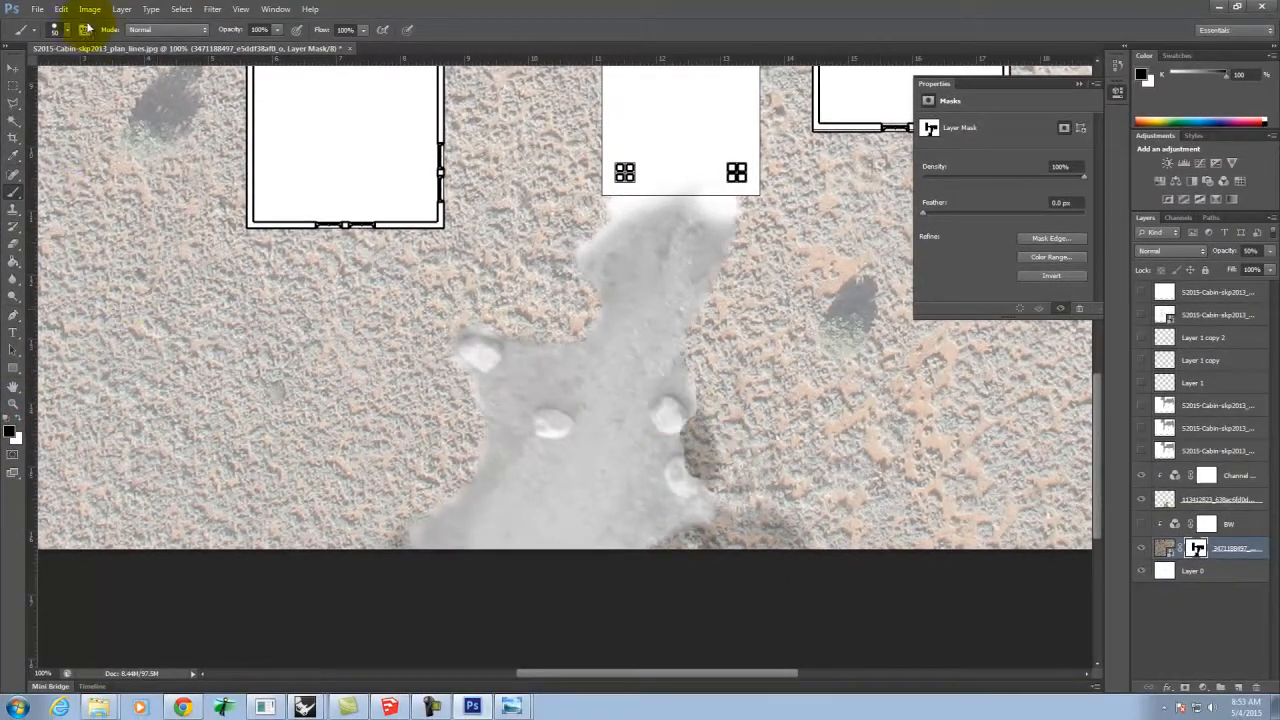
pyautogui.click(66, 30)
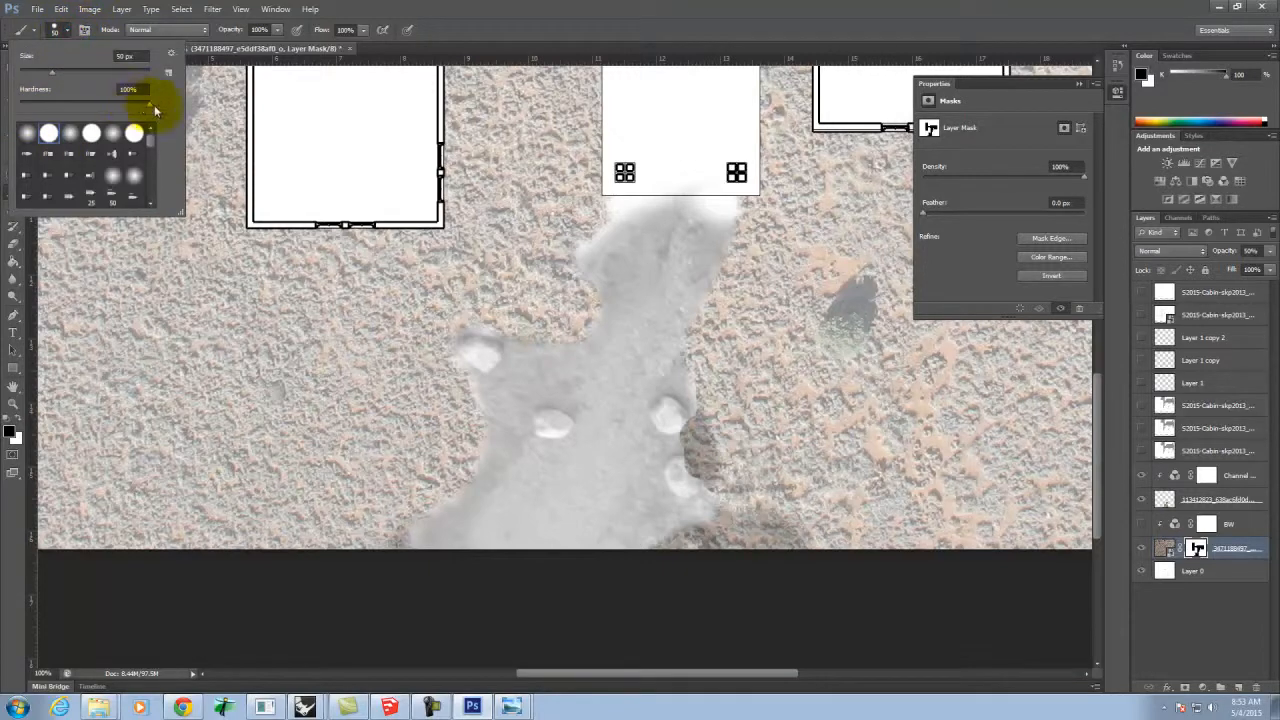
pyautogui.moveTo(149, 104); pyautogui.dragTo(18, 105)
pyautogui.click(689, 417)
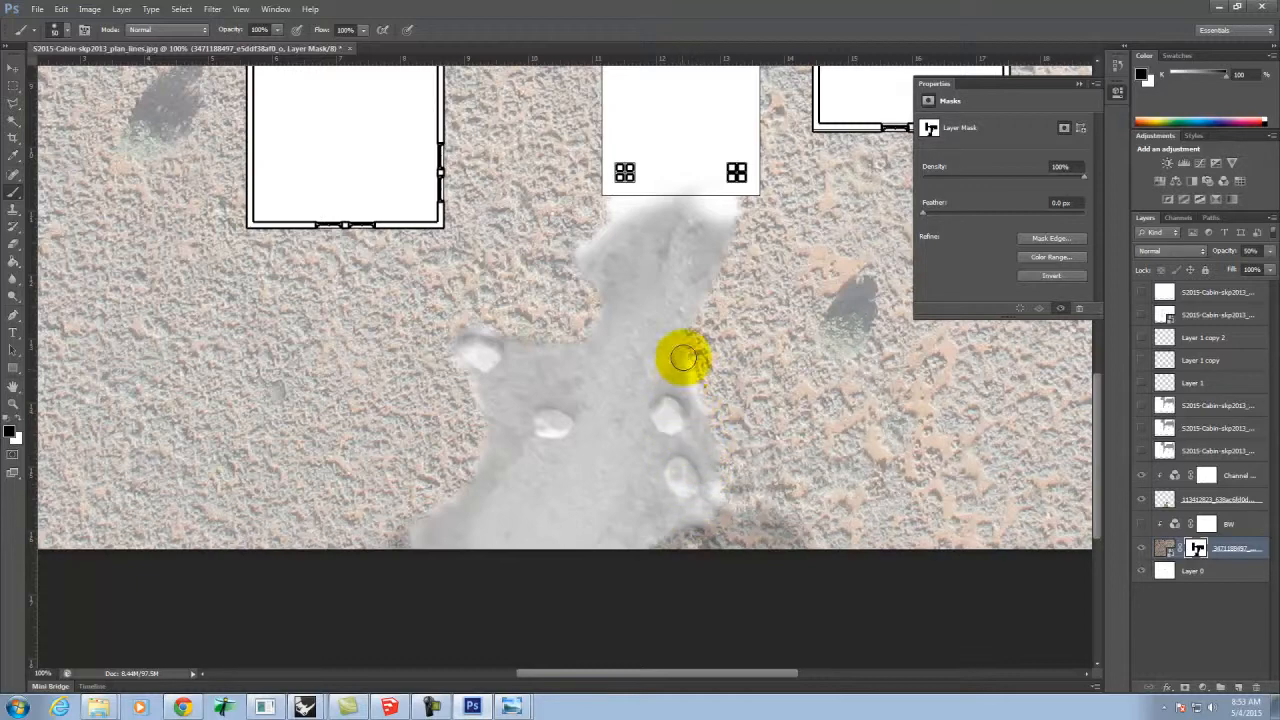
pyautogui.moveTo(678, 360); pyautogui.dragTo(671, 320)
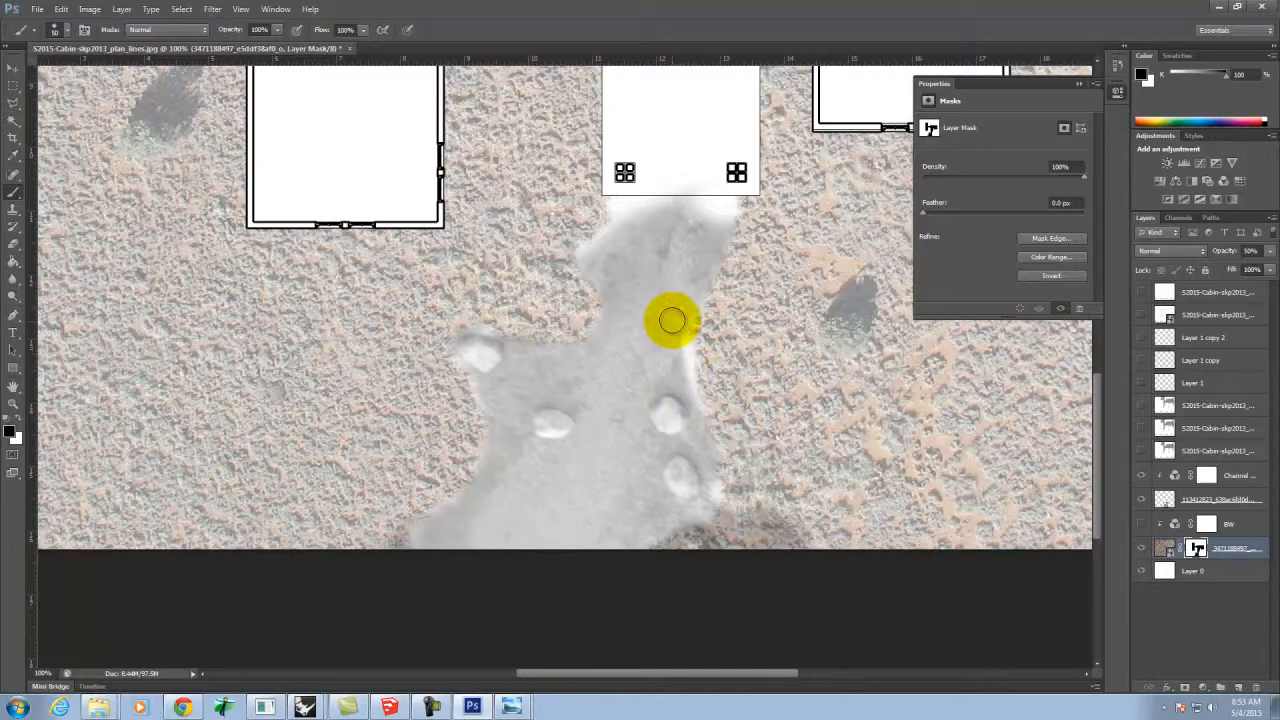
# Show the BW adjustment layer again so it applies to the ground photo
pyautogui.scroll(-8, 553, 412)
pyautogui.scroll(7, 600, 430)
pyautogui.scroll(4, 600, 430)
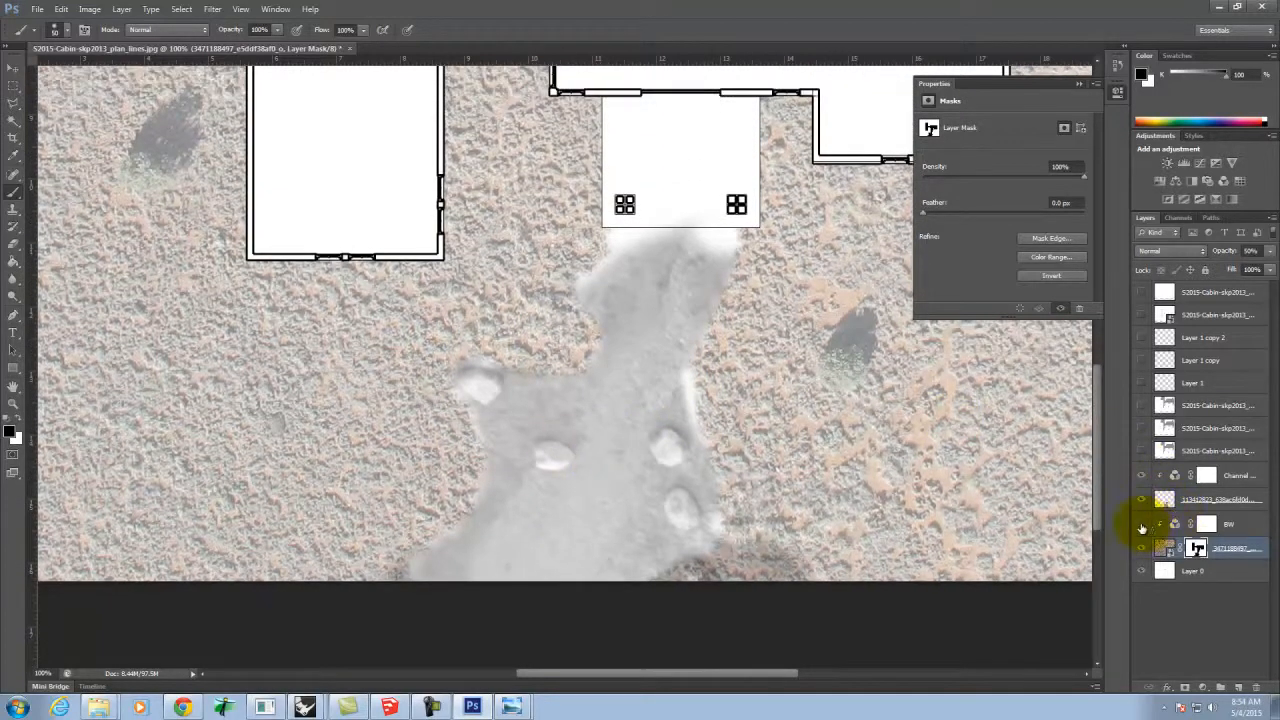
pyautogui.click(1142, 525)
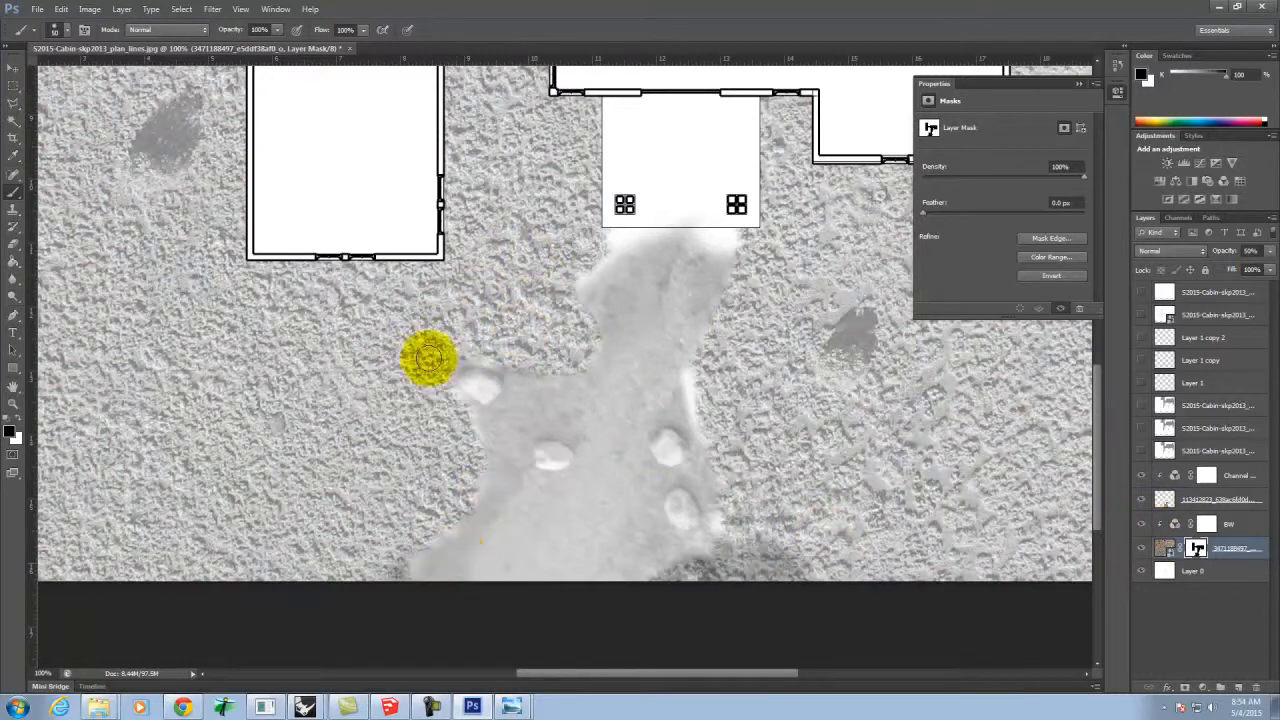
pyautogui.hotkey('ctrl', '0')
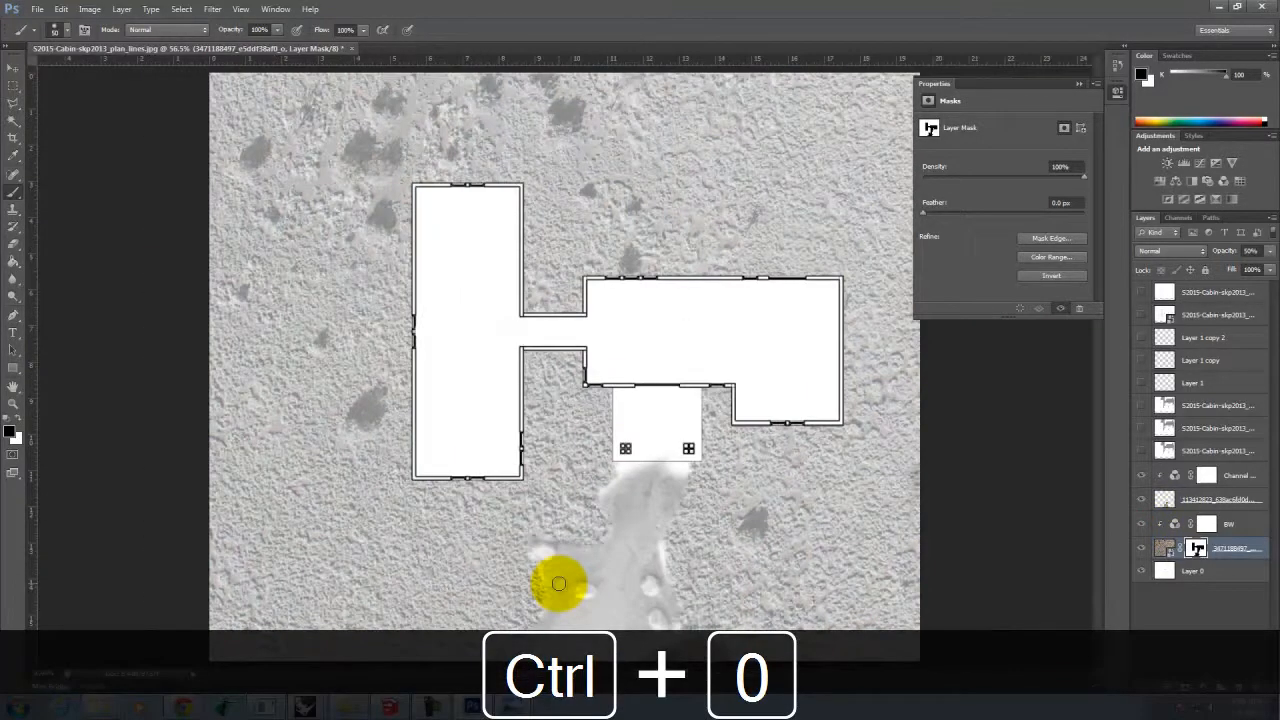
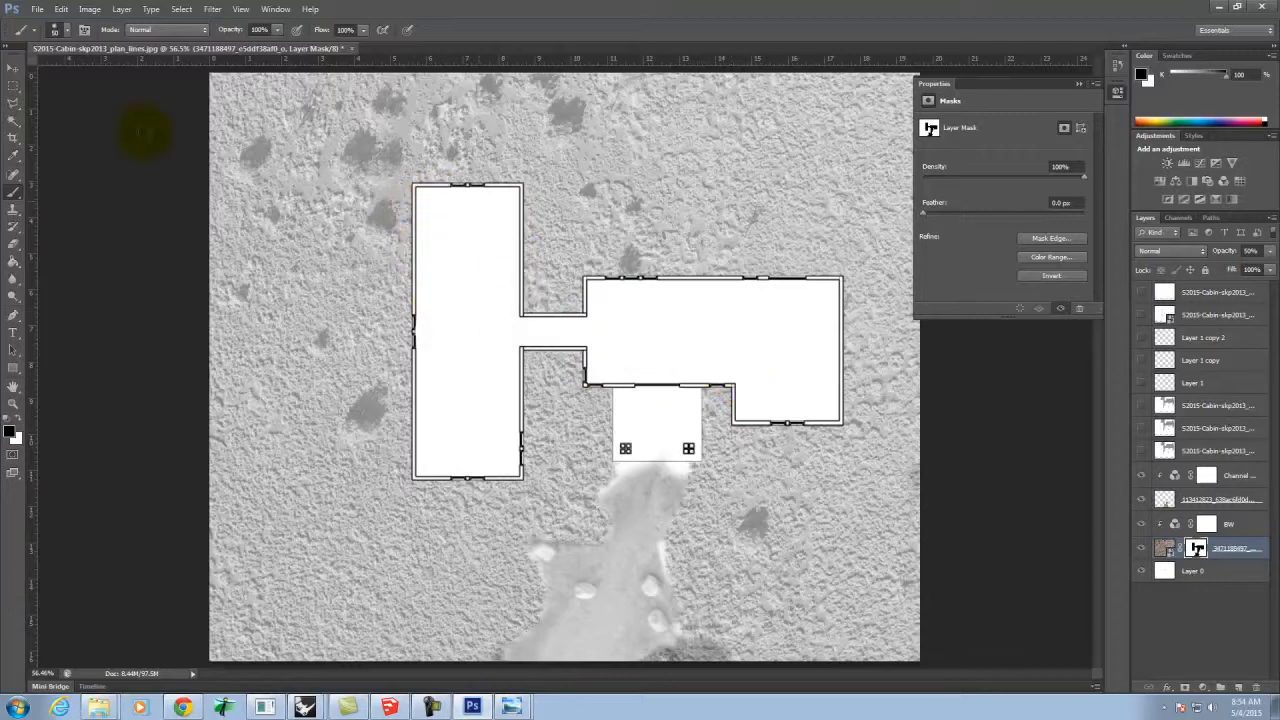
# Start placing an image file and go up from the Ex127 folder to the DVC folder
pyautogui.click(38, 8)
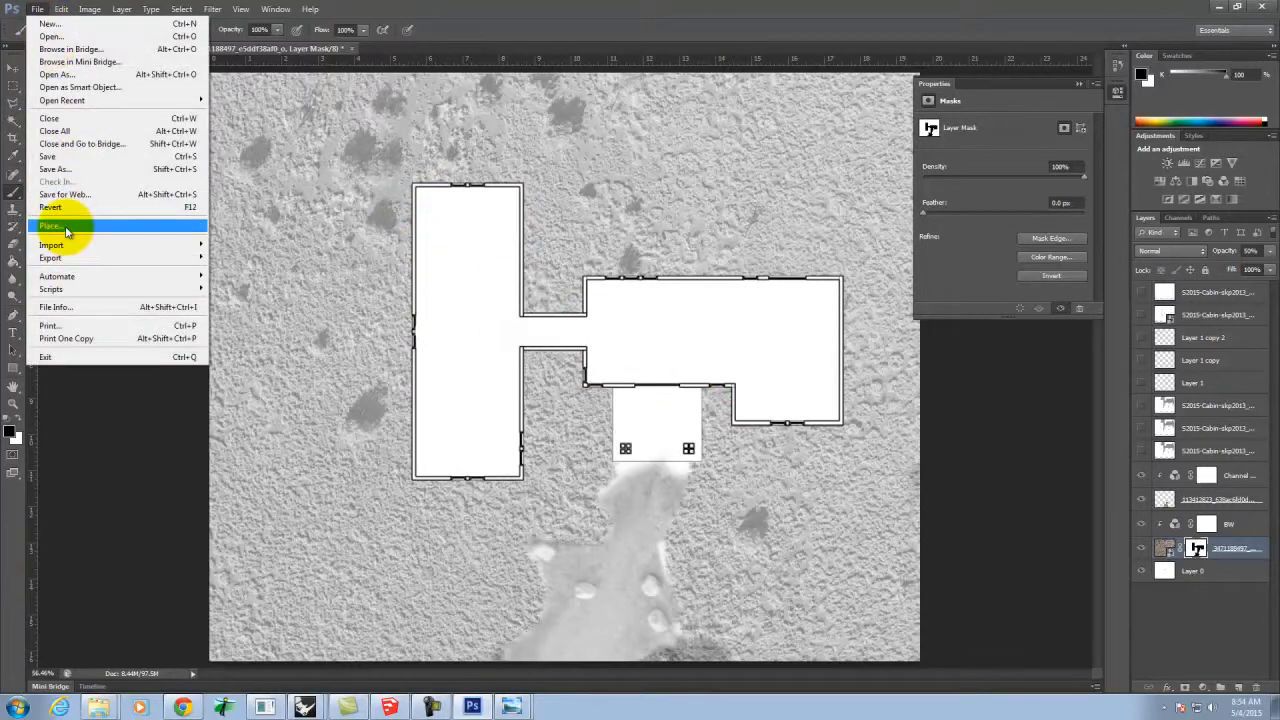
pyautogui.click(65, 228)
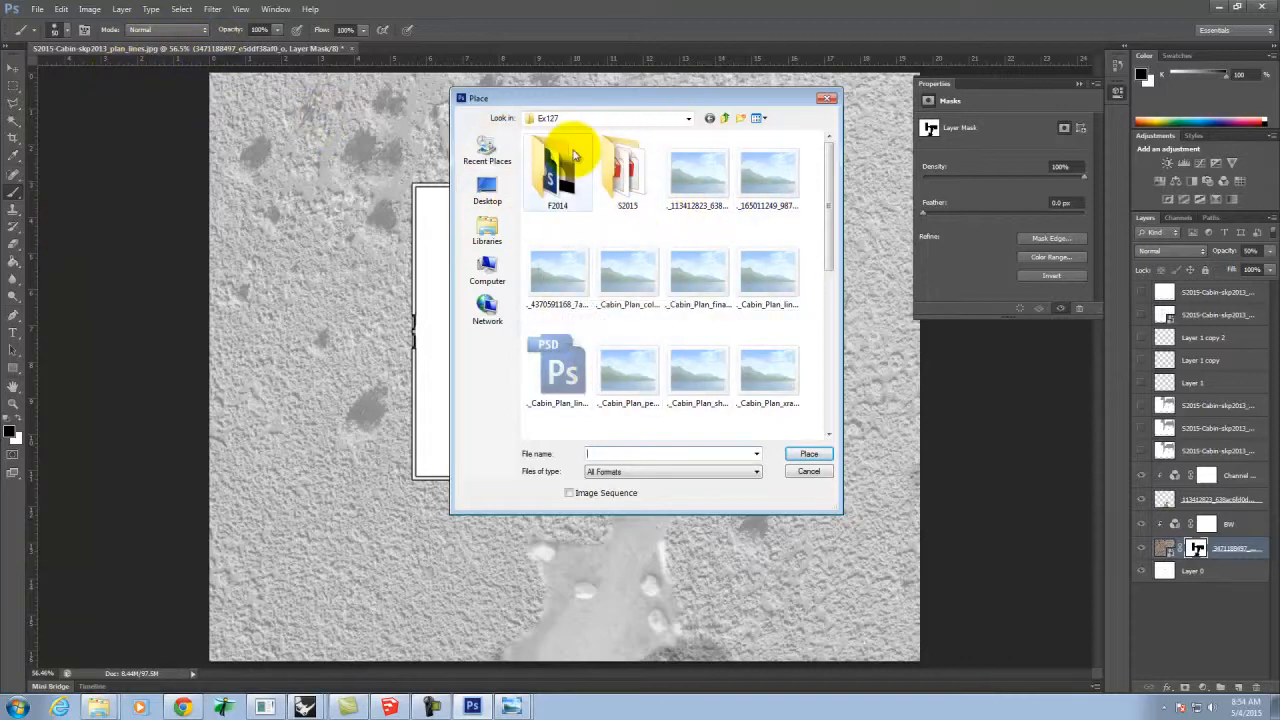
pyautogui.click(726, 119)
pyautogui.click(726, 119)
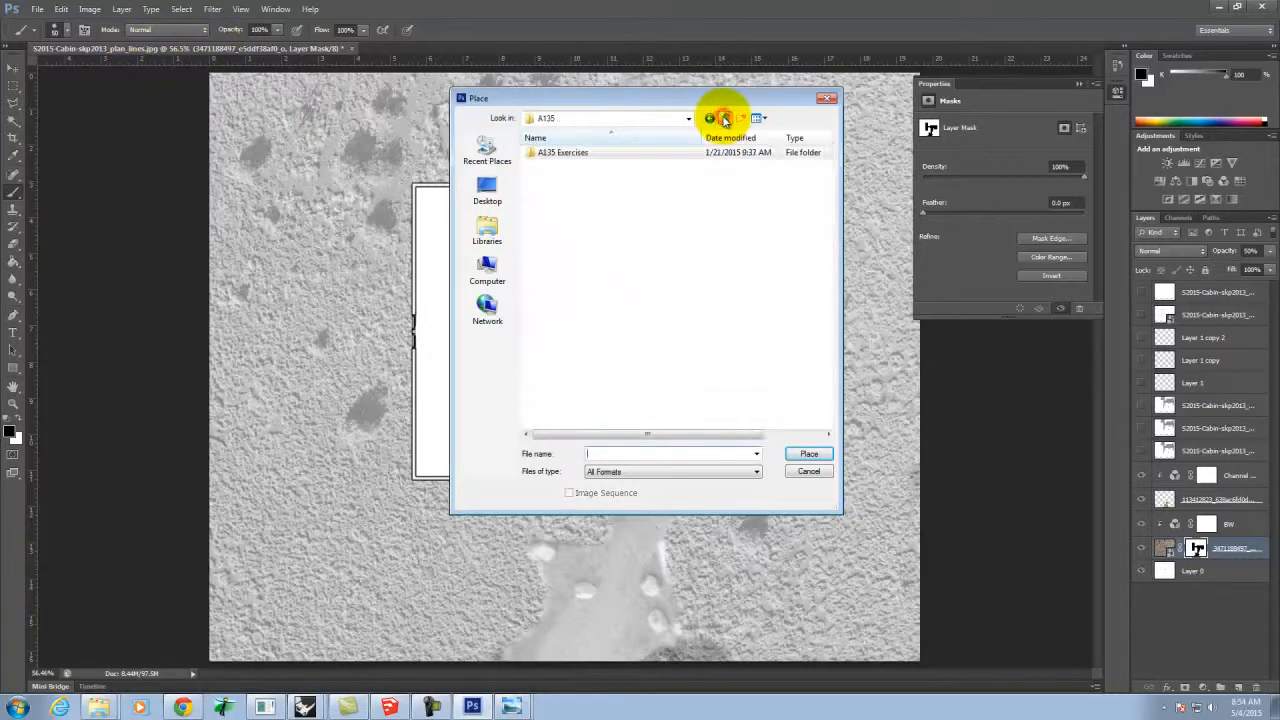
pyautogui.click(726, 119)
# Look through the Digital Tools and Resources folders inside DVC for a texture image
pyautogui.doubleClick(562, 165)
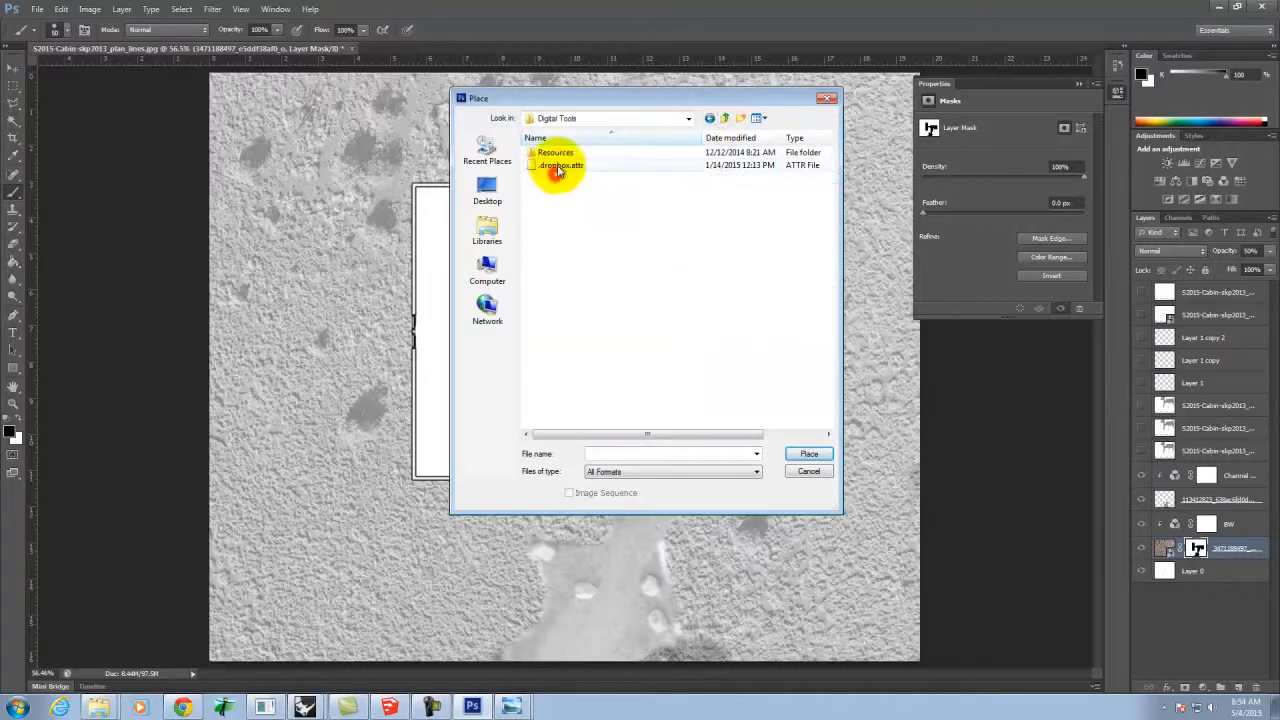
pyautogui.doubleClick(560, 155)
pyautogui.click(725, 119)
pyautogui.click(725, 119)
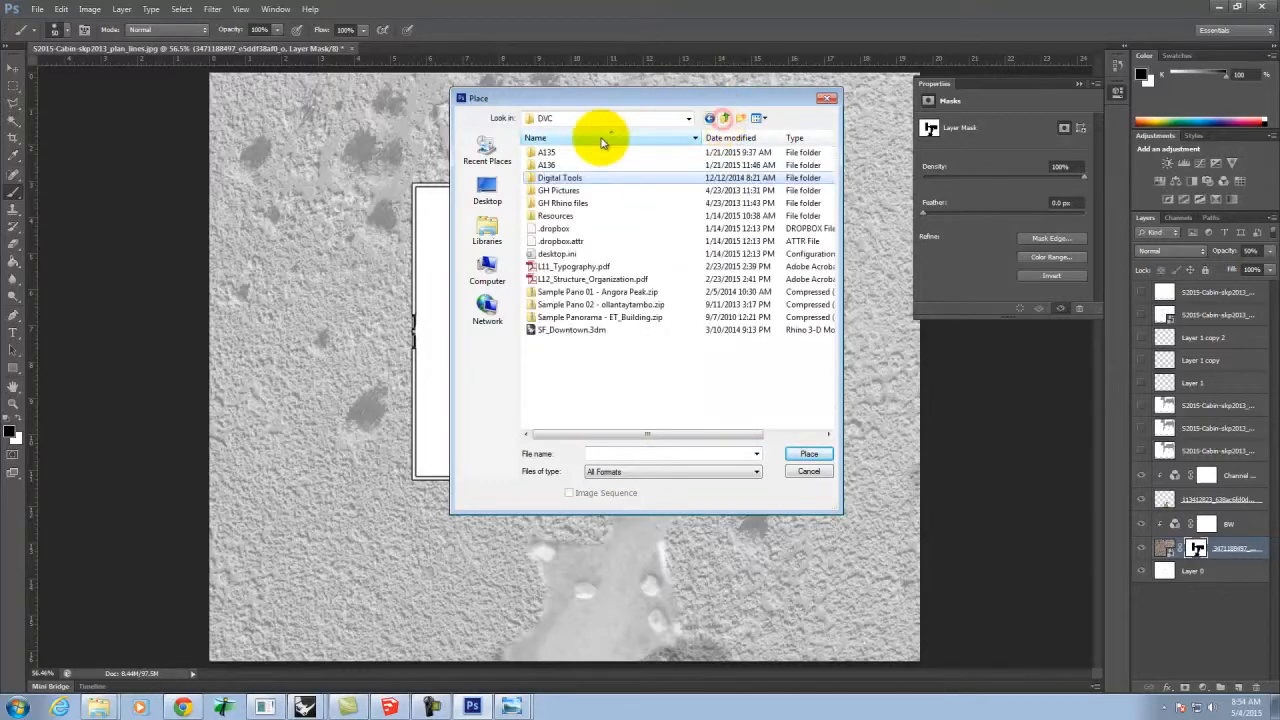
pyautogui.doubleClick(545, 205)
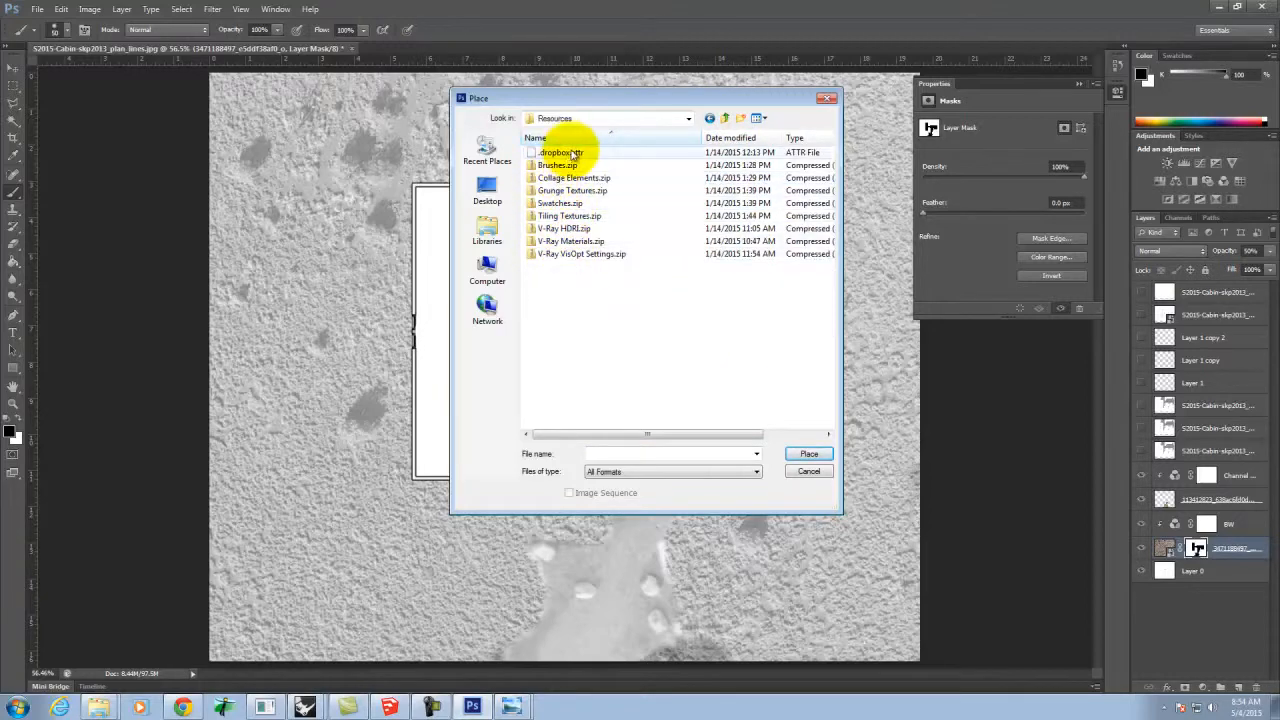
pyautogui.click(725, 119)
# Go up to the Kingfisher (E:) drive and open its Resources, Tiling Textures and PIXAR folders
pyautogui.click(726, 119)
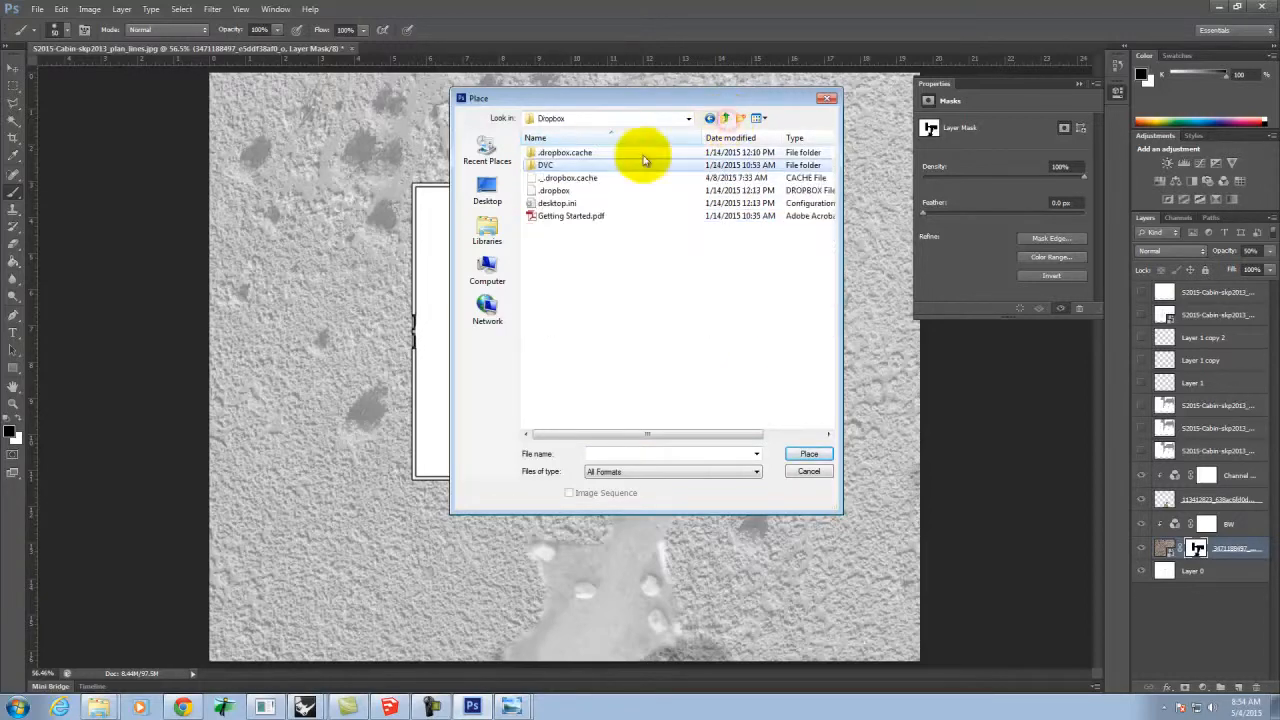
pyautogui.click(725, 119)
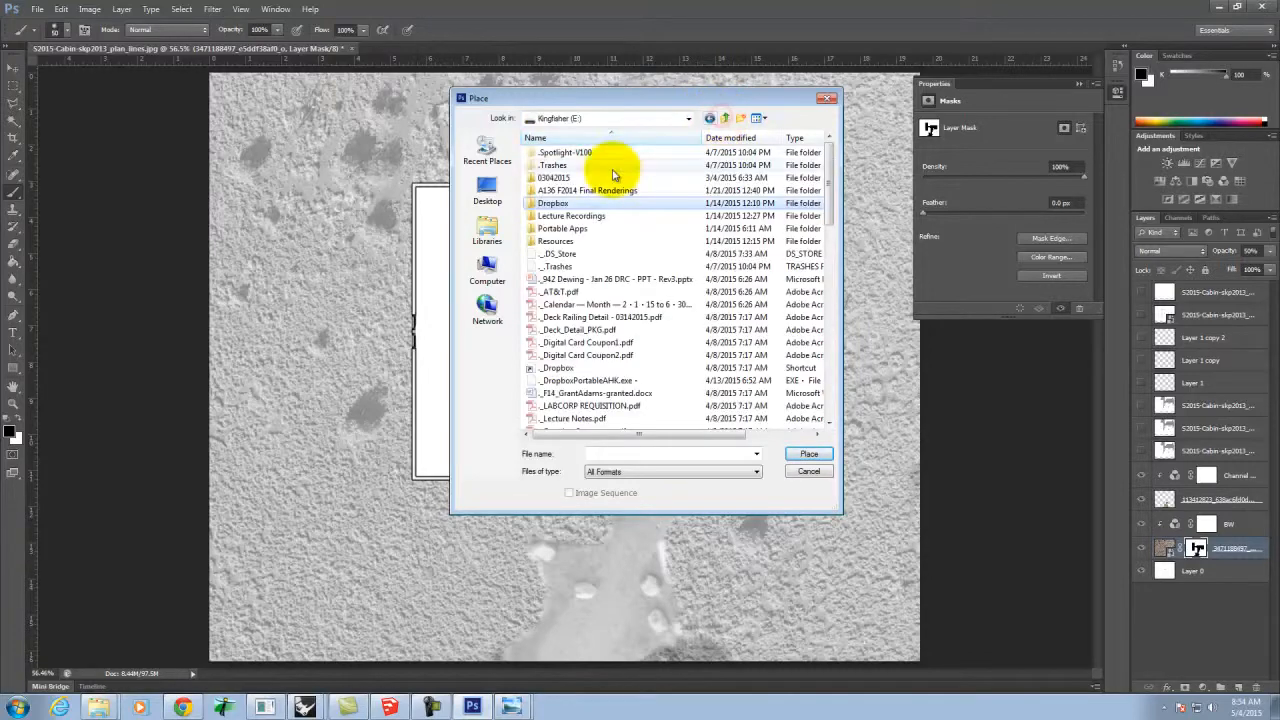
pyautogui.doubleClick(558, 241)
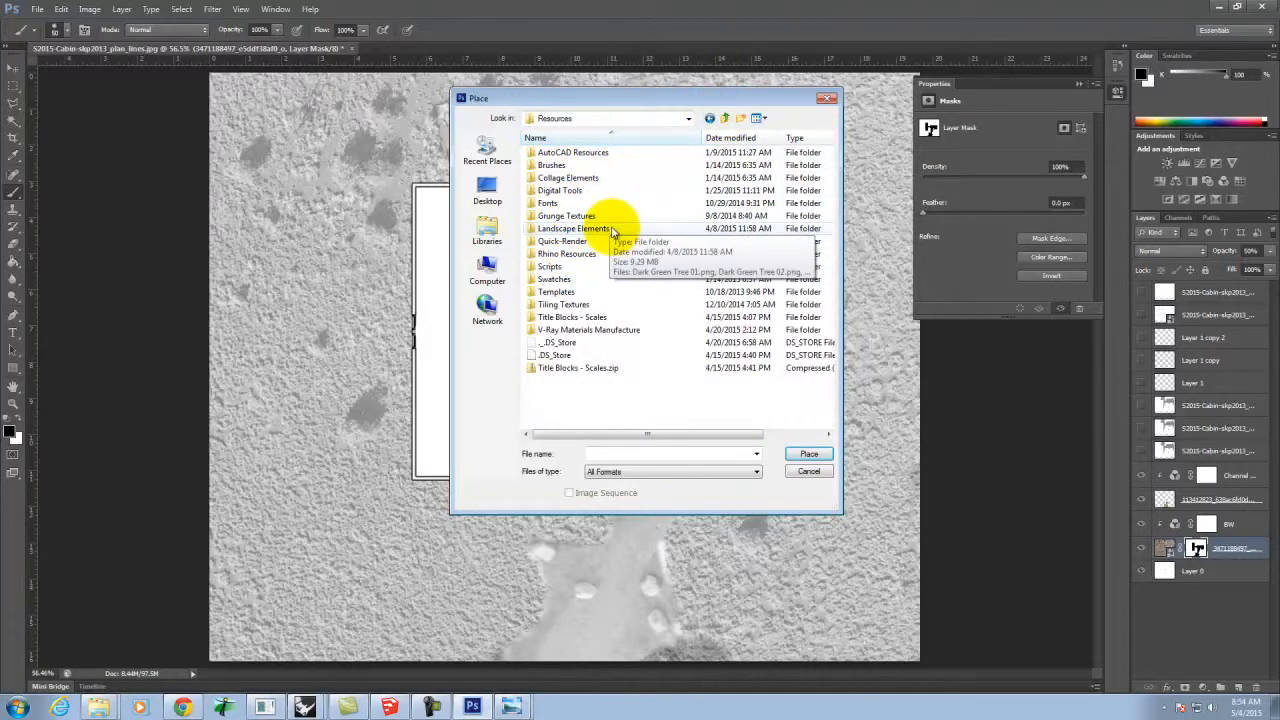
pyautogui.doubleClick(576, 306)
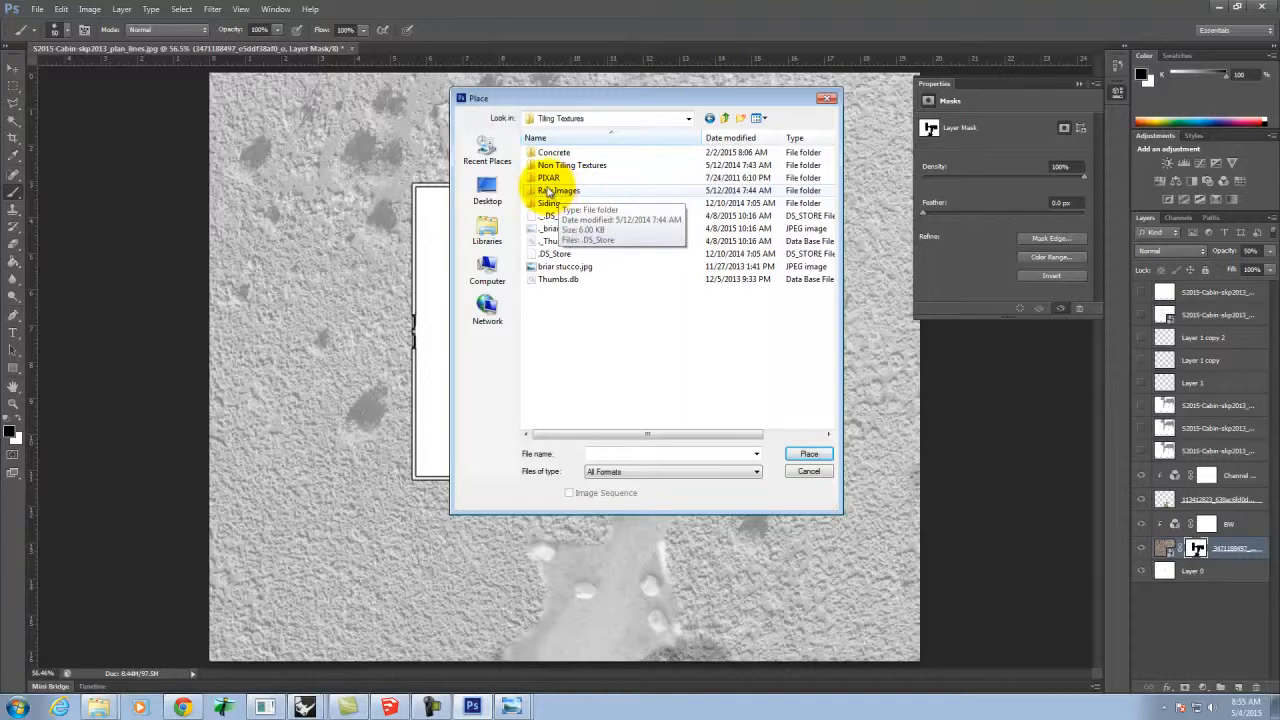
pyautogui.doubleClick(548, 177)
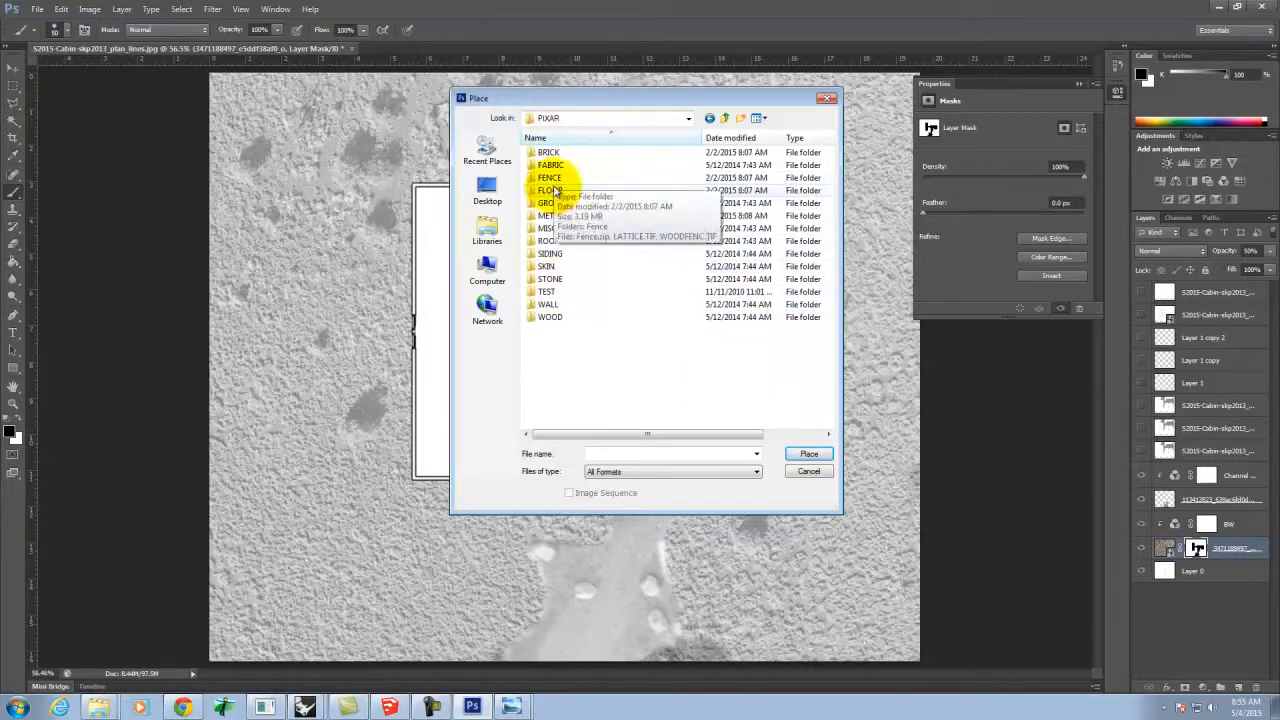
# Look through the FLOOR folder's textures and return to the PIXAR folder
pyautogui.doubleClick(549, 190)
pyautogui.doubleClick(548, 153)
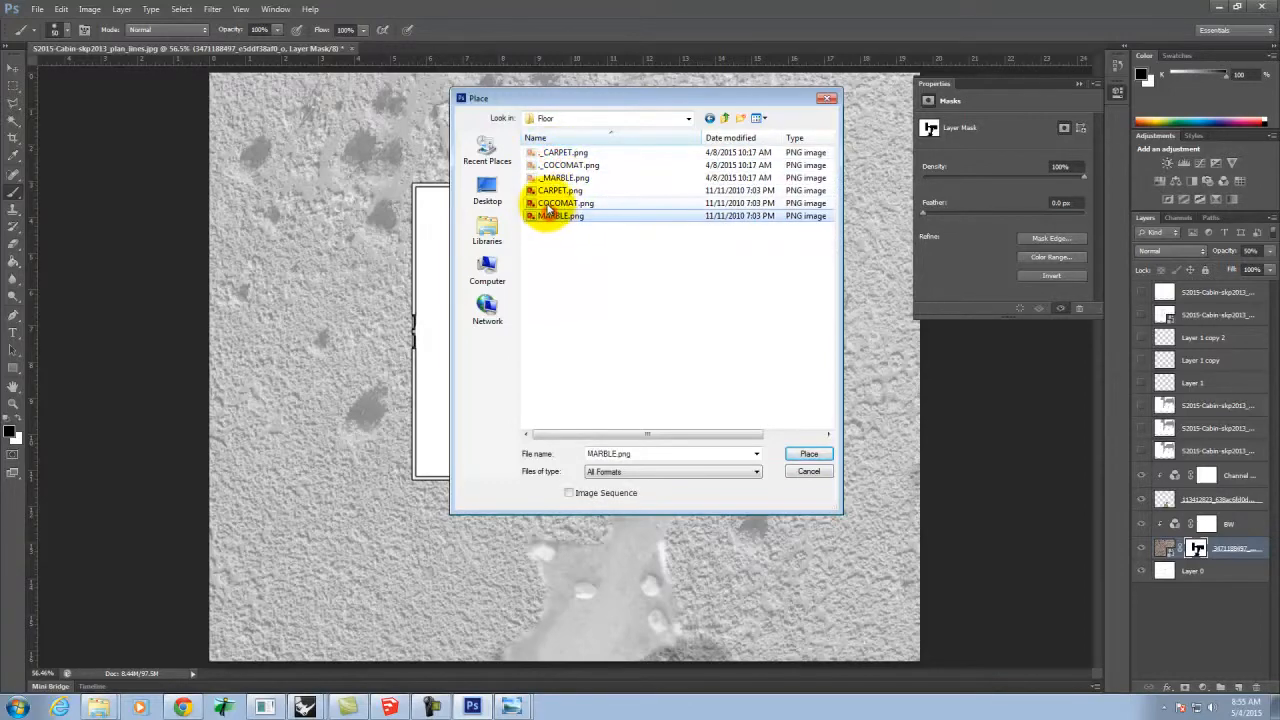
pyautogui.click(727, 121)
pyautogui.click(727, 121)
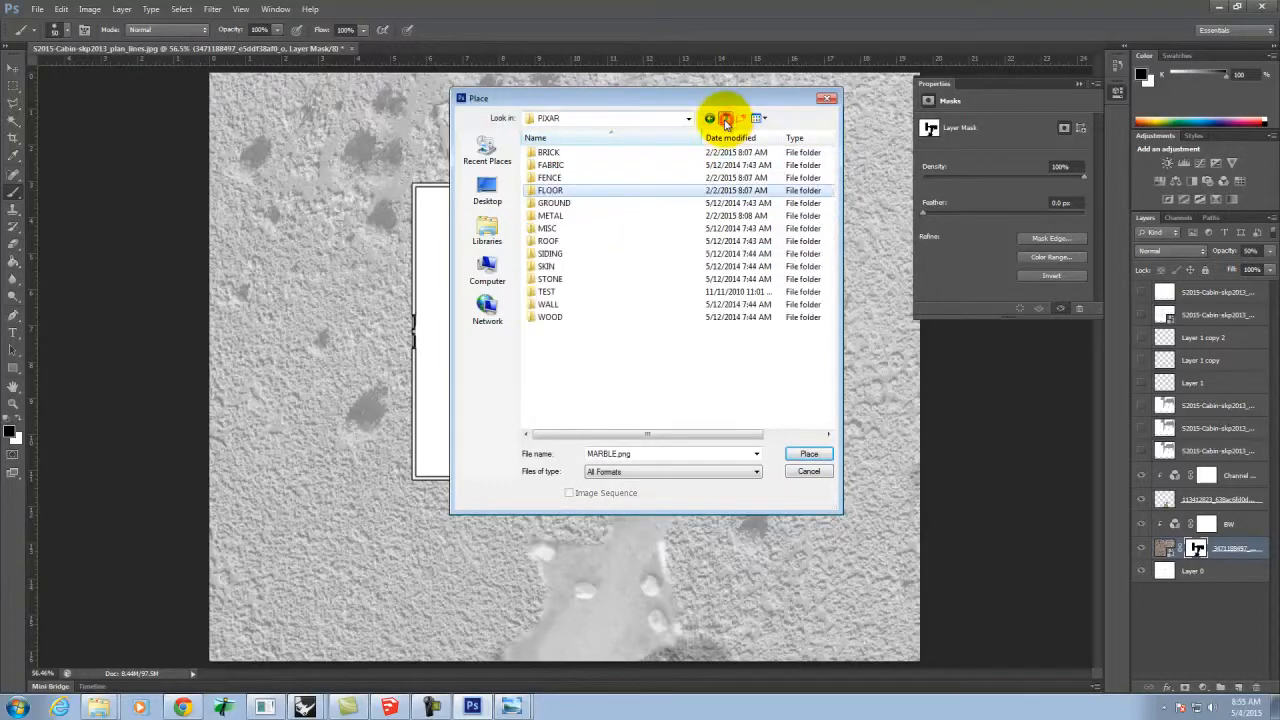
# Try placing HORZSIDE.TIF from the SIDING folder into the cabin plan
pyautogui.doubleClick(558, 254)
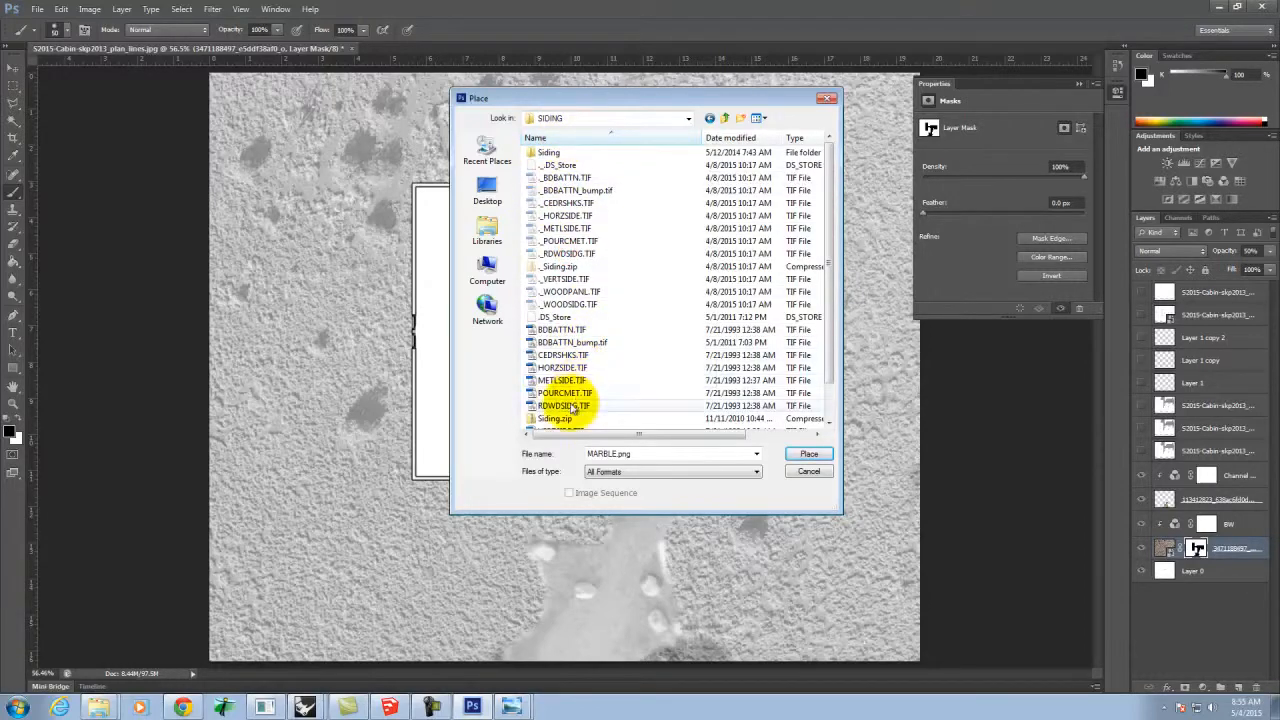
pyautogui.click(562, 368)
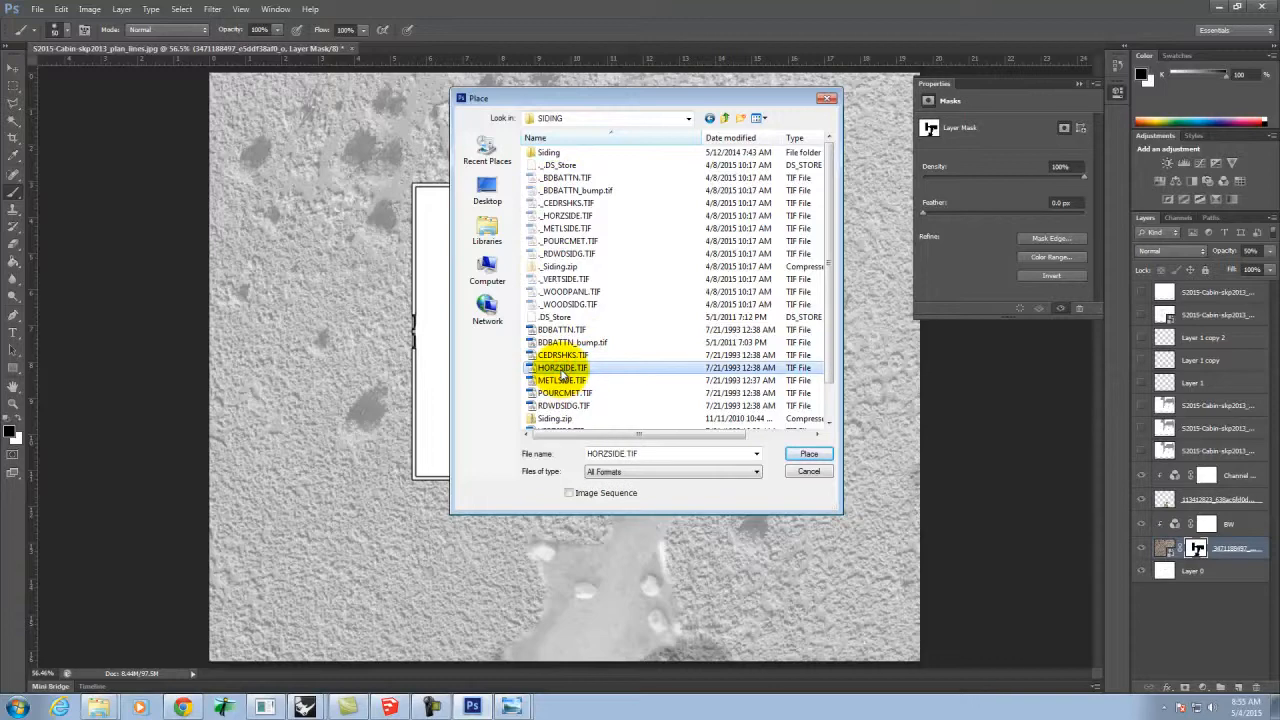
pyautogui.click(809, 456)
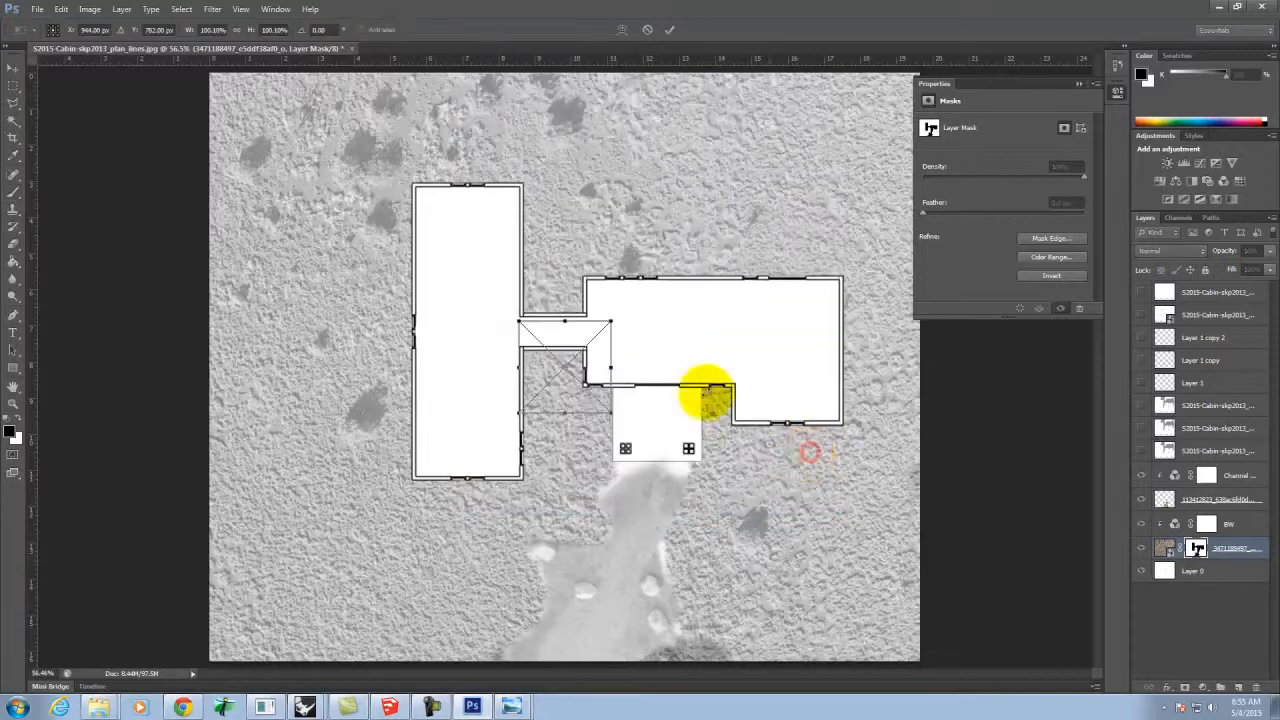
pyautogui.moveTo(703, 391); pyautogui.dragTo(547, 307)
pyautogui.press('Delete')
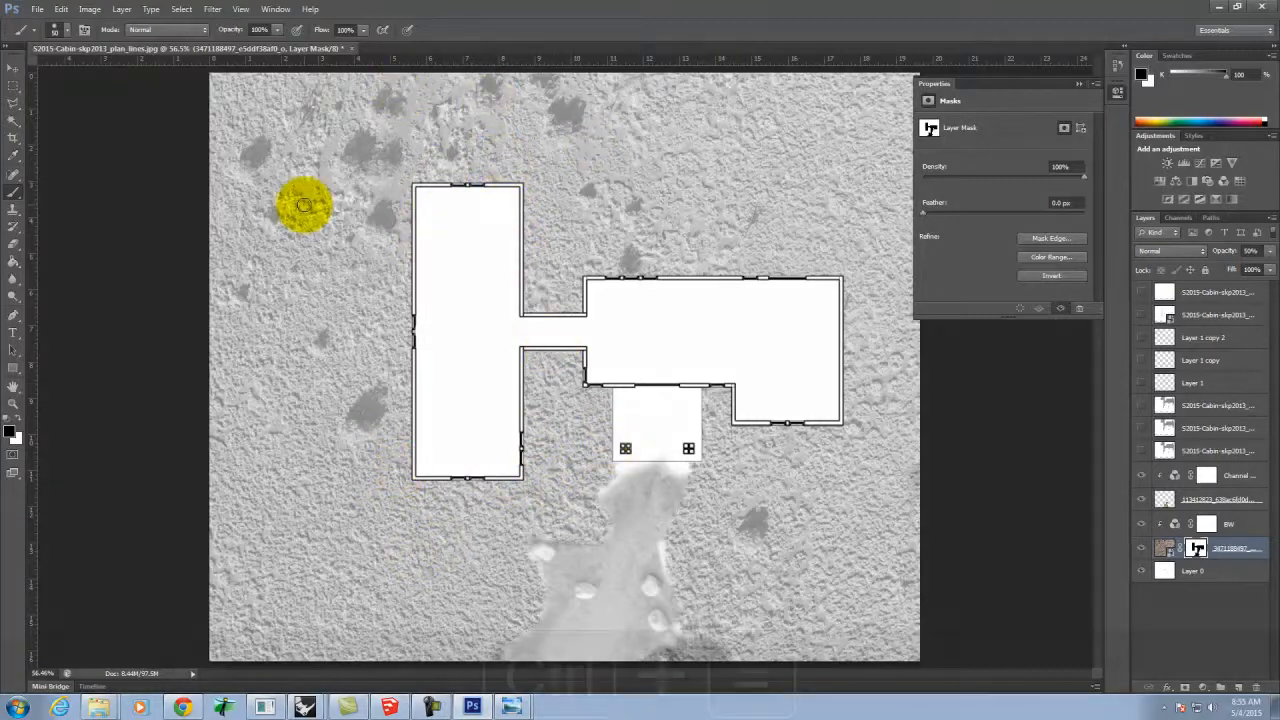
# On Layer 0, select the white wall interiors around the recess below the connecting corridor with the Magic Wand
pyautogui.hotkey('ctrl', '=')
pyautogui.hotkey('ctrl', '=')
pyautogui.hotkey('ctrl', '=')
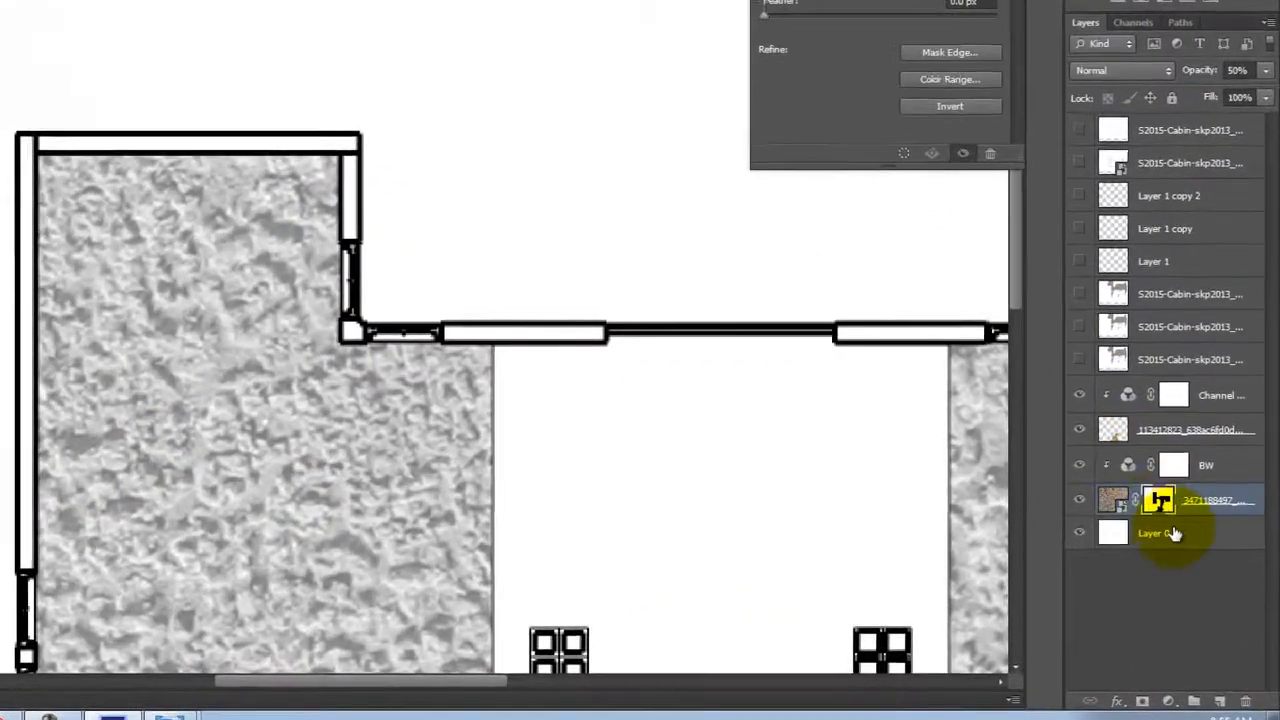
pyautogui.click(1225, 571)
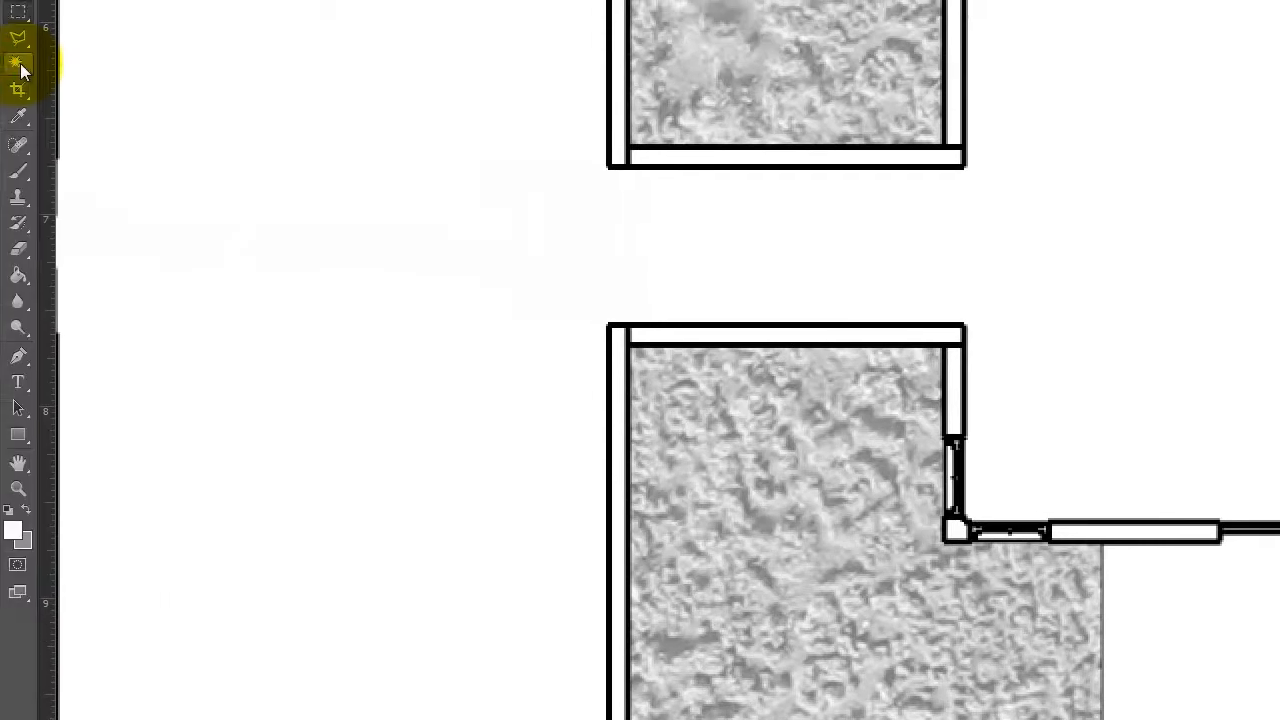
pyautogui.click(20, 64)
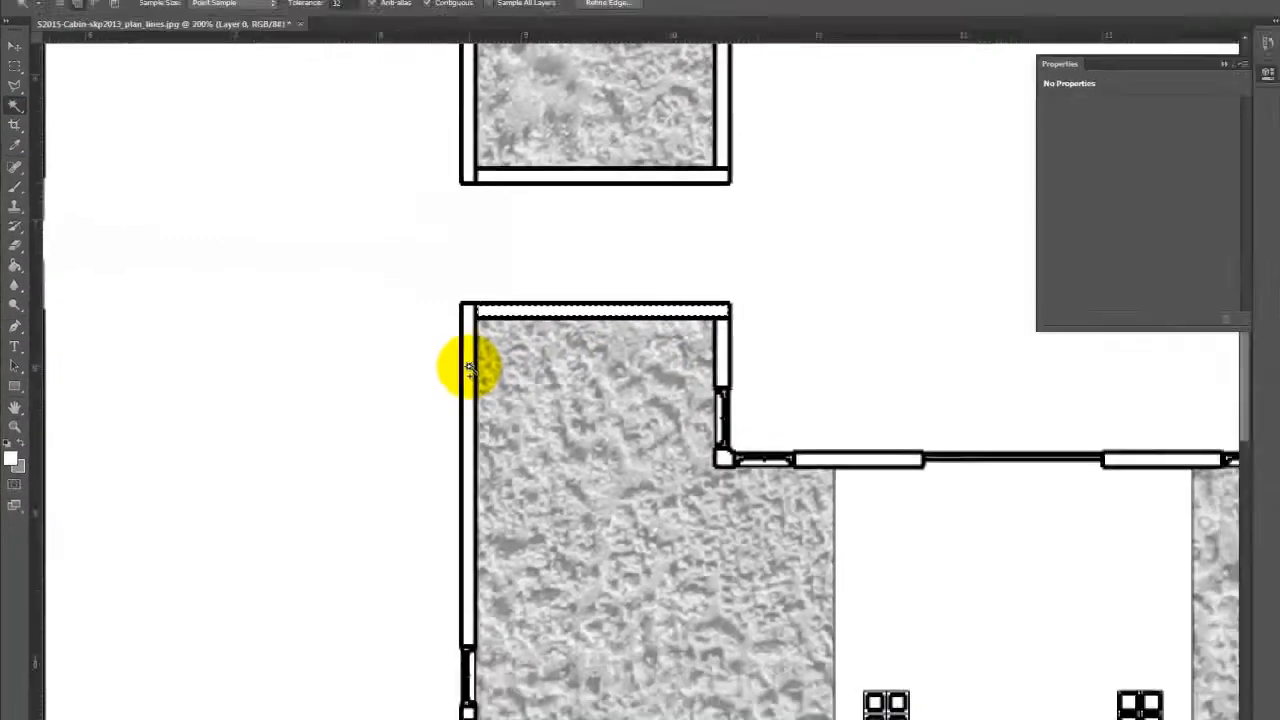
pyautogui.click(469, 367)
pyautogui.click(722, 361)
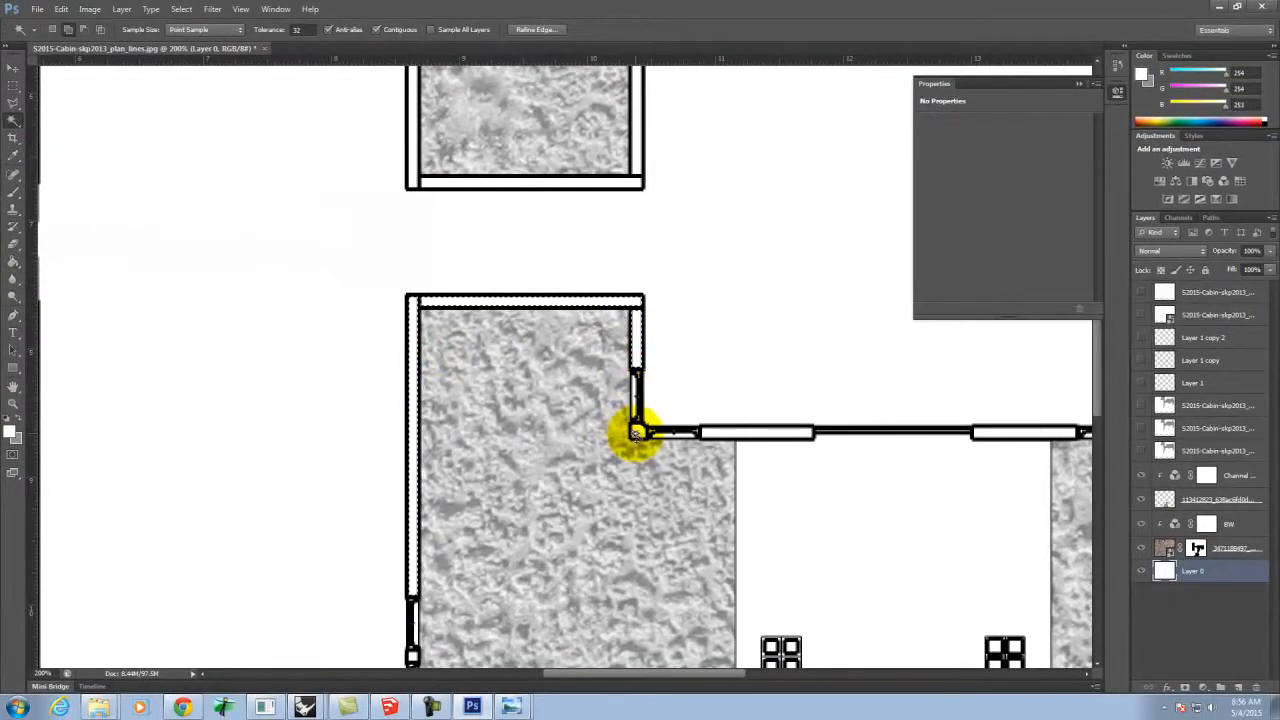
pyautogui.click(638, 432)
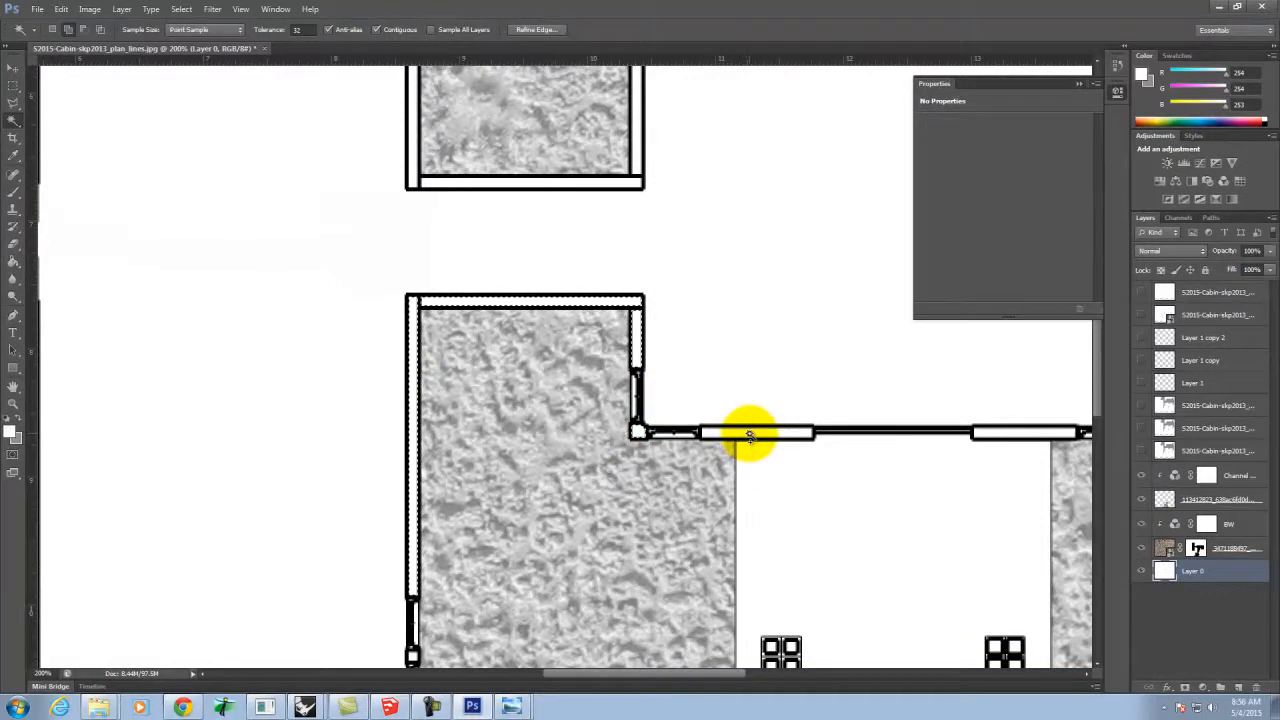
pyautogui.click(750, 435)
# Add the window post and lower corner wall of the left wing, facing the path, to the selection
pyautogui.scroll(-5, 655, 350)
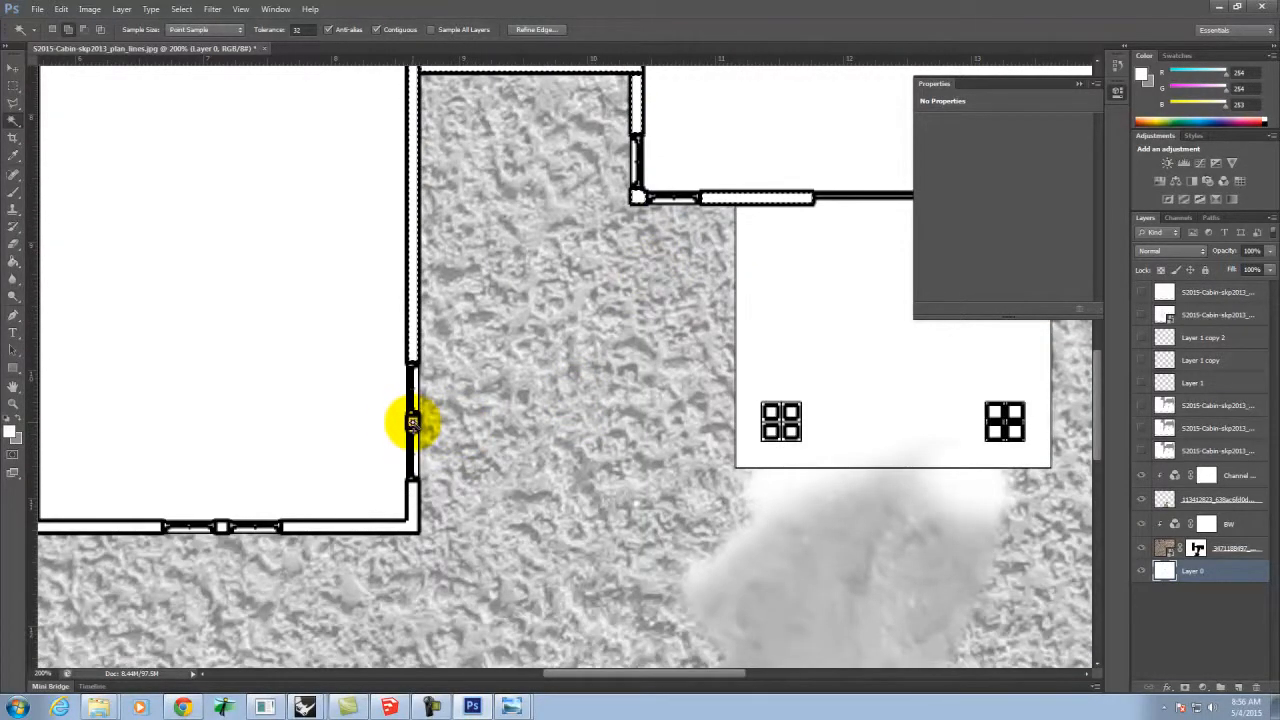
pyautogui.click(412, 422)
pyautogui.click(411, 497)
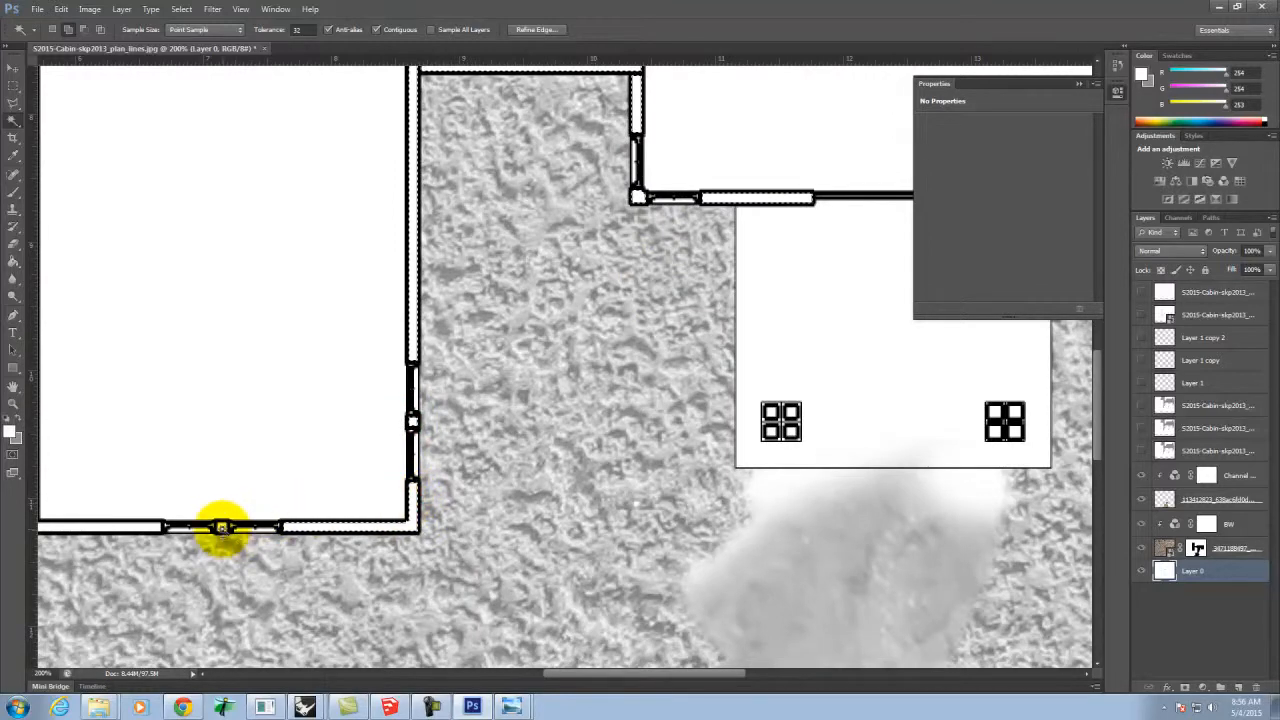
# Add the left wing's upper inner wall, the corridor's upper wall and the adjoining corner of the right wing to the selection
pyautogui.scroll(7, 491, 503)
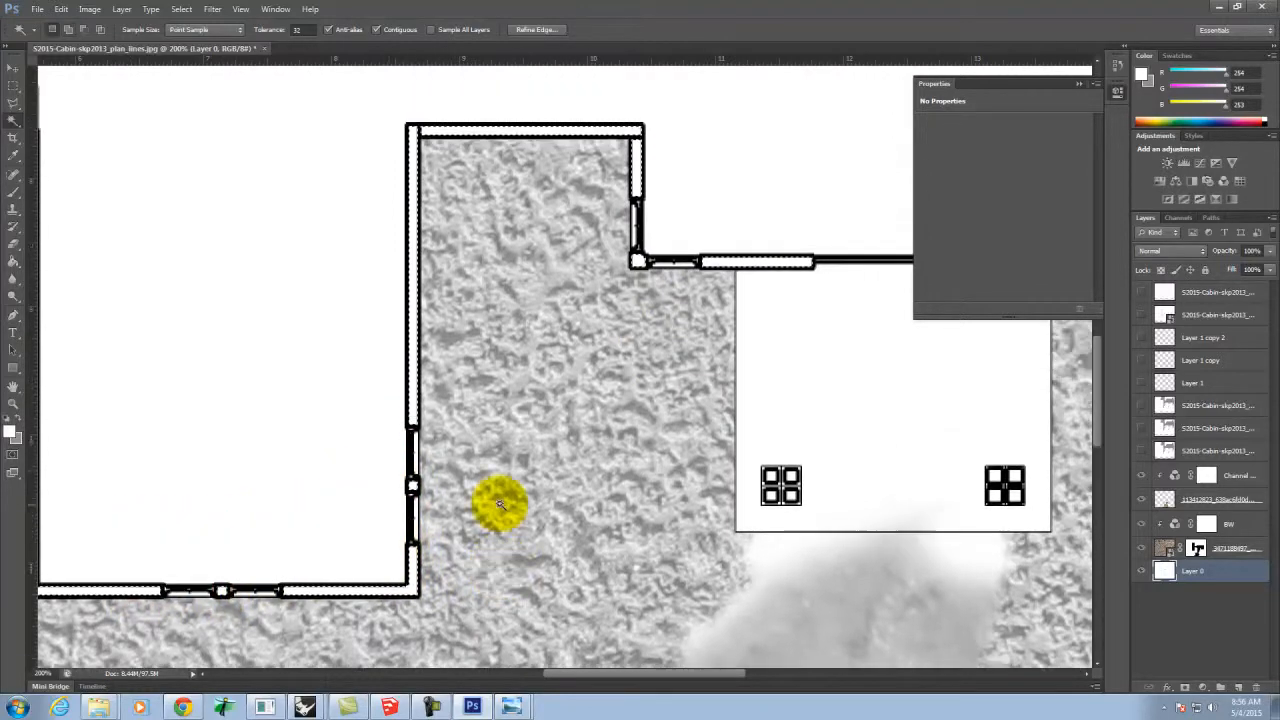
pyautogui.scroll(2, 505, 318)
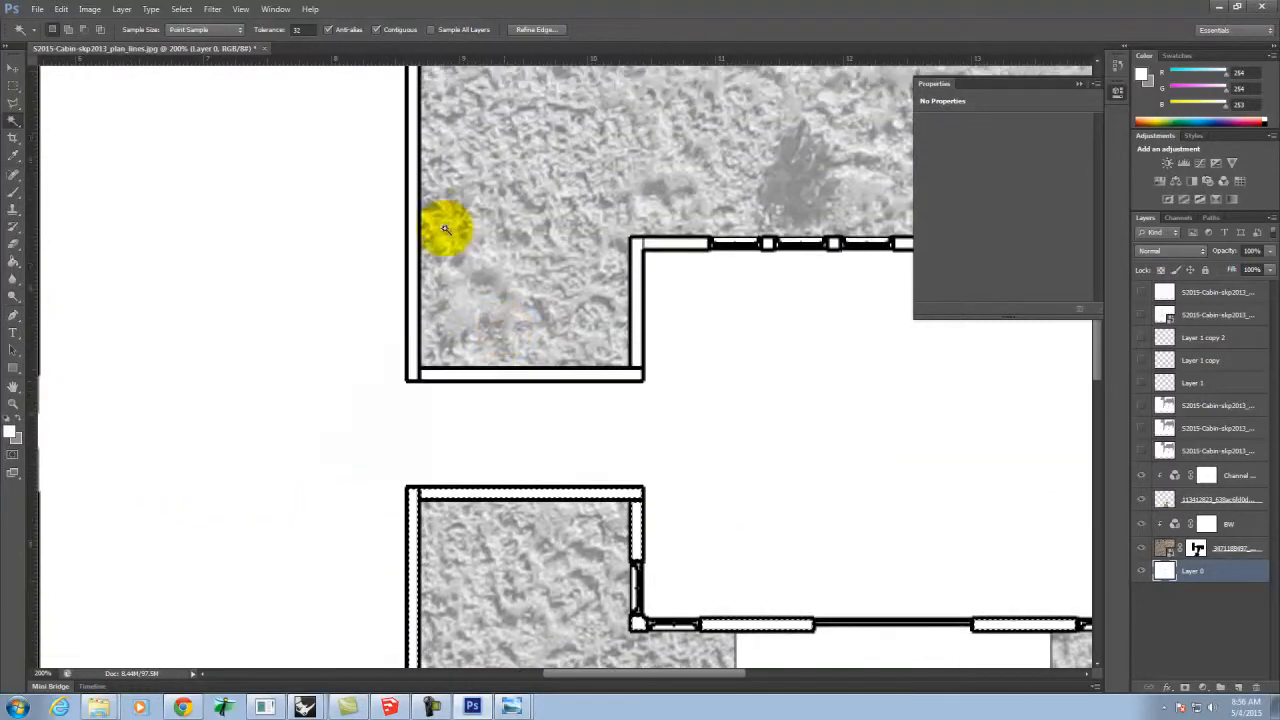
pyautogui.click(413, 228)
pyautogui.click(476, 374)
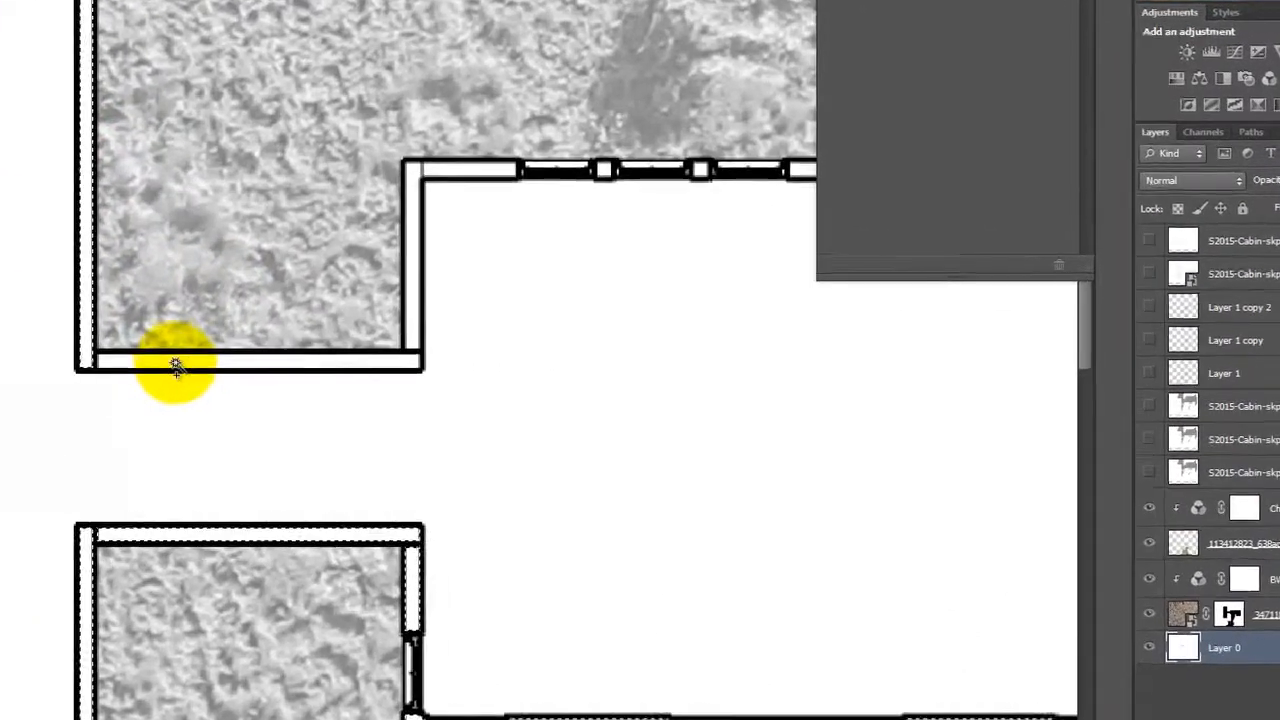
pyautogui.click(395, 255)
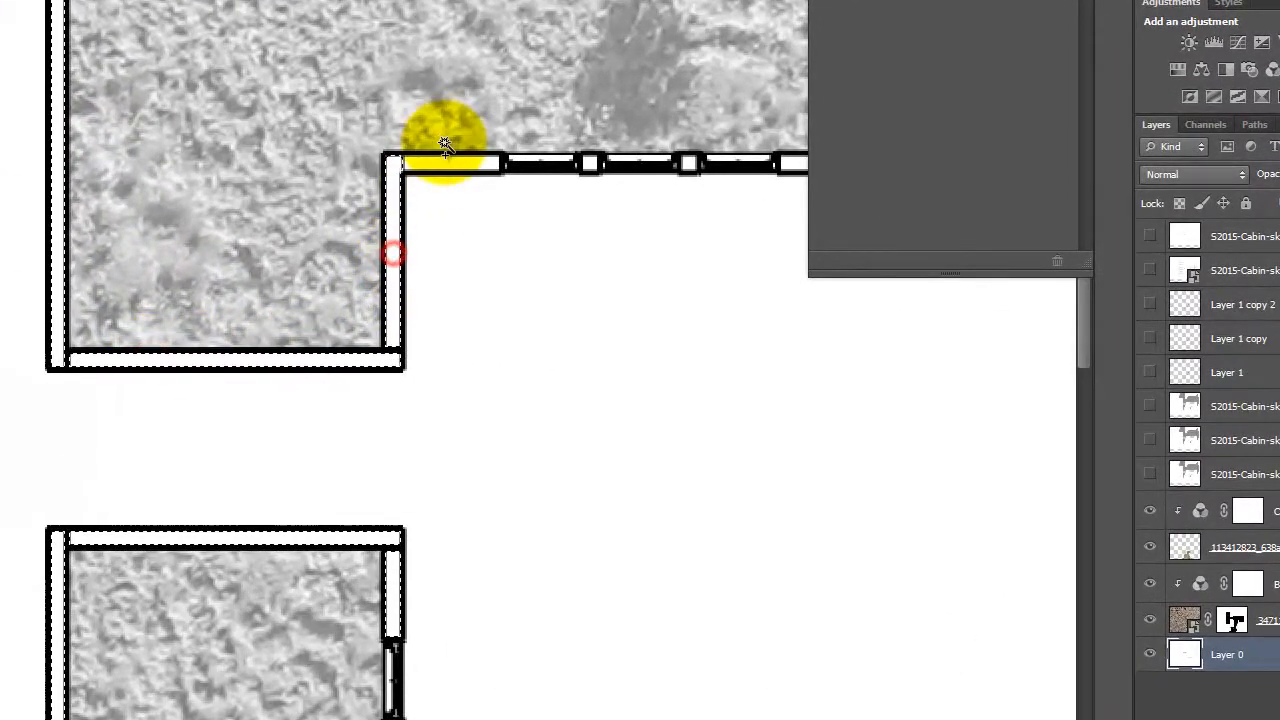
pyautogui.click(449, 163)
# Add the remaining wall pieces and window posts along the right wing's upper wall to the selection
pyautogui.press('space')
pyautogui.moveTo(731, 266); pyautogui.dragTo(91, 171)
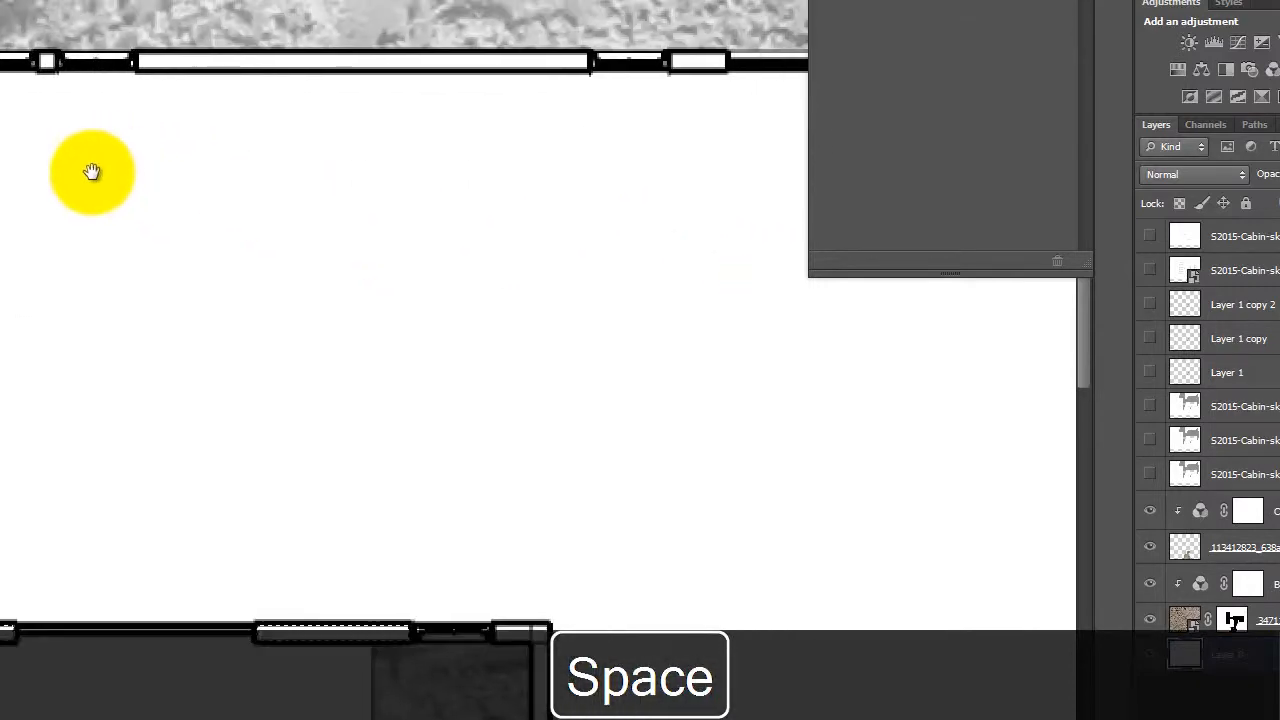
pyautogui.click(44, 62)
pyautogui.click(211, 63)
pyautogui.click(695, 62)
# Add the right wing's upper-right corner, outer side wall and lower wall segments to the selection
pyautogui.moveTo(808, 321); pyautogui.dragTo(180, 269)
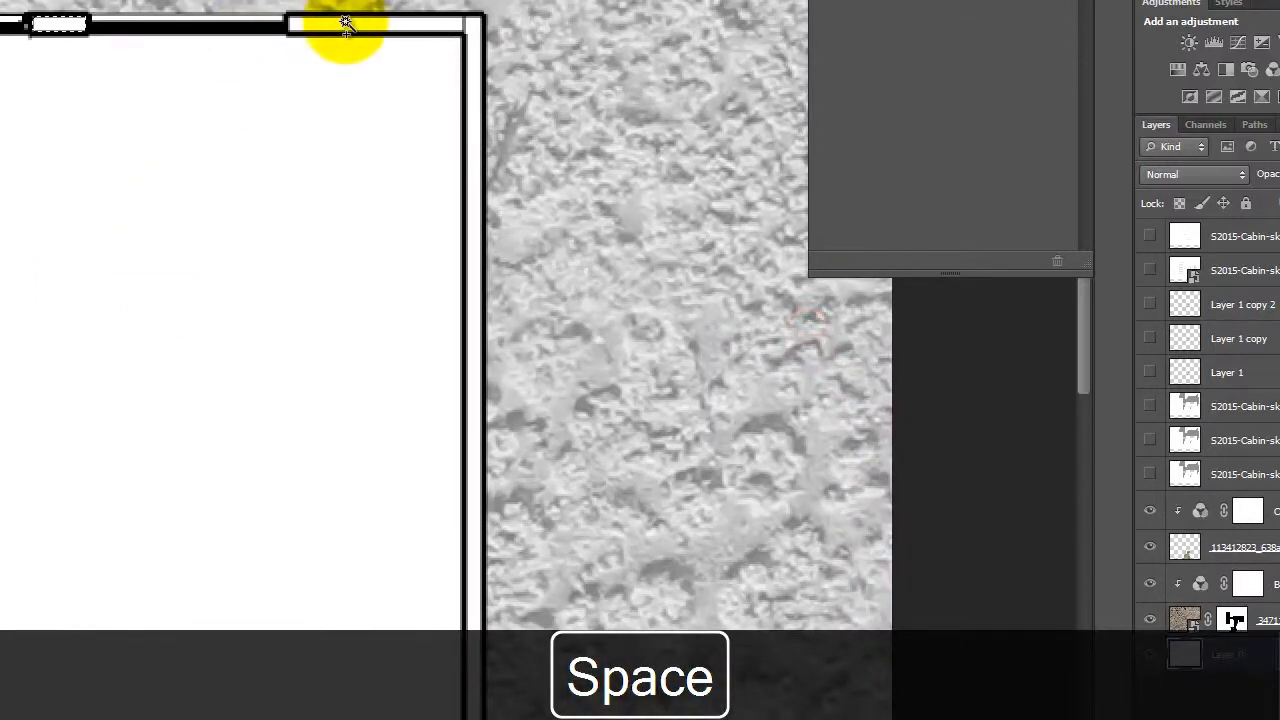
pyautogui.click(349, 24)
pyautogui.click(470, 37)
pyautogui.moveTo(370, 588); pyautogui.dragTo(476, 248)
pyautogui.click(122, 456)
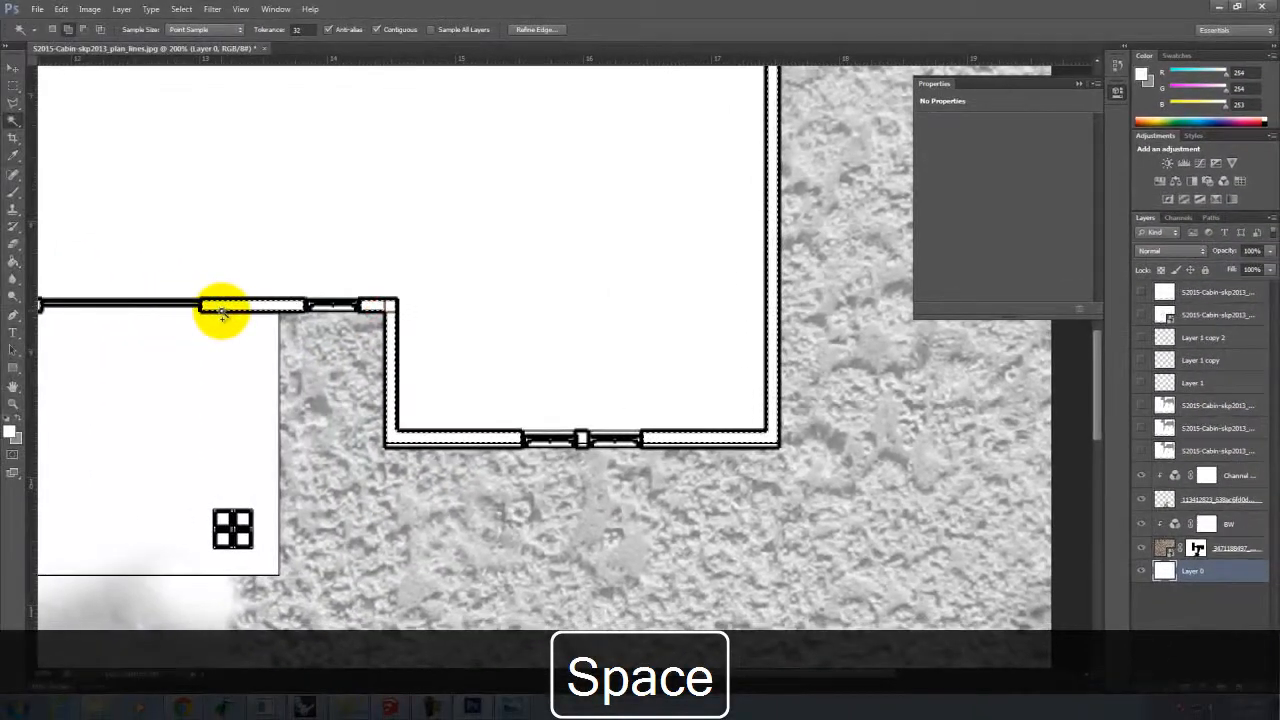
# Add the left wing's outer wall, its window post and its top wall segments to the selection
pyautogui.moveTo(208, 322); pyautogui.dragTo(980, 340)
pyautogui.moveTo(588, 436); pyautogui.dragTo(780, 380)
pyautogui.moveTo(515, 187); pyautogui.dragTo(526, 586)
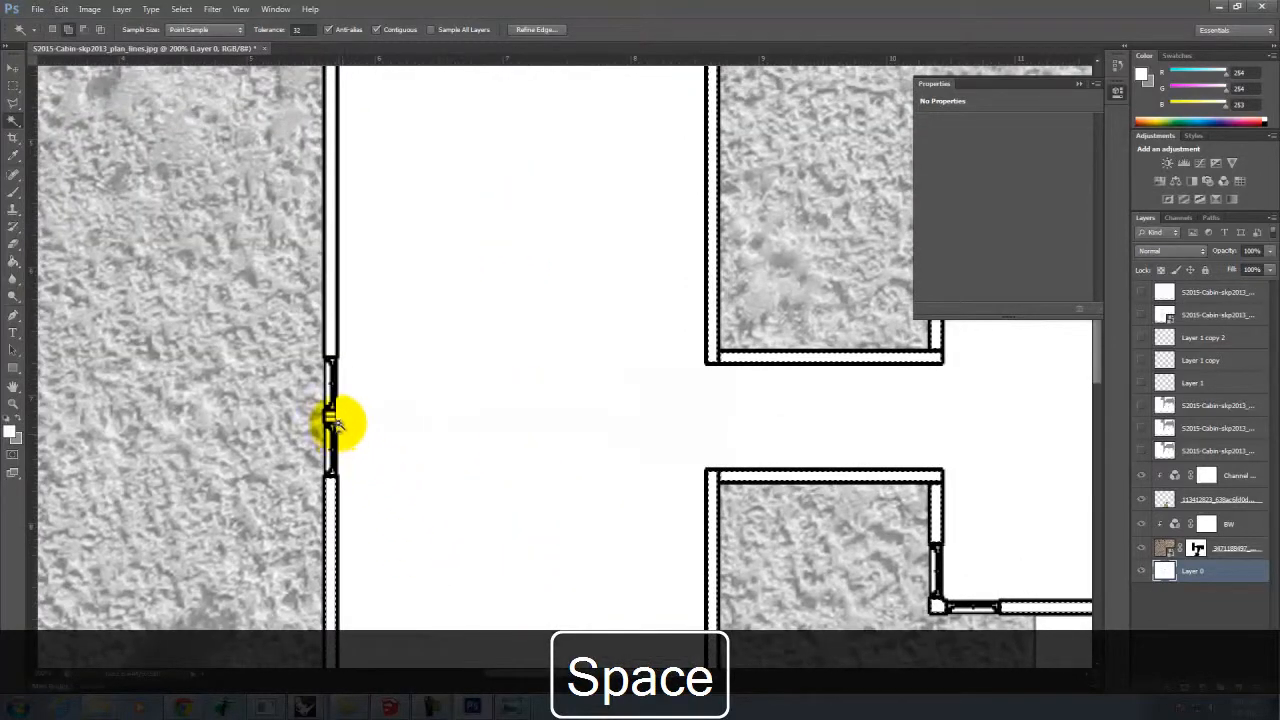
pyautogui.click(331, 419)
pyautogui.click(330, 417)
pyautogui.click(330, 326)
pyautogui.scroll(5, 457, 434)
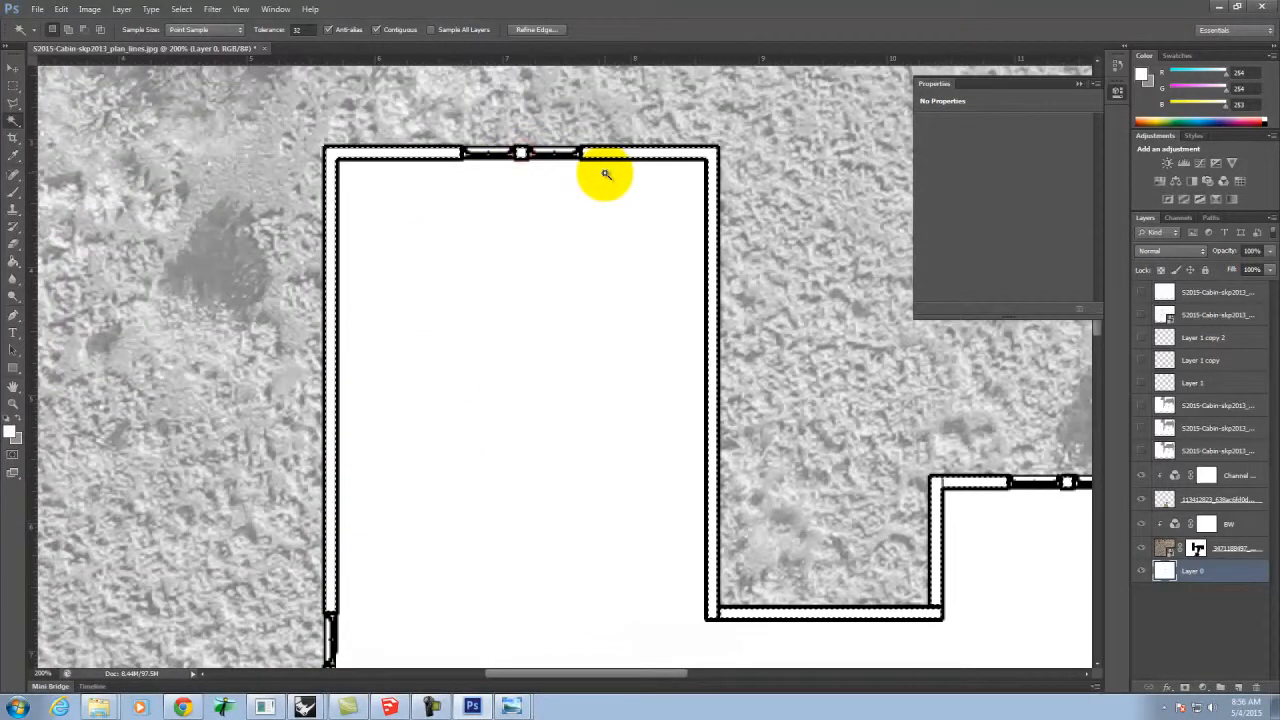
# Set the foreground colour to black and fill the selected cabin walls solid with the Brush
pyautogui.hotkey('ctrl', '0')
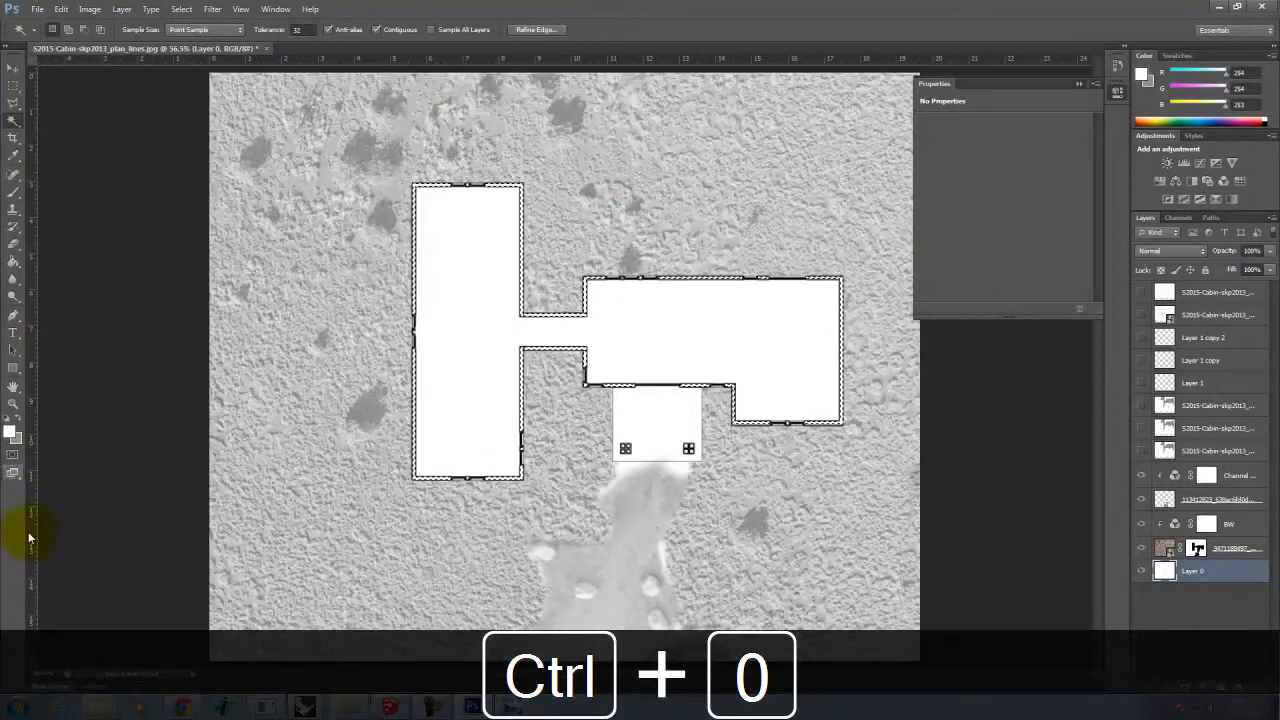
pyautogui.click(13, 436)
pyautogui.click(462, 357)
pyautogui.click(782, 183)
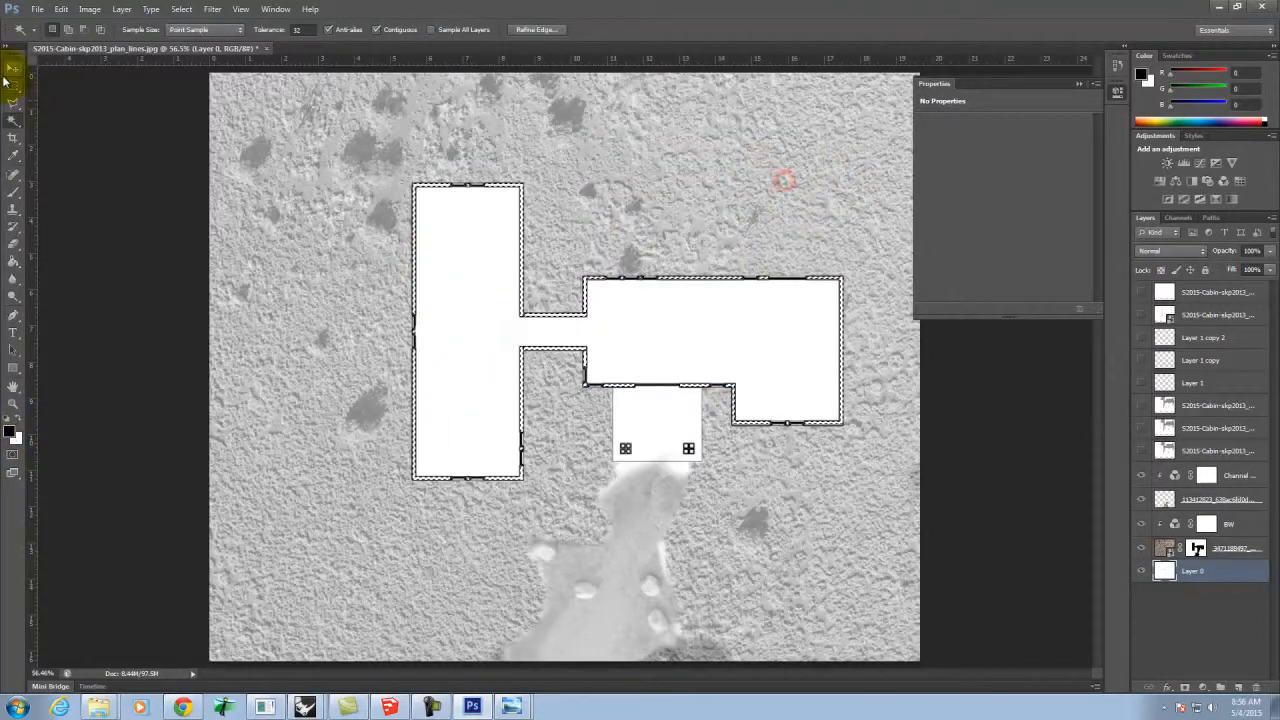
pyautogui.click(13, 193)
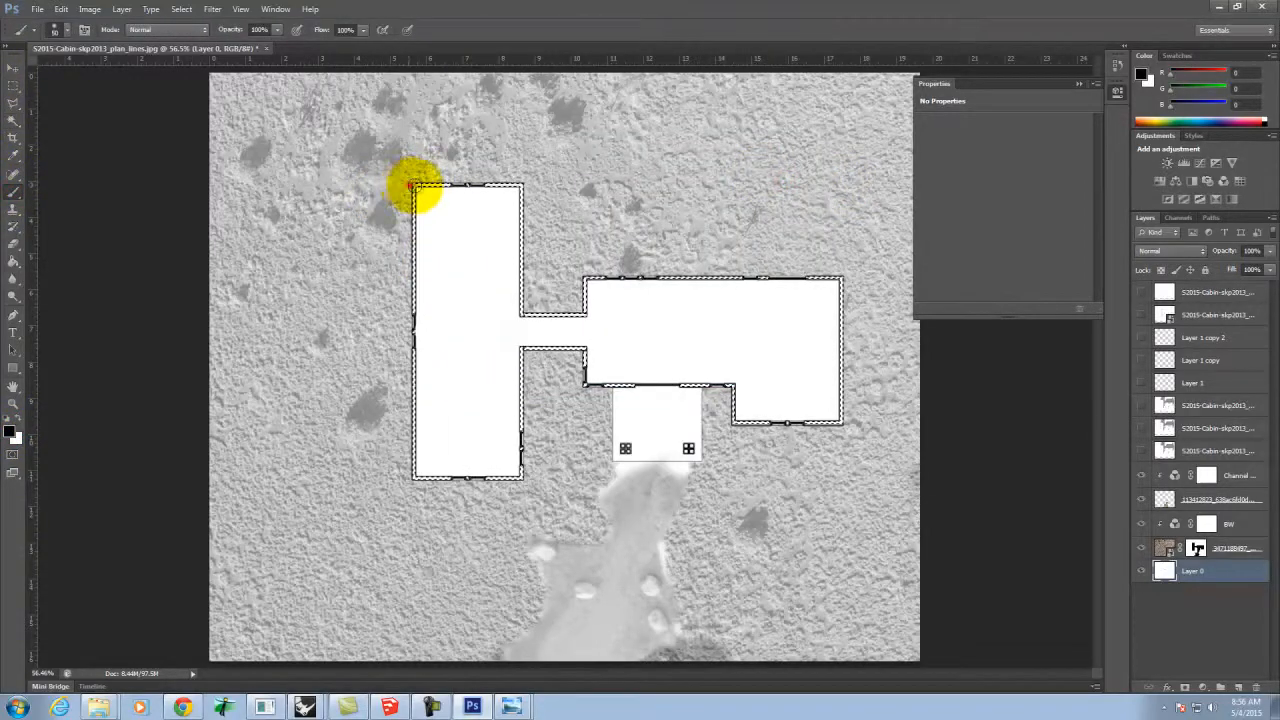
pyautogui.moveTo(409, 185); pyautogui.dragTo(388, 184)
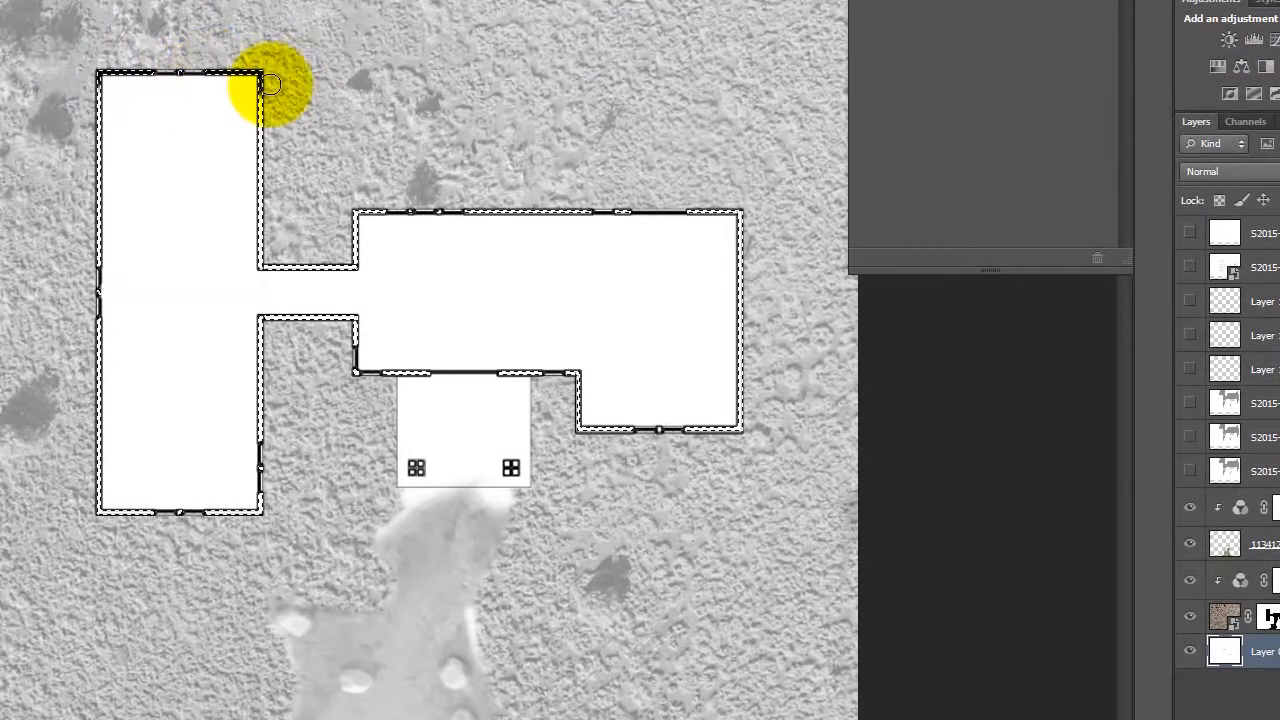
pyautogui.moveTo(261, 107)
pyautogui.mouseDown()
pyautogui.moveTo(267, 270)
pyautogui.moveTo(367, 266)
pyautogui.moveTo(355, 262)
pyautogui.moveTo(355, 183)
pyautogui.moveTo(348, 211)
pyautogui.moveTo(770, 208)
pyautogui.moveTo(645, 210)
pyautogui.moveTo(781, 220)
pyautogui.moveTo(727, 216)
pyautogui.moveTo(743, 211)
pyautogui.moveTo(736, 442)
pyautogui.moveTo(743, 258)
pyautogui.mouseUp()
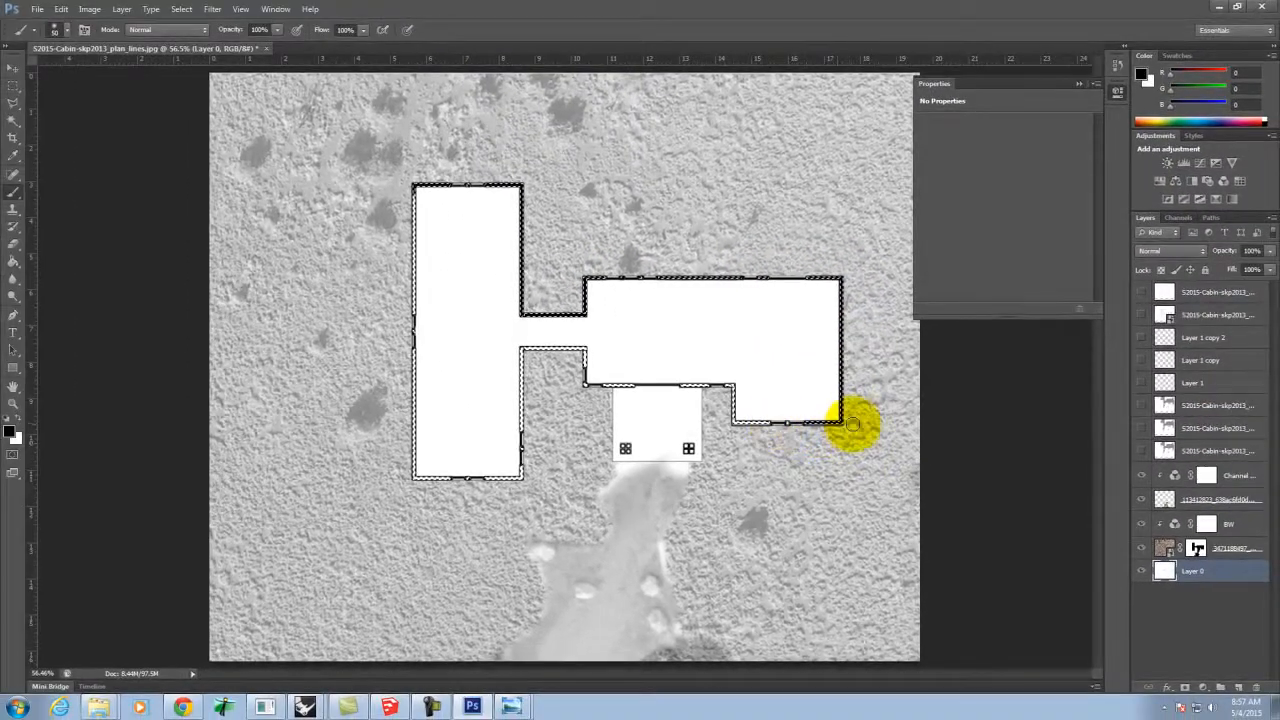
pyautogui.moveTo(852, 424)
pyautogui.mouseDown()
pyautogui.moveTo(735, 422)
pyautogui.moveTo(801, 421)
pyautogui.moveTo(712, 416)
pyautogui.moveTo(741, 399)
pyautogui.moveTo(733, 419)
pyautogui.moveTo(722, 378)
pyautogui.moveTo(684, 384)
pyautogui.moveTo(734, 384)
pyautogui.mouseUp()
pyautogui.moveTo(573, 387); pyautogui.dragTo(594, 383)
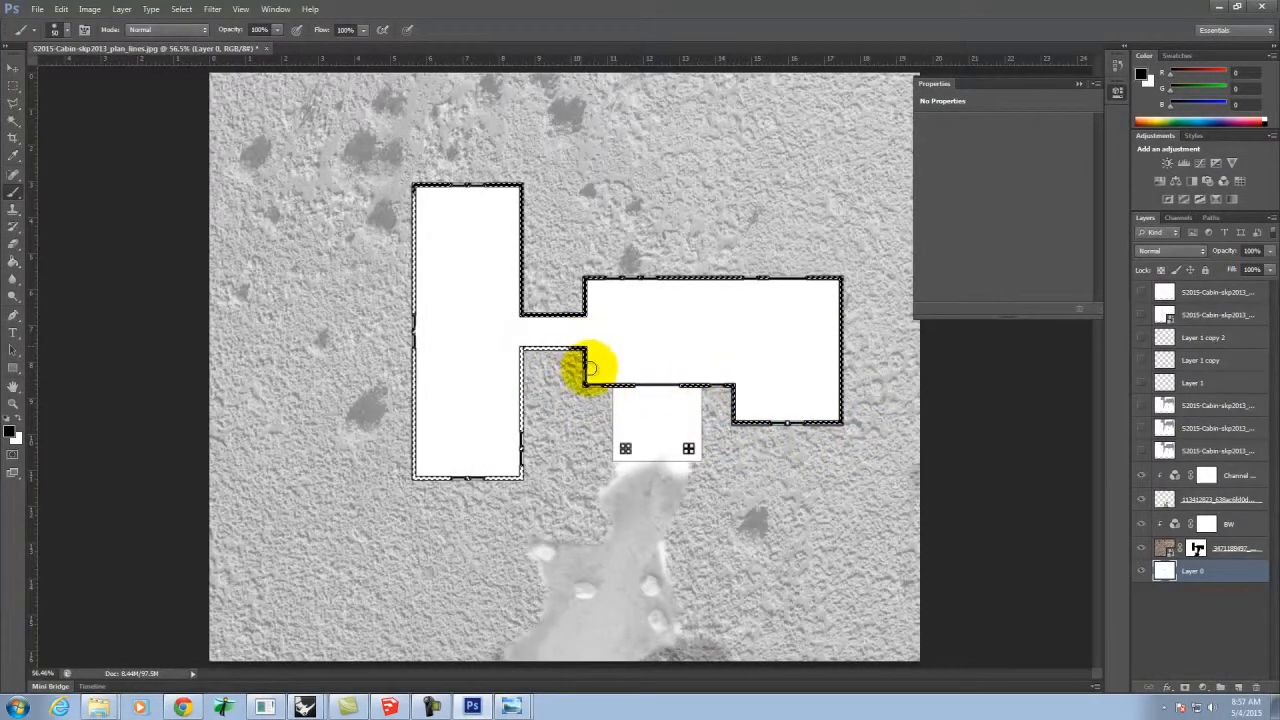
pyautogui.moveTo(517, 350)
pyautogui.mouseDown()
pyautogui.moveTo(514, 423)
pyautogui.moveTo(535, 449)
pyautogui.mouseUp()
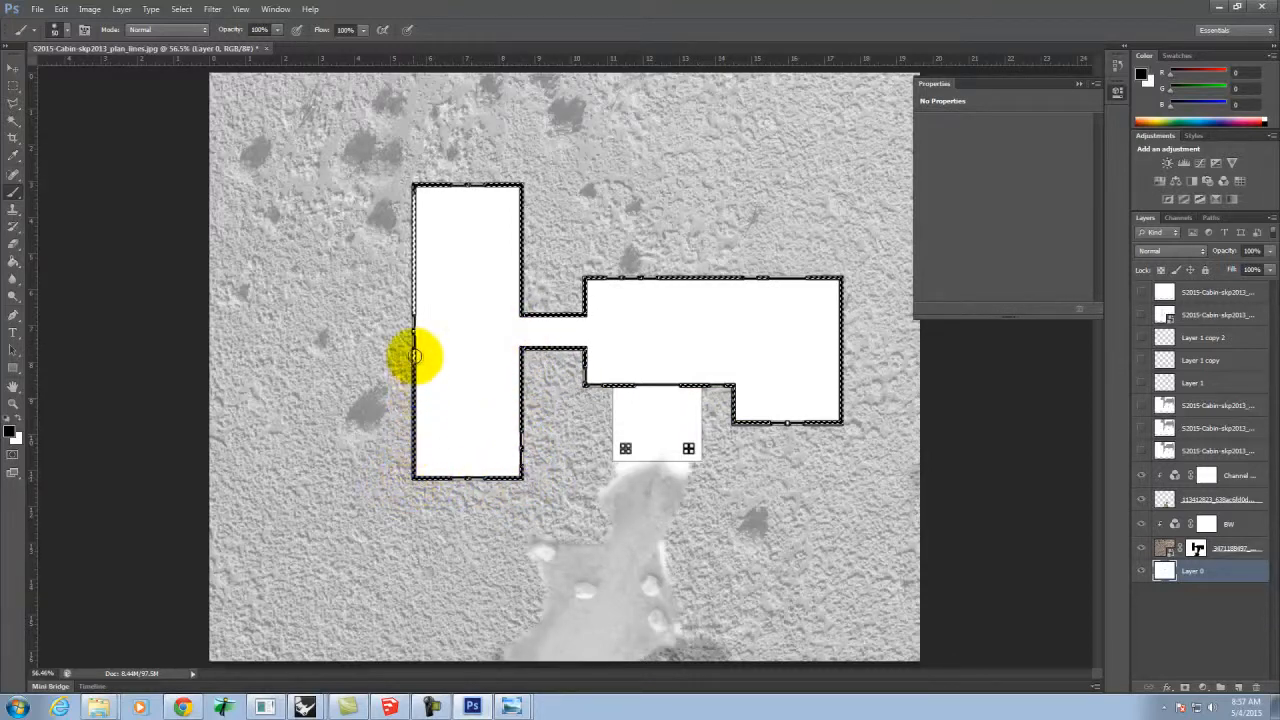
# Clear the wall selection and show all the hidden layers above the Channel Mixer adjustment, including the shadows and roof lines
pyautogui.click(13, 84)
pyautogui.click(345, 215)
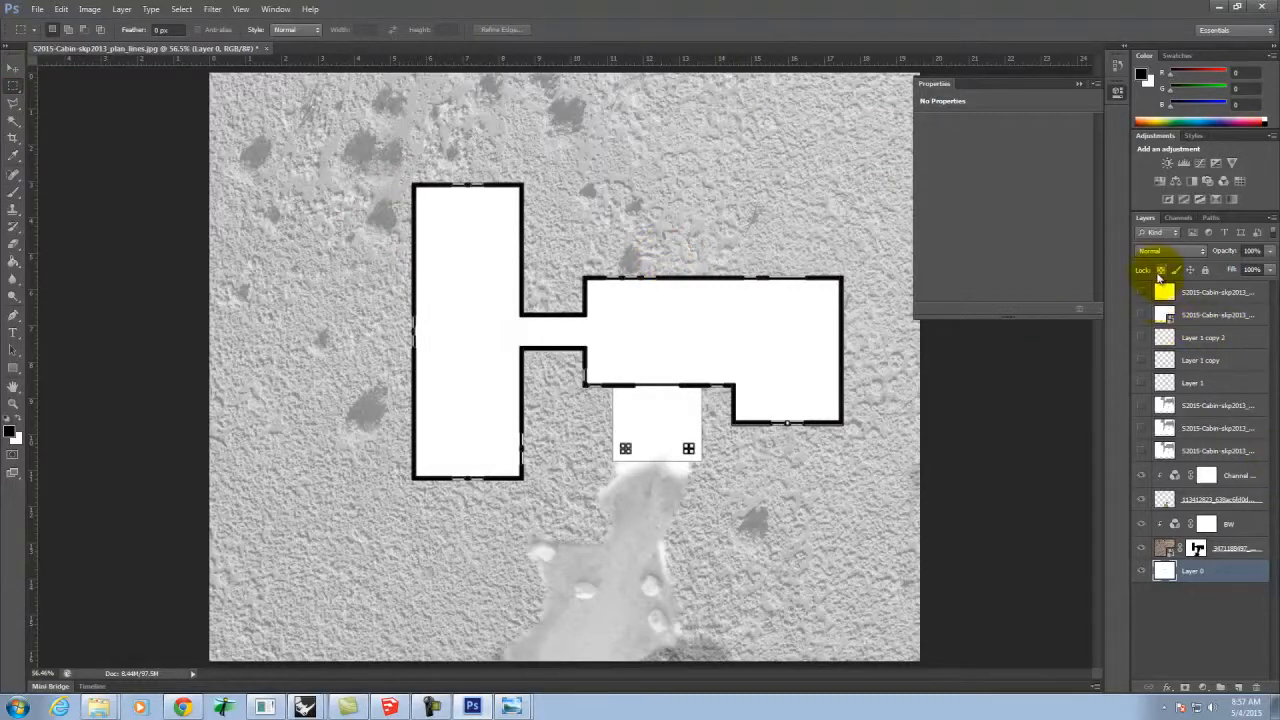
pyautogui.click(1142, 290)
pyautogui.click(1142, 452)
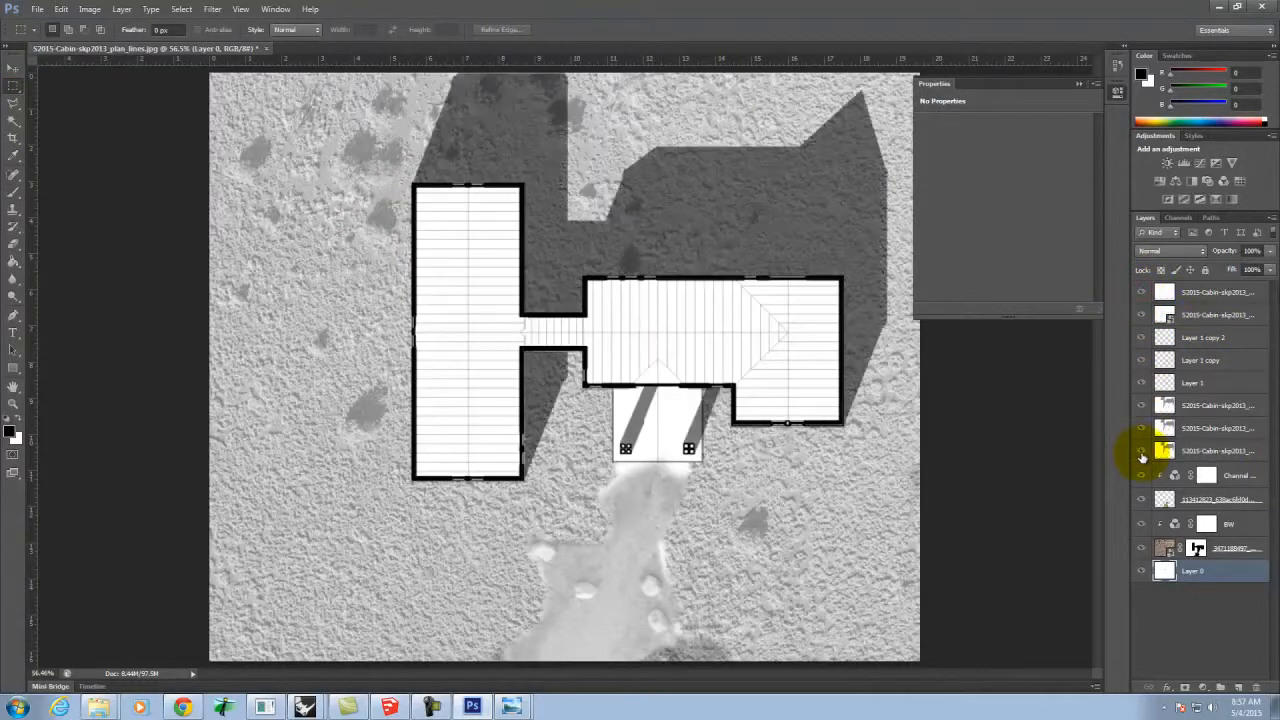